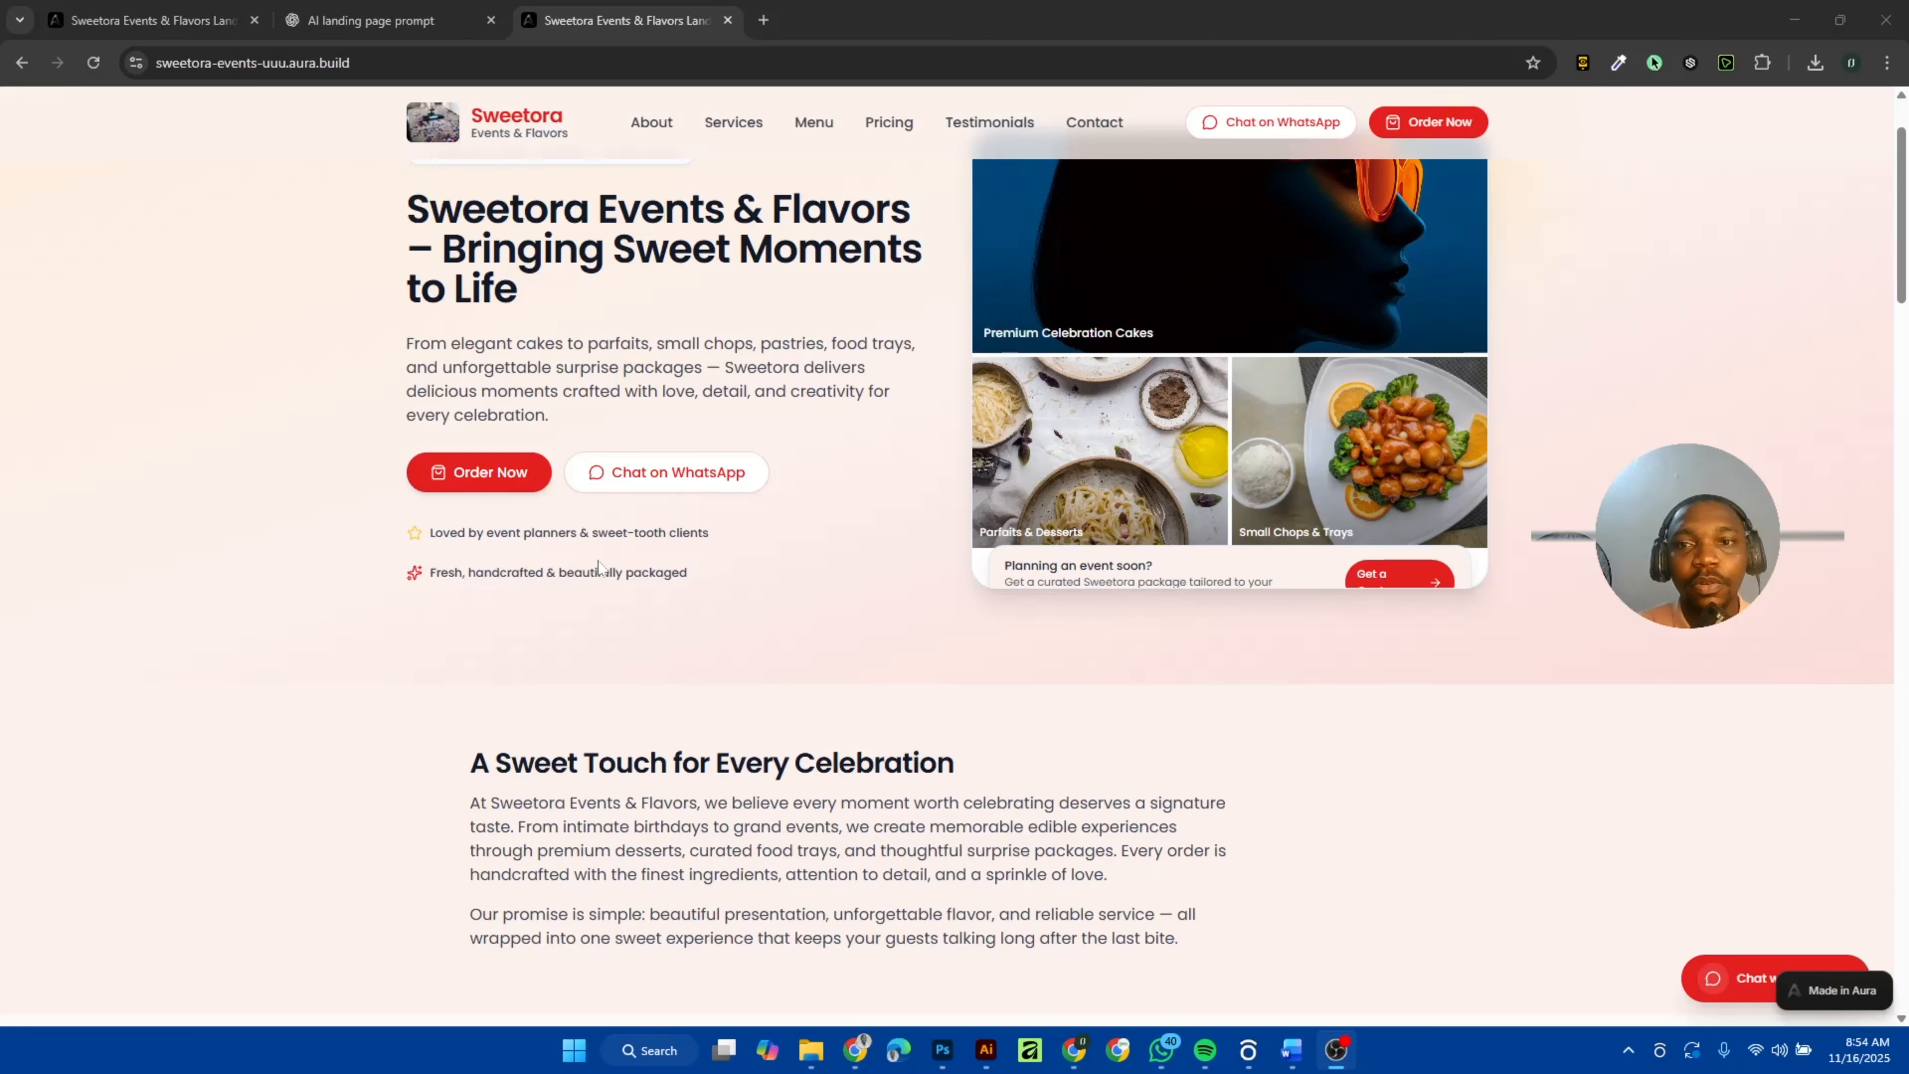
Review the Sweetora Events & Flavors landing page from the hero down to the services section.
scroll(599, 566, down, 3)
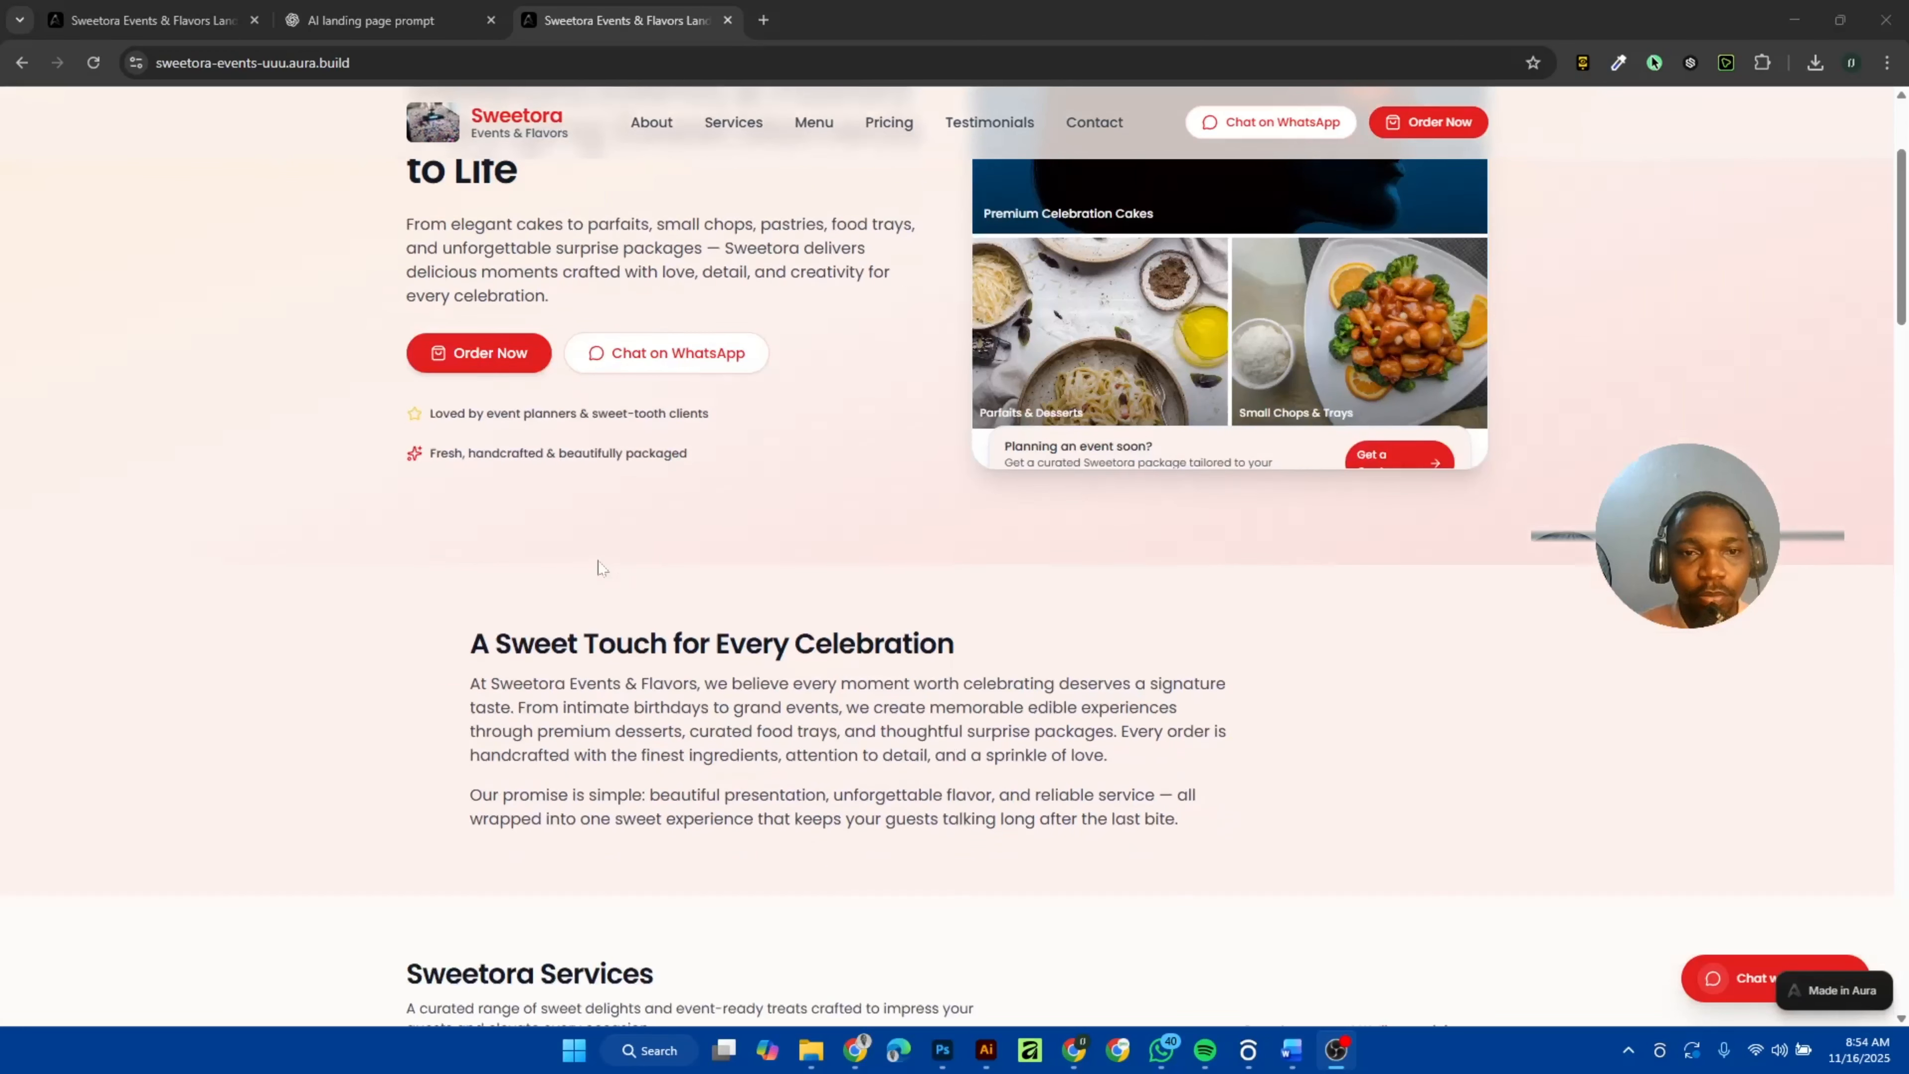
scroll(599, 565, down, 3)
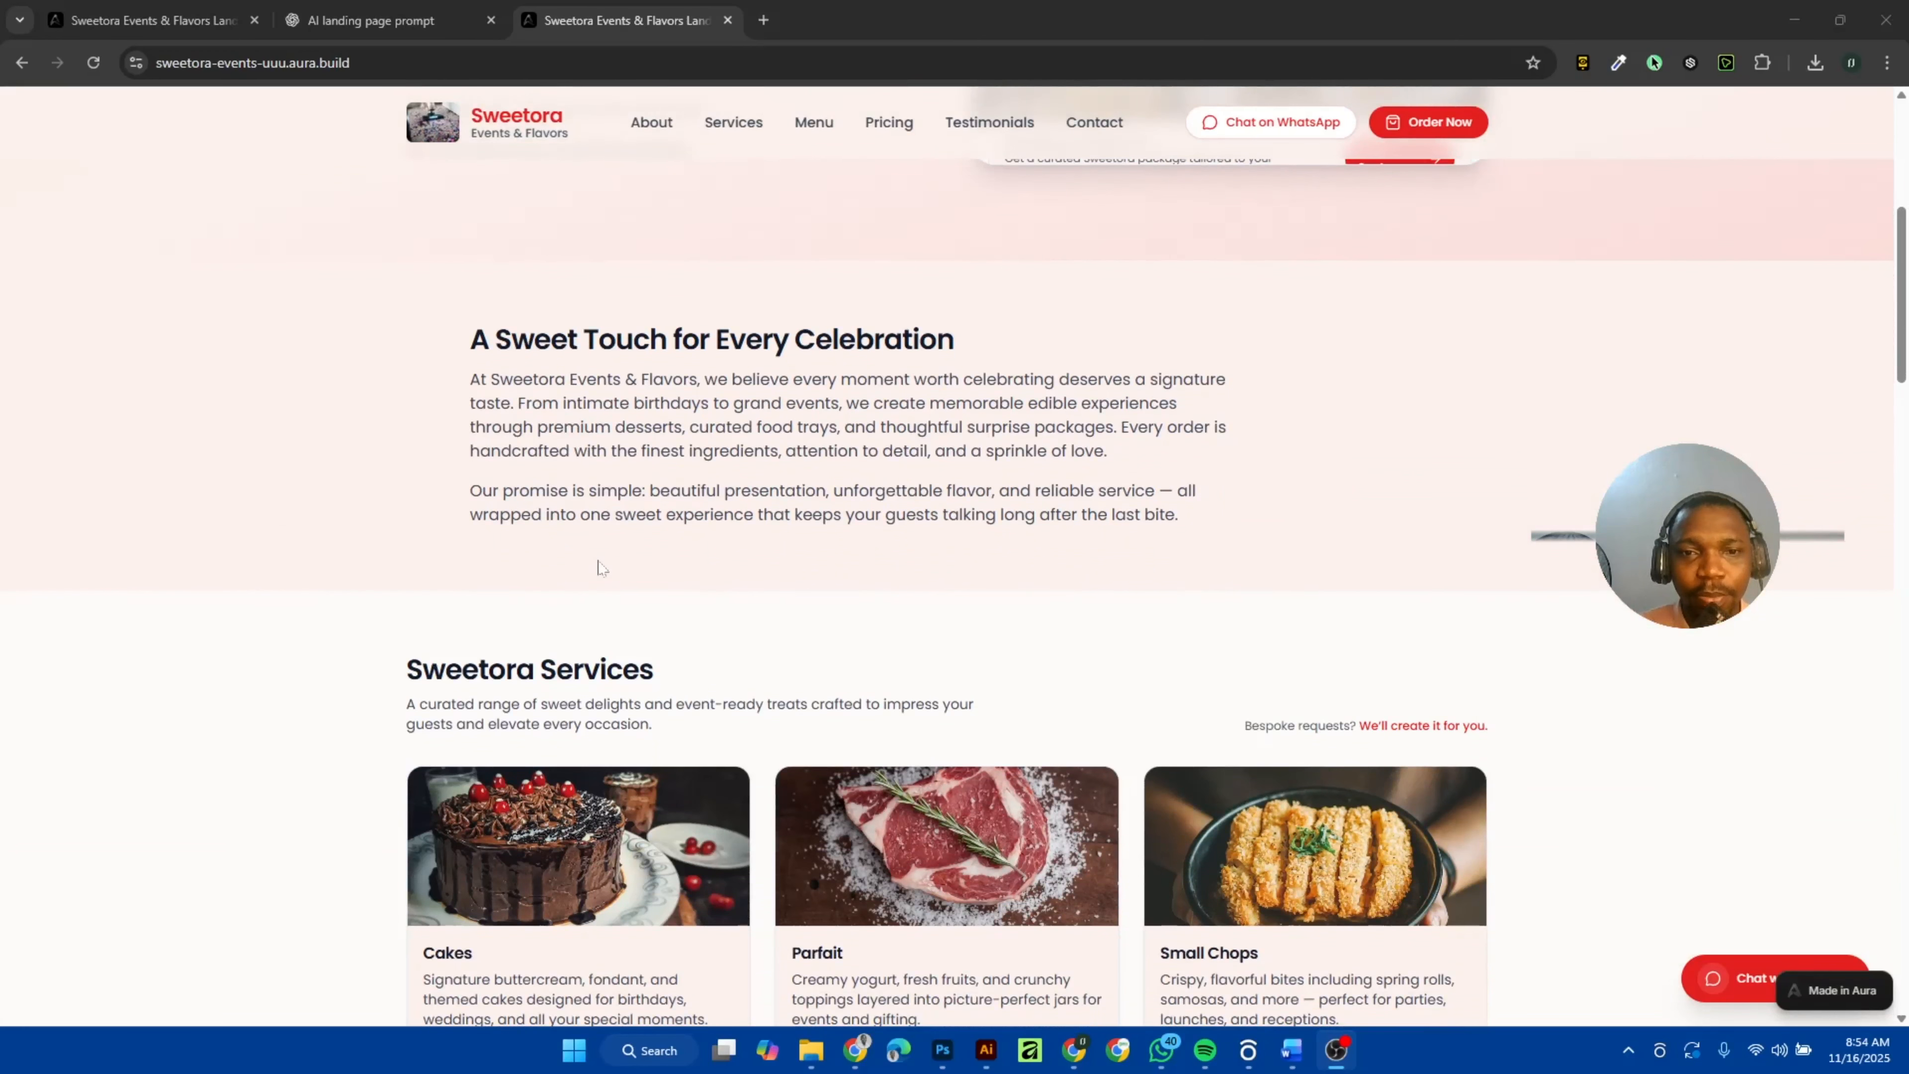
scroll(599, 565, down, 2)
scroll(599, 566, down, 3)
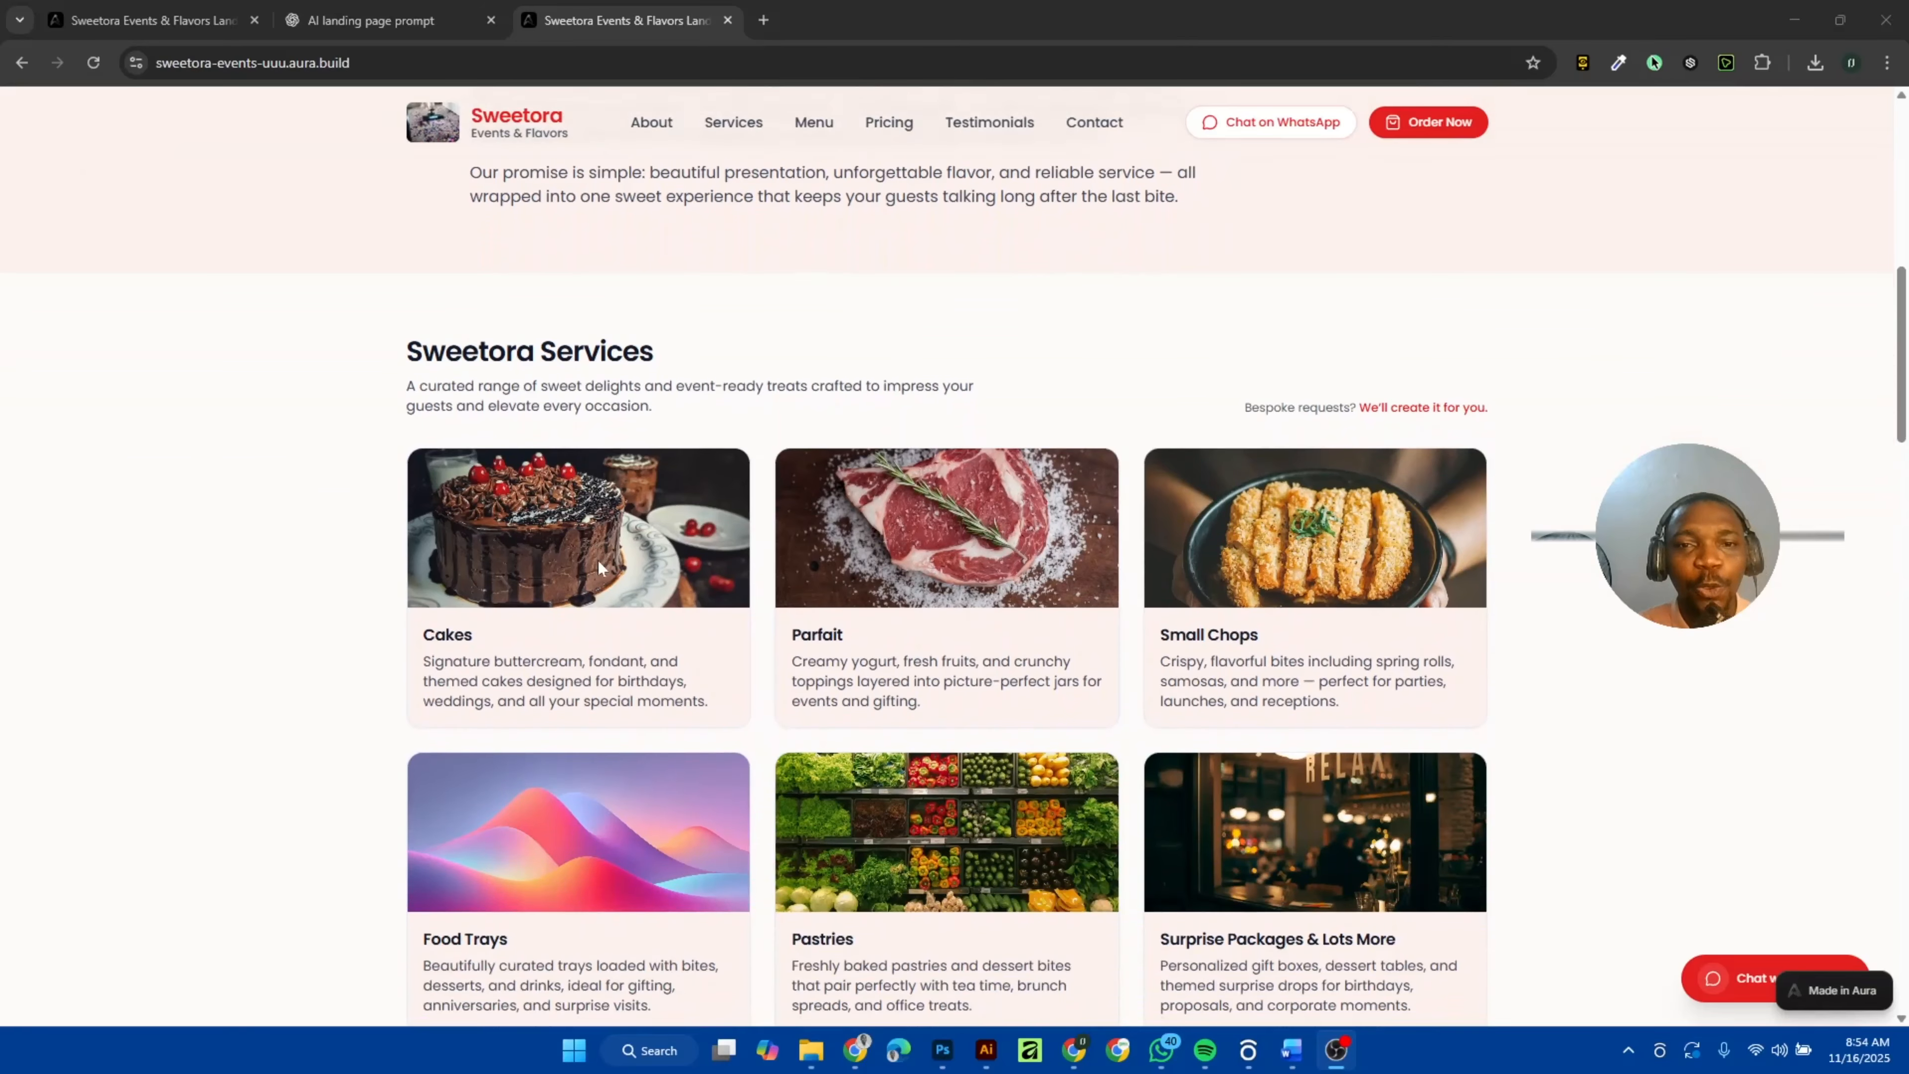
scroll(599, 565, up, 9)
scroll(599, 565, up, 2)
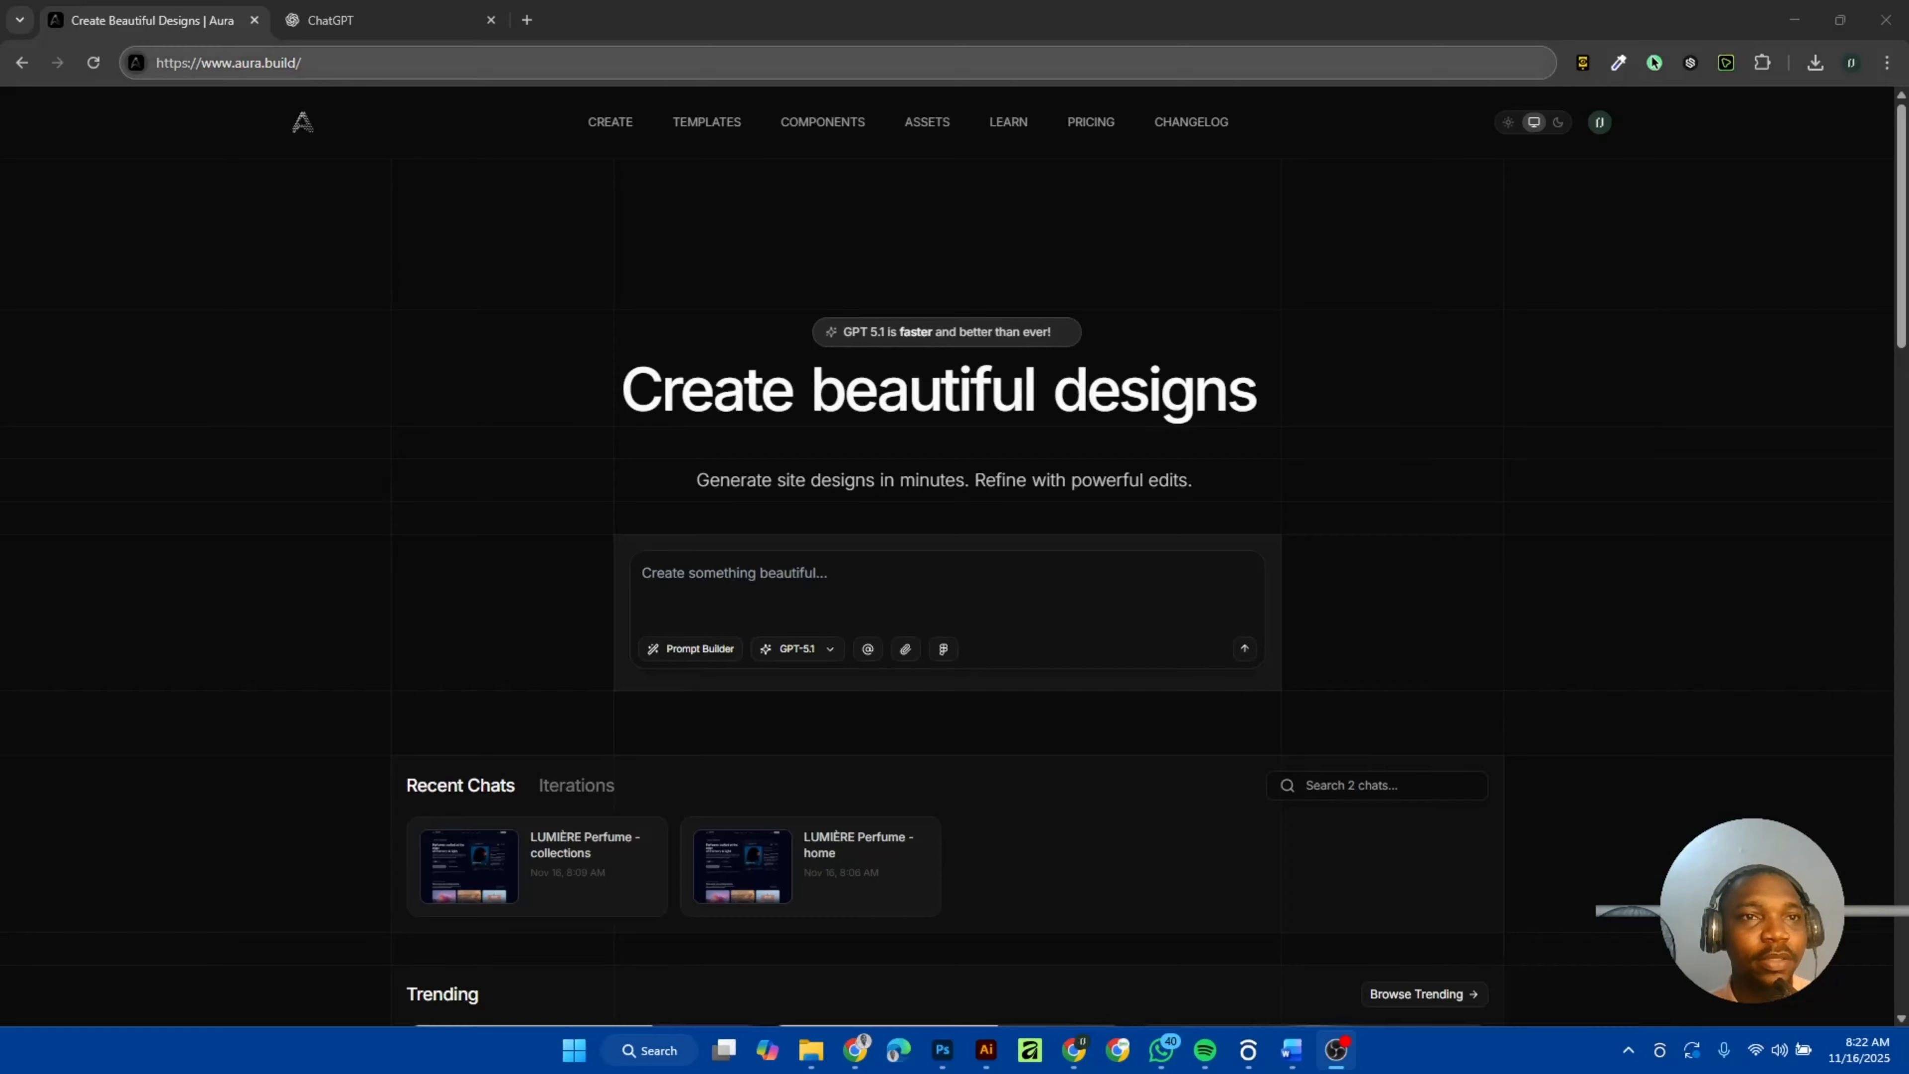
Look over the Aura home page from the prompt box down to the footer.
click(316, 64)
click(304, 63)
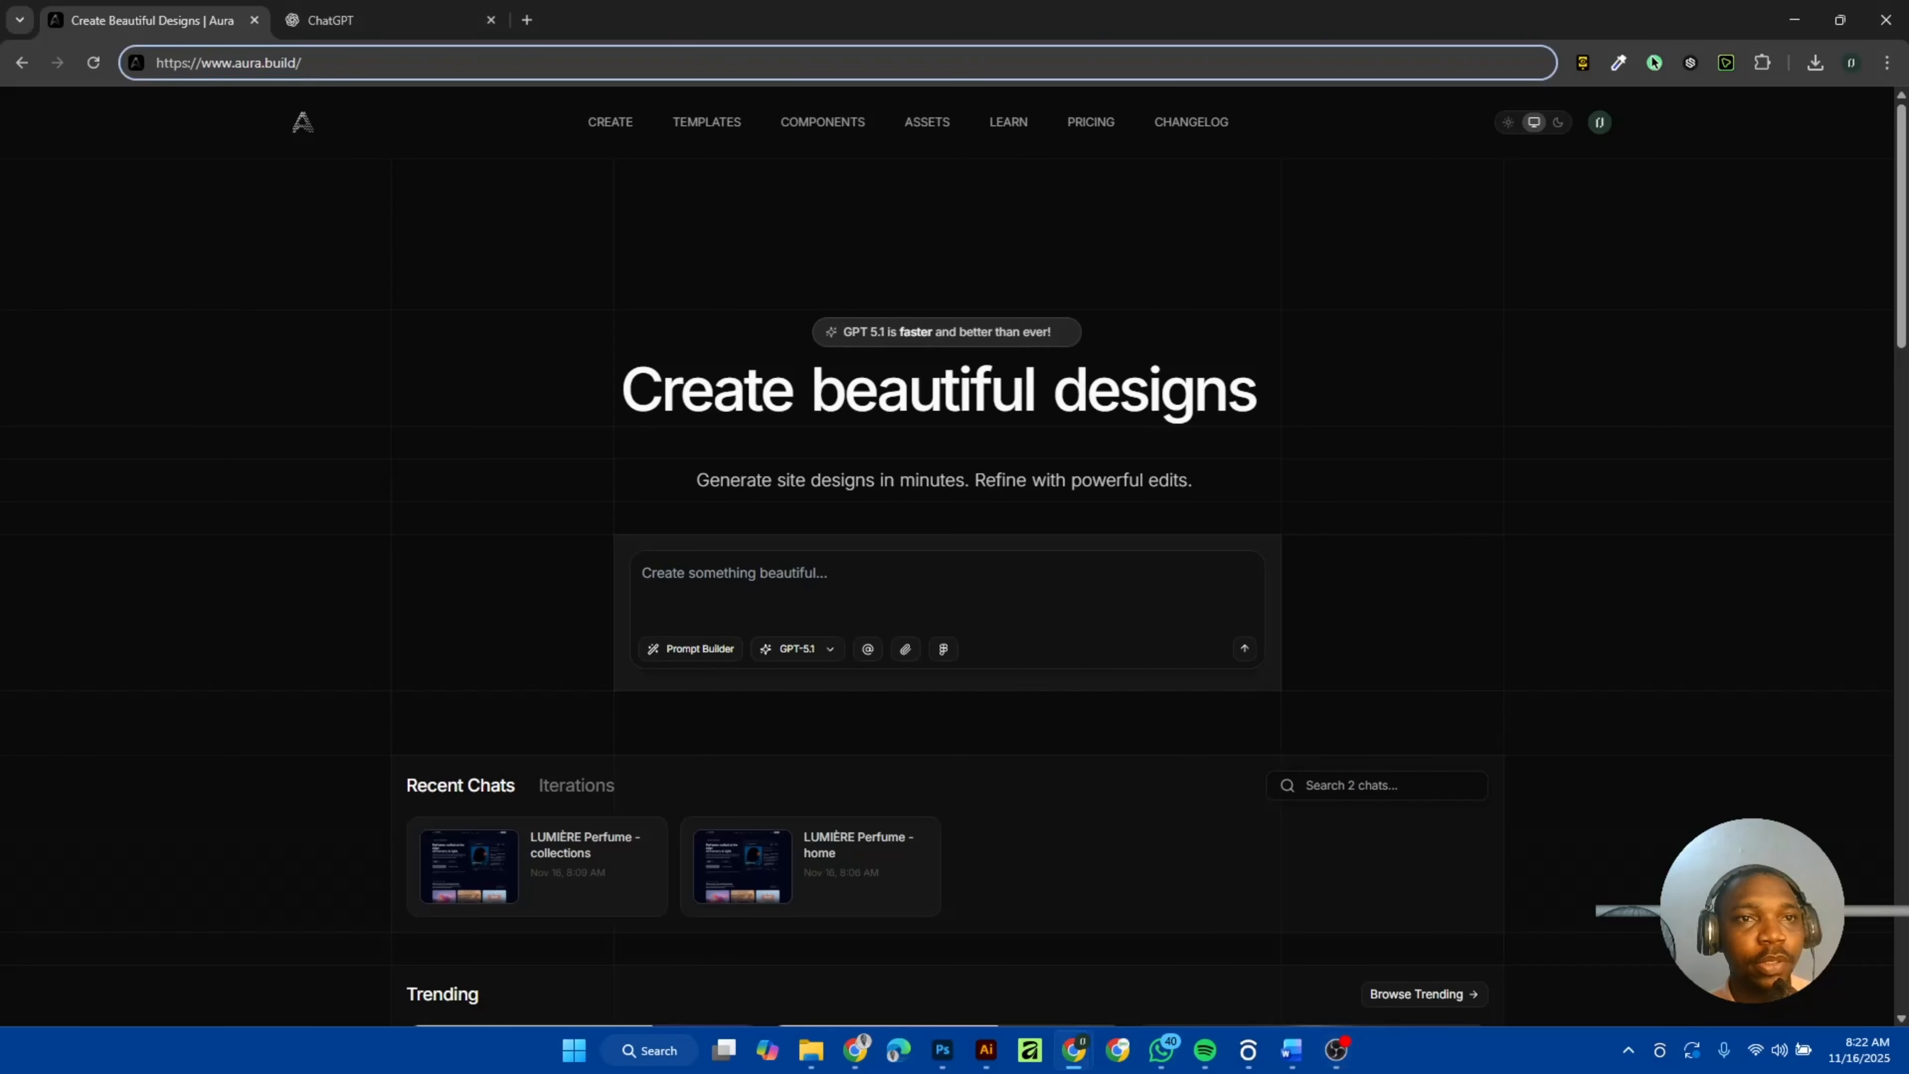
click(493, 257)
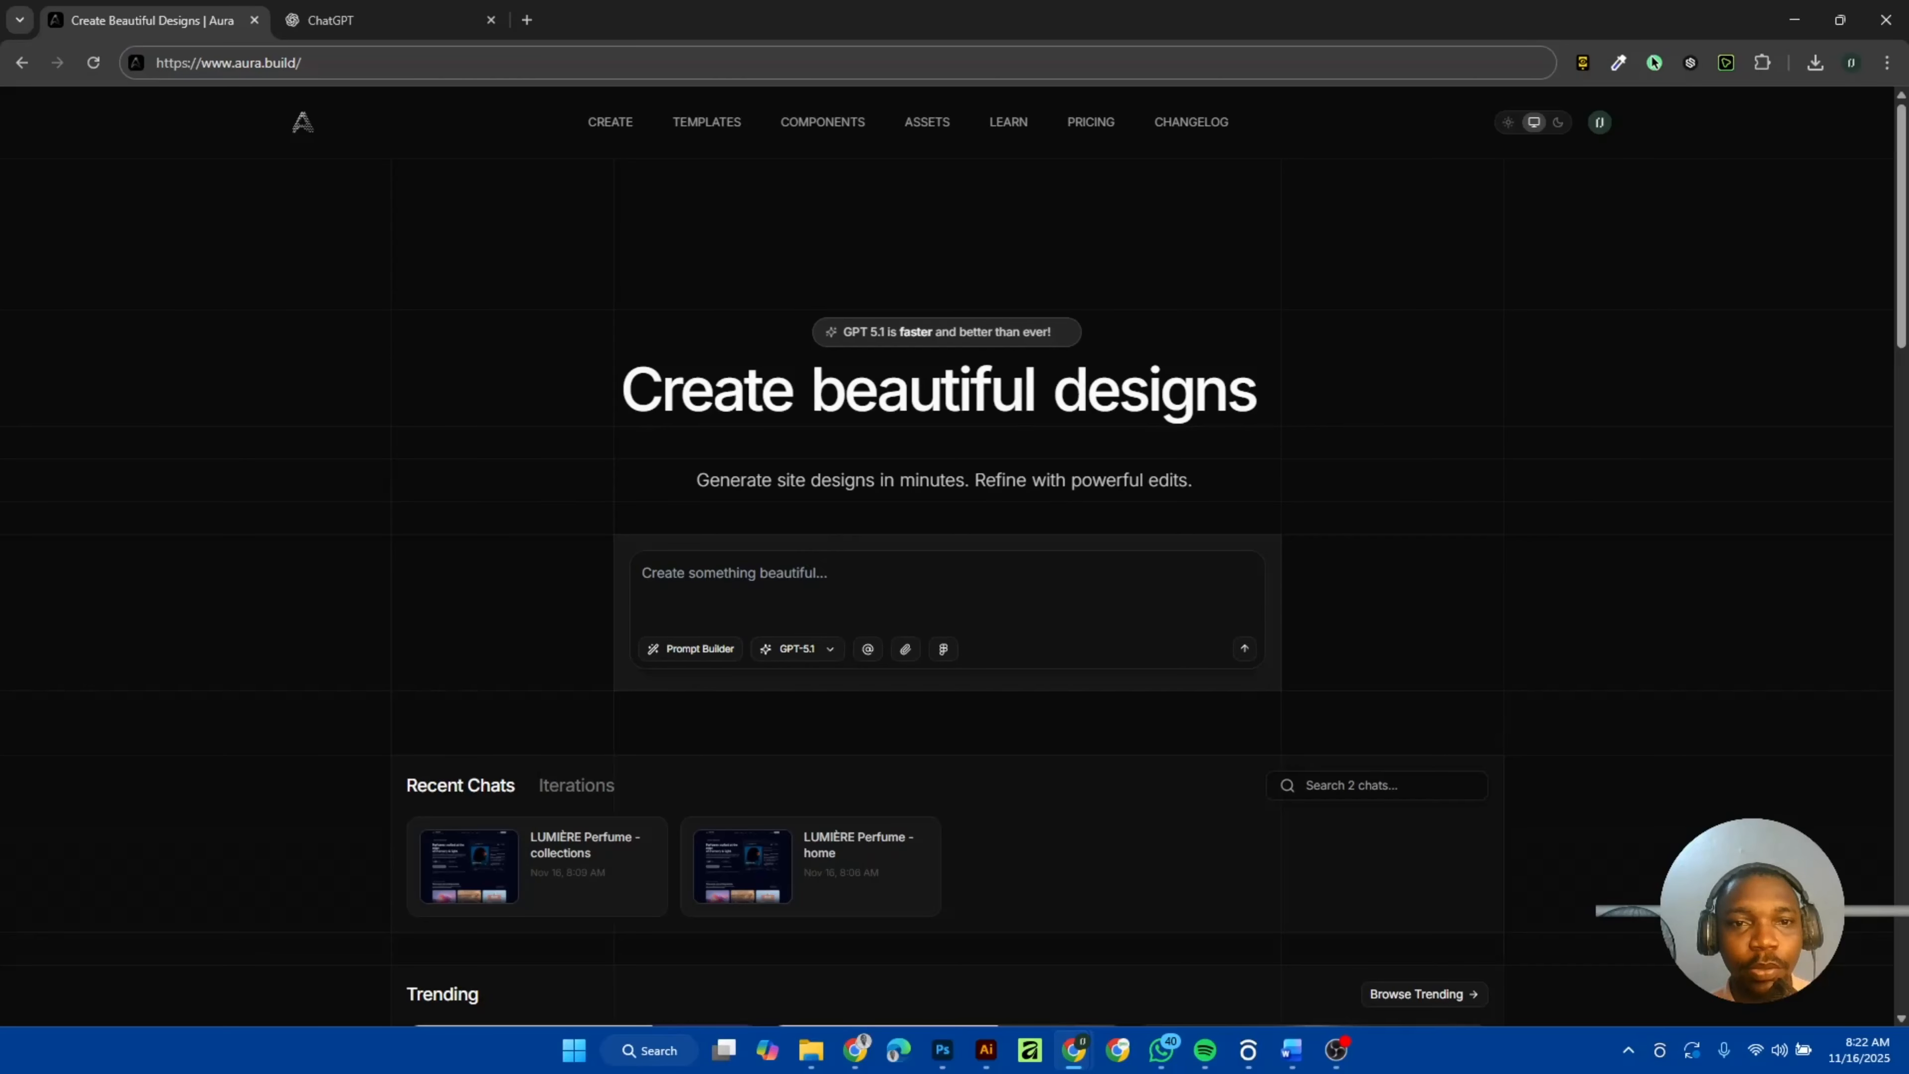
scroll(794, 560, down, 10)
scroll(794, 560, down, 15)
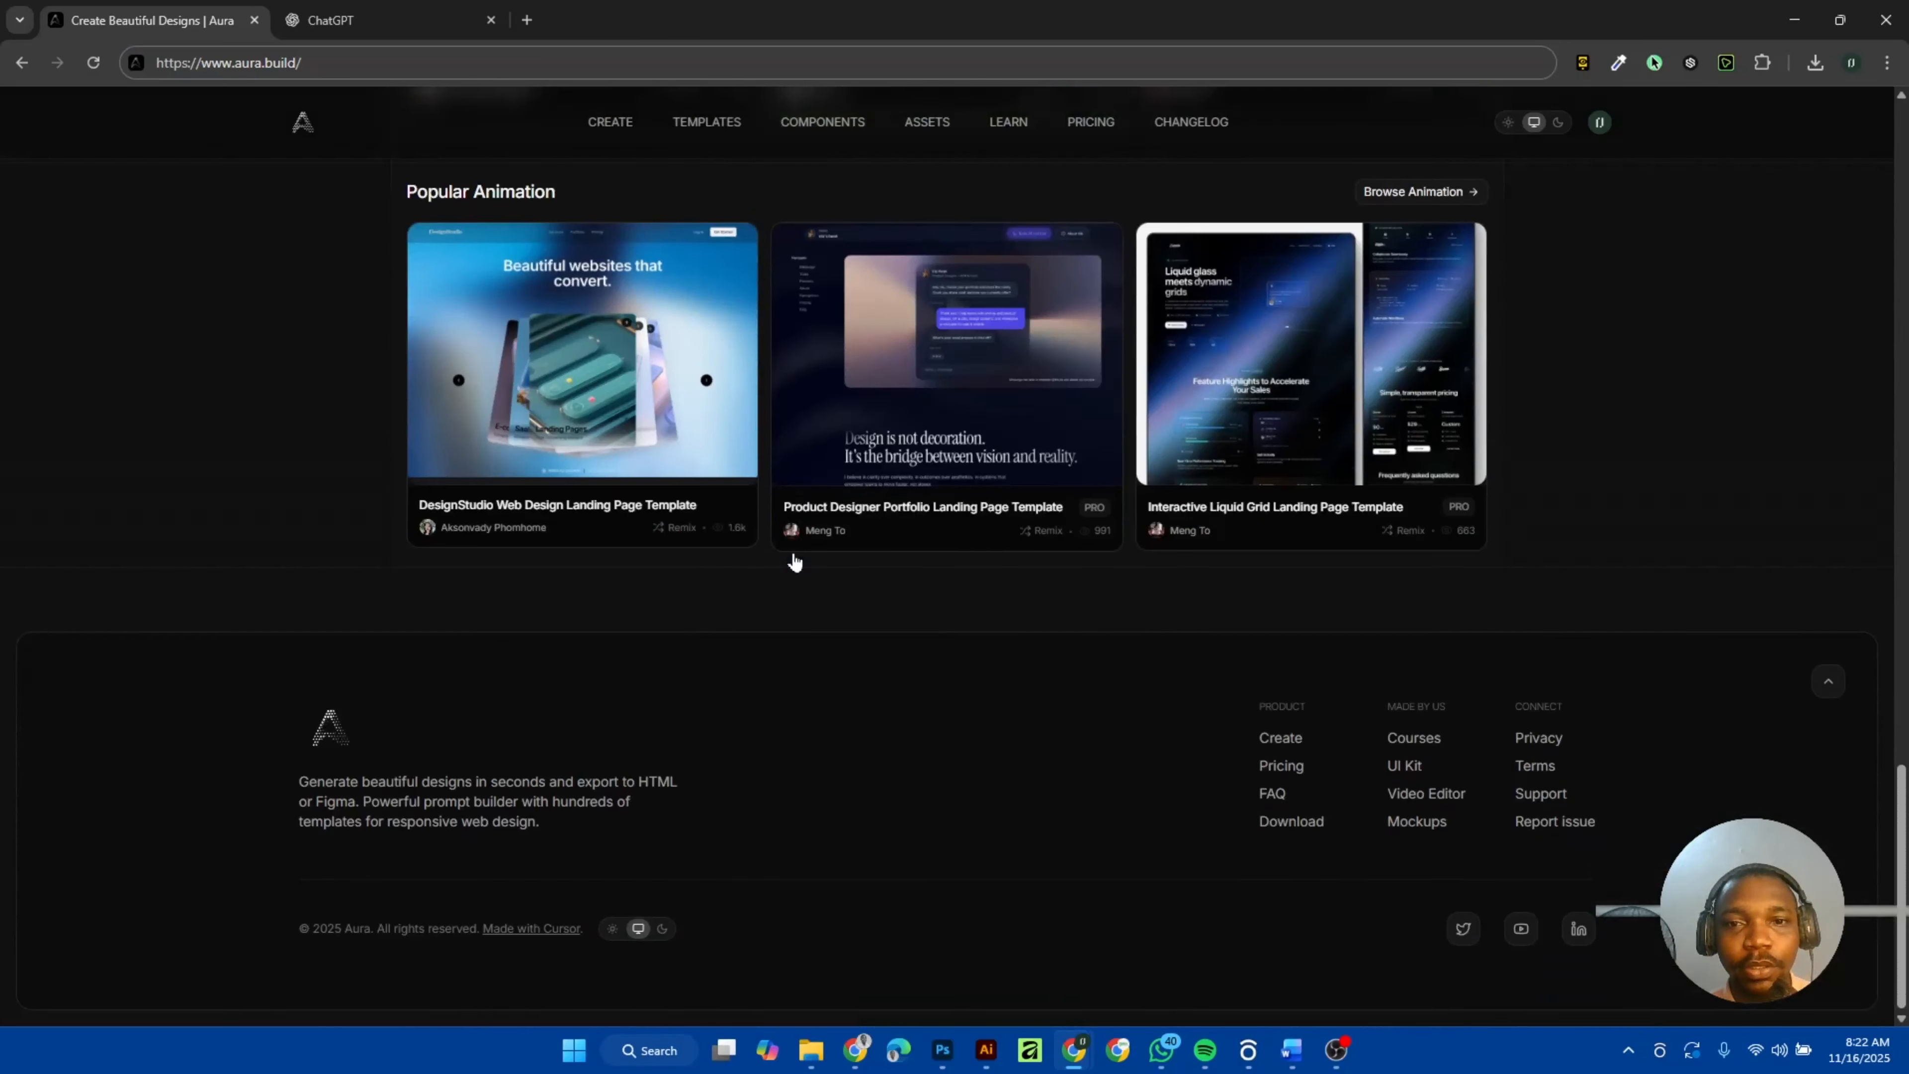
scroll(793, 560, up, 10)
scroll(794, 560, up, 15)
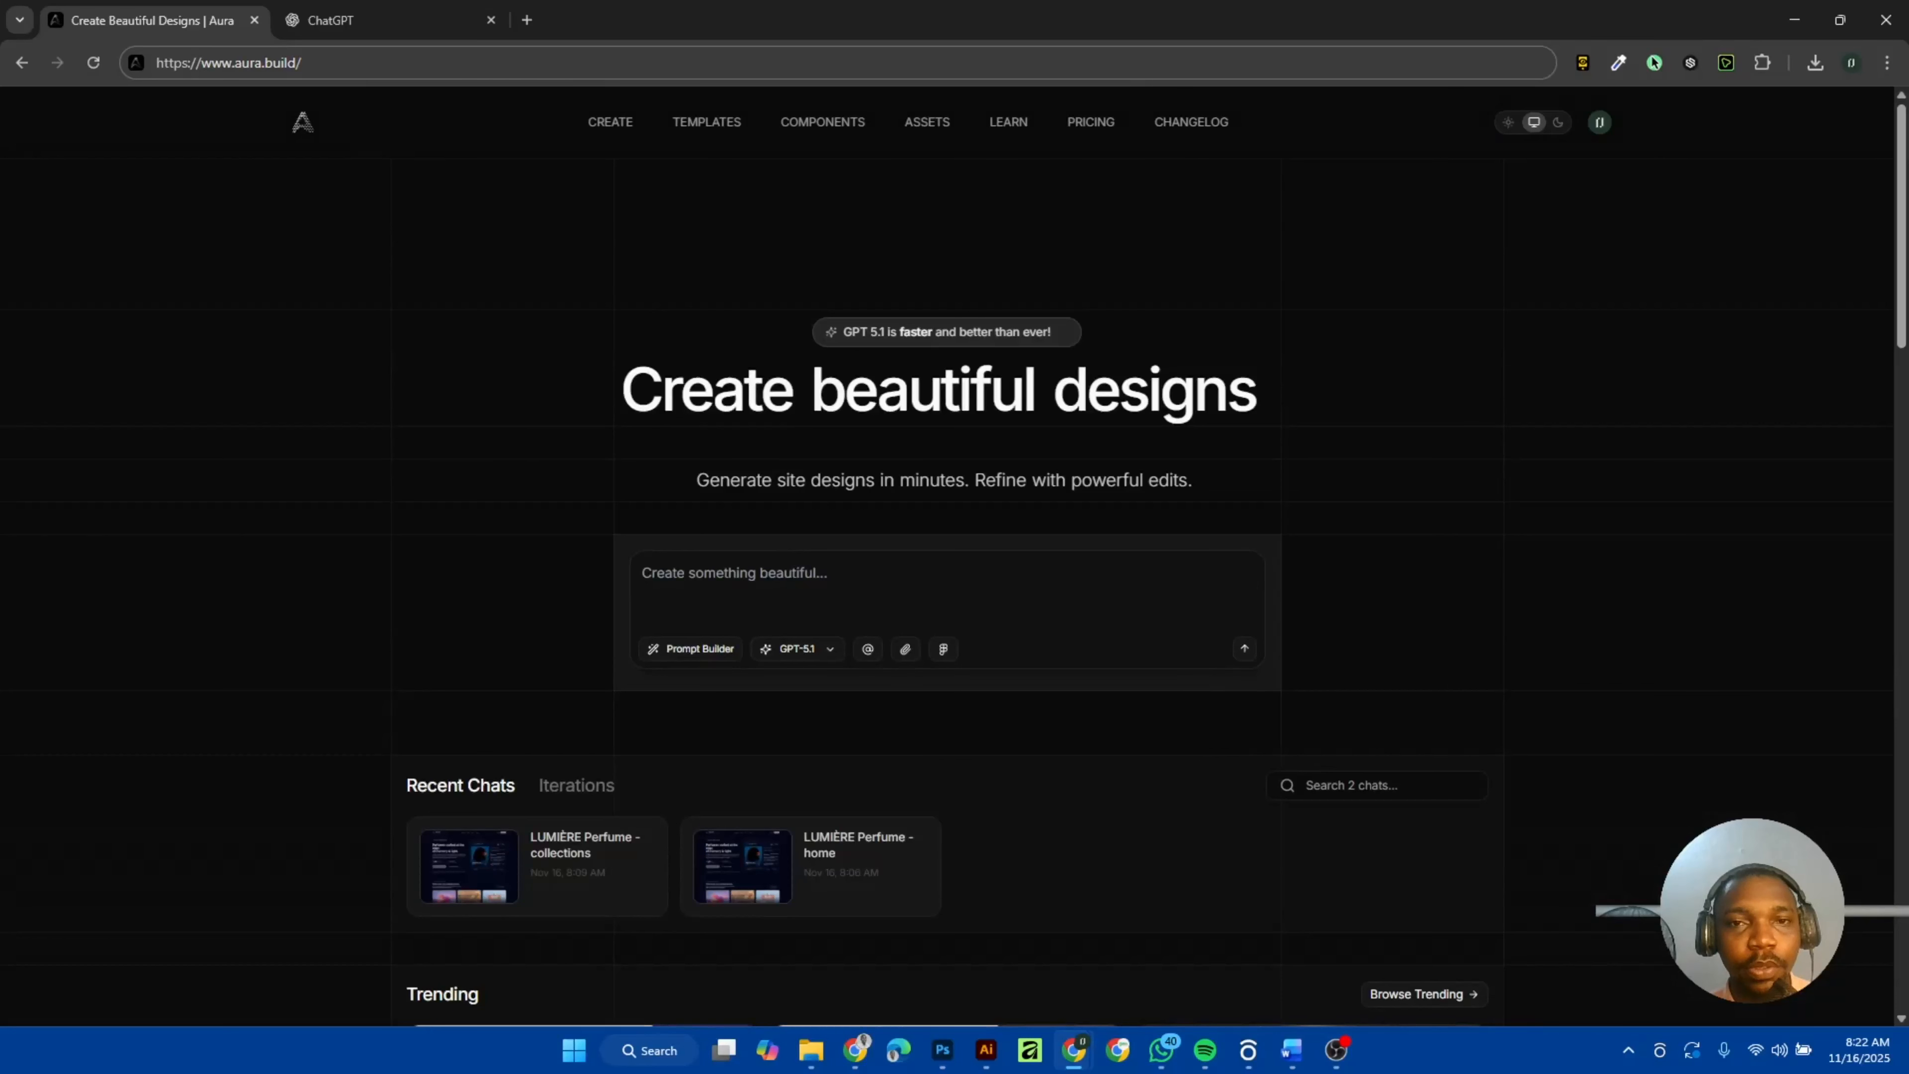
Check the account's subscription plan and its daily and monthly prompt usage.
click(1600, 124)
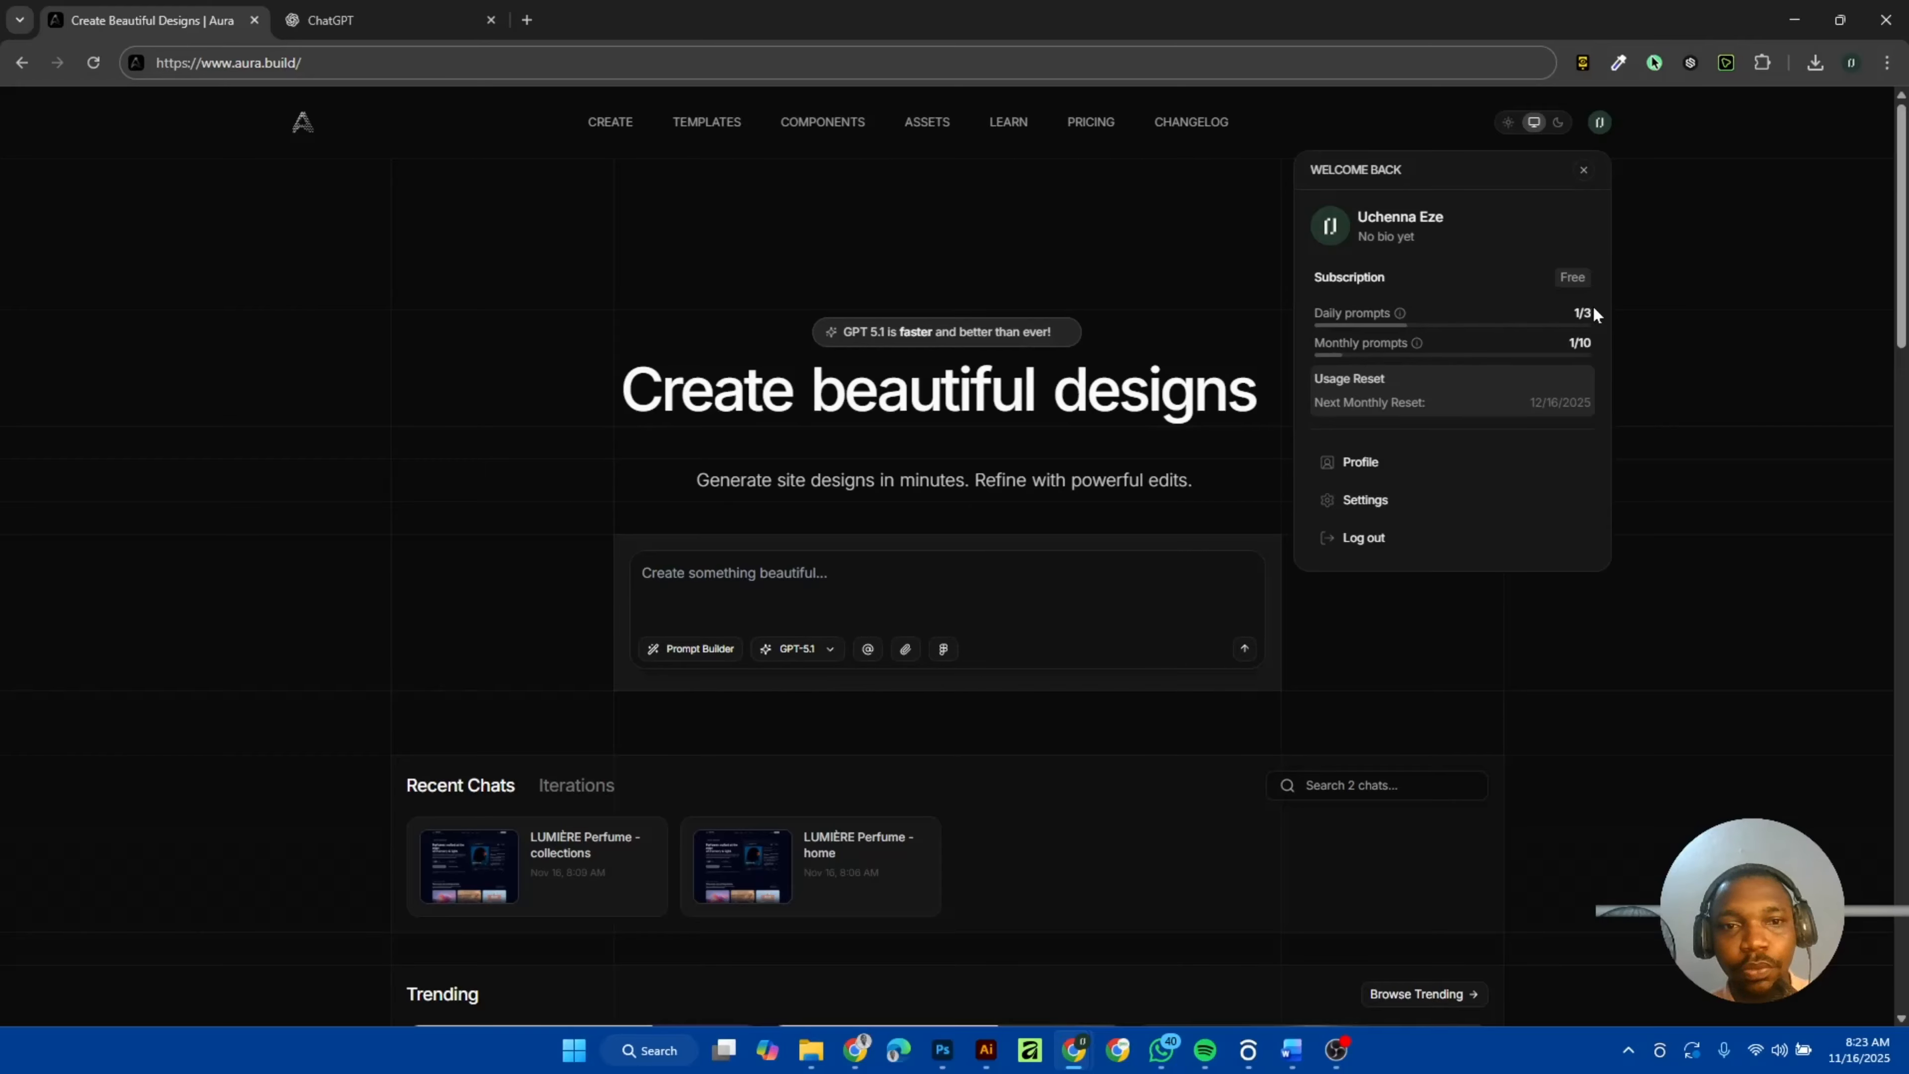
click(1006, 266)
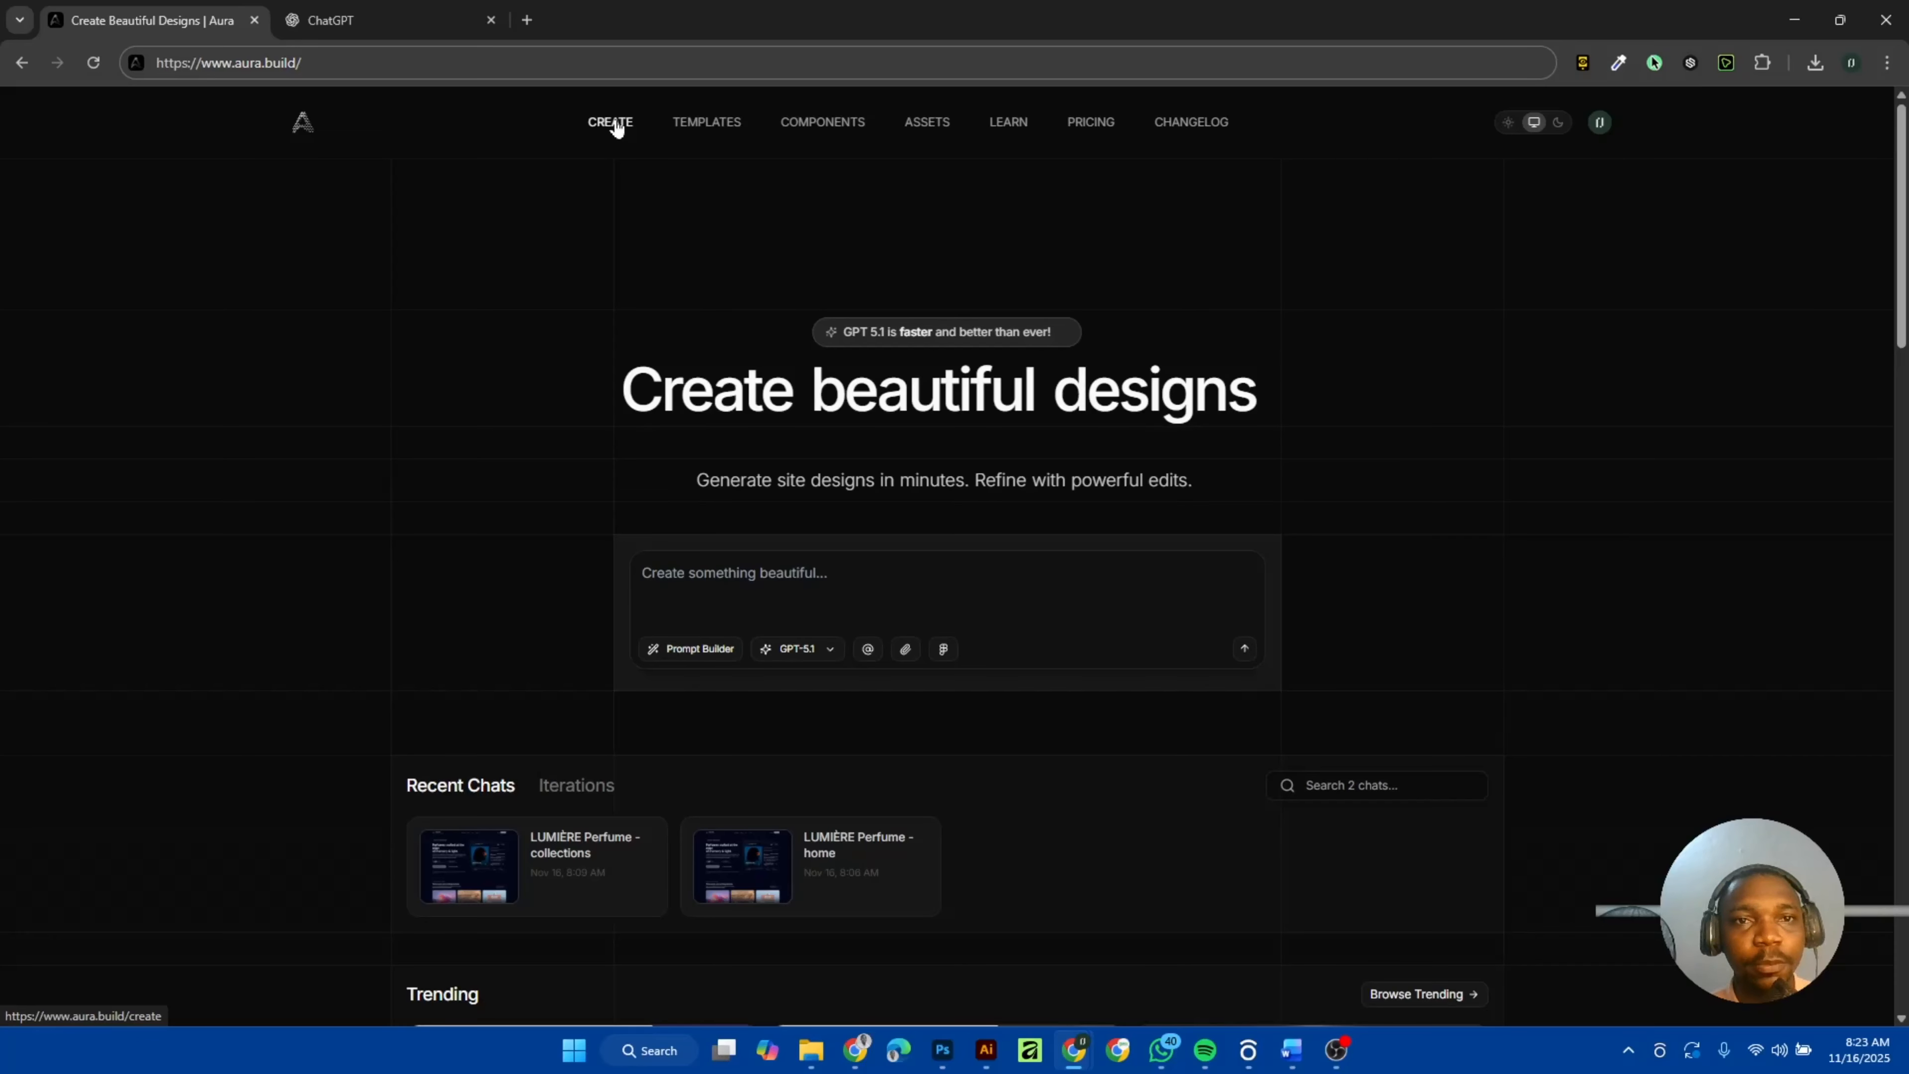
Go to Aura's template library and open the Lumina Skin Rituals landing page template.
scroll(689, 624, down, 10)
scroll(689, 624, up, 4)
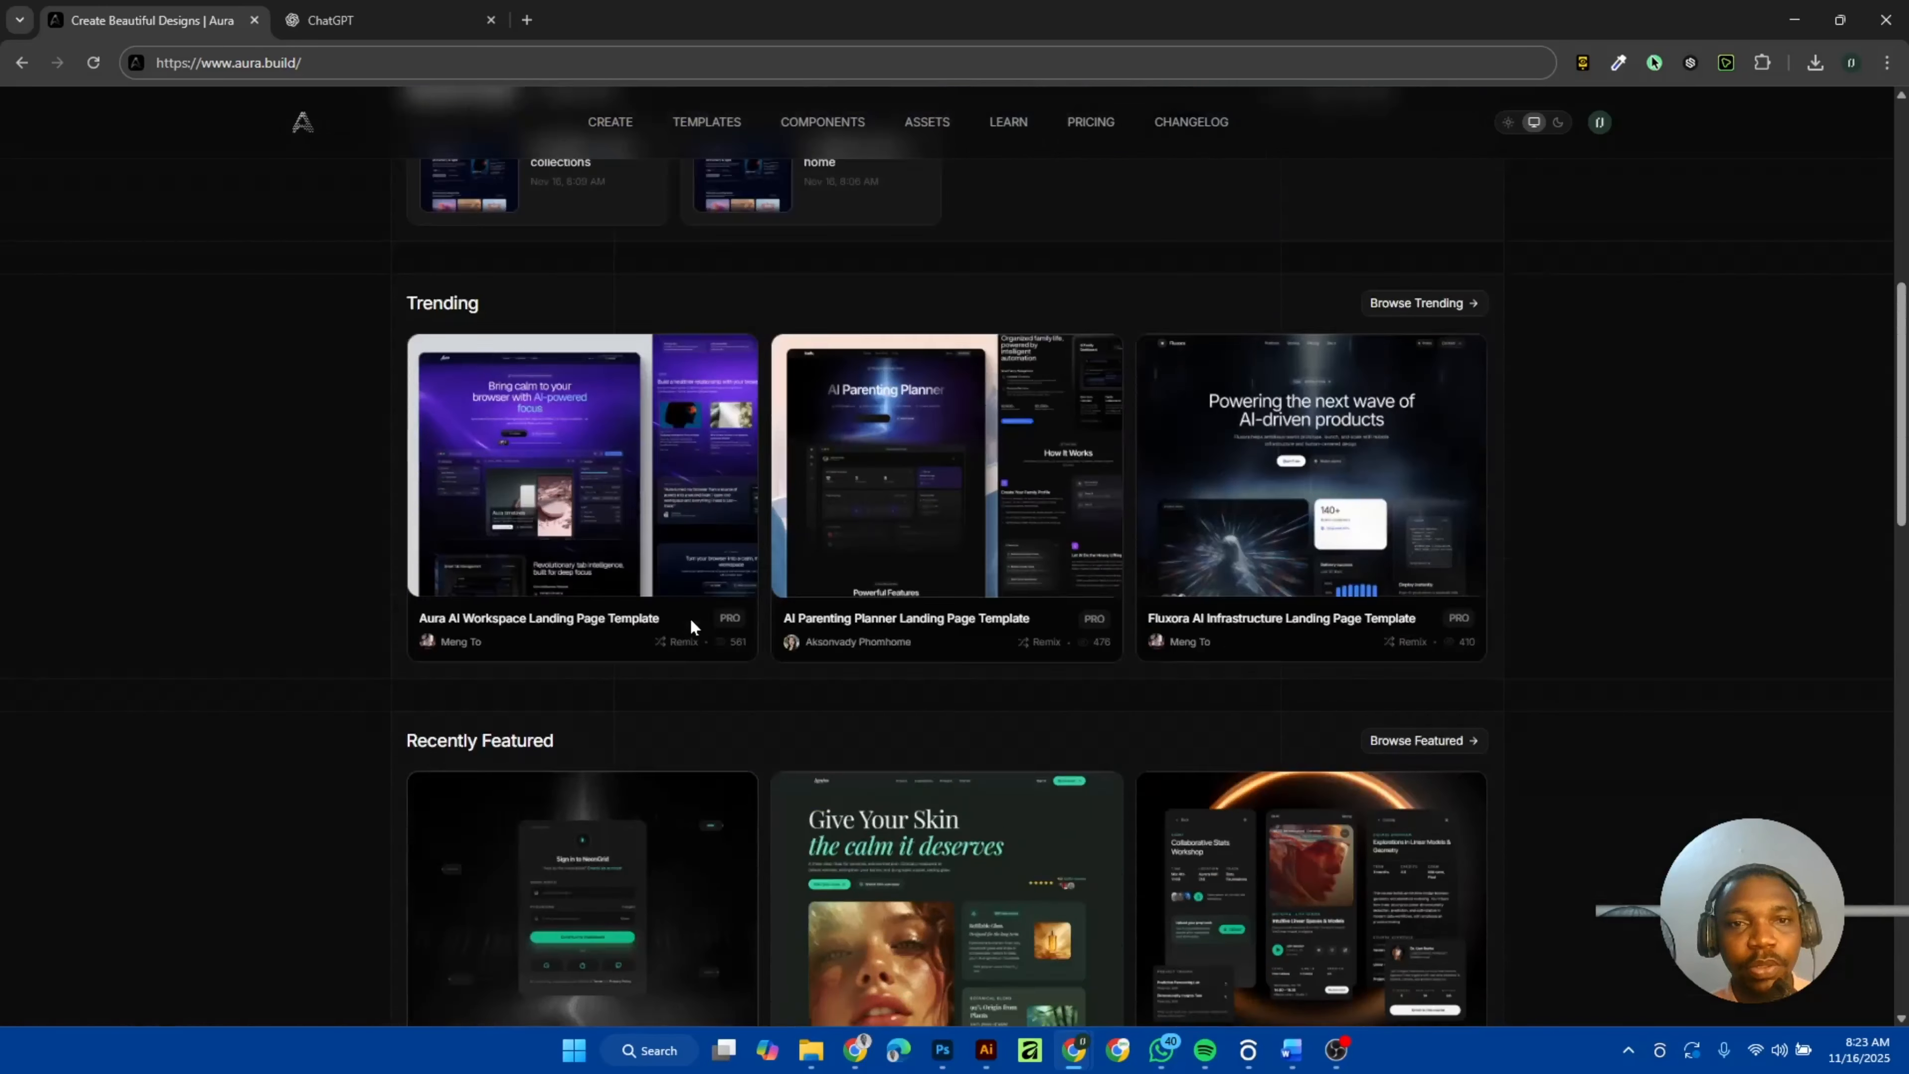
scroll(690, 618, up, 6)
click(707, 122)
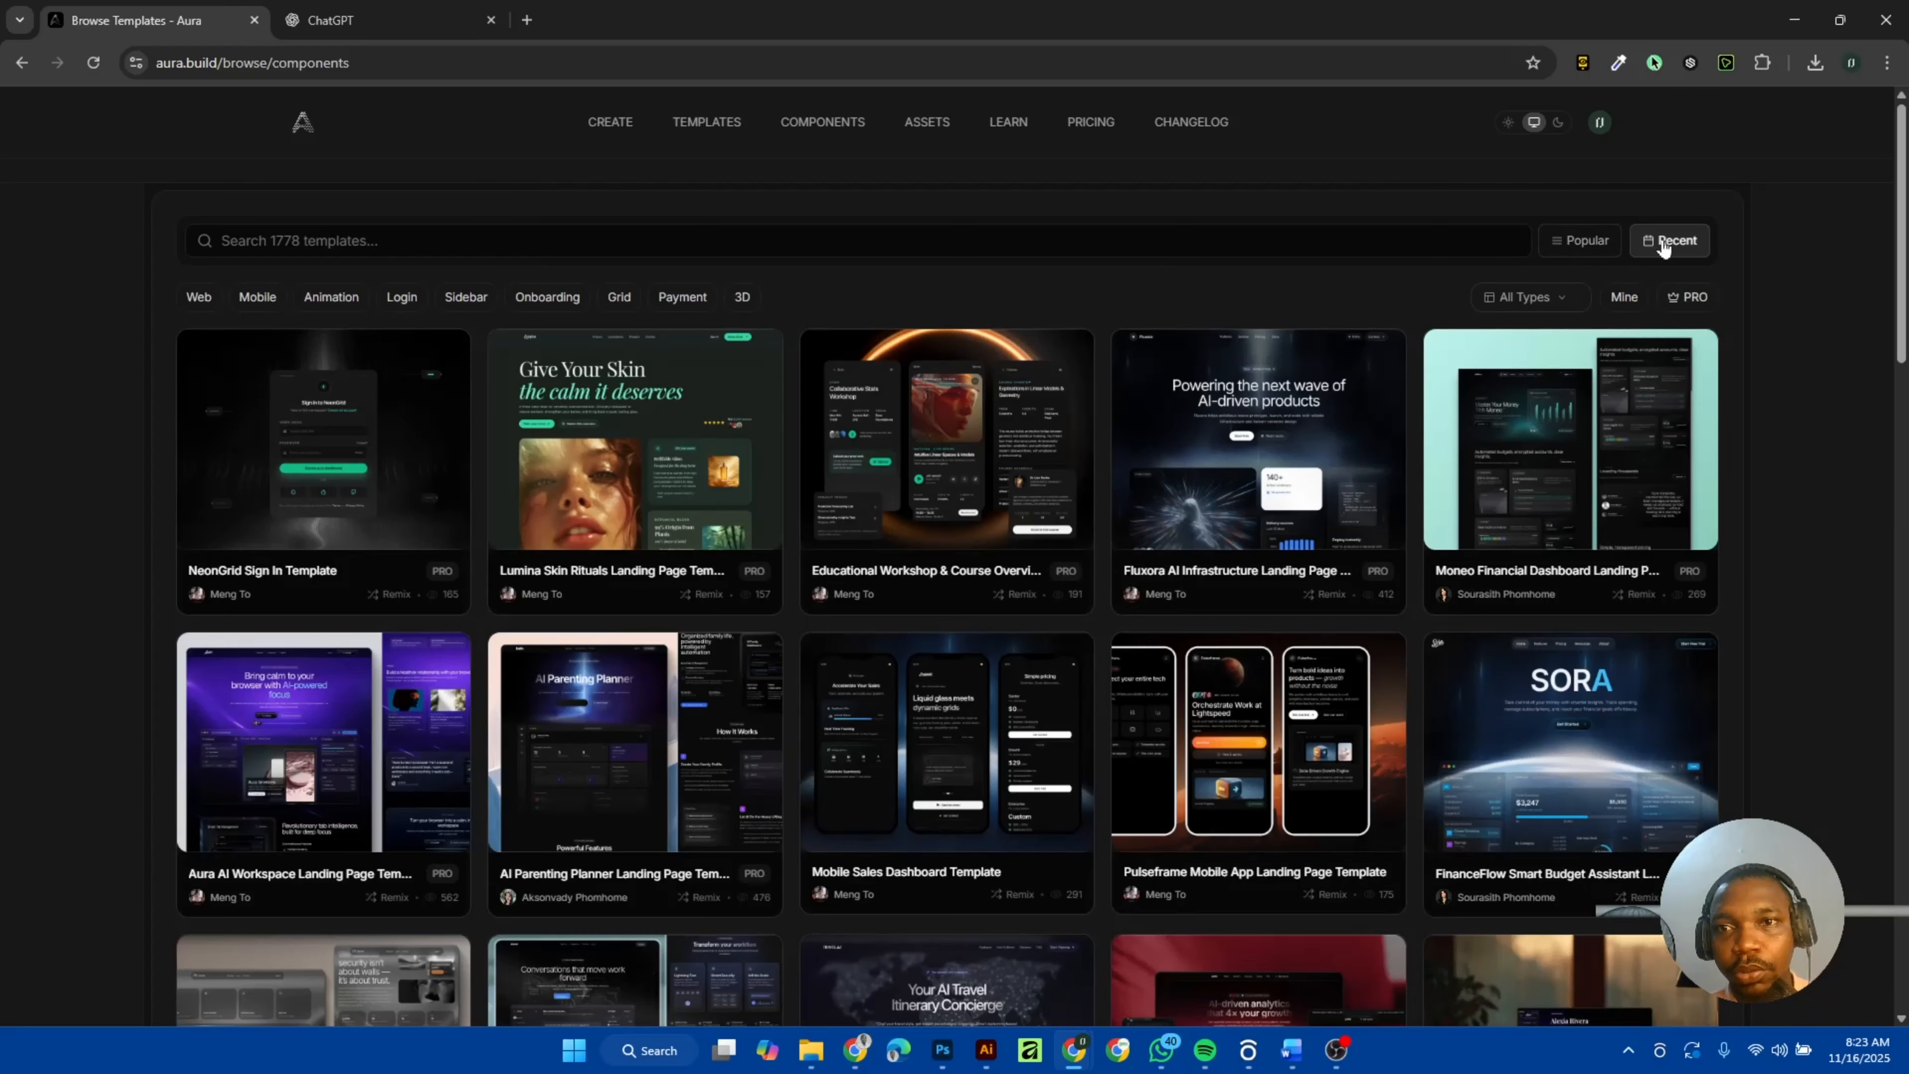
click(1545, 303)
click(615, 468)
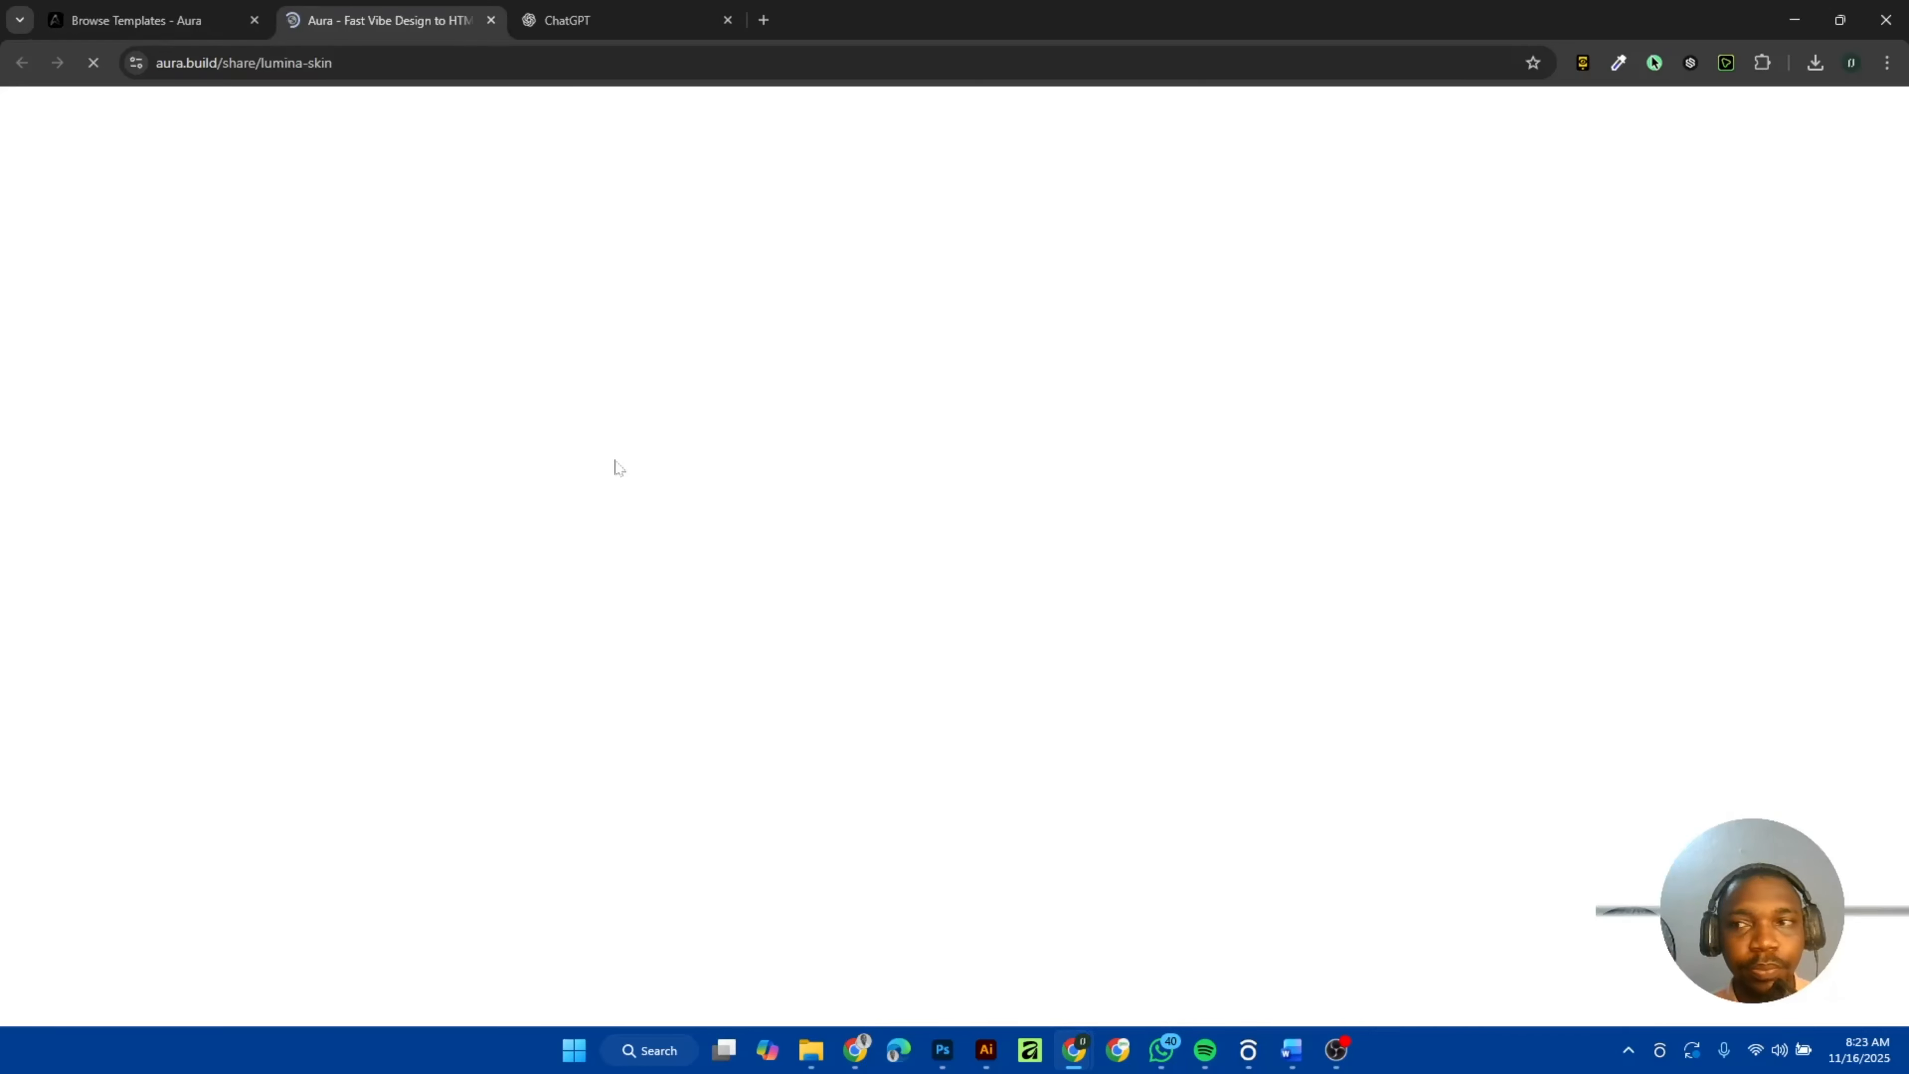
Examine the Lumina Skin Rituals template from hero to footer and close its preview.
scroll(977, 679, down, 20)
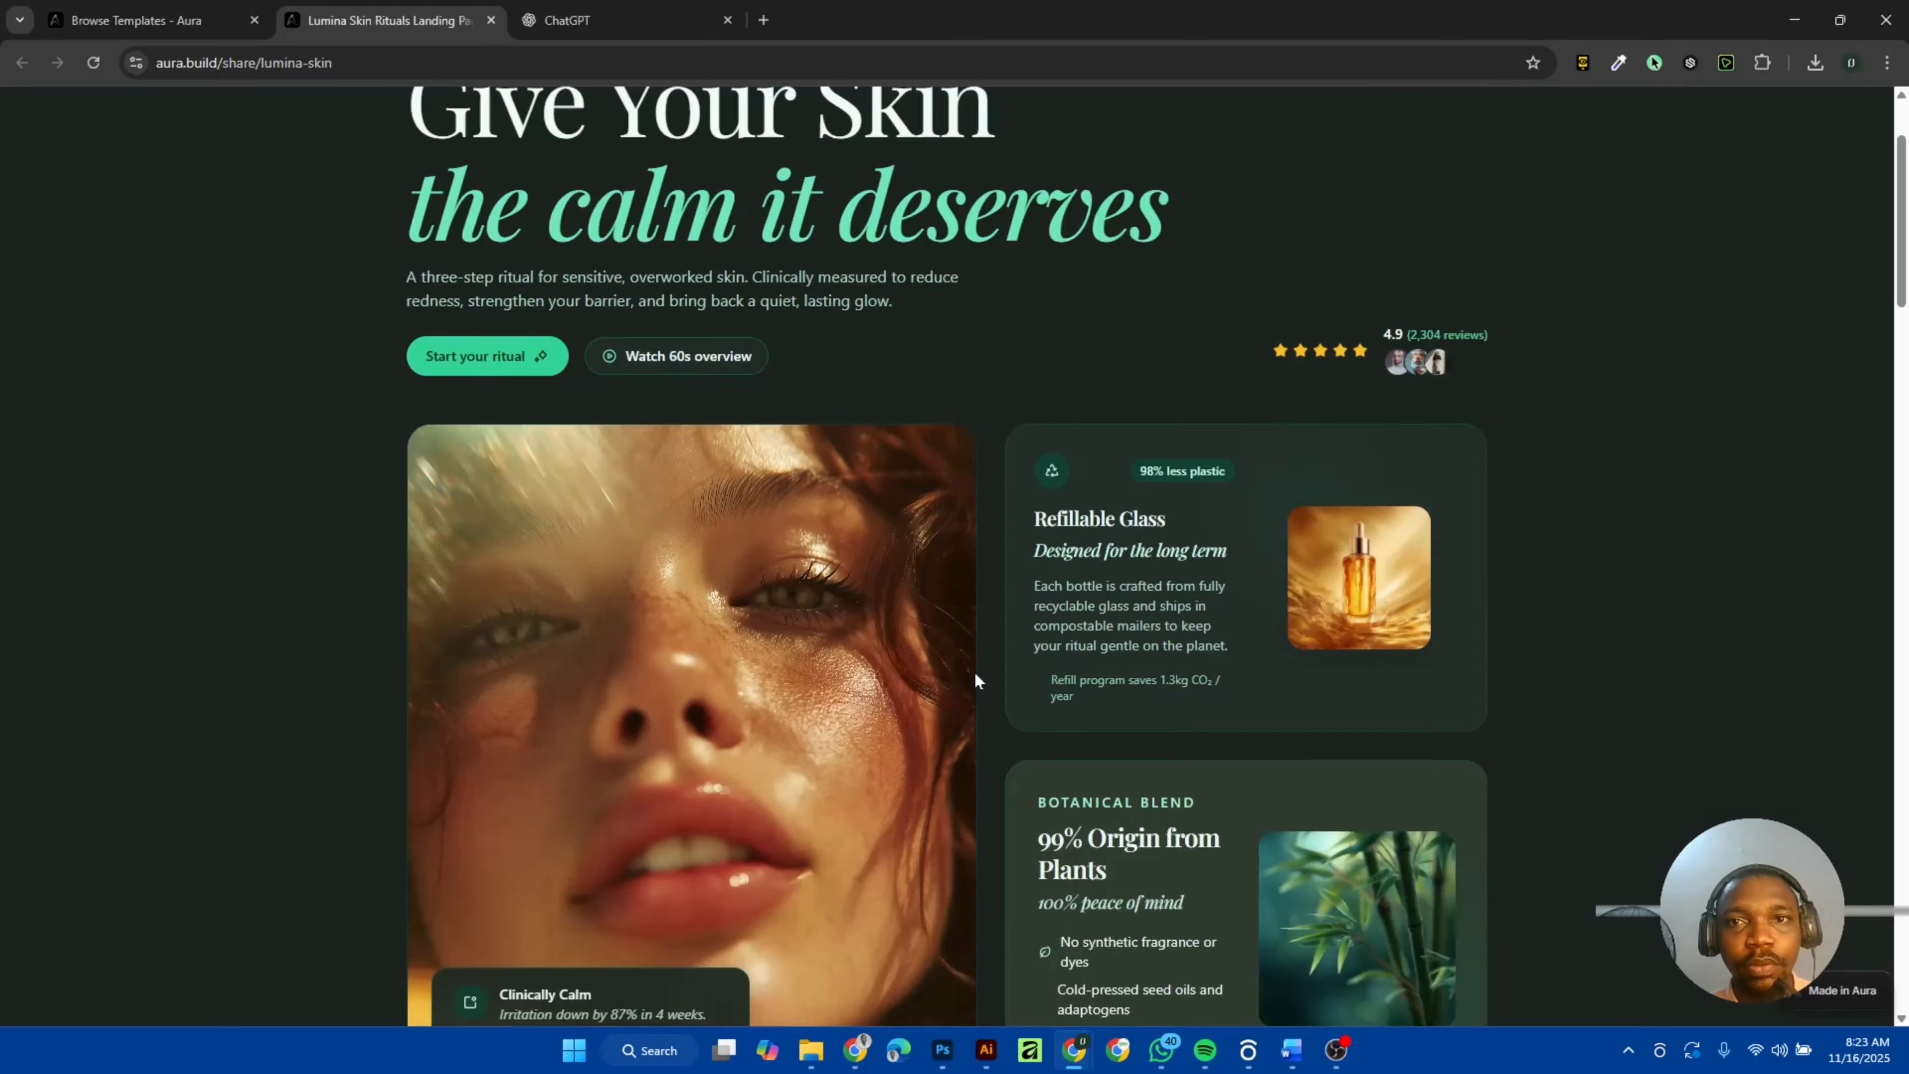
scroll(974, 679, down, 15)
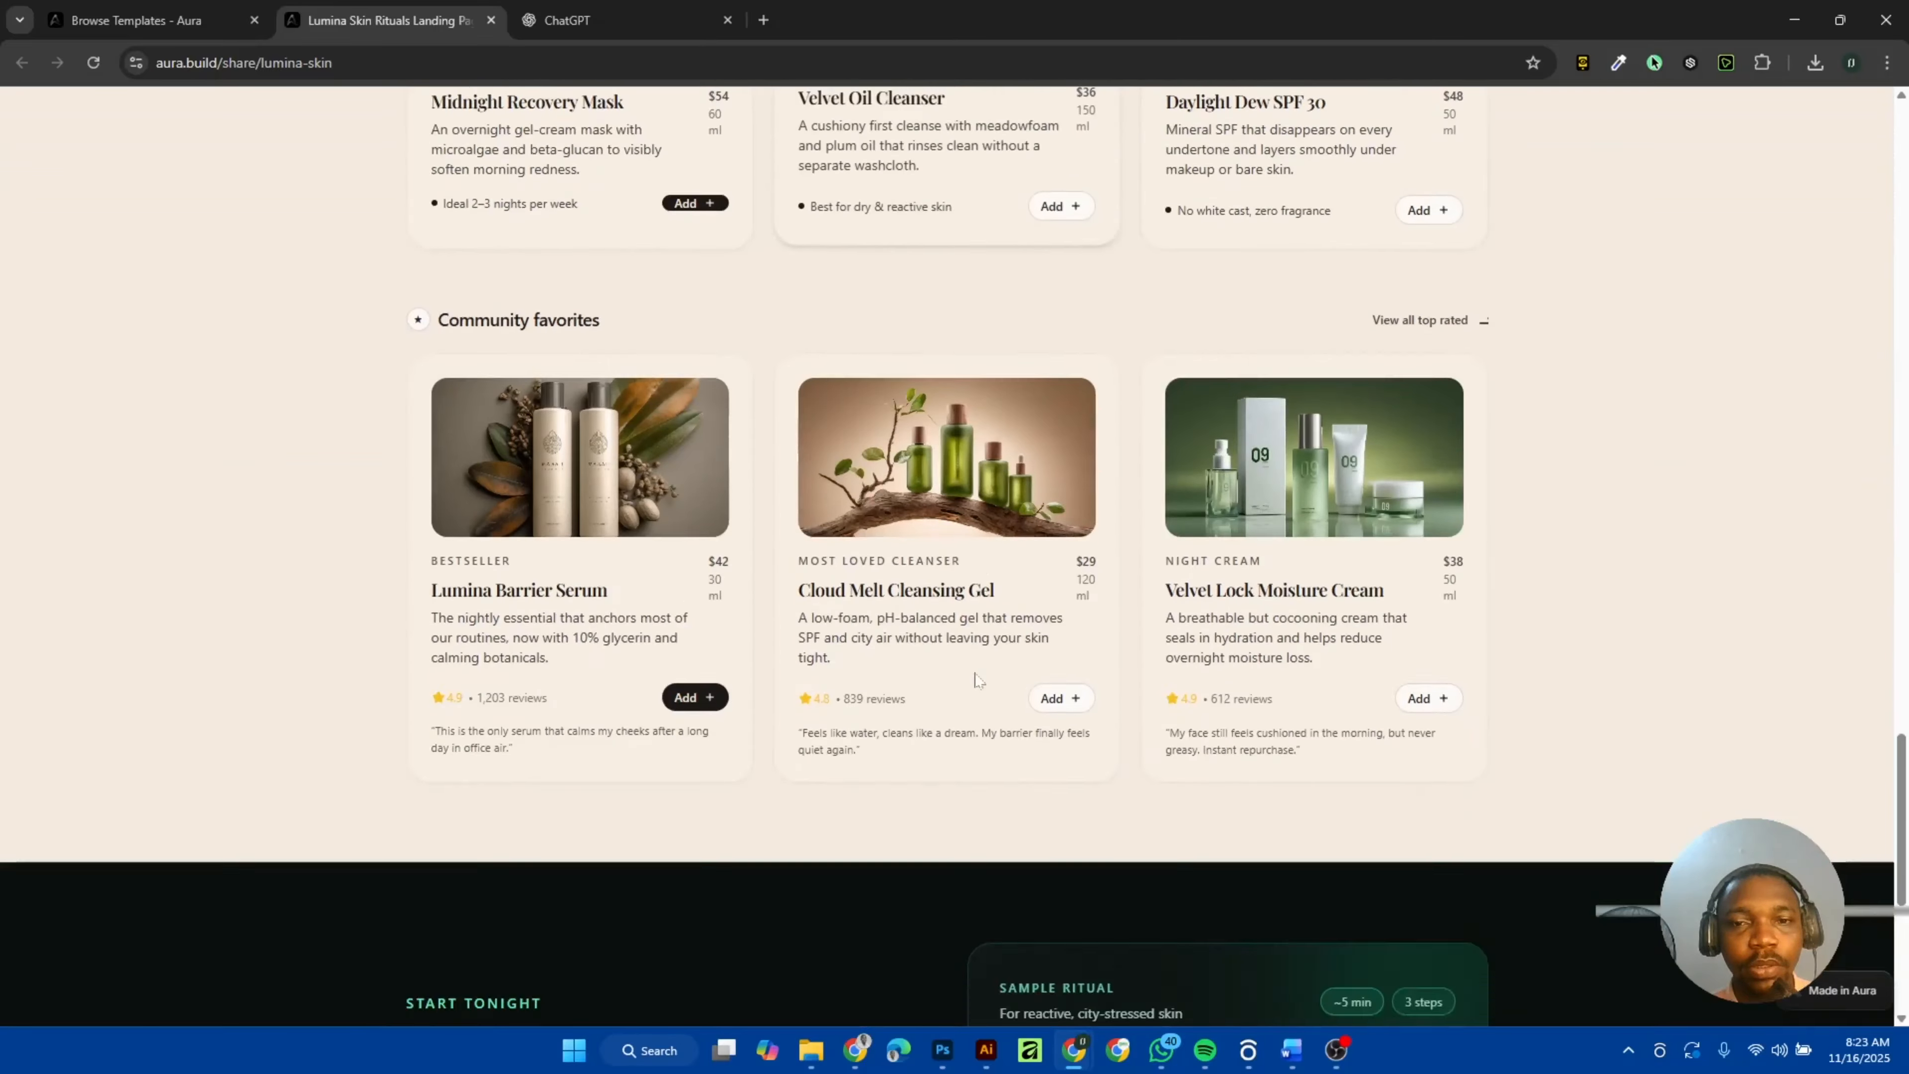
scroll(974, 679, up, 20)
scroll(975, 679, up, 15)
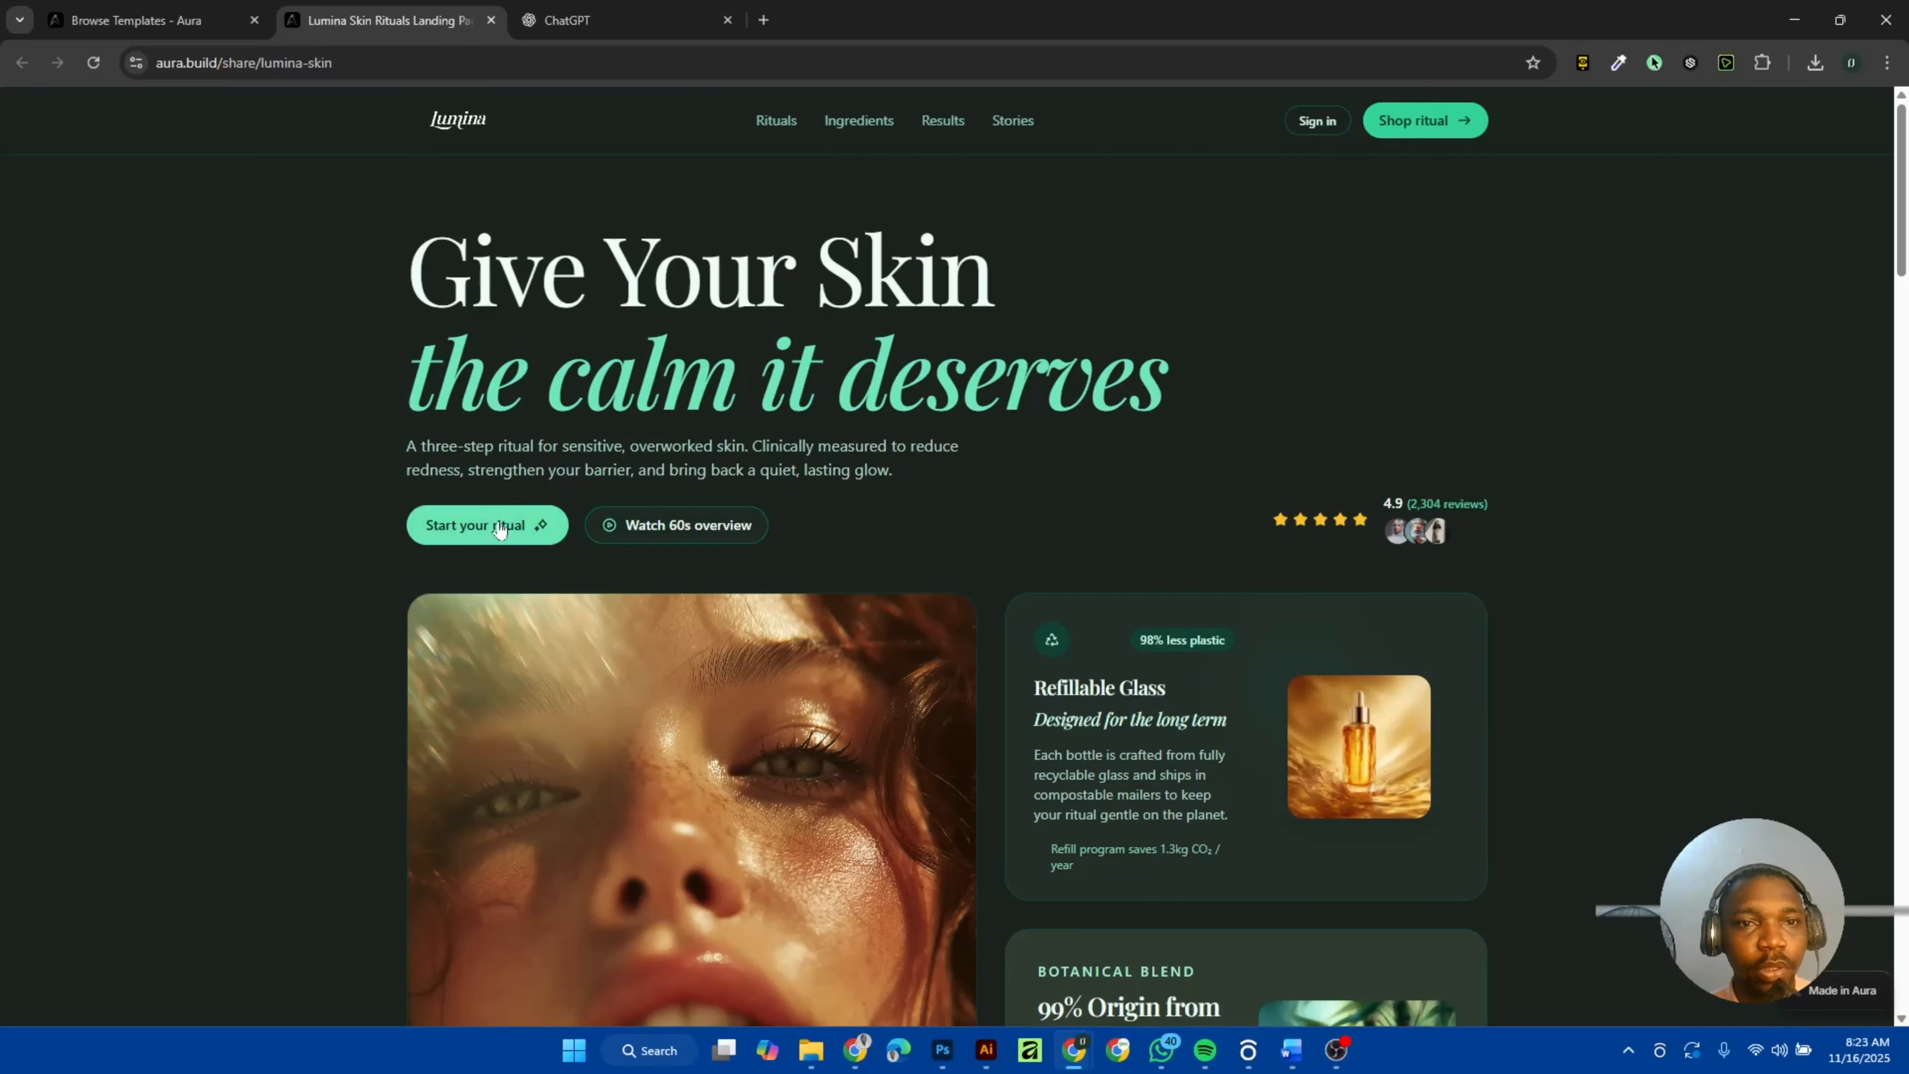
scroll(1195, 546, down, 2)
scroll(1195, 543, down, 10)
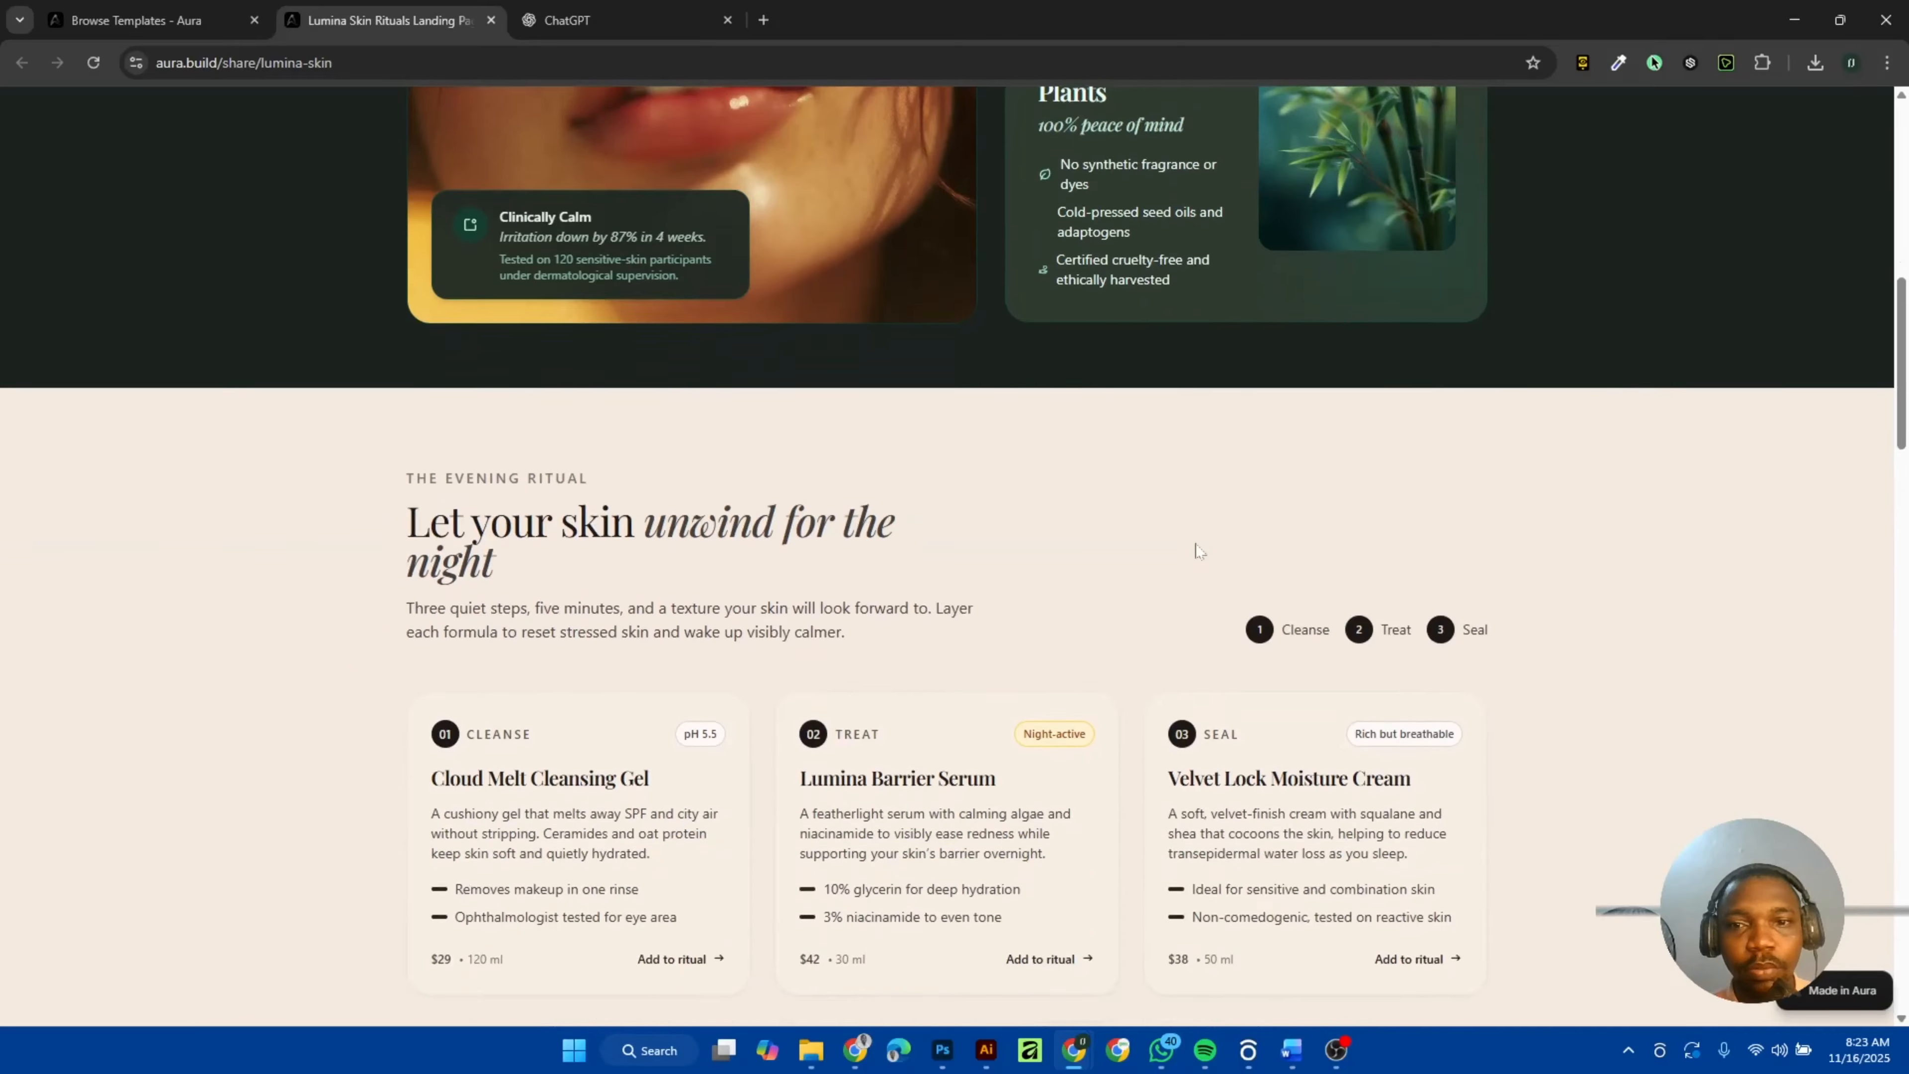
scroll(1195, 547, down, 20)
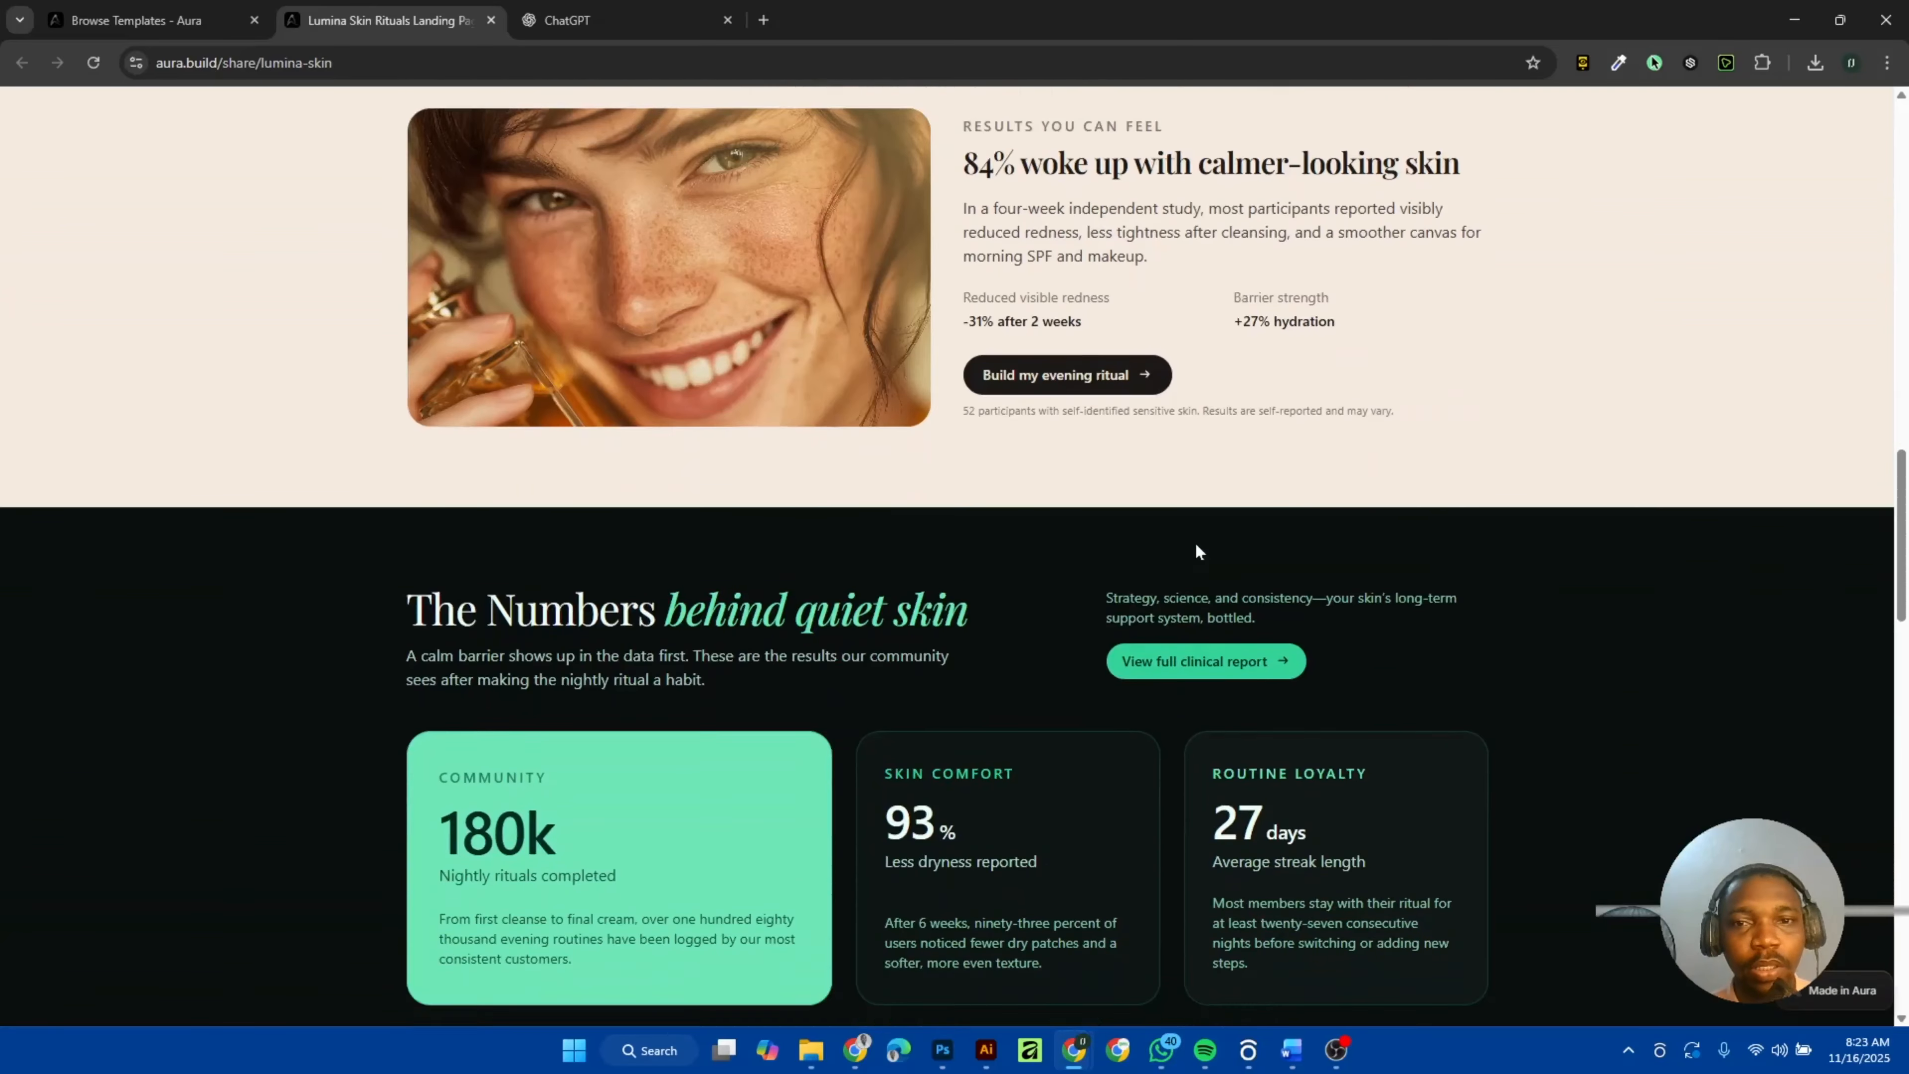
scroll(1198, 549, down, 13)
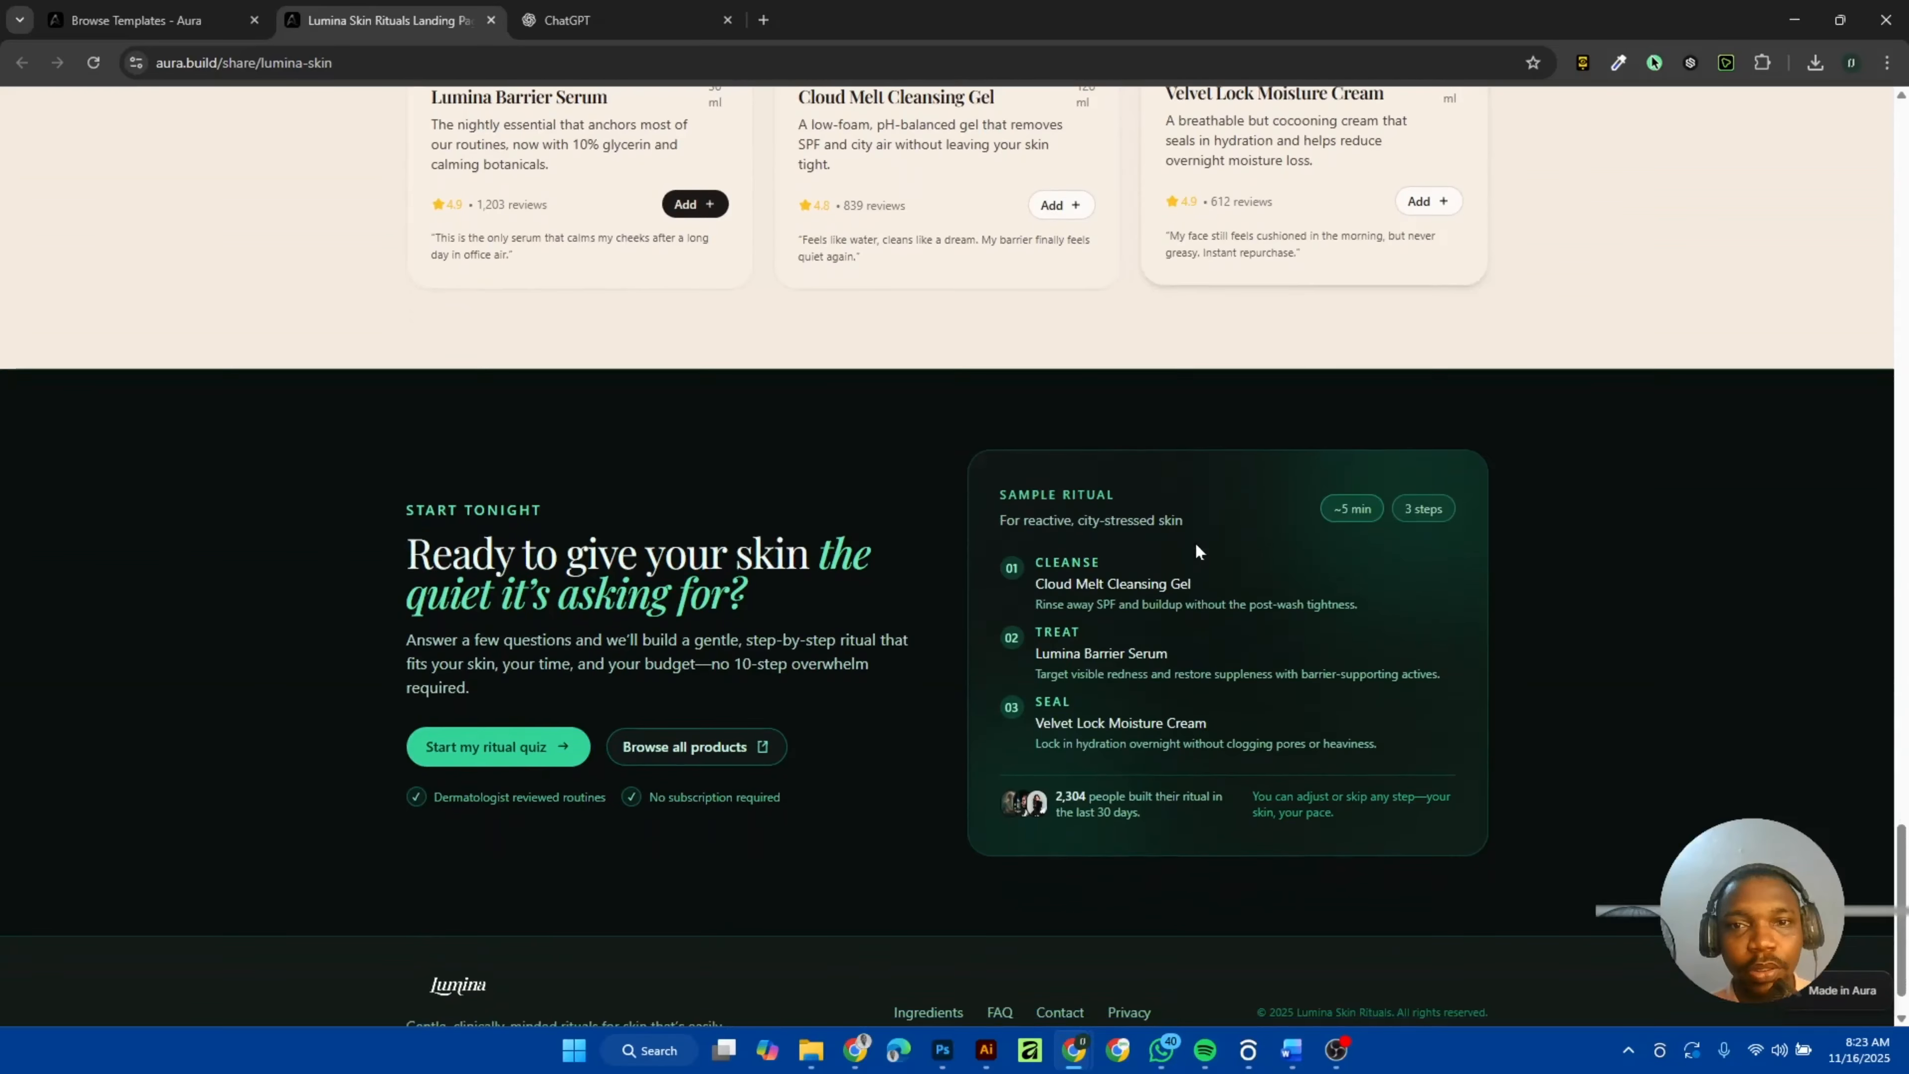
scroll(1197, 551, up, 20)
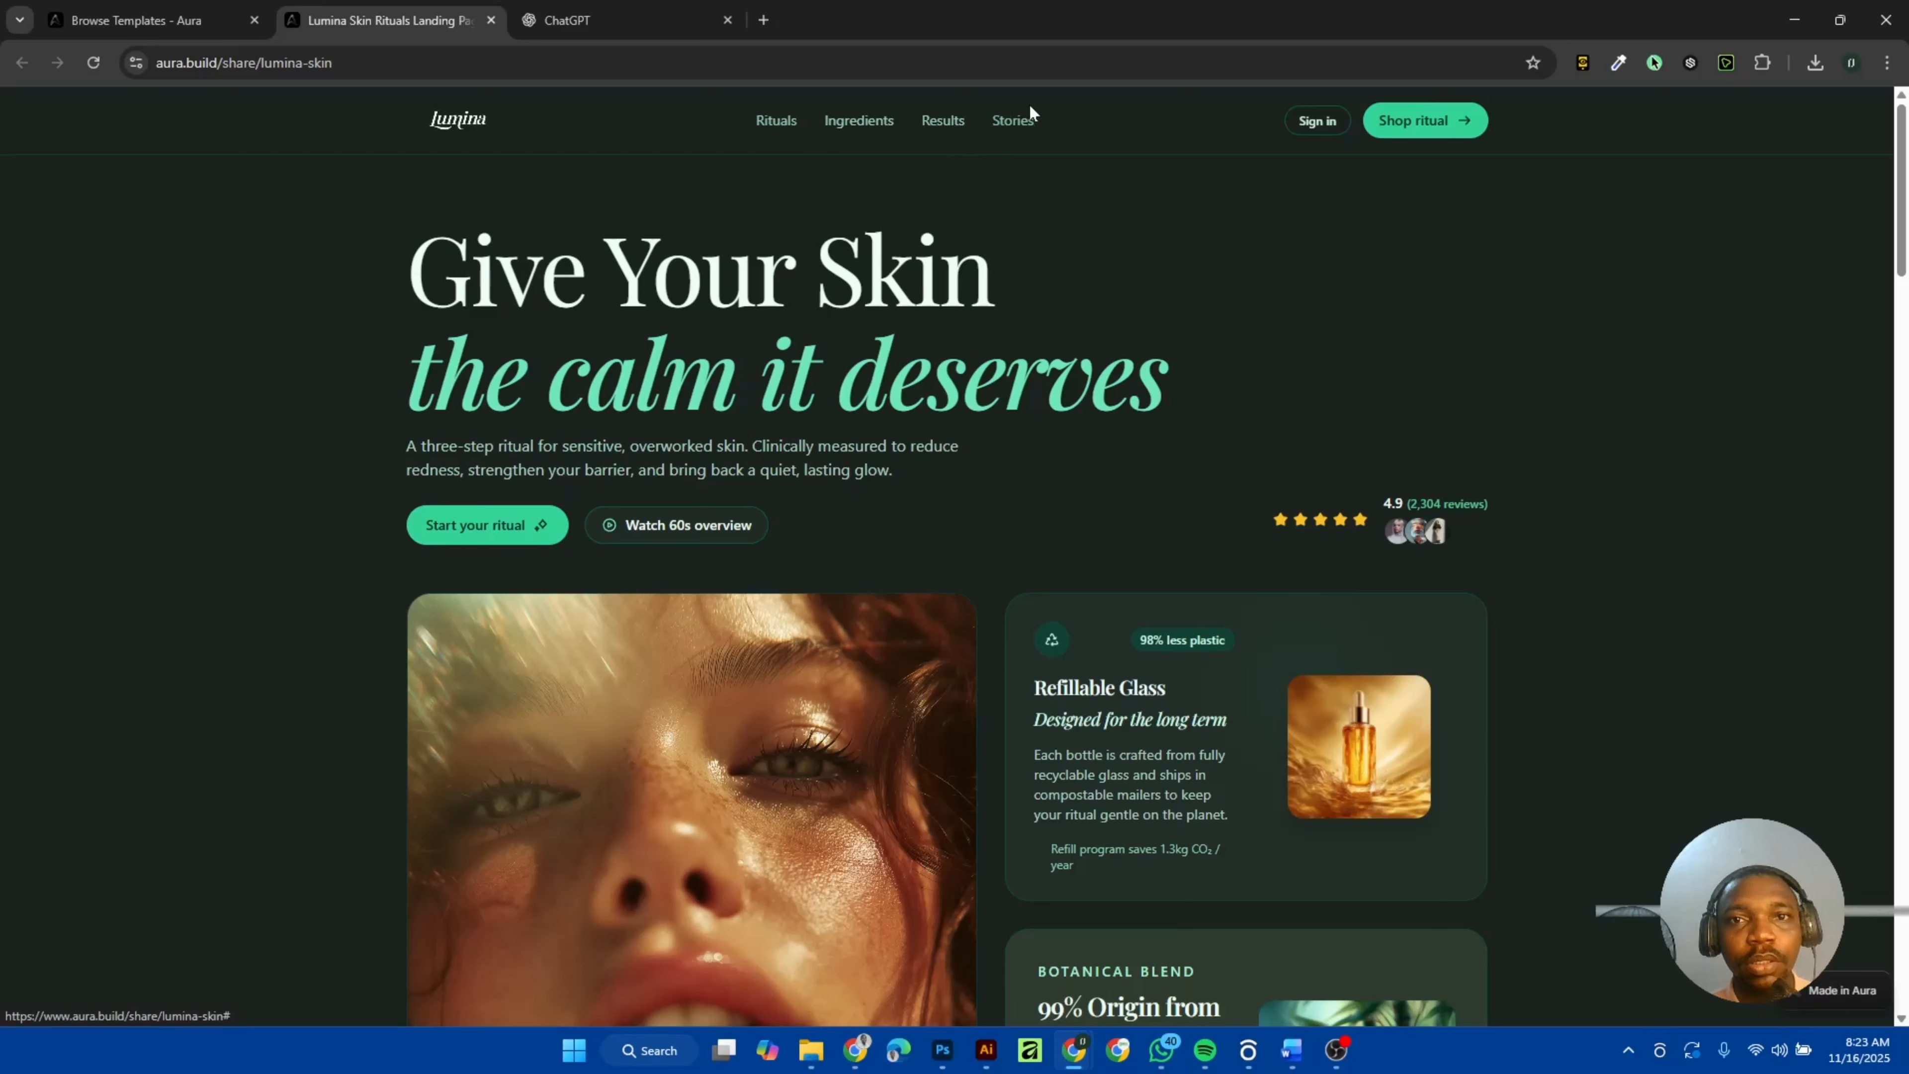
click(162, 21)
click(491, 21)
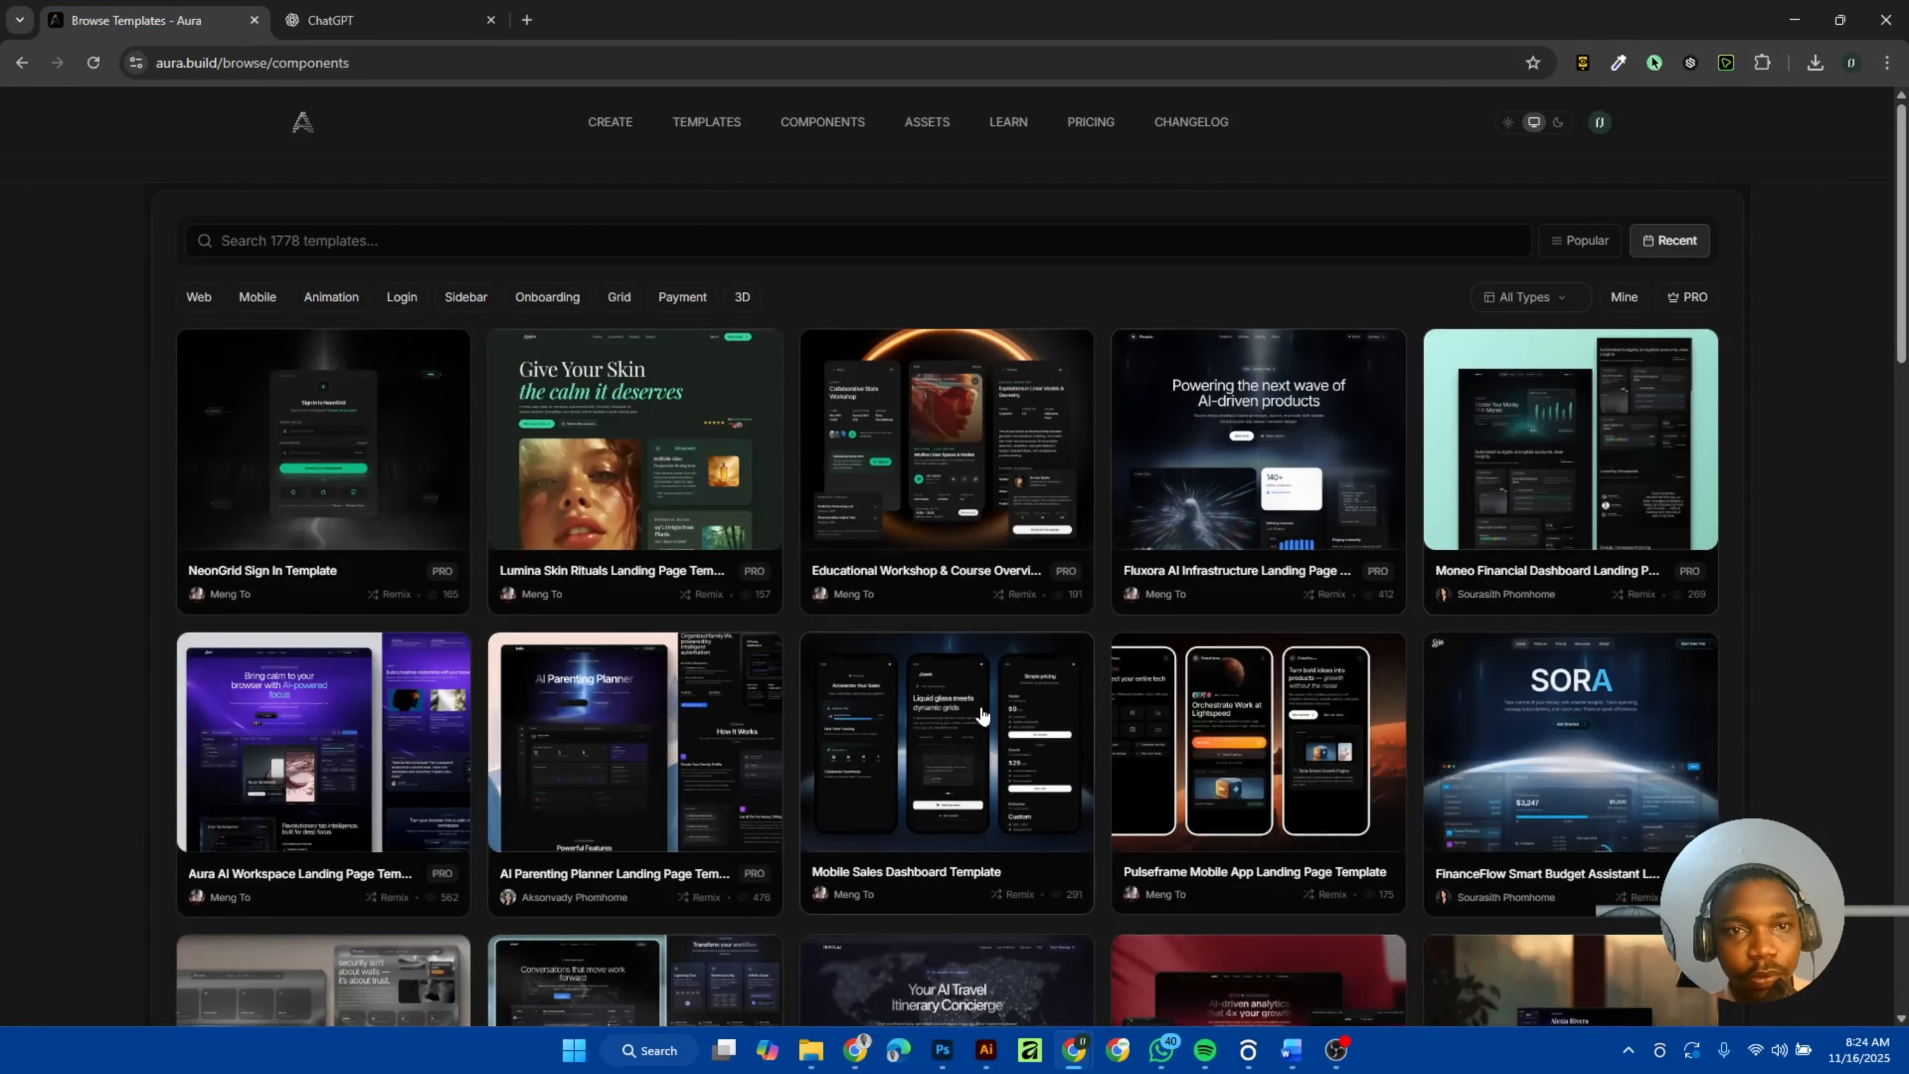
Look through the template library, preview the Pulseframe Mobile App landing page template, and close the preview.
scroll(507, 463, down, 3)
scroll(507, 463, down, 5)
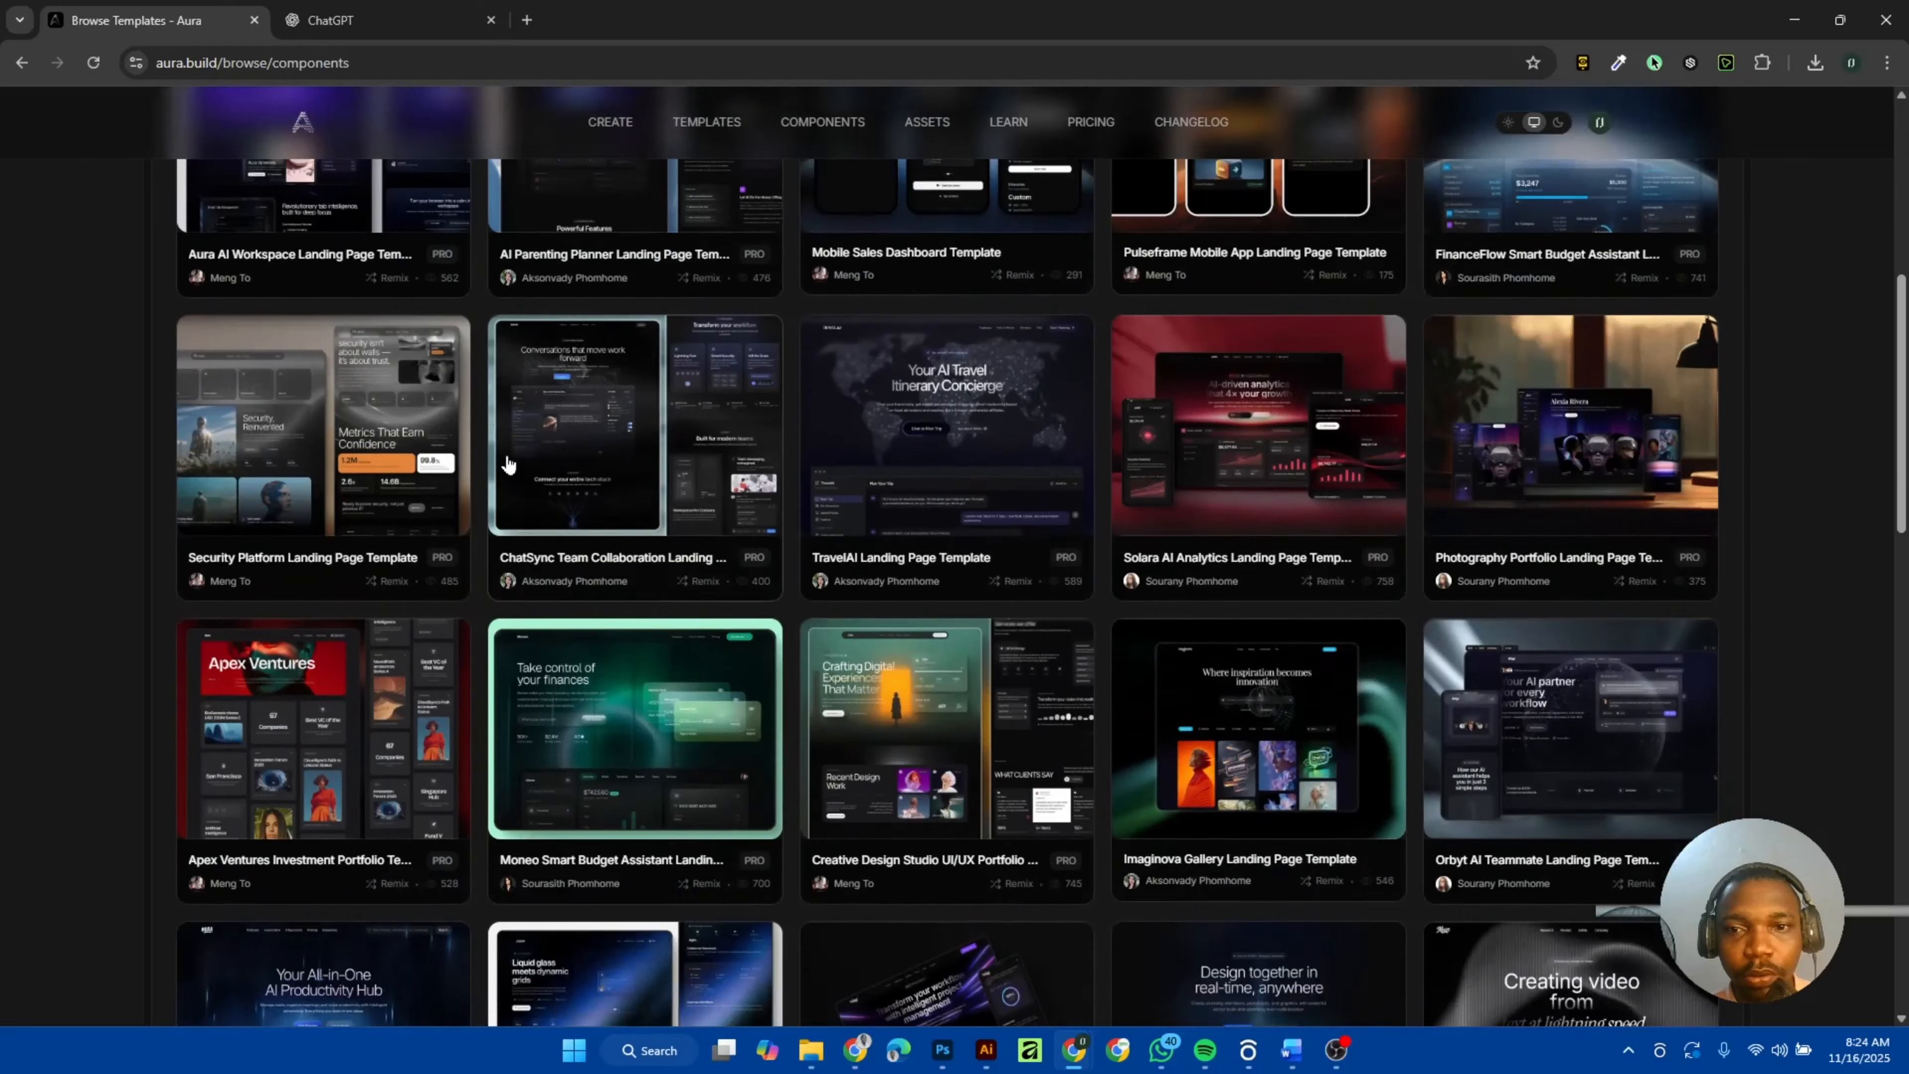
scroll(507, 462, up, 10)
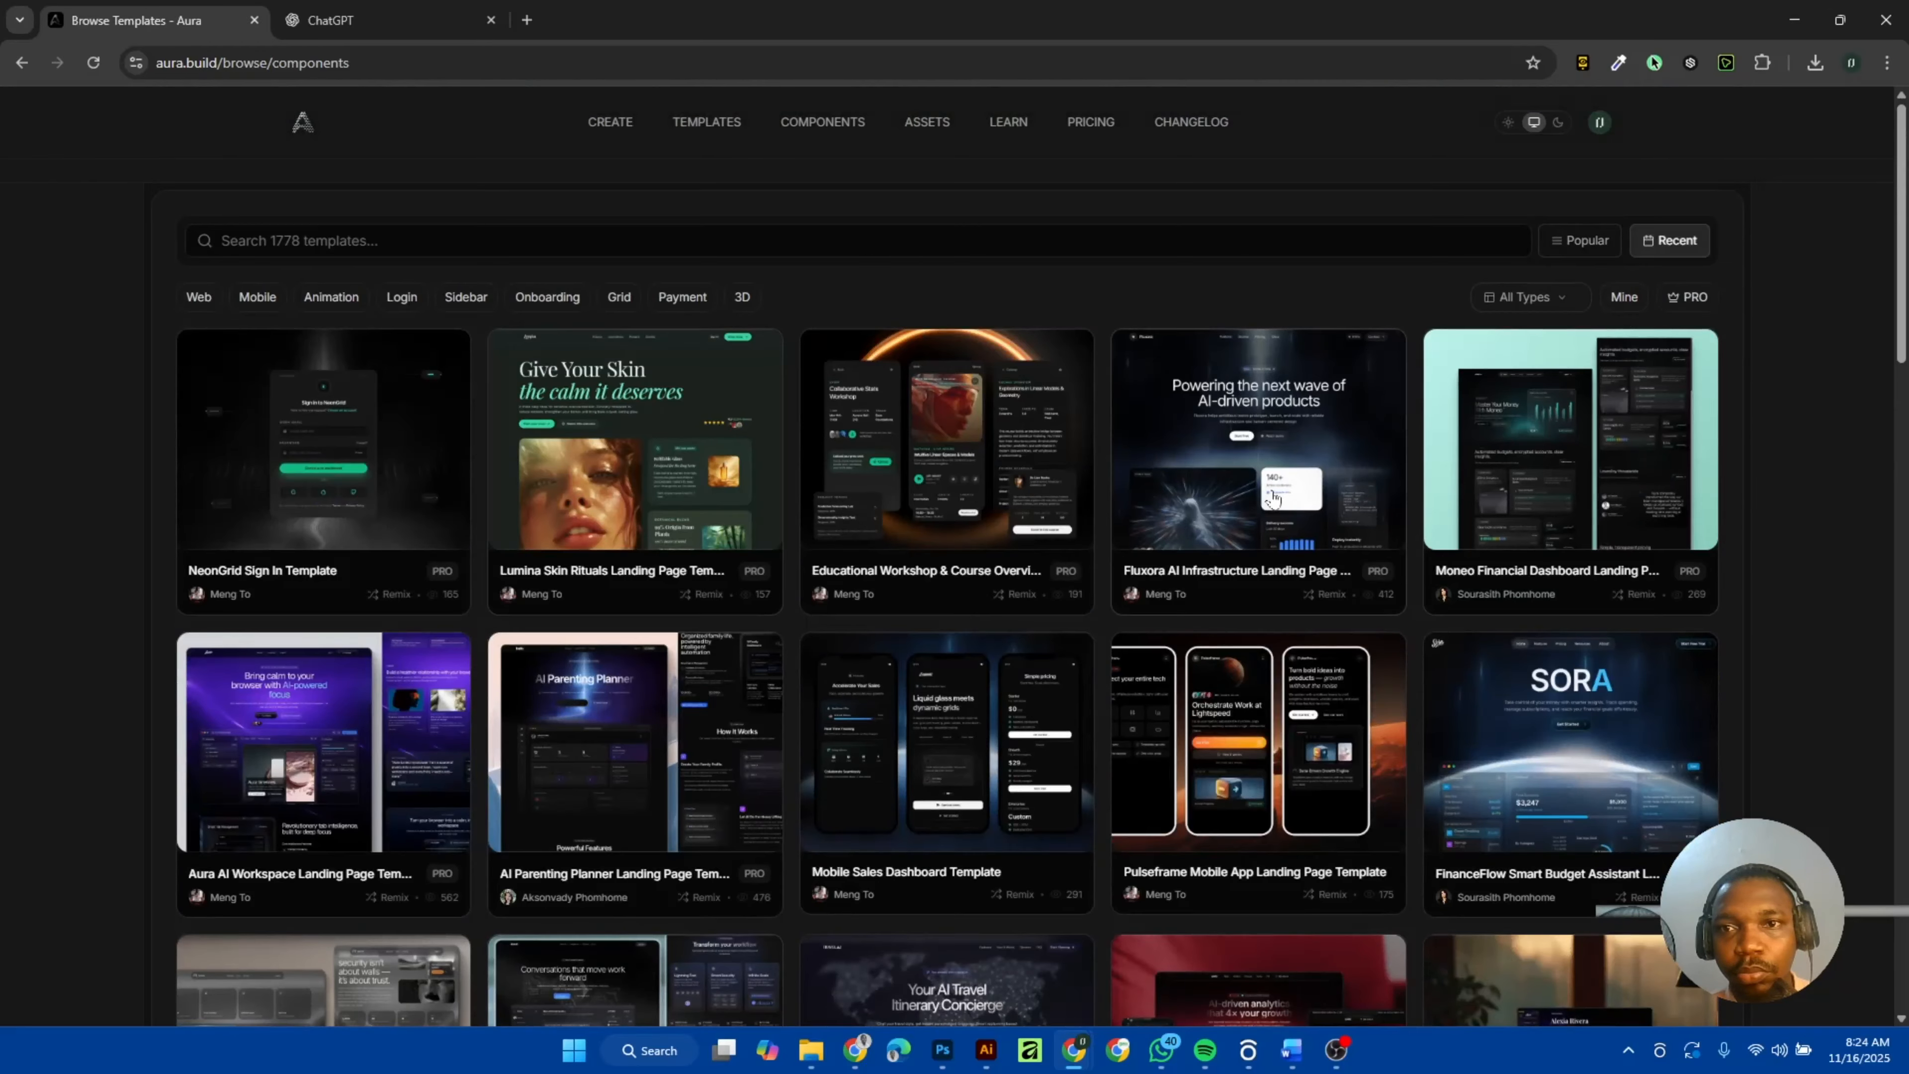
right_click(1190, 733)
click(1191, 733)
click(1191, 734)
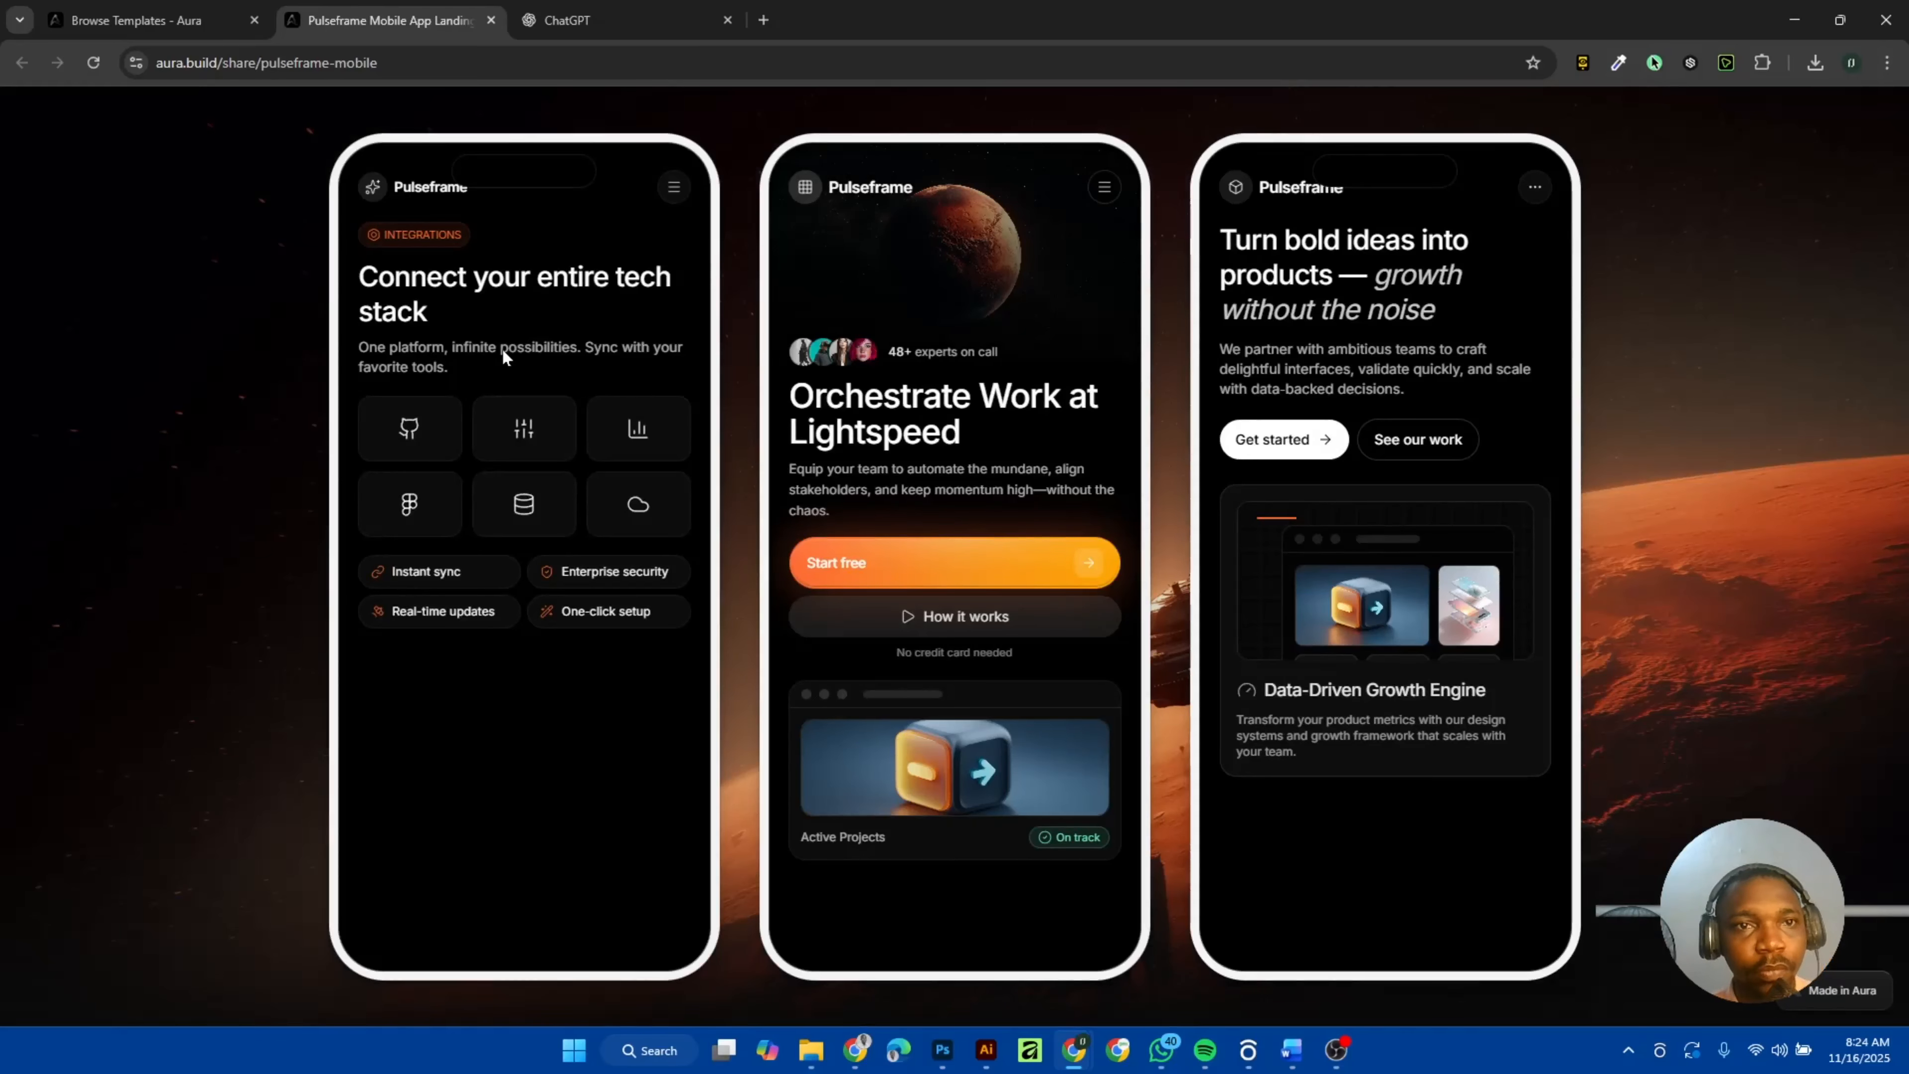
click(491, 21)
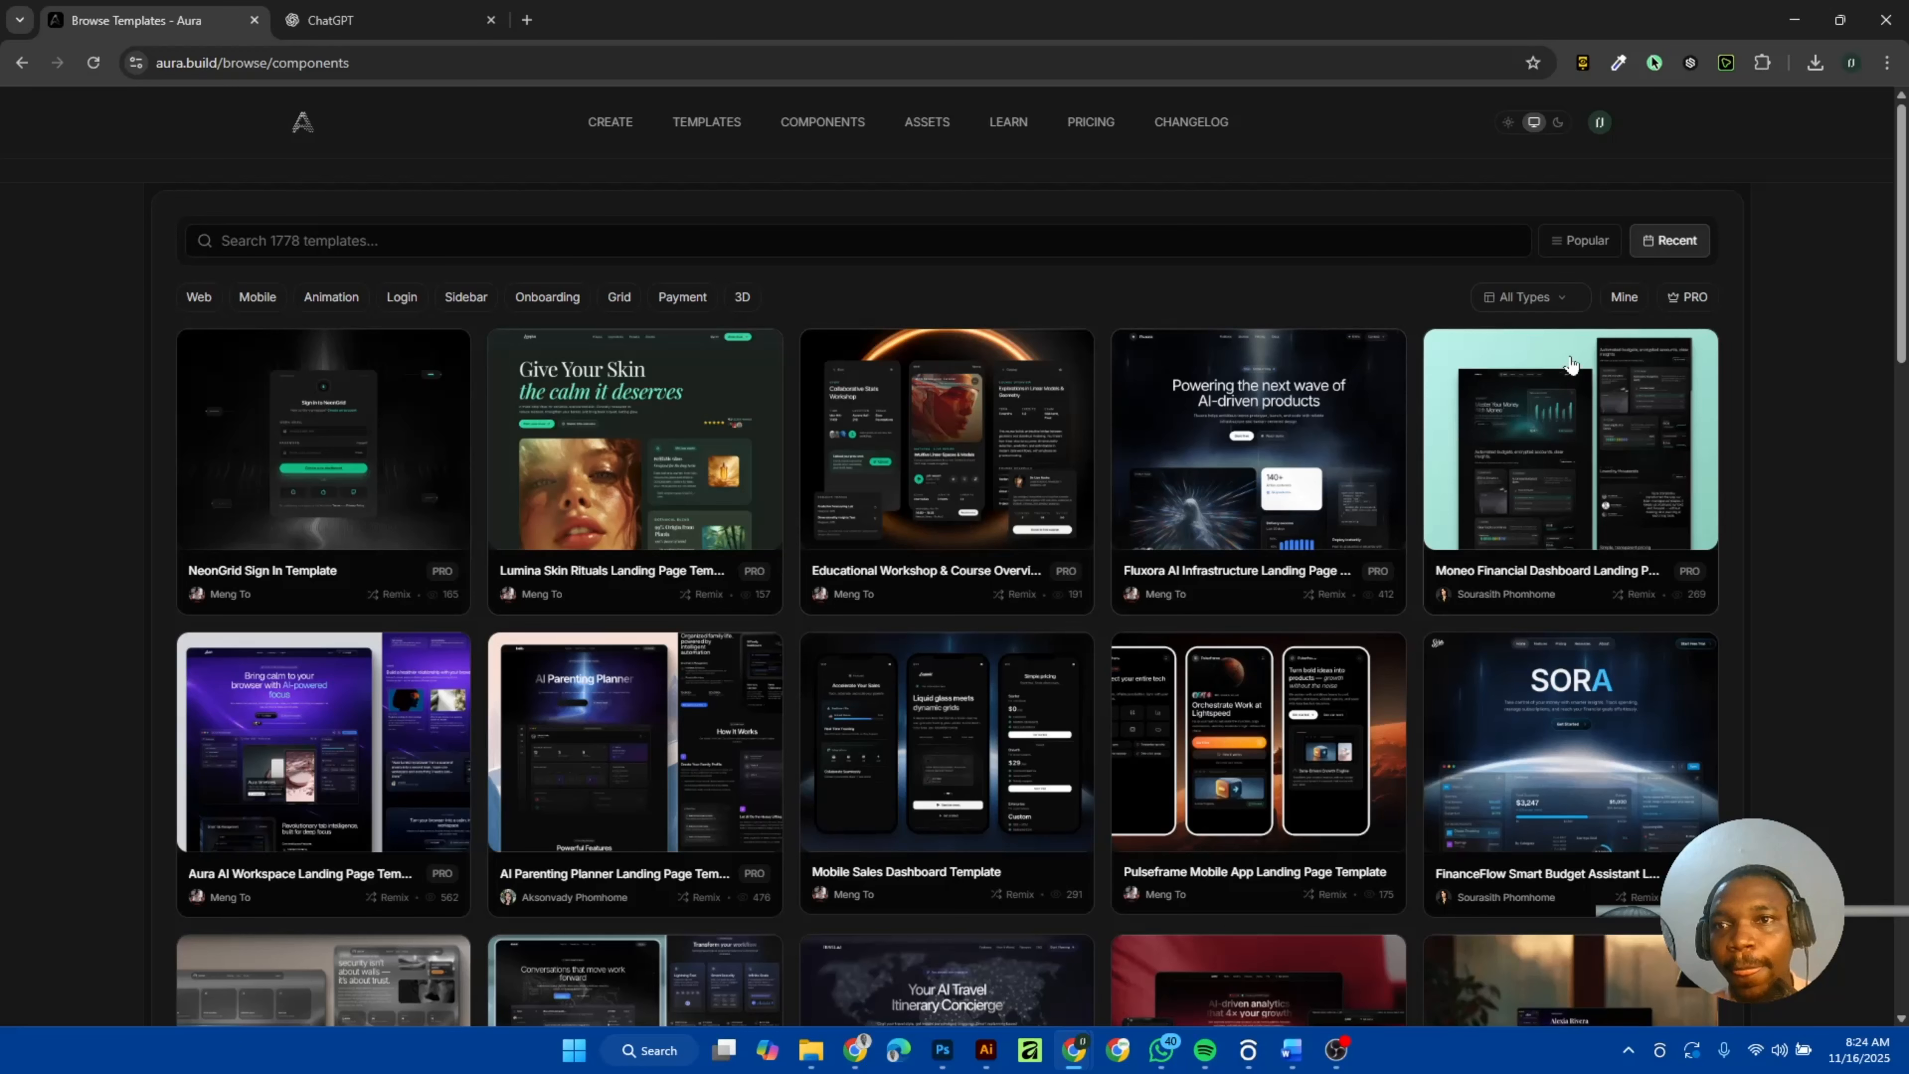
Try filtering the library to own Animation templates tagged Web and sorted by Popular, and return to the full list.
click(1625, 300)
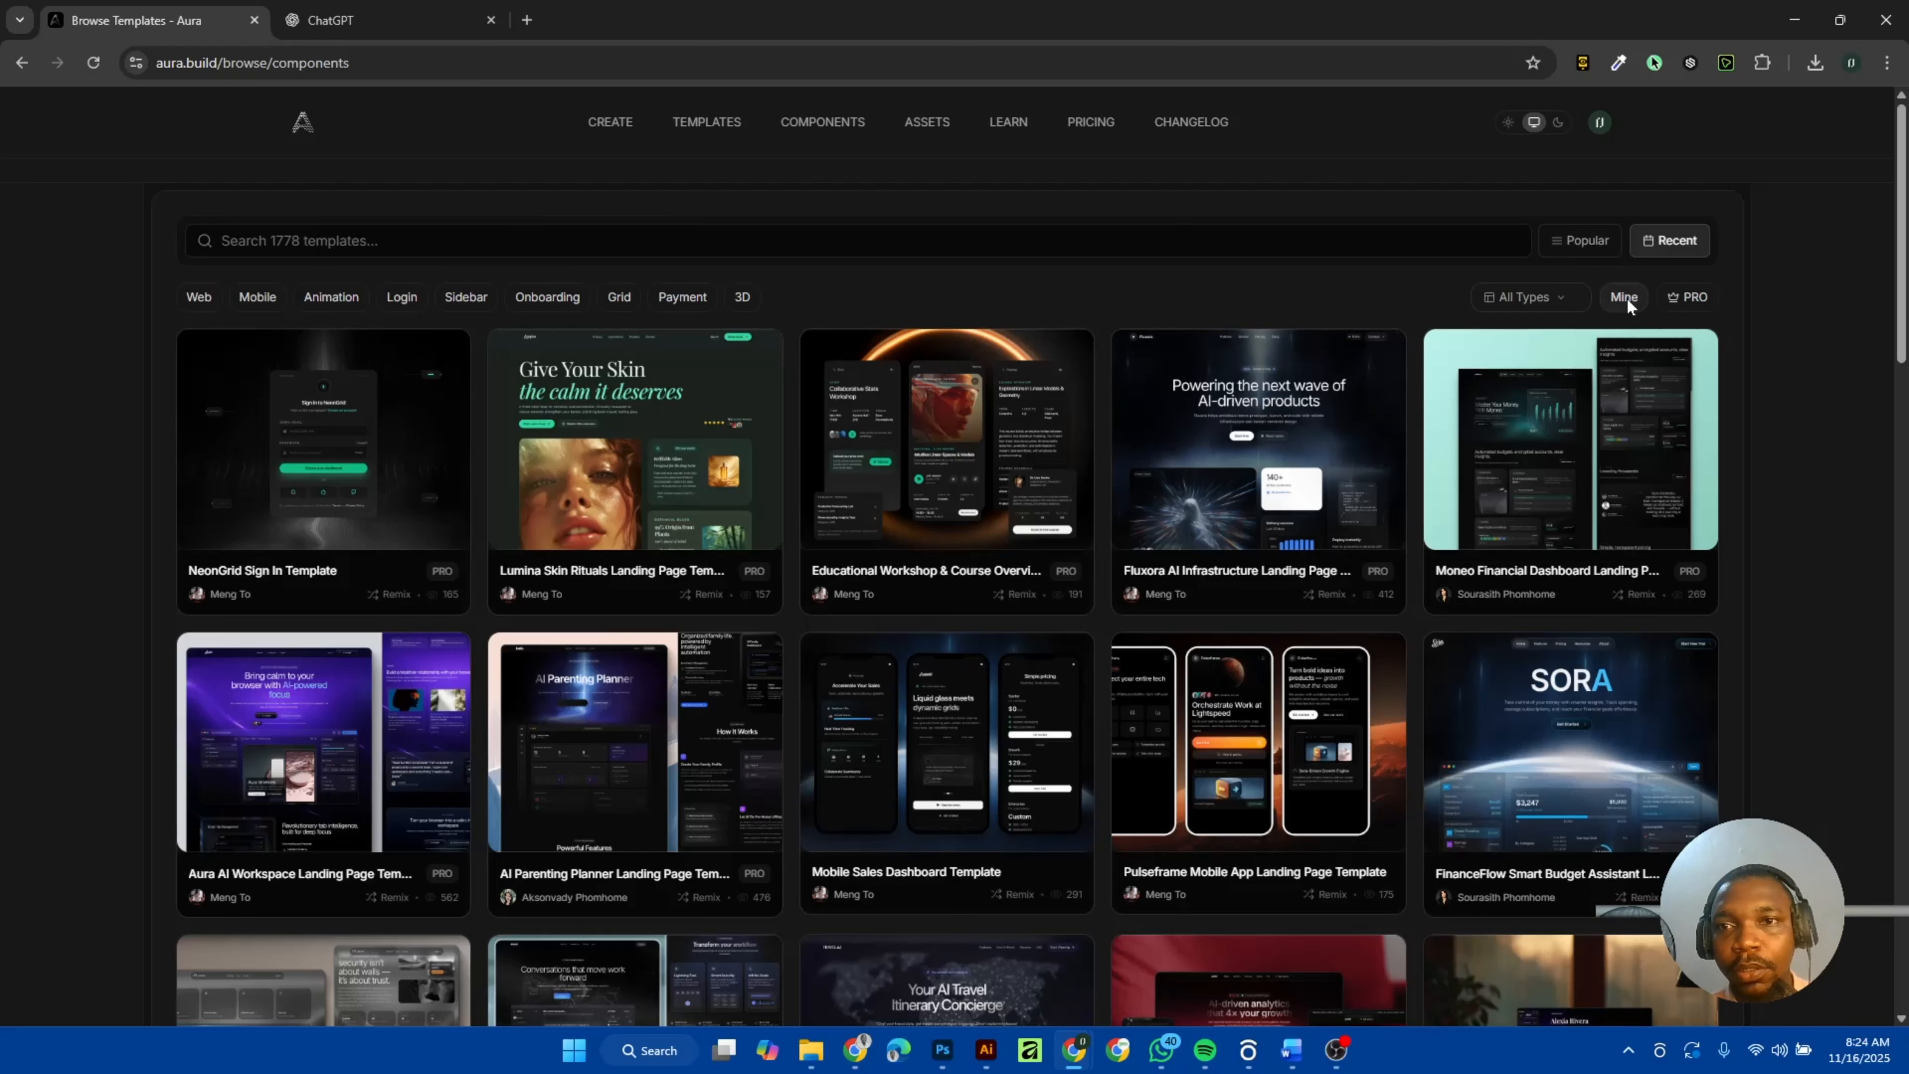
click(1174, 297)
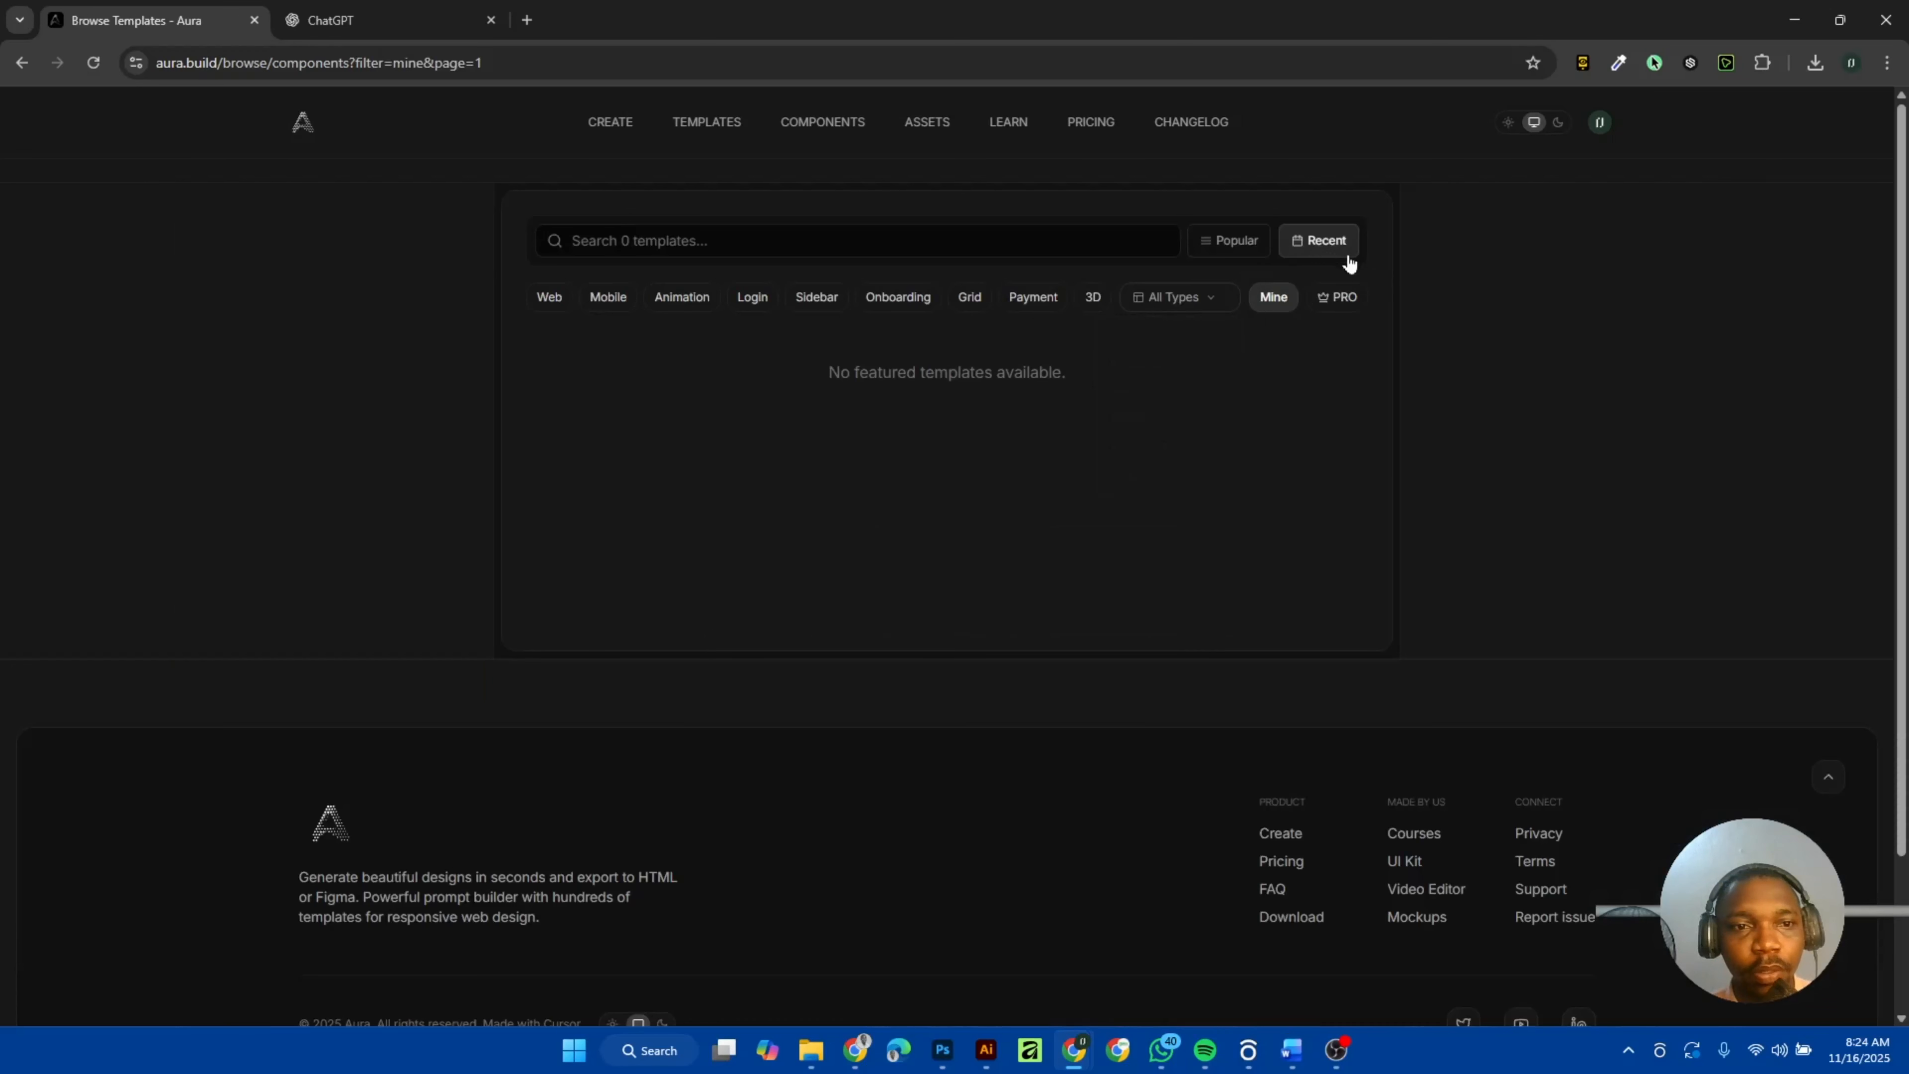
click(1245, 242)
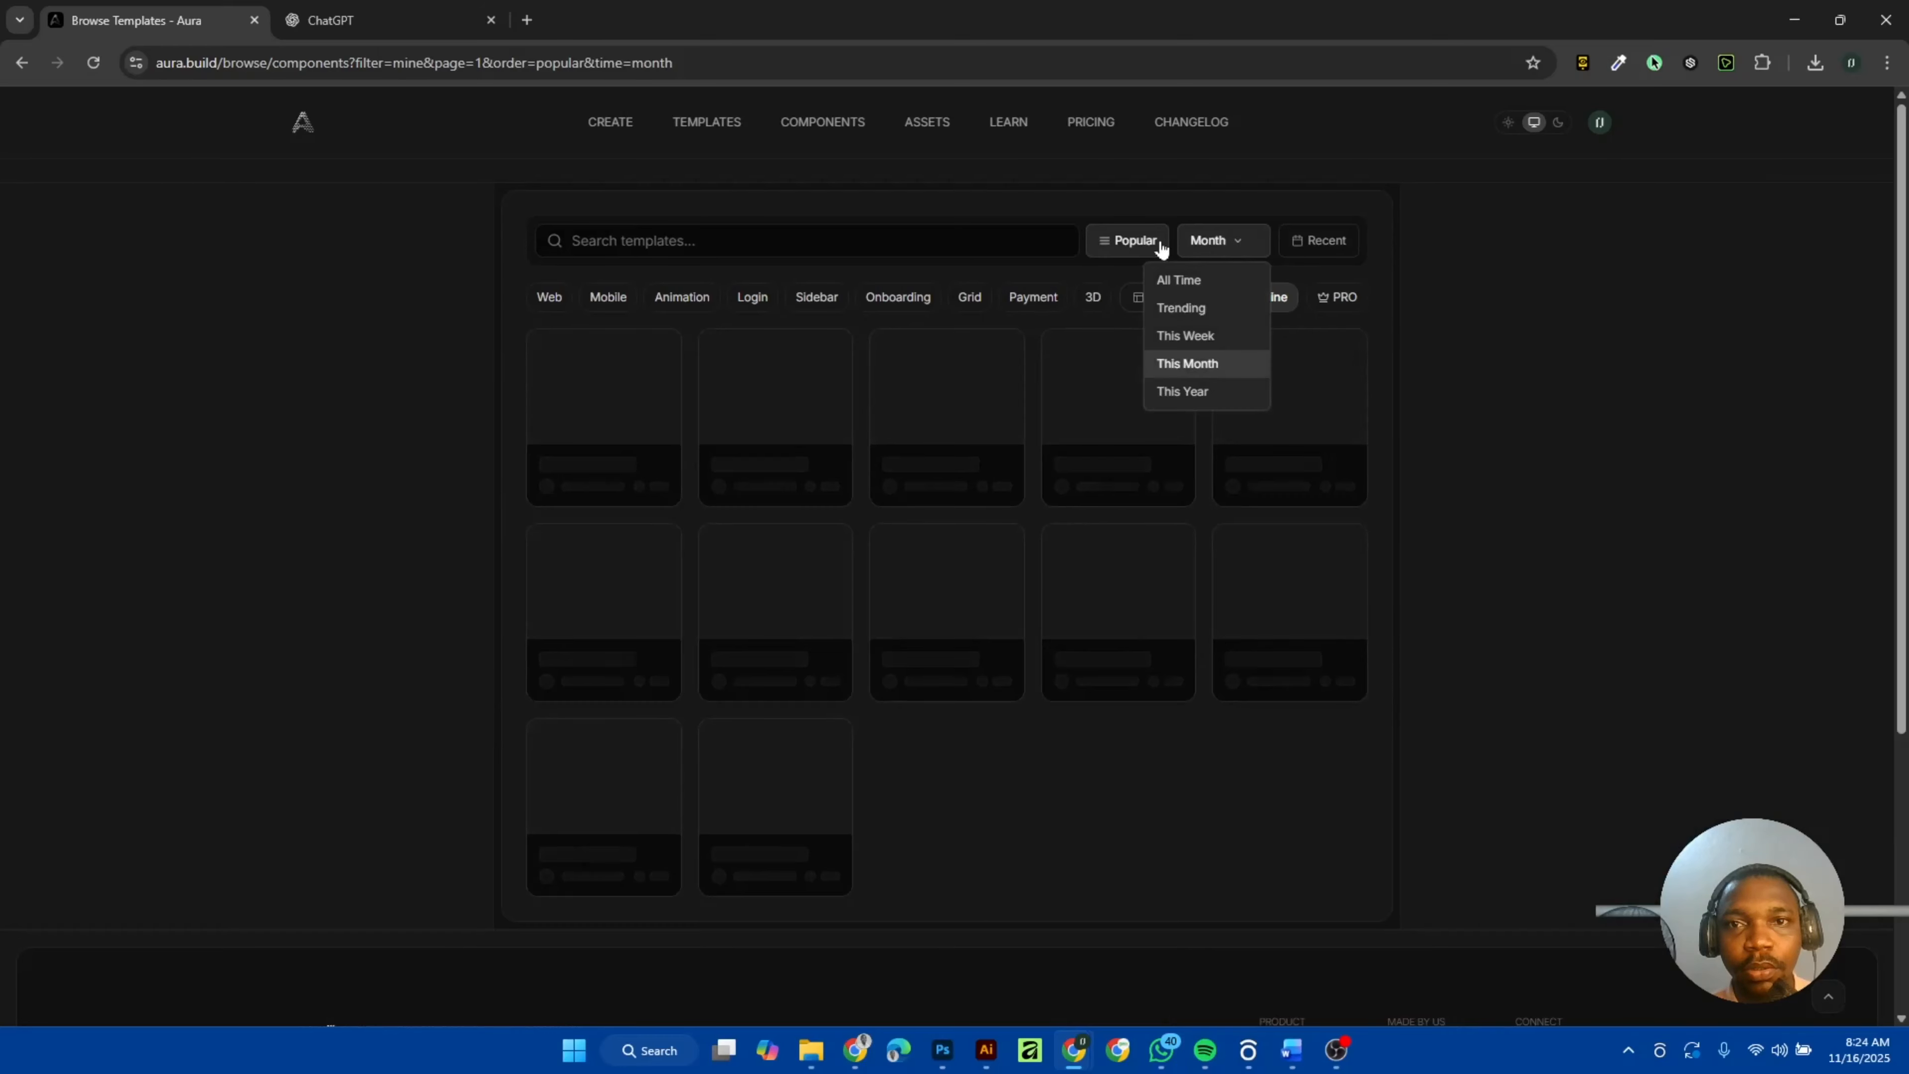
click(1212, 301)
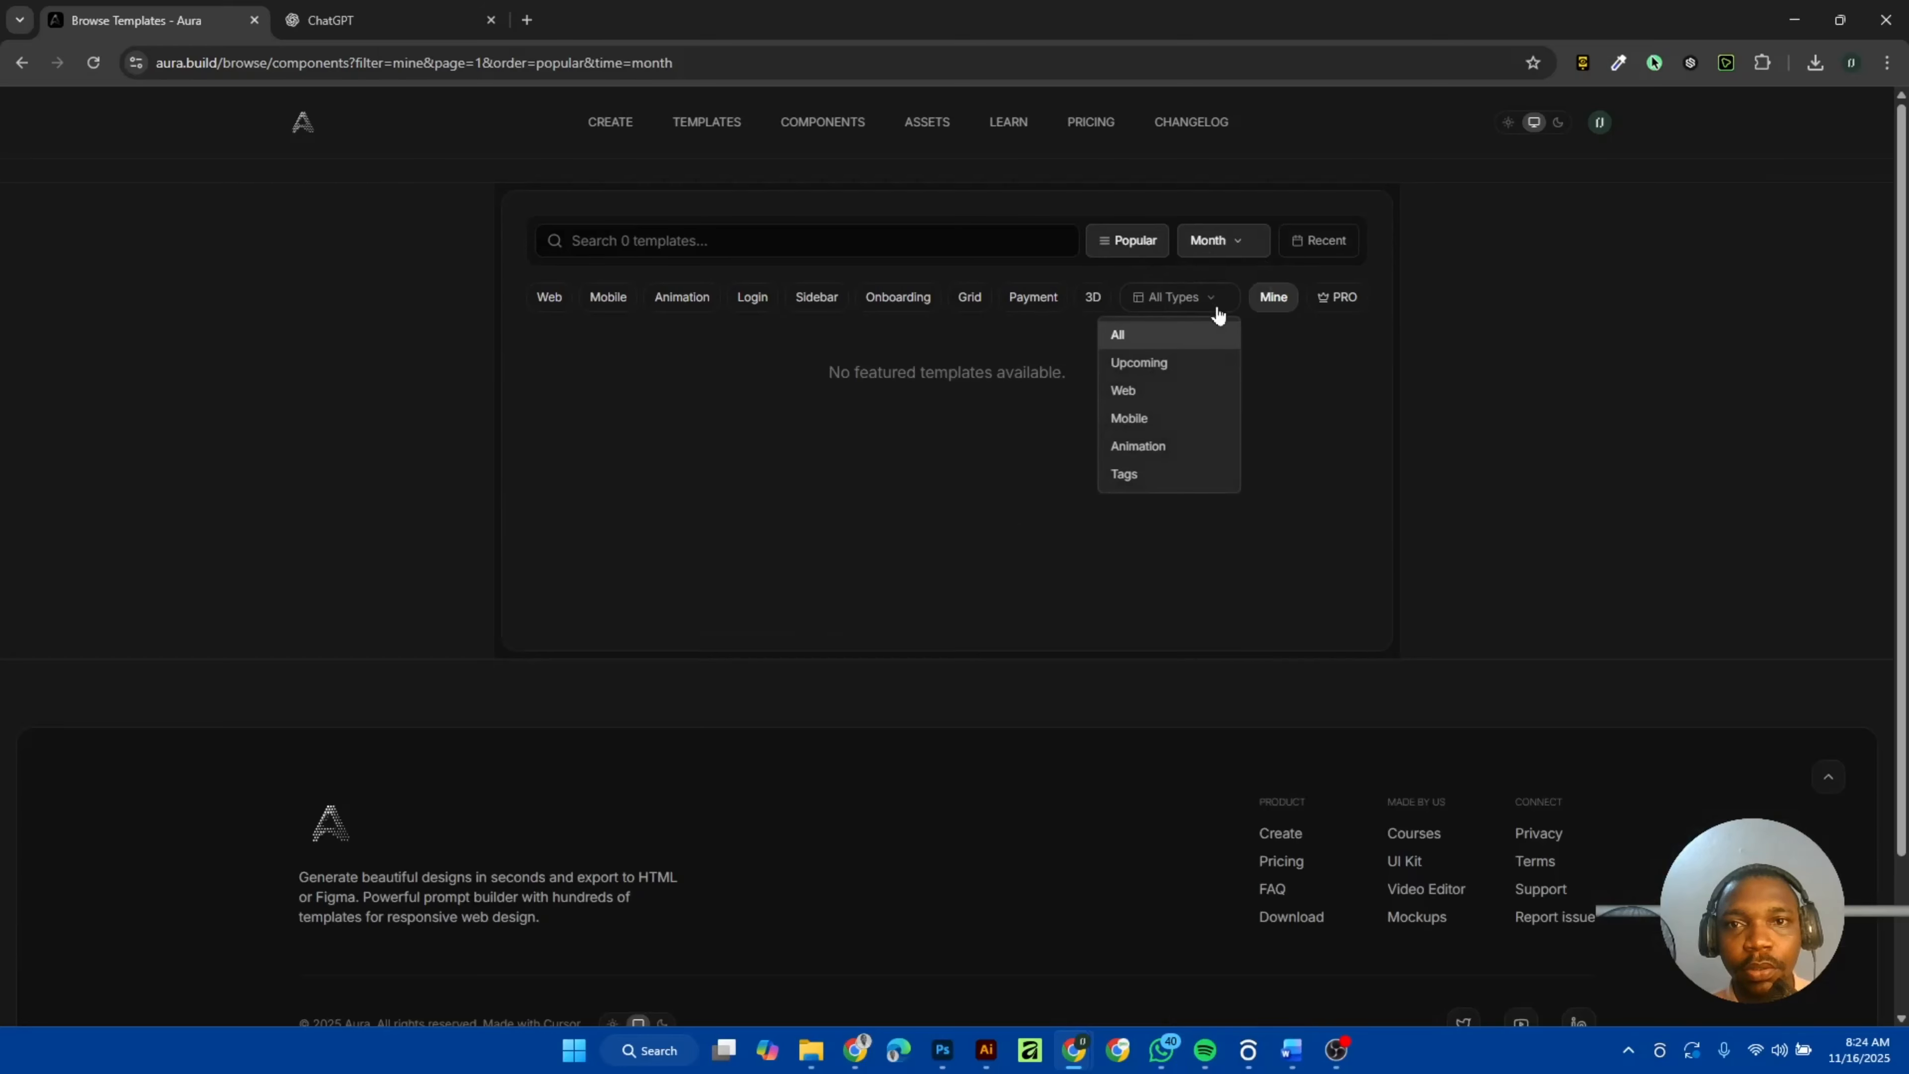
click(1165, 451)
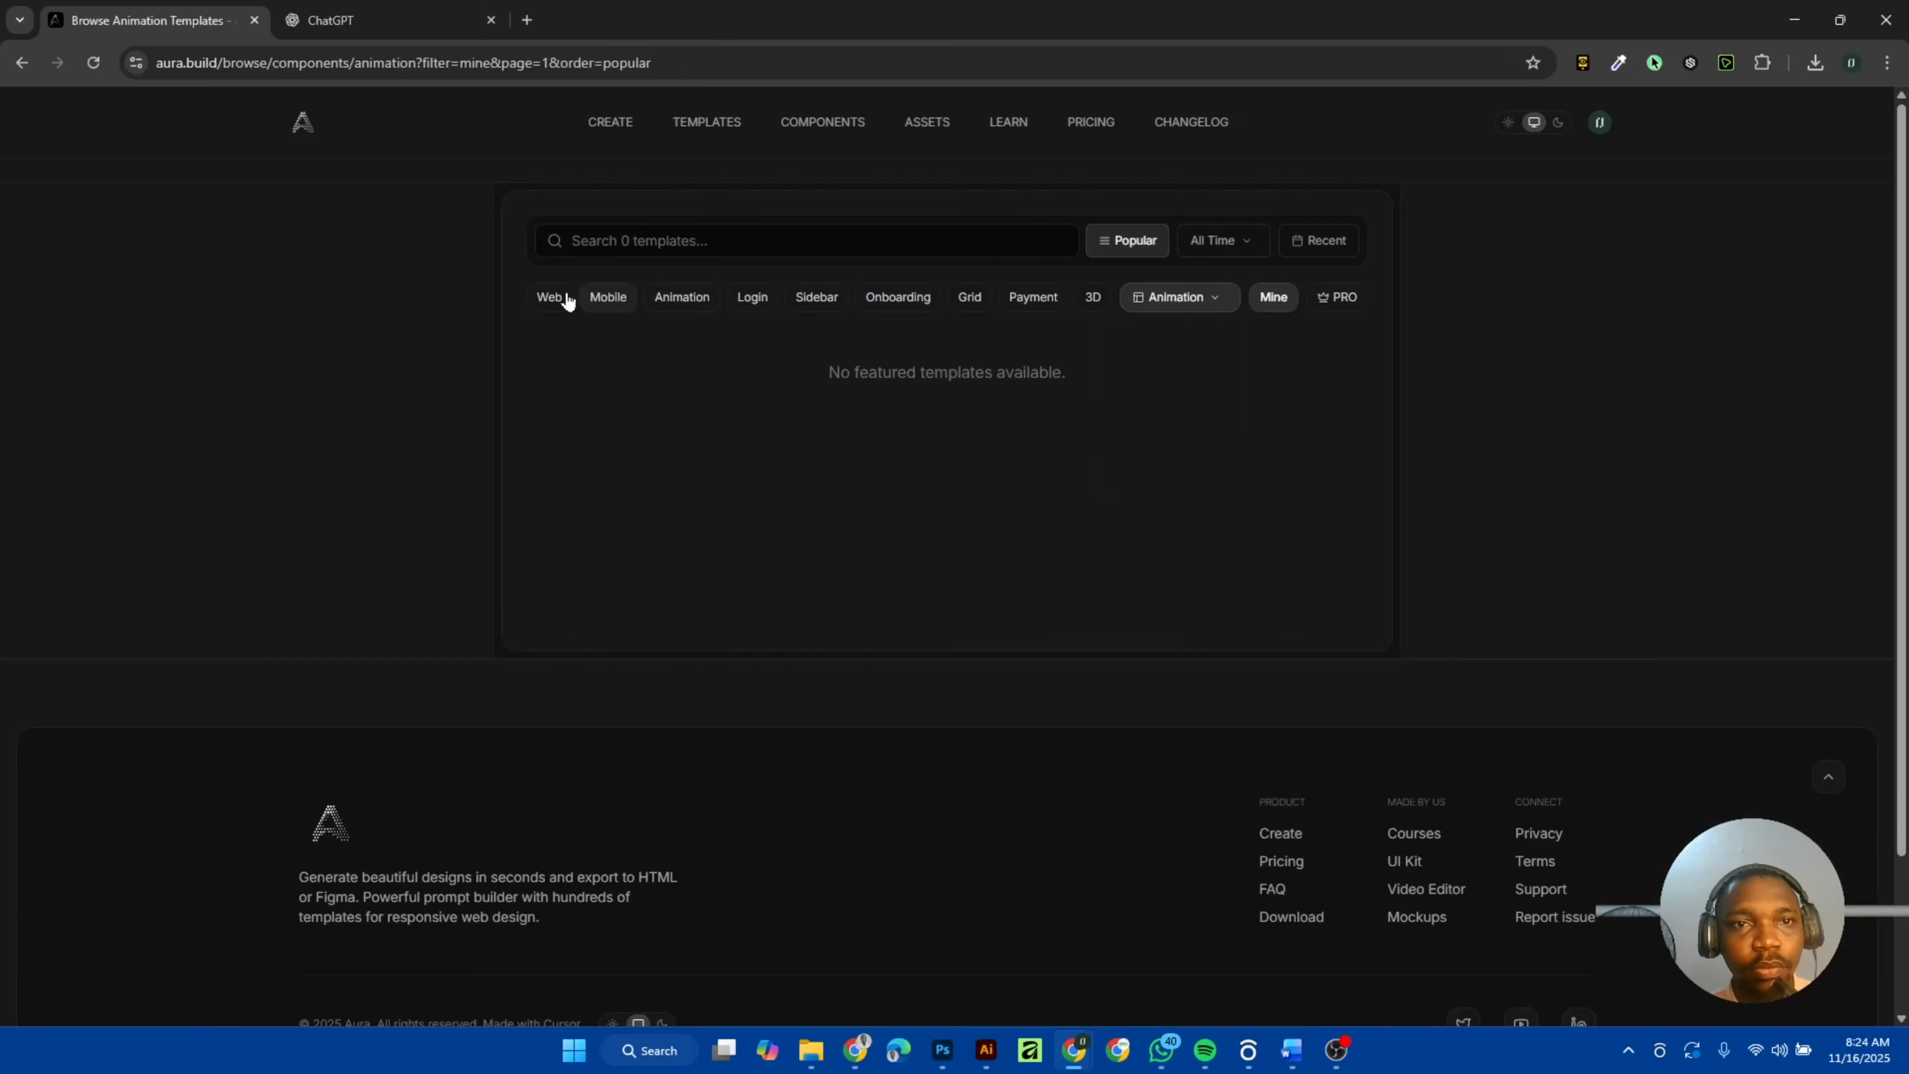
click(551, 298)
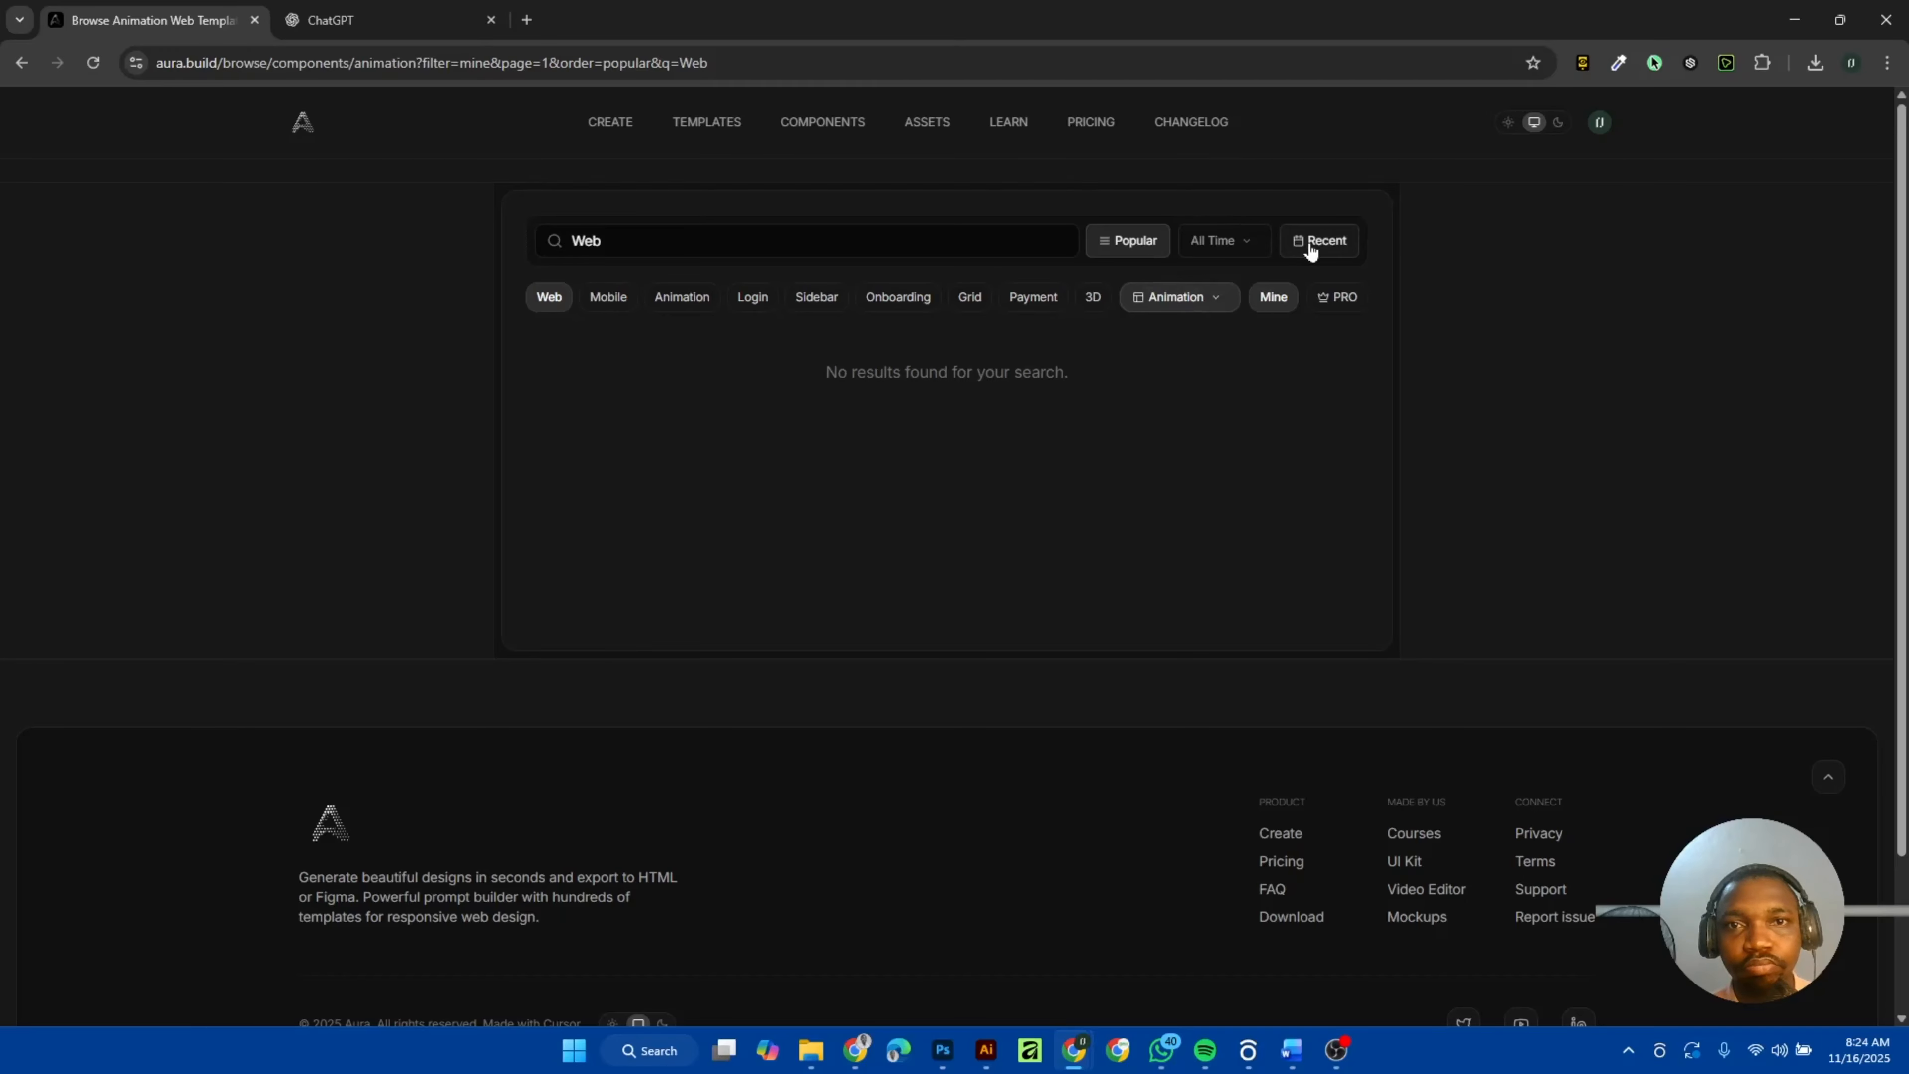
click(718, 128)
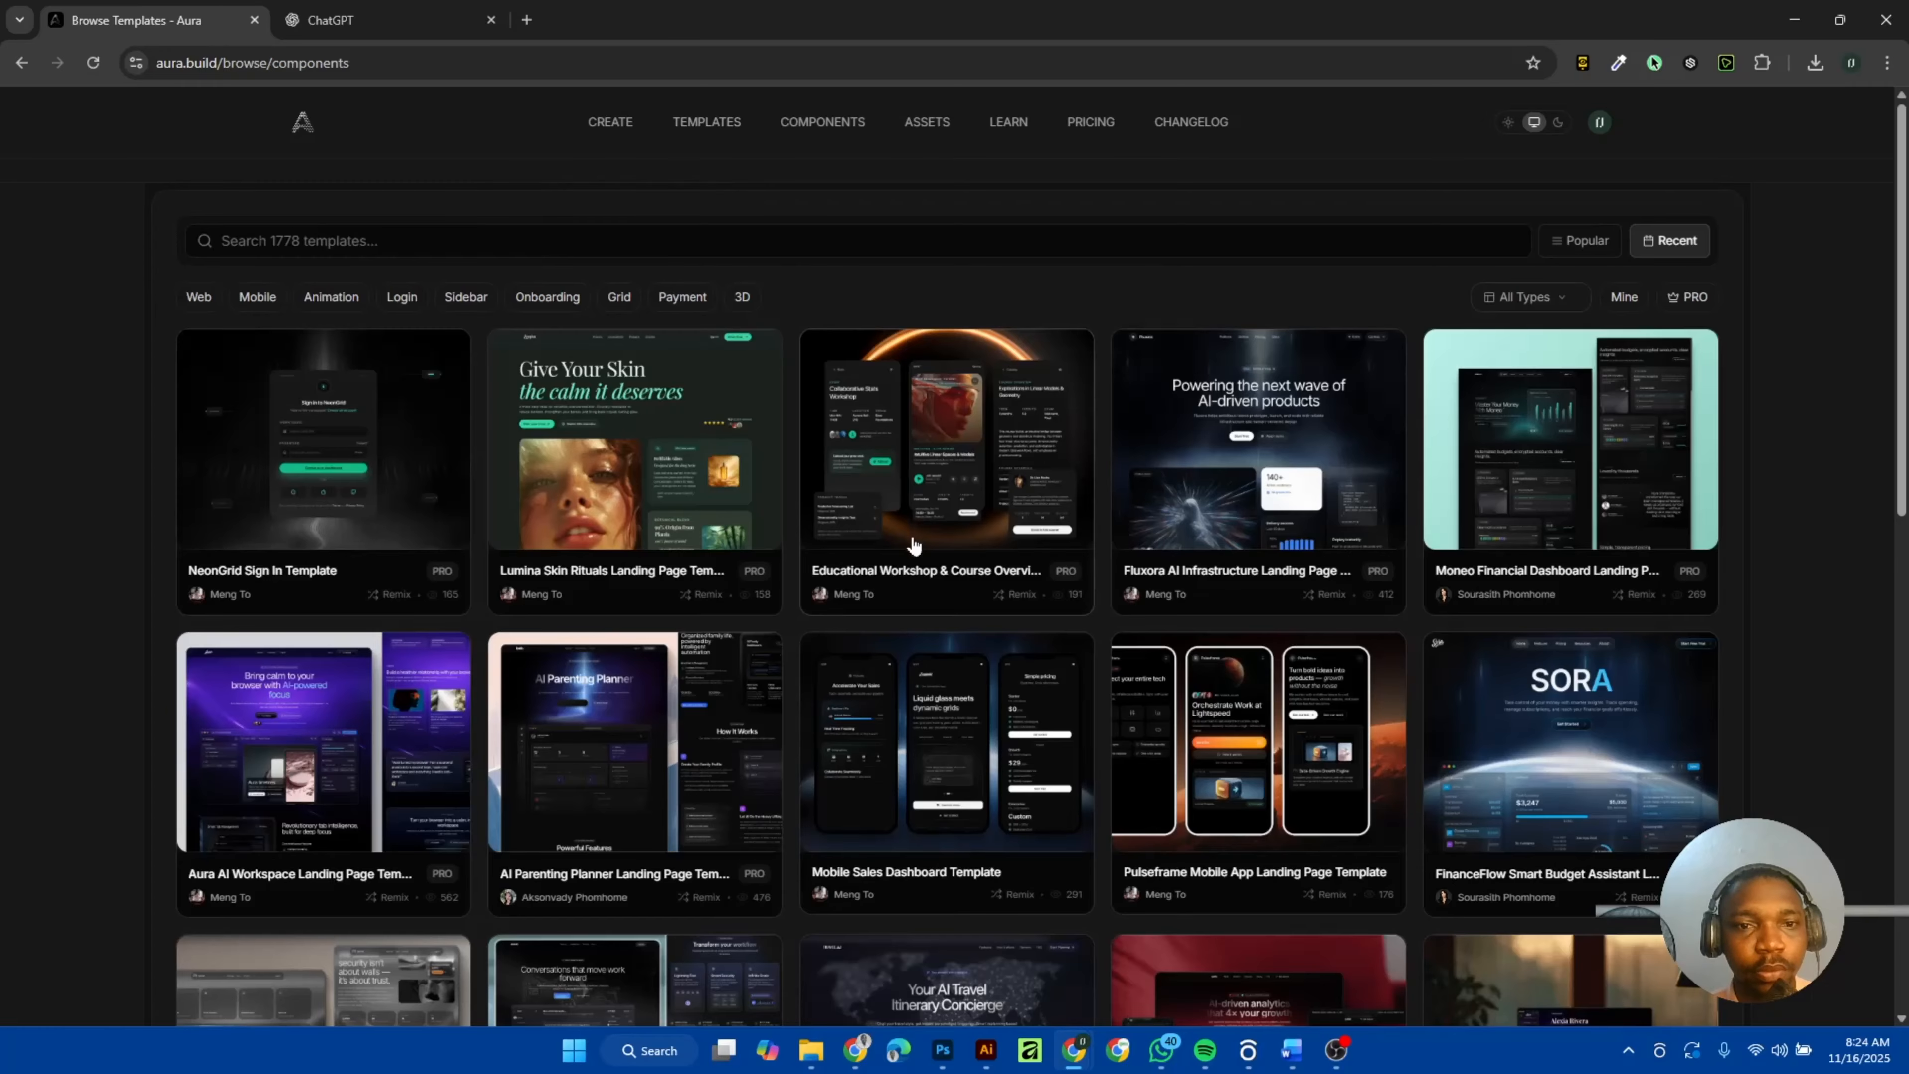
Browse further down the template library and open the Foundry Marketing Site Template.
scroll(871, 786, down, 15)
scroll(870, 781, down, 4)
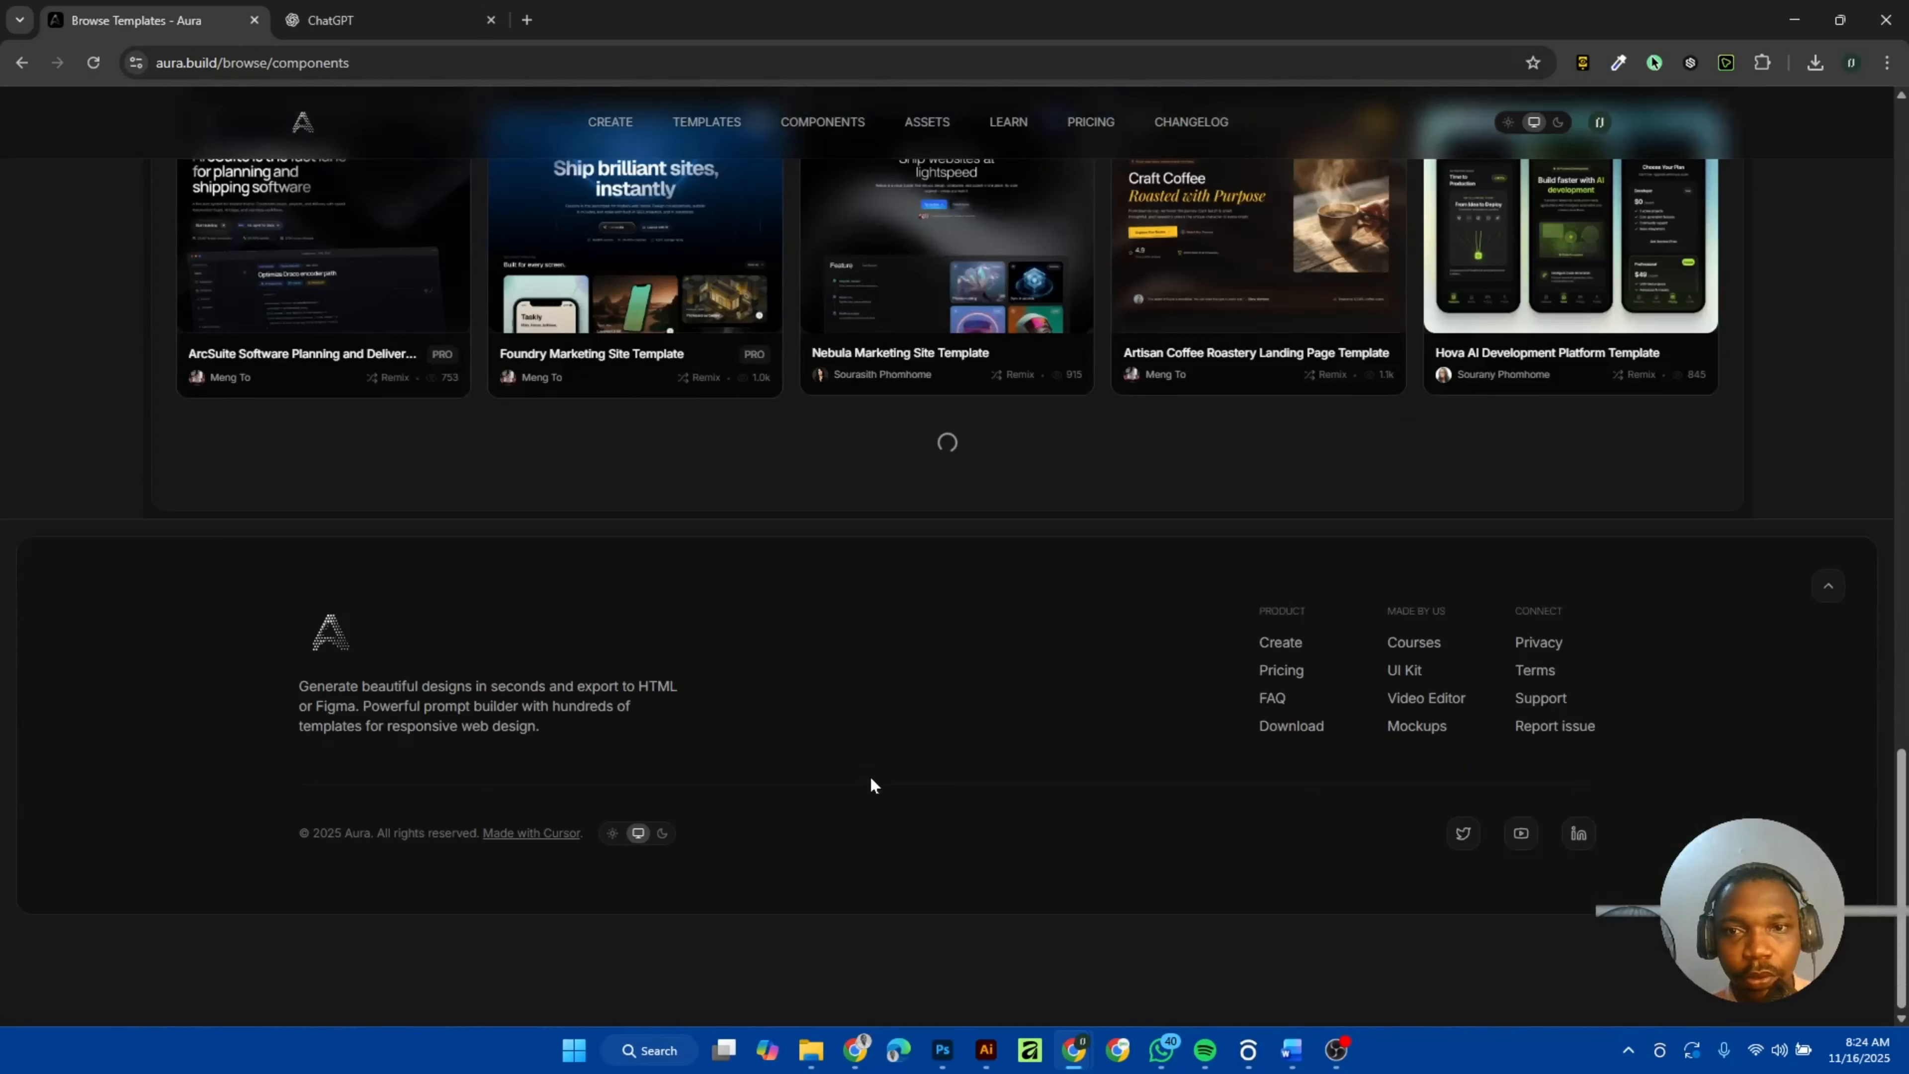
scroll(871, 781, up, 4)
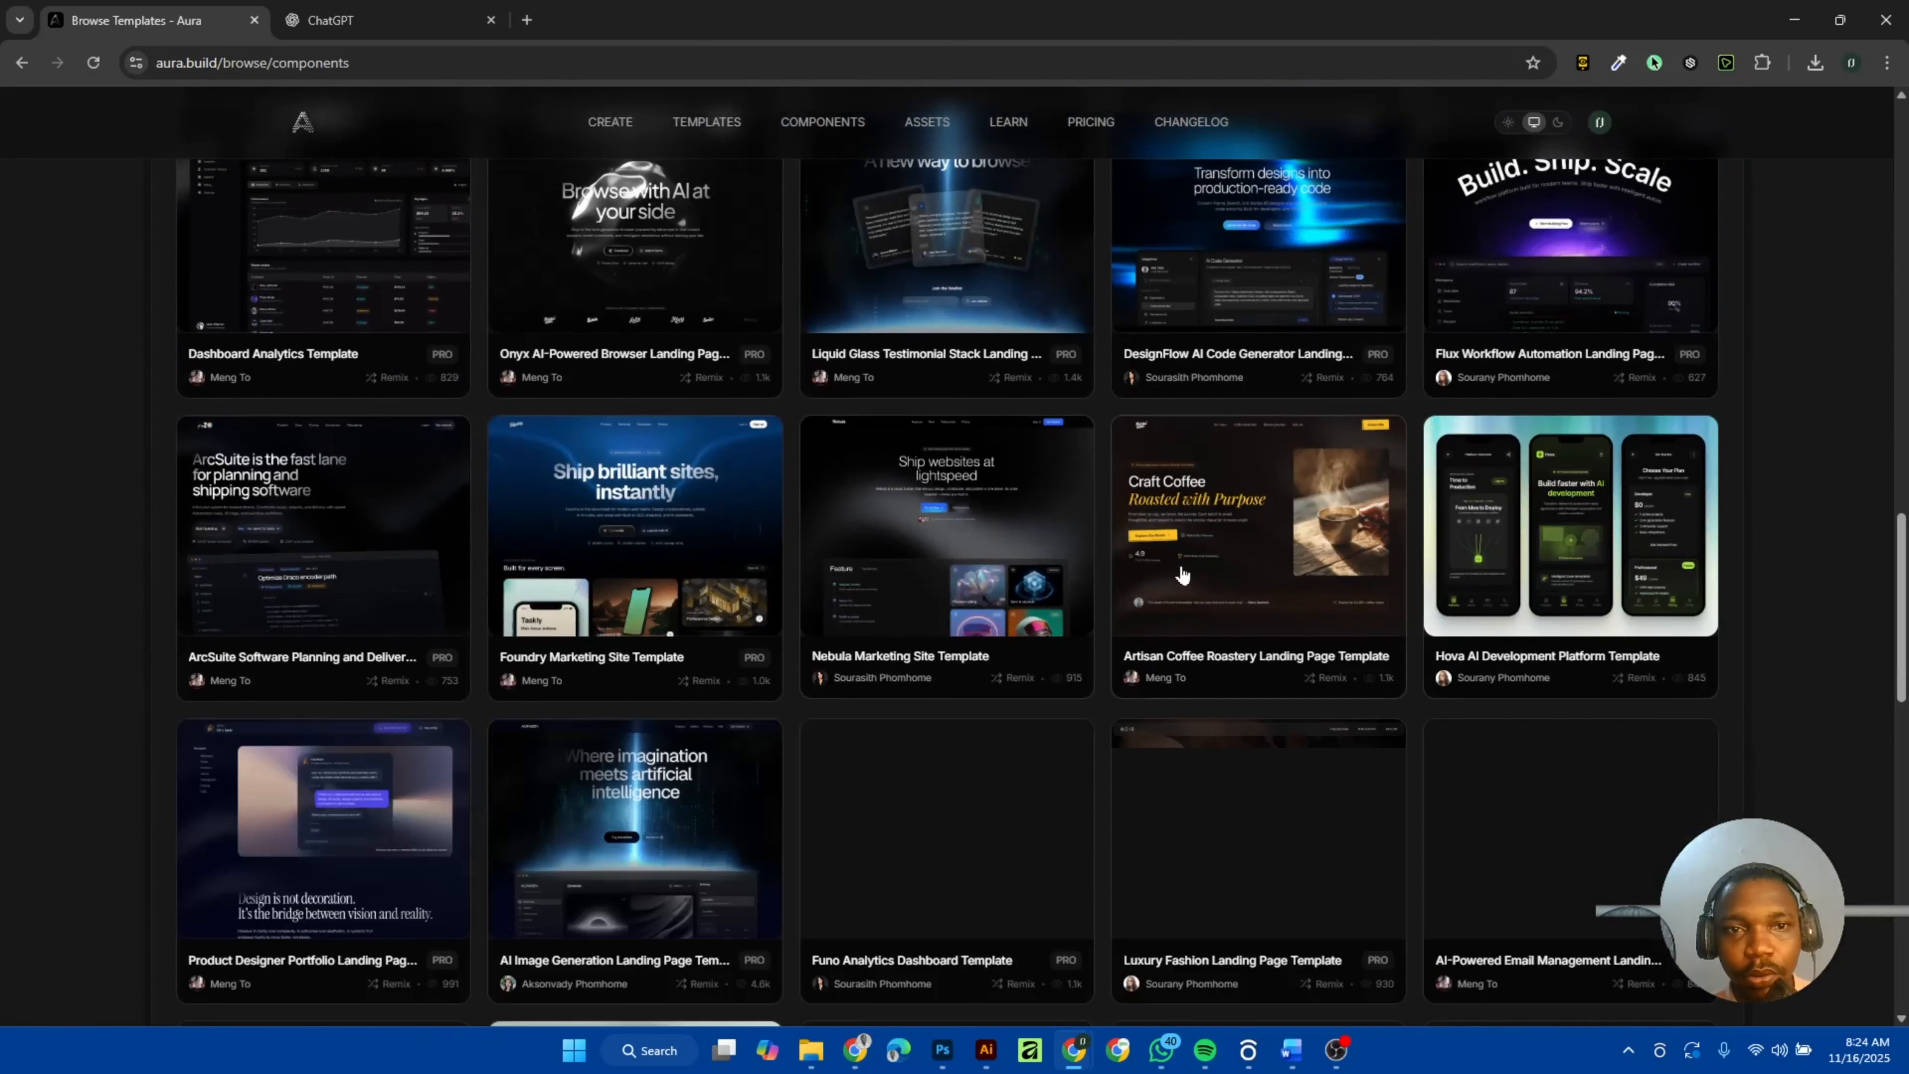
scroll(1185, 578, up, 1)
click(564, 622)
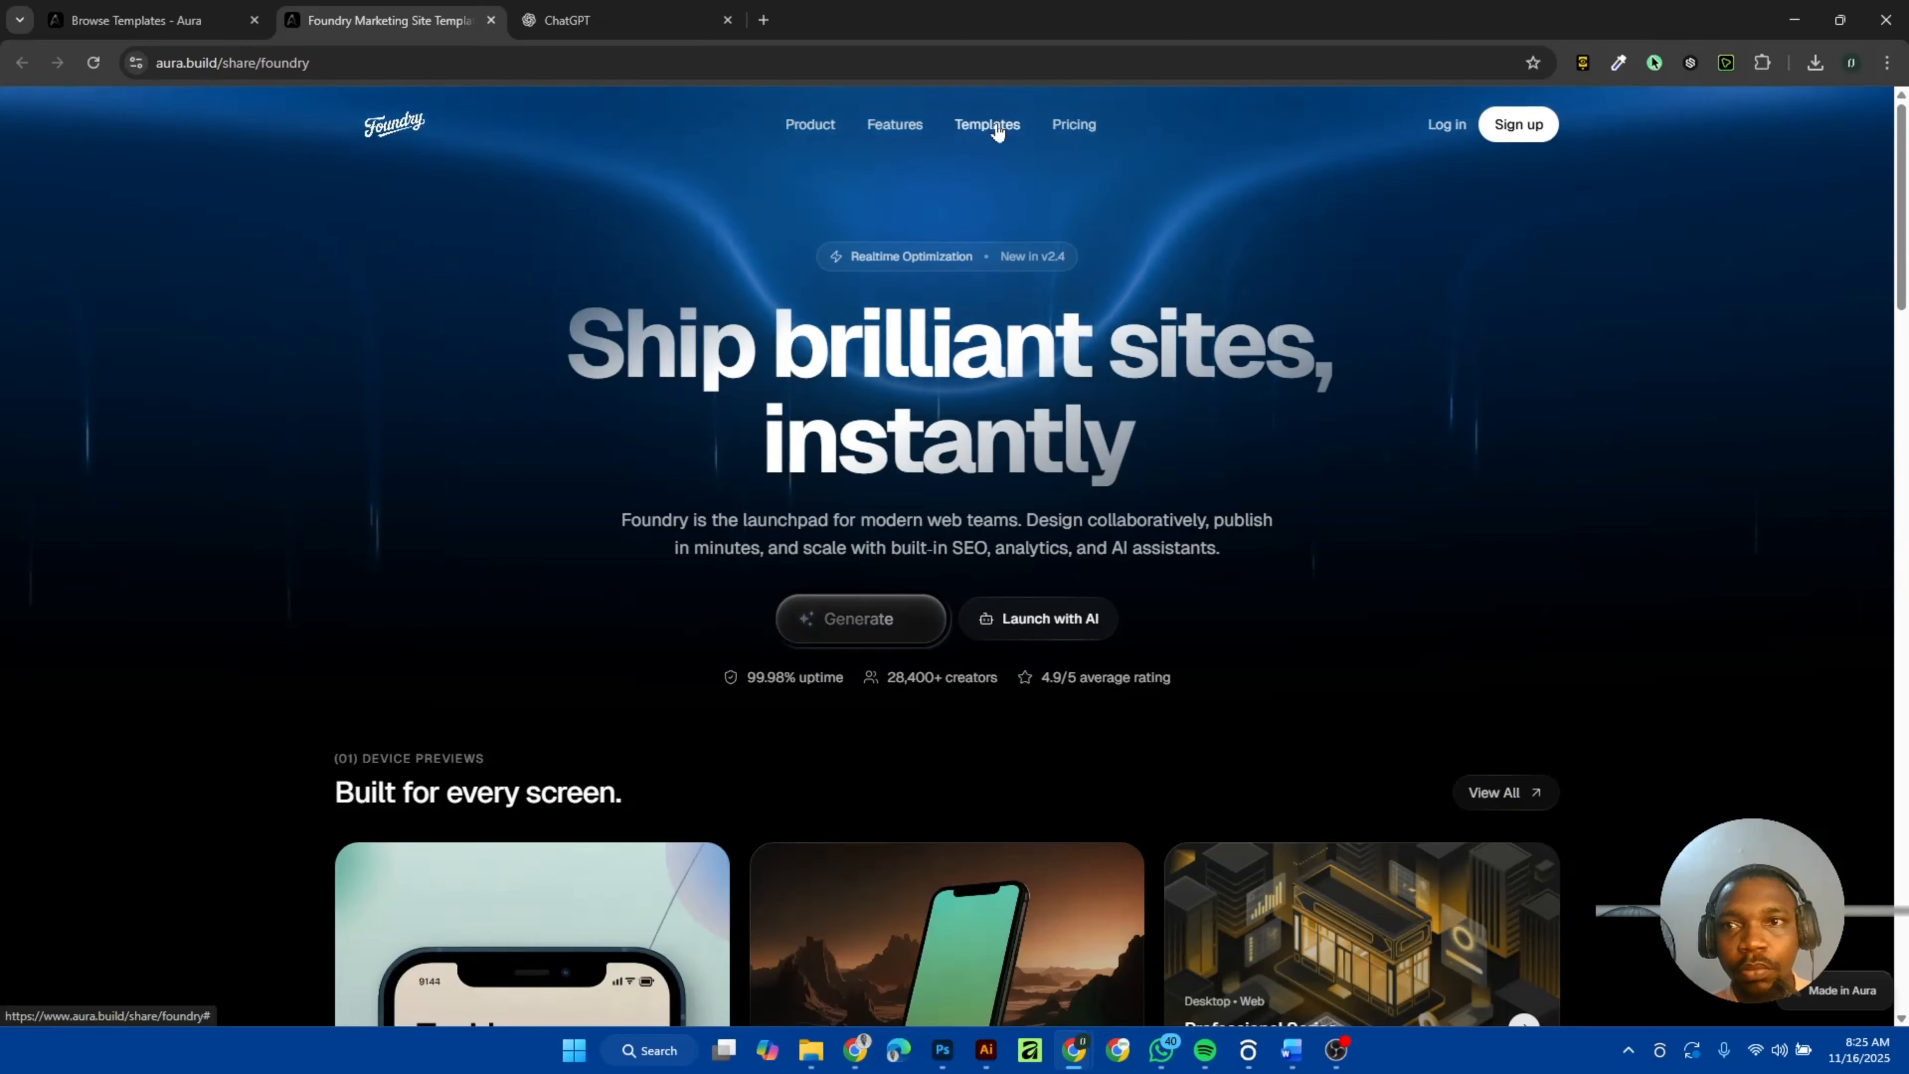
Examine the Foundry Marketing Site Template's hero headline, animated background, buttons and gallery, and close its preview.
scroll(1125, 577, down, 20)
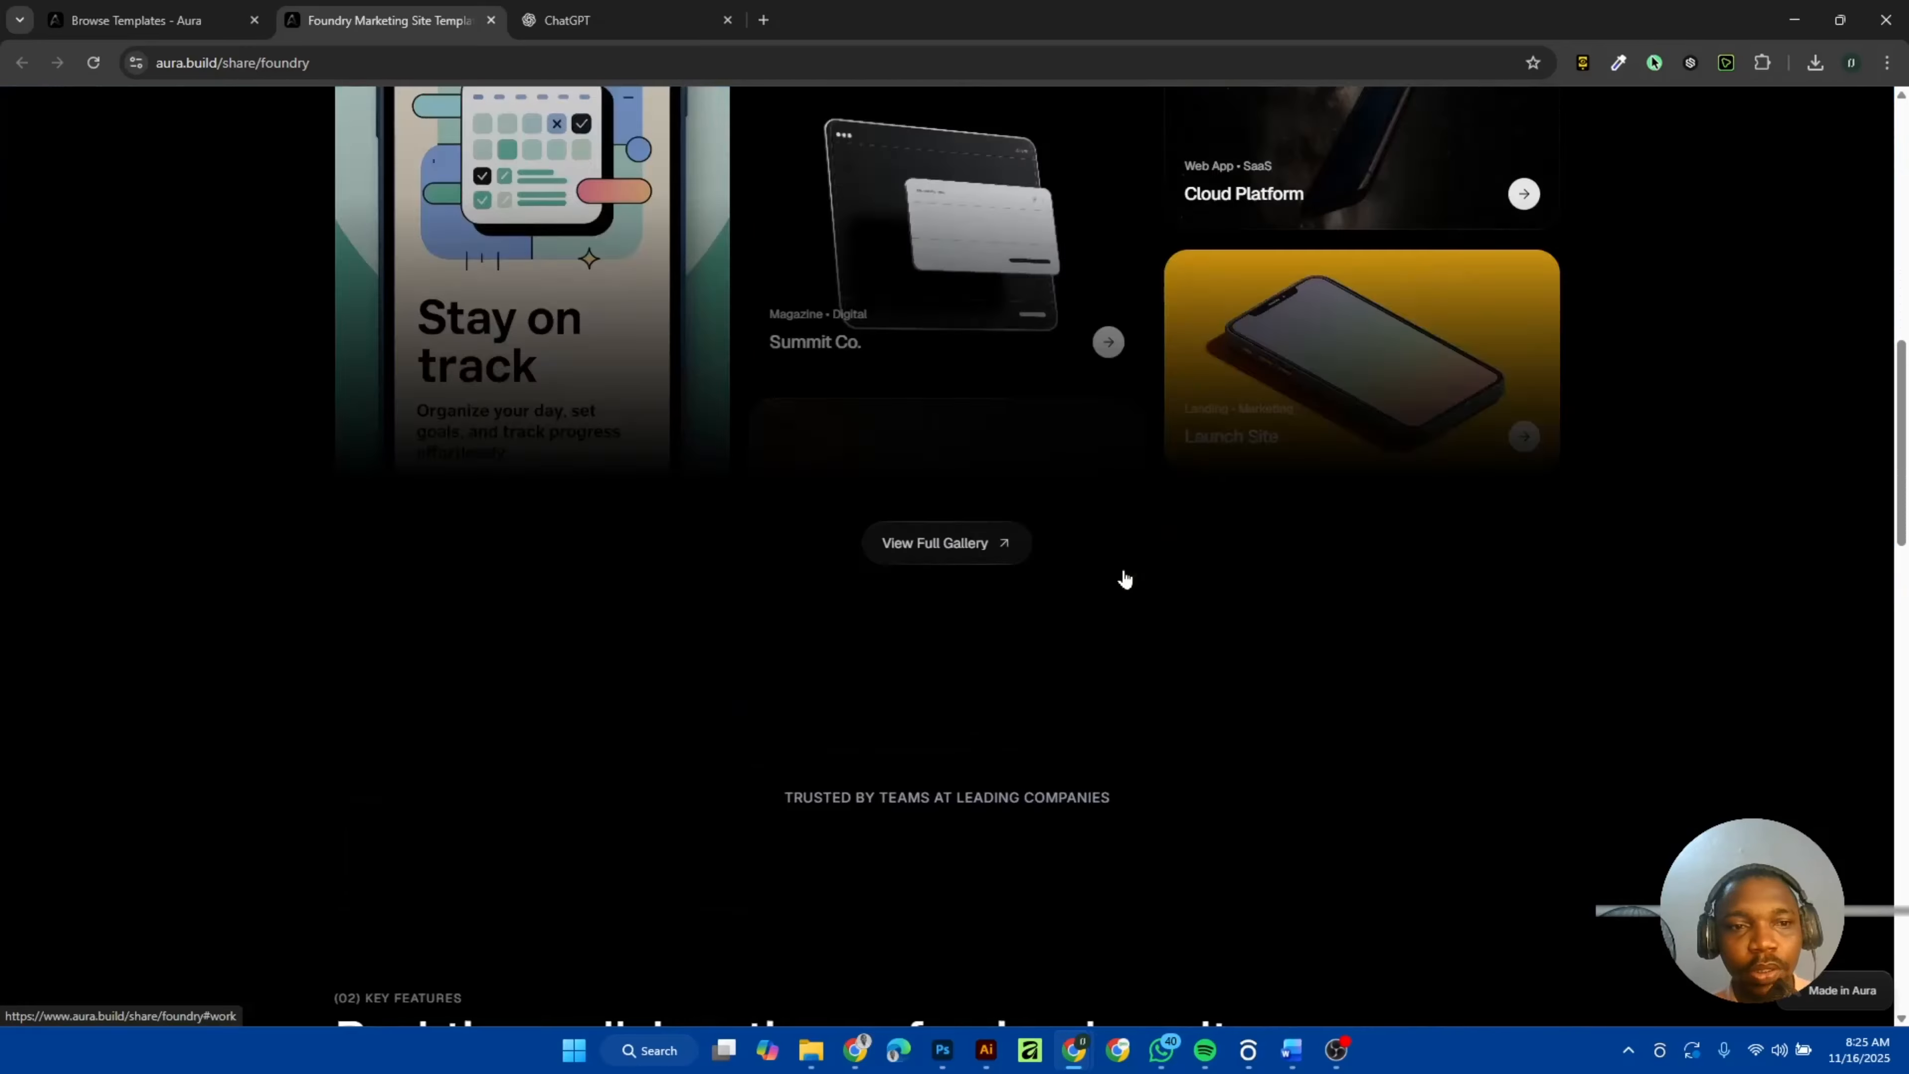
scroll(1124, 576, up, 20)
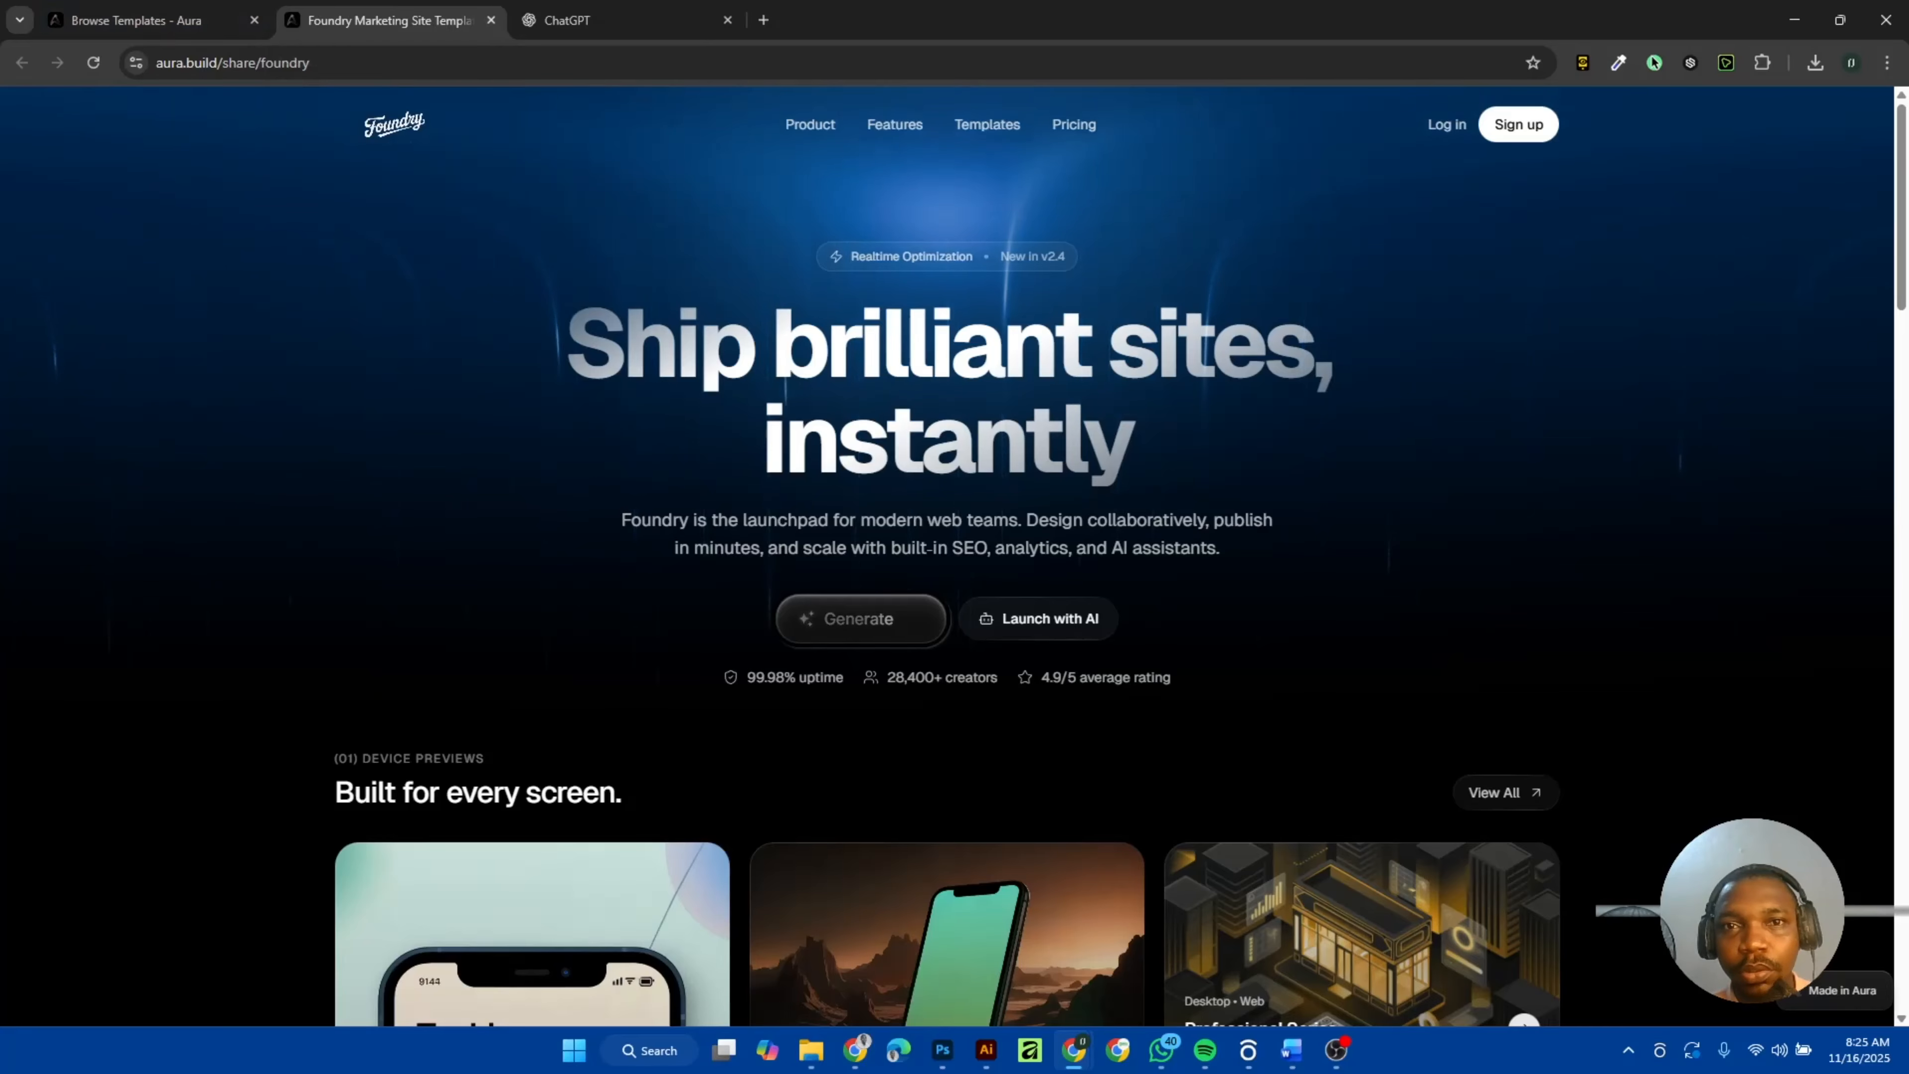
scroll(723, 528, down, 2)
scroll(720, 524, up, 2)
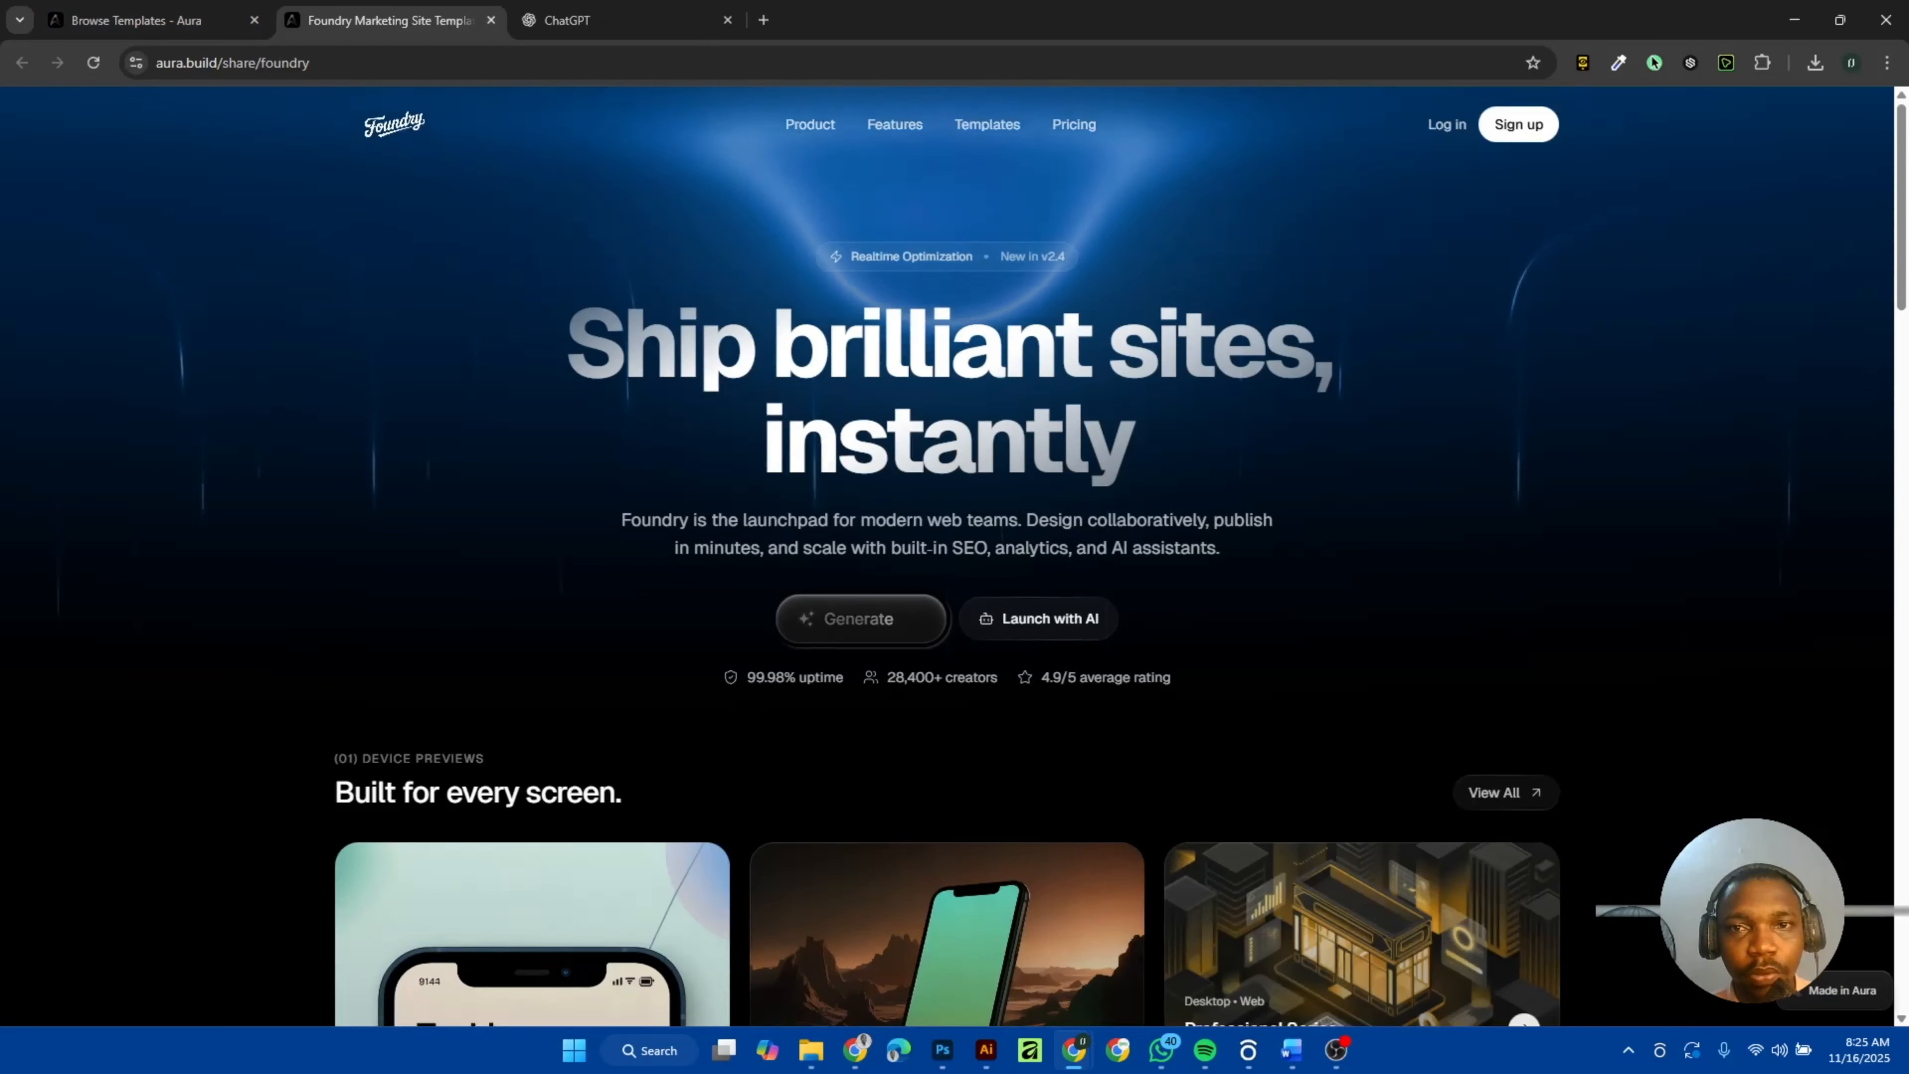
drag(1177, 459, 622, 338)
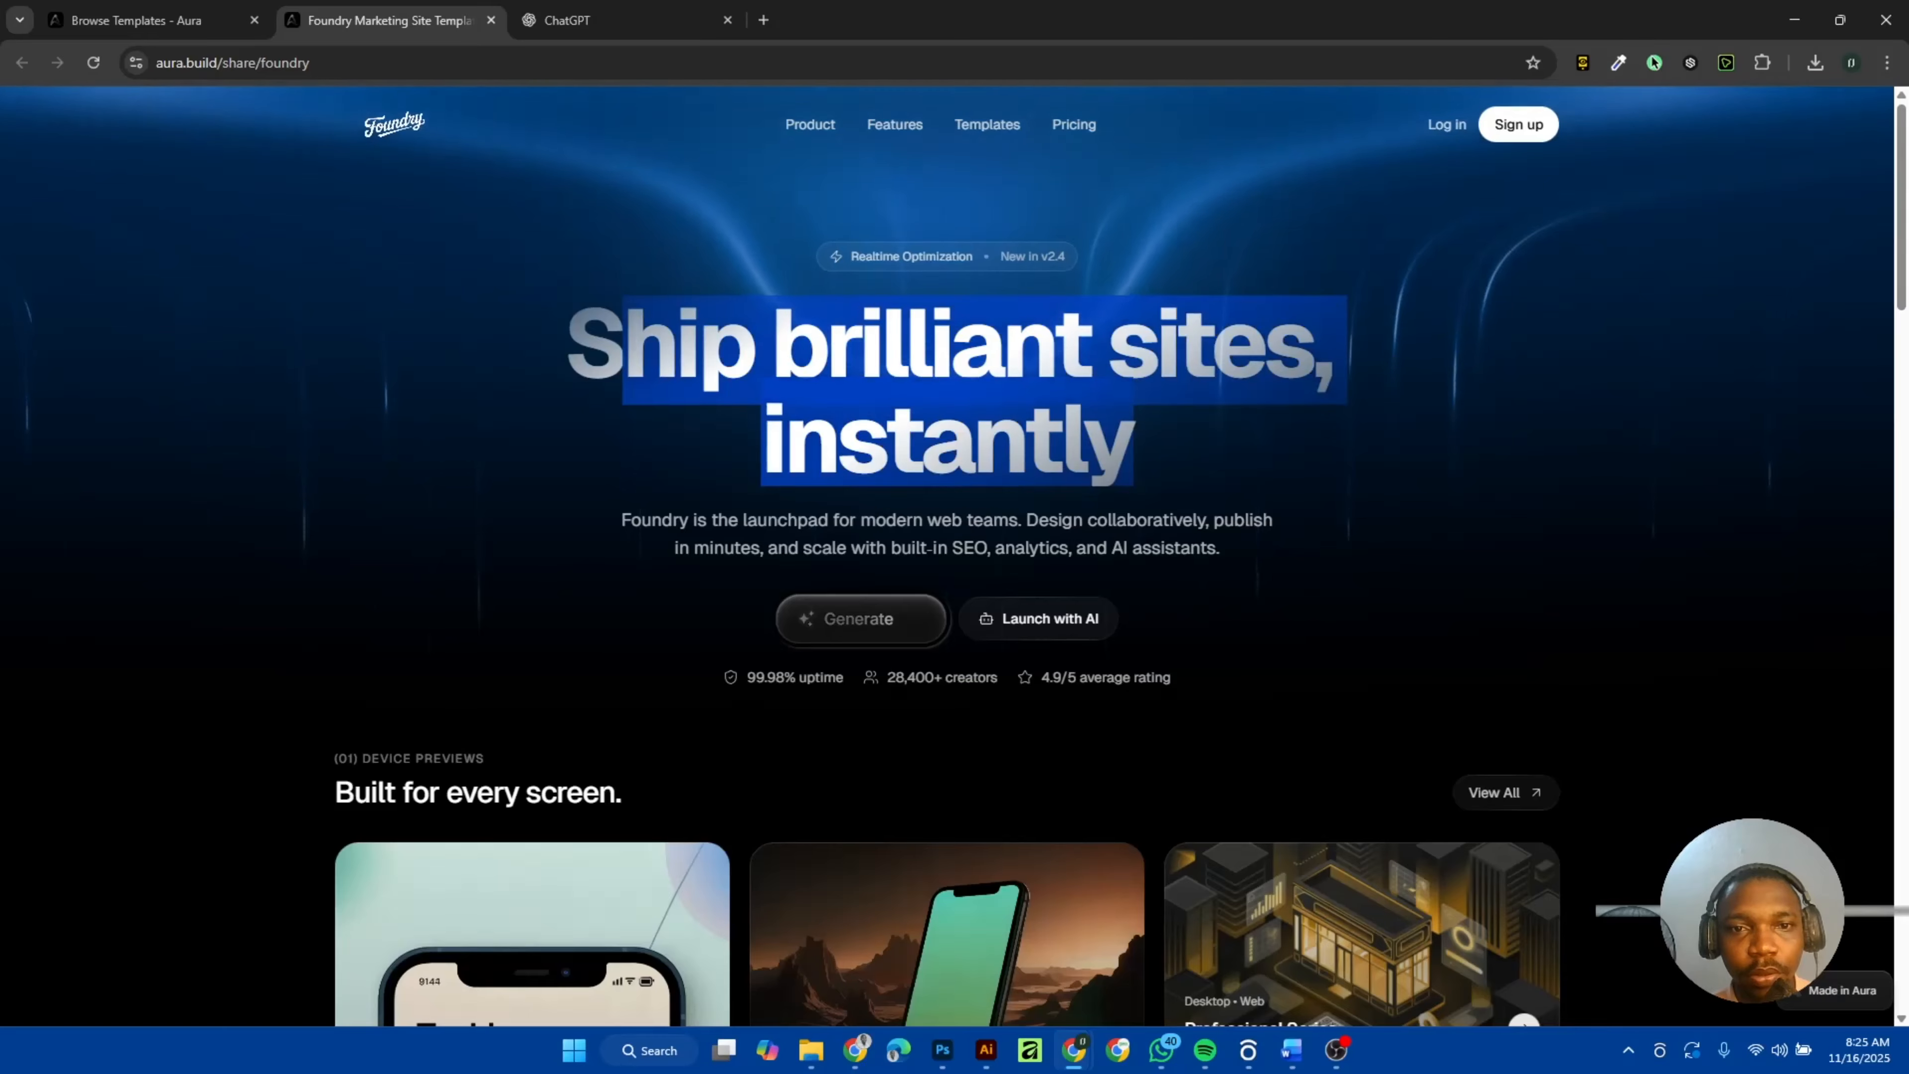
click(859, 626)
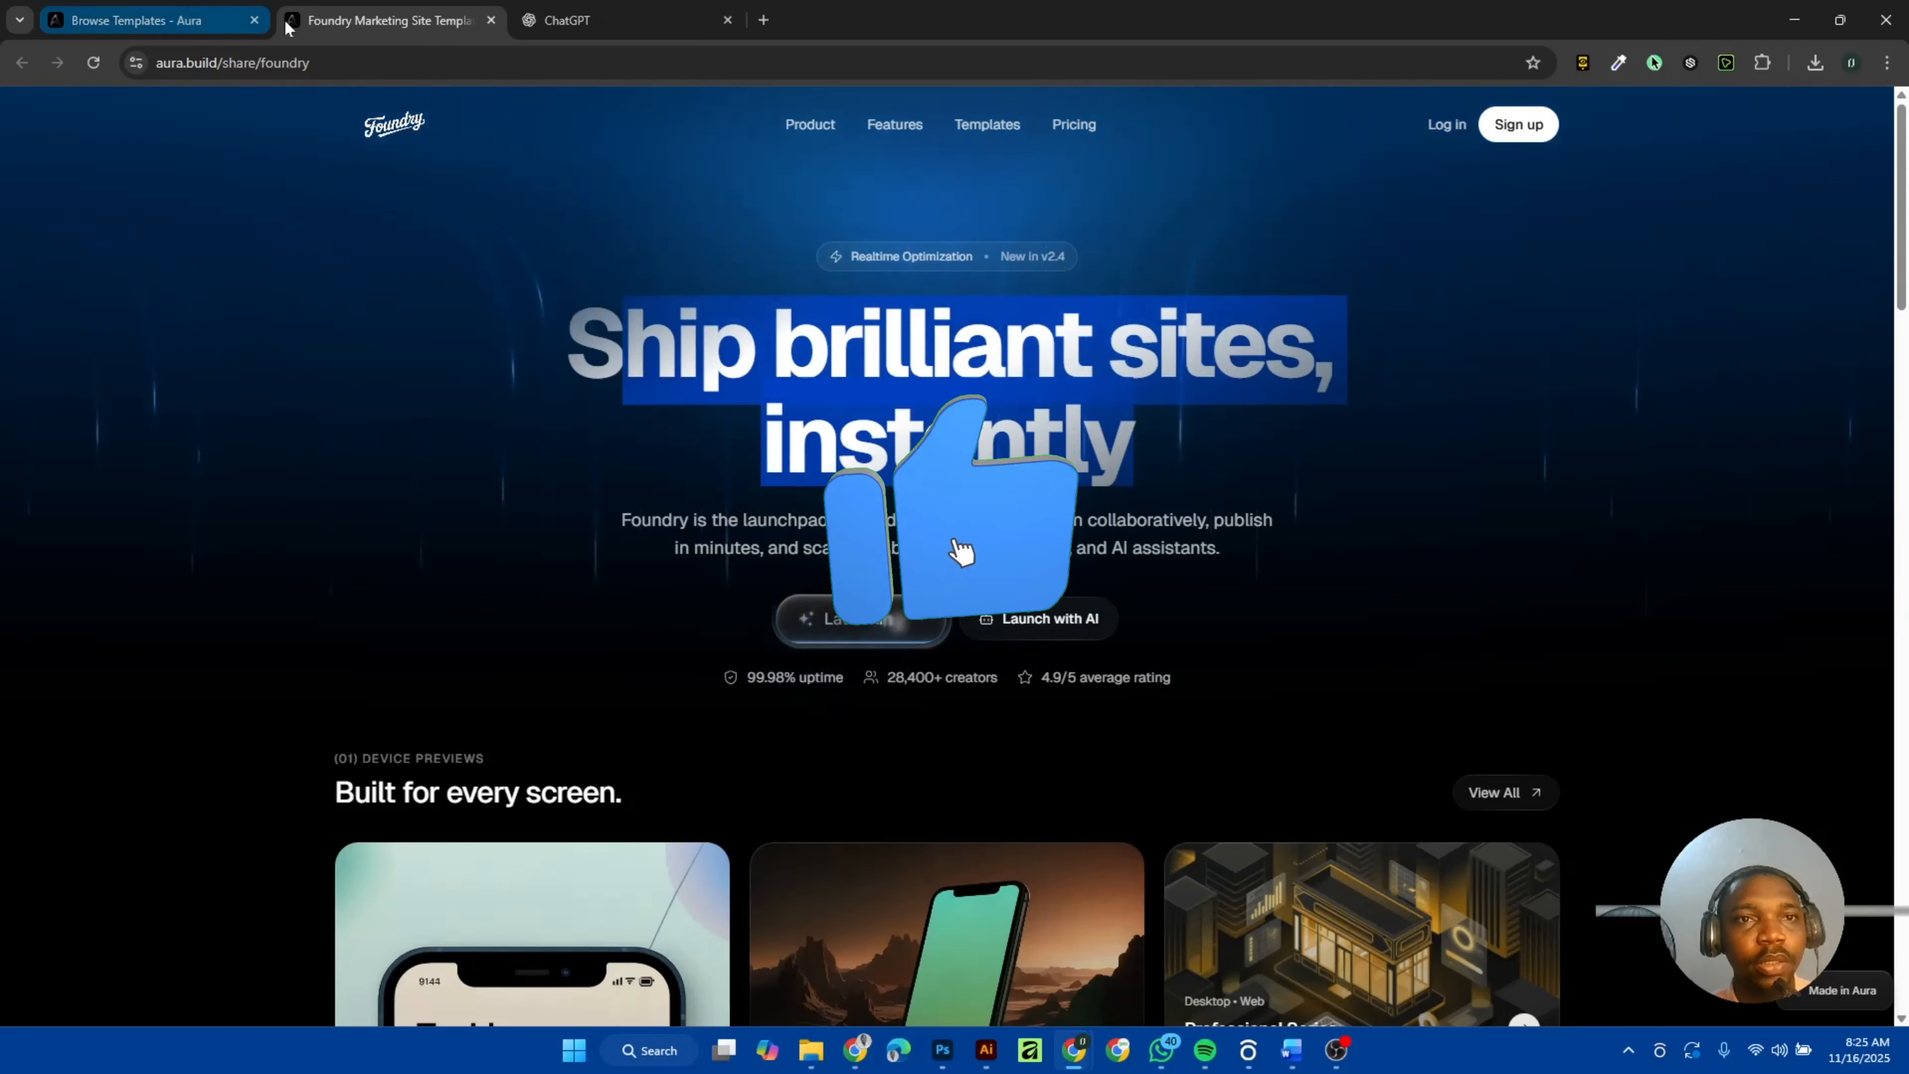
click(492, 21)
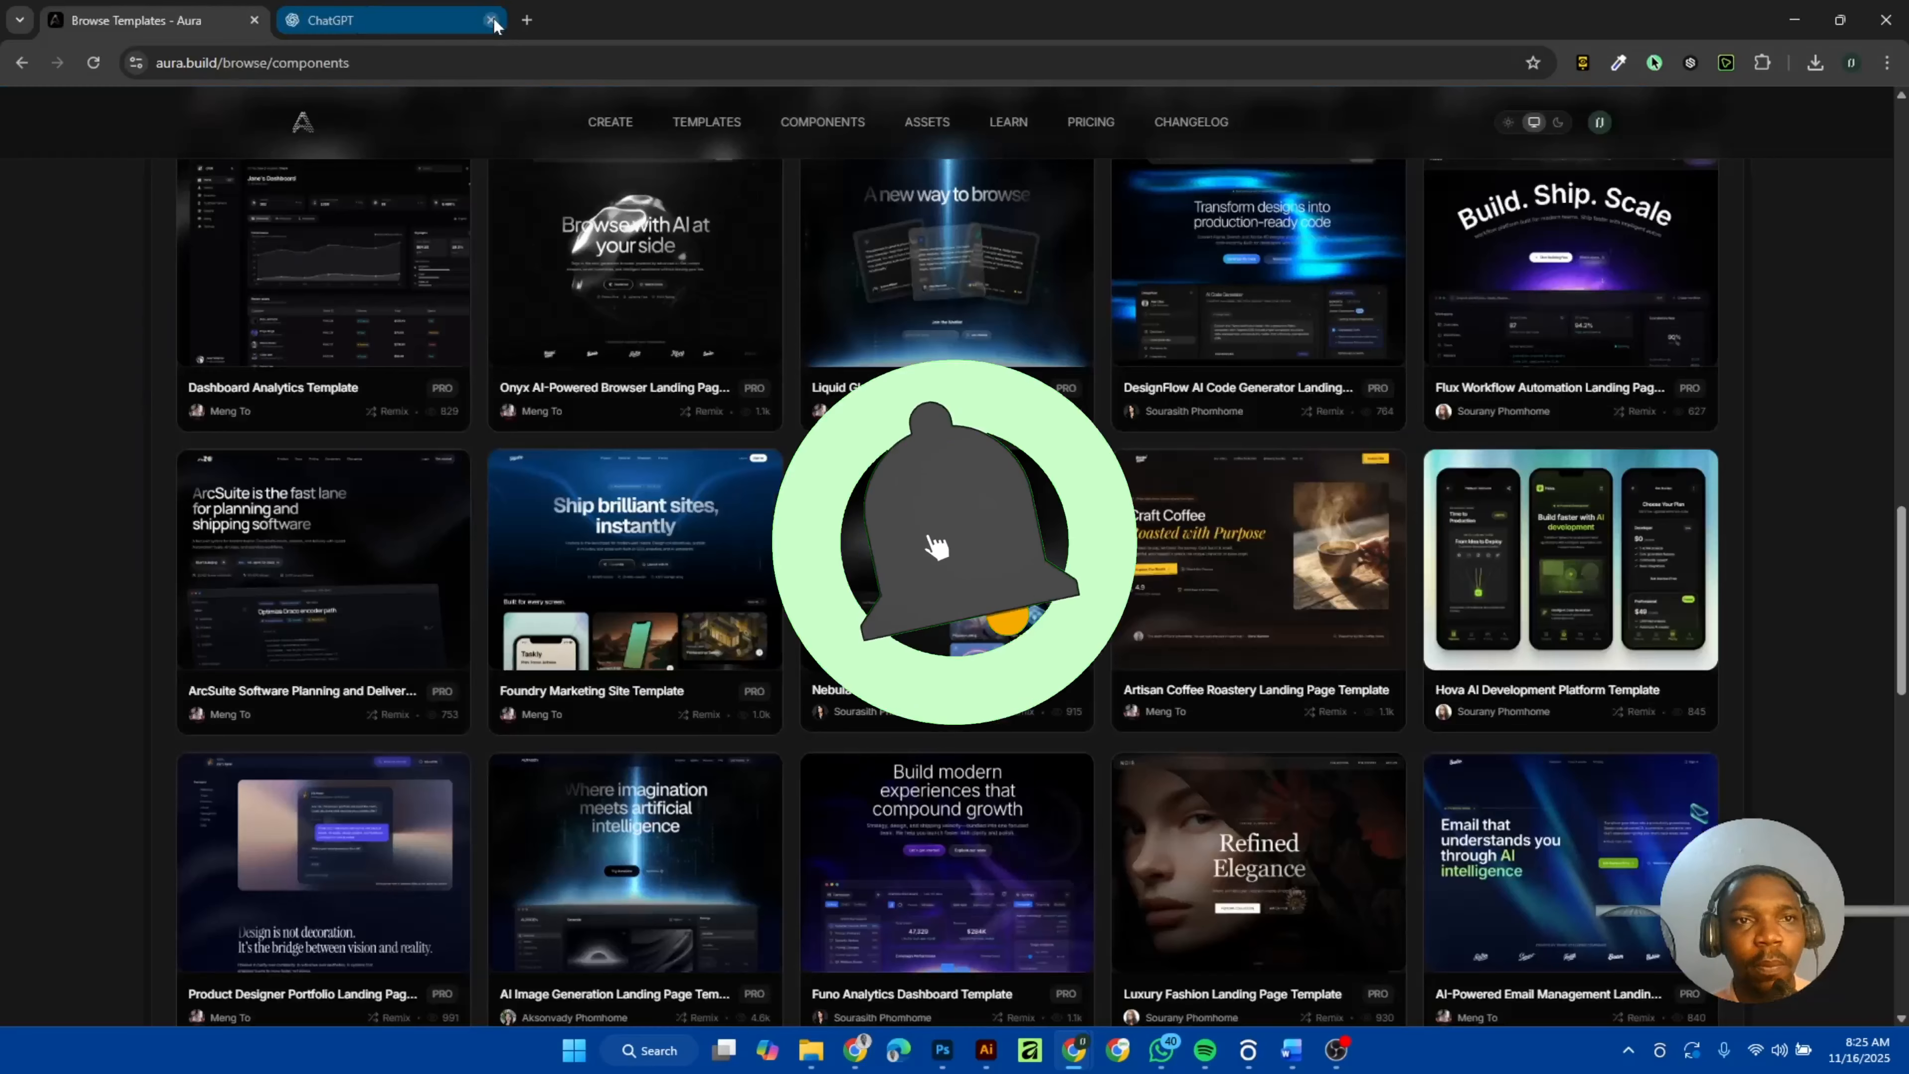
Look through the rest of the template library and check which template types its type filter offers.
scroll(1043, 556, down, 8)
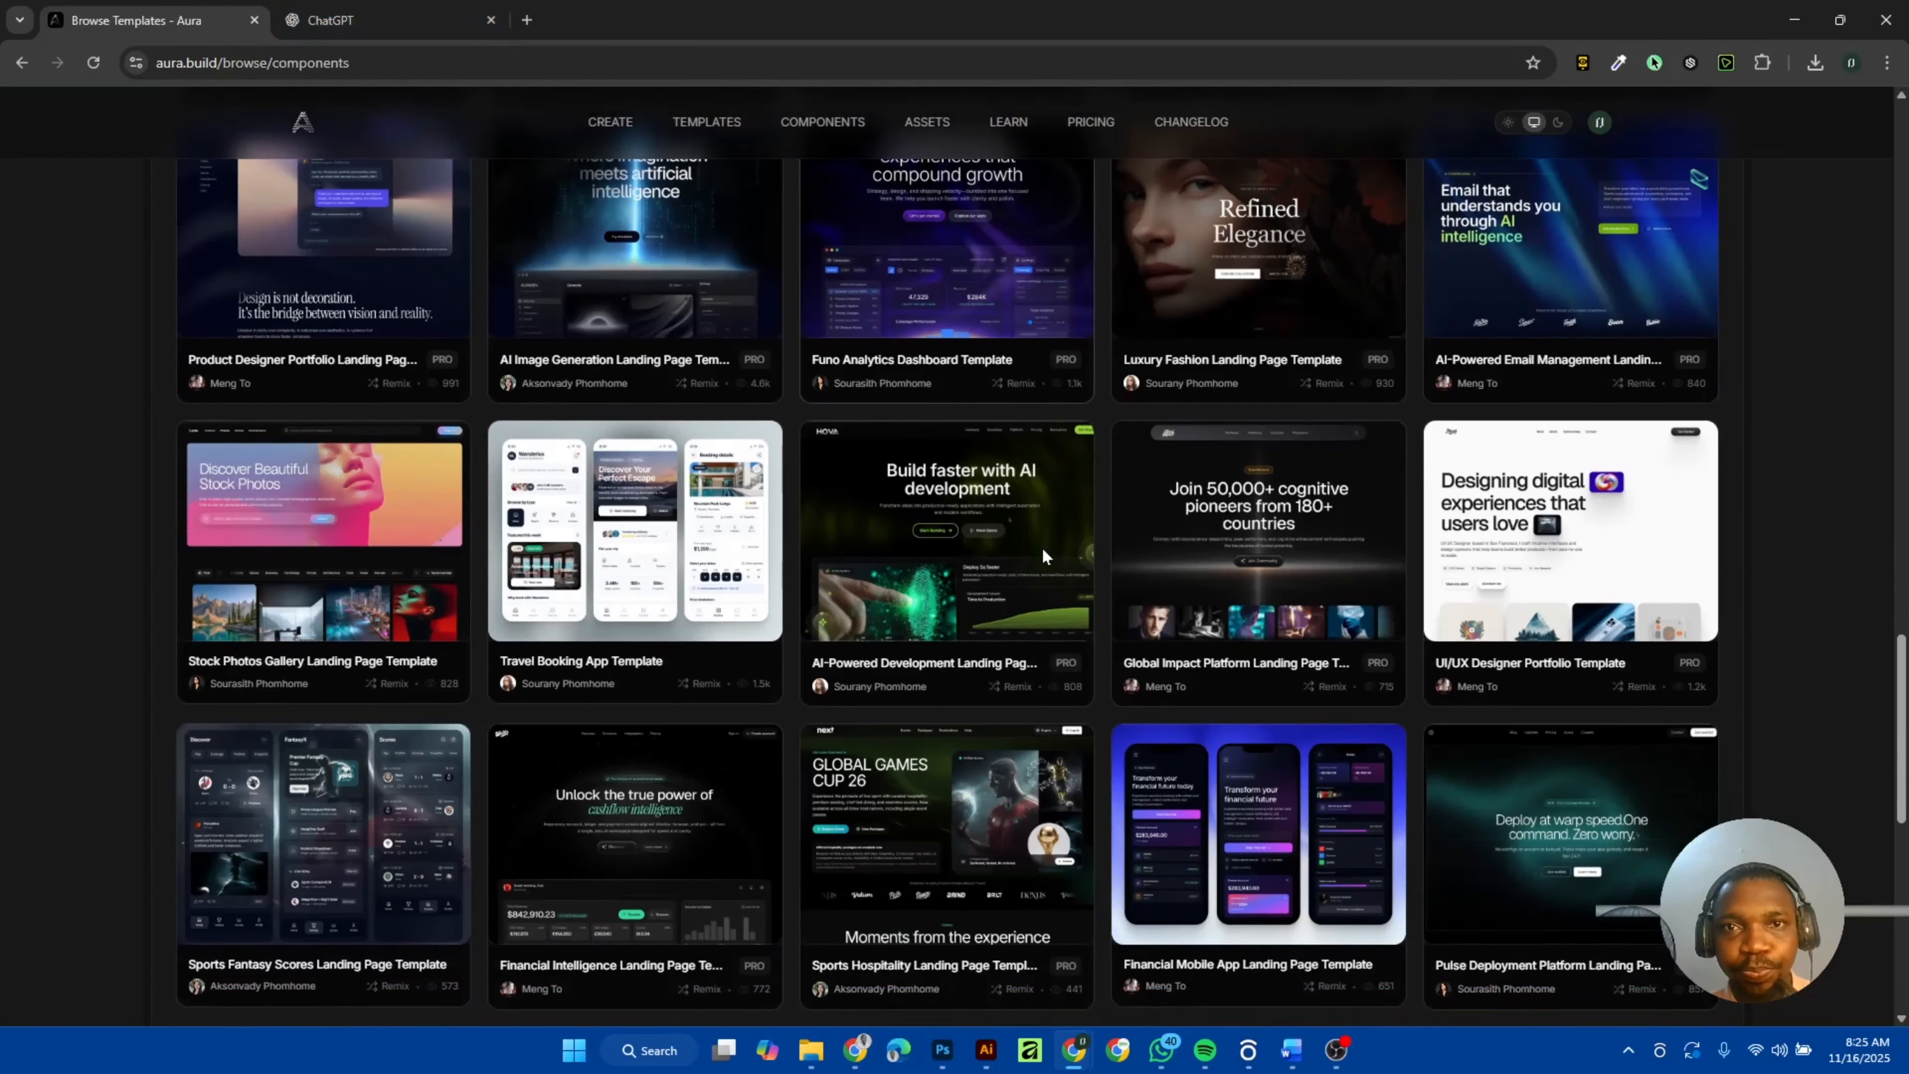
scroll(1043, 556, up, 4)
scroll(1043, 556, down, 4)
scroll(1043, 556, down, 10)
scroll(1043, 556, up, 10)
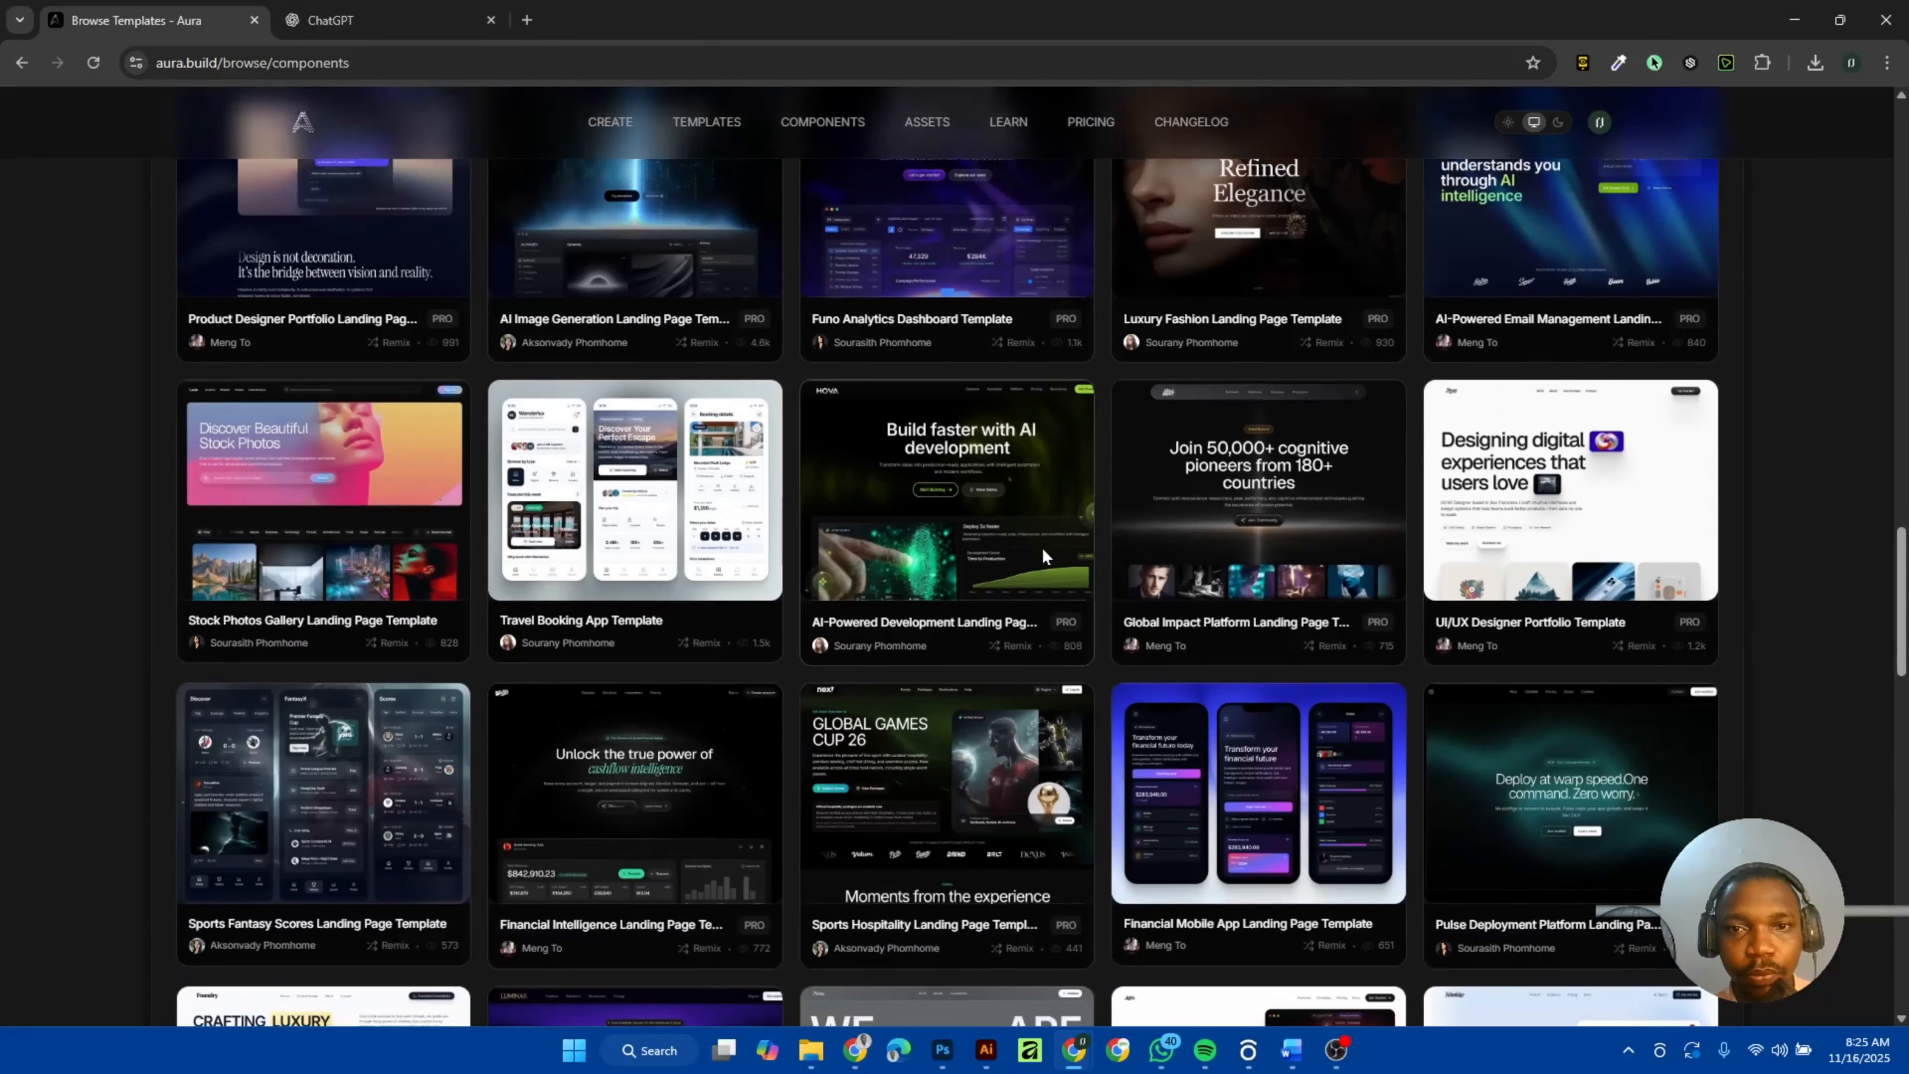
scroll(1043, 556, down, 10)
scroll(1042, 556, up, 20)
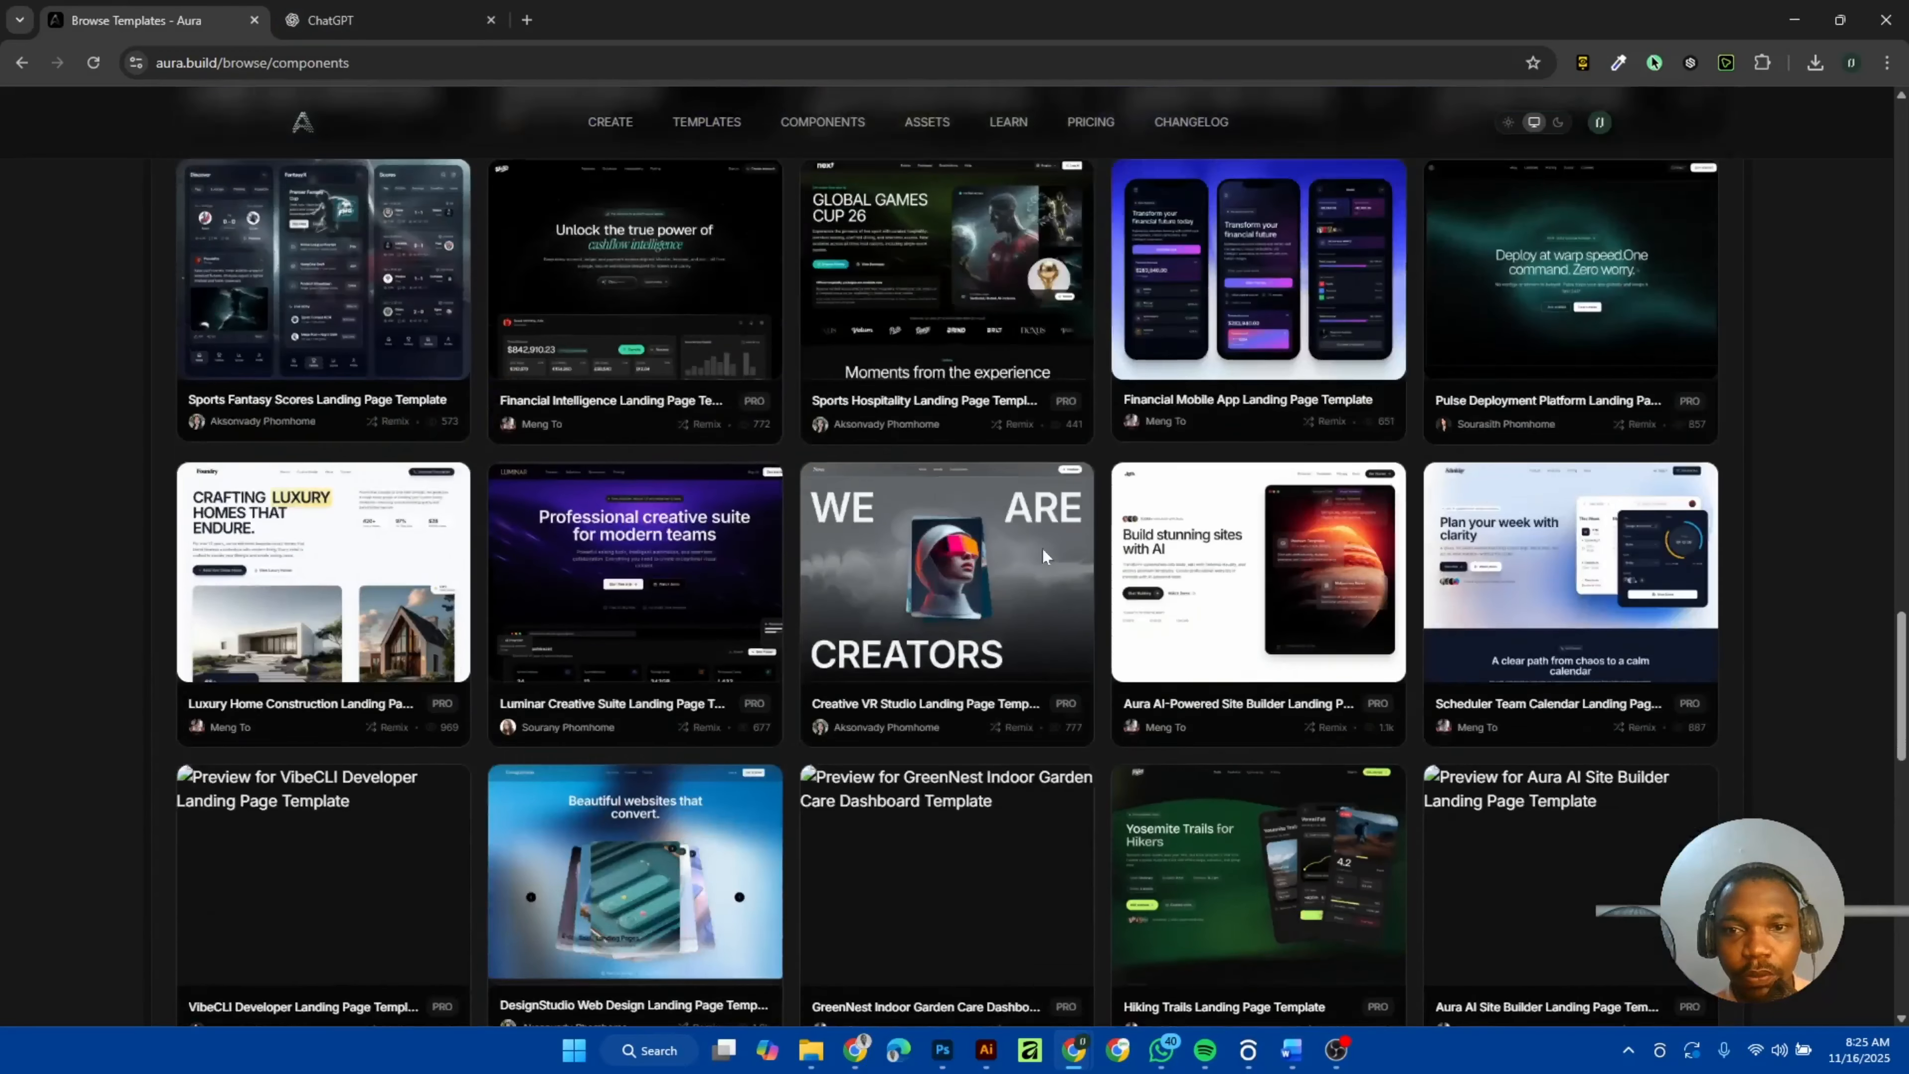
scroll(1043, 555, up, 15)
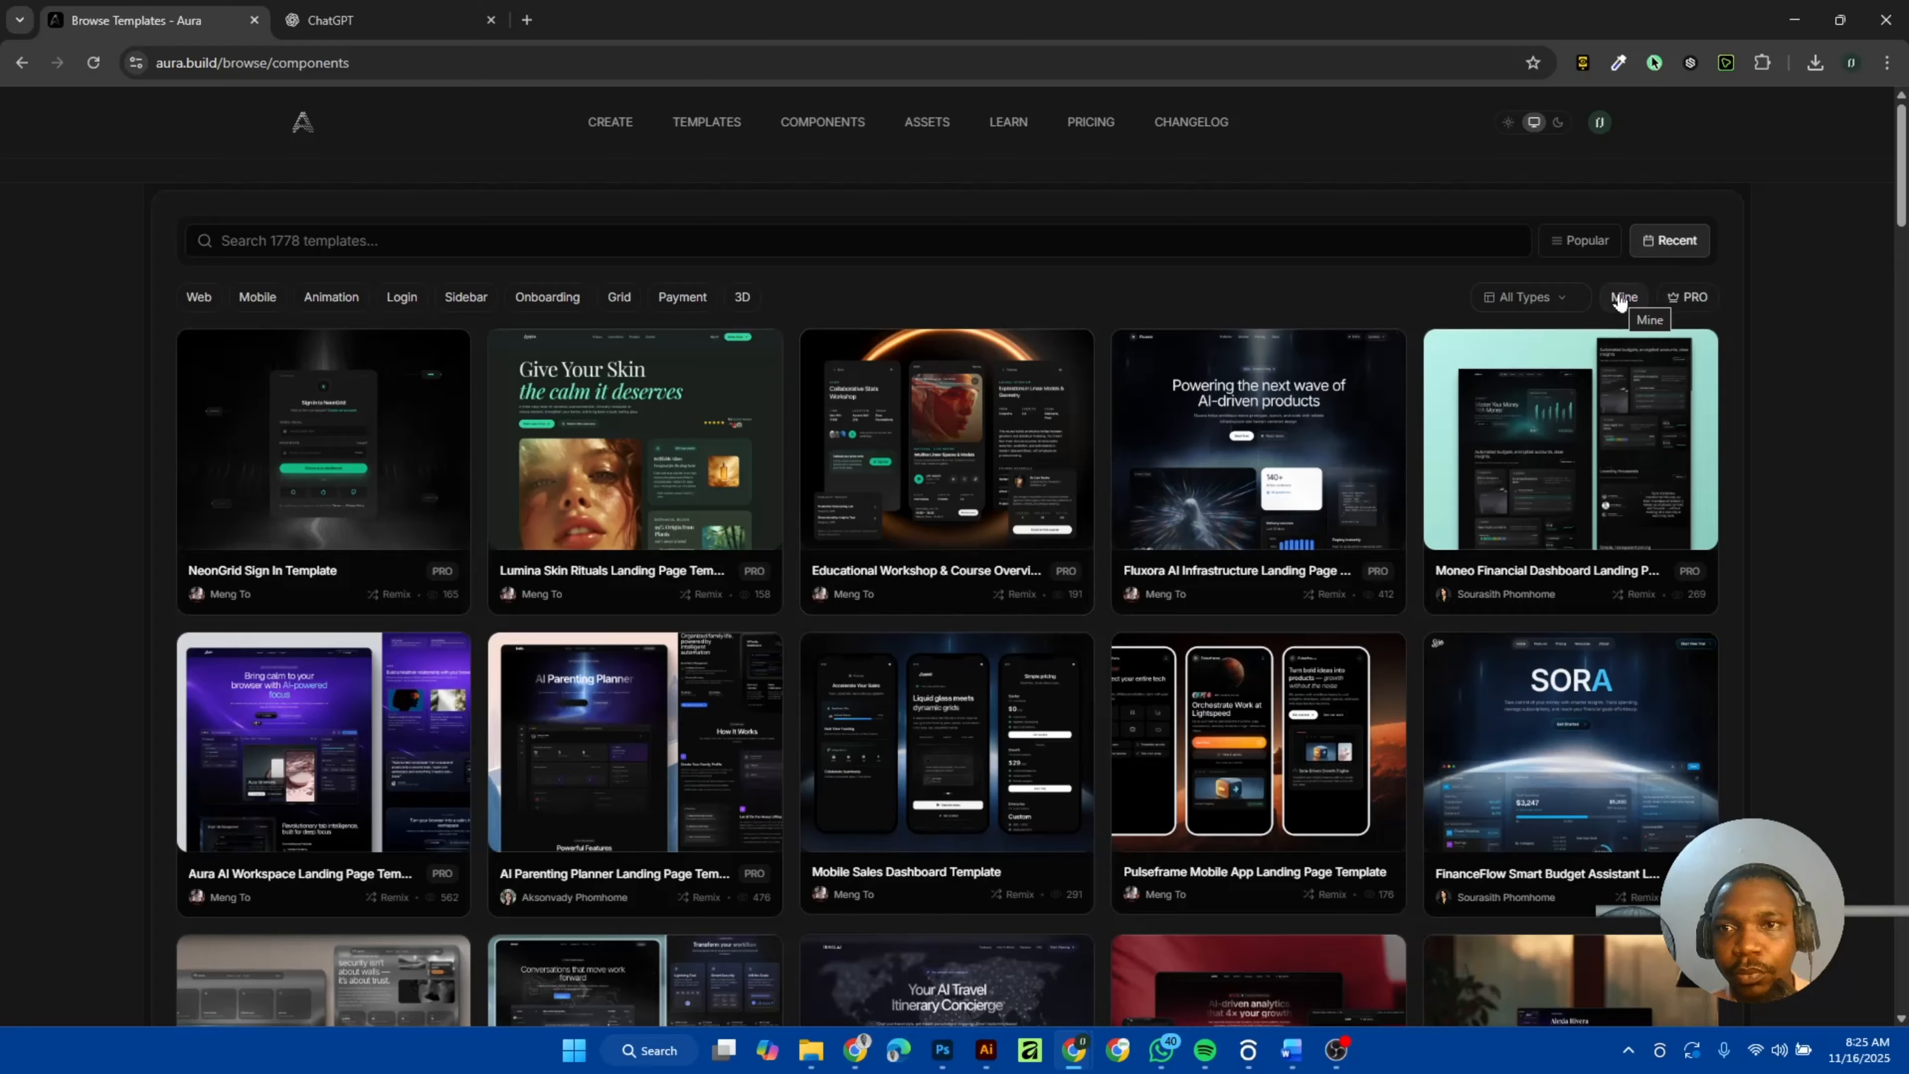
click(1557, 305)
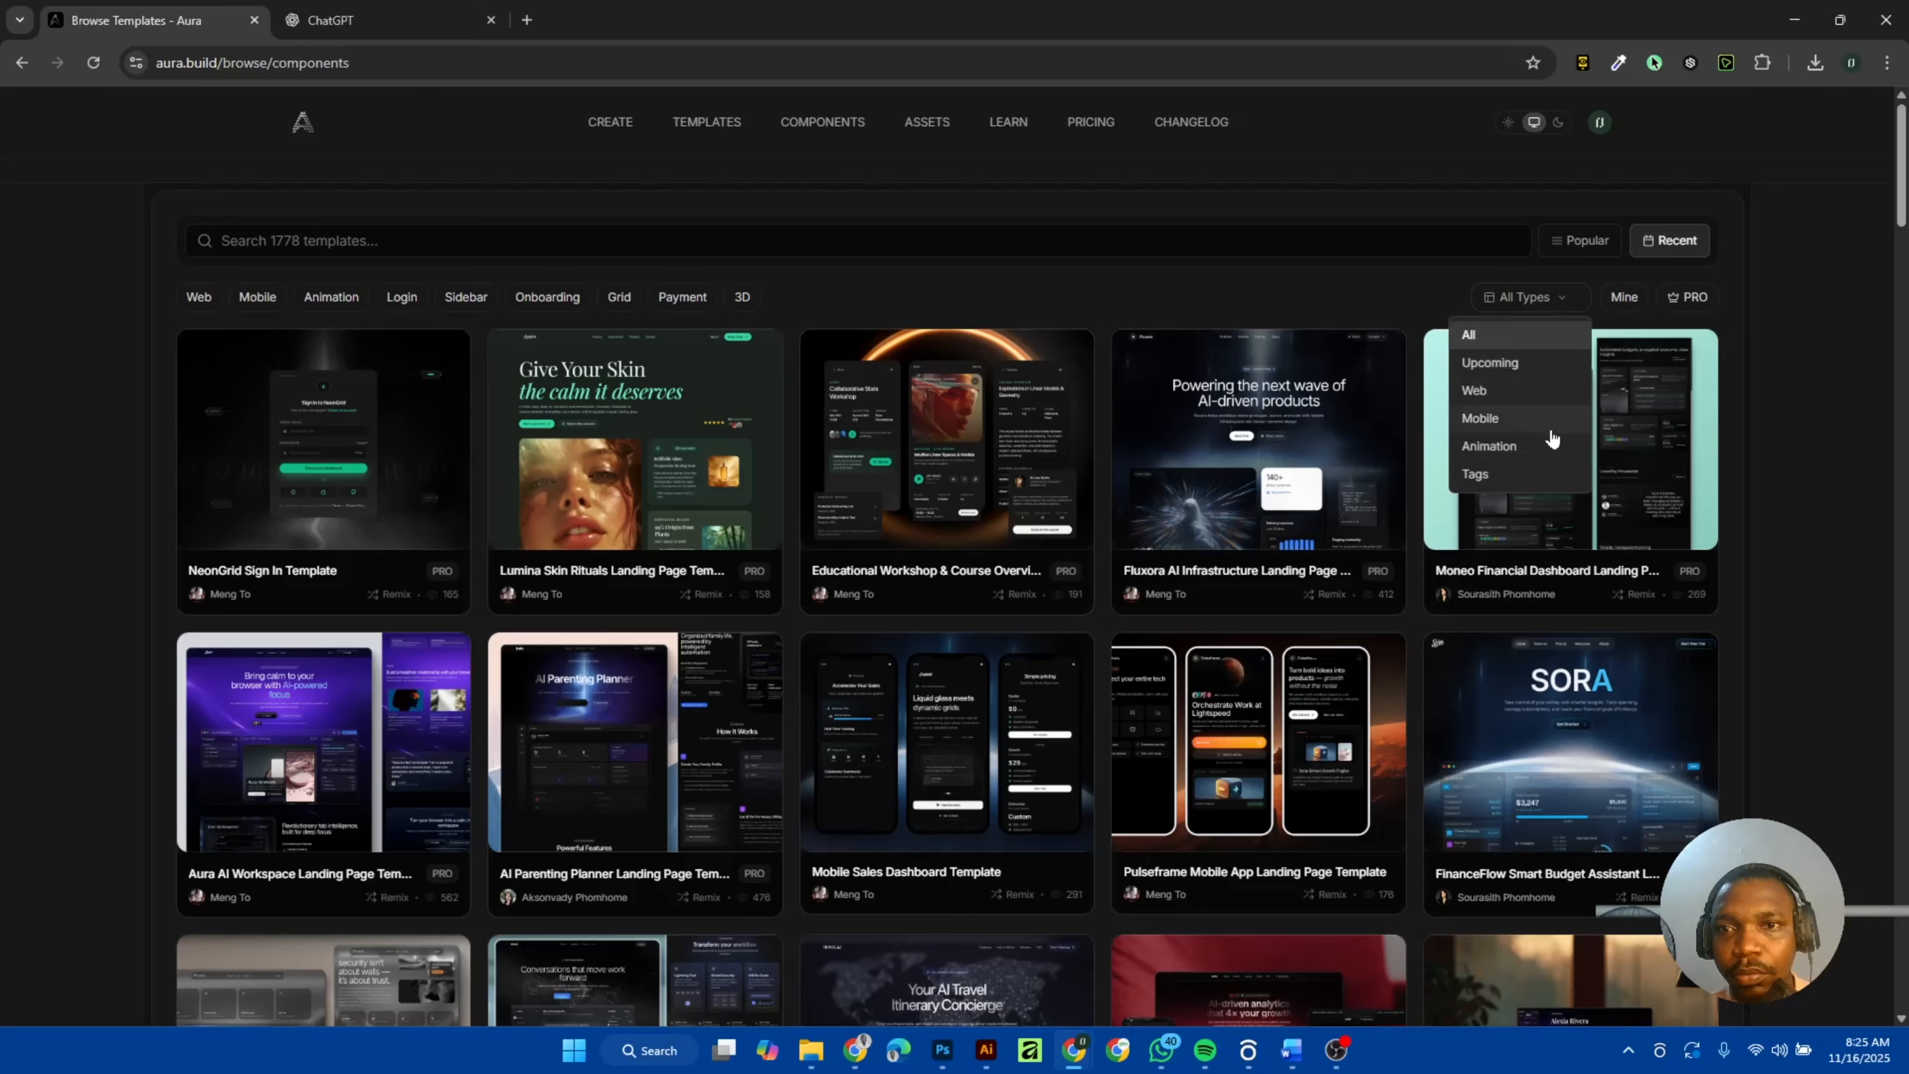
click(1336, 302)
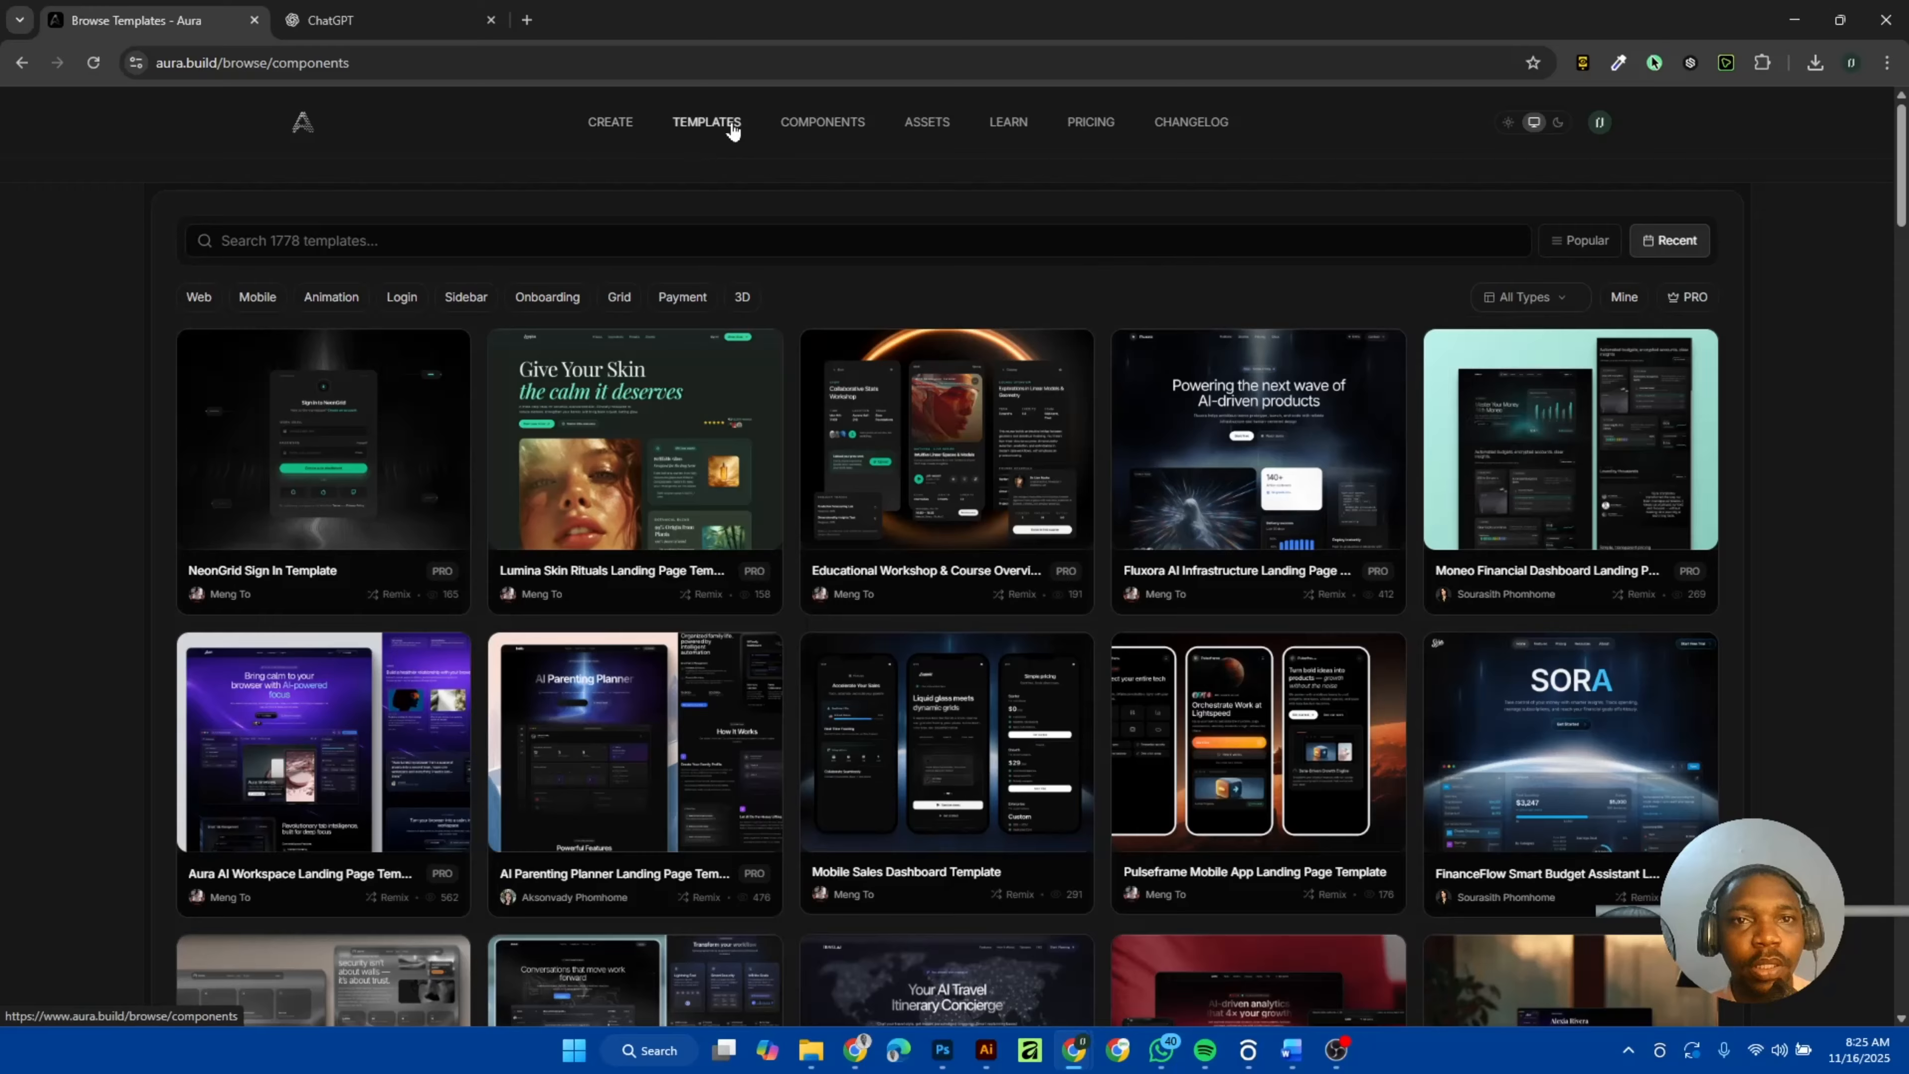
In the component library, inspect the preview and code view of the Animated Multi-Color Gradient Border Overlay, and close it.
click(823, 127)
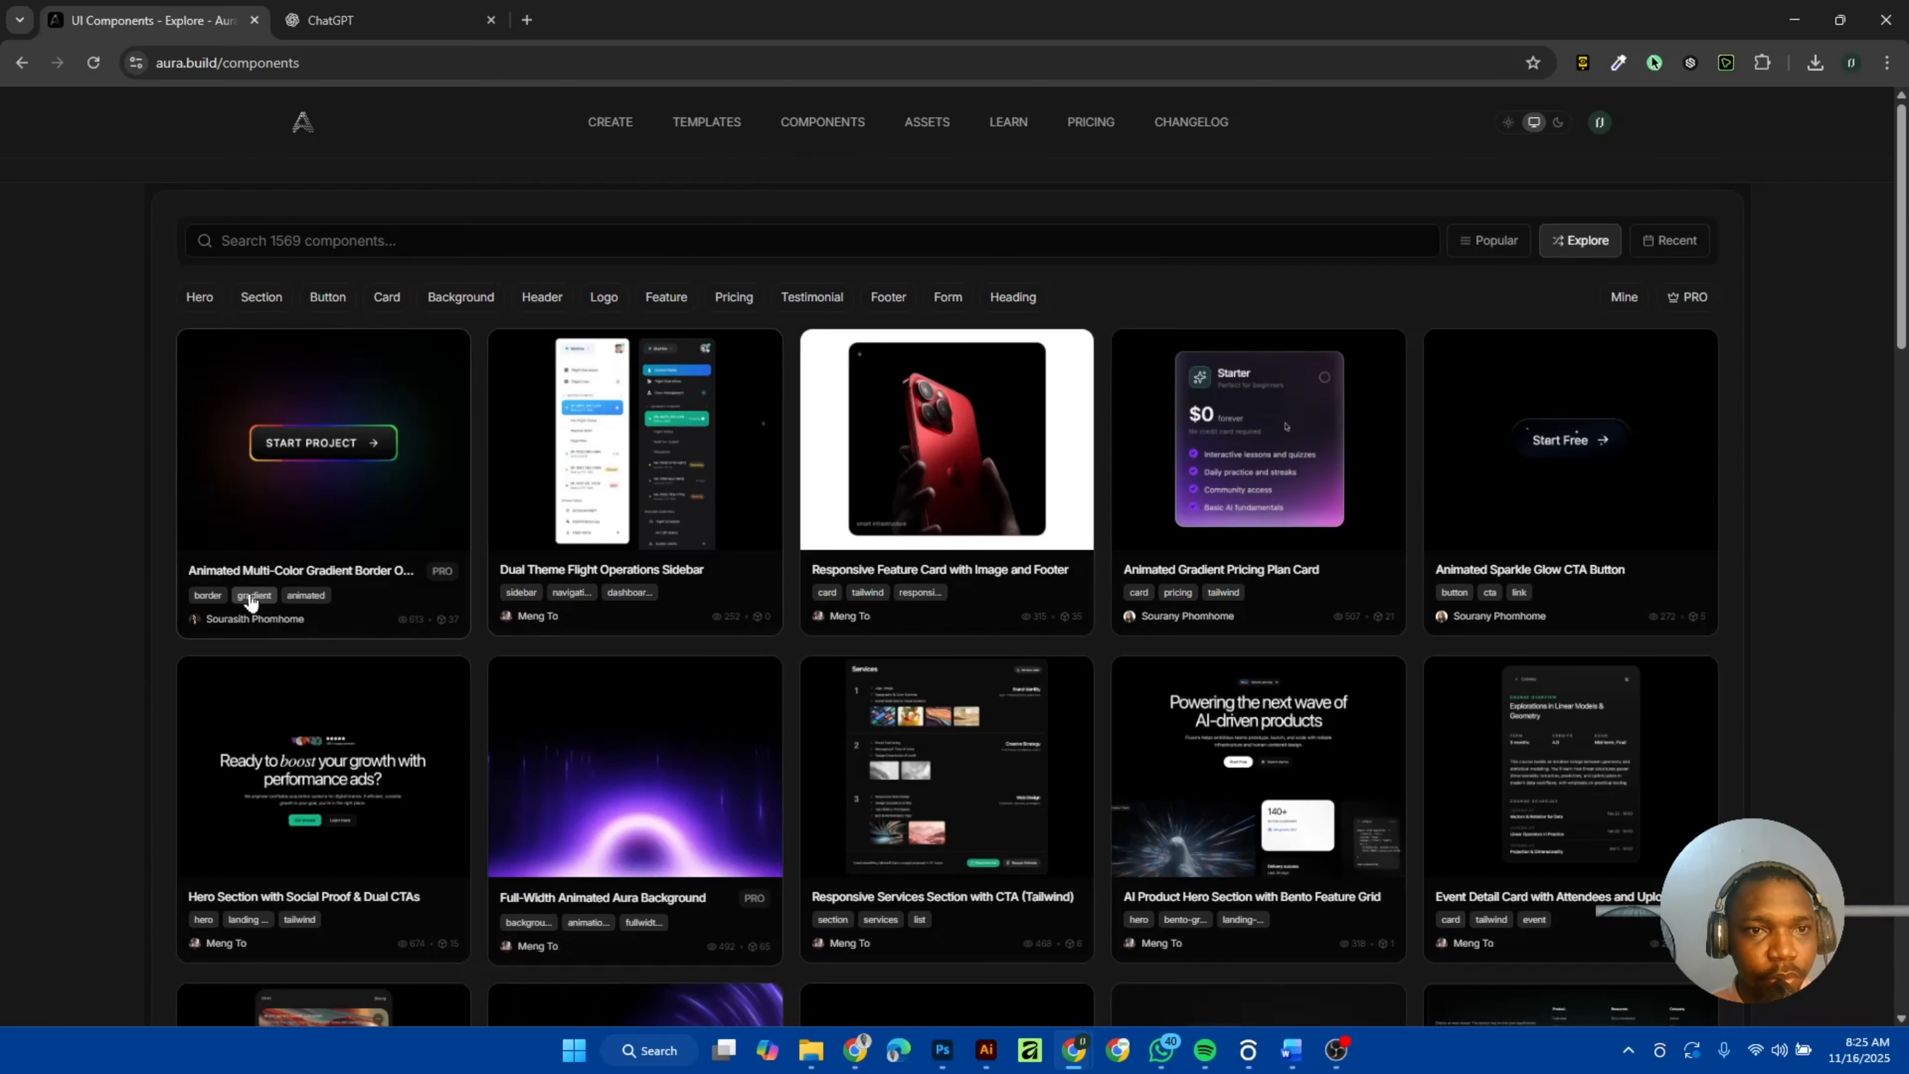
click(408, 629)
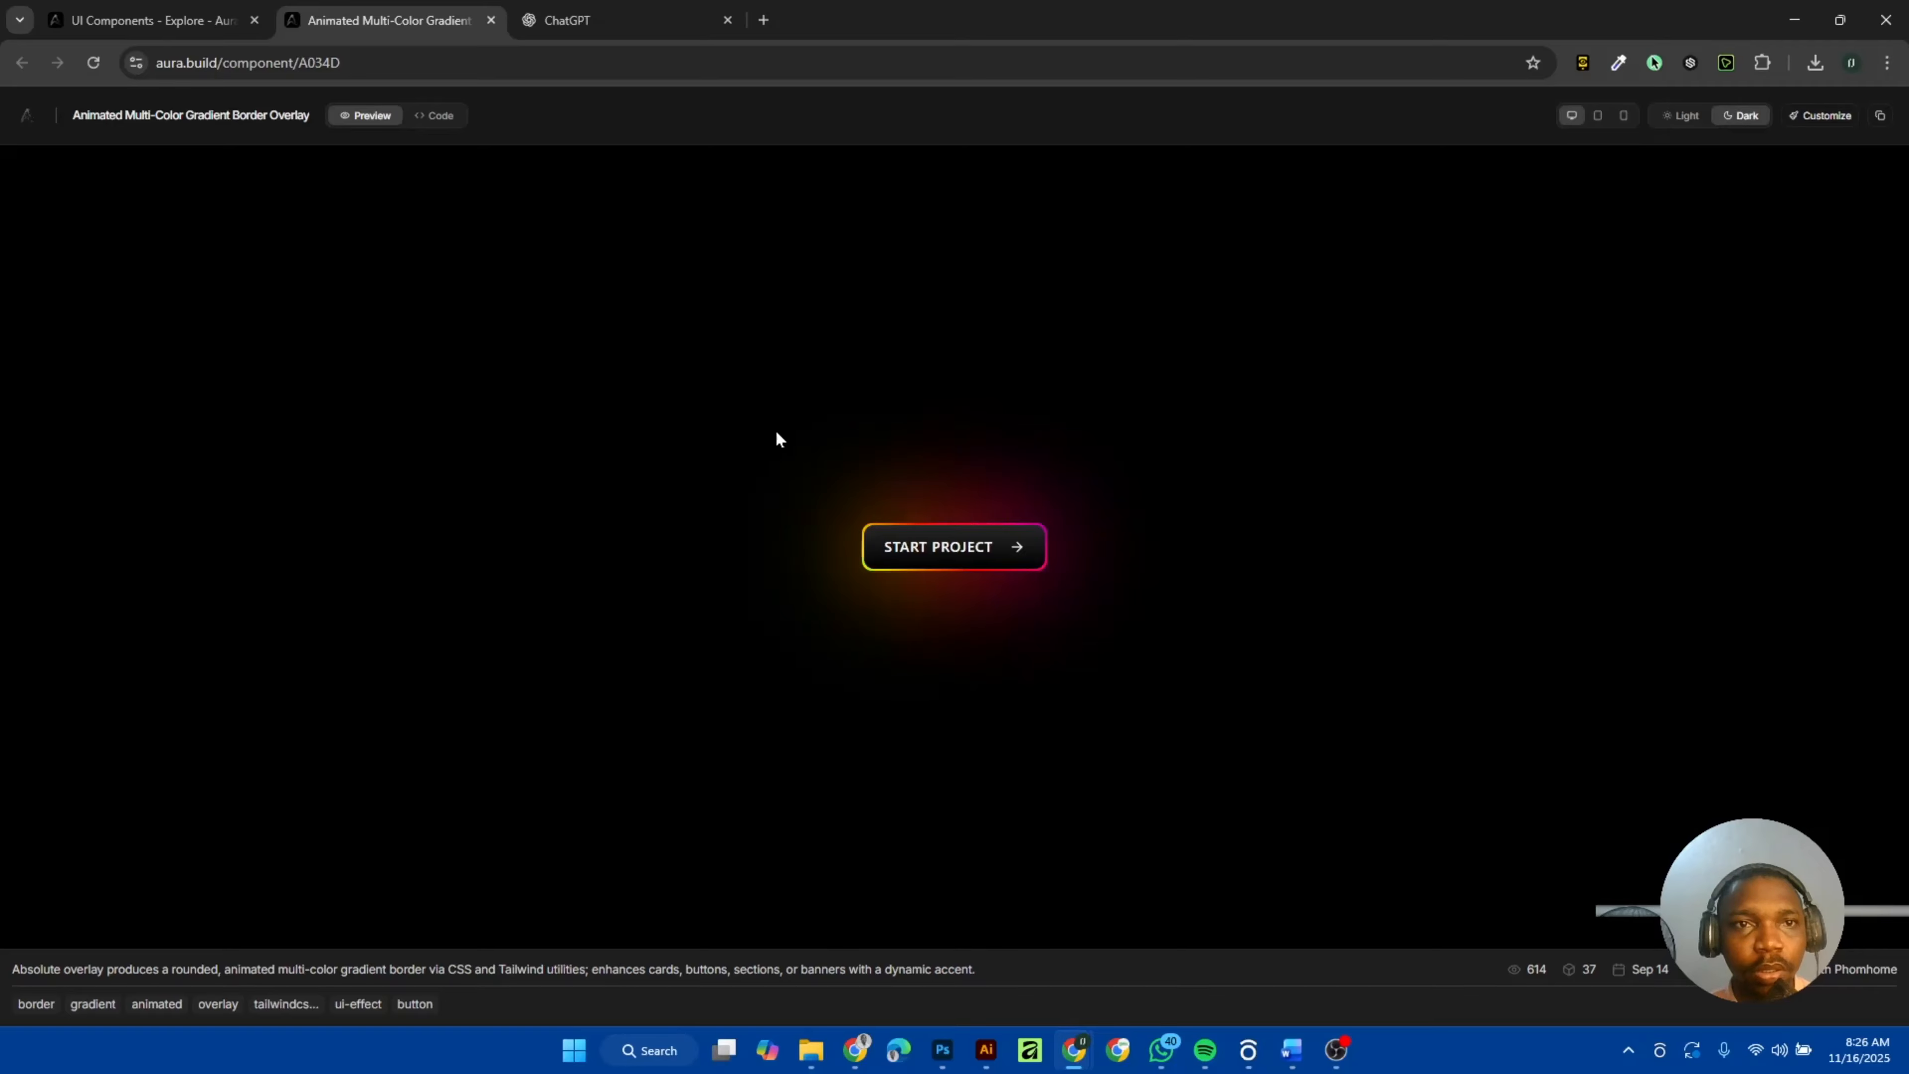
click(441, 118)
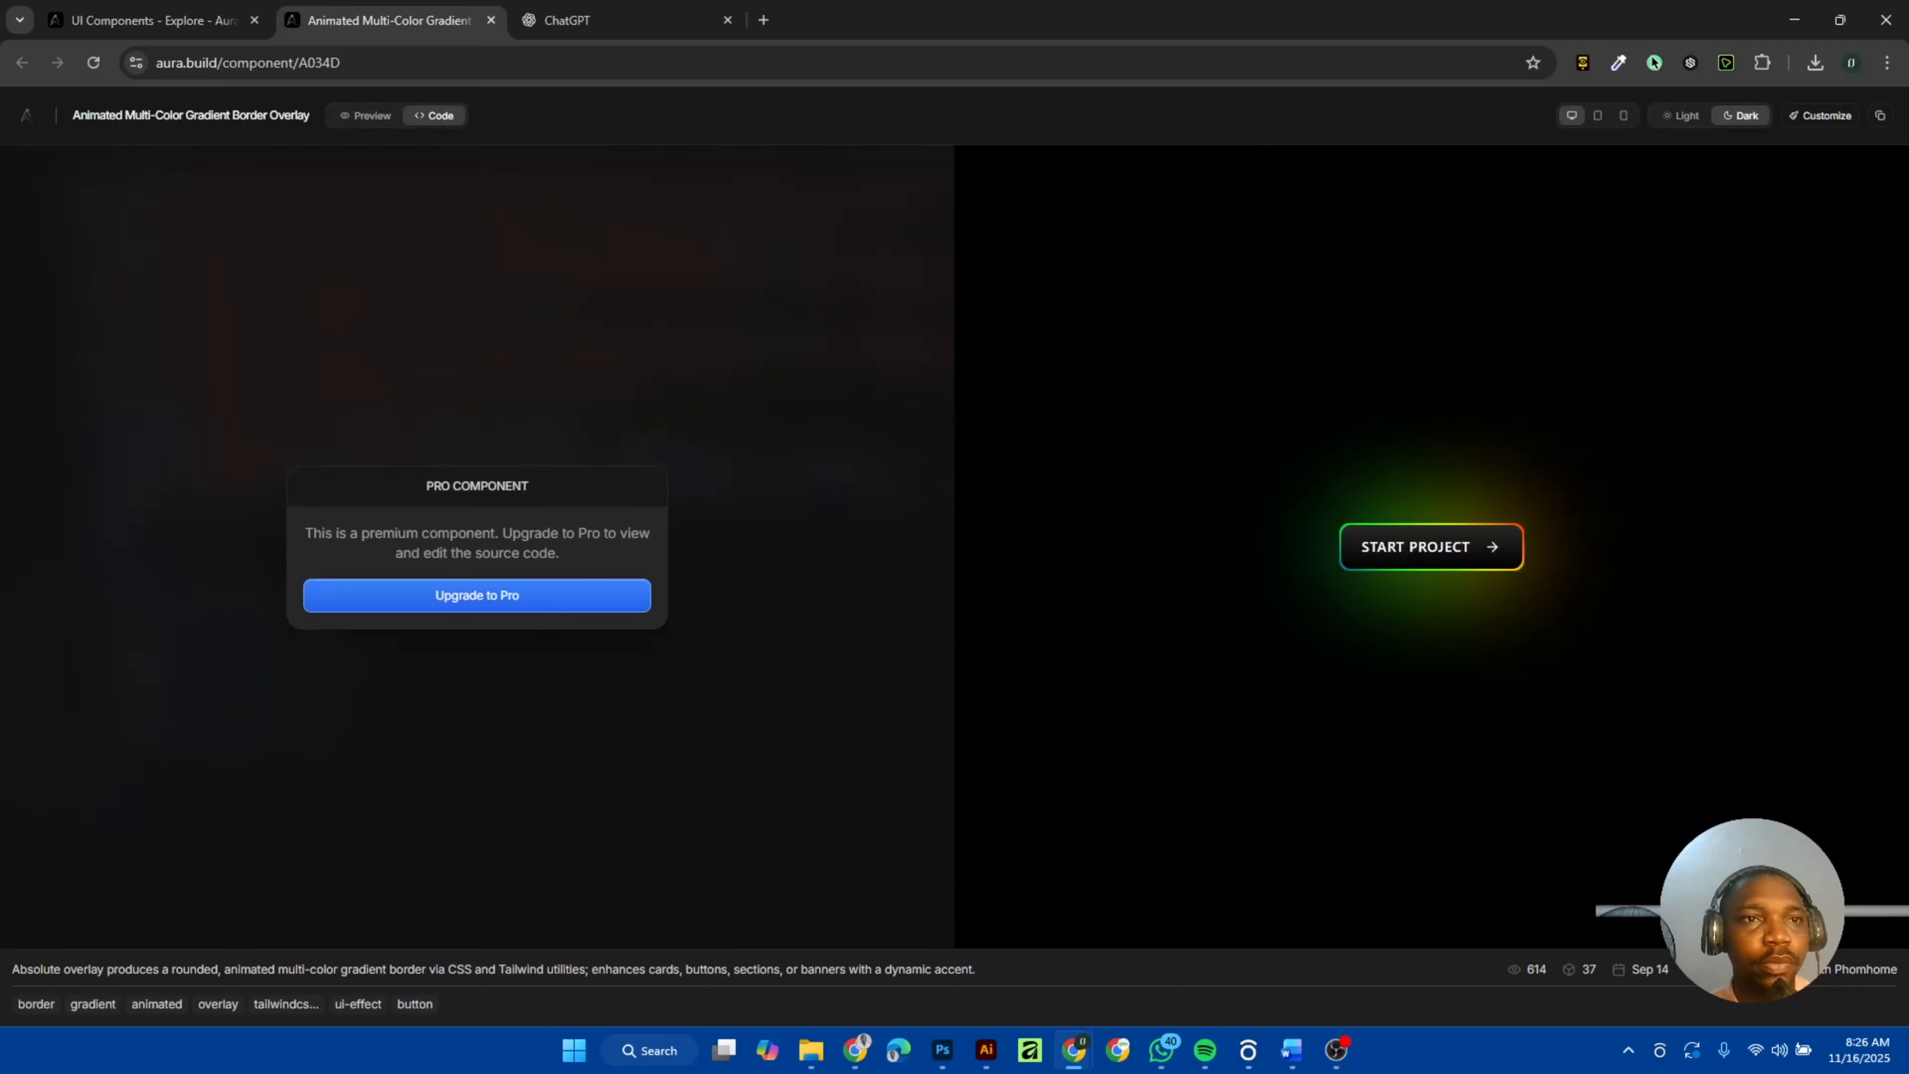
click(492, 21)
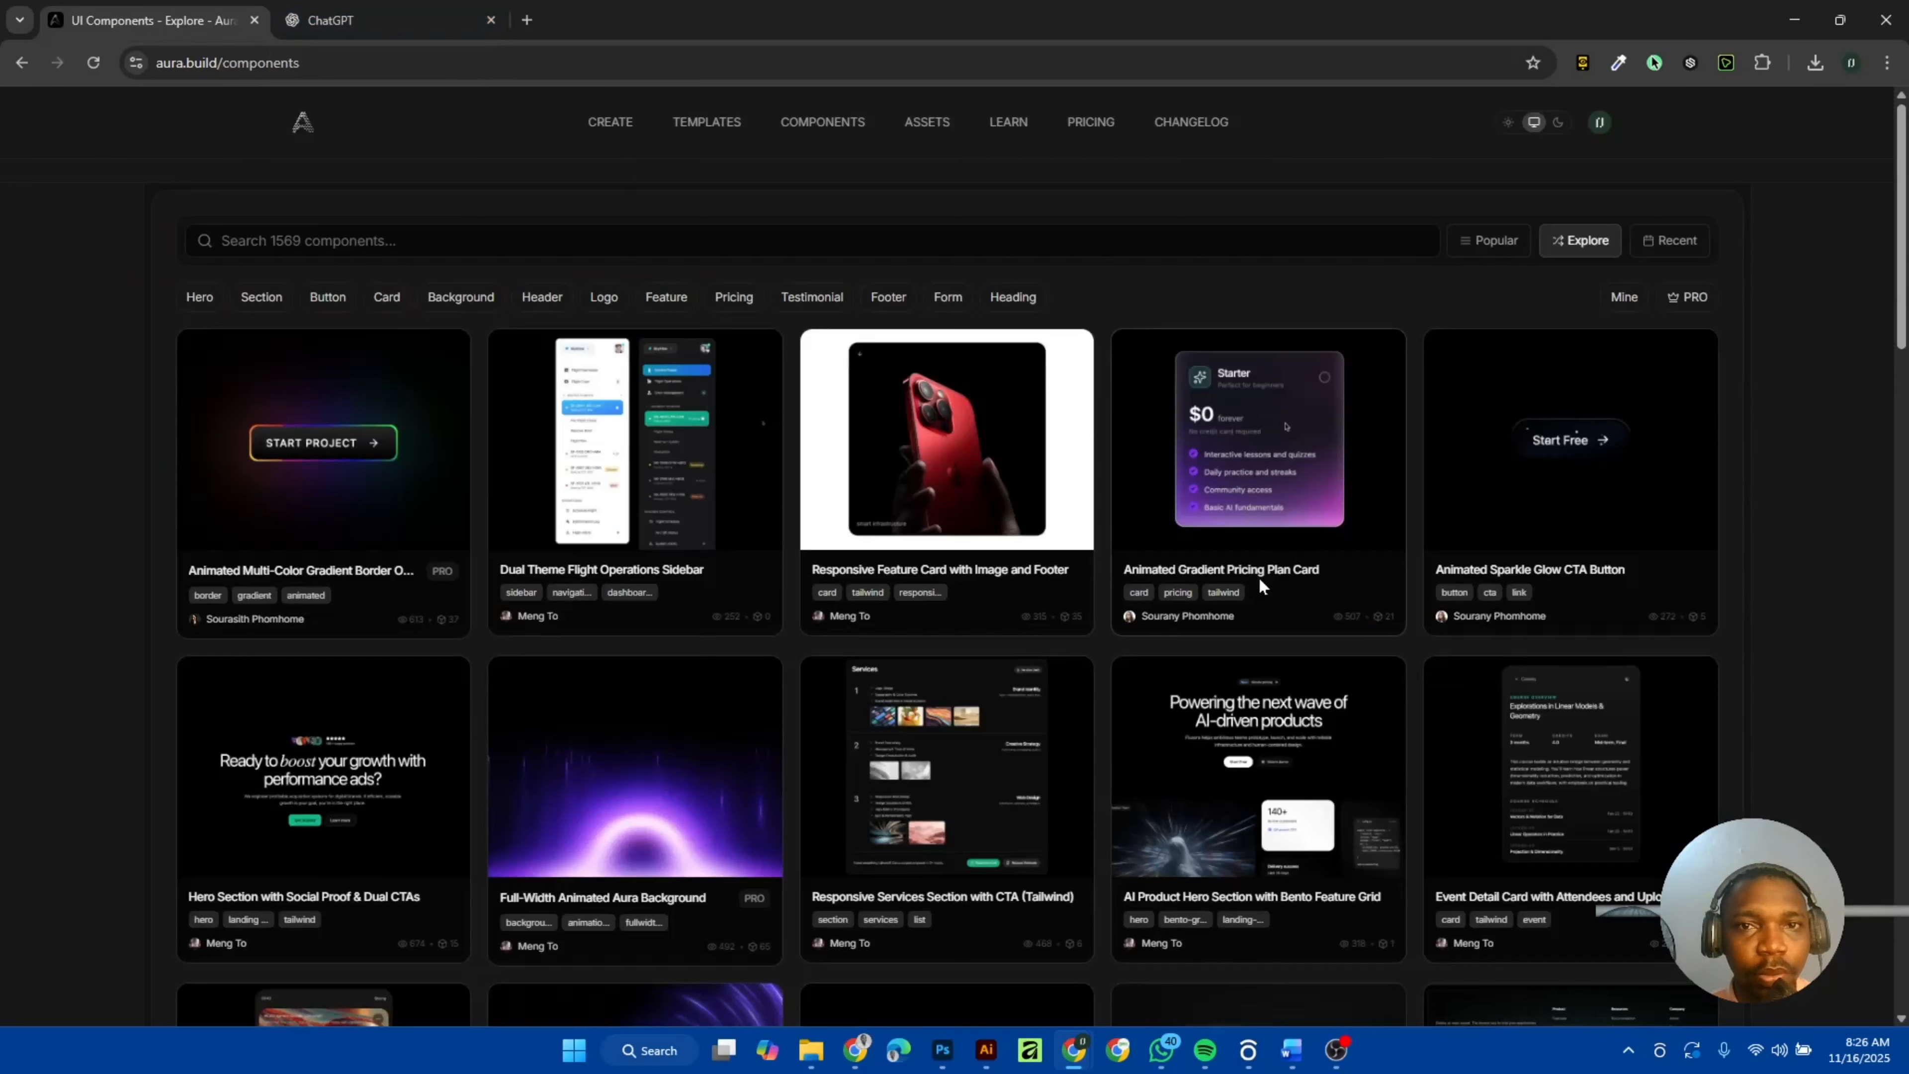
Inspect the code and preview of the Animated Full-Page Aura Background Overlay component, and close its page and the ChatGPT page.
scroll(1259, 576, down, 1)
scroll(1644, 237, up, 1)
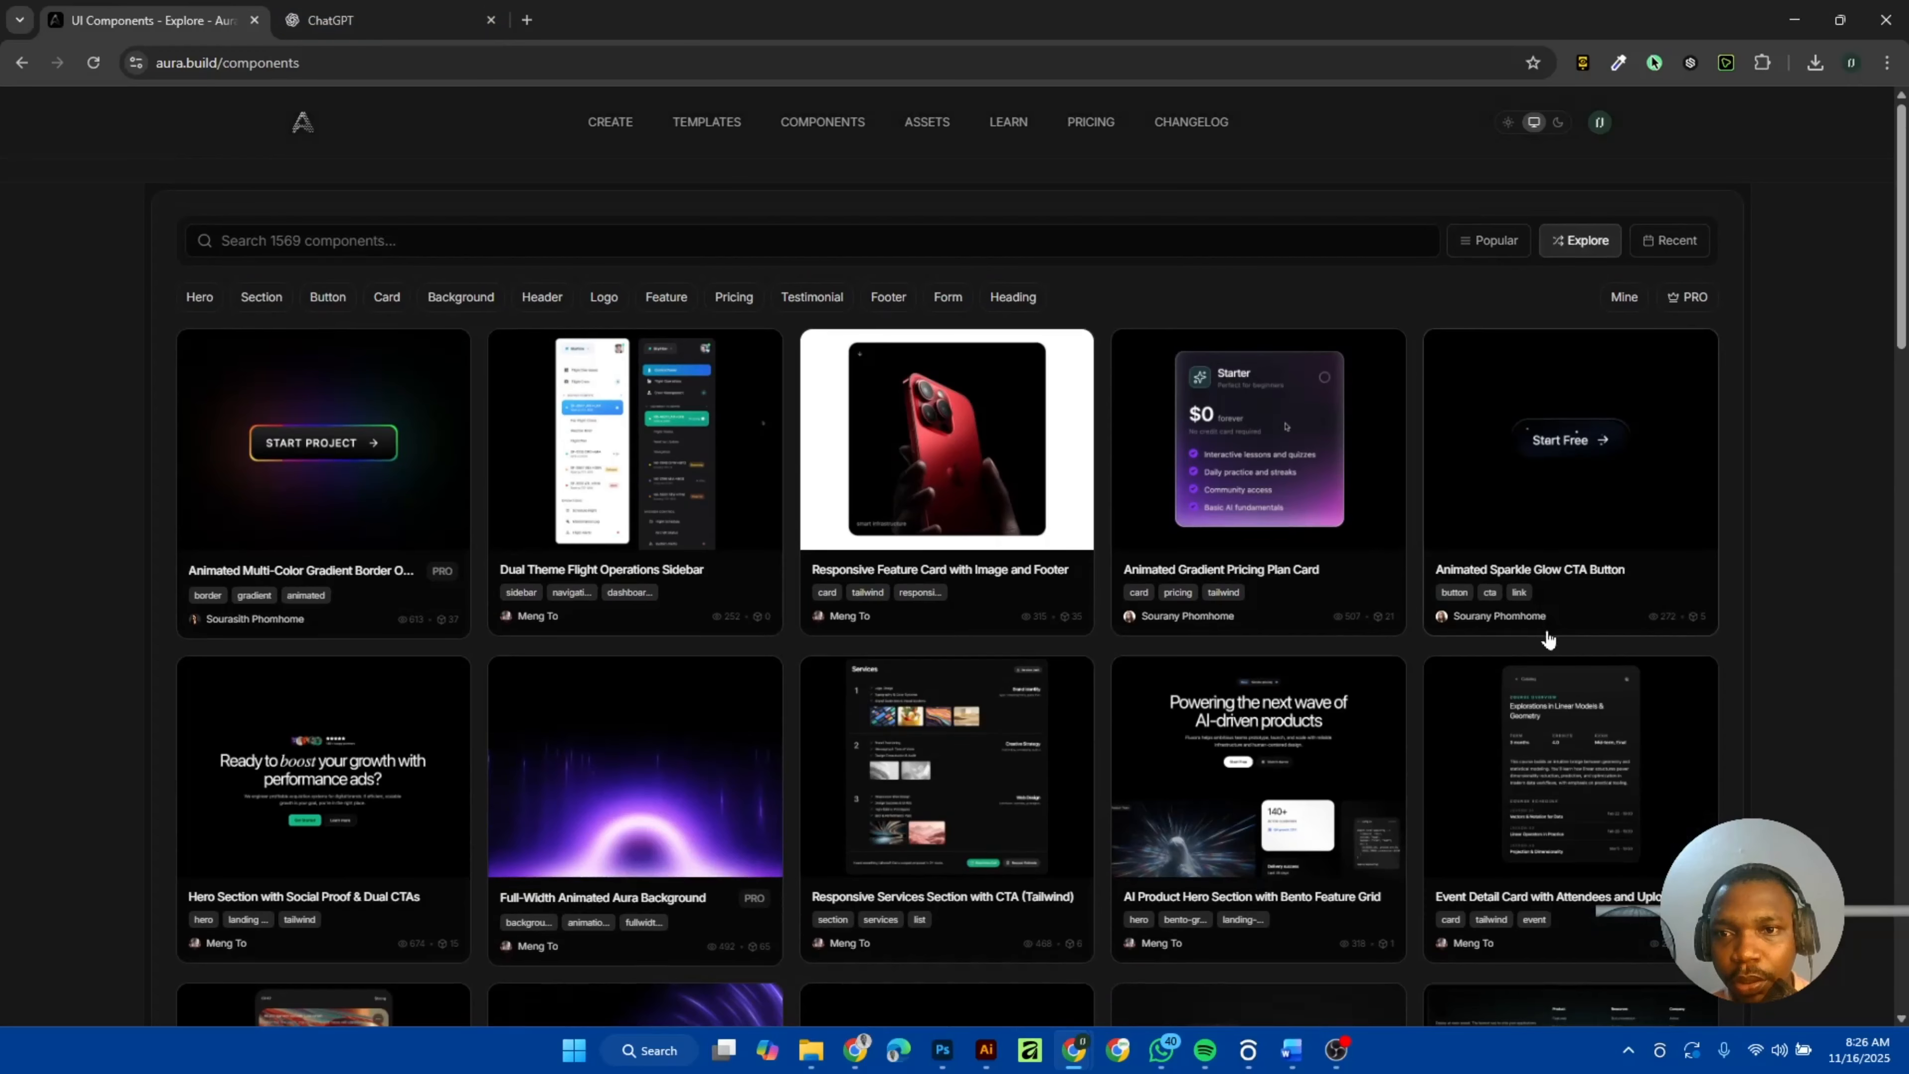
scroll(1547, 639, down, 5)
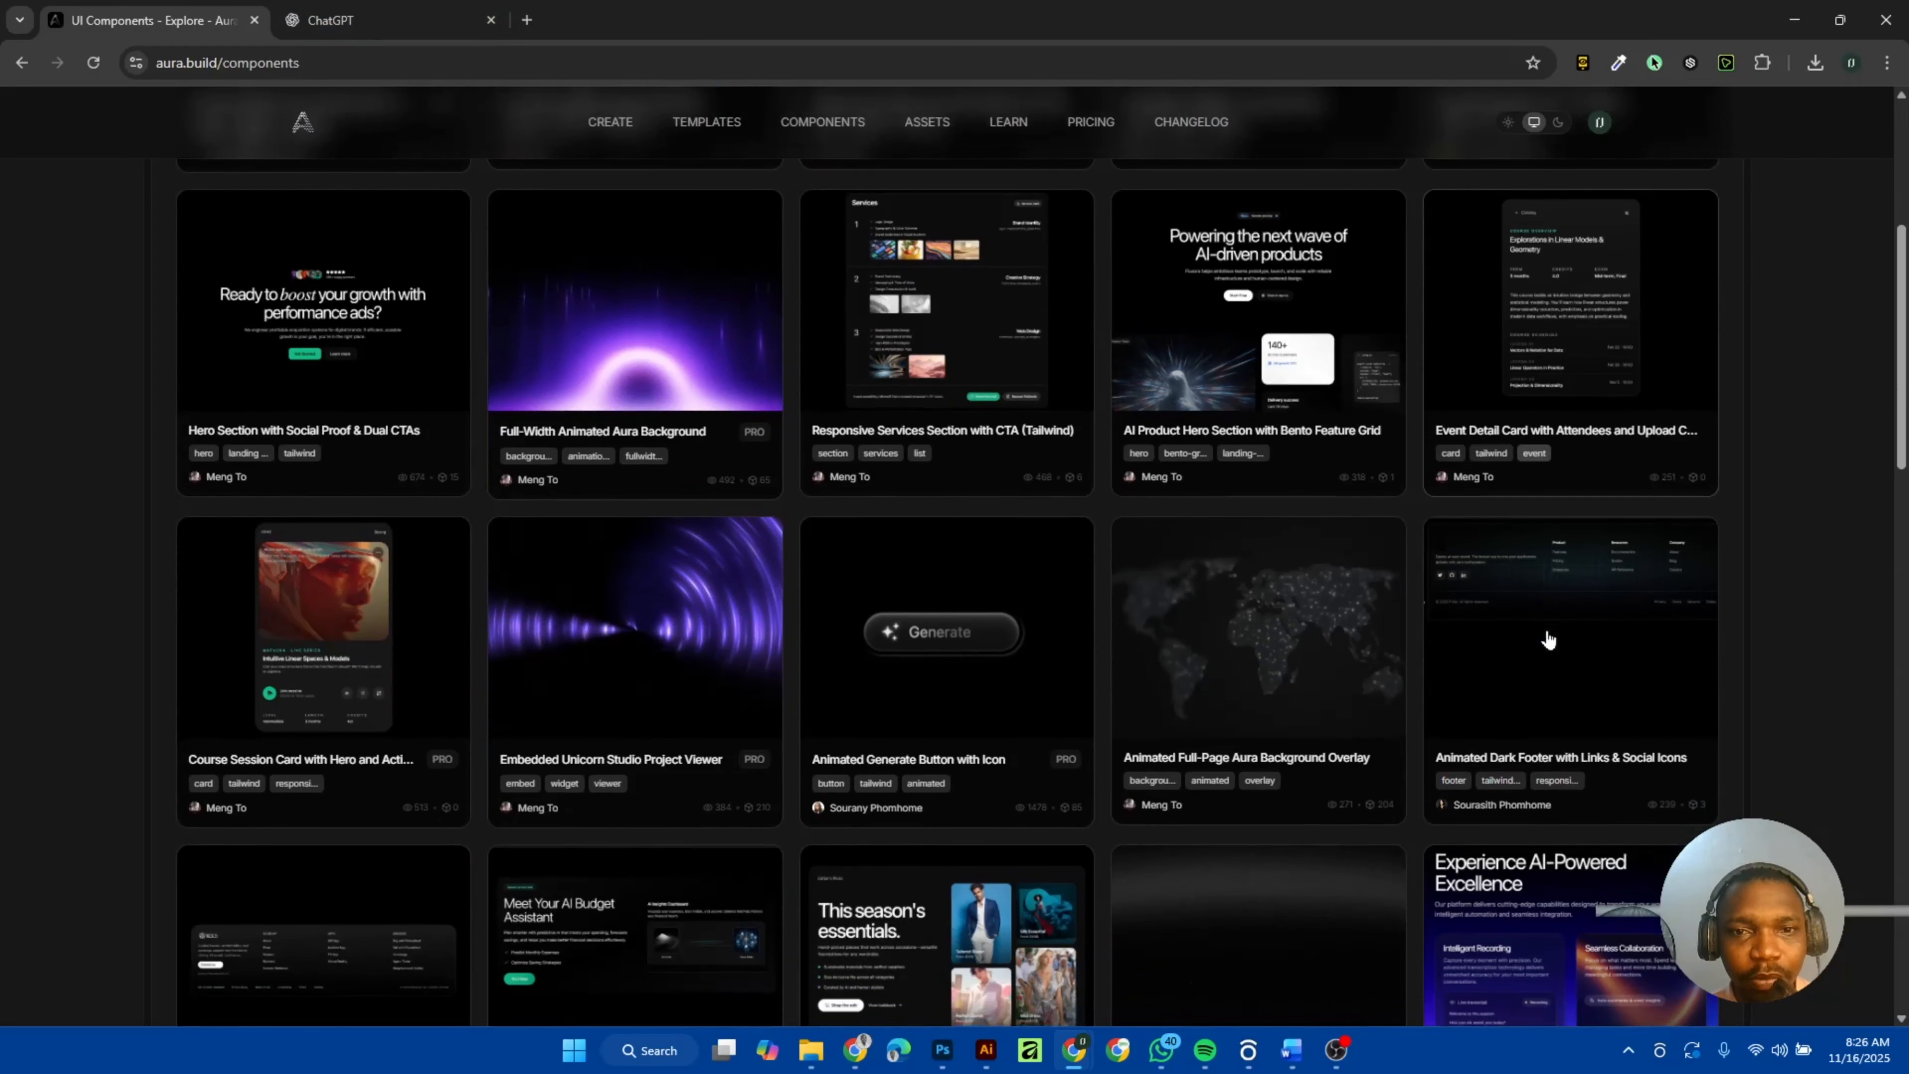
scroll(1547, 640, down, 1)
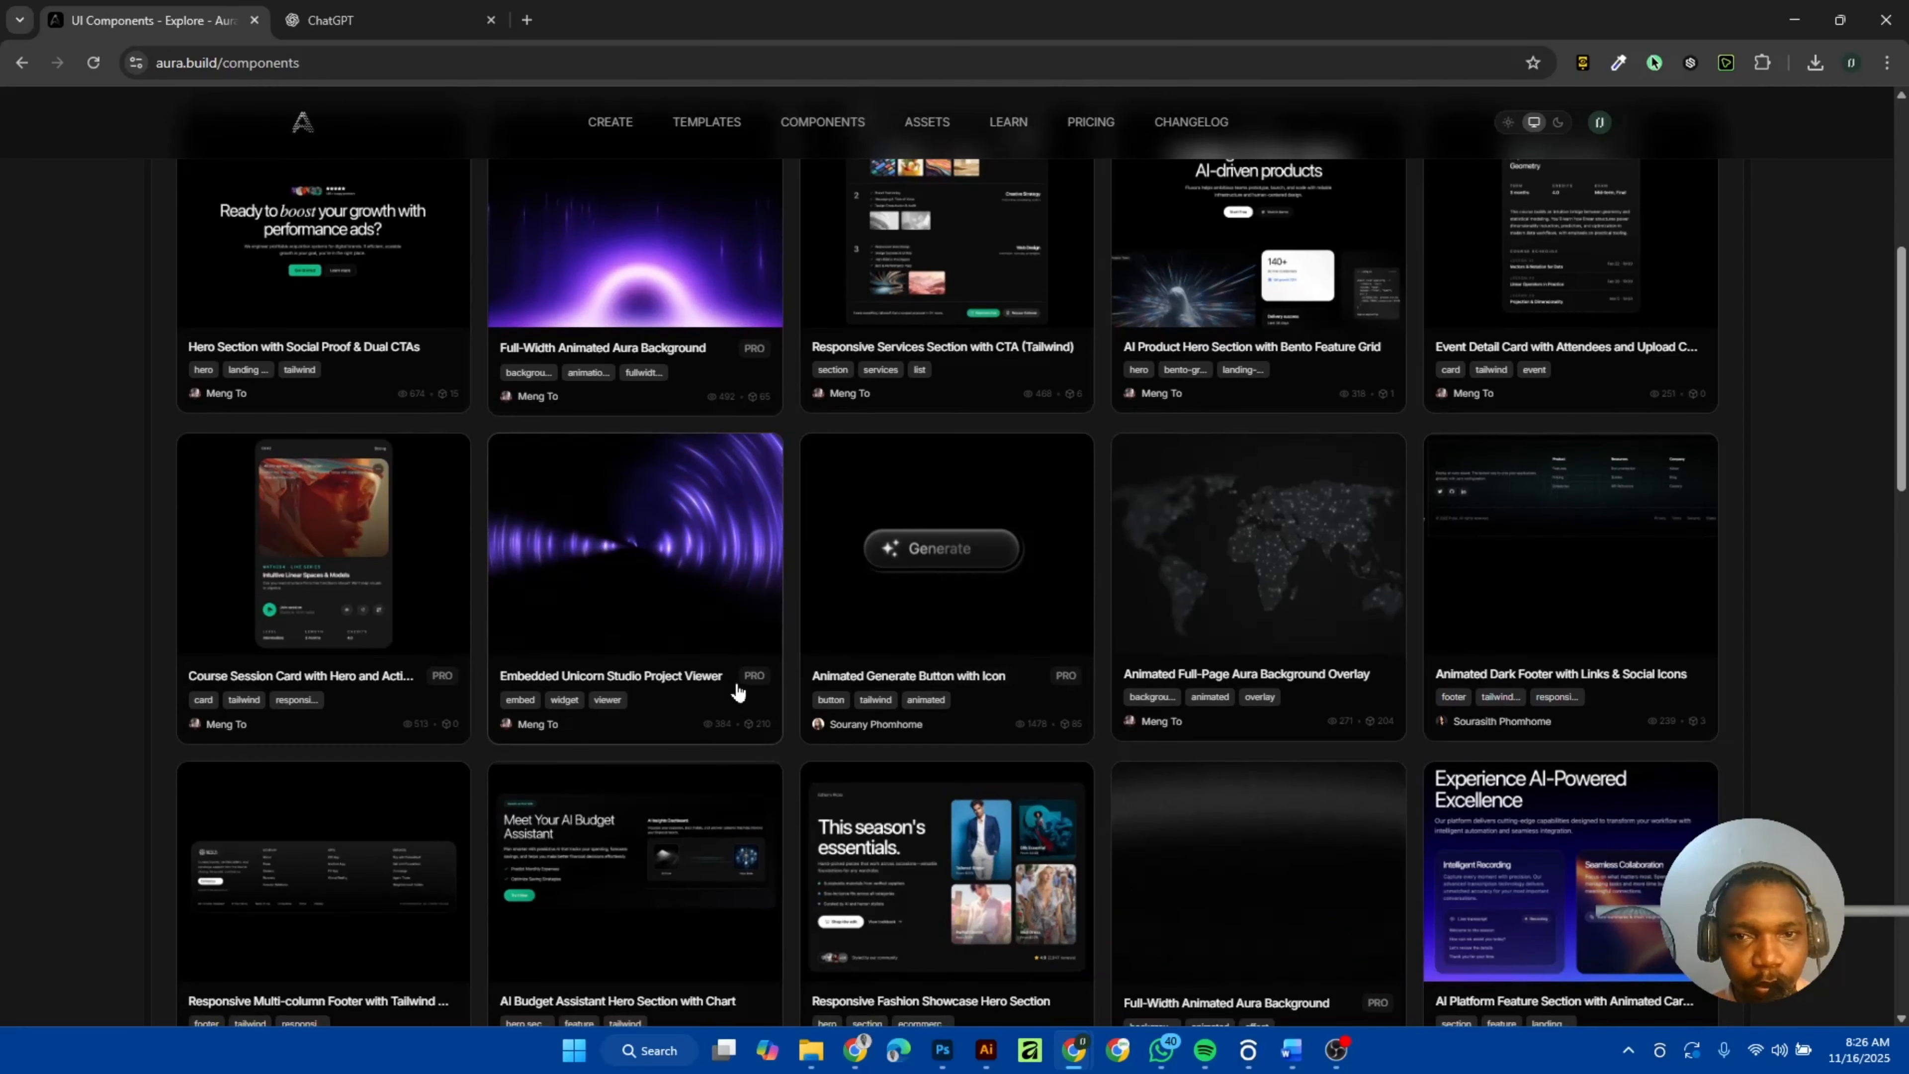
click(1314, 601)
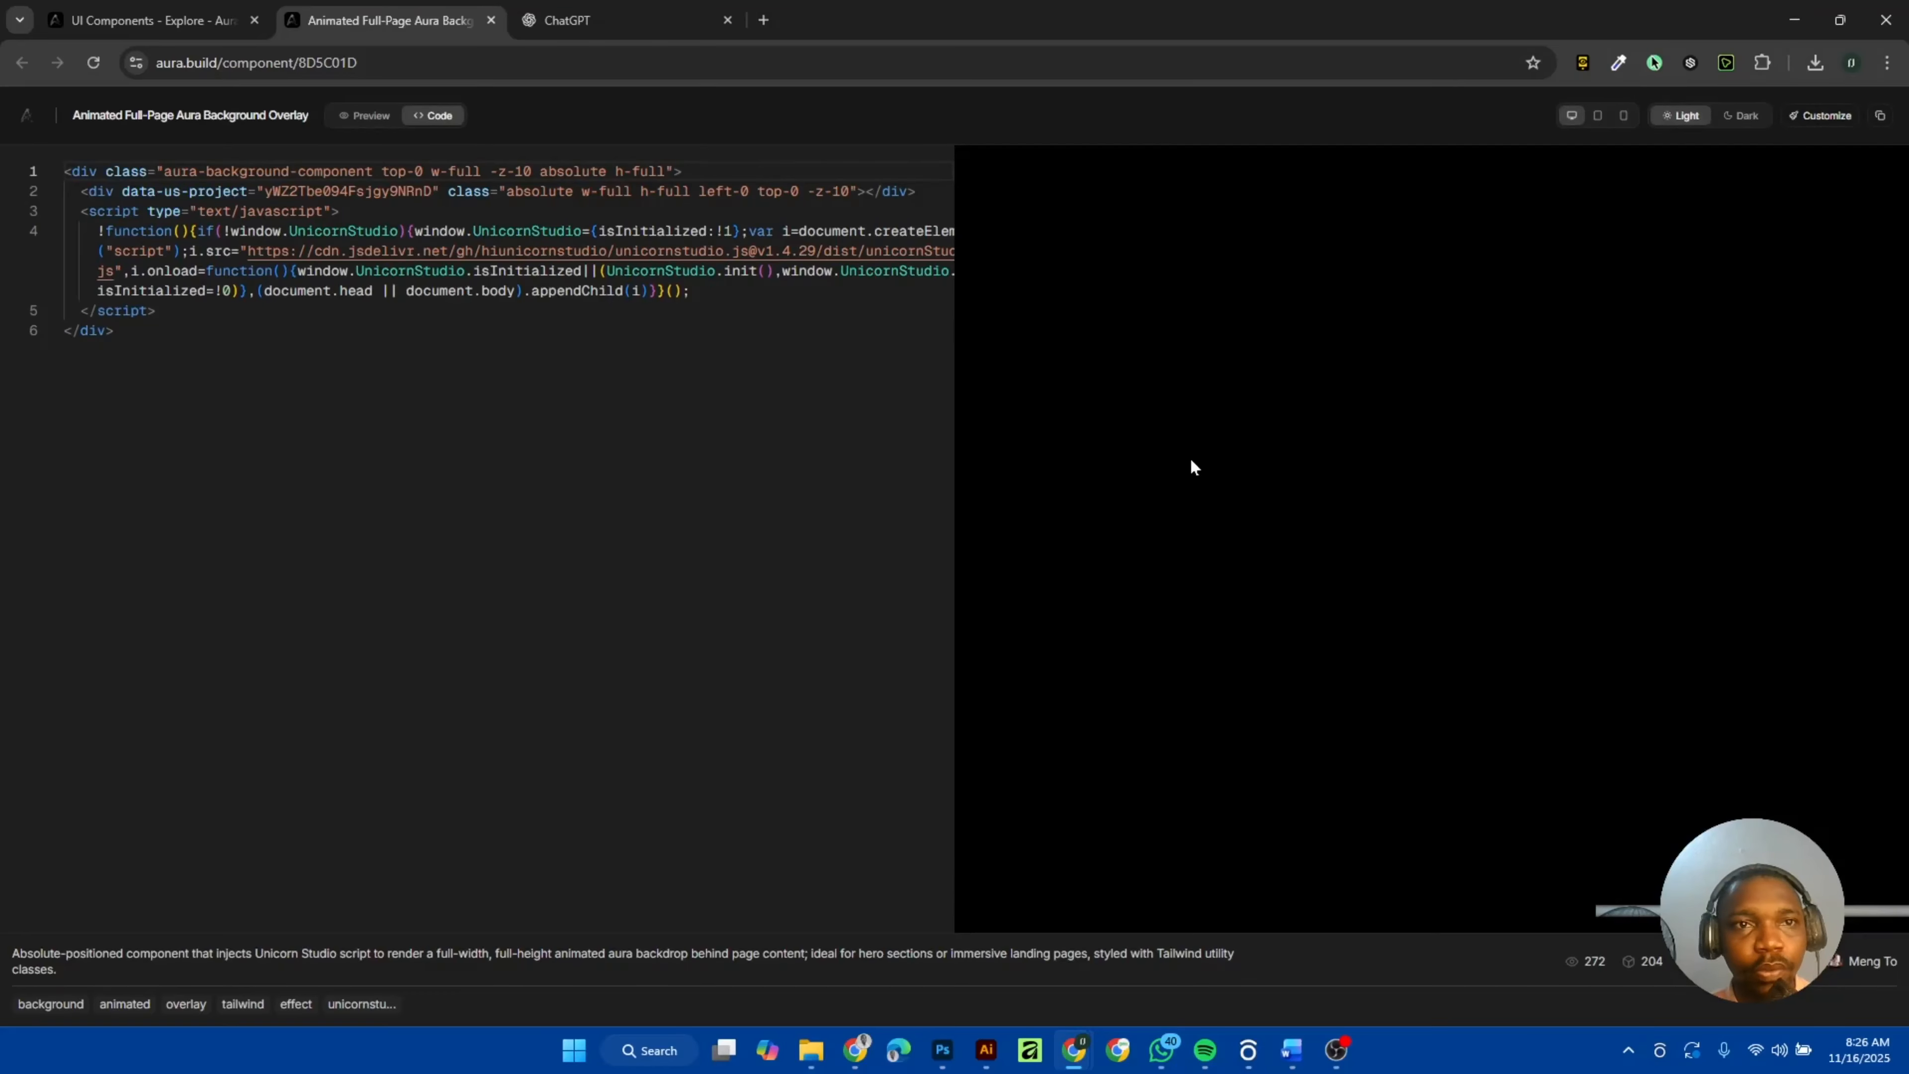
click(368, 119)
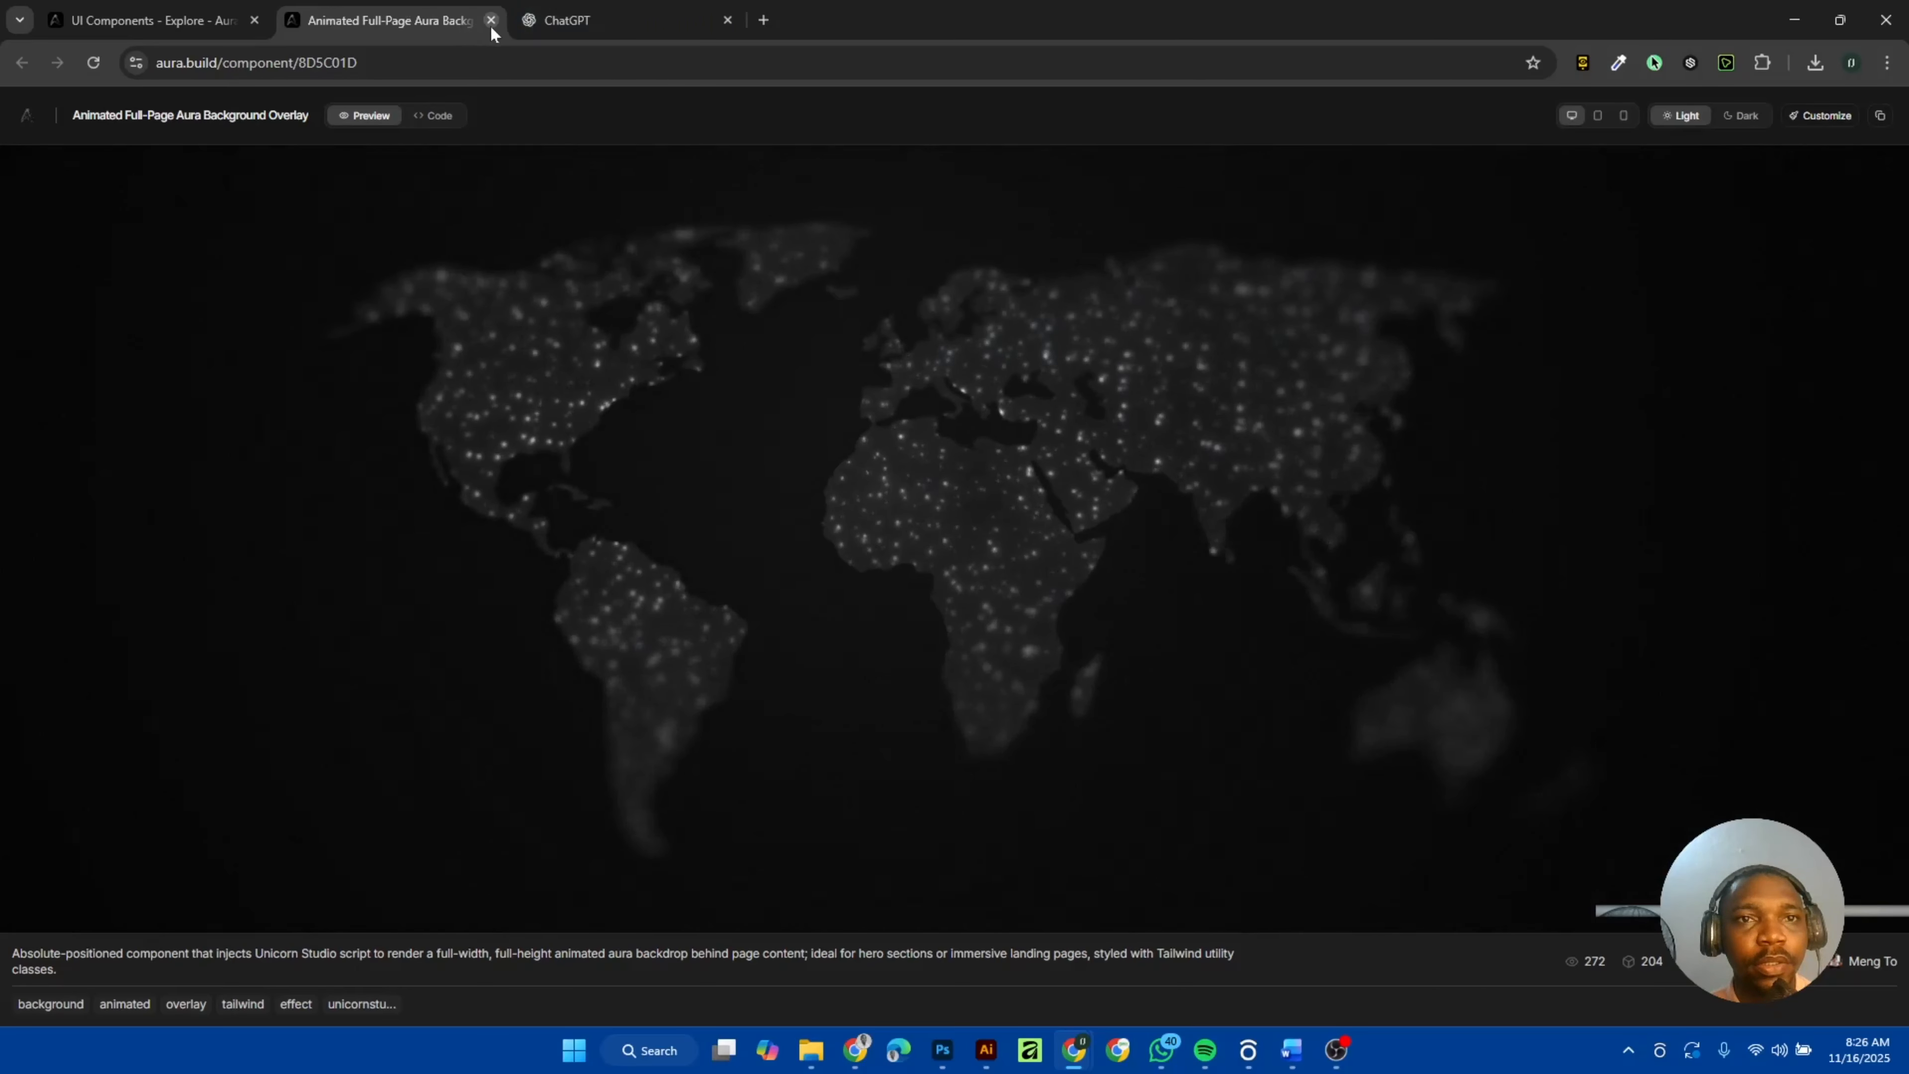
click(432, 118)
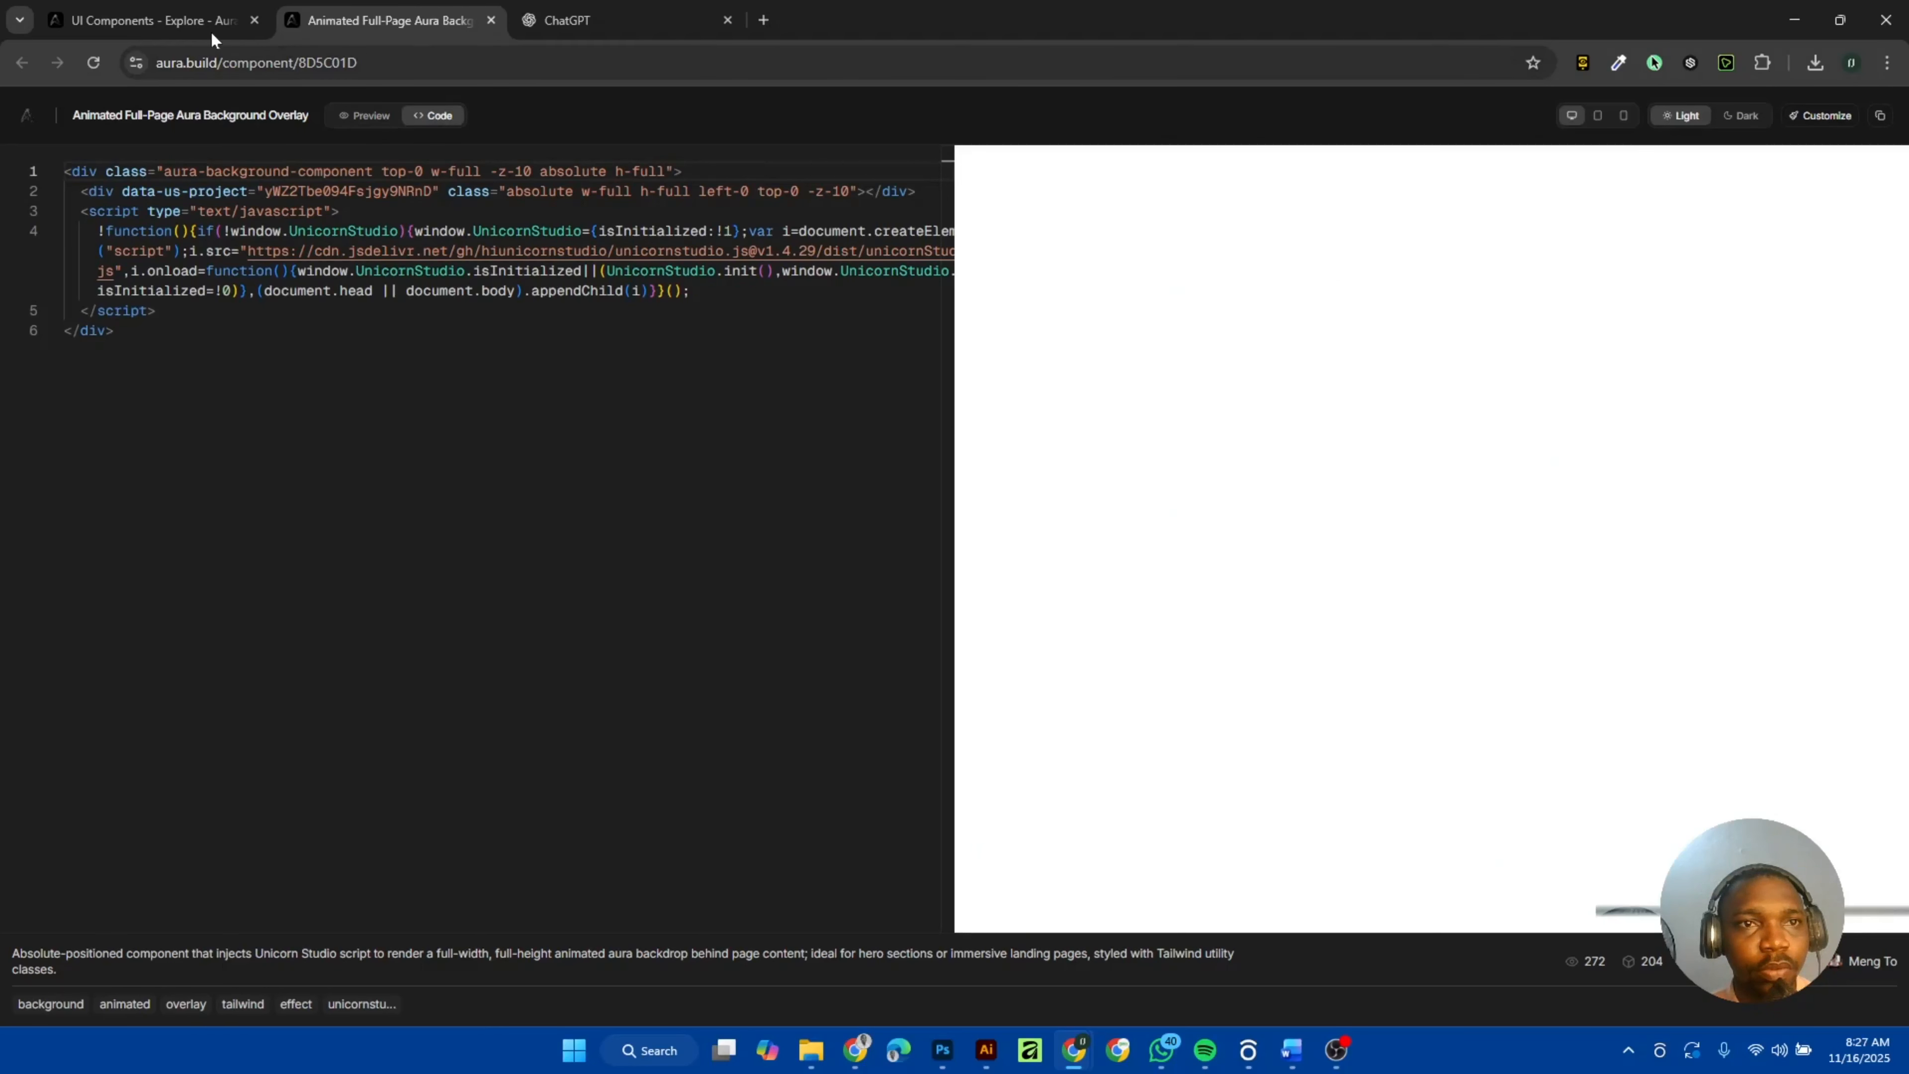
click(491, 20)
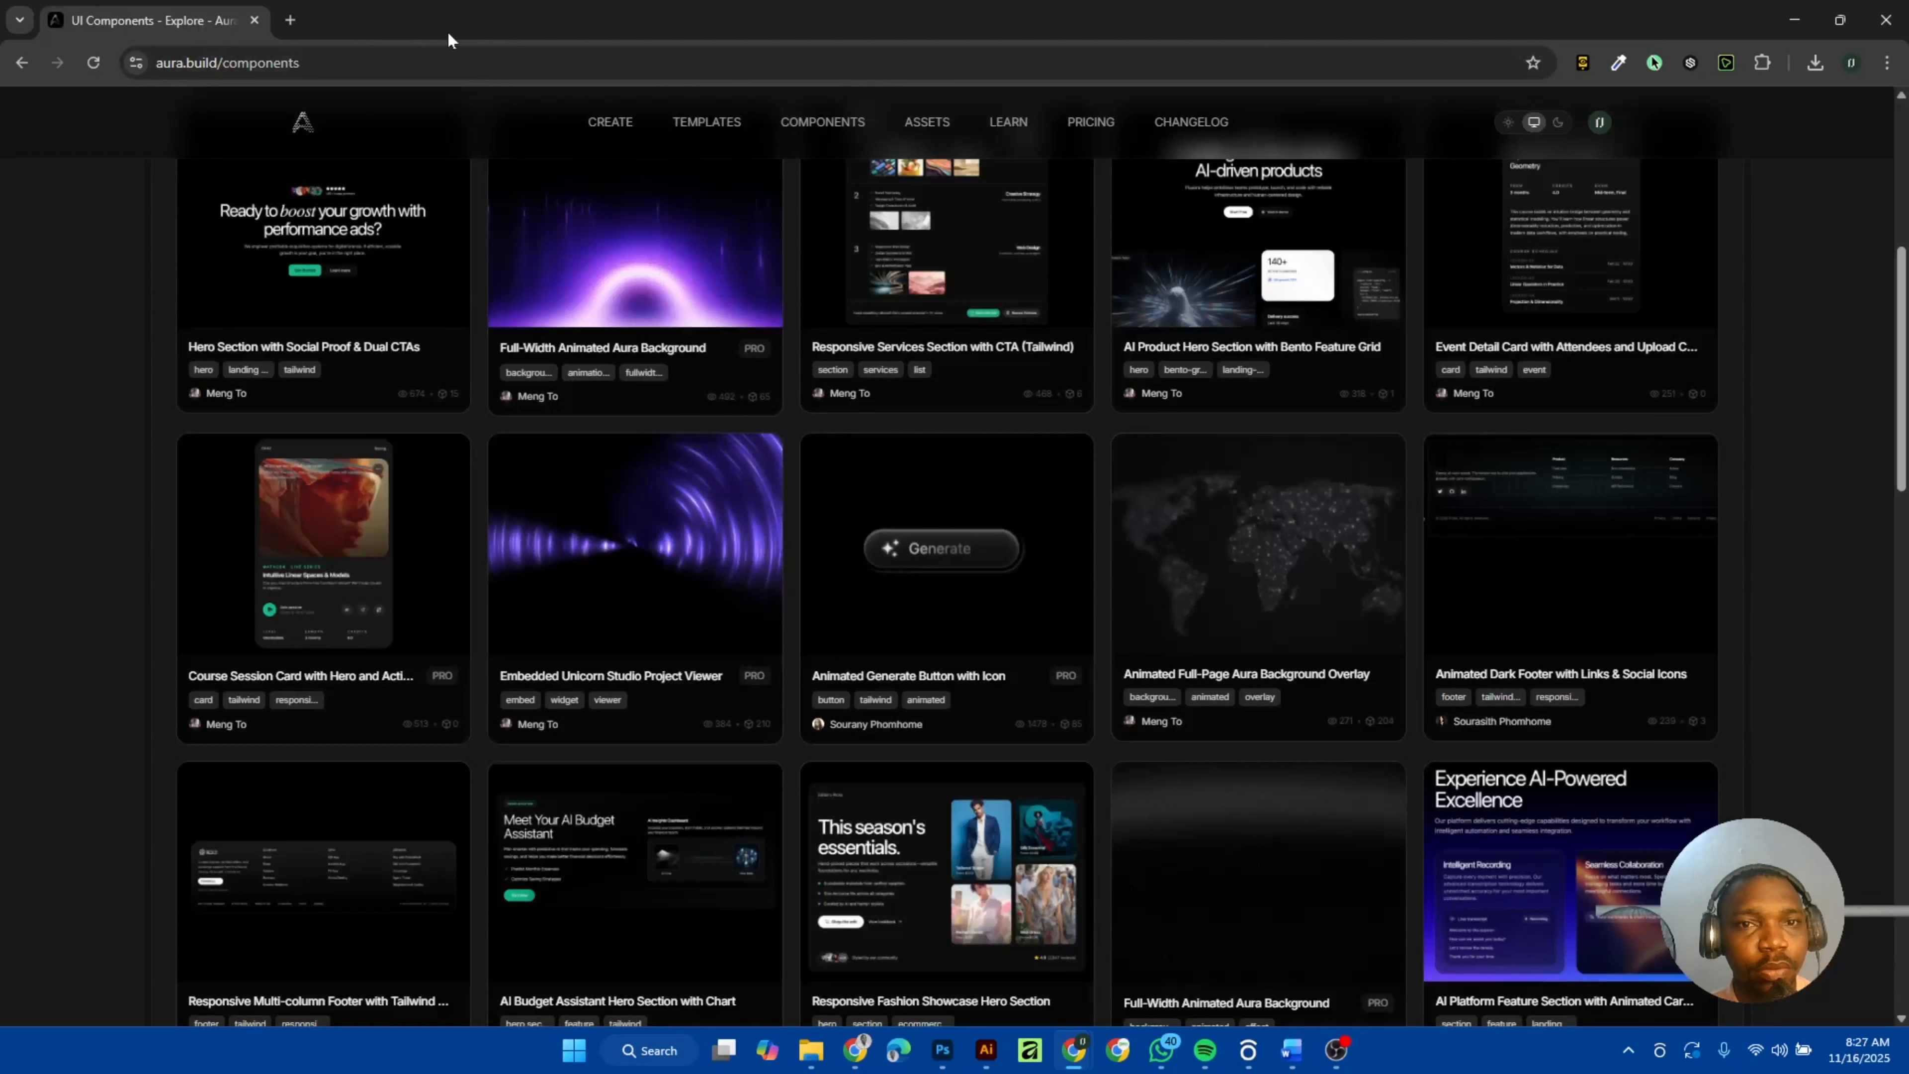
Examine the range of hero, feature, testimonial, button and background designs in the component library, and return to its beginning.
scroll(888, 430, down, 2)
scroll(888, 430, up, 3)
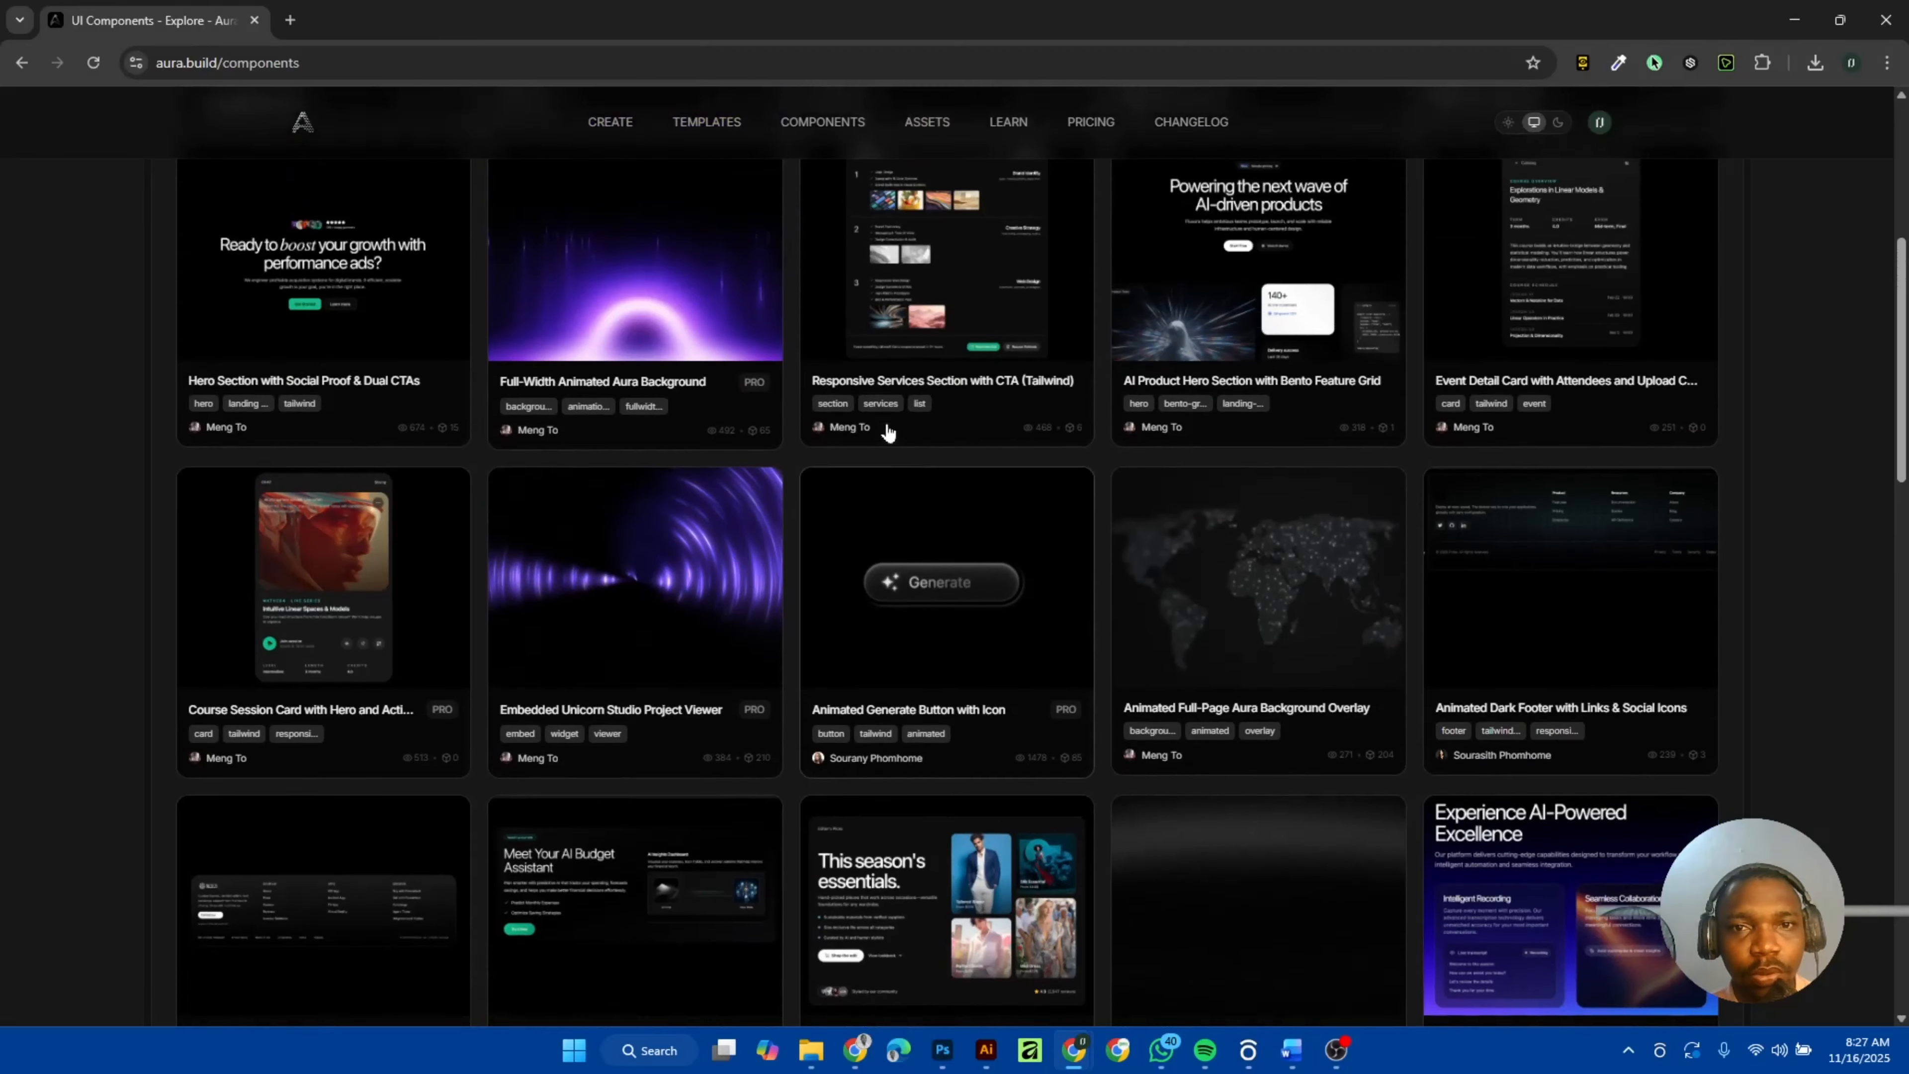
scroll(888, 430, up, 6)
scroll(887, 430, down, 12)
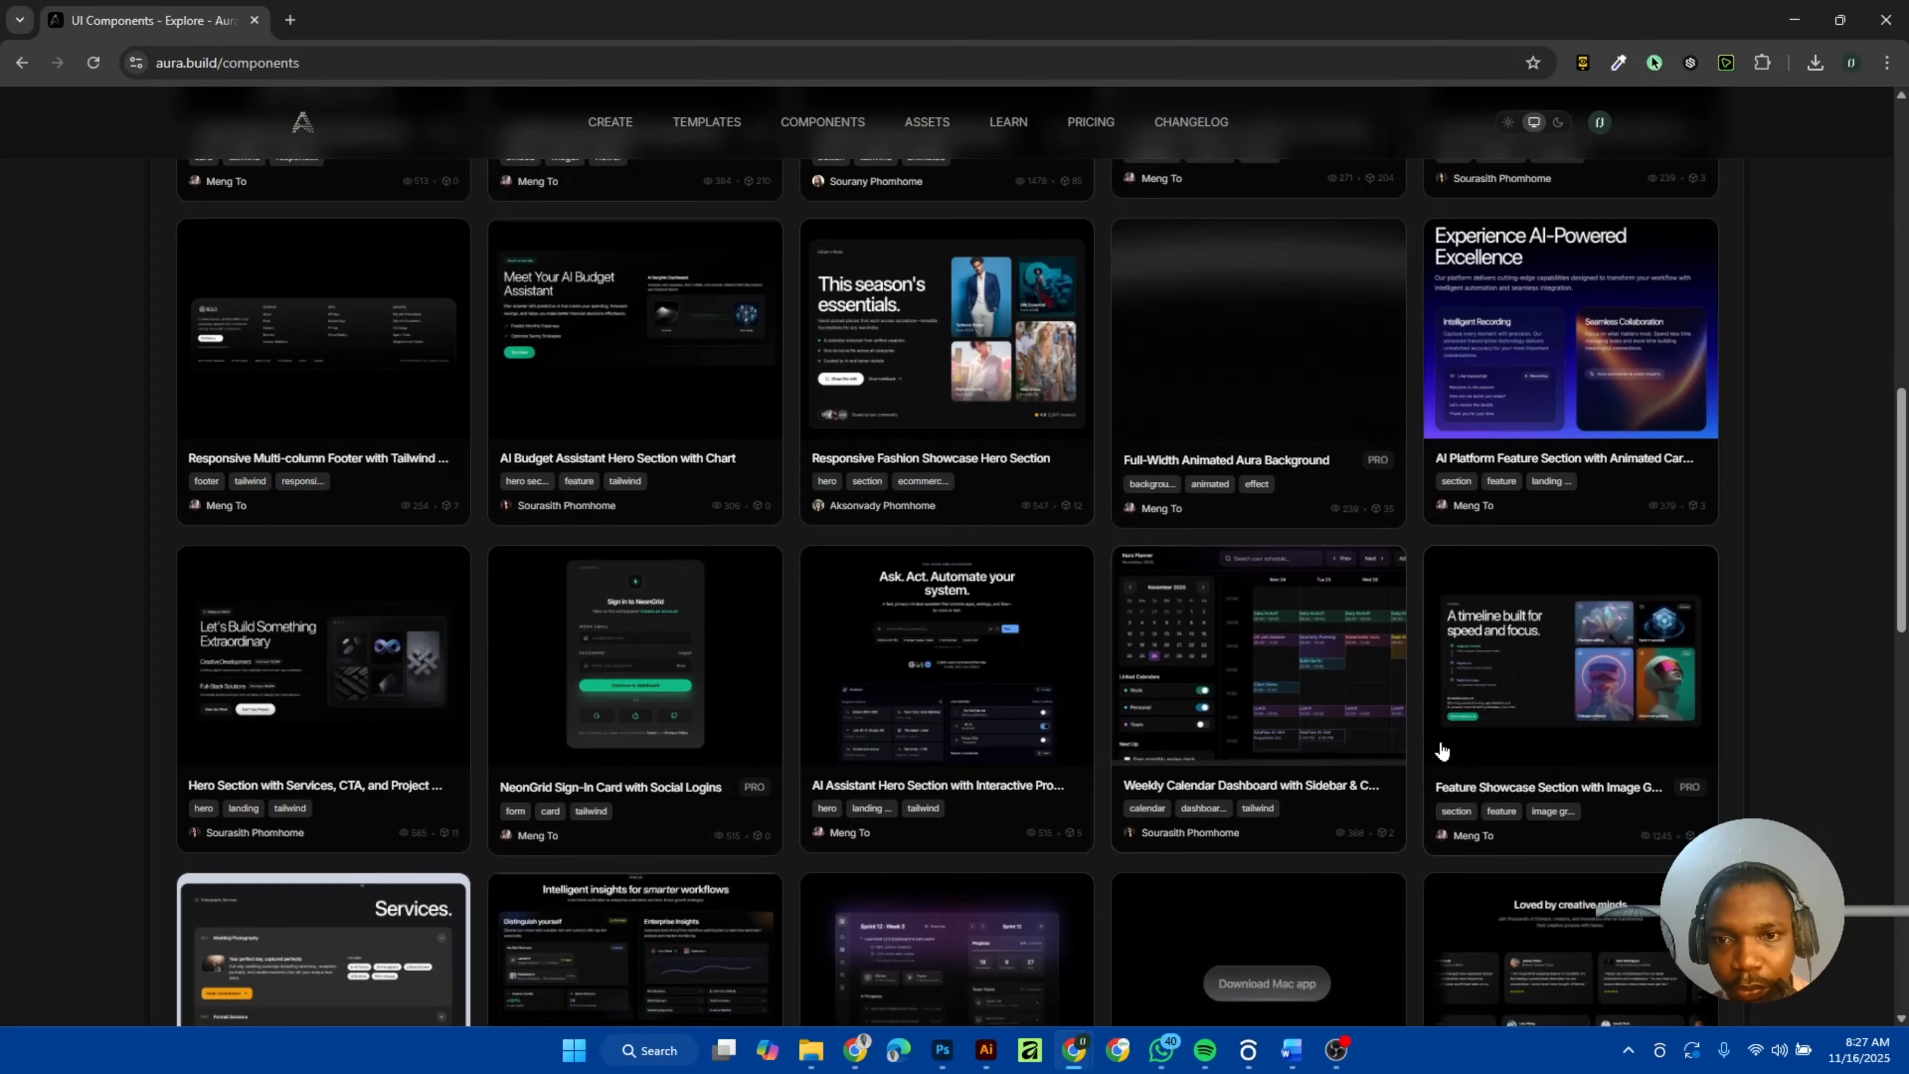
scroll(1043, 804, down, 1)
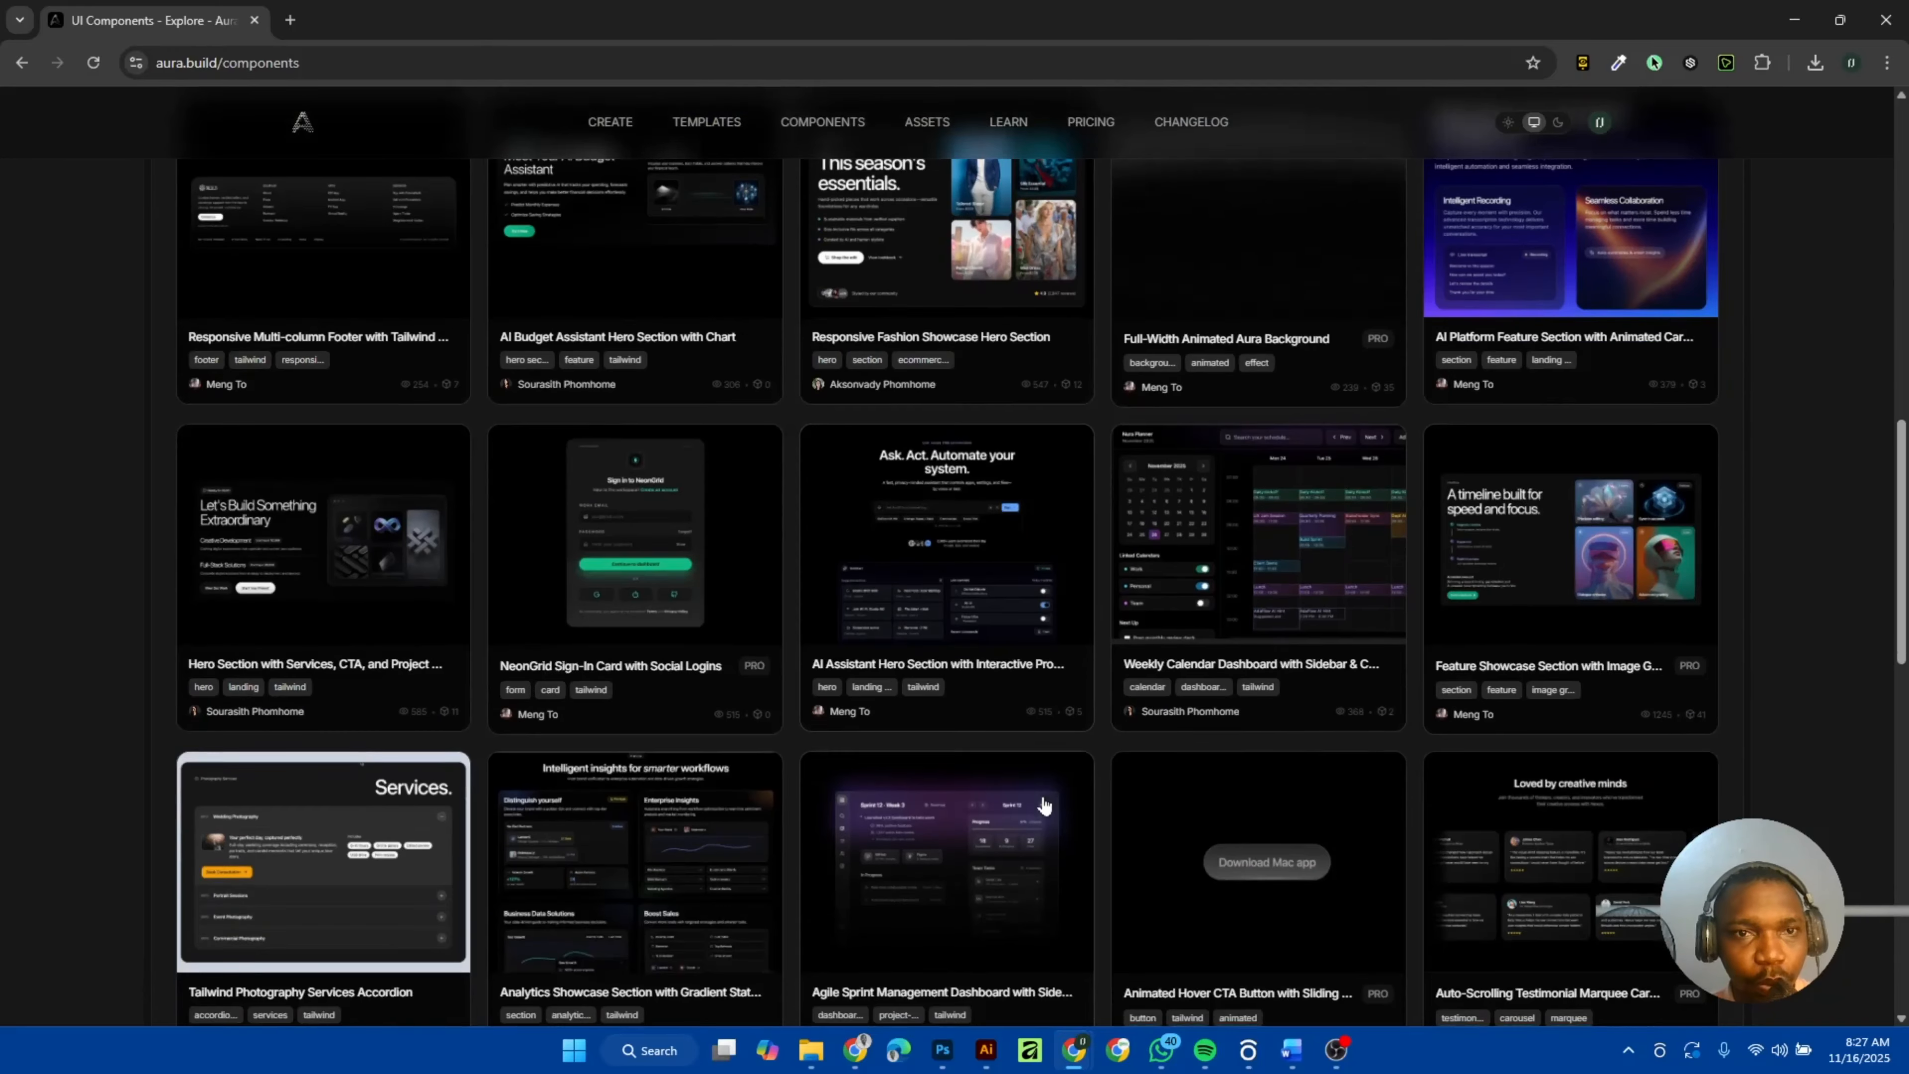
scroll(1043, 805, down, 4)
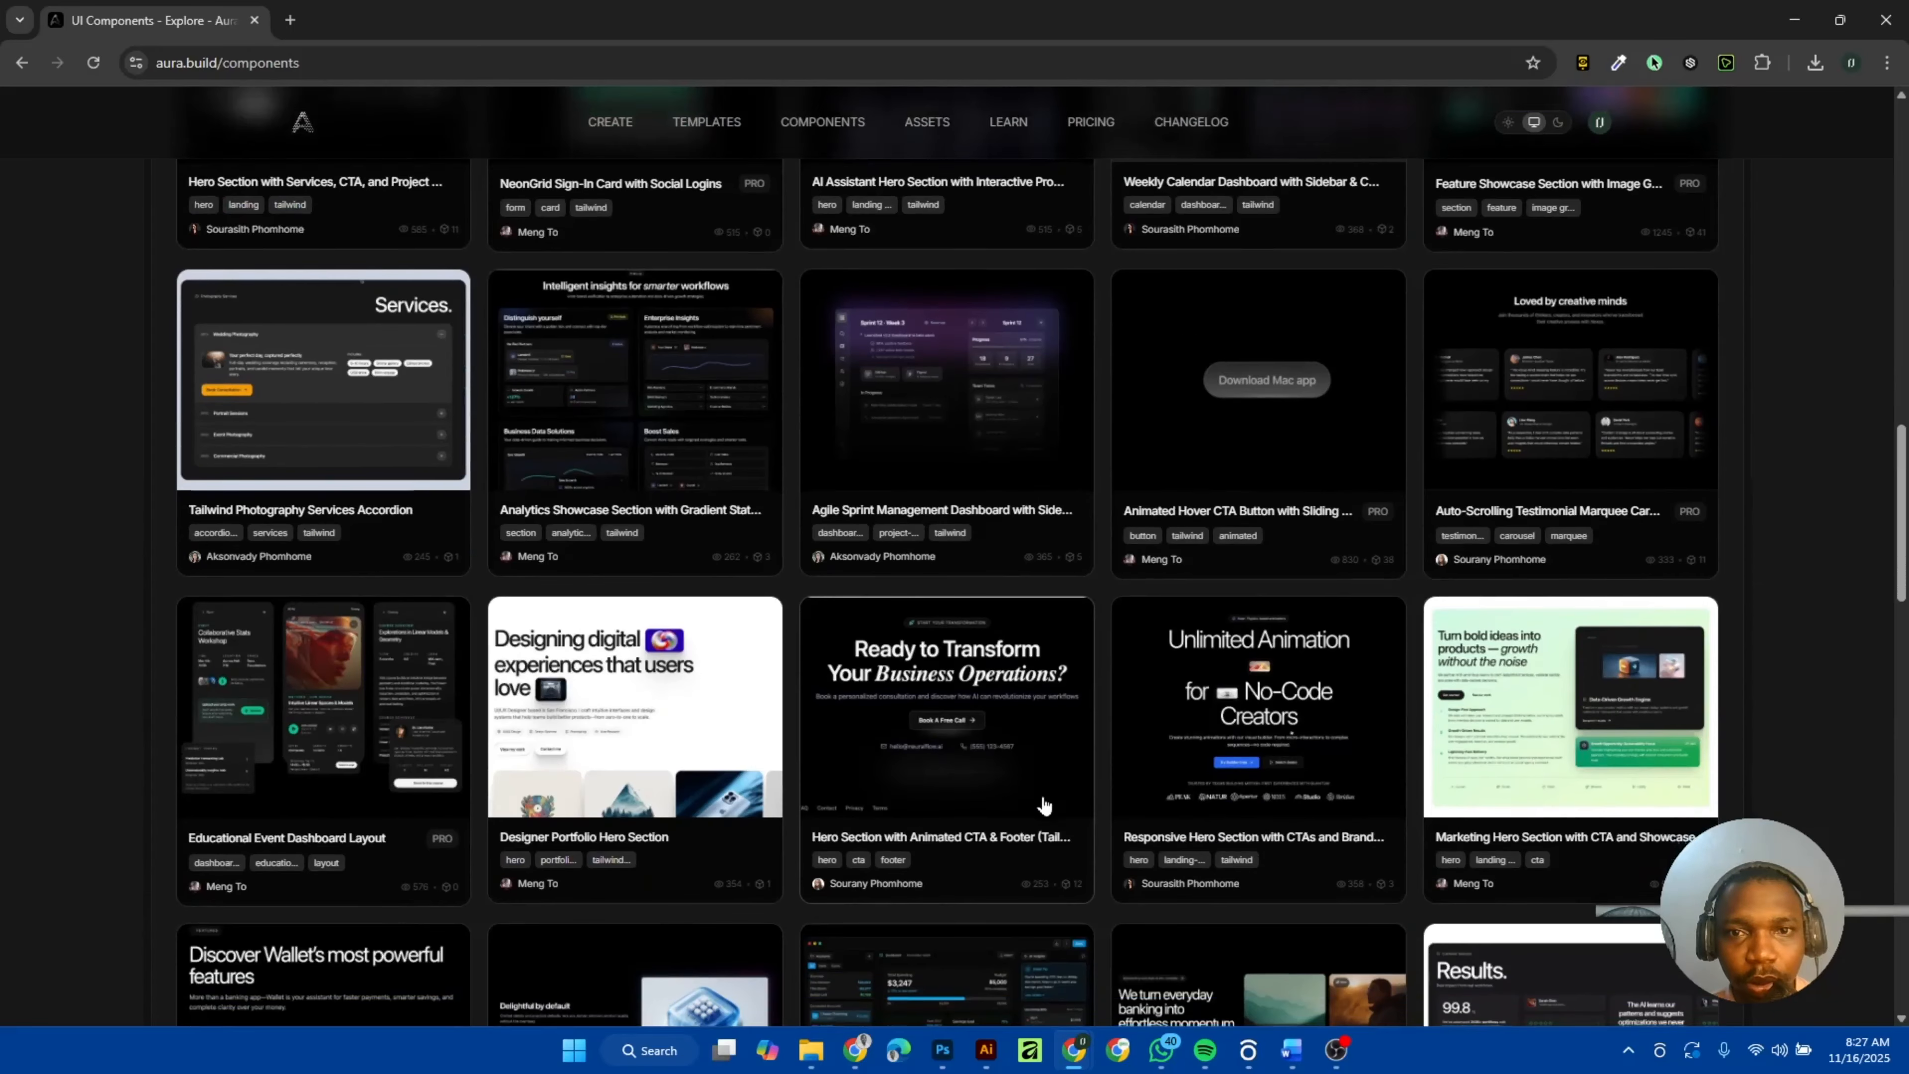
scroll(1043, 804, down, 3)
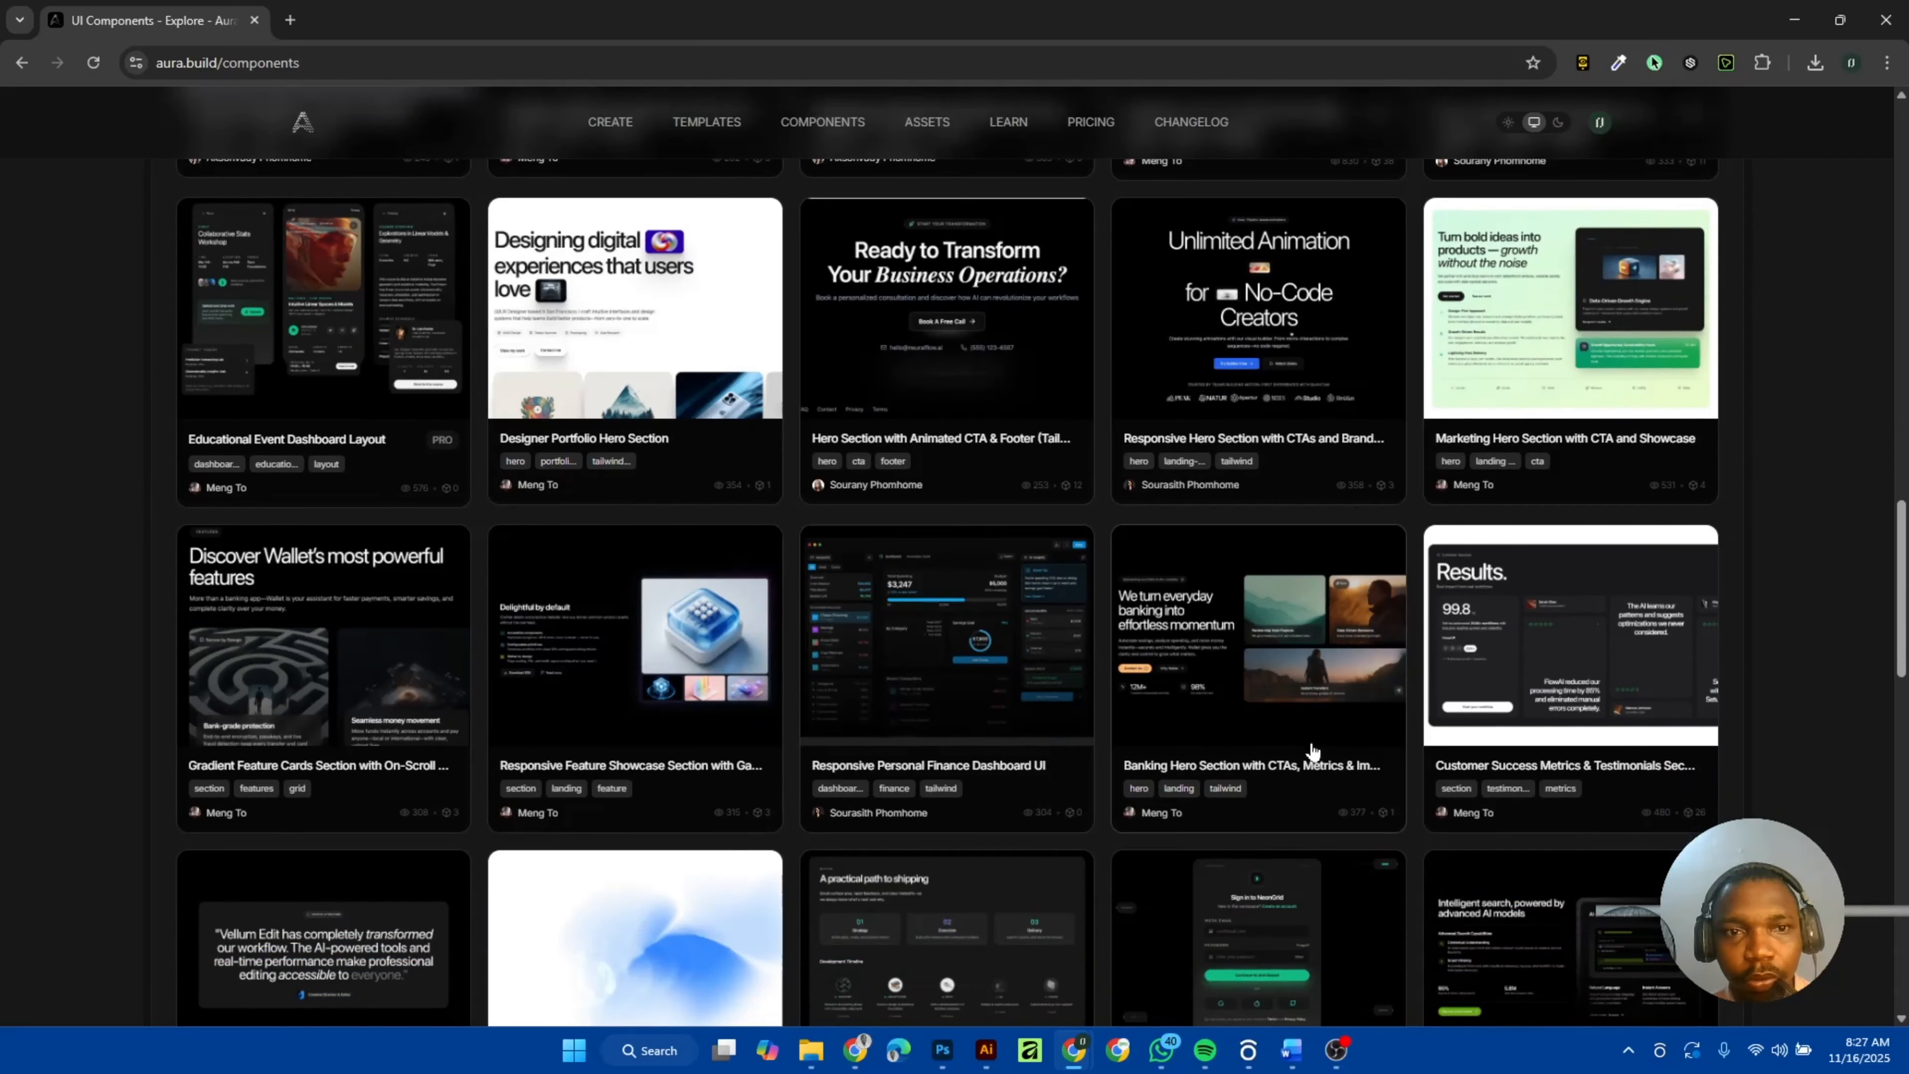
scroll(1312, 750, down, 7)
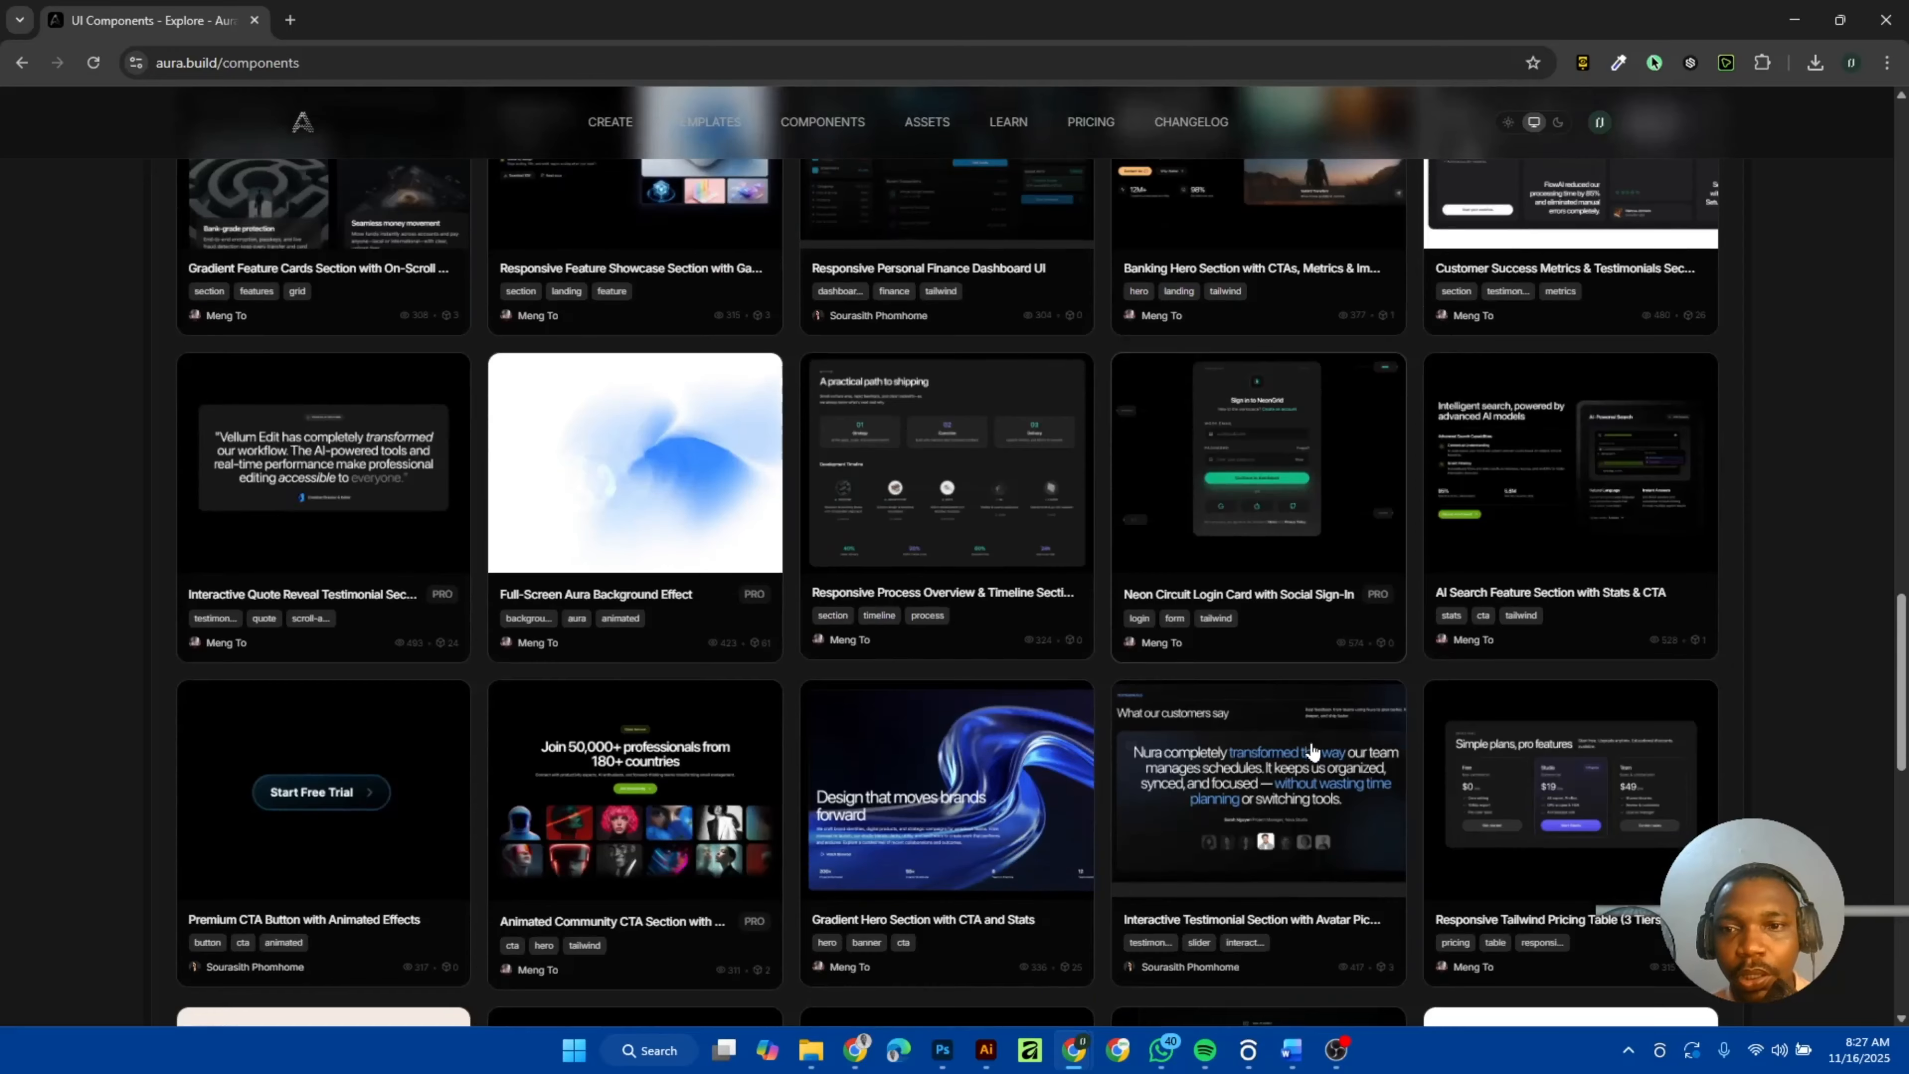
scroll(1311, 750, up, 1)
scroll(1311, 749, down, 5)
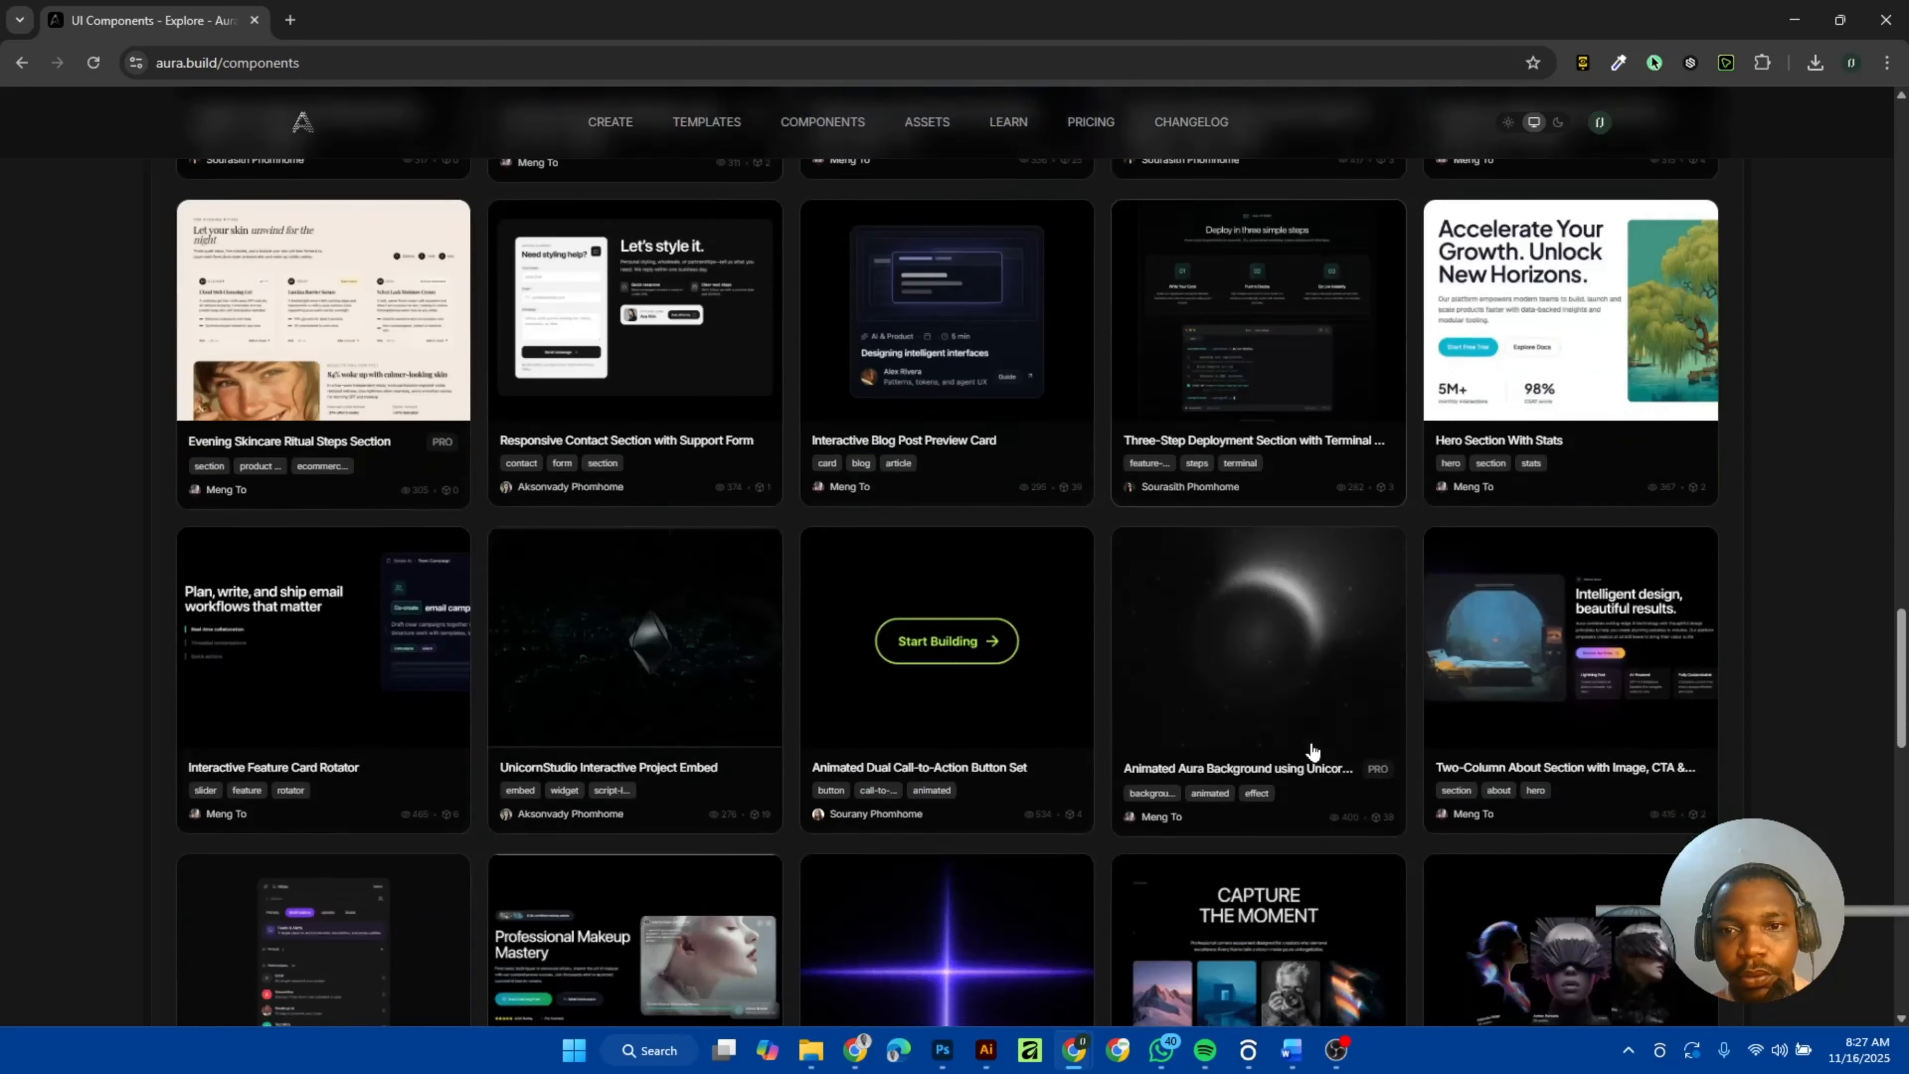
scroll(1311, 750, up, 6)
scroll(1312, 750, up, 15)
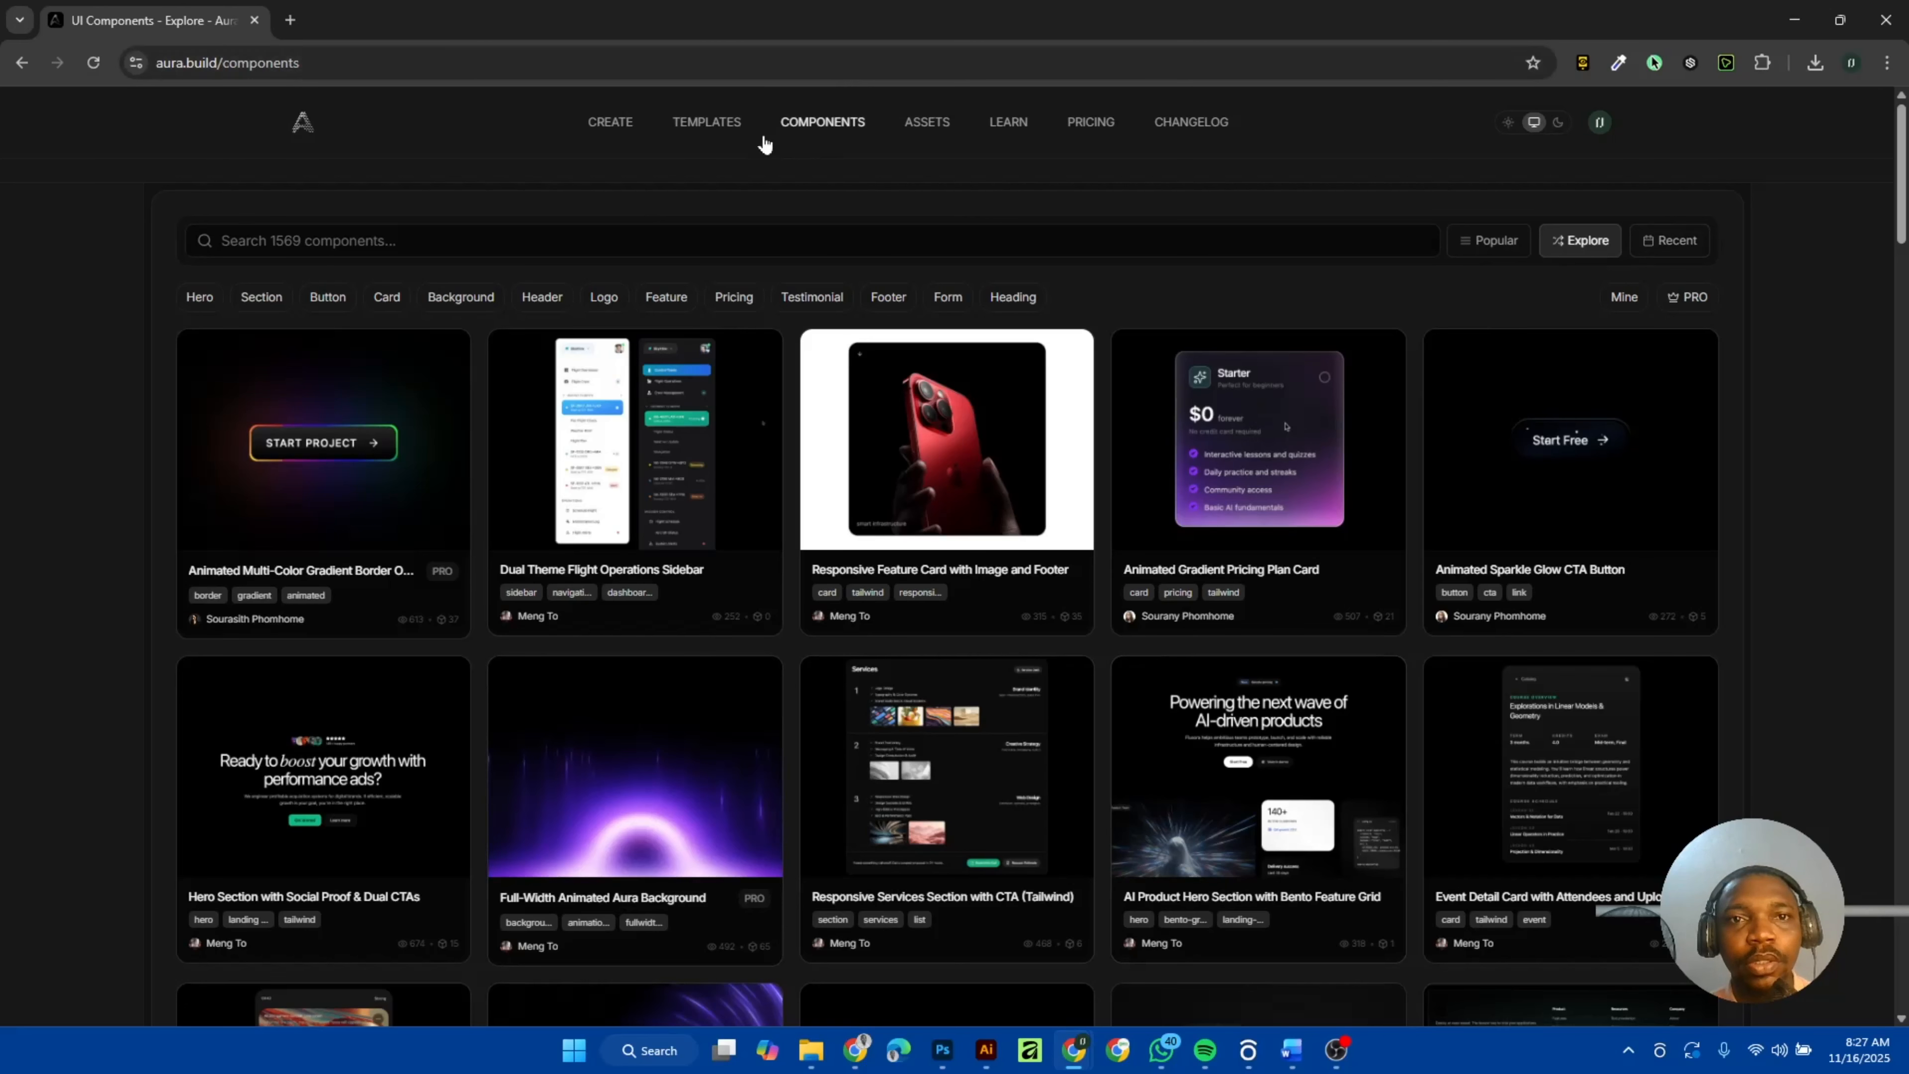
Look over Aura's stock assets library and the introduction of its learning documentation.
click(928, 137)
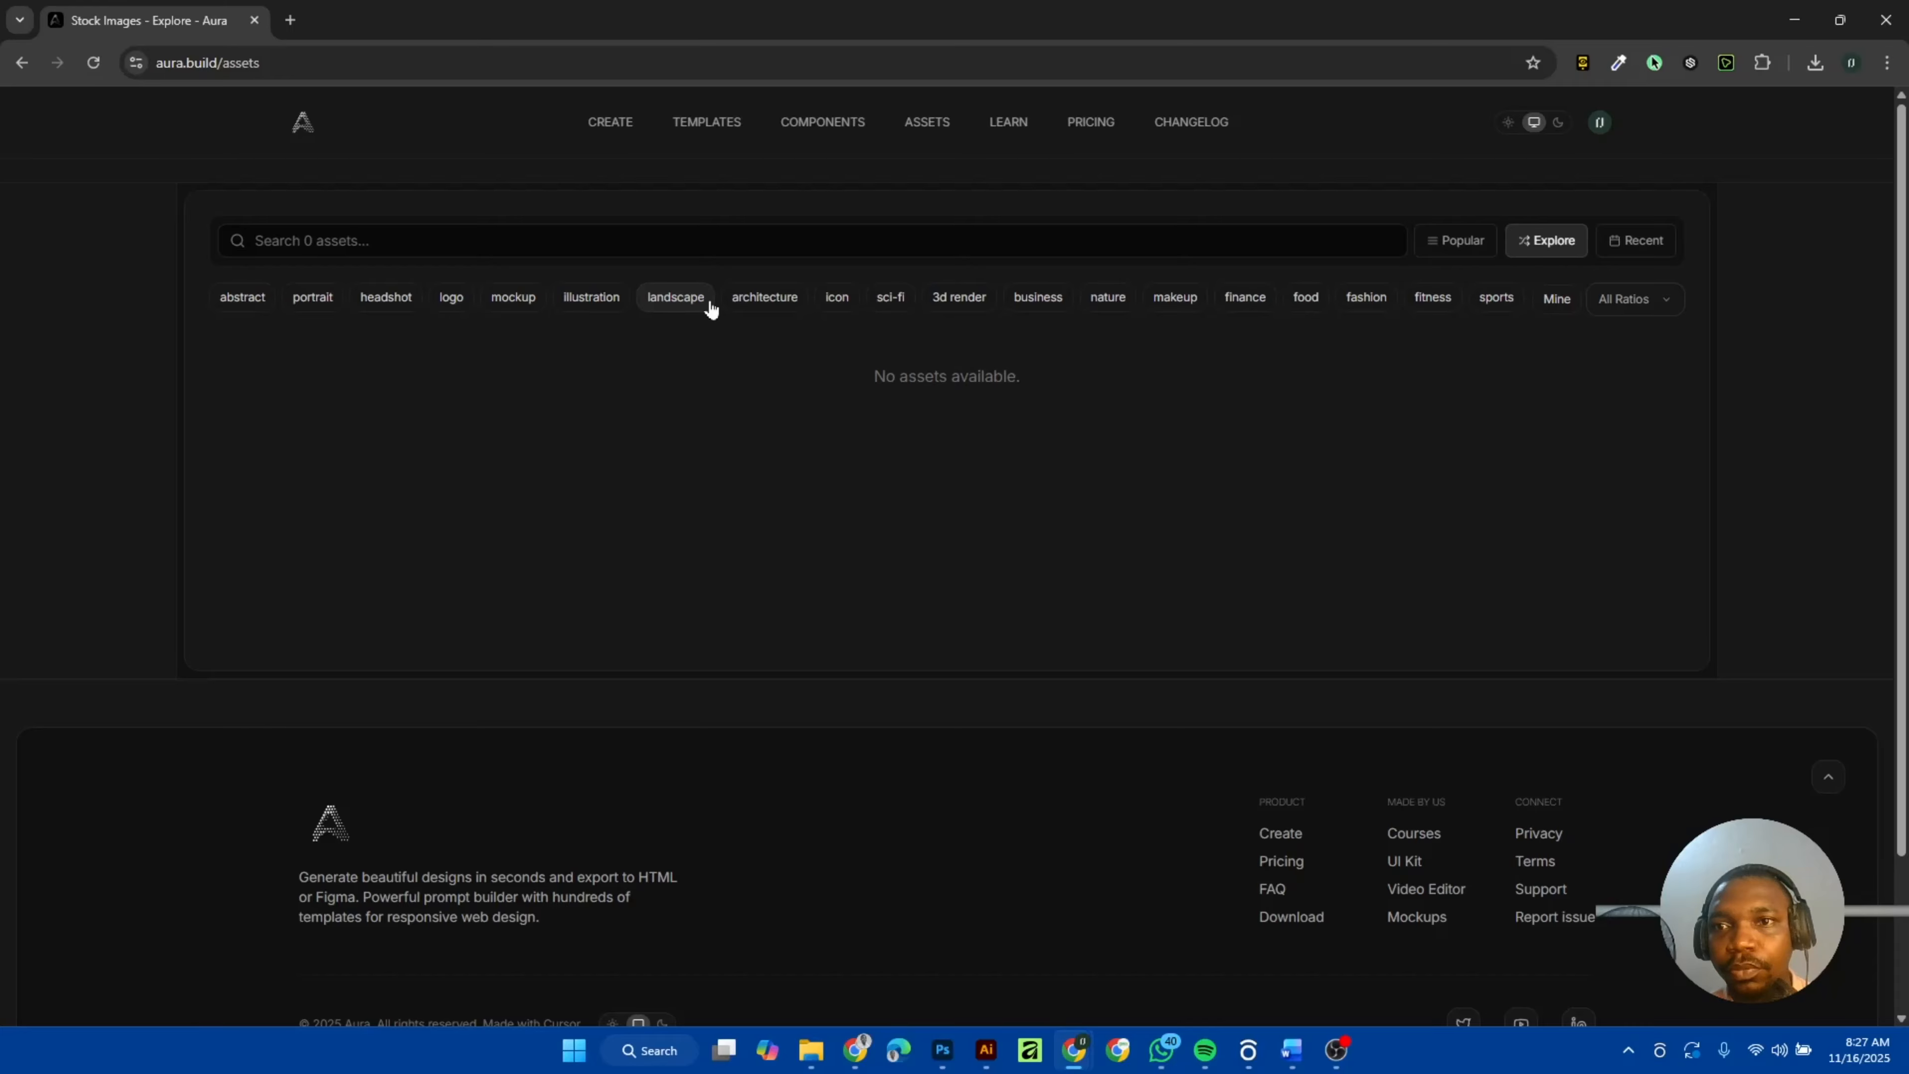
click(1019, 136)
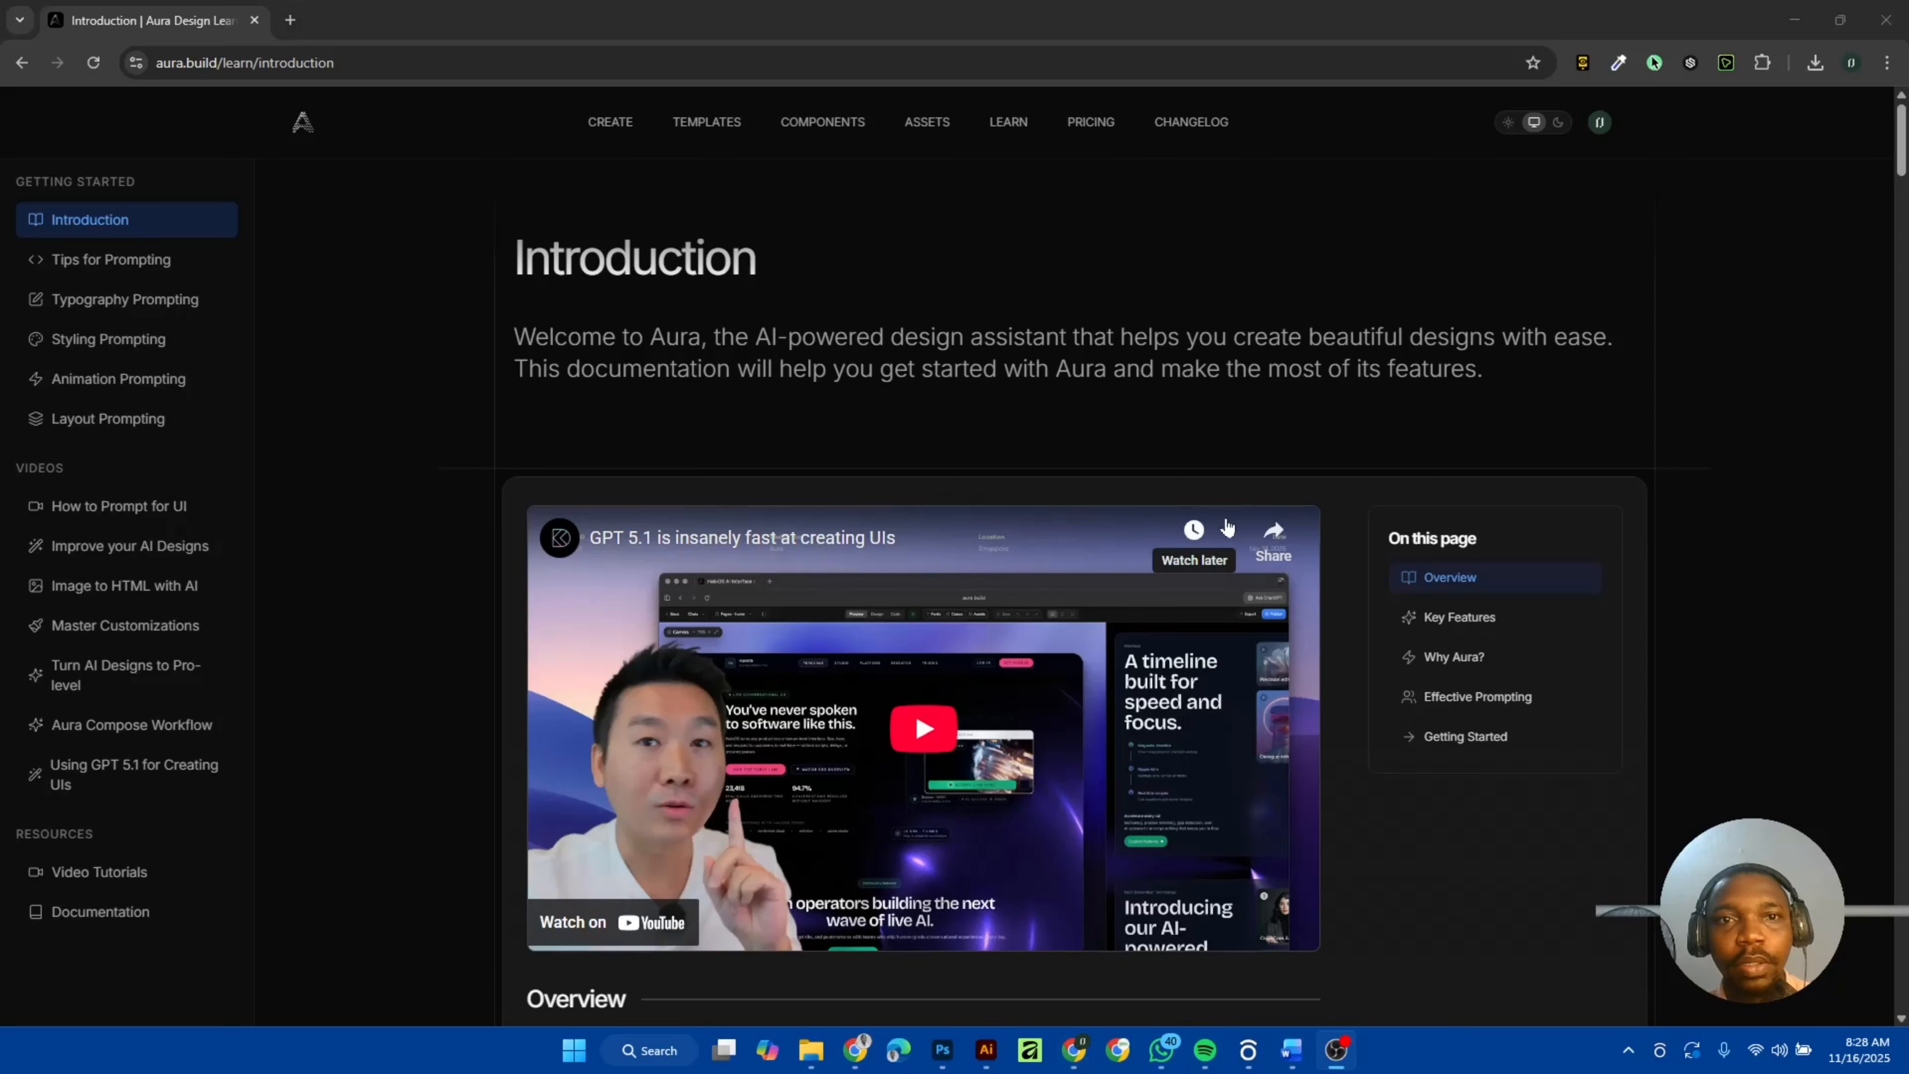
Open Aura's pricing page and compare the Free, Pro, Max and Ultra plans.
click(1104, 127)
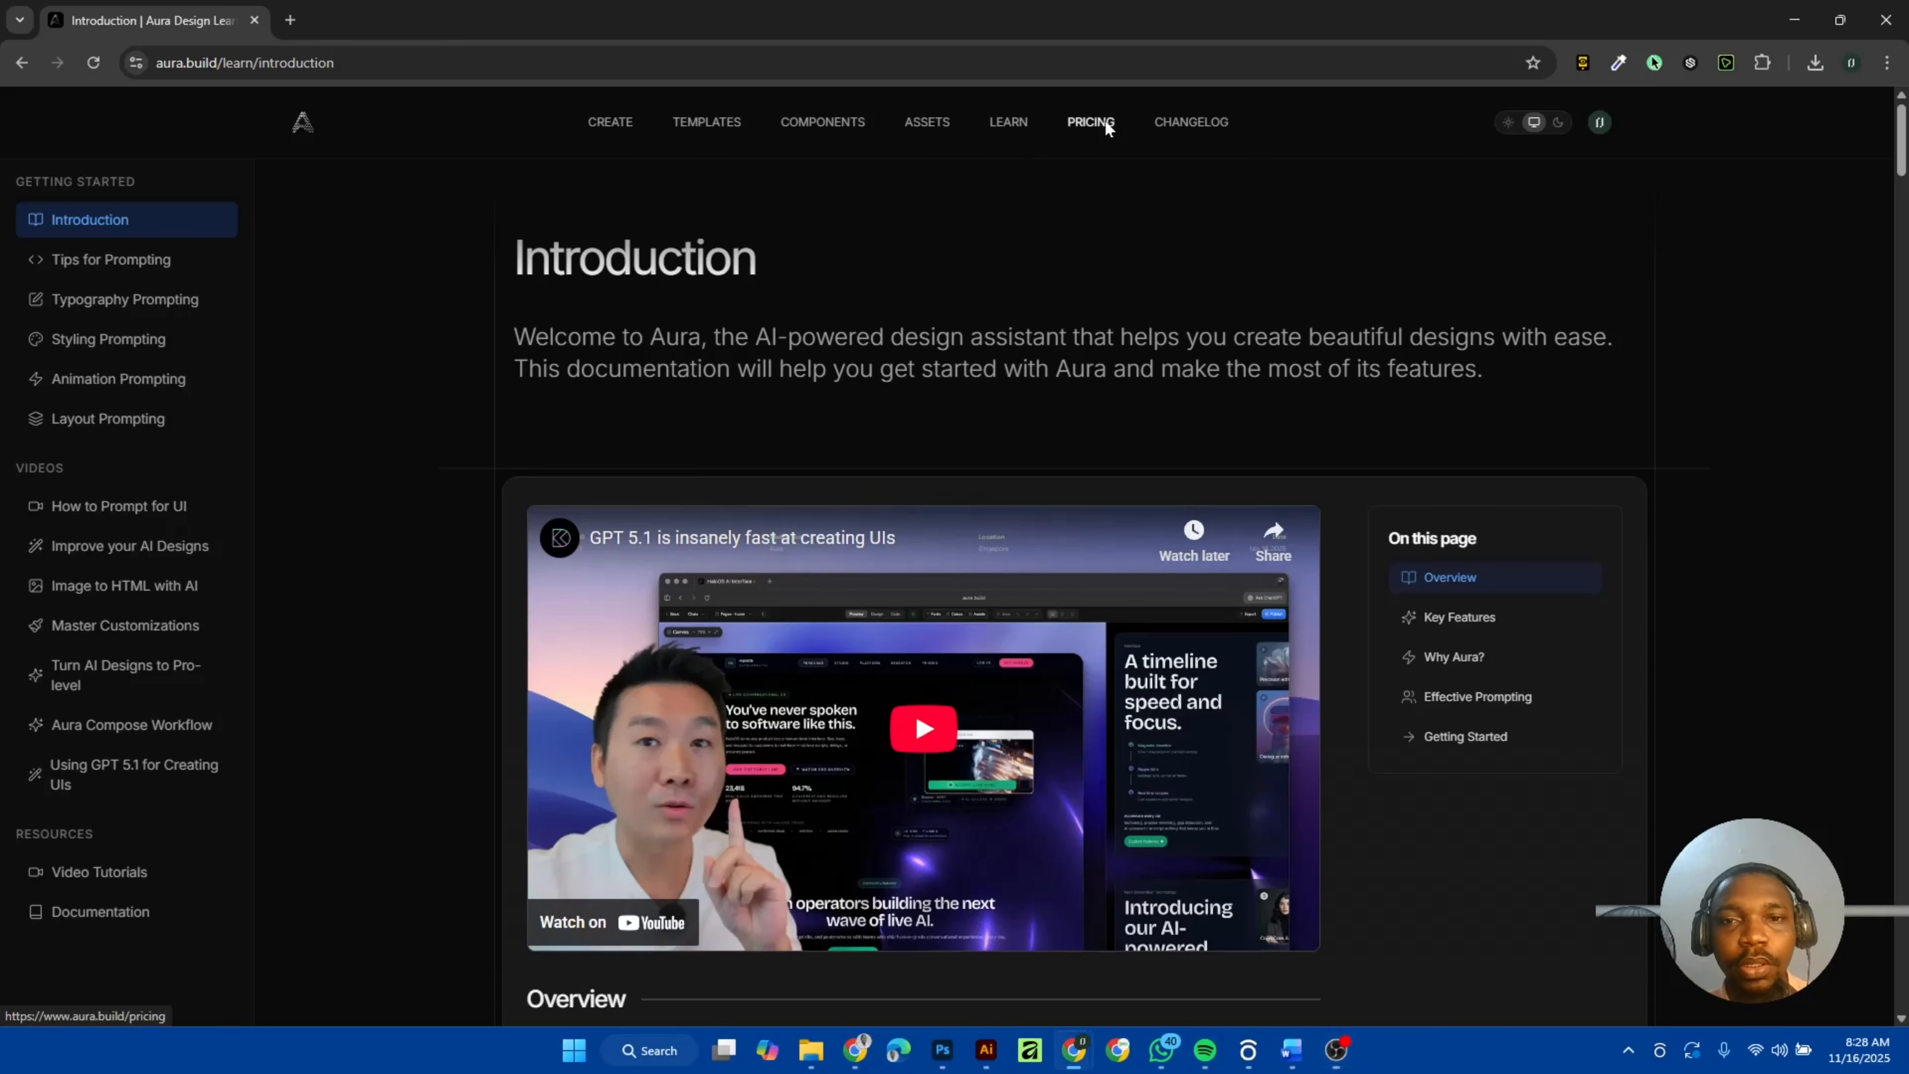
scroll(906, 453, down, 4)
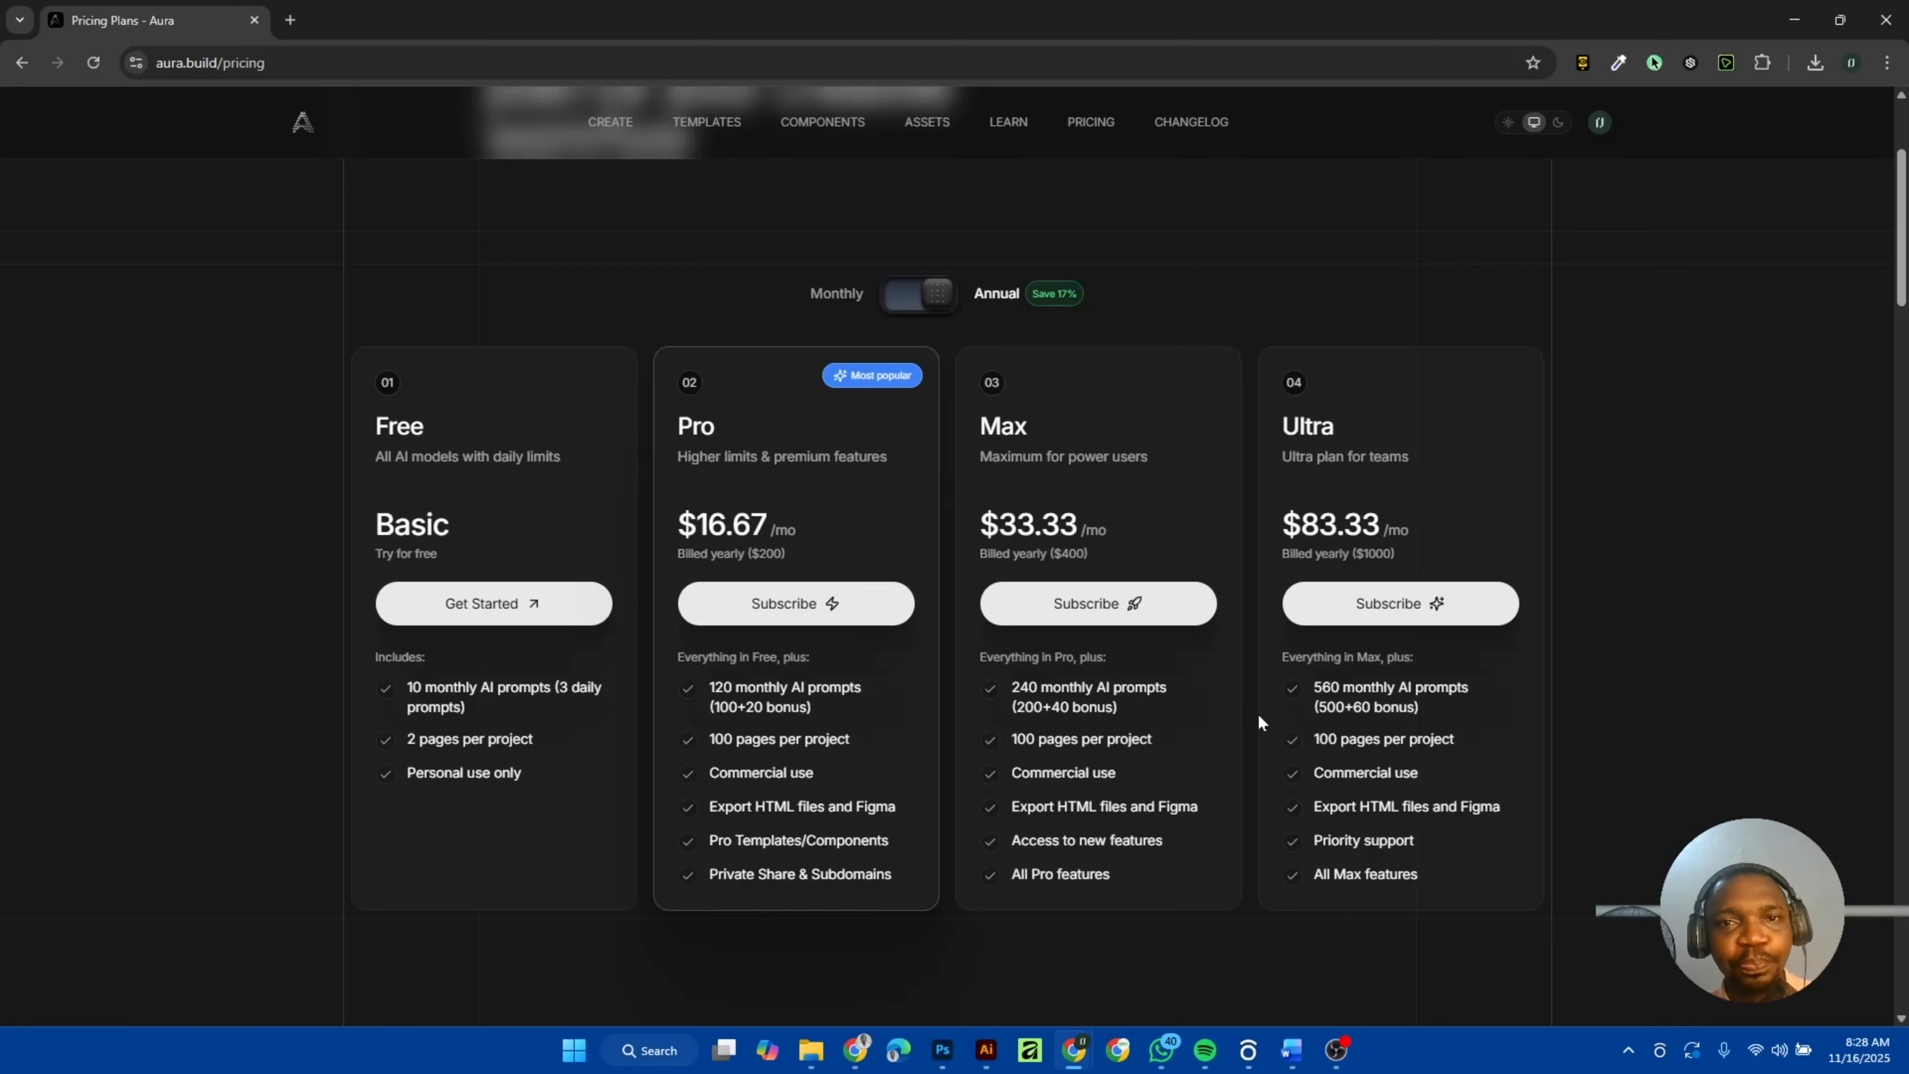
Finish looking over the pricing plans and examine the release history in Aura's changelog.
scroll(1257, 714, down, 3)
scroll(1258, 714, up, 5)
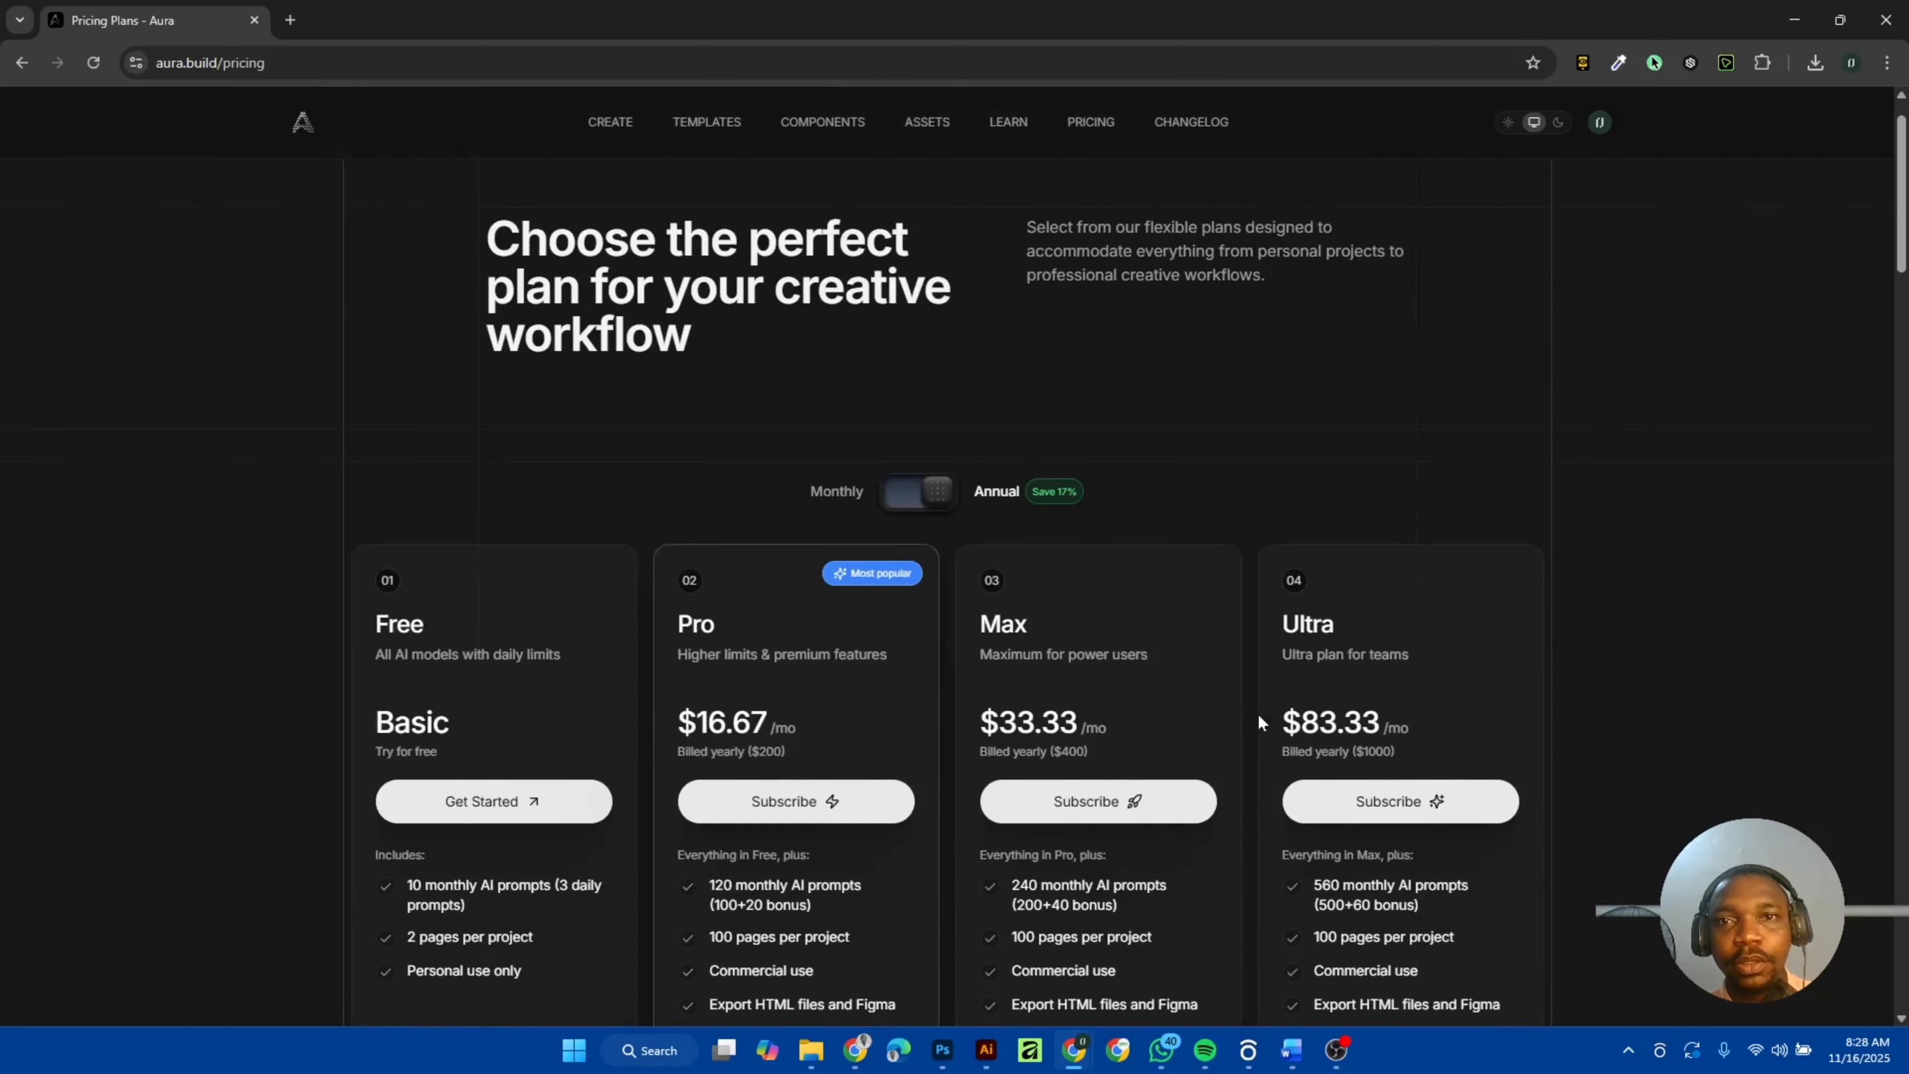
click(1186, 125)
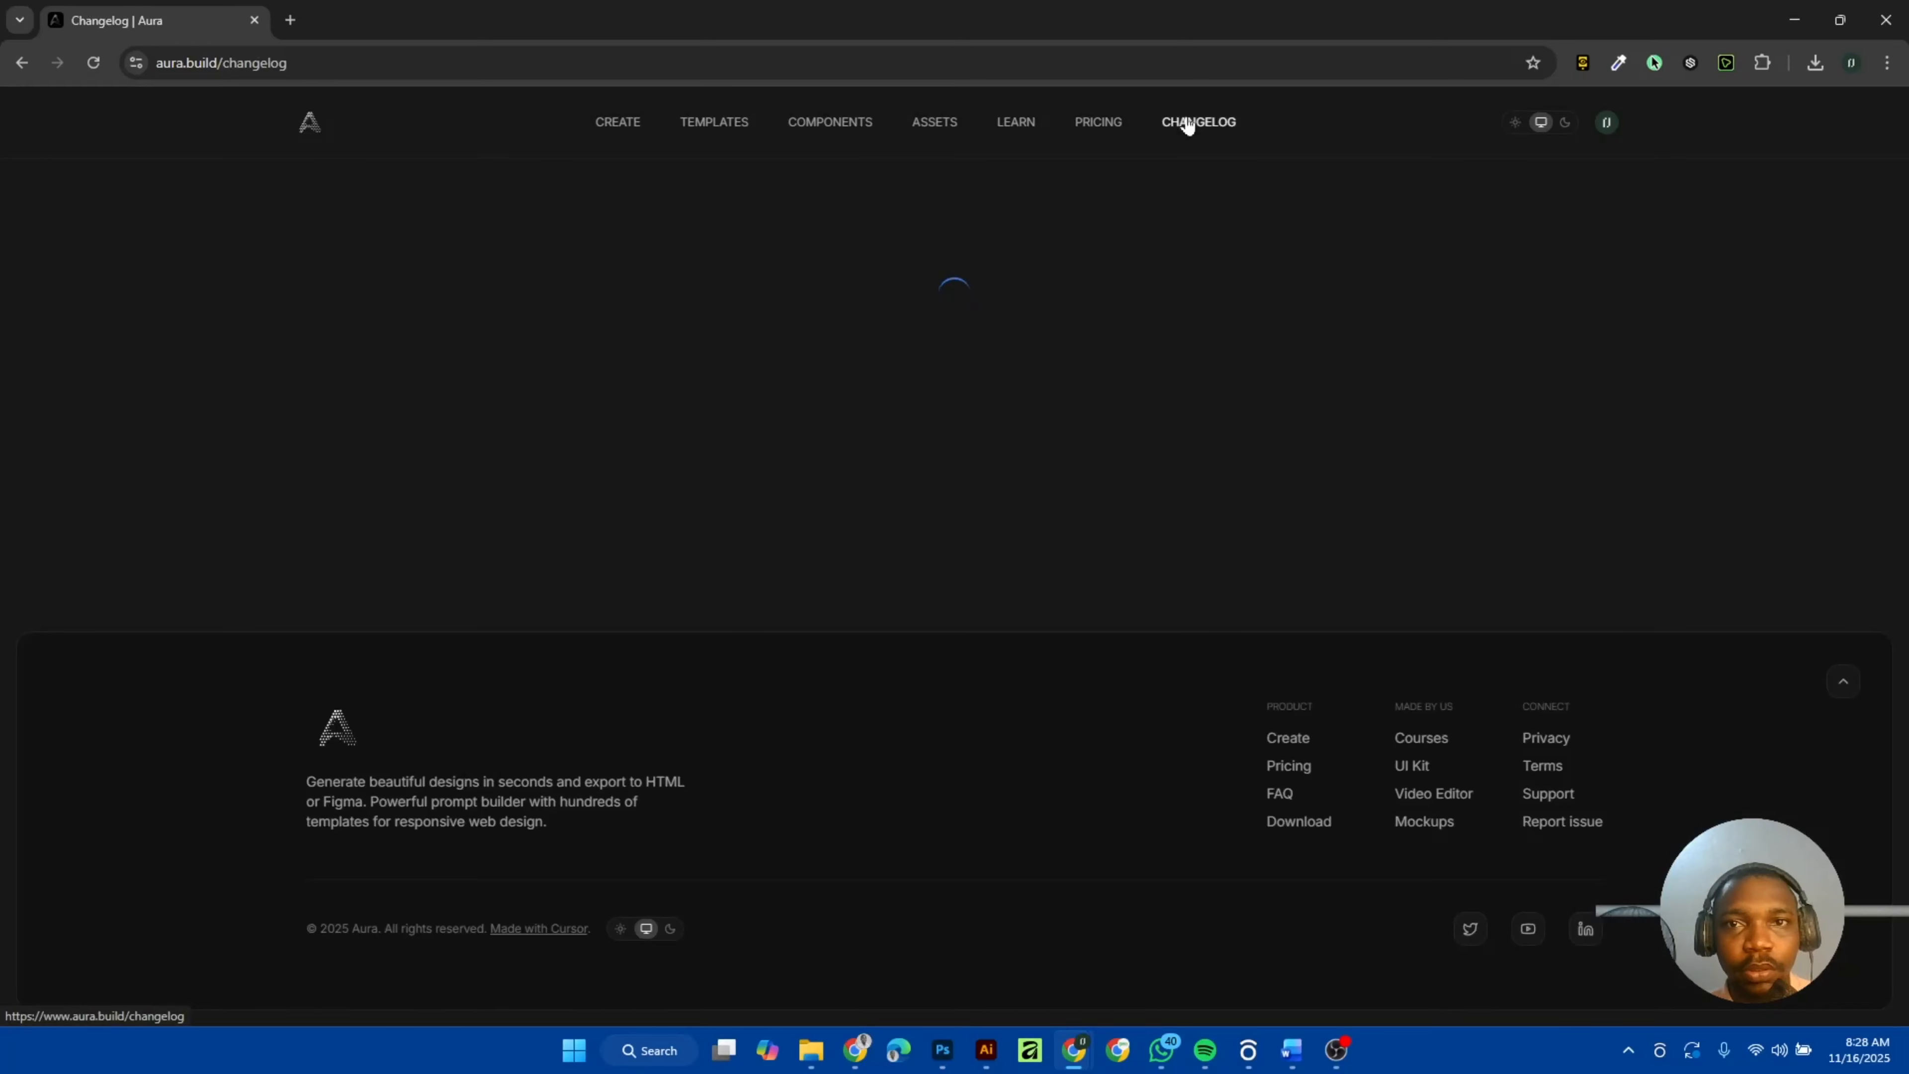
scroll(1091, 350, down, 5)
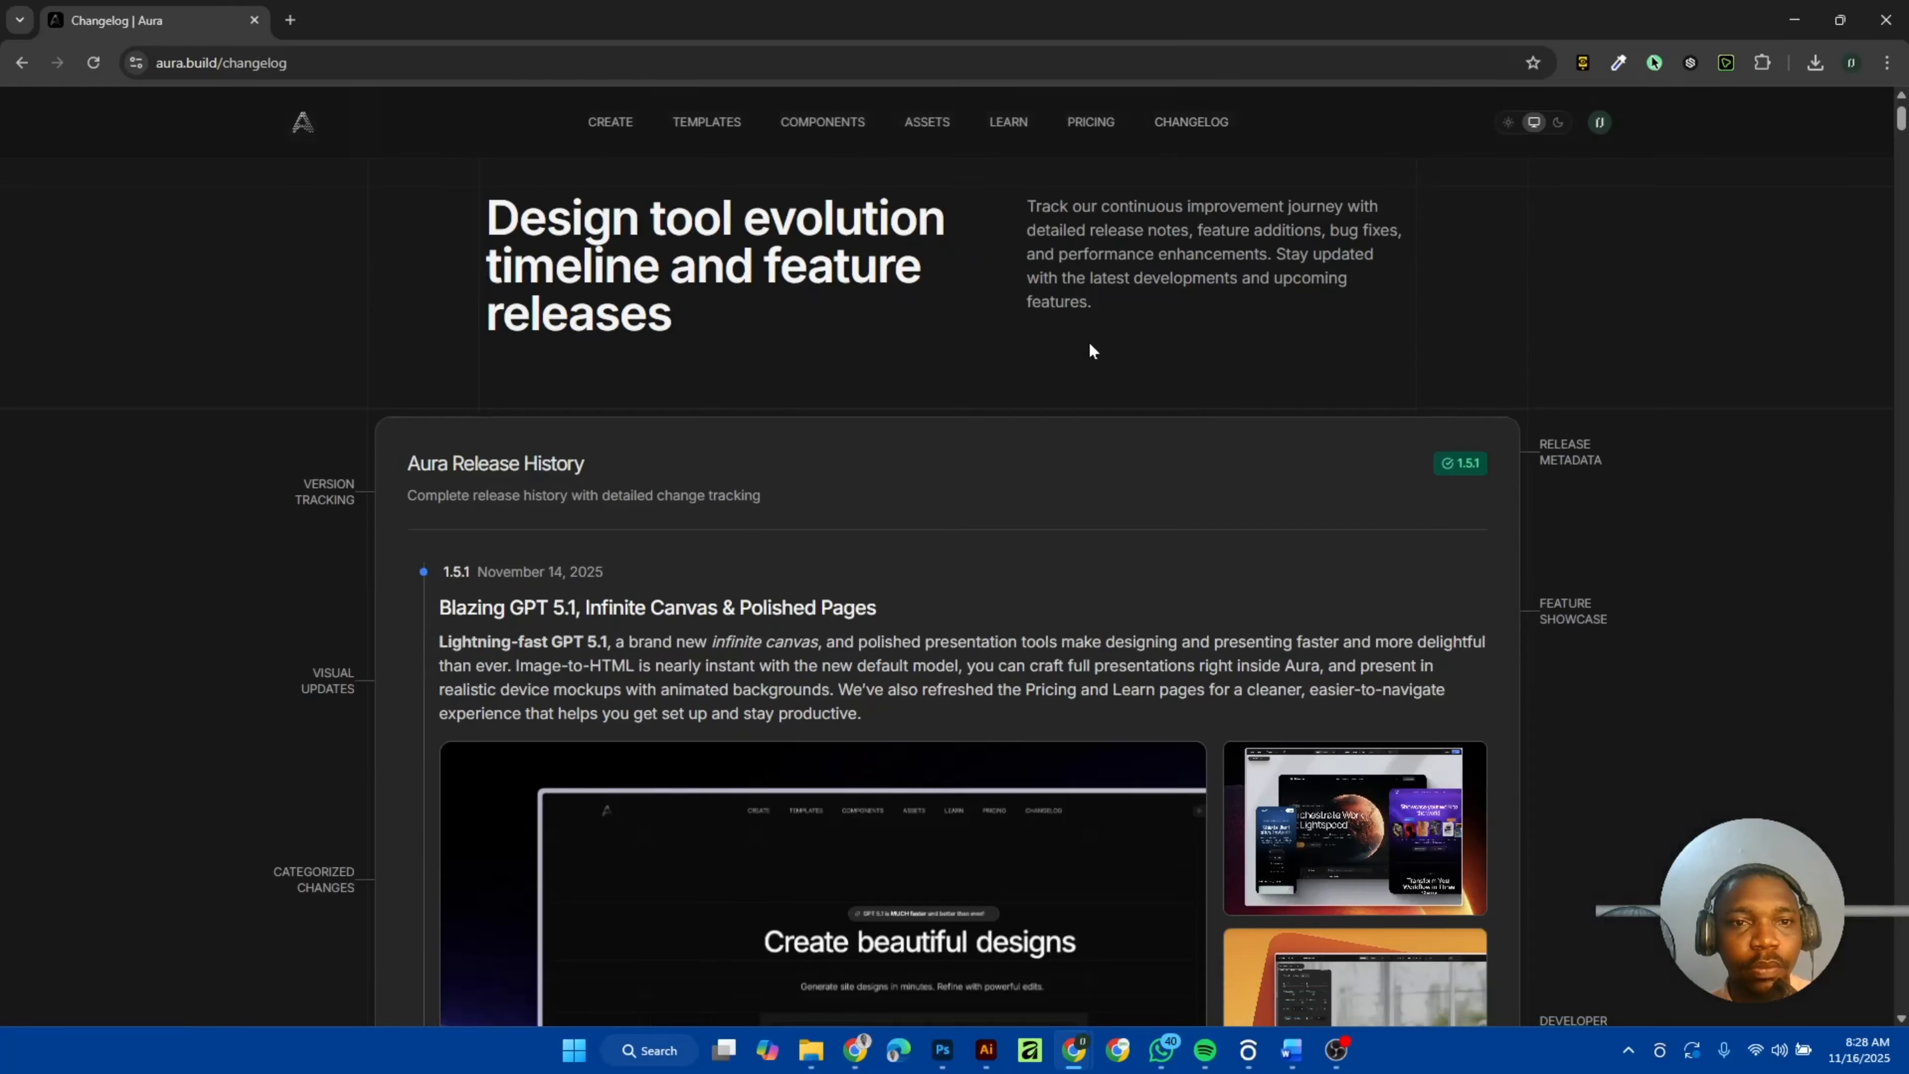
scroll(1091, 351, down, 9)
scroll(1091, 351, up, 14)
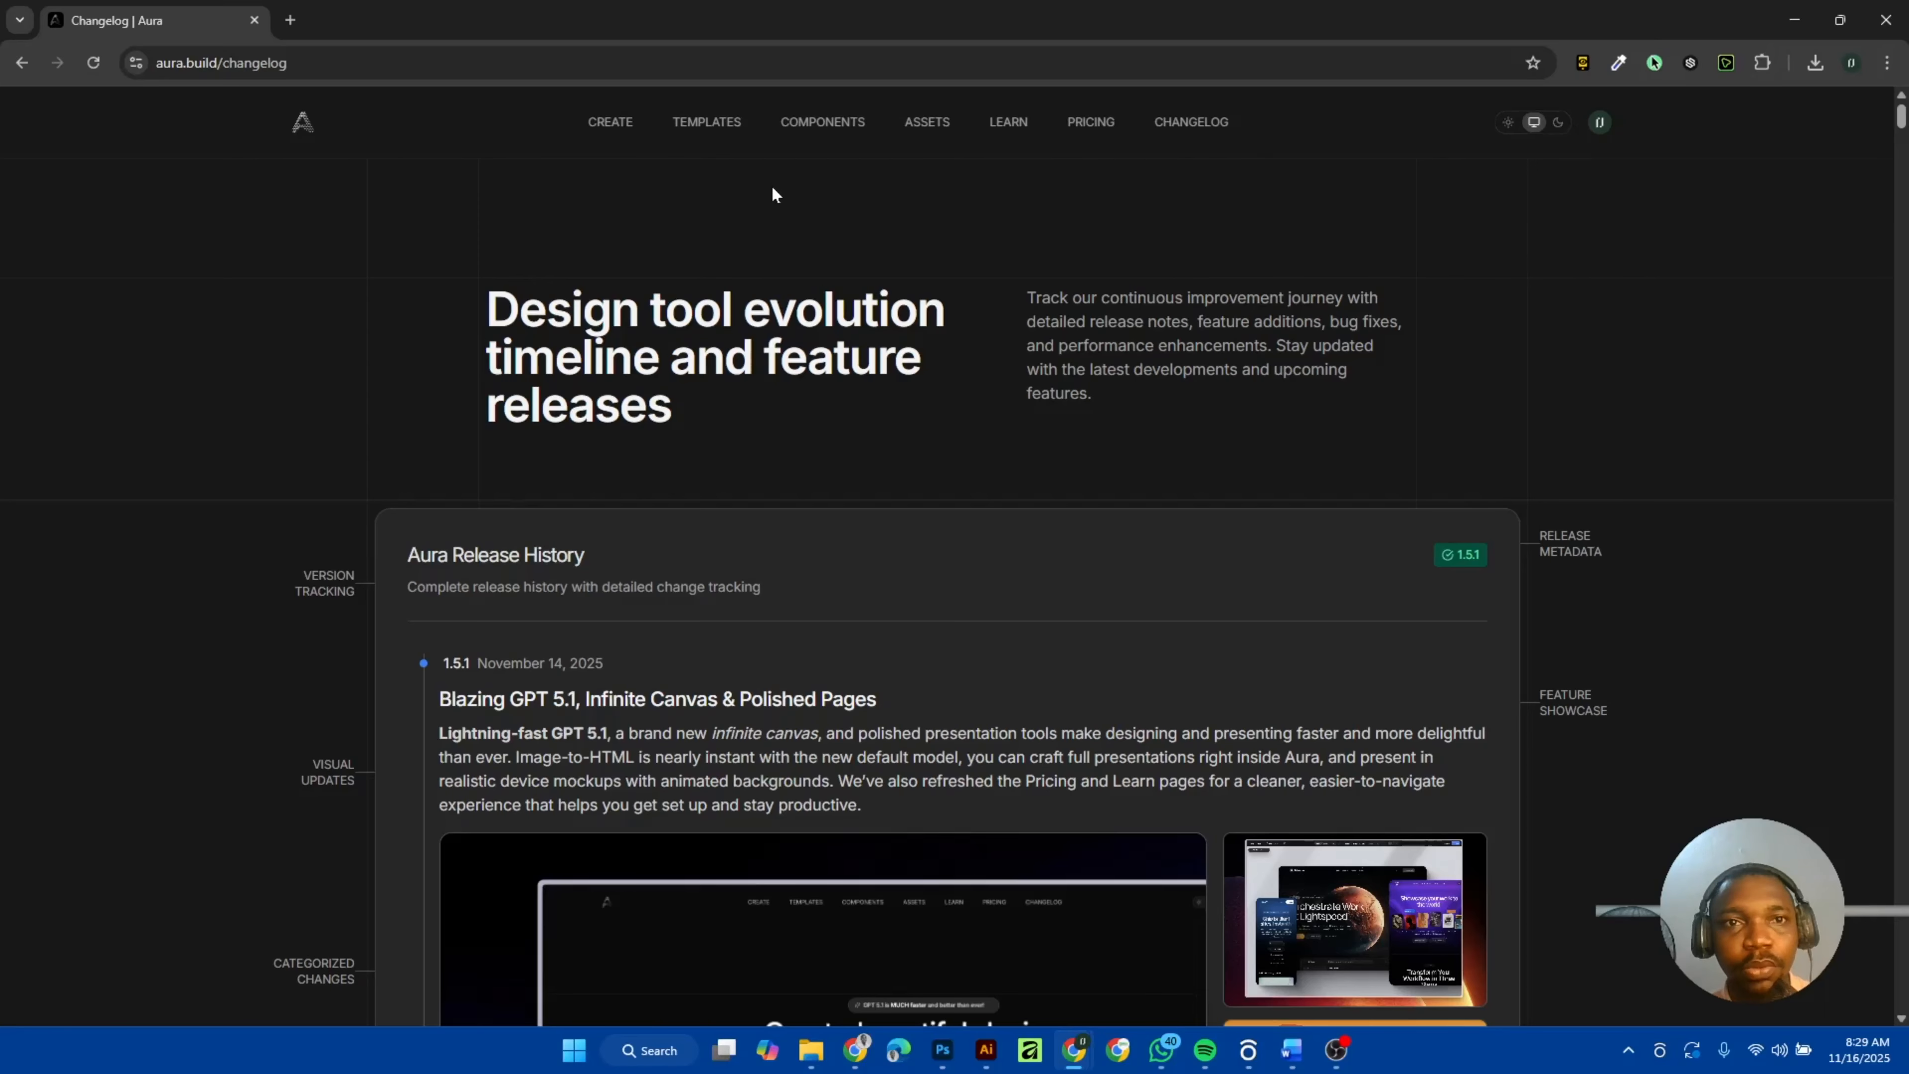
Go to Aura's Create page and open chatgpt.com in a new browser tab.
click(610, 133)
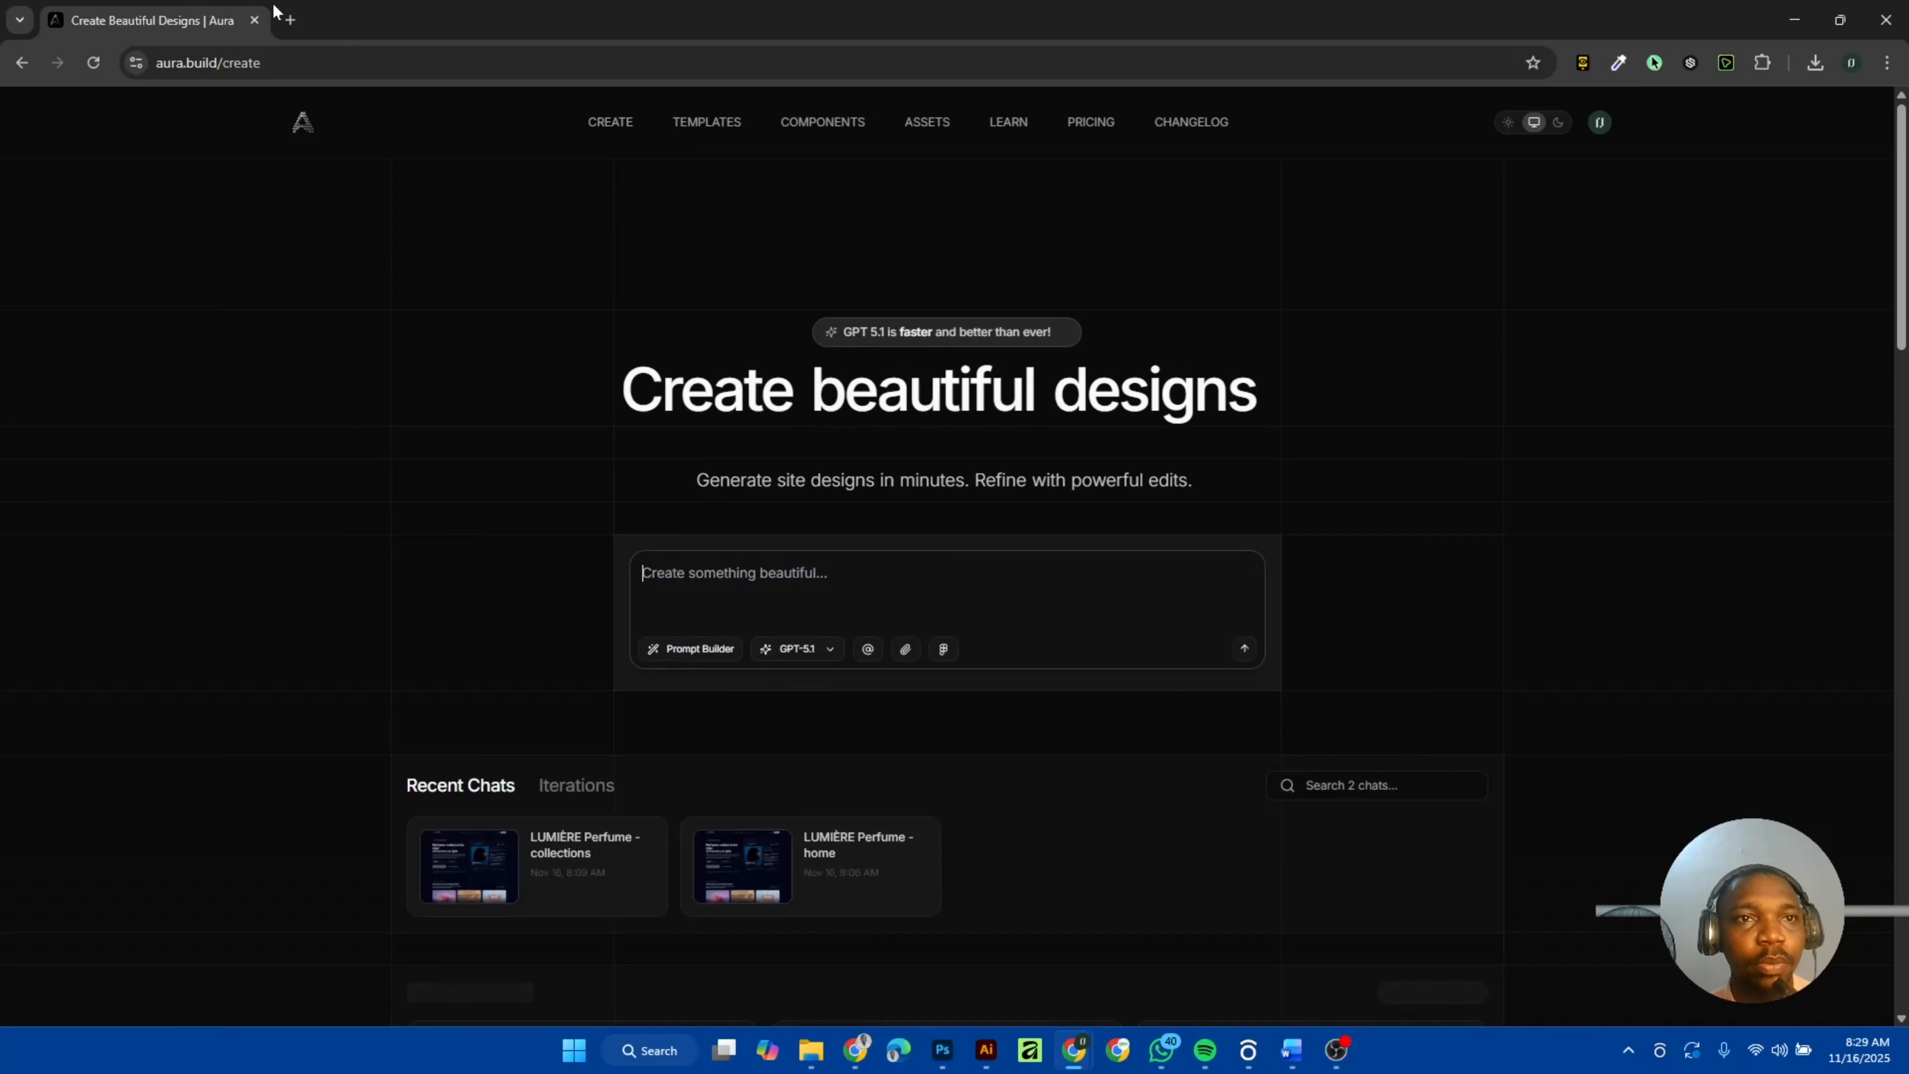
click(290, 20)
text(chatgpt.com)
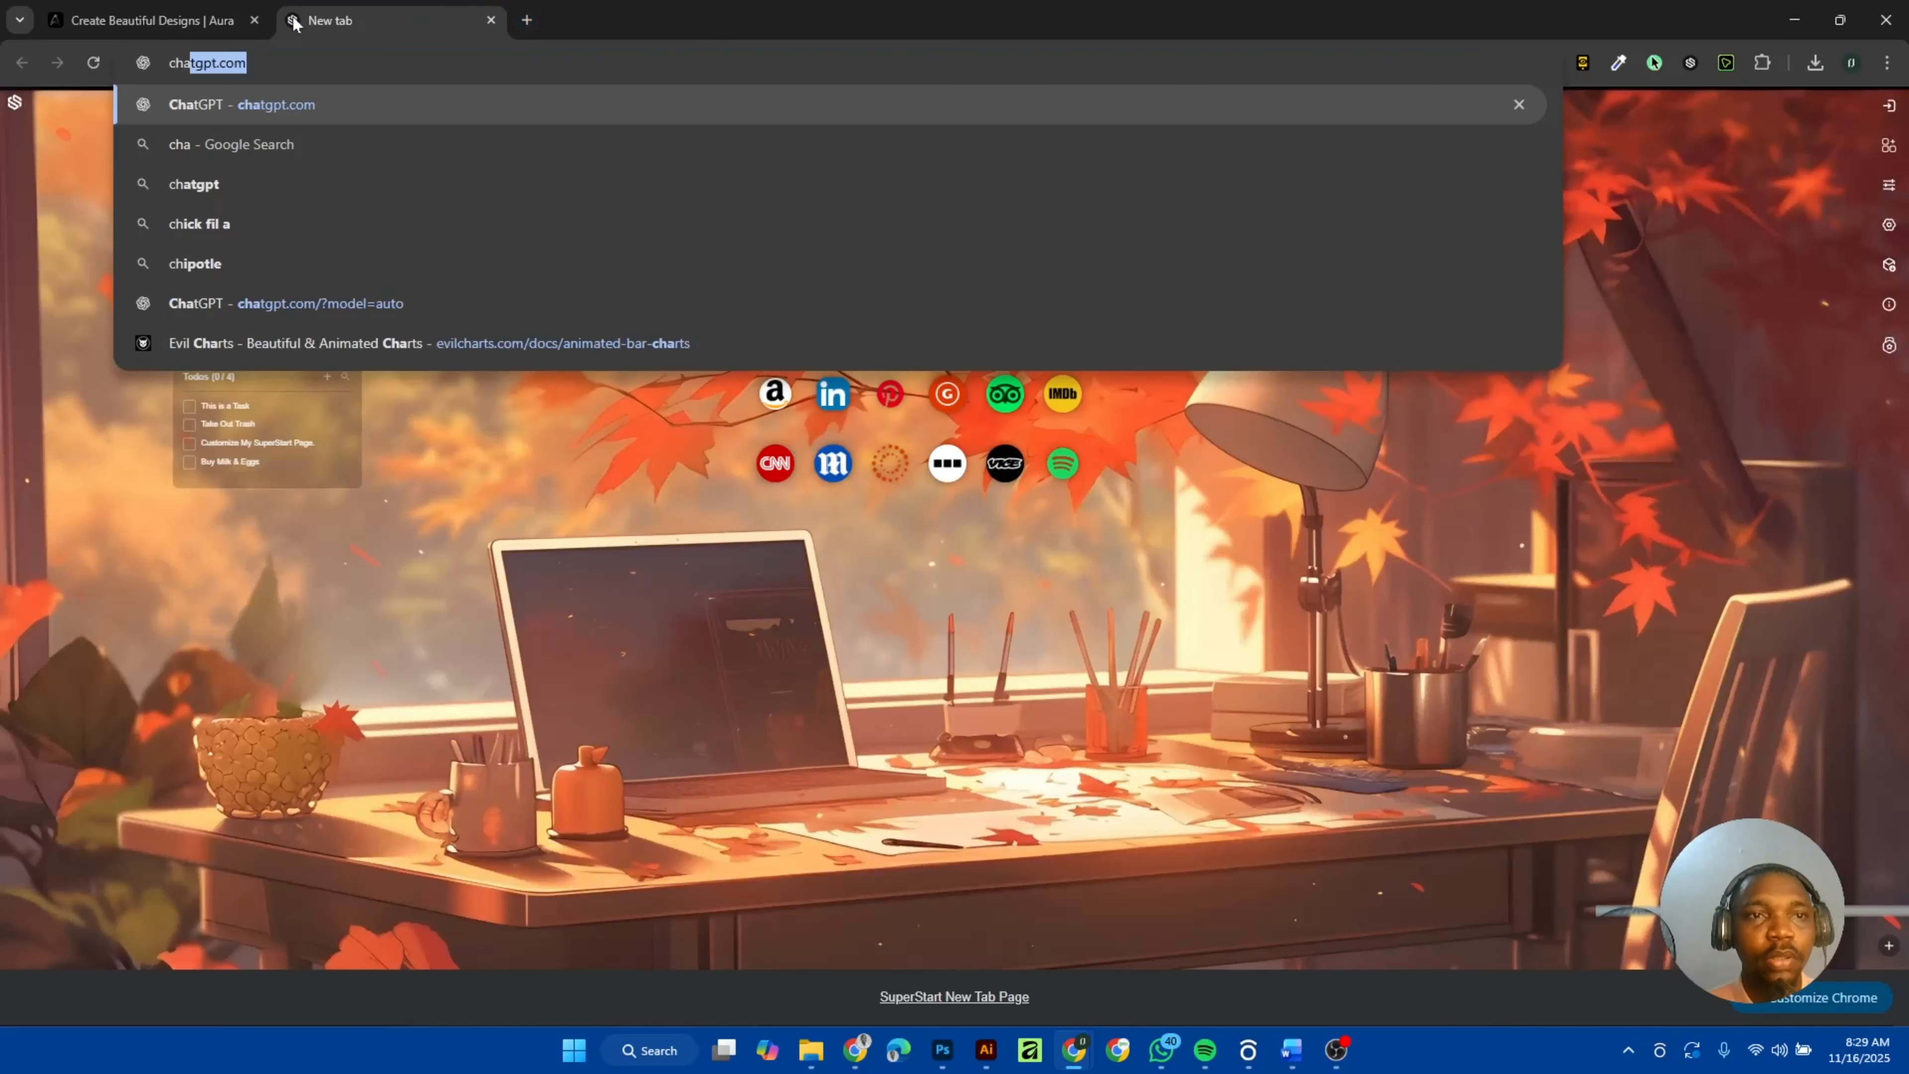
key(Return)
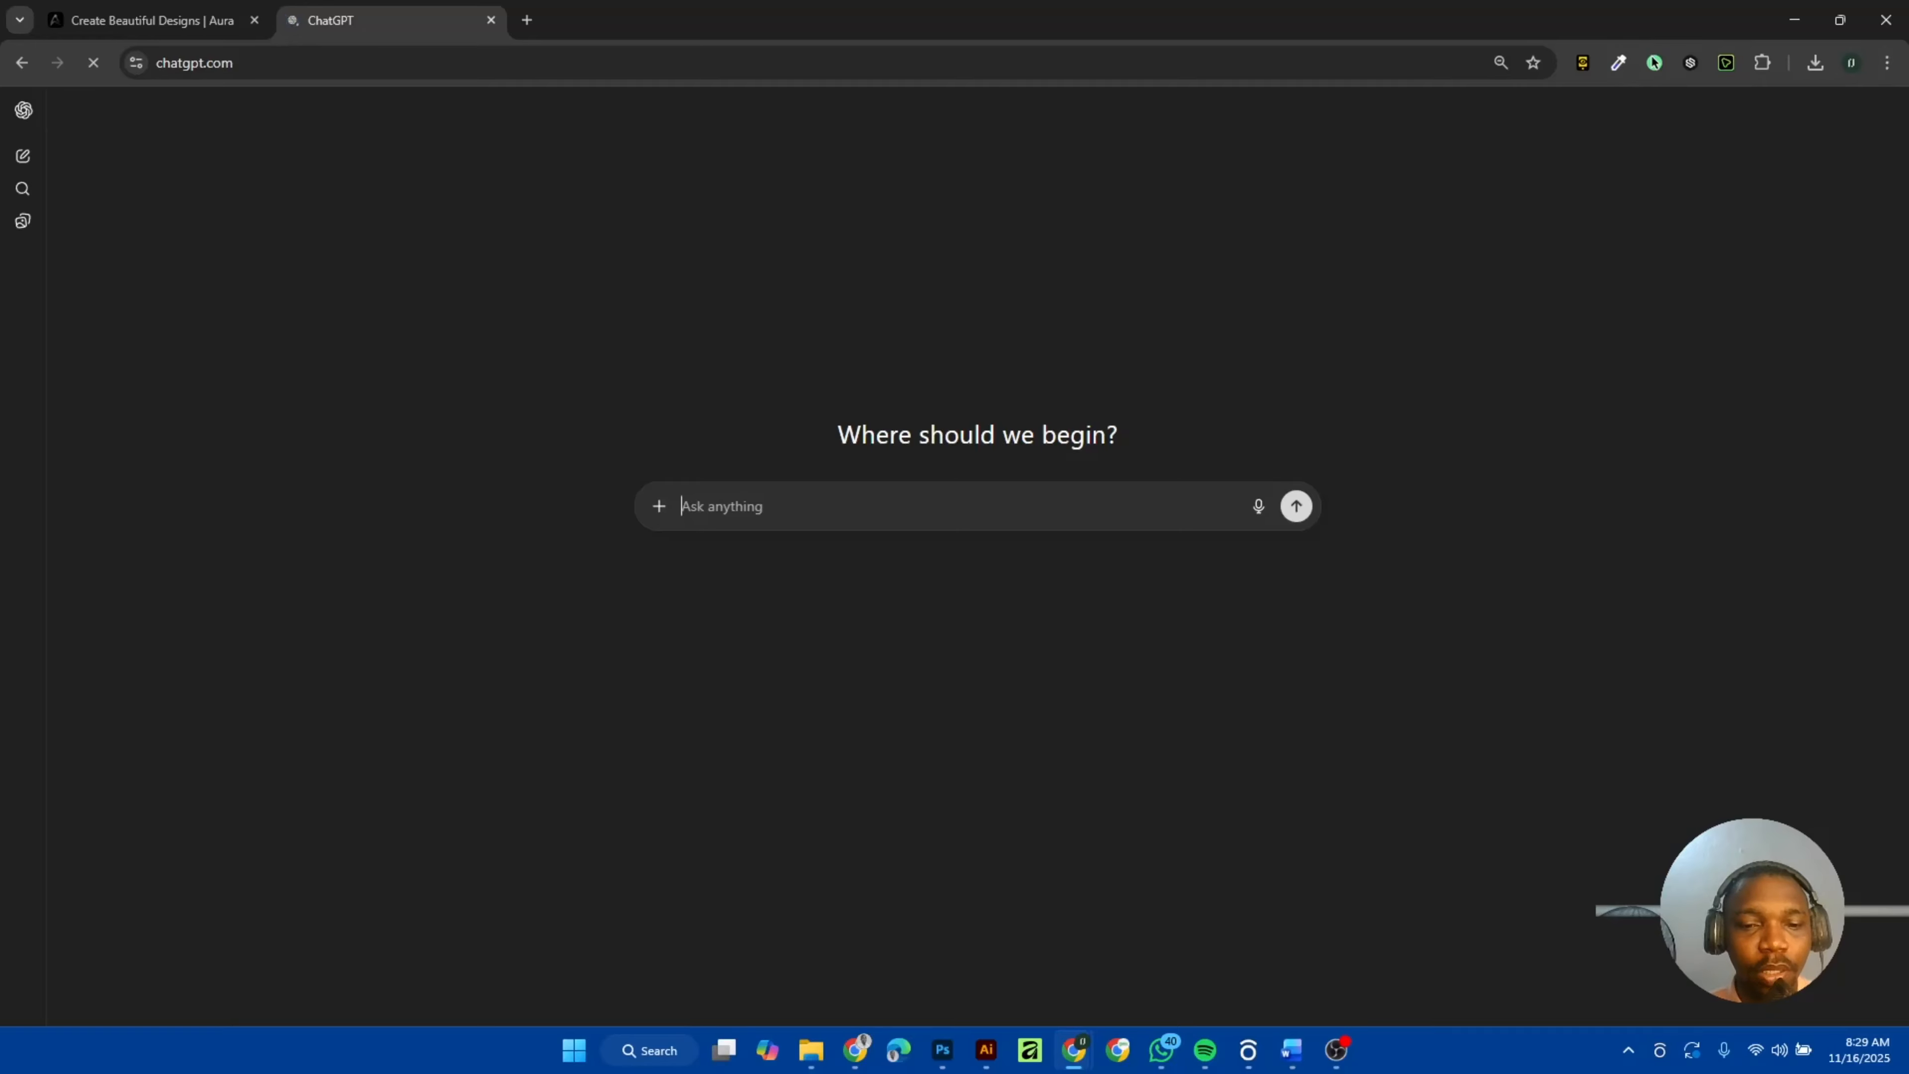
Ask ChatGPT for a detailed AI web-builder prompt for the Sweetora events and Flavors landing page, pasting the company's services, contact numbers and the logo and font note.
key(ctrl+v)
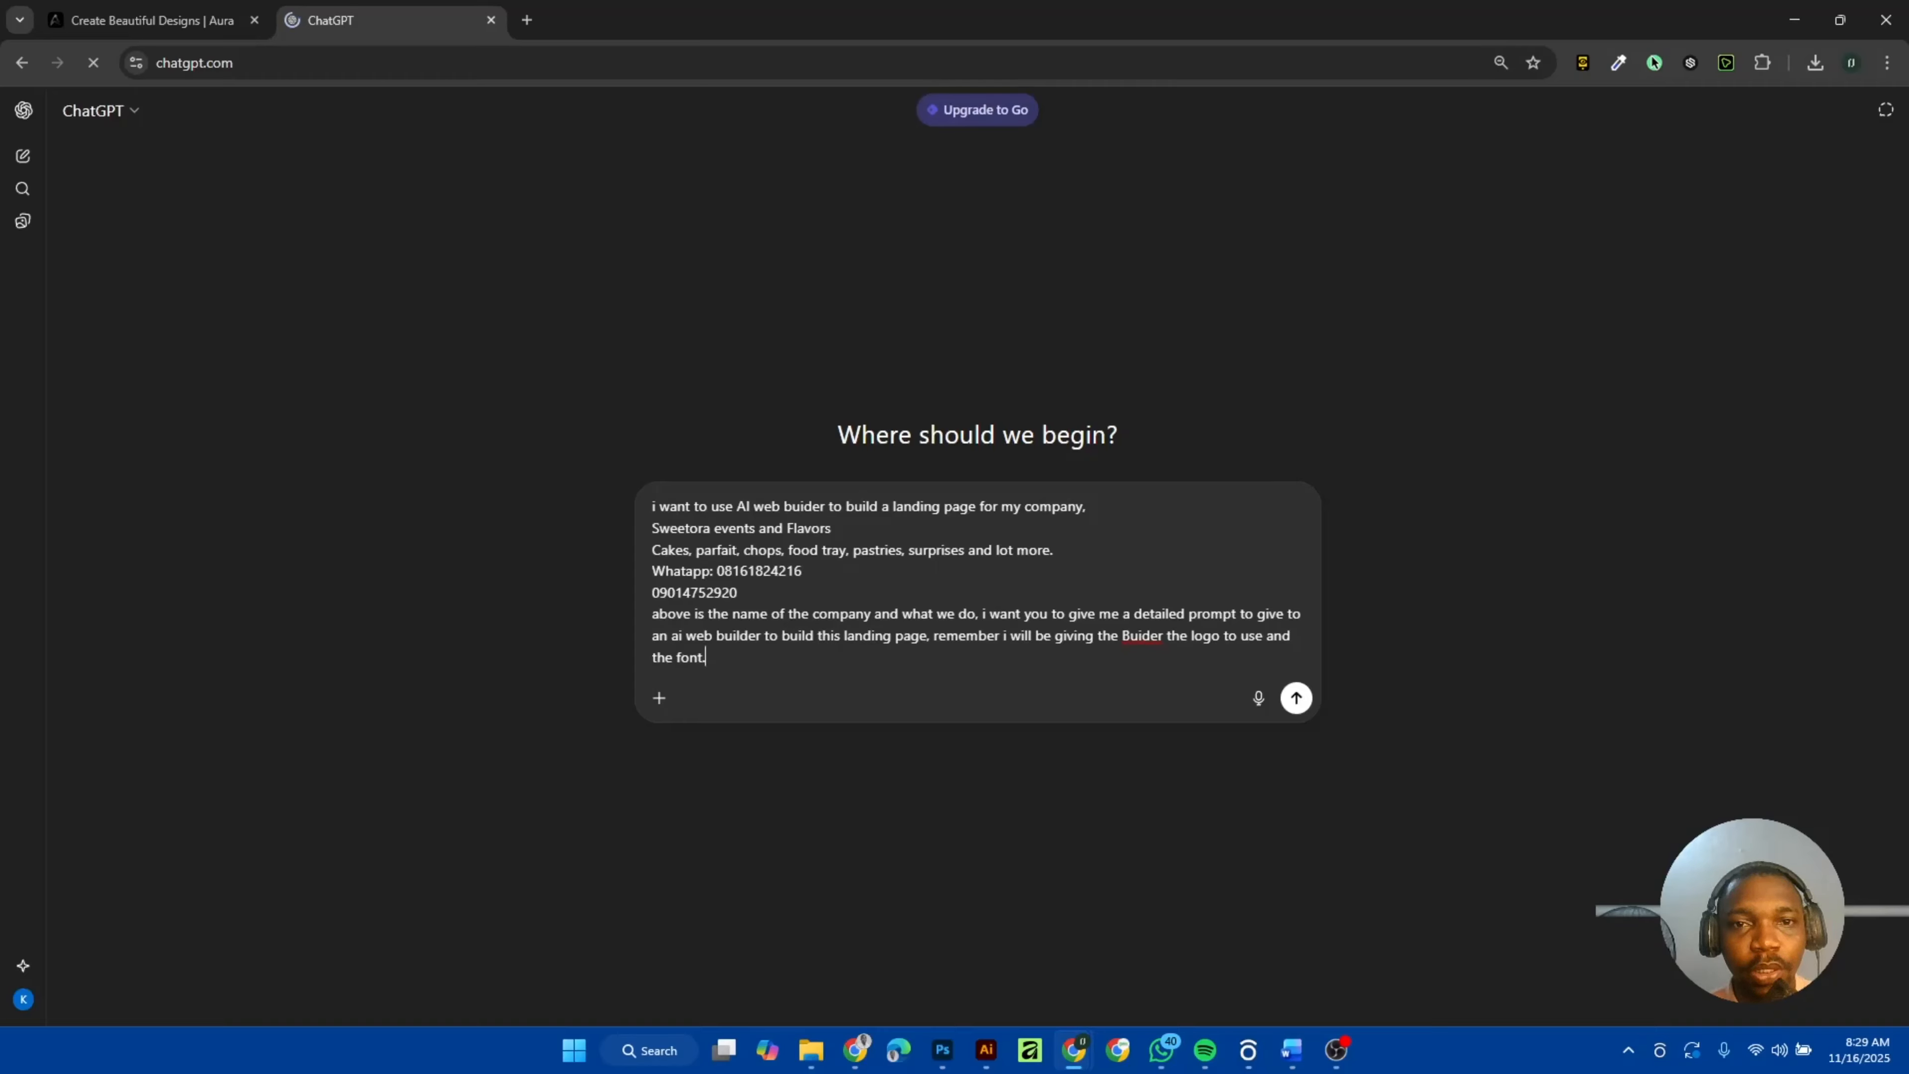
click(832, 528)
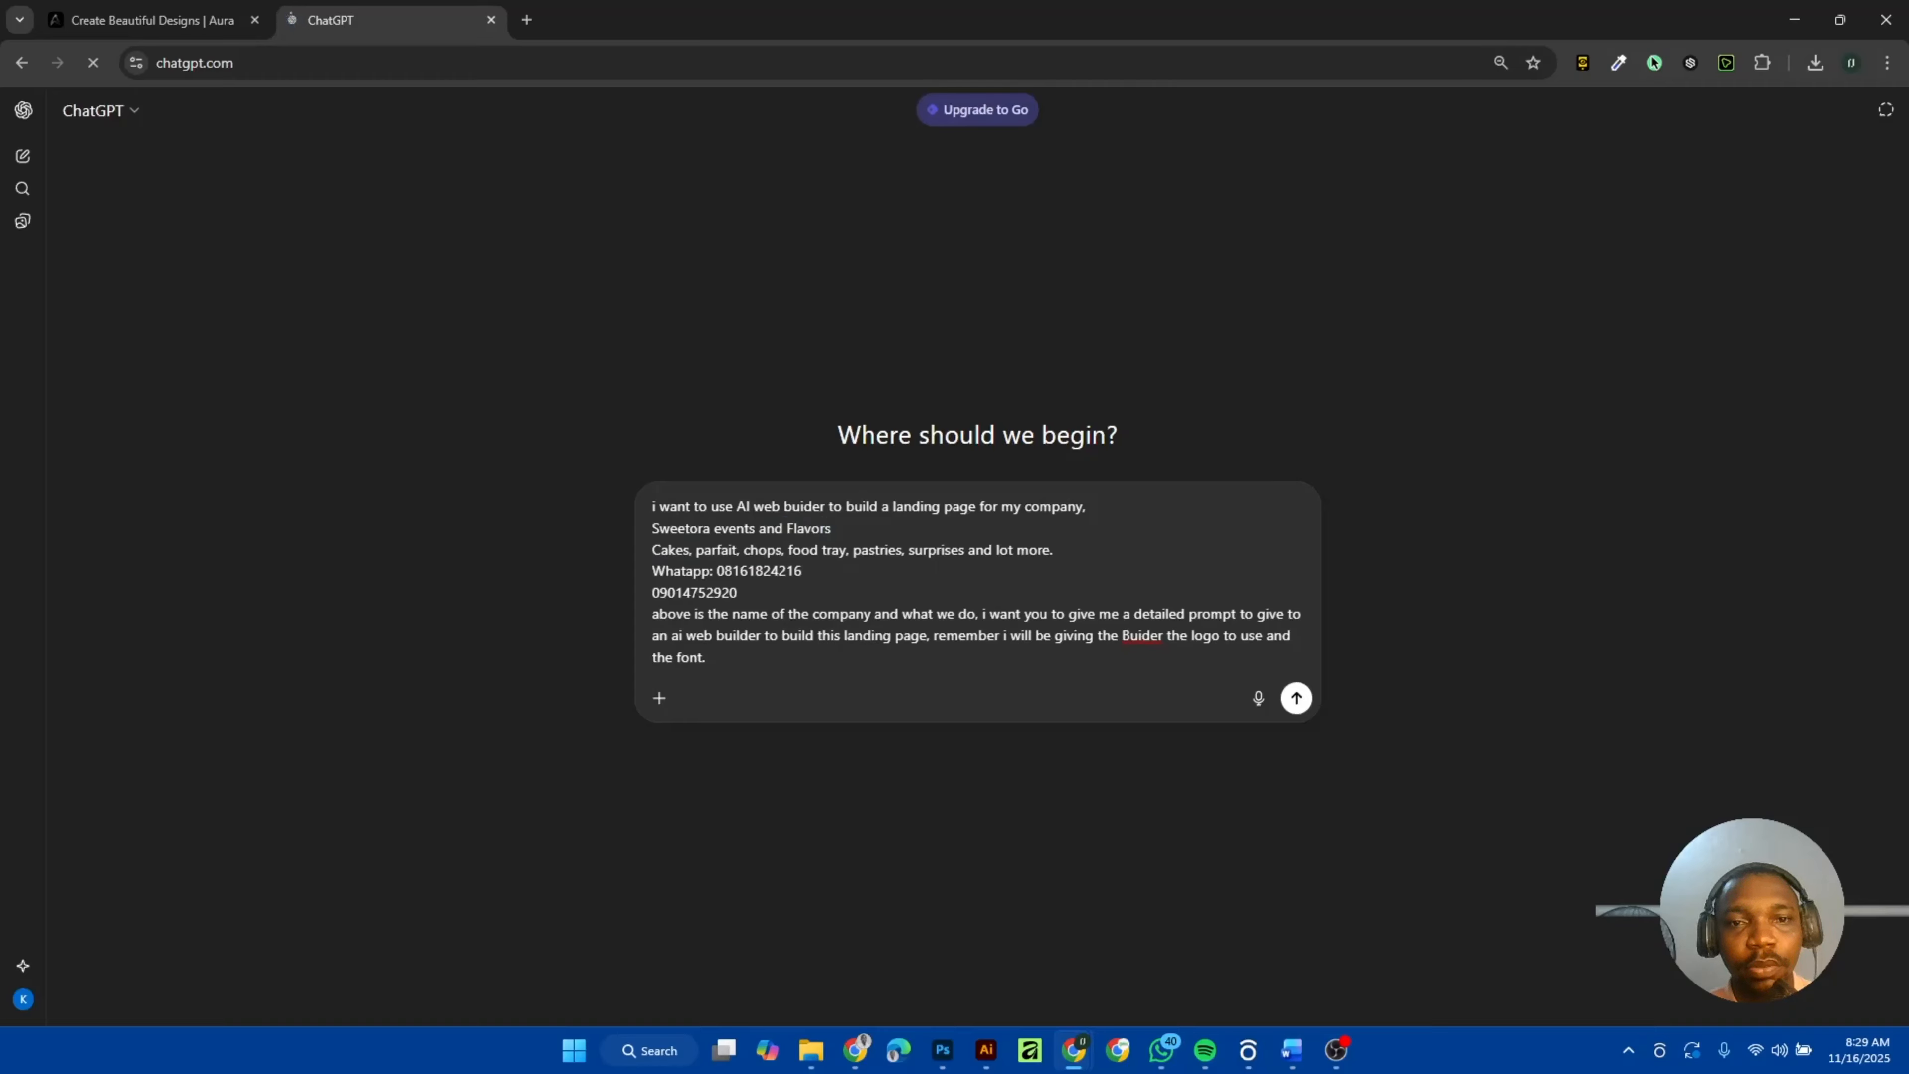
click(1296, 698)
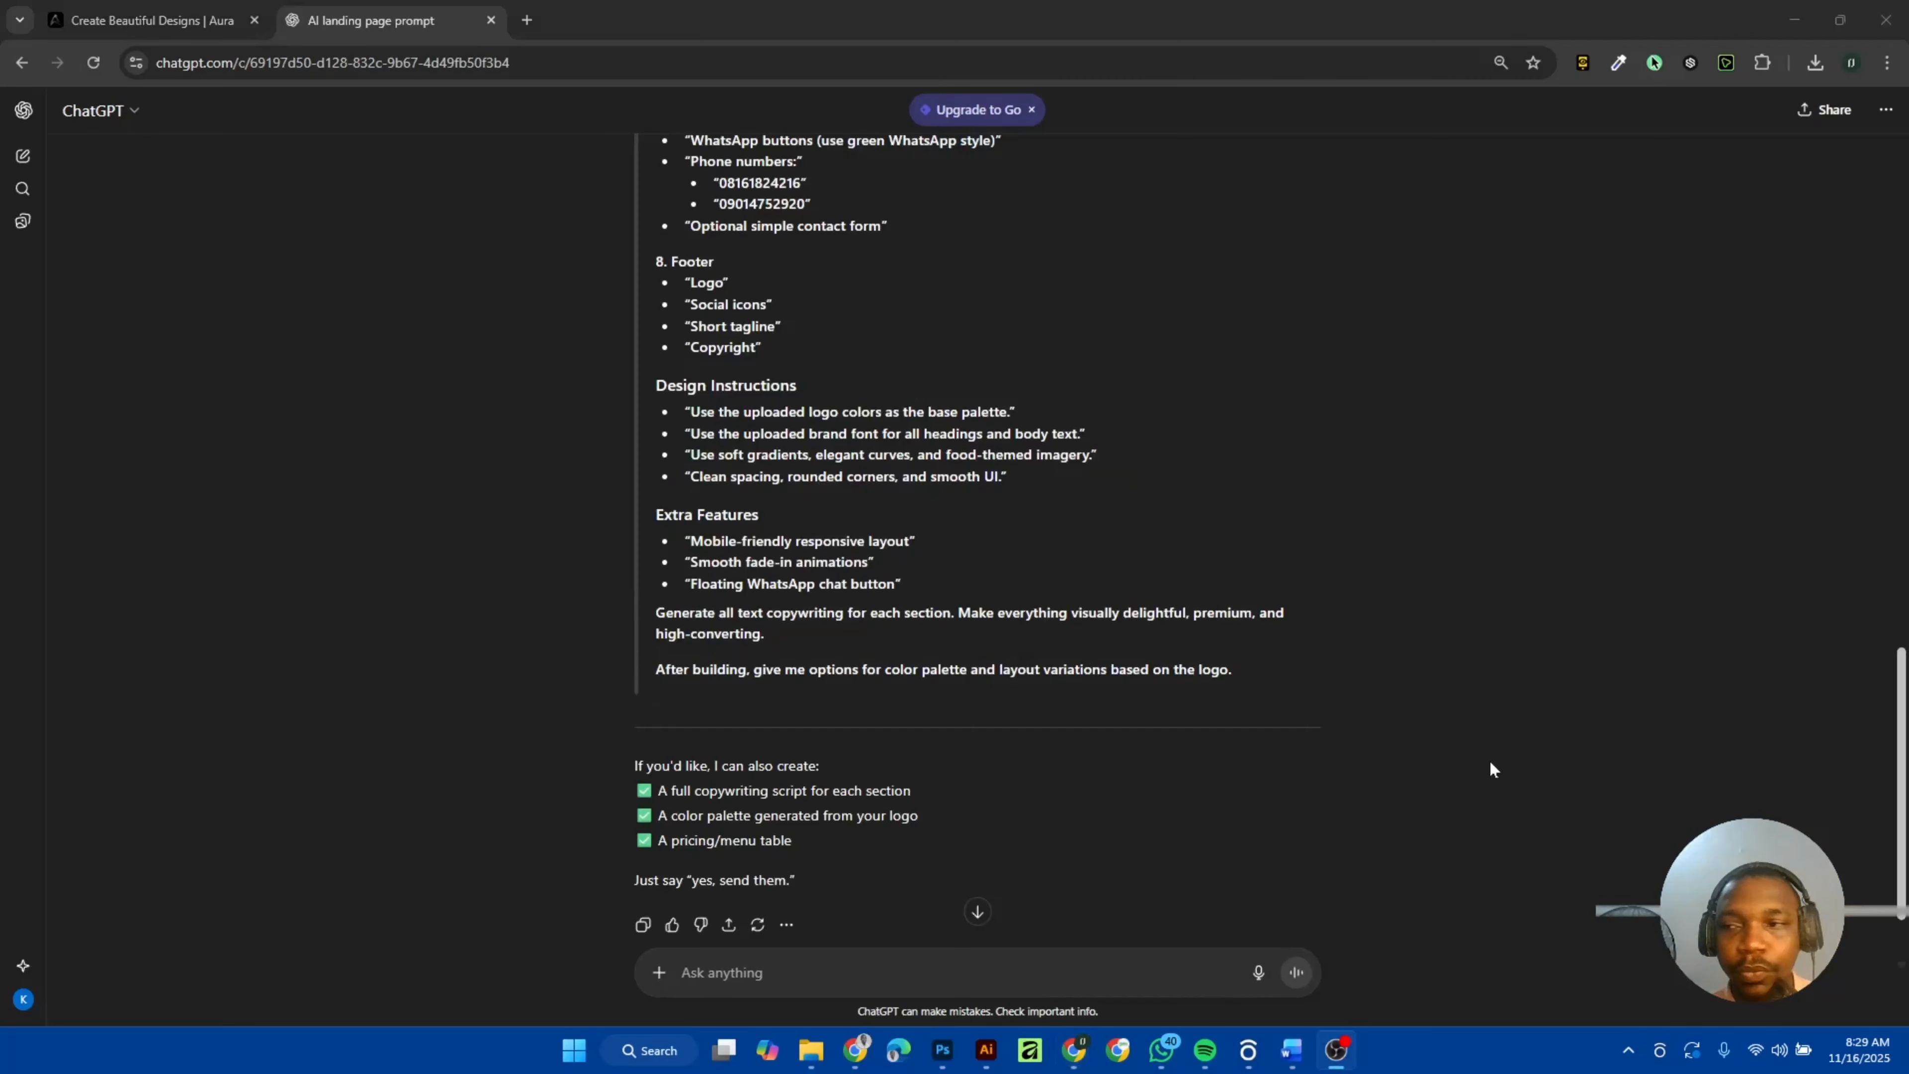
Read through the generated landing page prompt and reply "yes" to the offered copywriting script, color palette and pricing table.
scroll(587, 731, up, 8)
scroll(587, 728, up, 15)
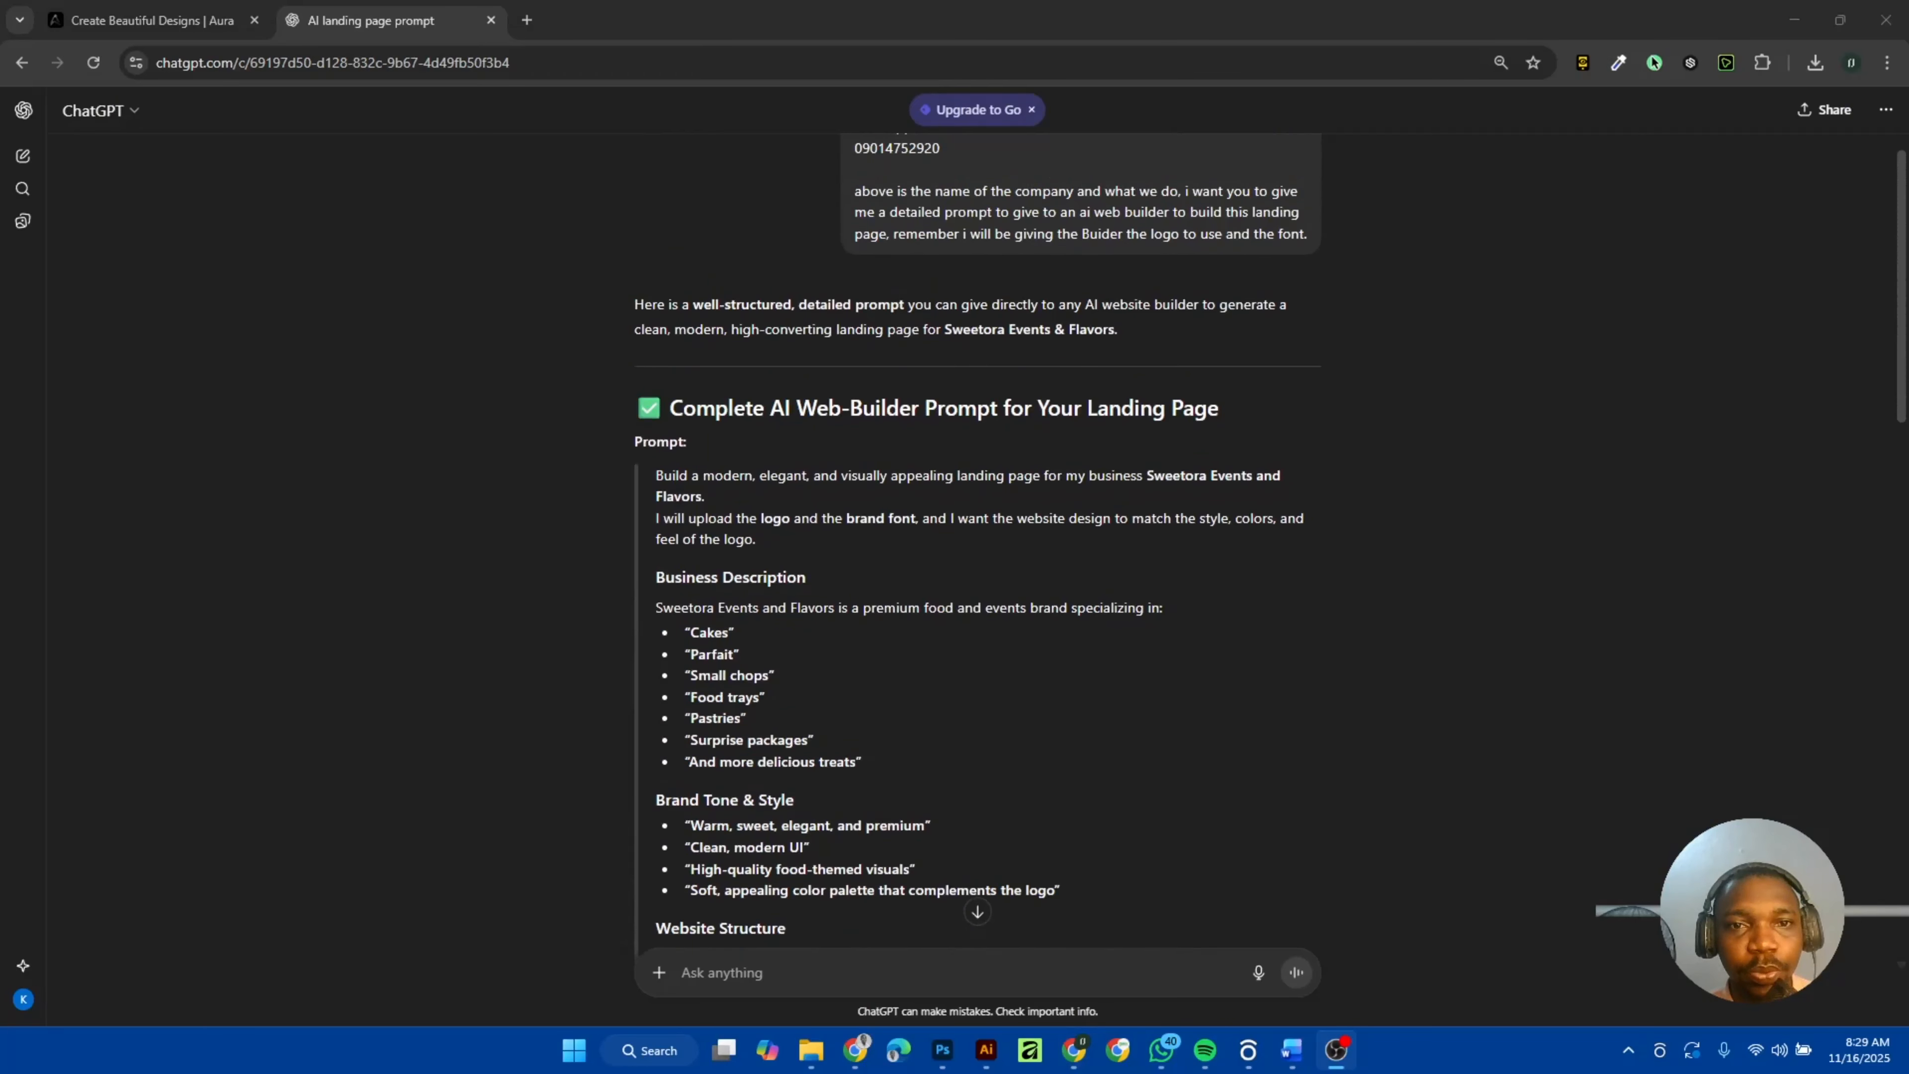
scroll(1020, 500, down, 10)
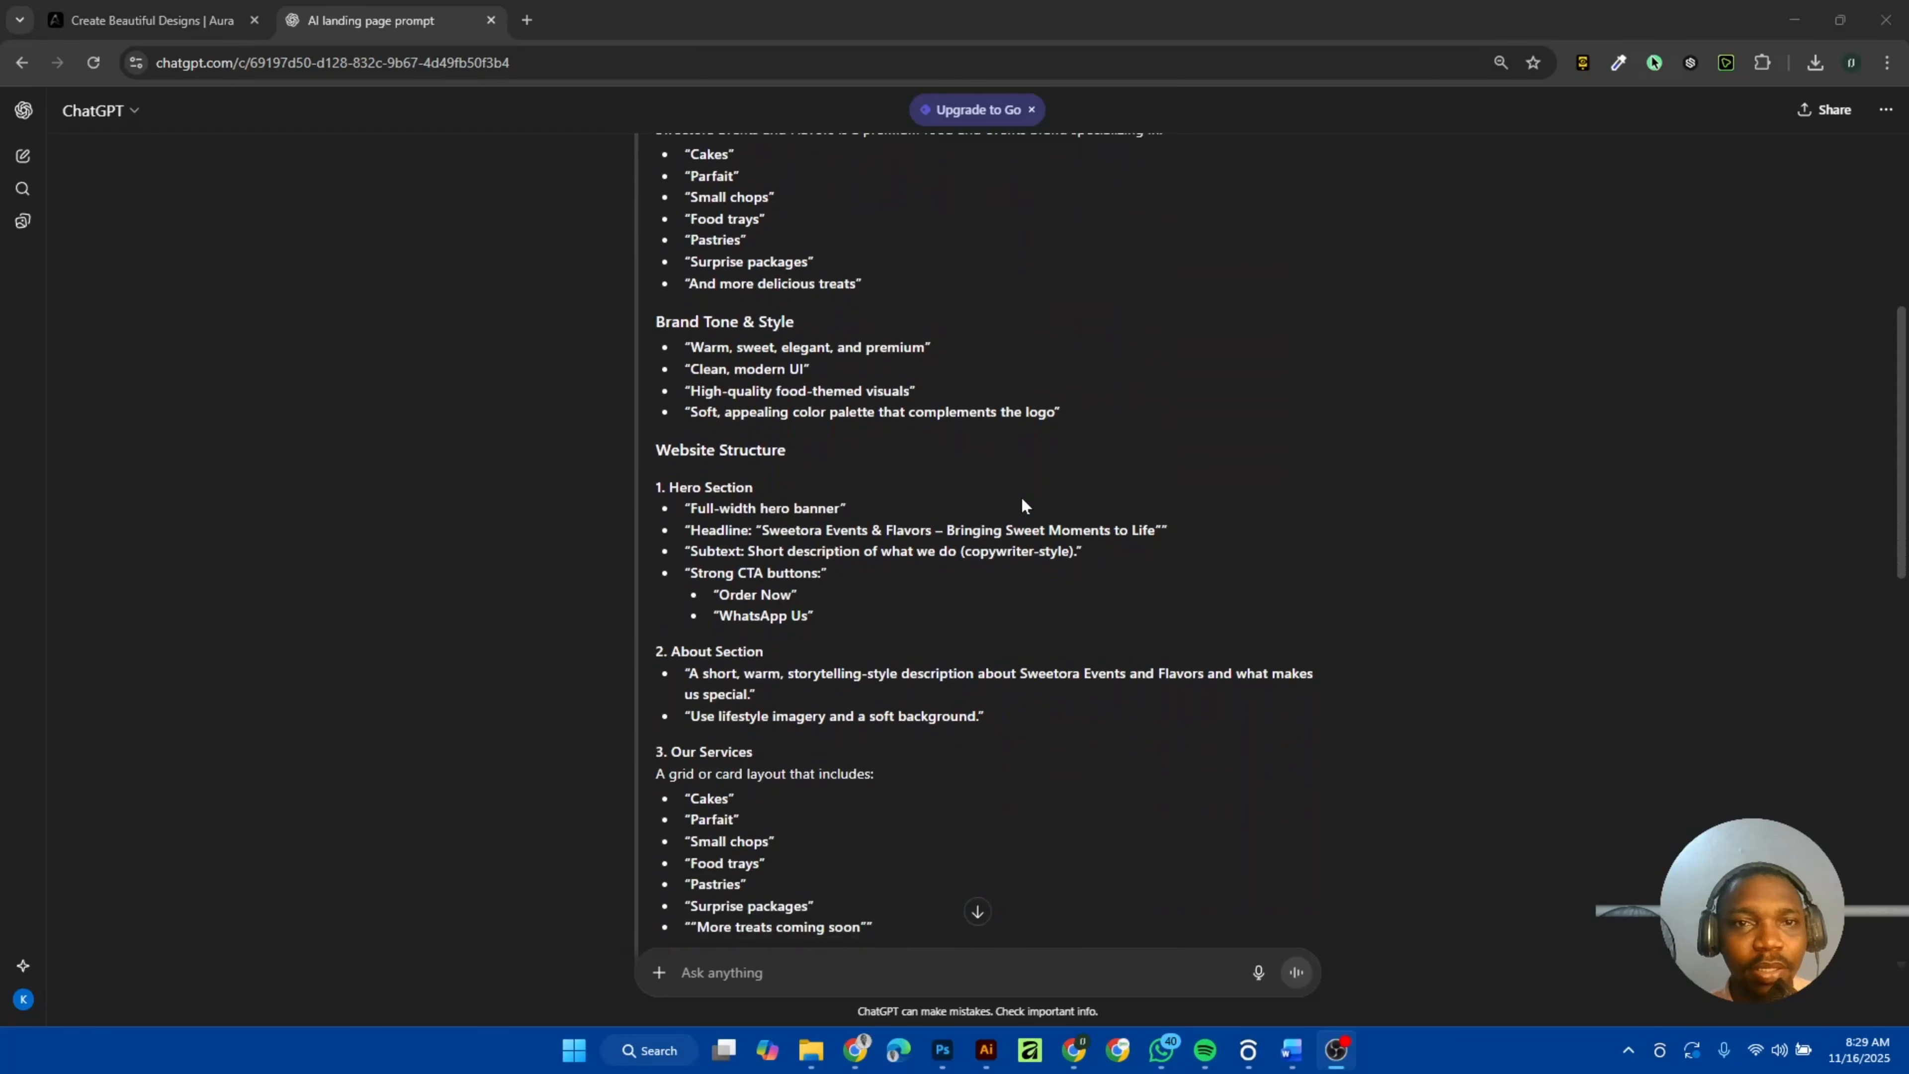
scroll(1021, 500, down, 12)
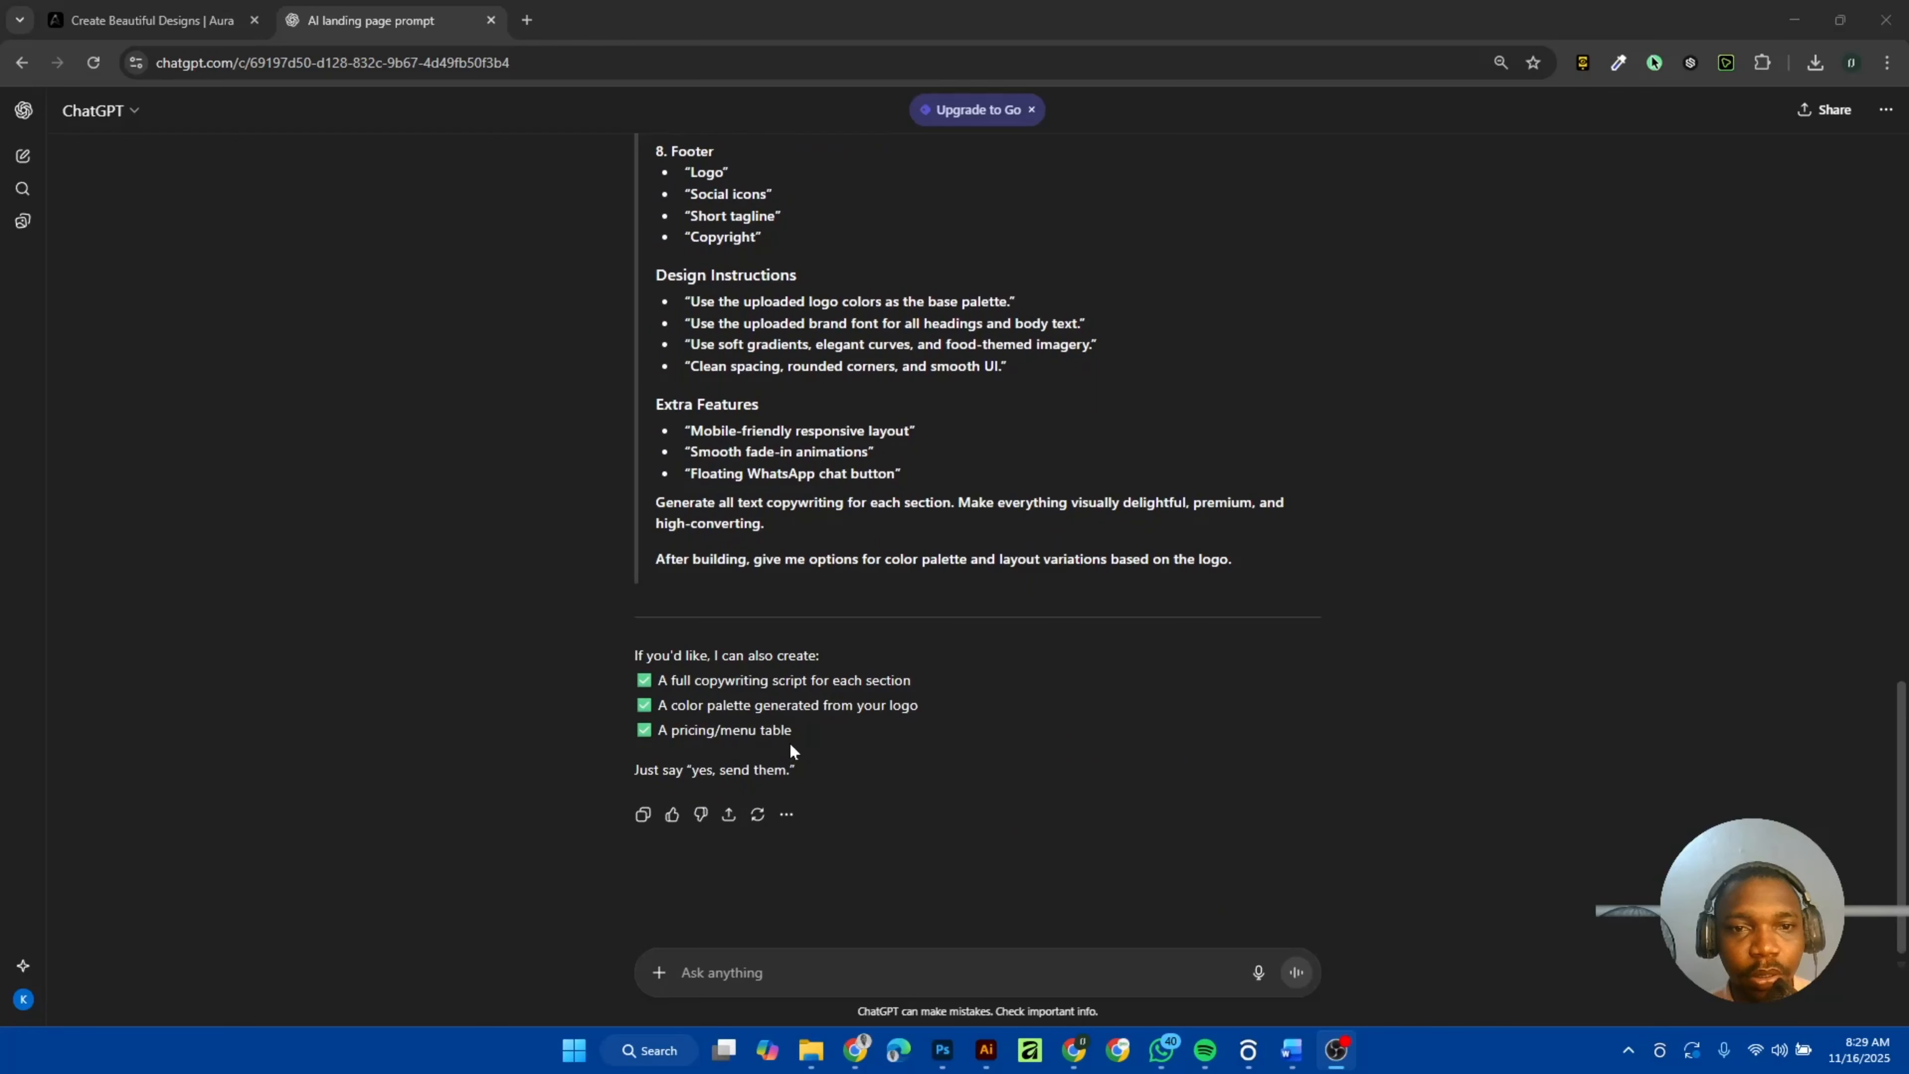
click(789, 742)
text(y)
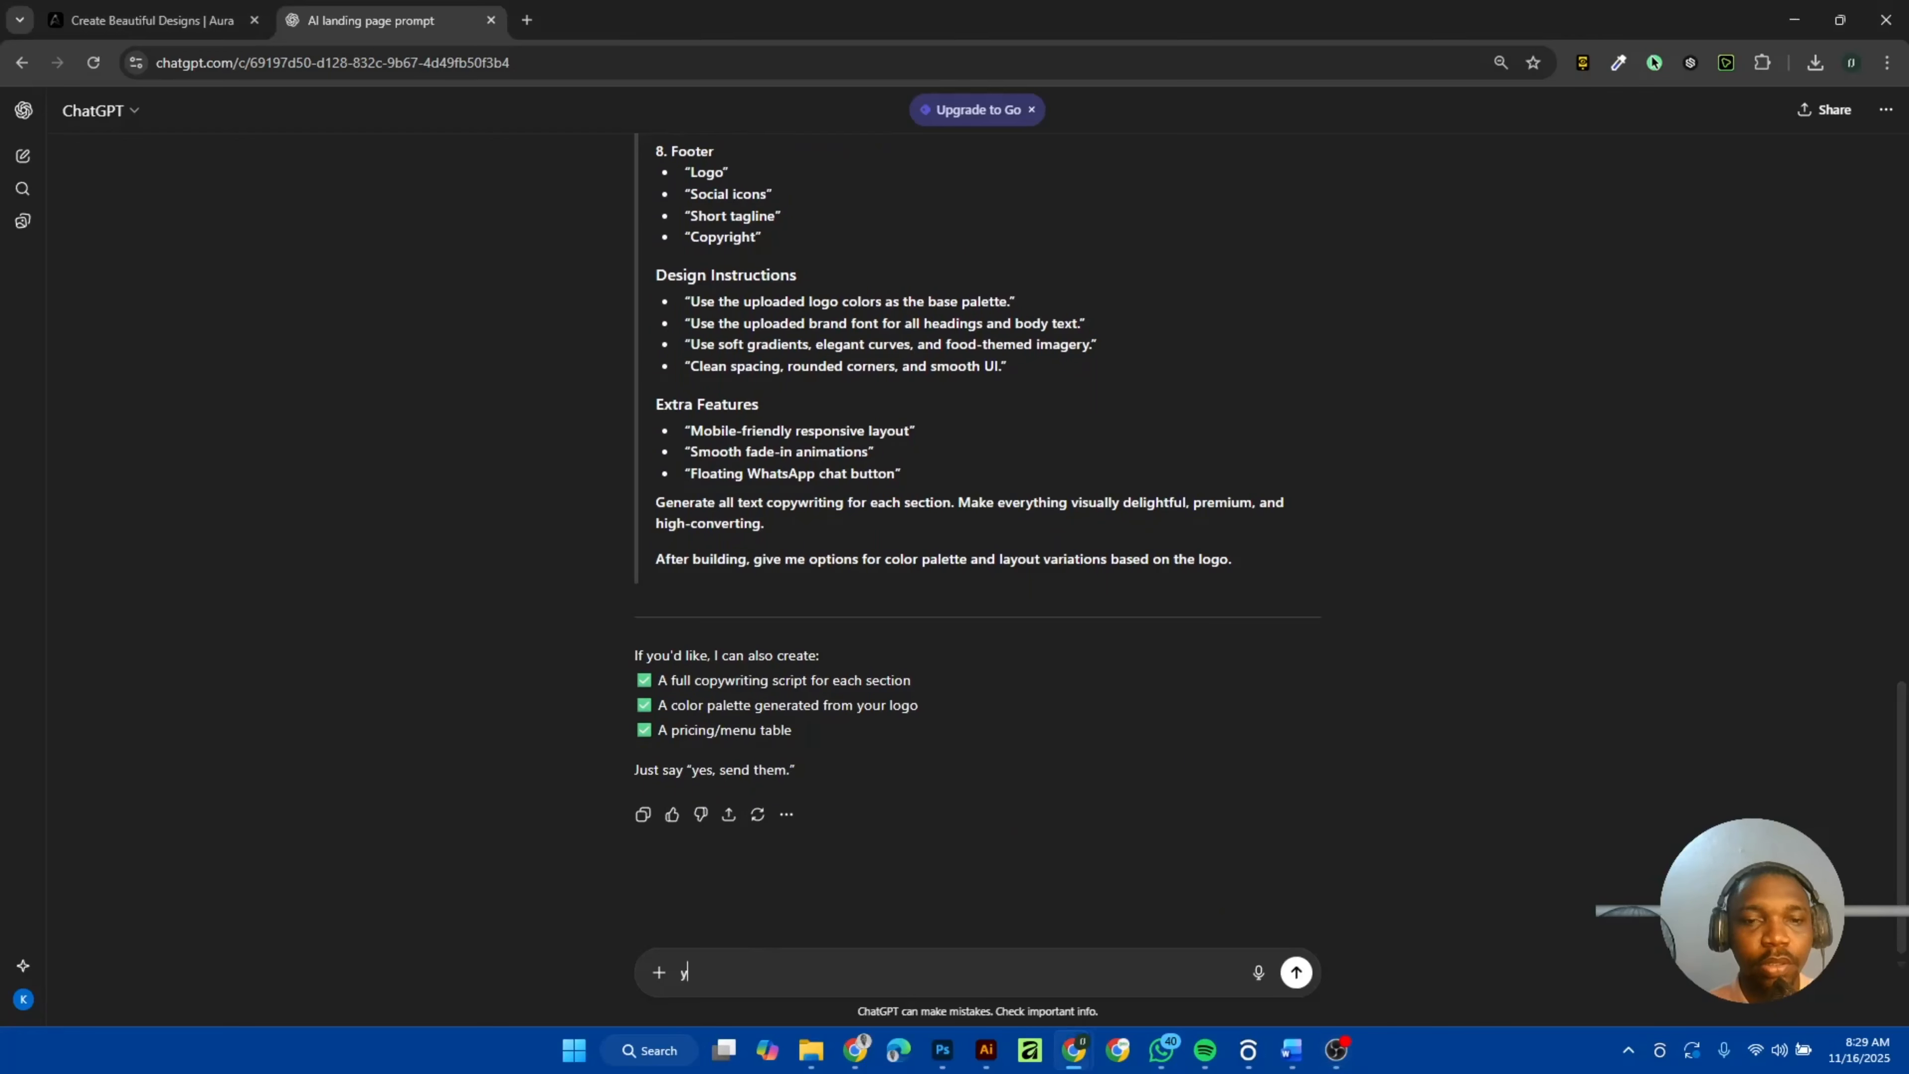
text(es)
key(Return)
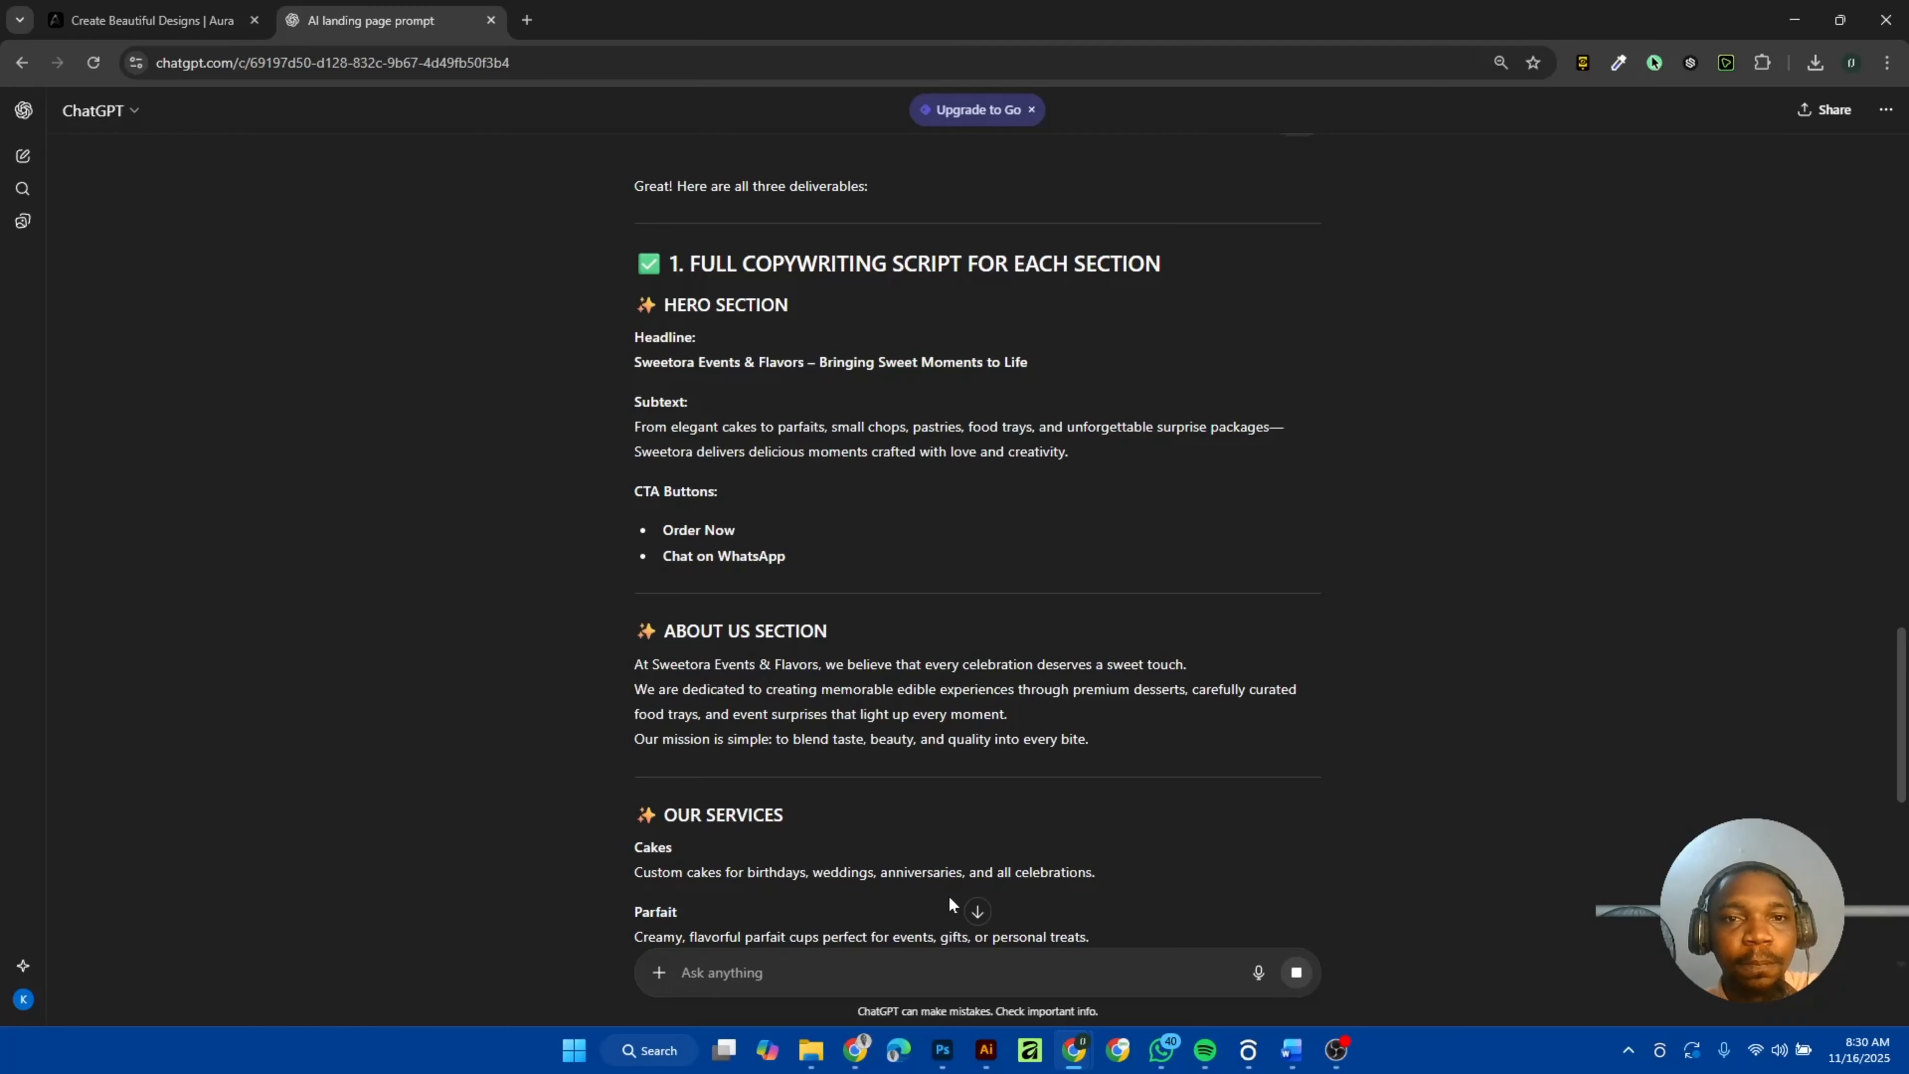
Review ChatGPT's copywriting script for each section, the color palette and the menu pricing table.
scroll(948, 896, down, 10)
scroll(949, 896, down, 2)
scroll(949, 896, up, 12)
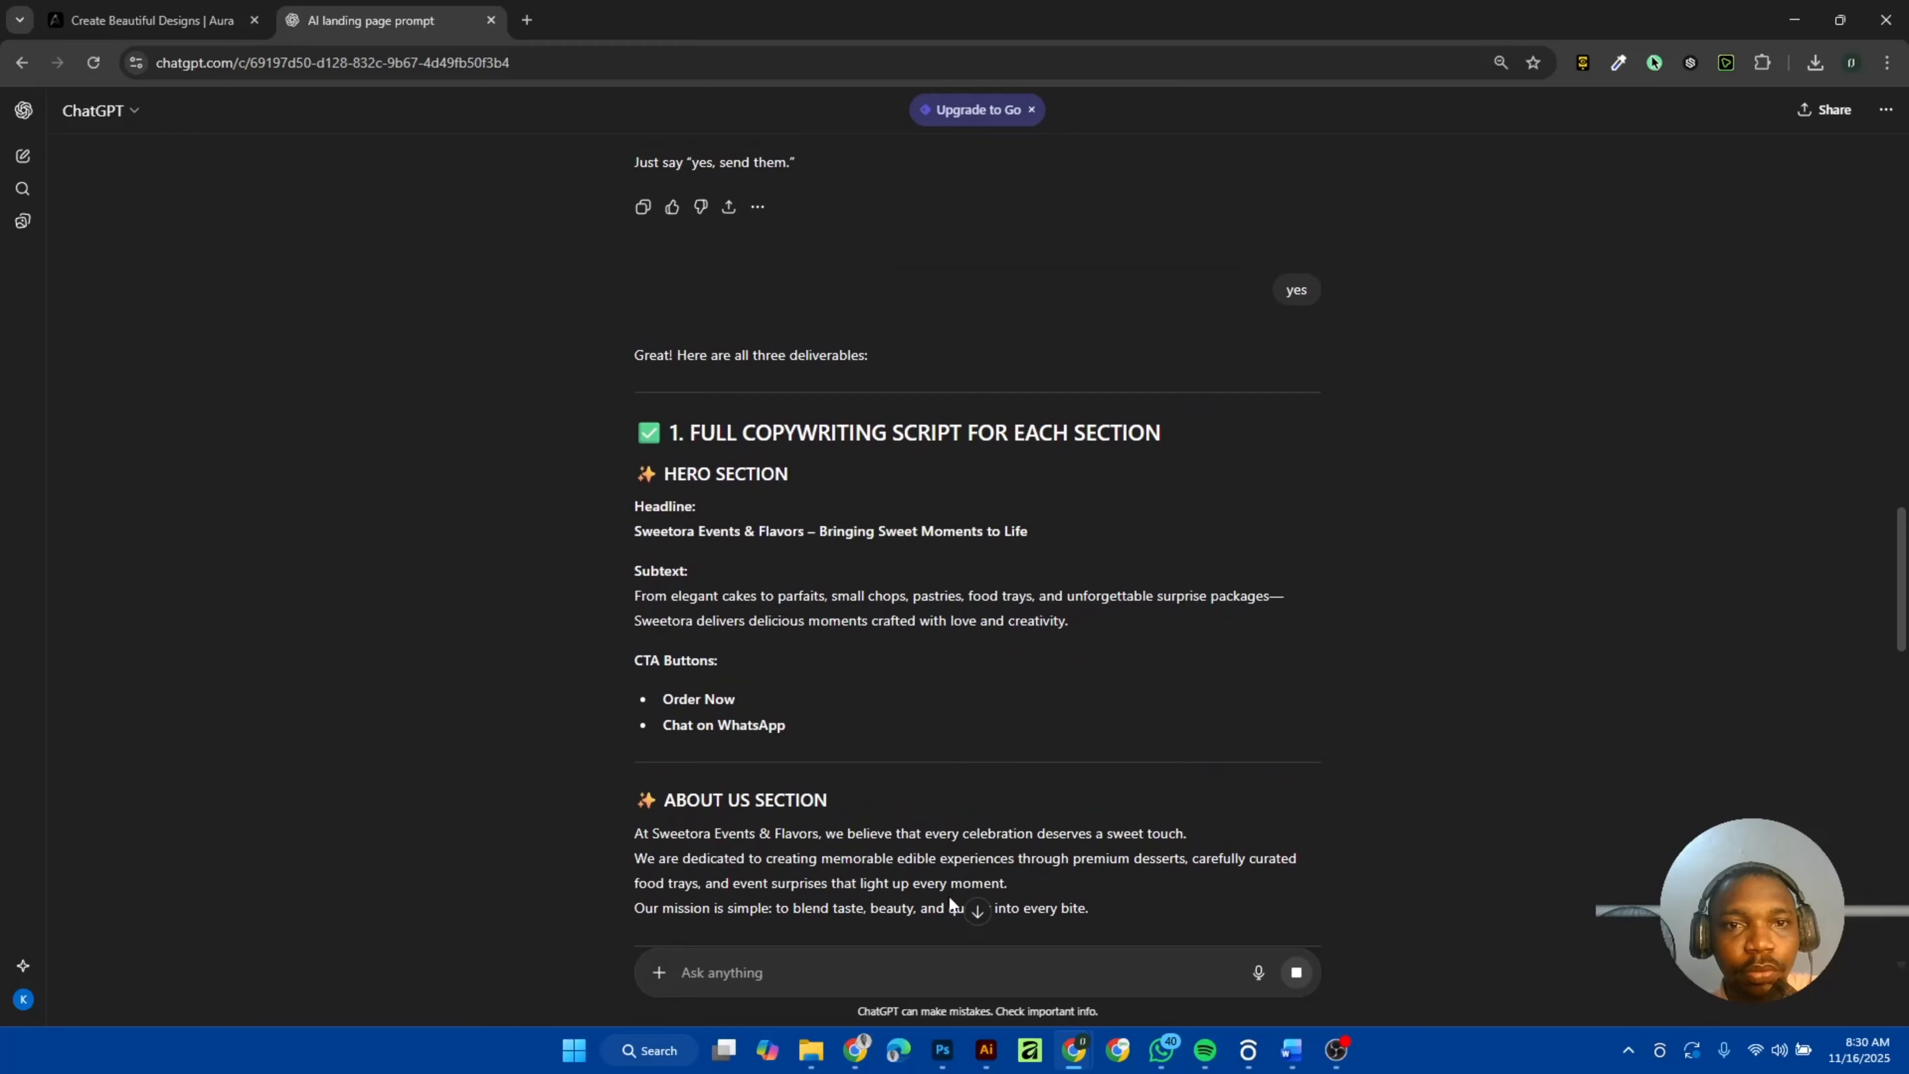
scroll(949, 896, down, 10)
scroll(949, 896, down, 15)
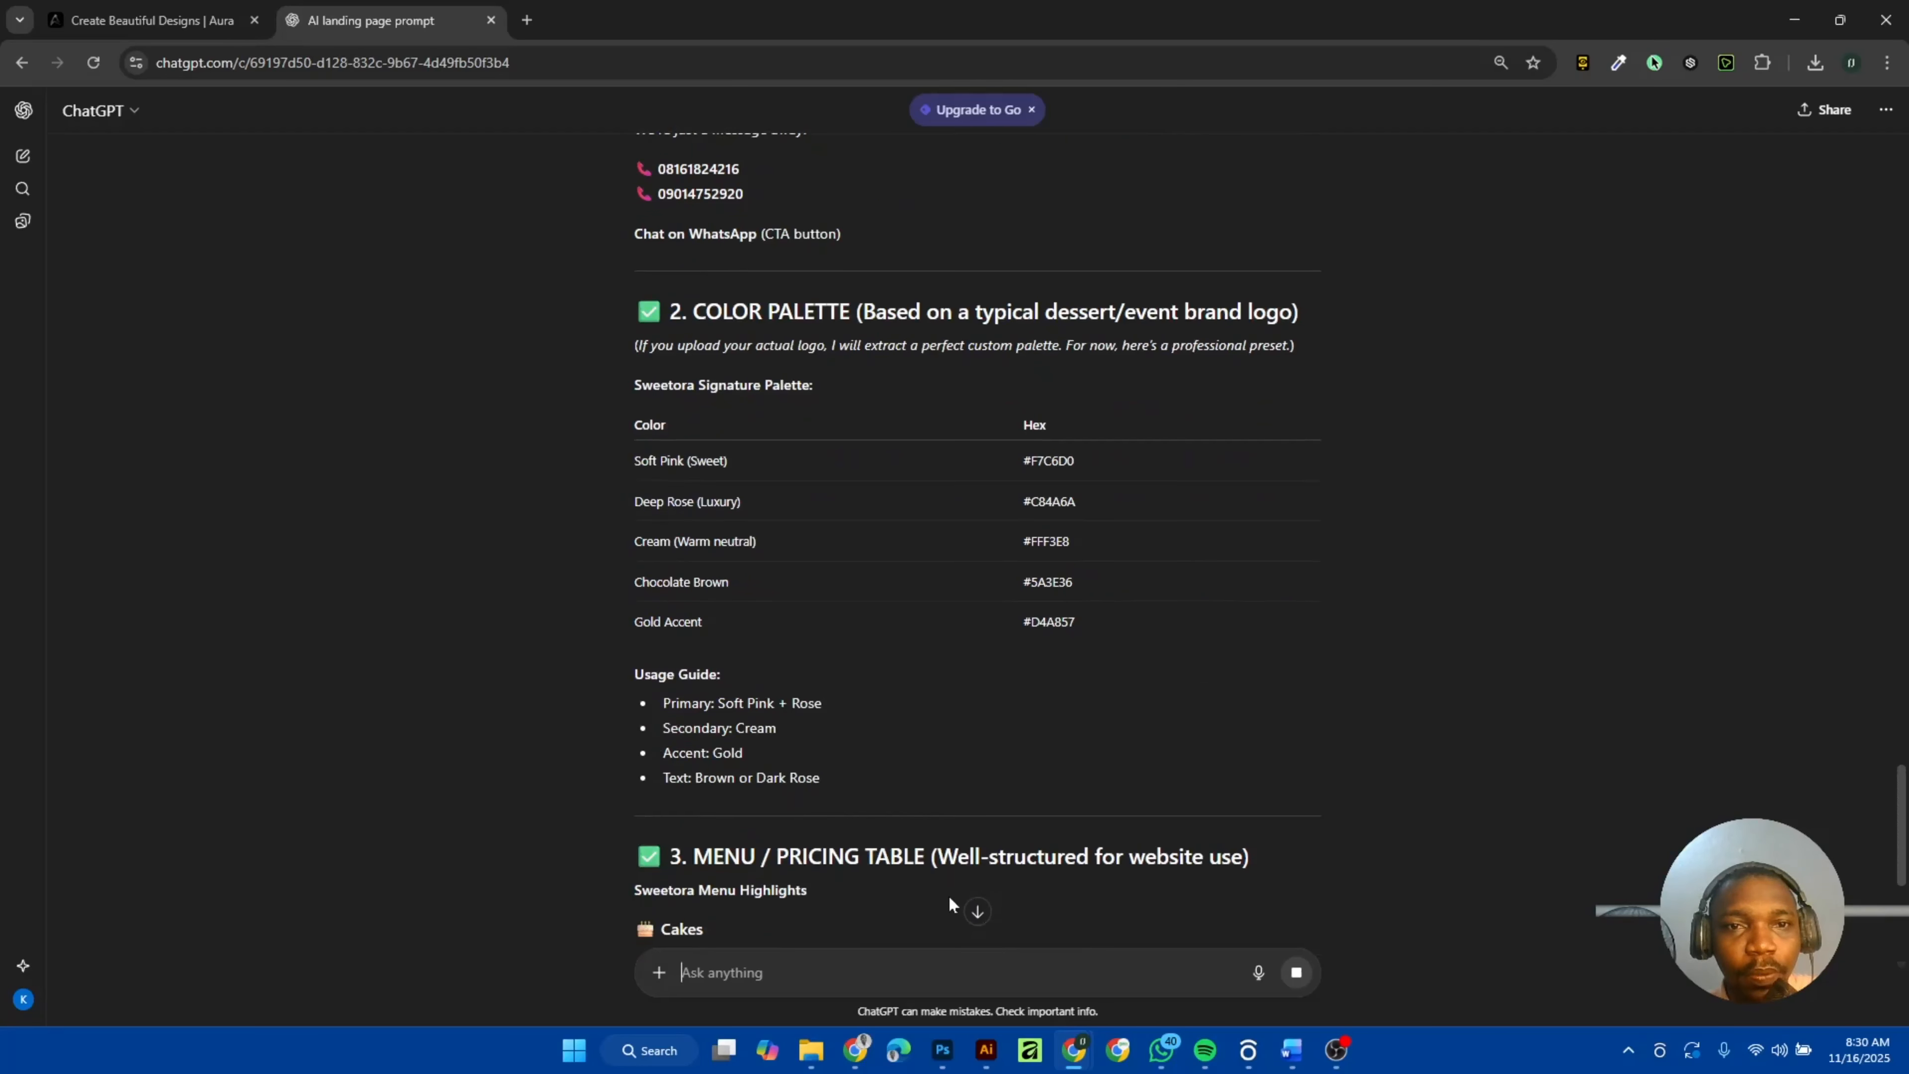
scroll(949, 896, down, 1)
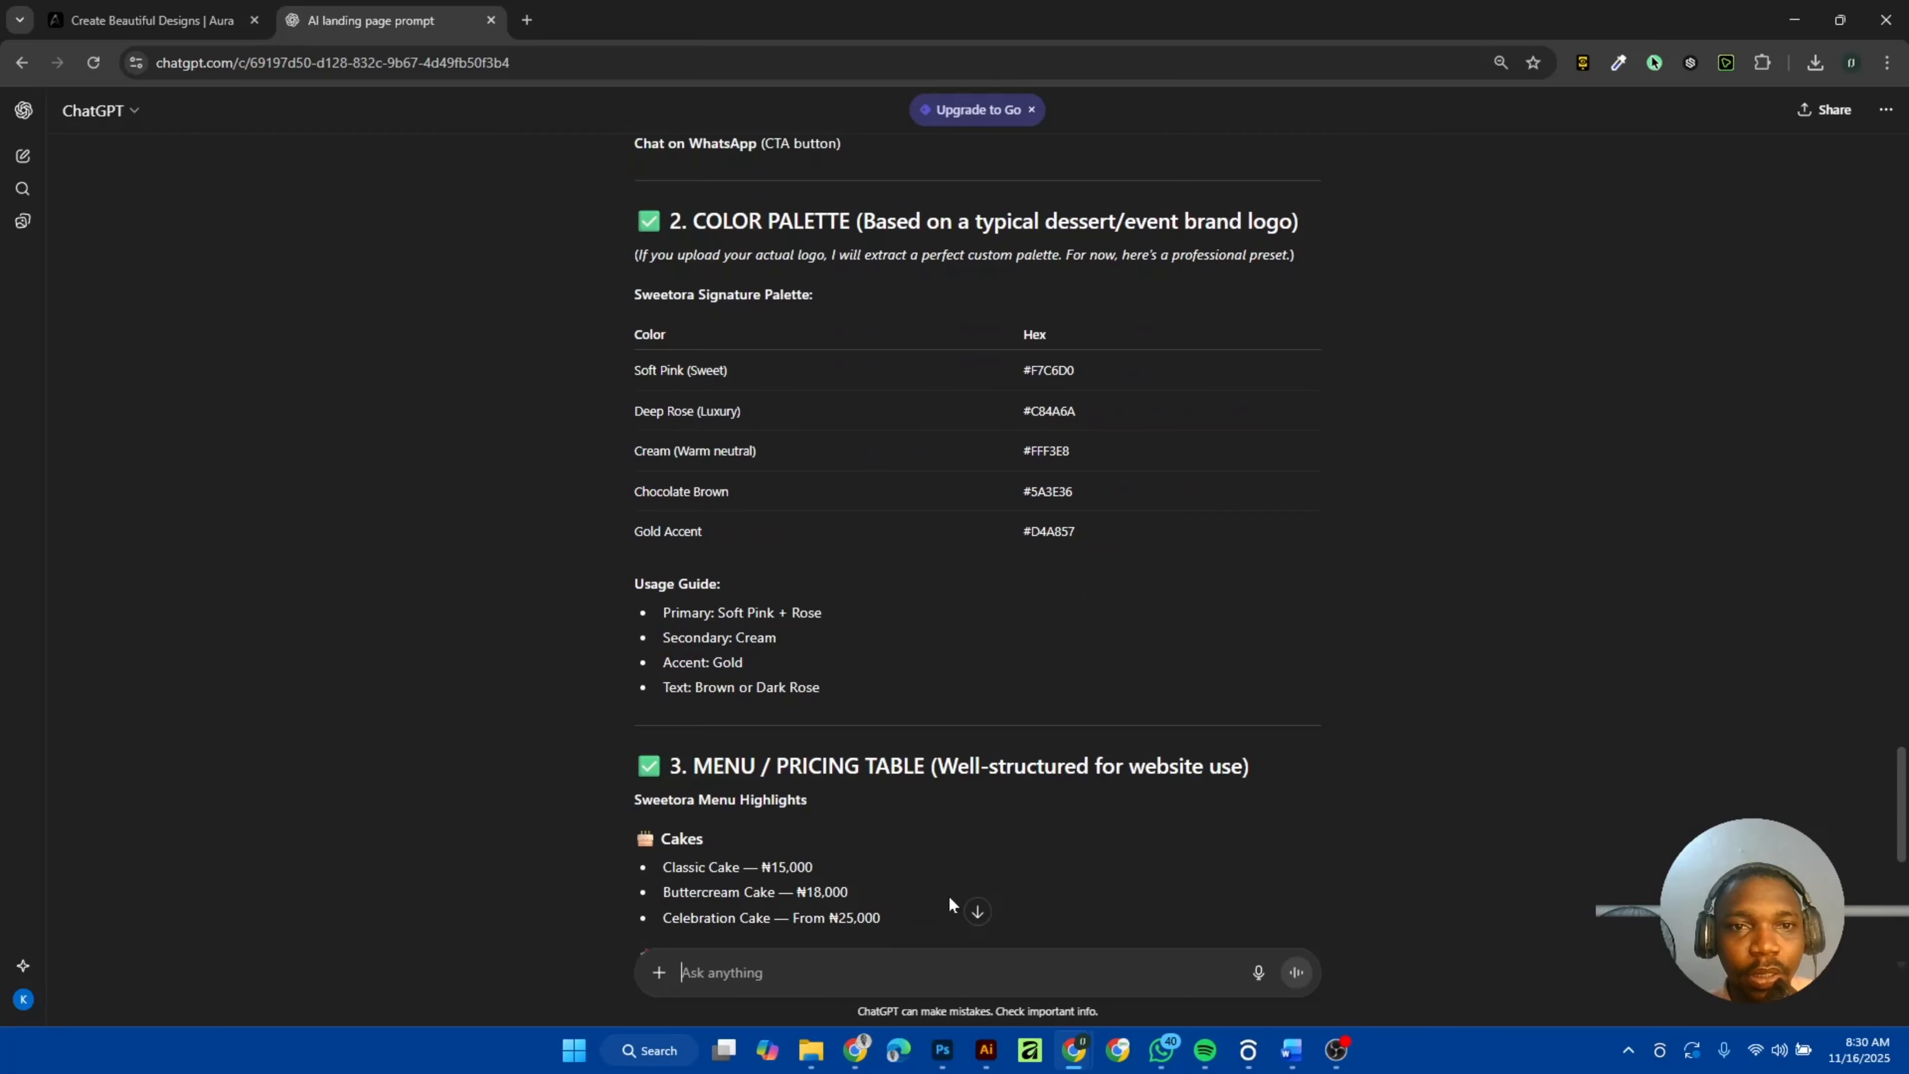
scroll(949, 896, down, 1)
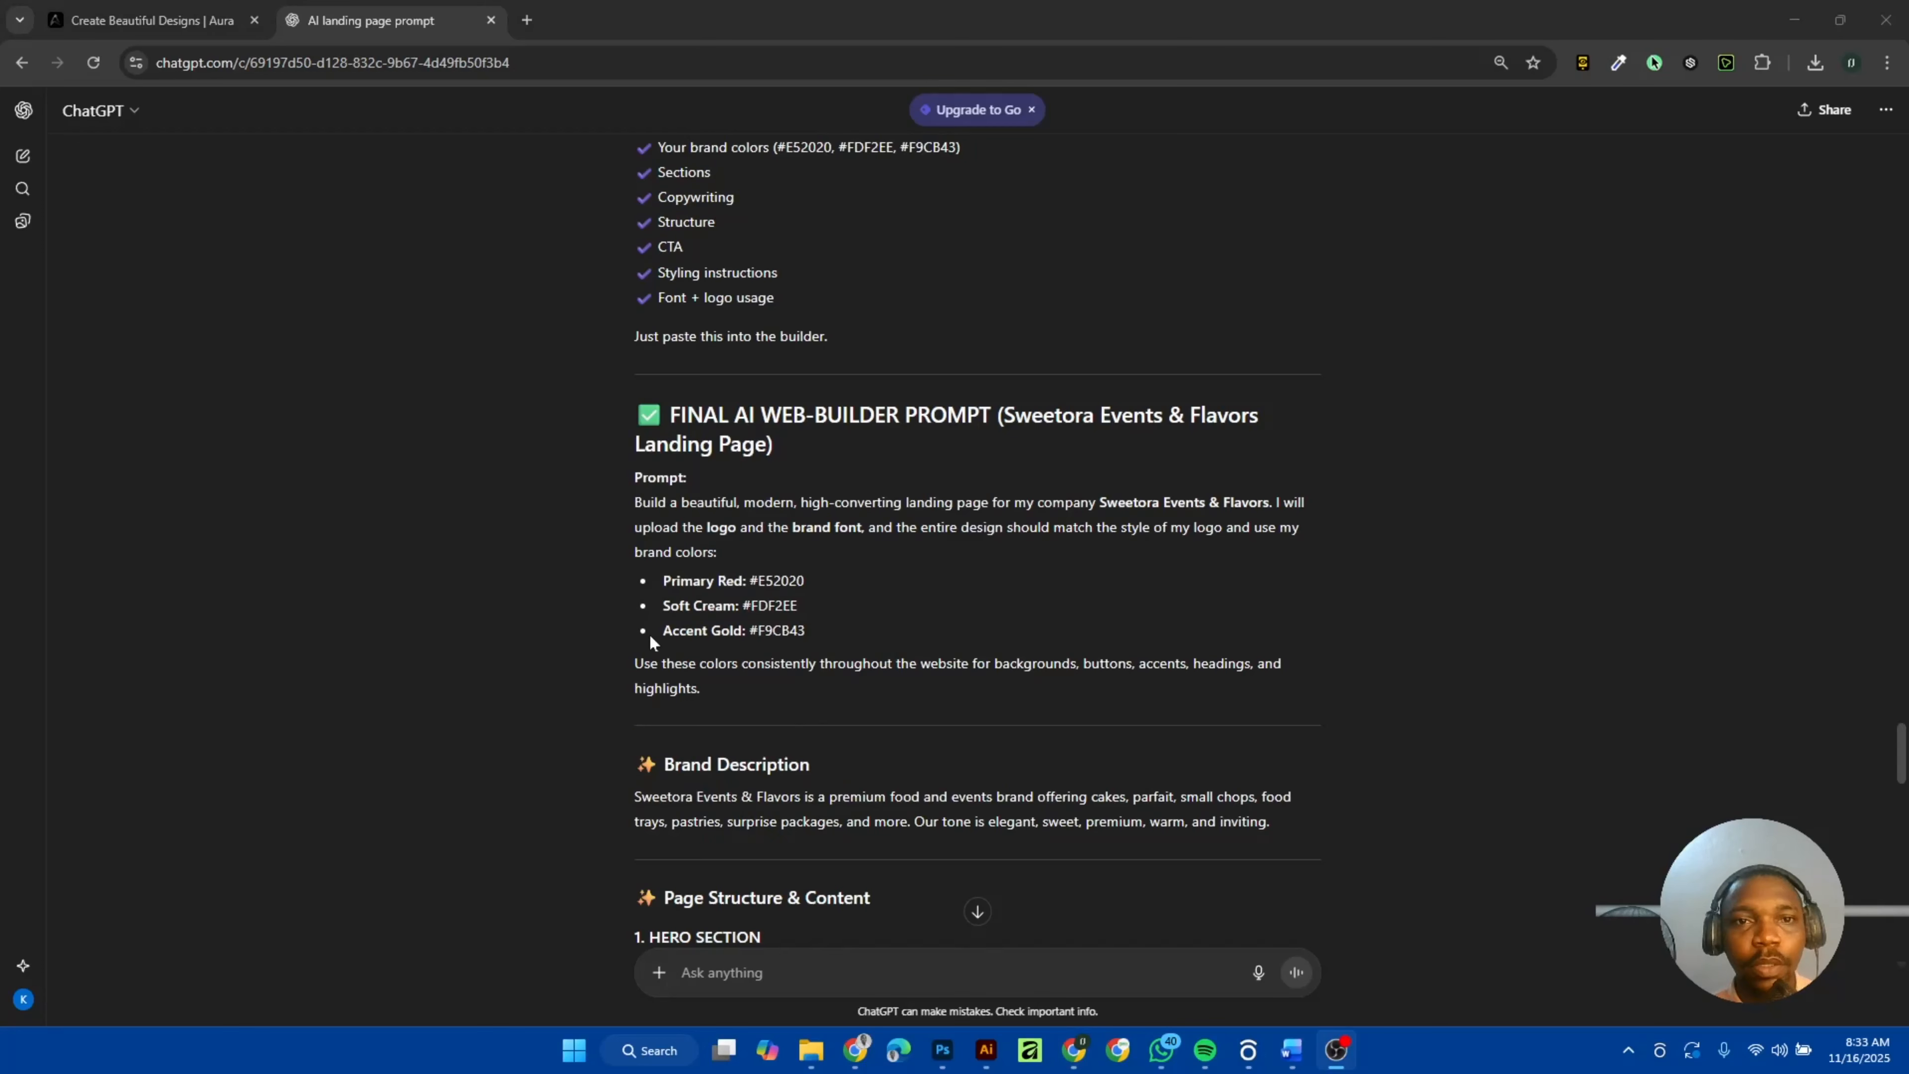
Examine the final Sweetora Events & Flavors web-builder prompt, including its brand colors, page sections, pricing table and styling instructions.
scroll(650, 638, down, 1)
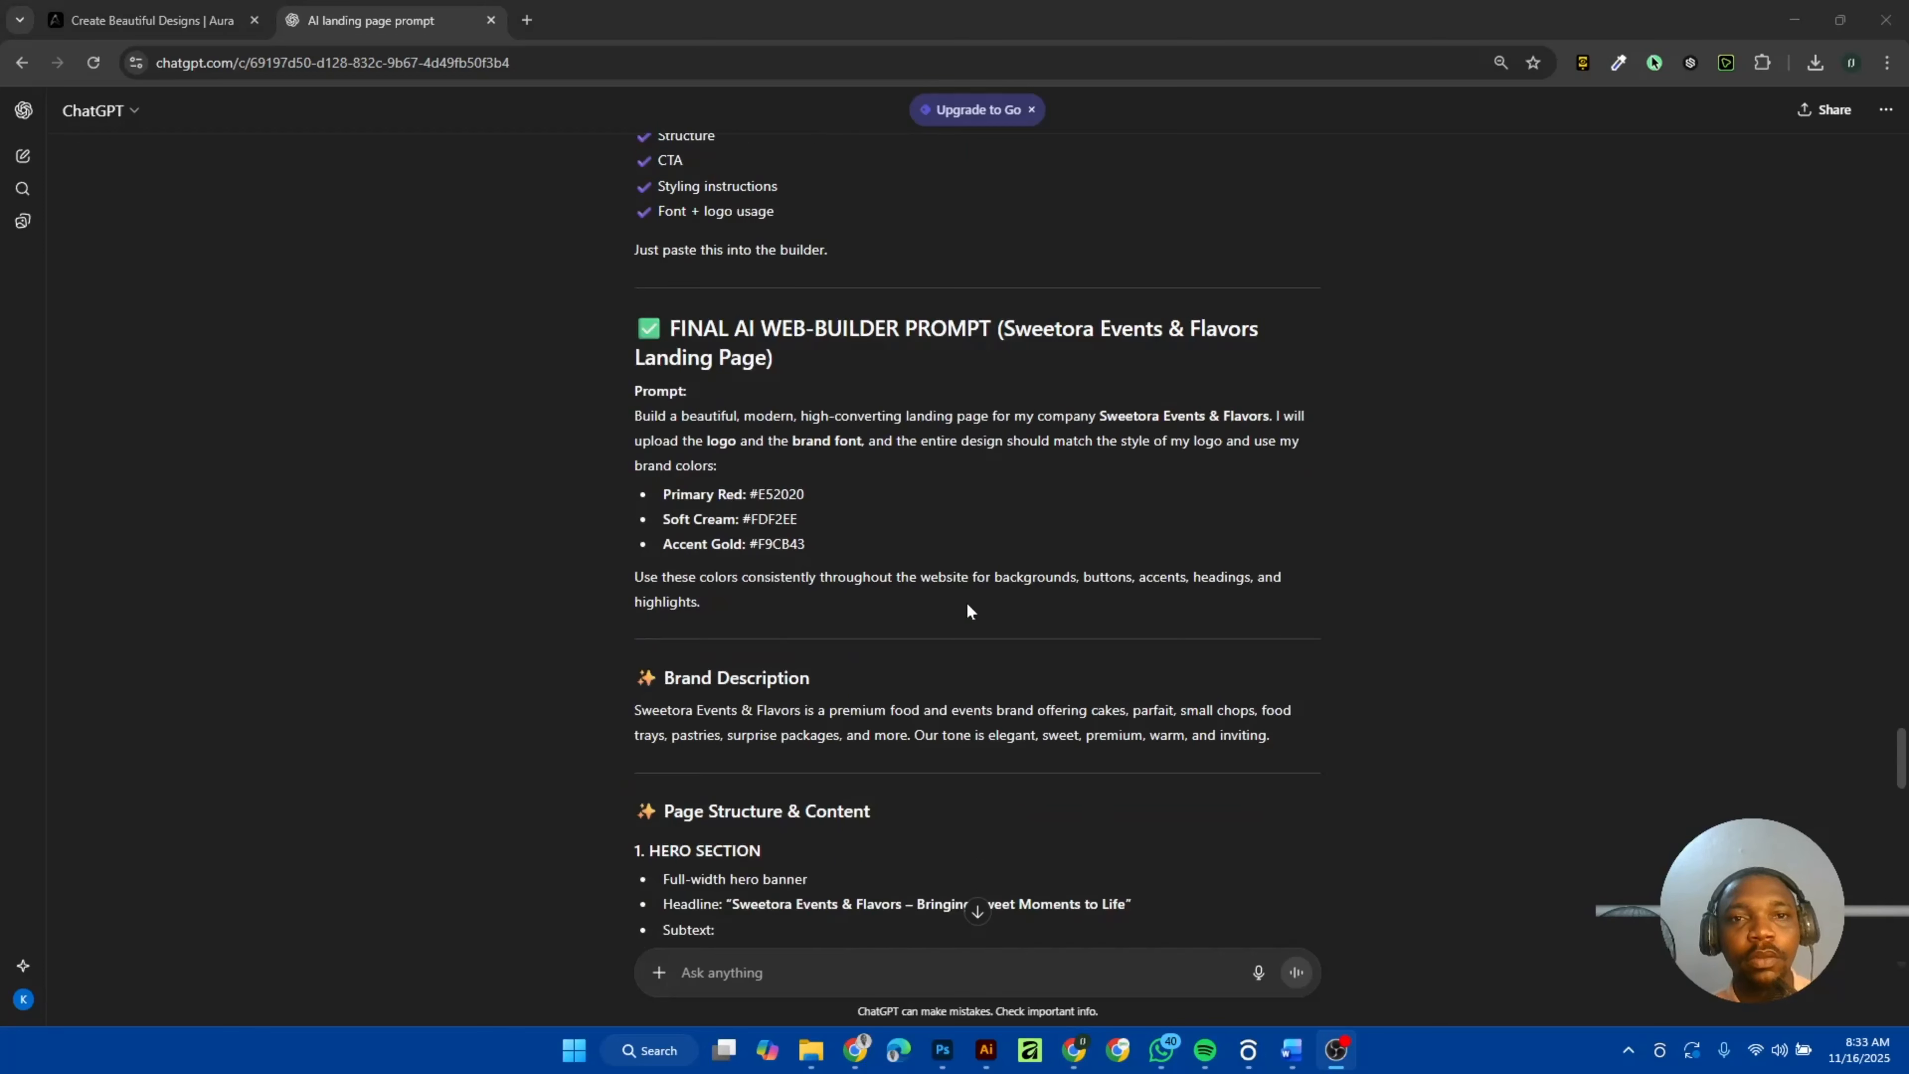
scroll(968, 604, down, 1)
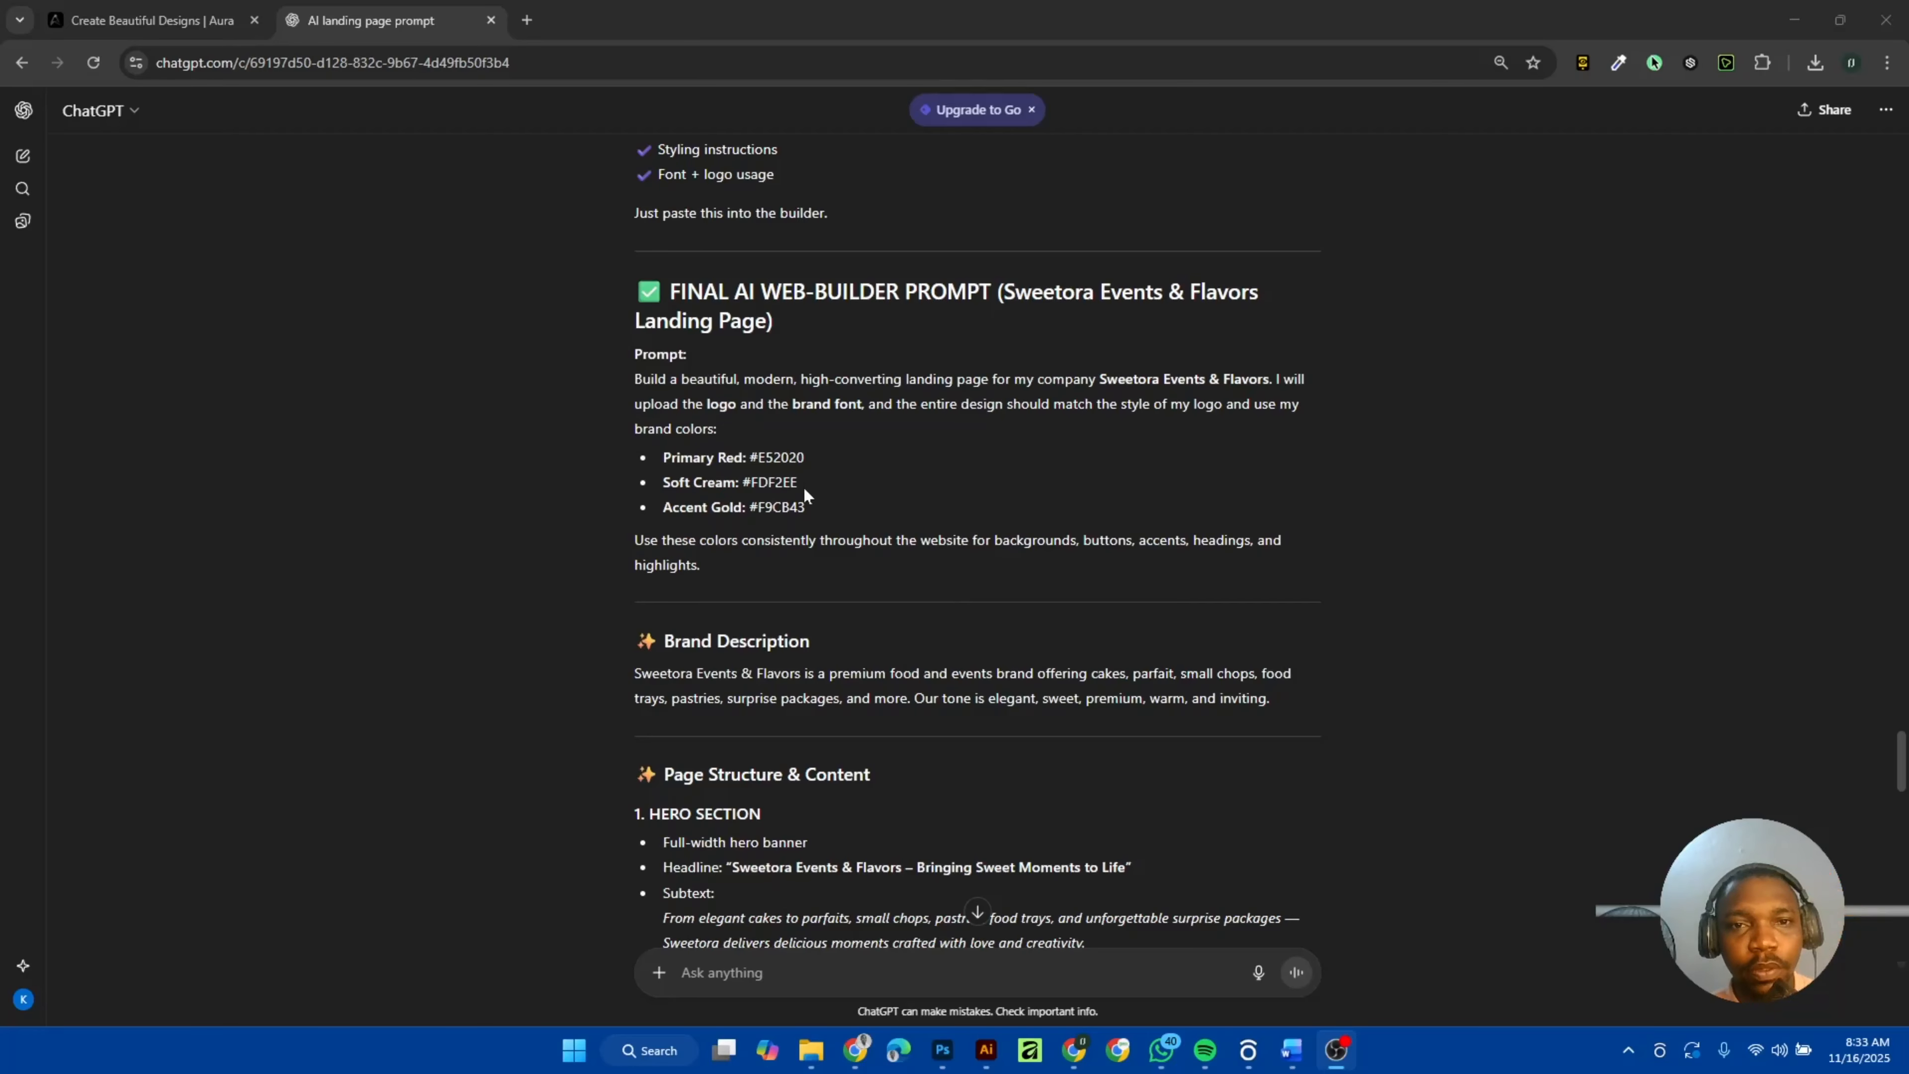
click(812, 509)
drag(812, 507, 783, 483)
click(854, 499)
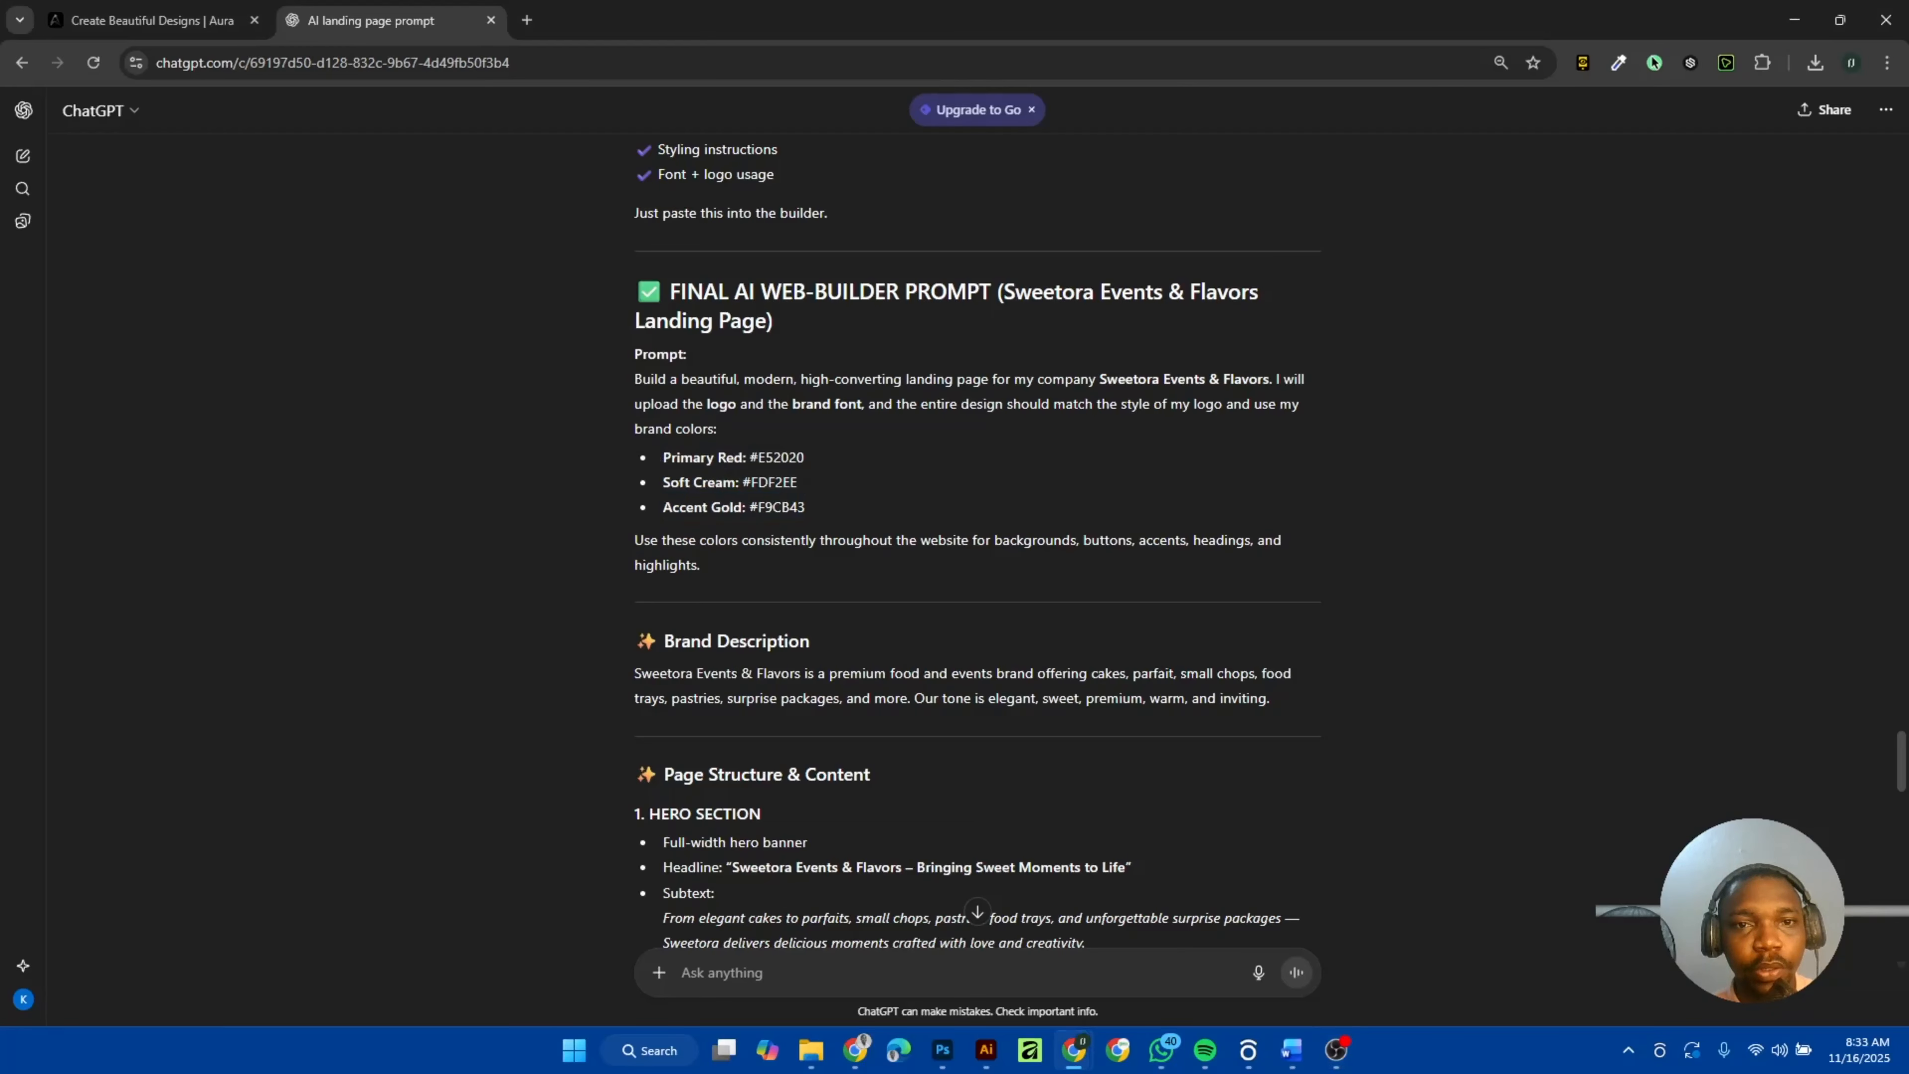
scroll(704, 519, down, 1)
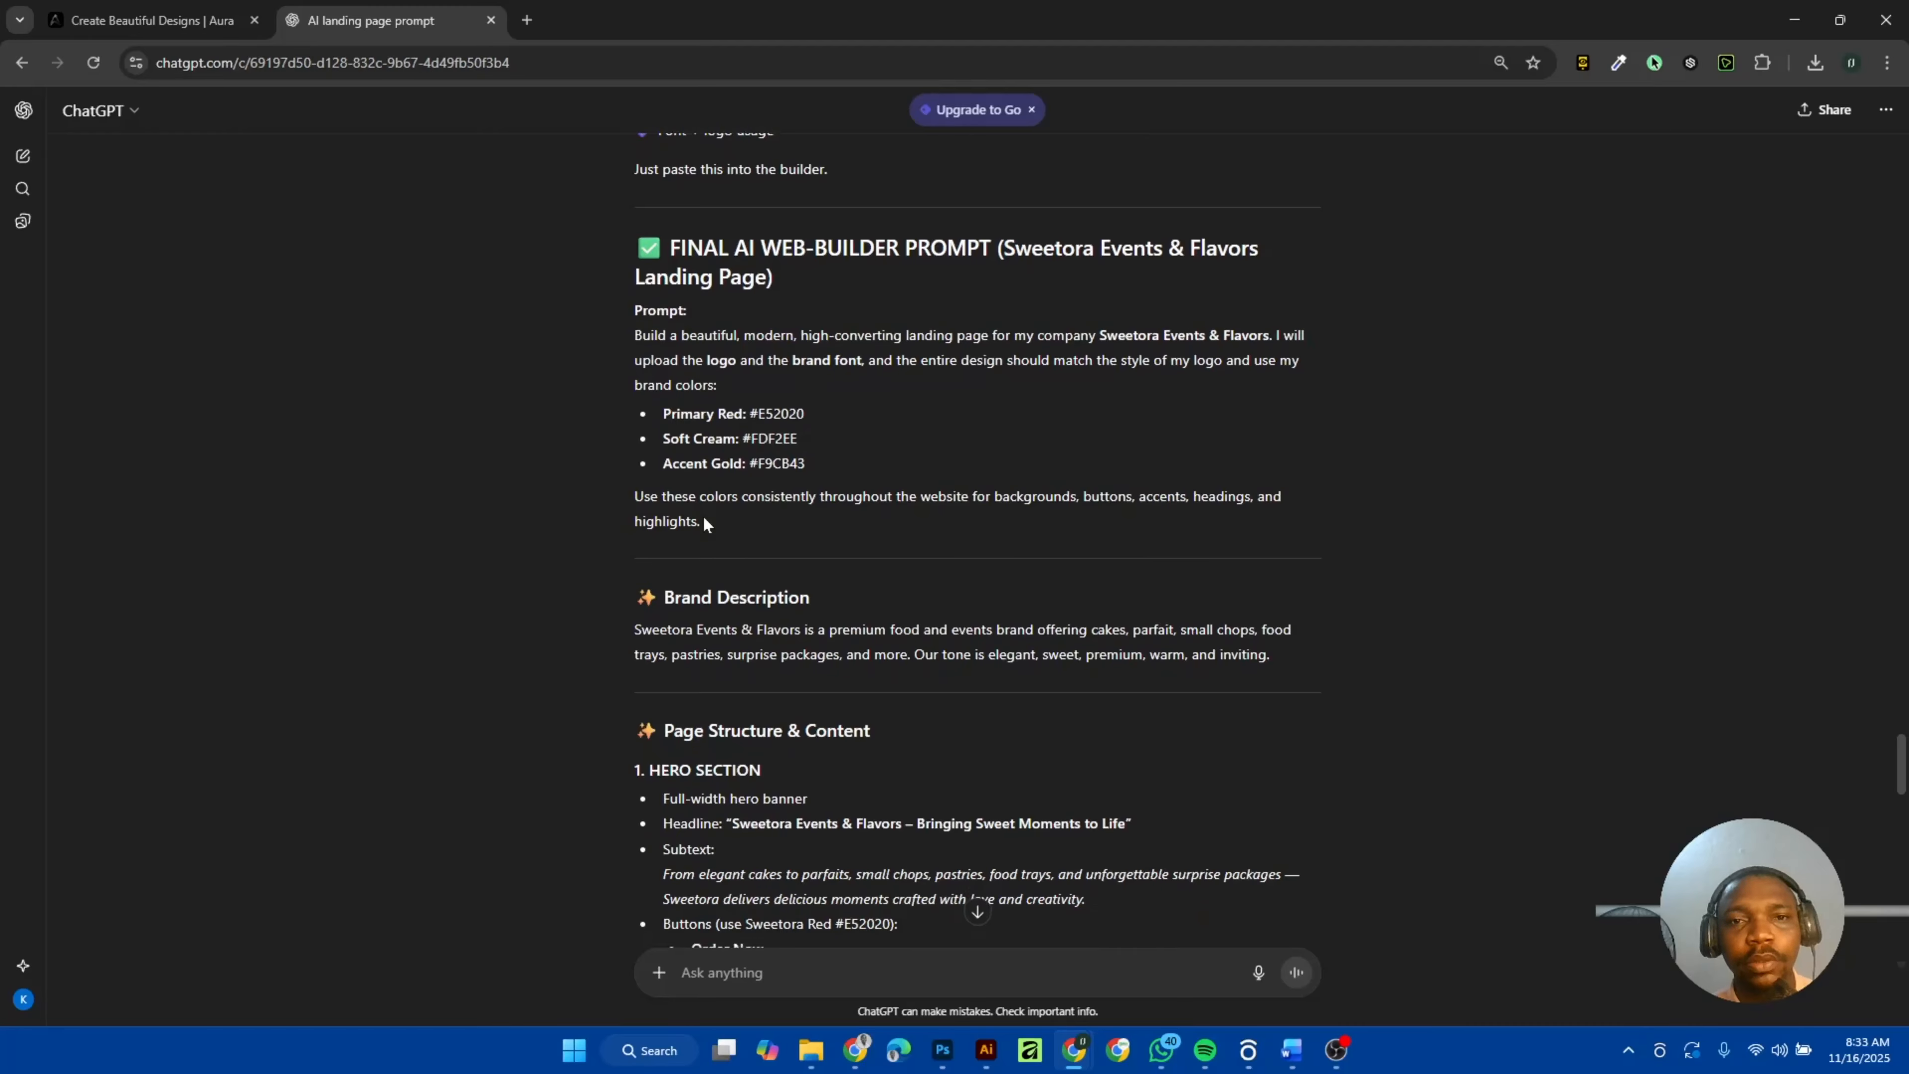
scroll(704, 519, down, 1)
scroll(703, 515, down, 5)
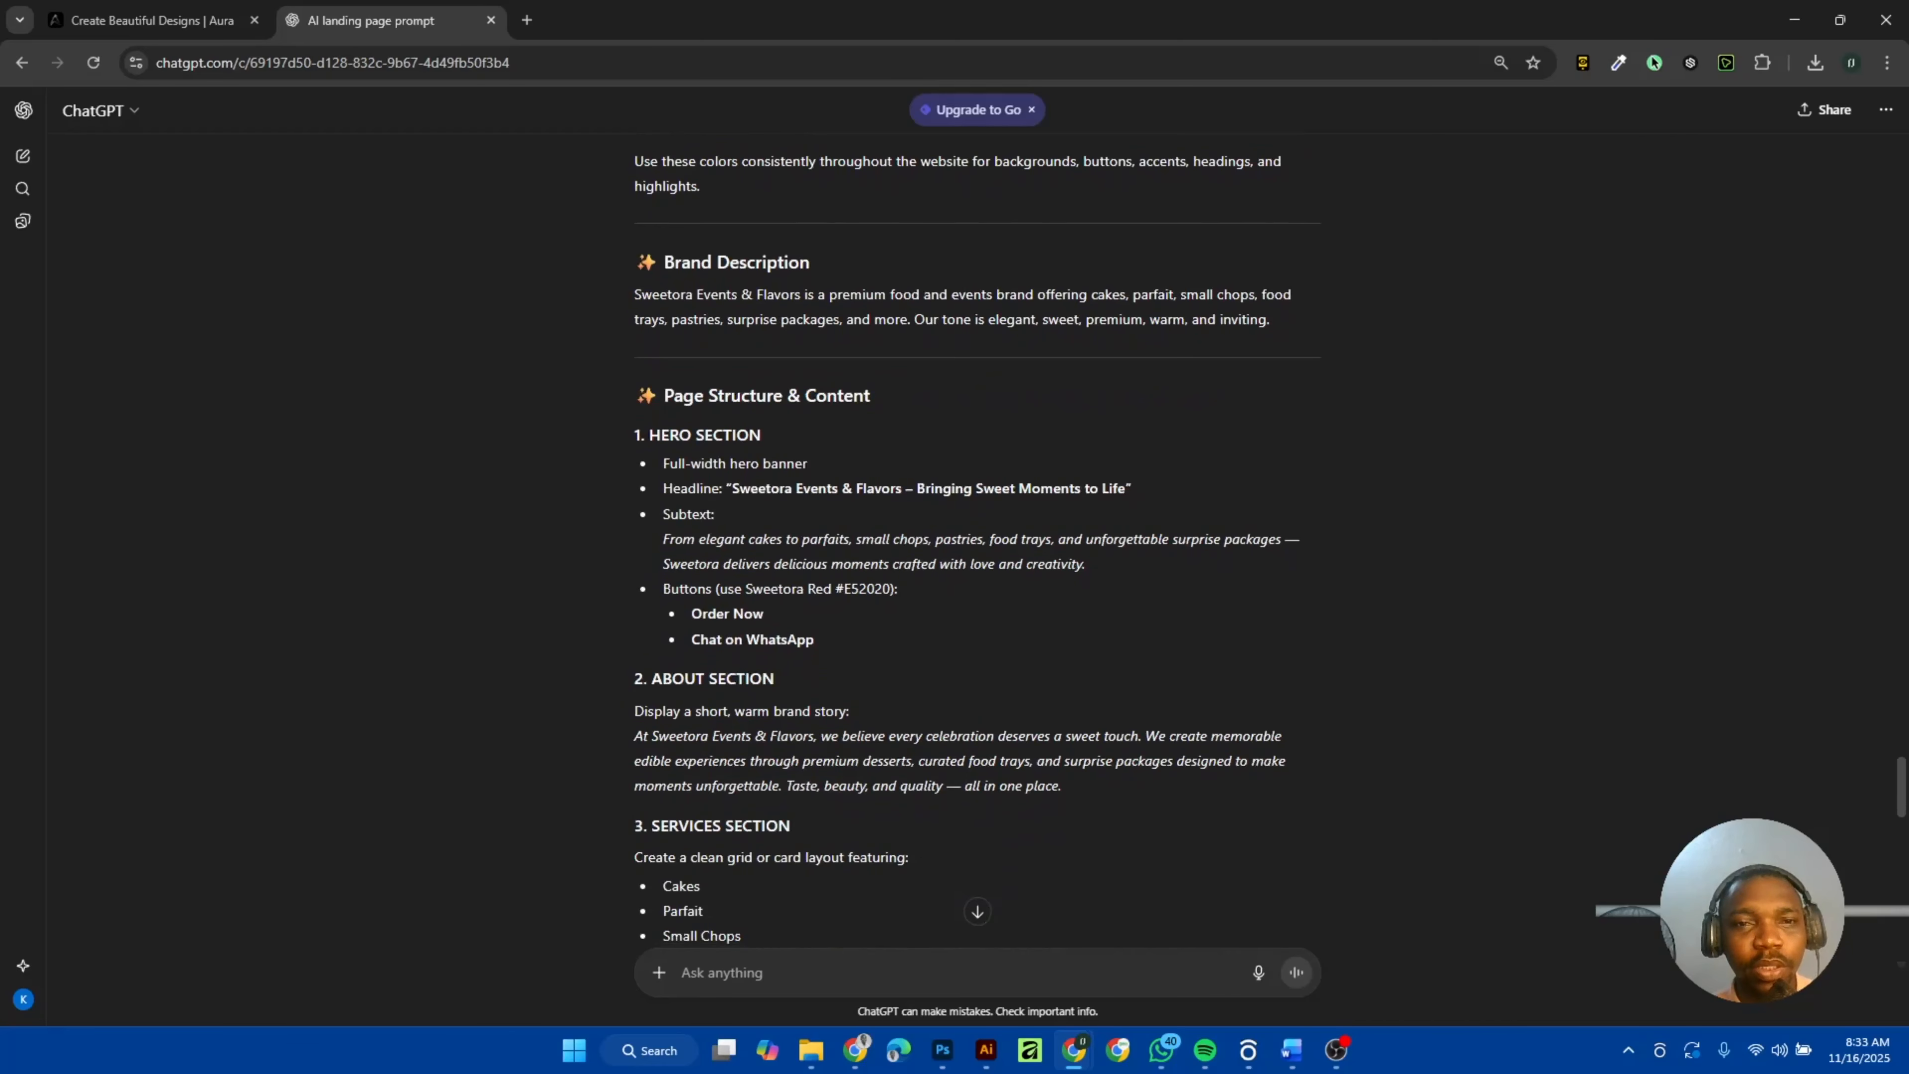
scroll(703, 516, down, 8)
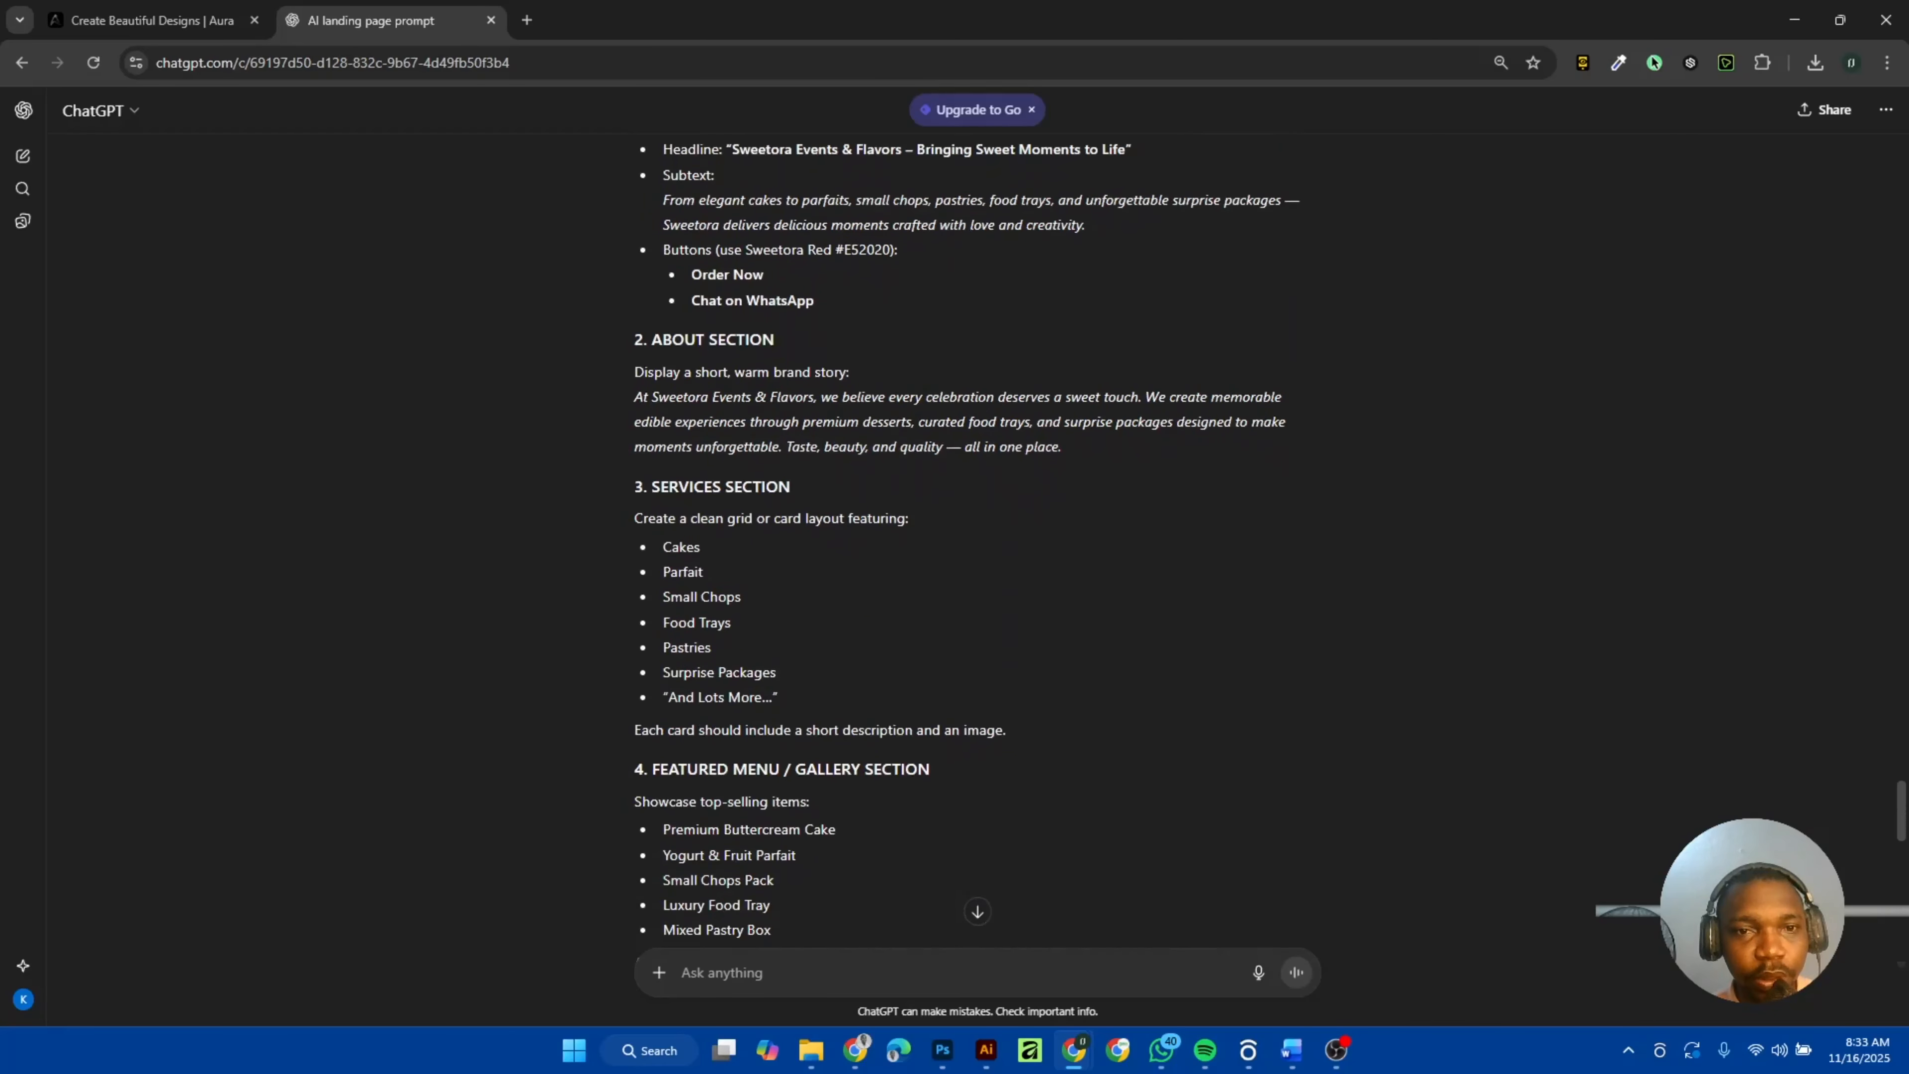
scroll(704, 519, down, 6)
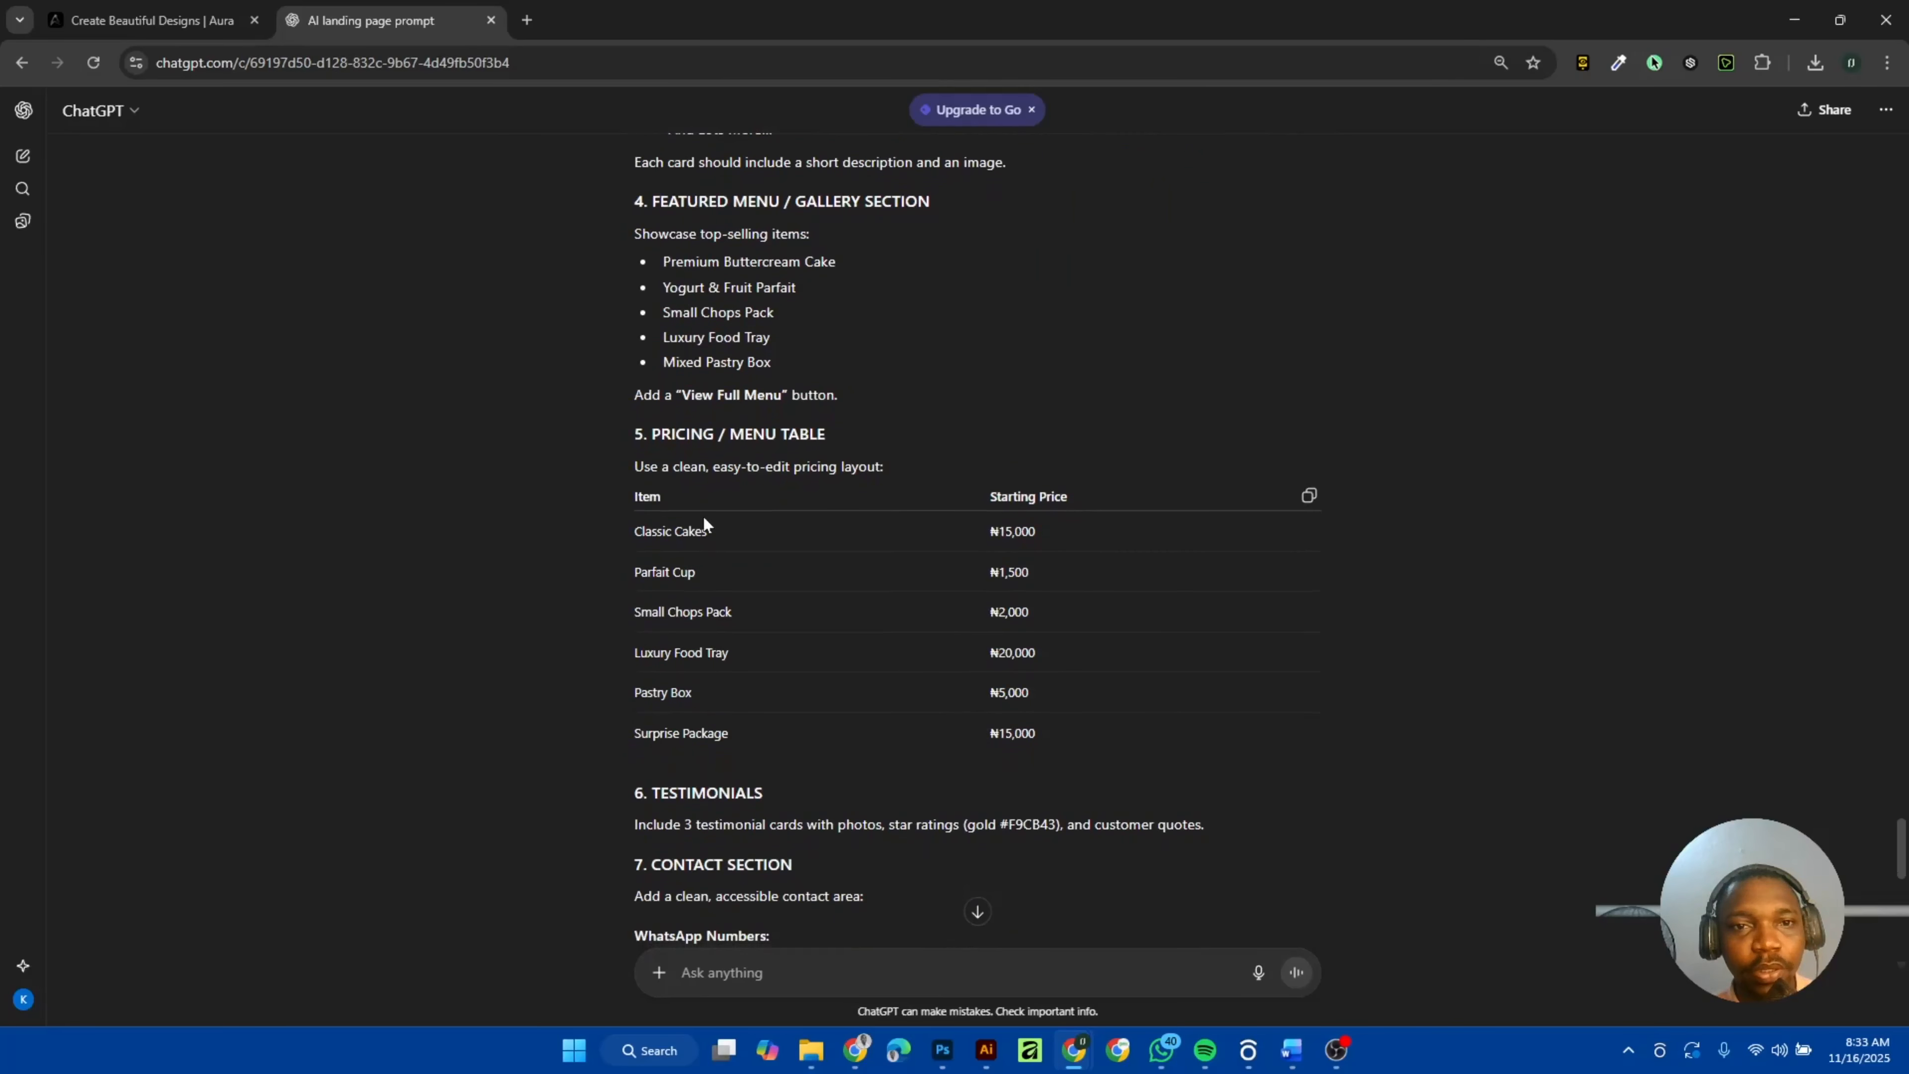
scroll(704, 520, down, 9)
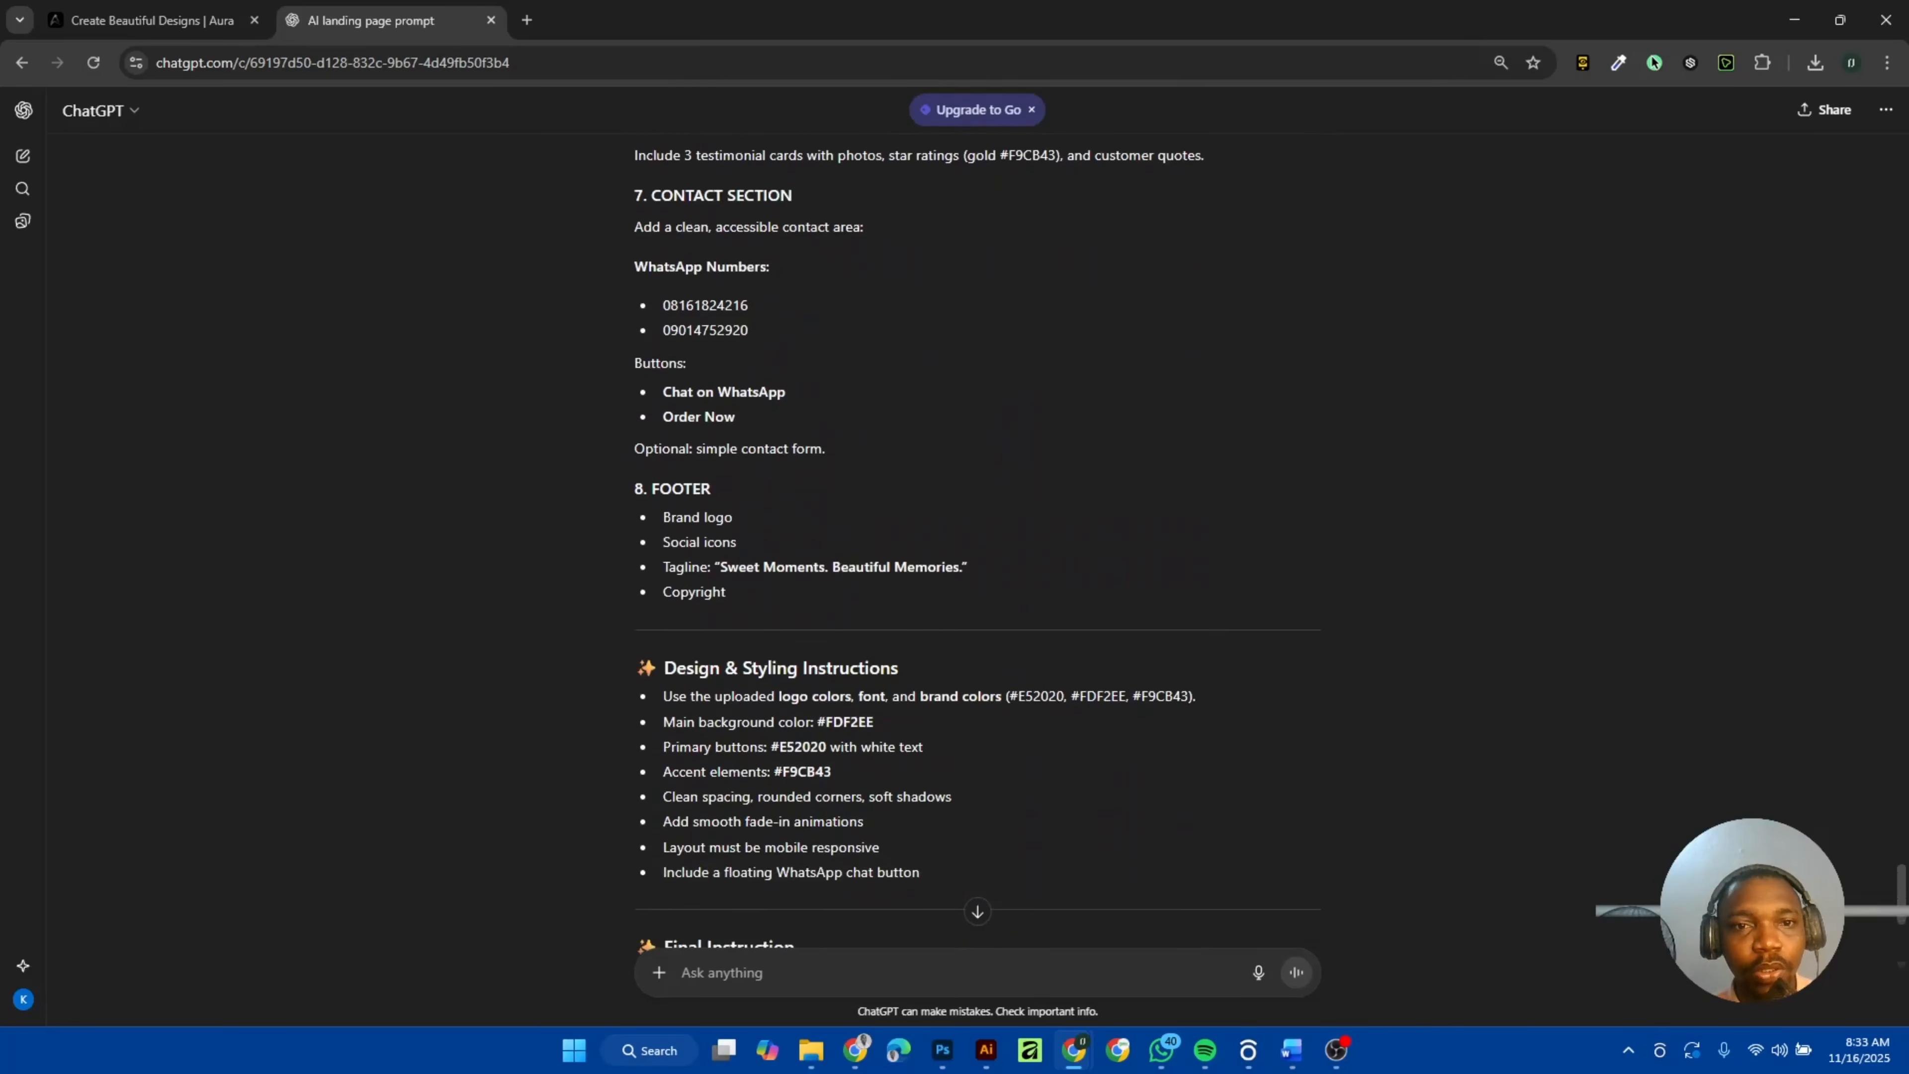
scroll(704, 521, down, 1)
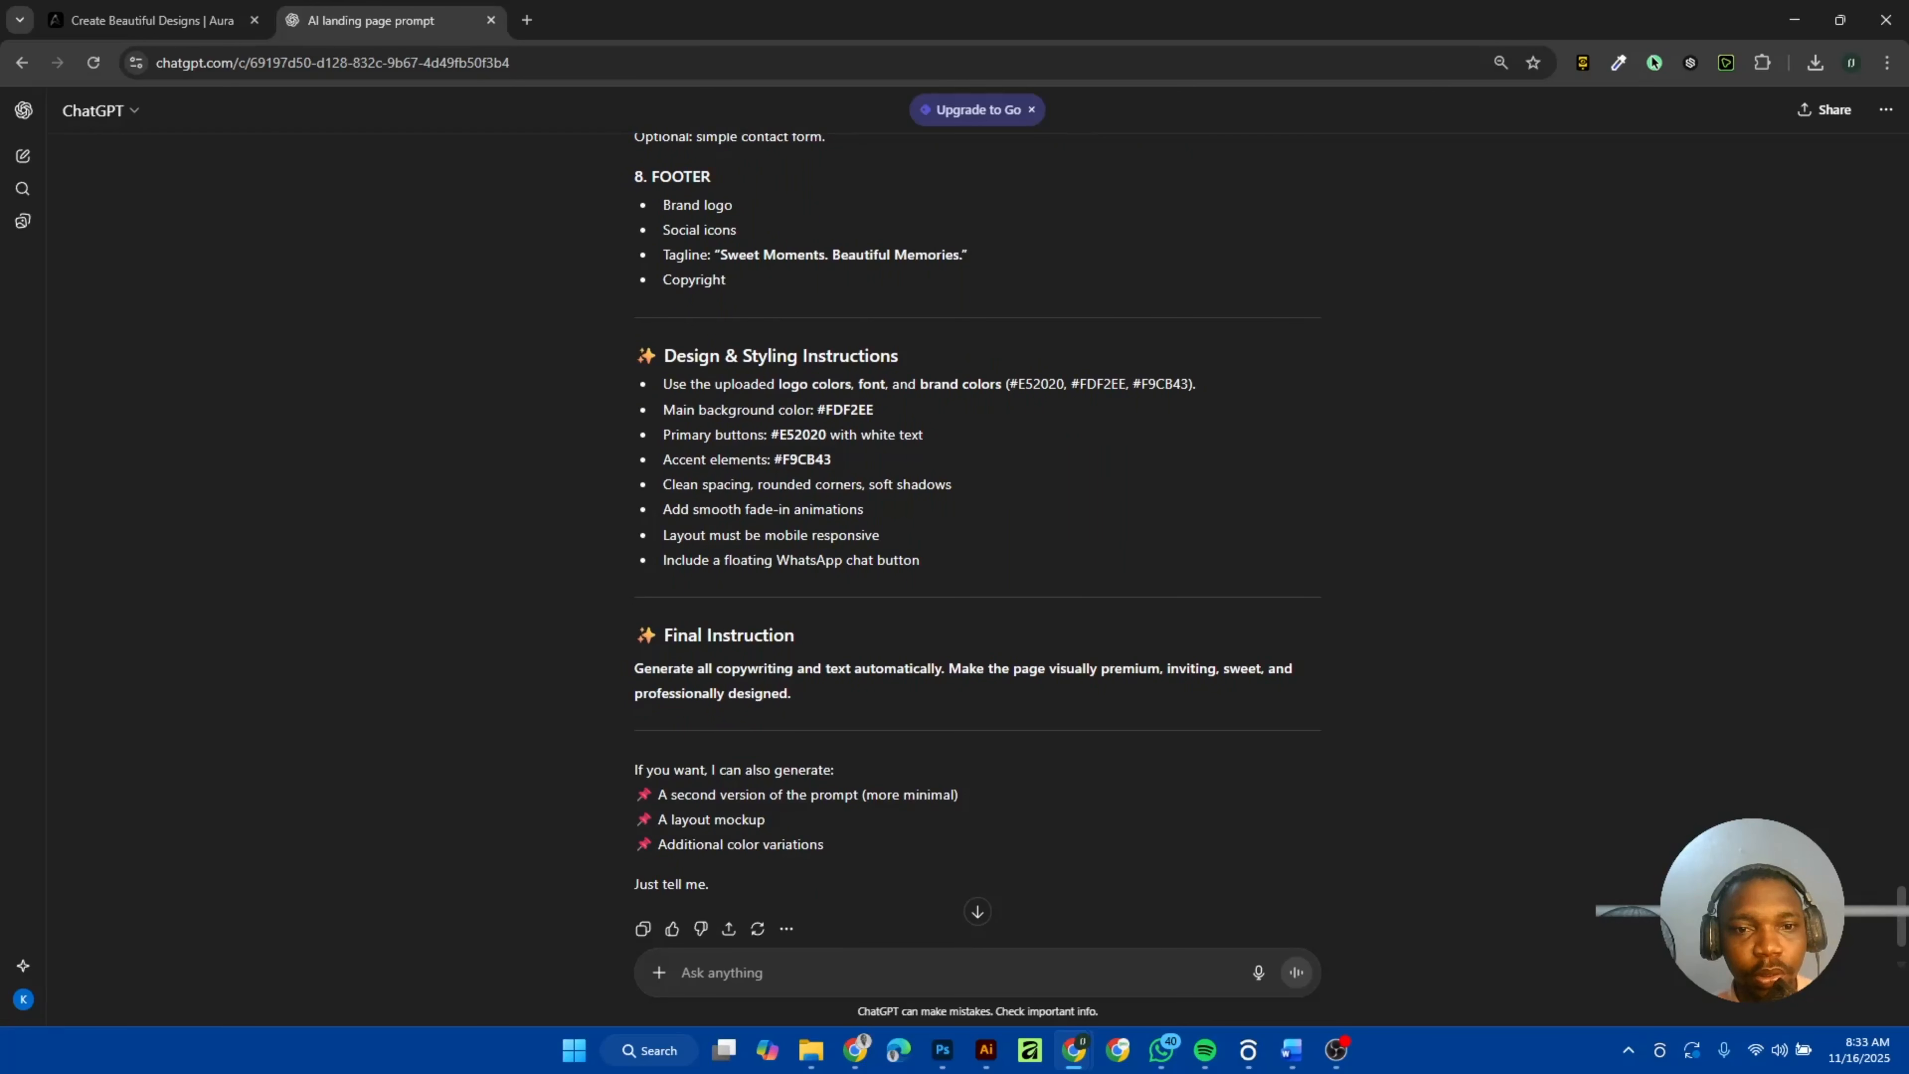
scroll(703, 520, down, 2)
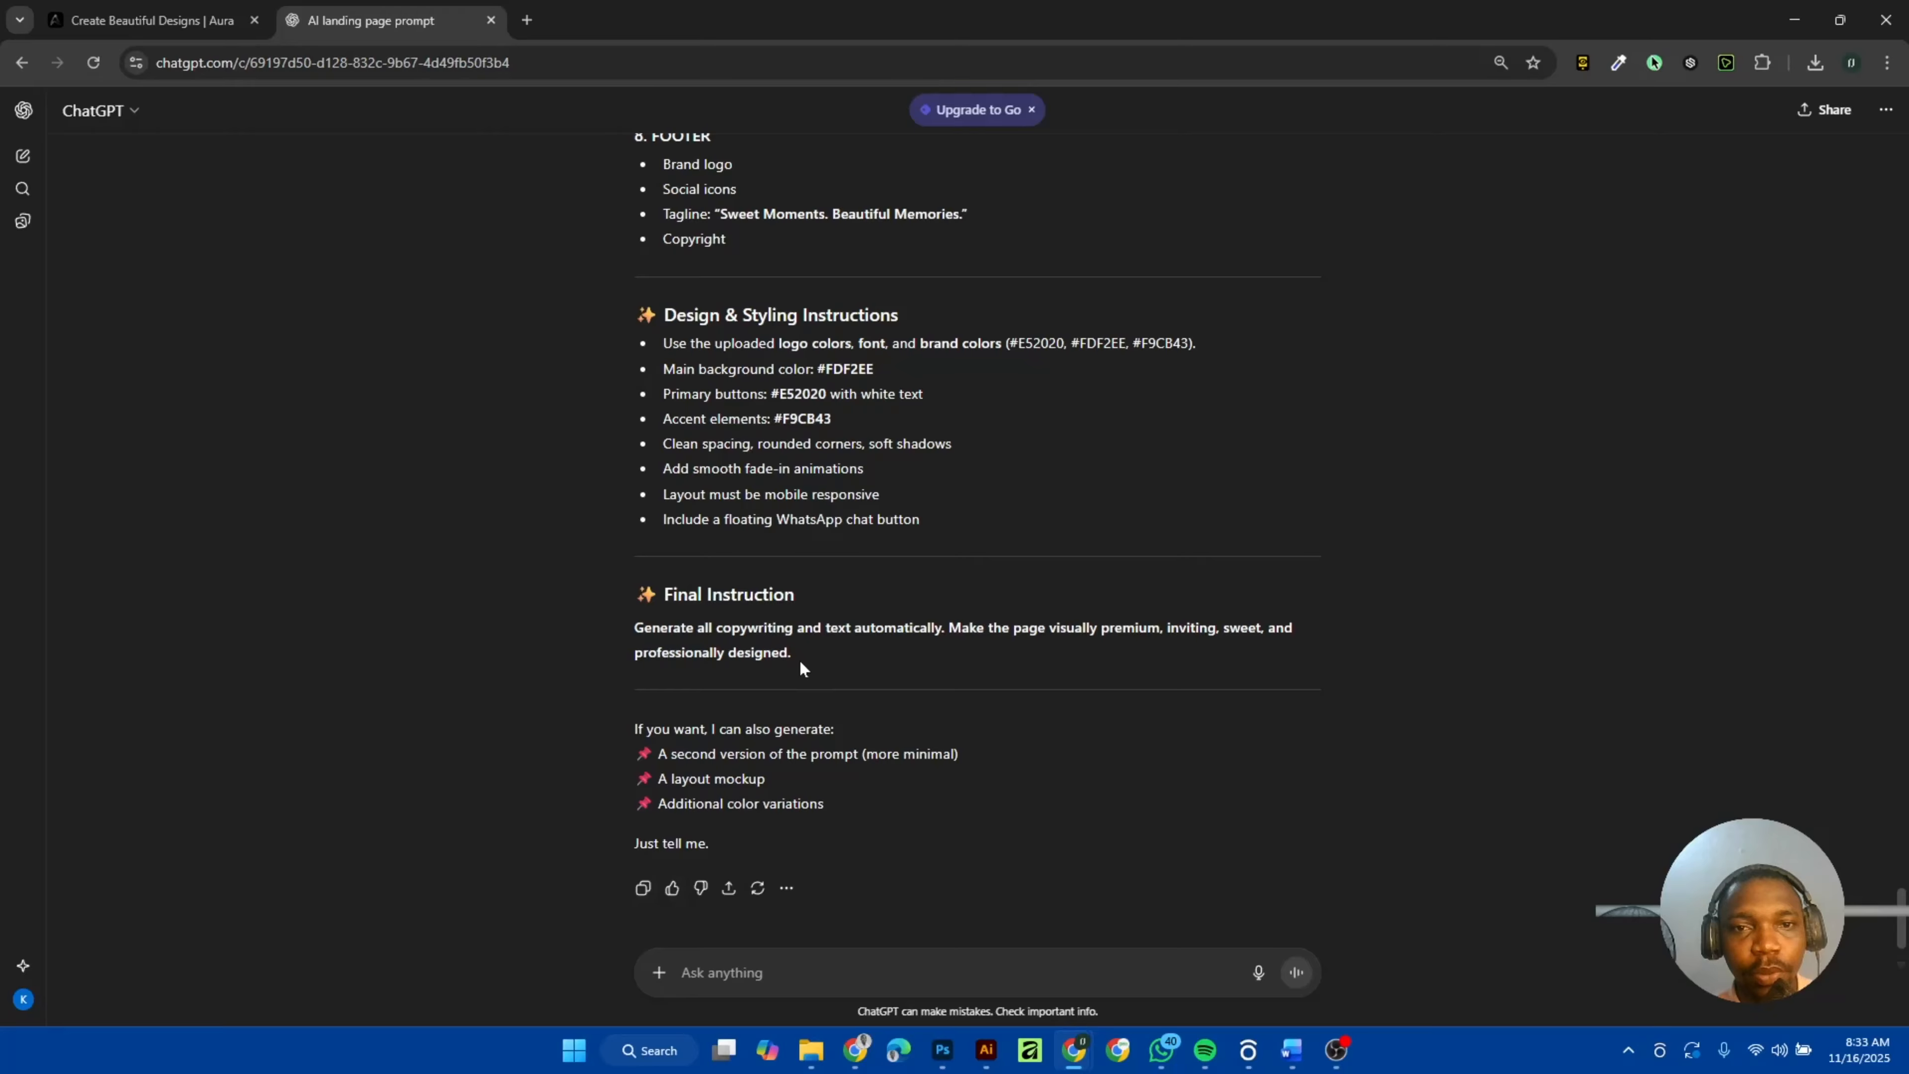
scroll(814, 675, up, 15)
scroll(797, 662, up, 8)
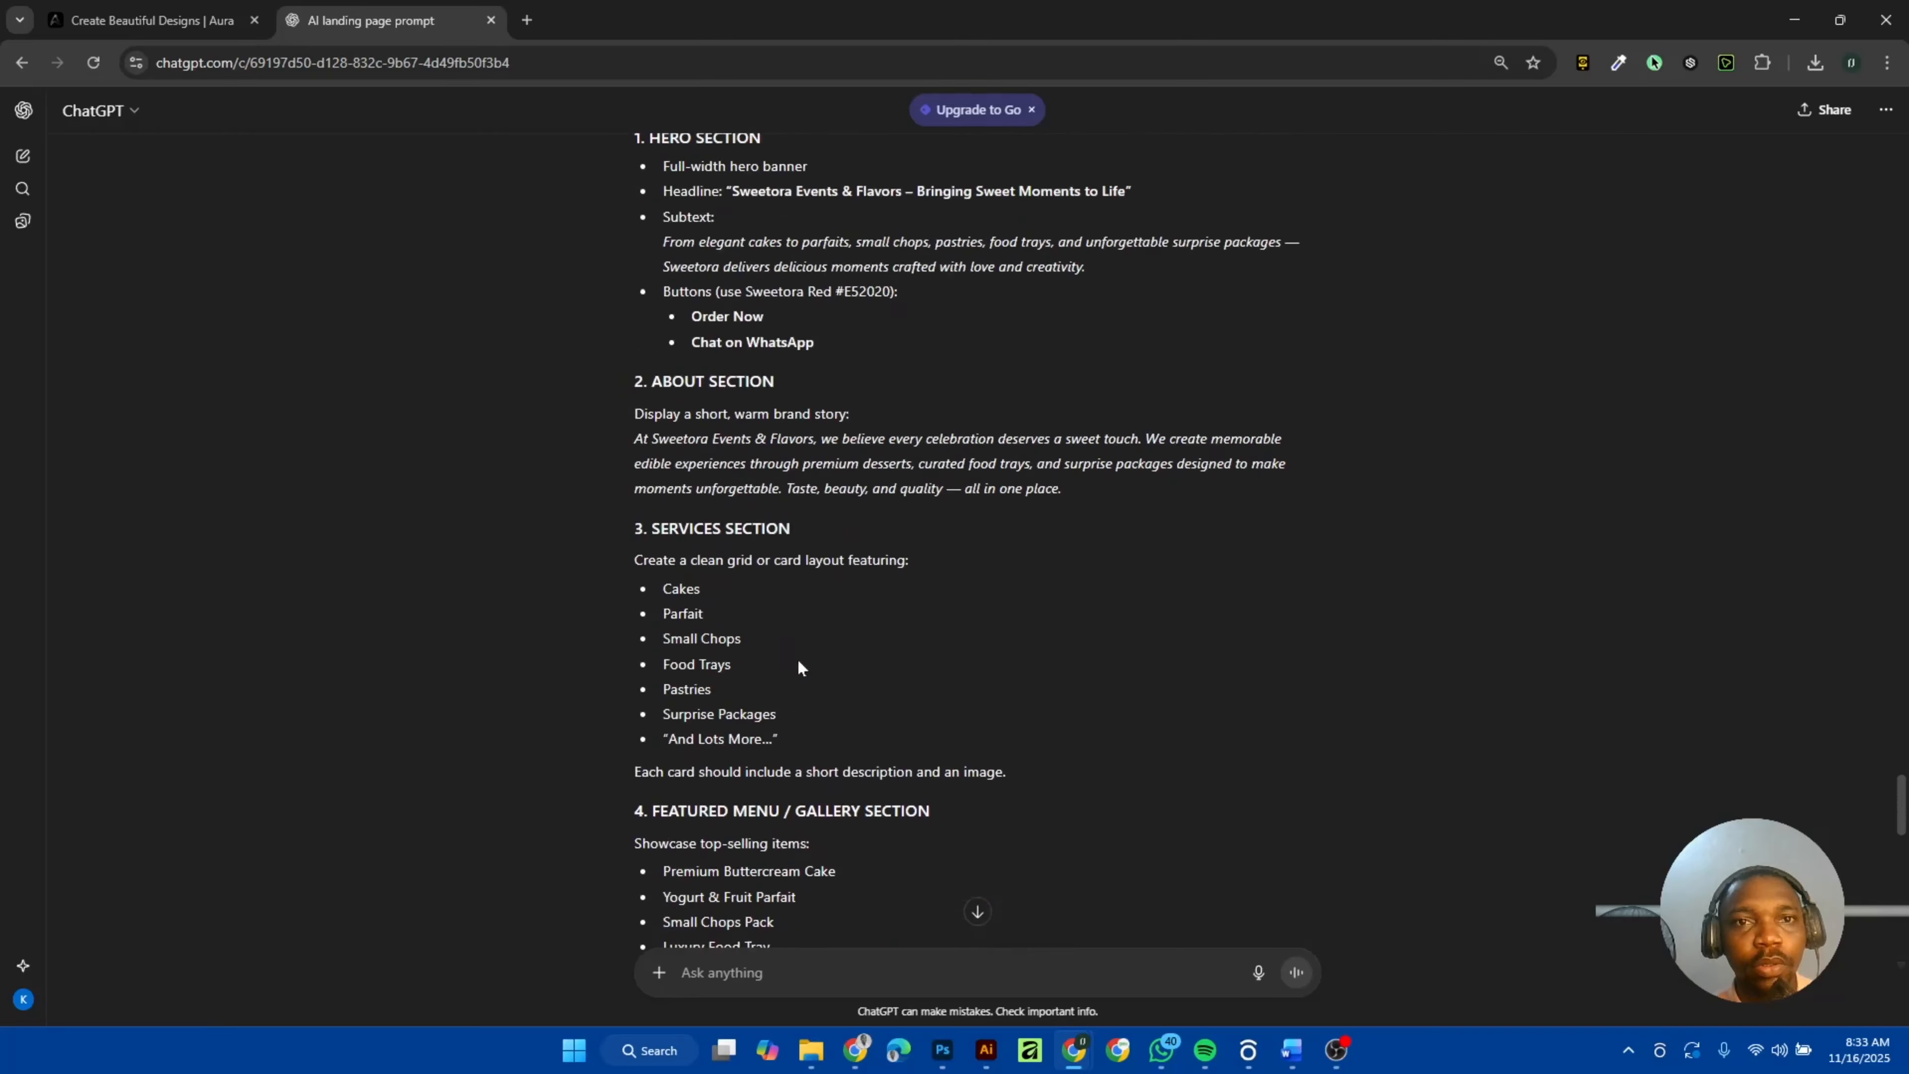
scroll(667, 333, up, 5)
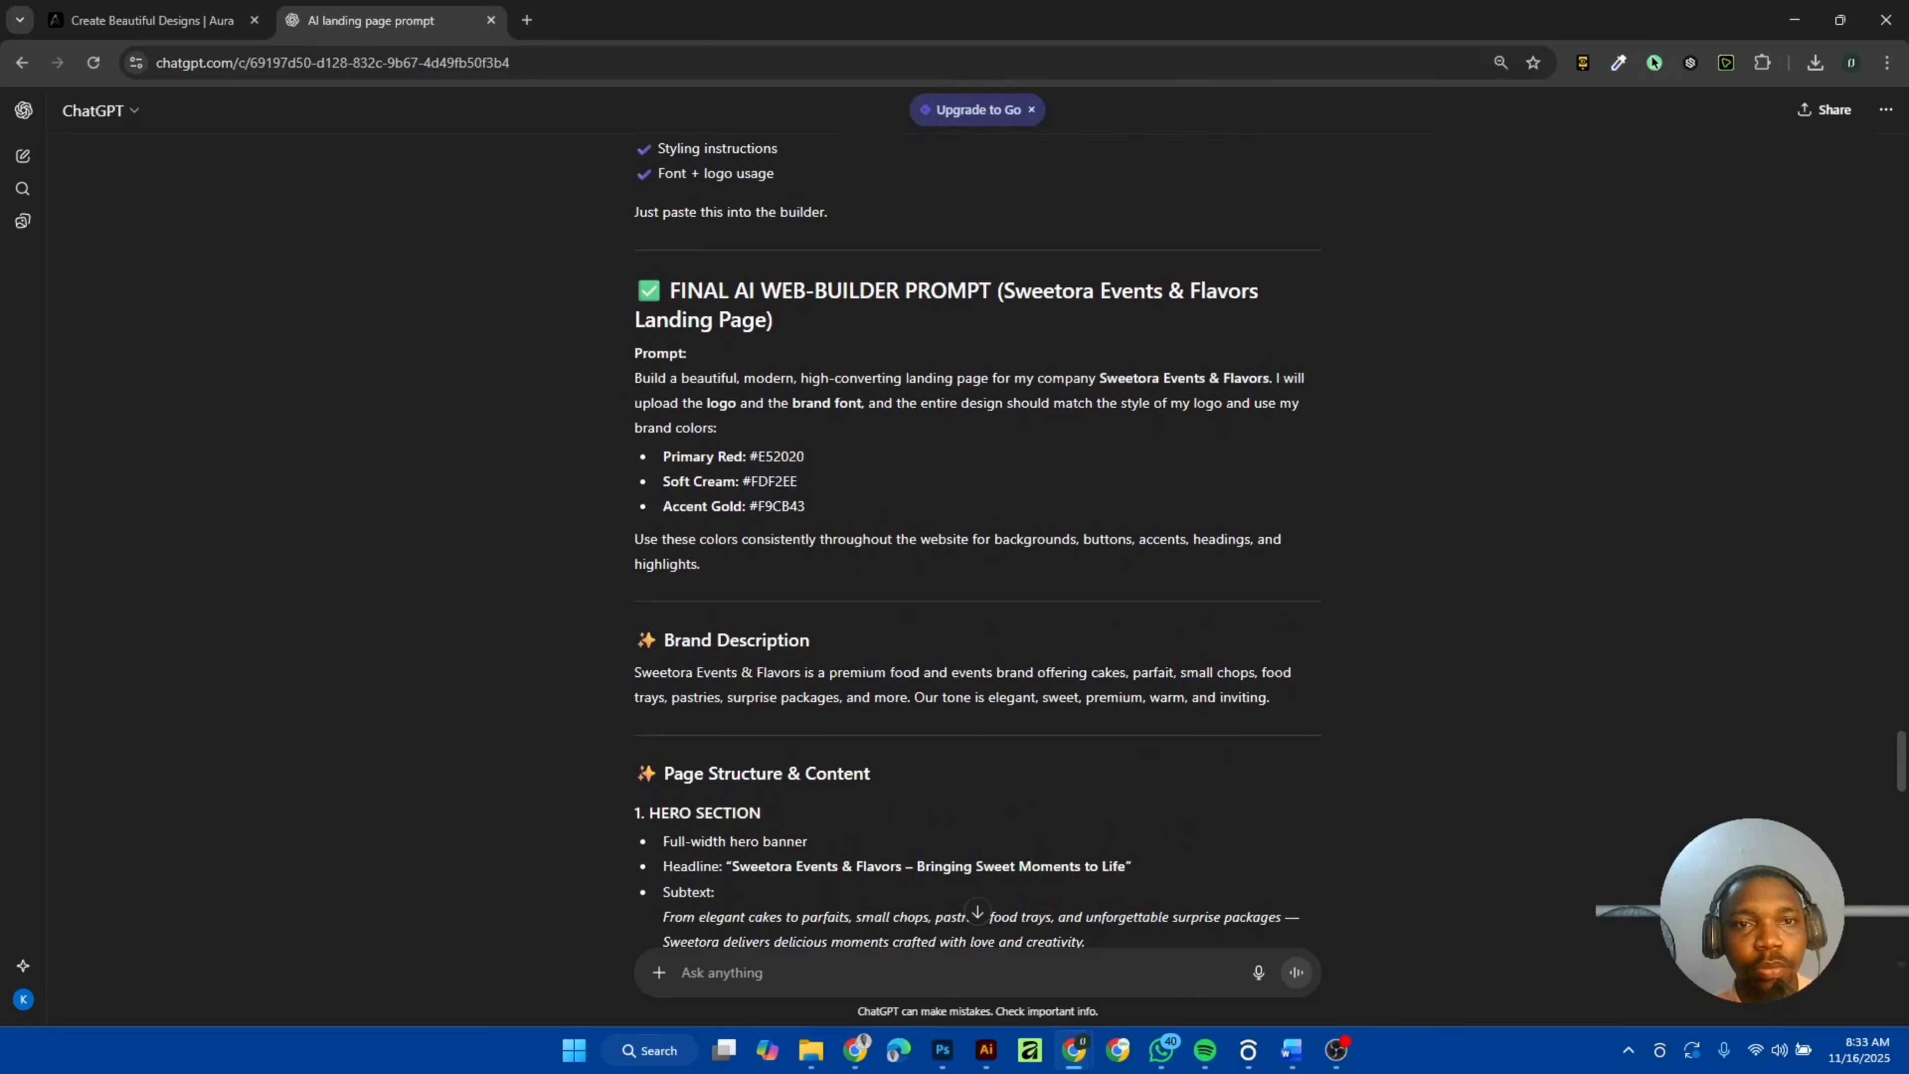
Copy the final web-builder prompt from its opening "Build a beautiful" line through the Final Instruction, and switch to Aura's Create page.
drag(635, 373, 849, 579)
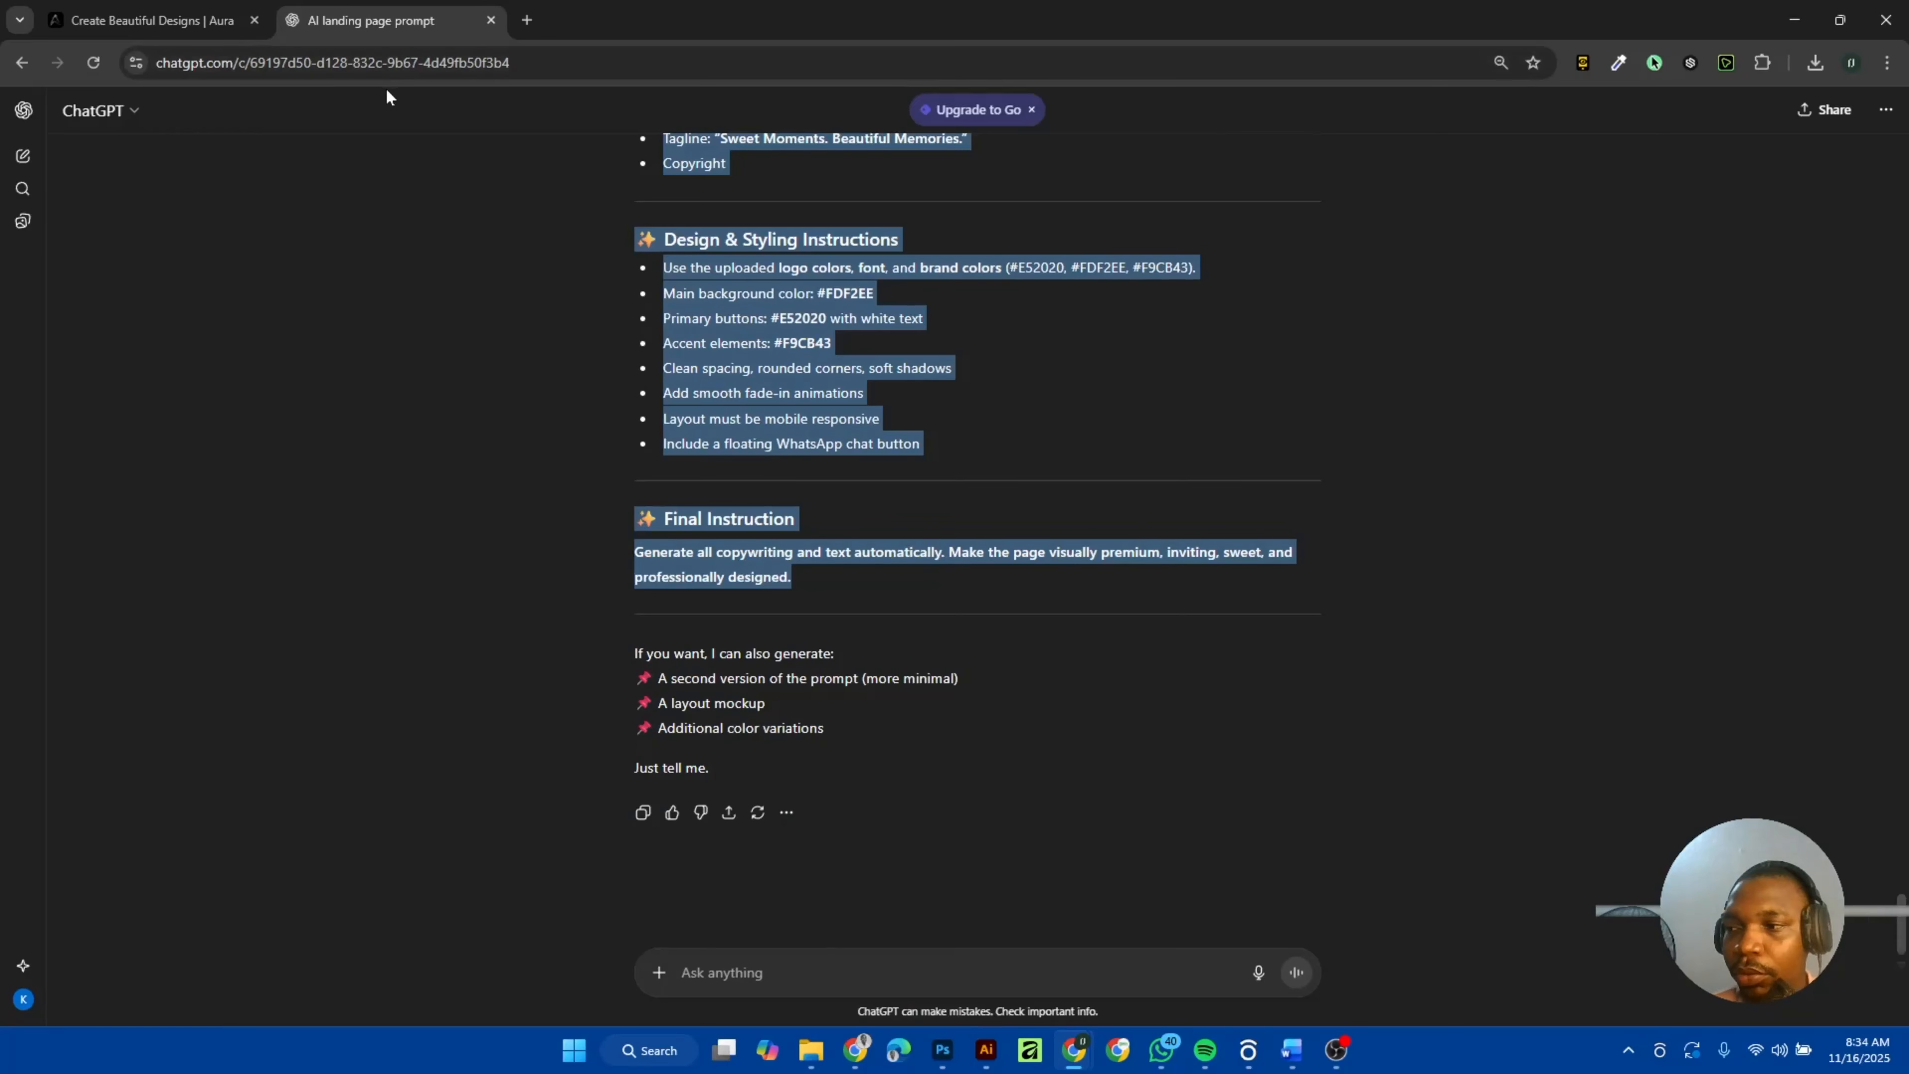
click(189, 21)
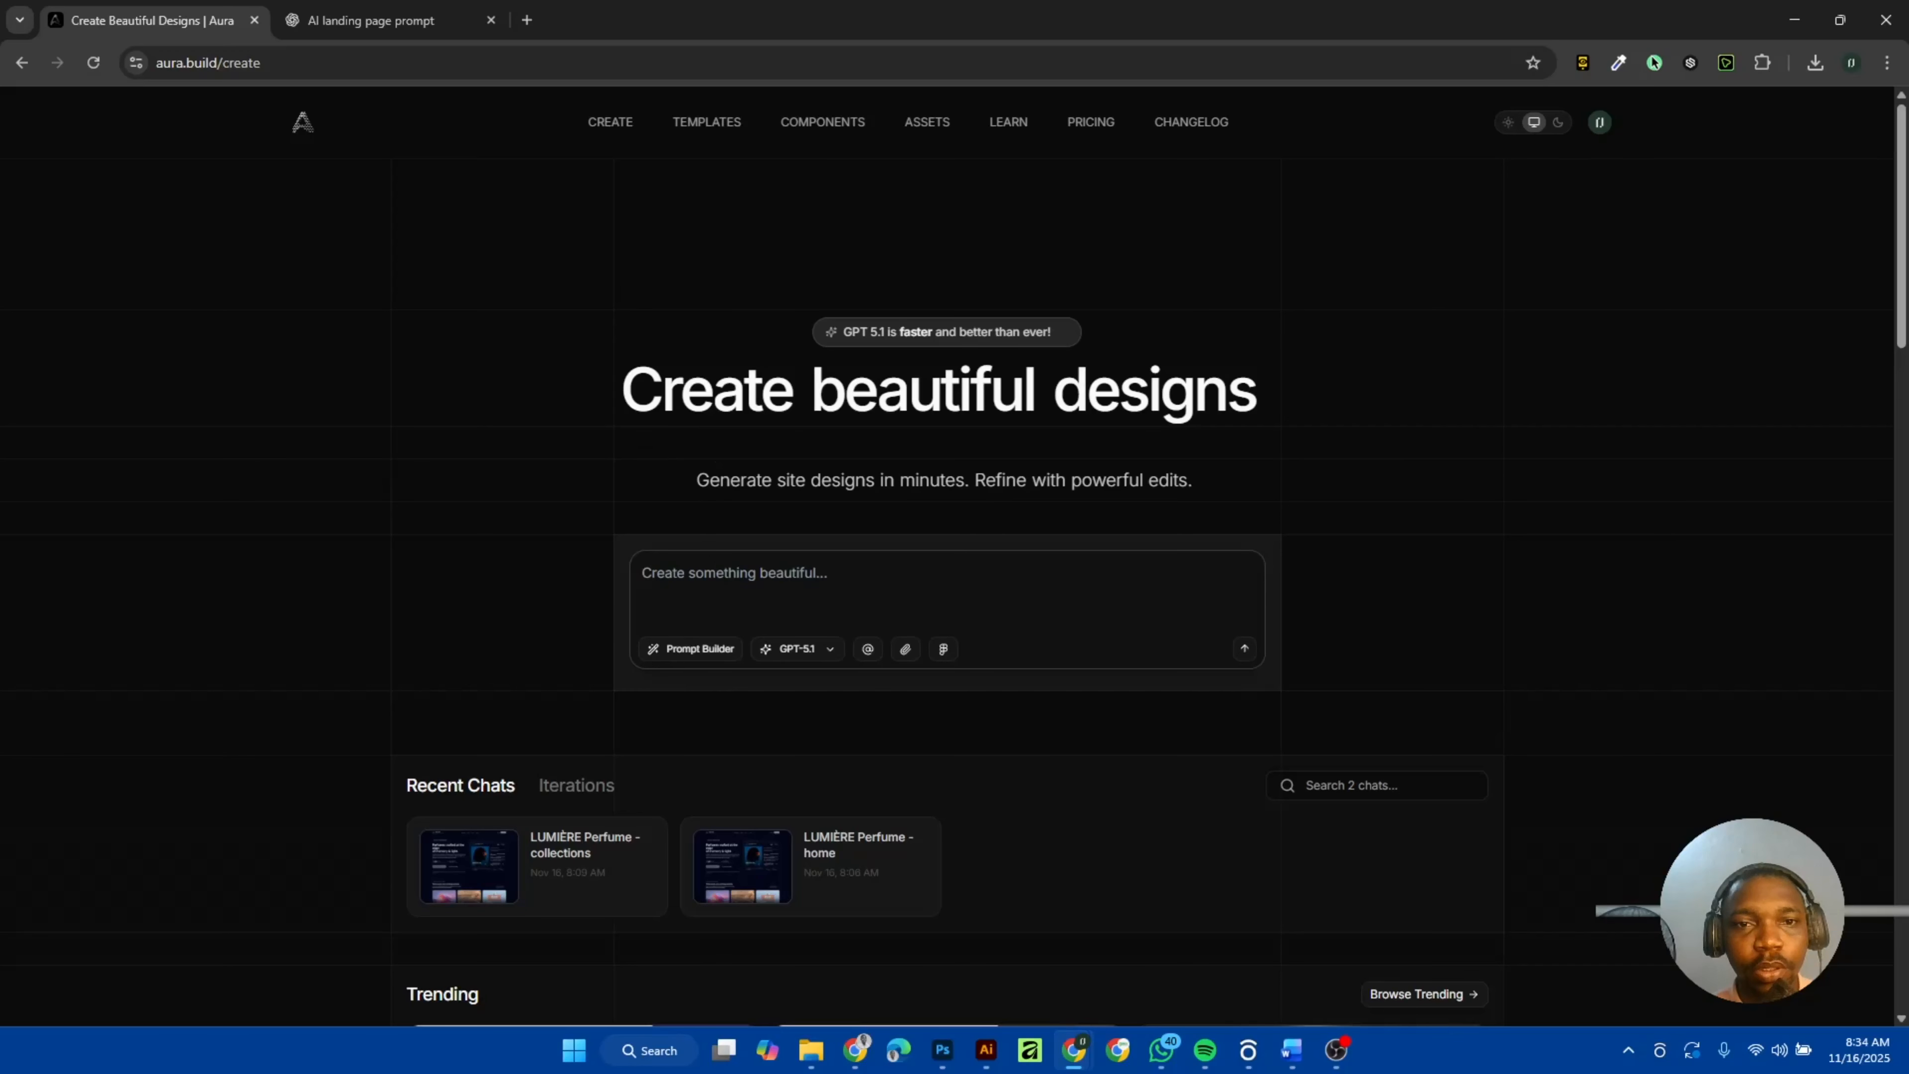
key(ctrl+v)
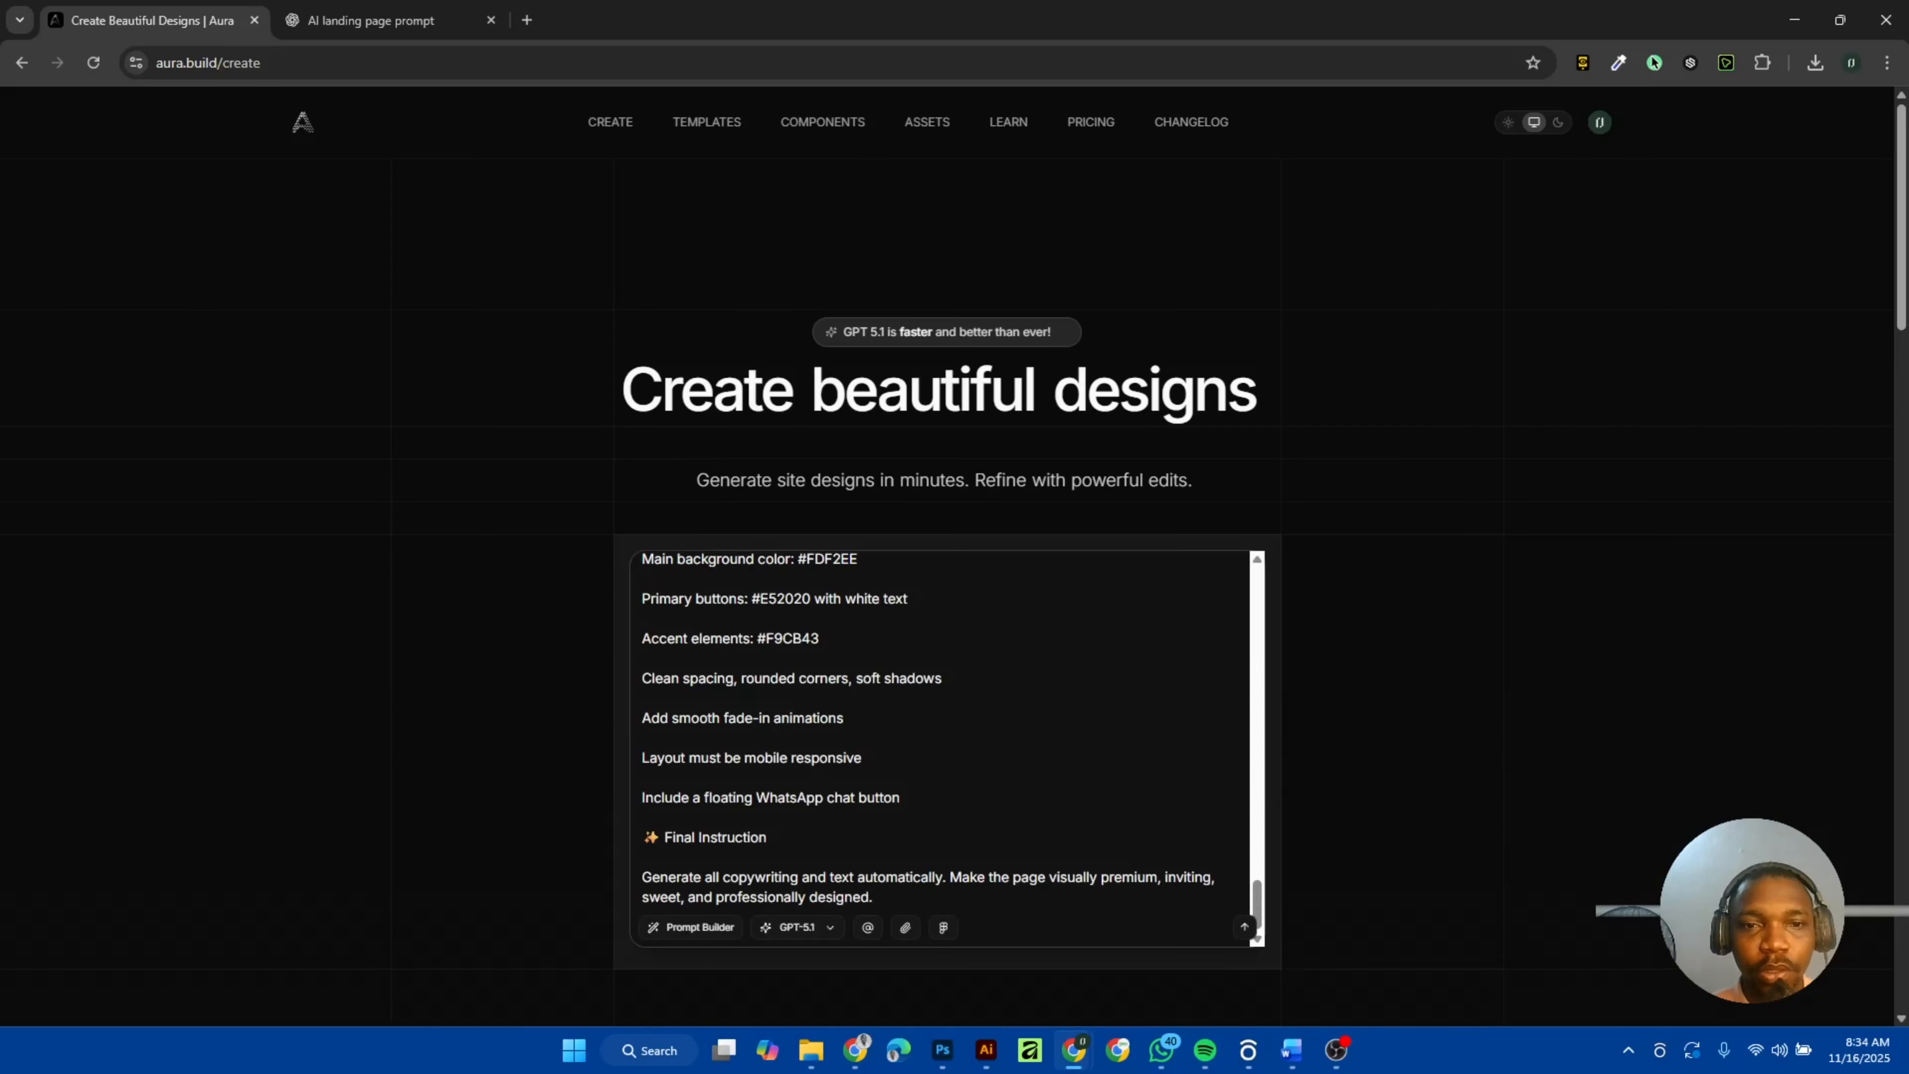
key(ctrl+a)
key(BackSpace)
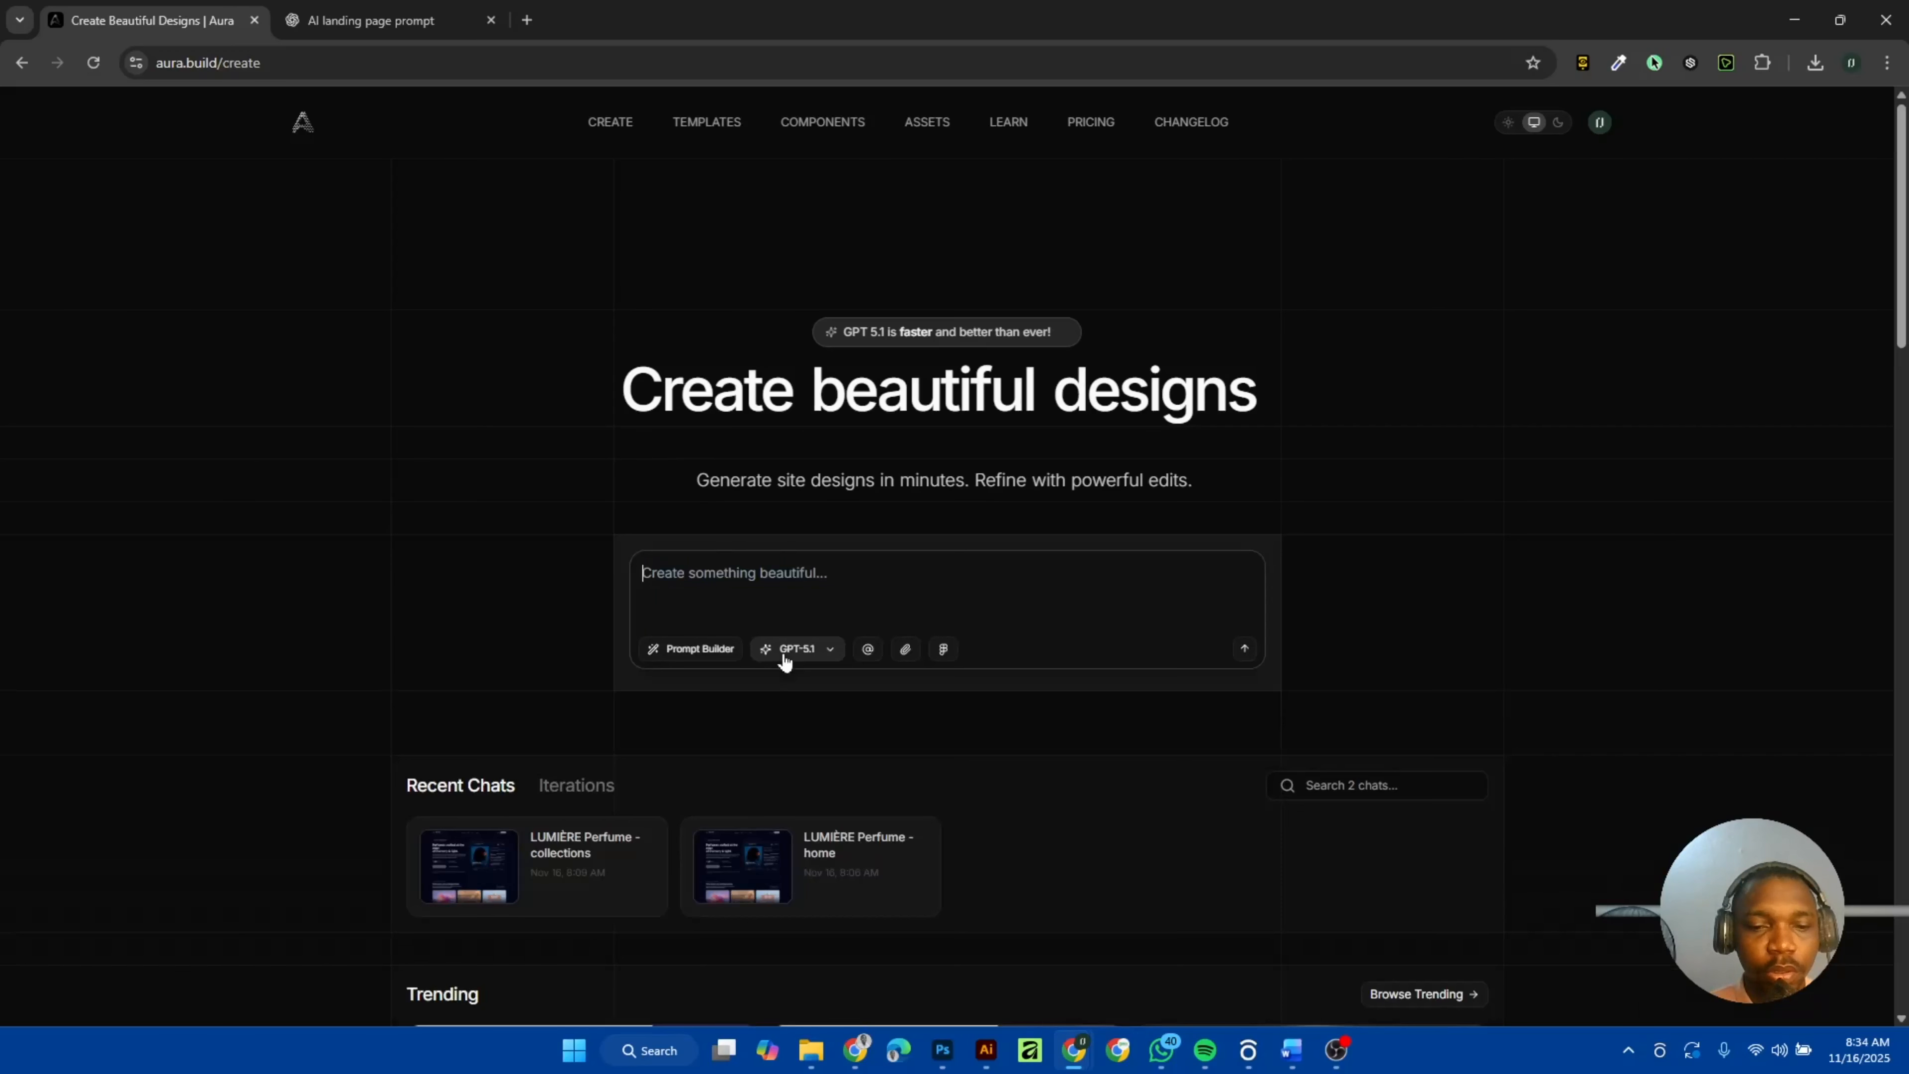
Paste the copied Sweetora Events & Flavors prompt into the design prompt box and check it from the opening line to the styling instructions.
key(ctrl+v)
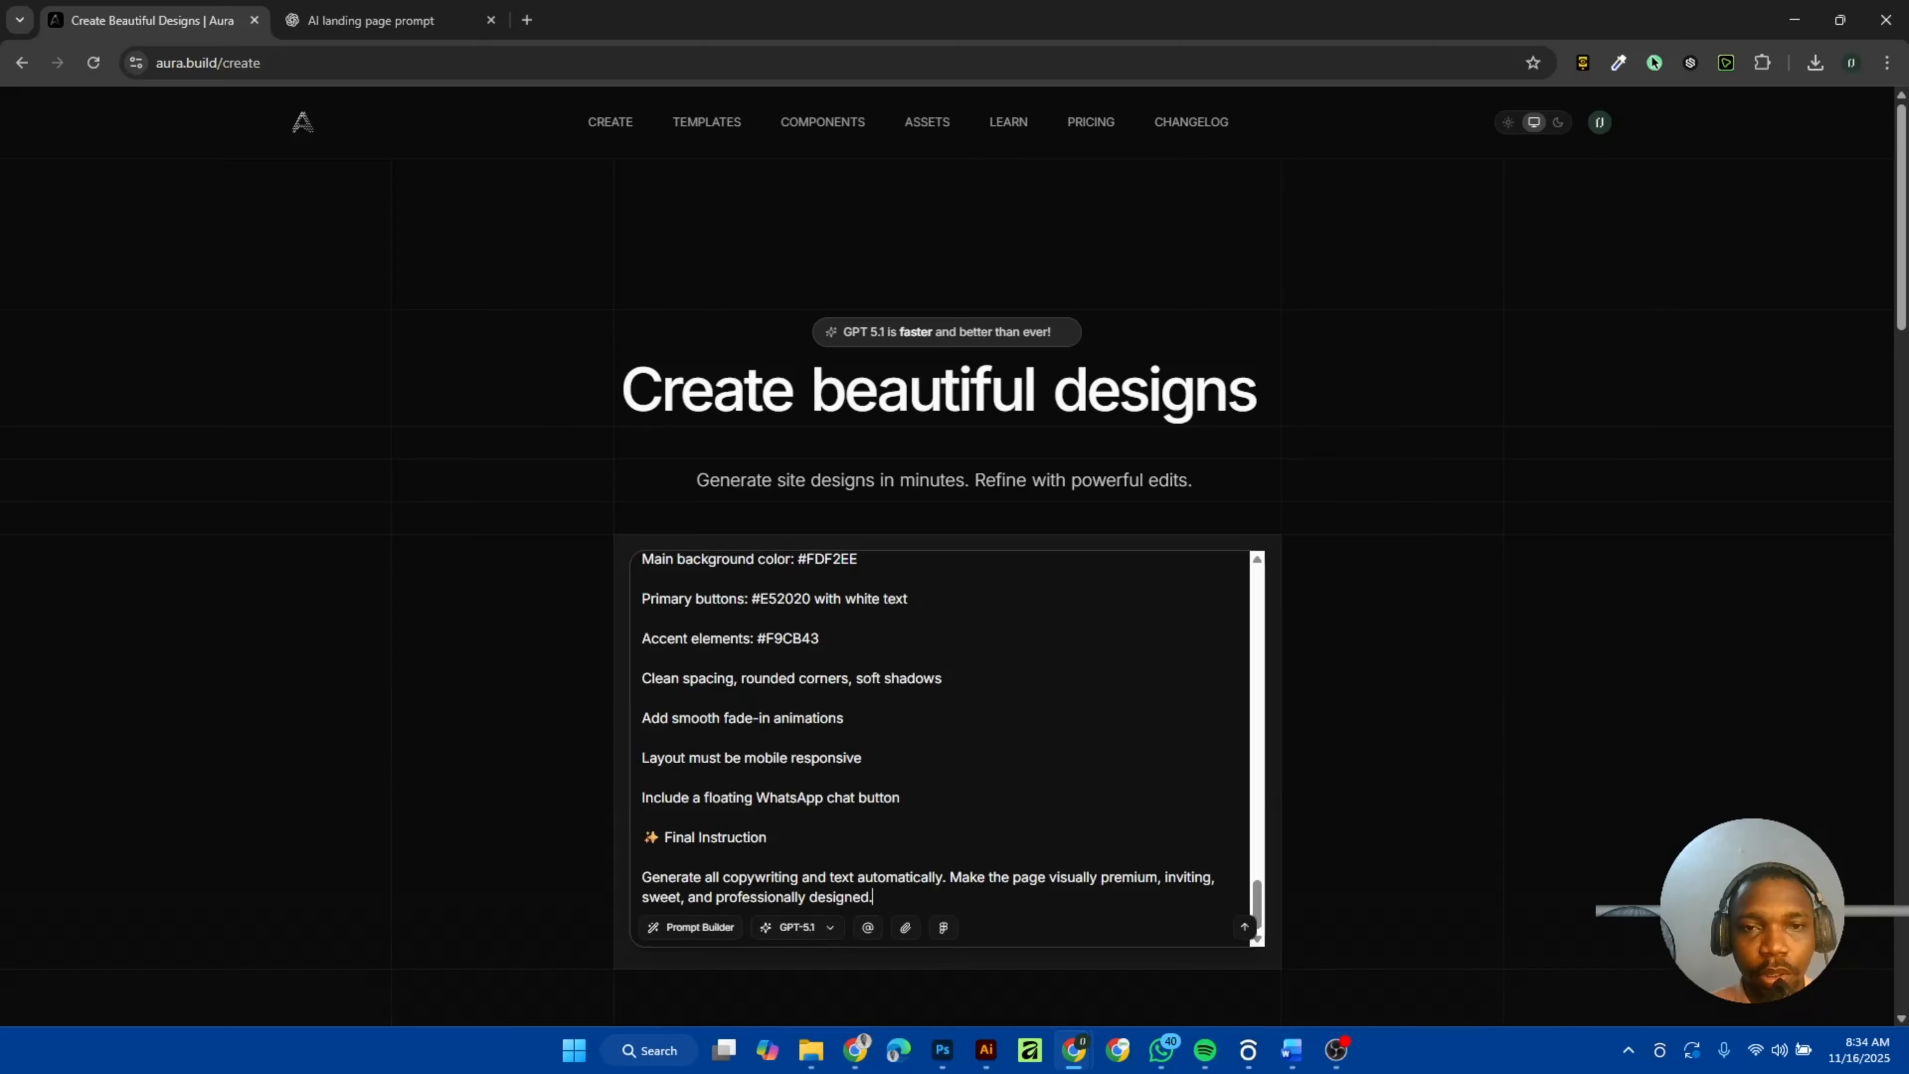
scroll(803, 693, down, 5)
scroll(940, 376, up, 15)
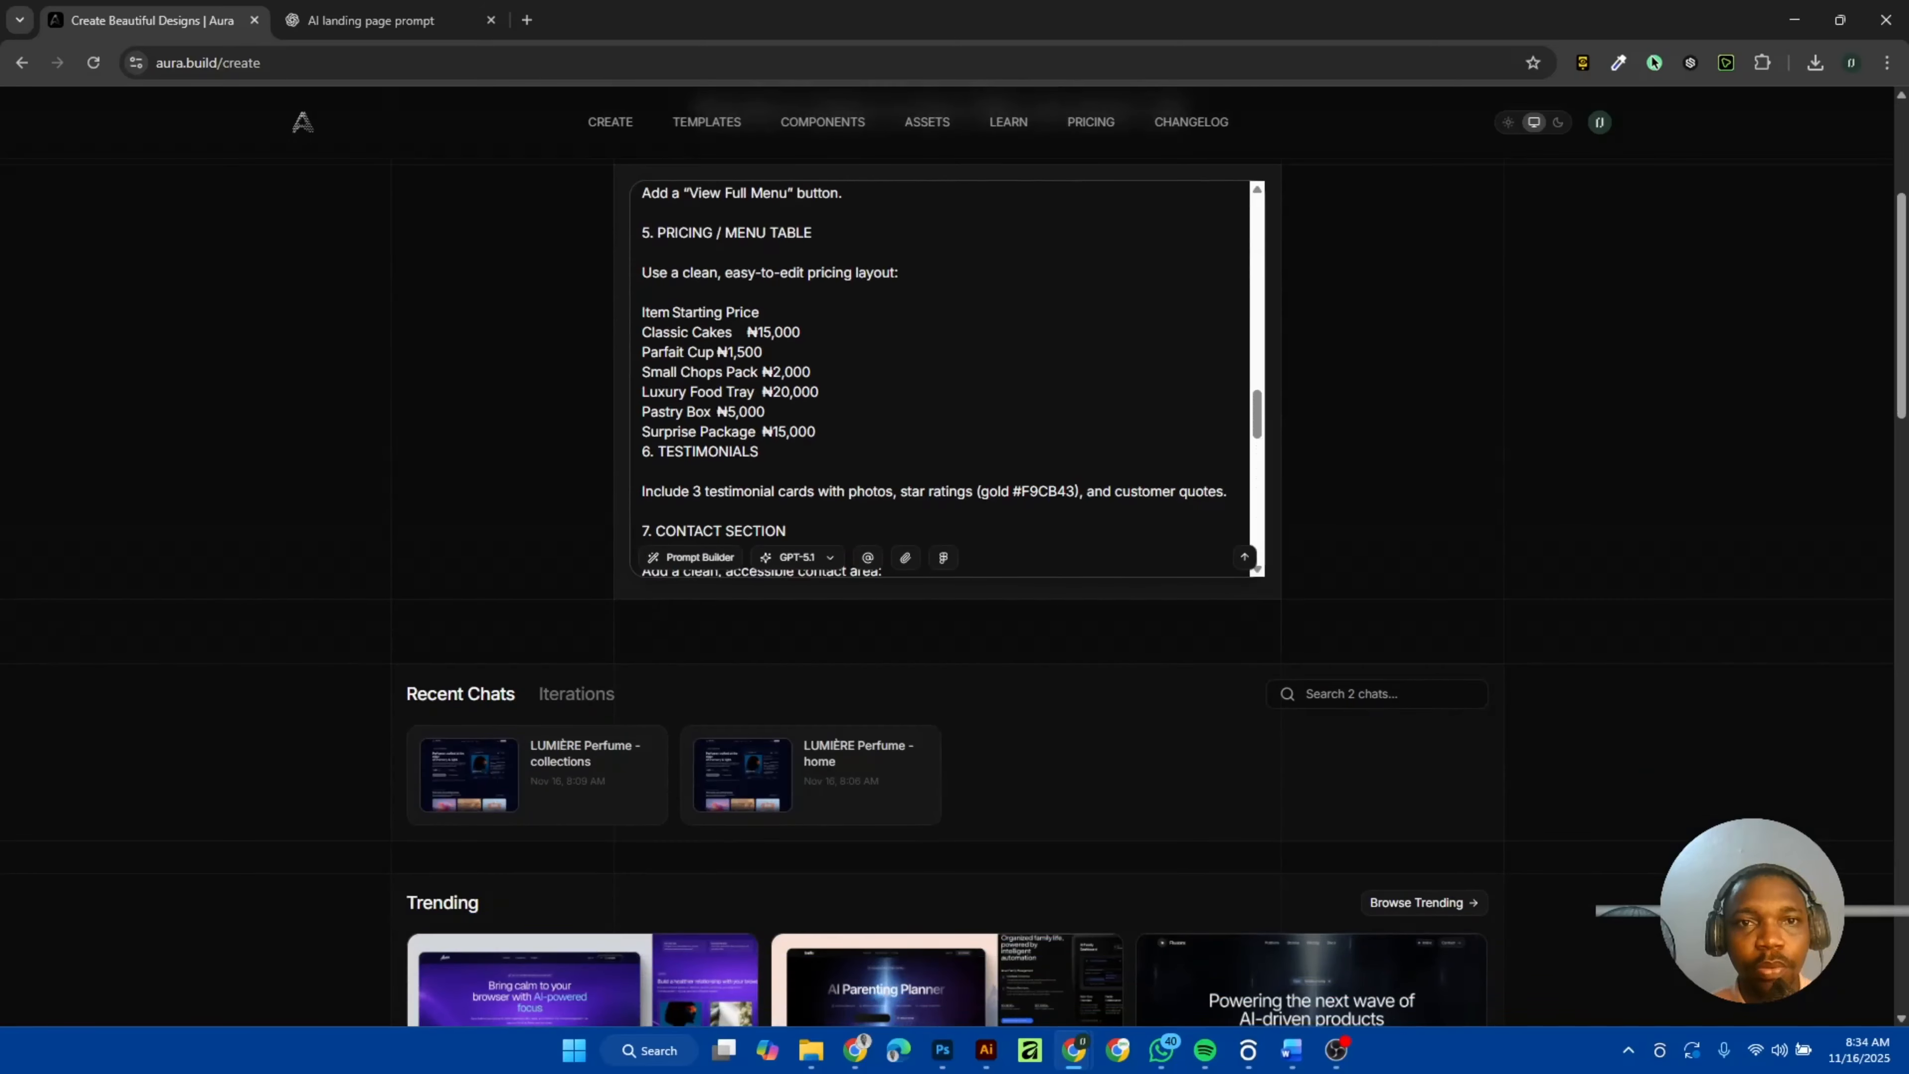
scroll(940, 376, up, 15)
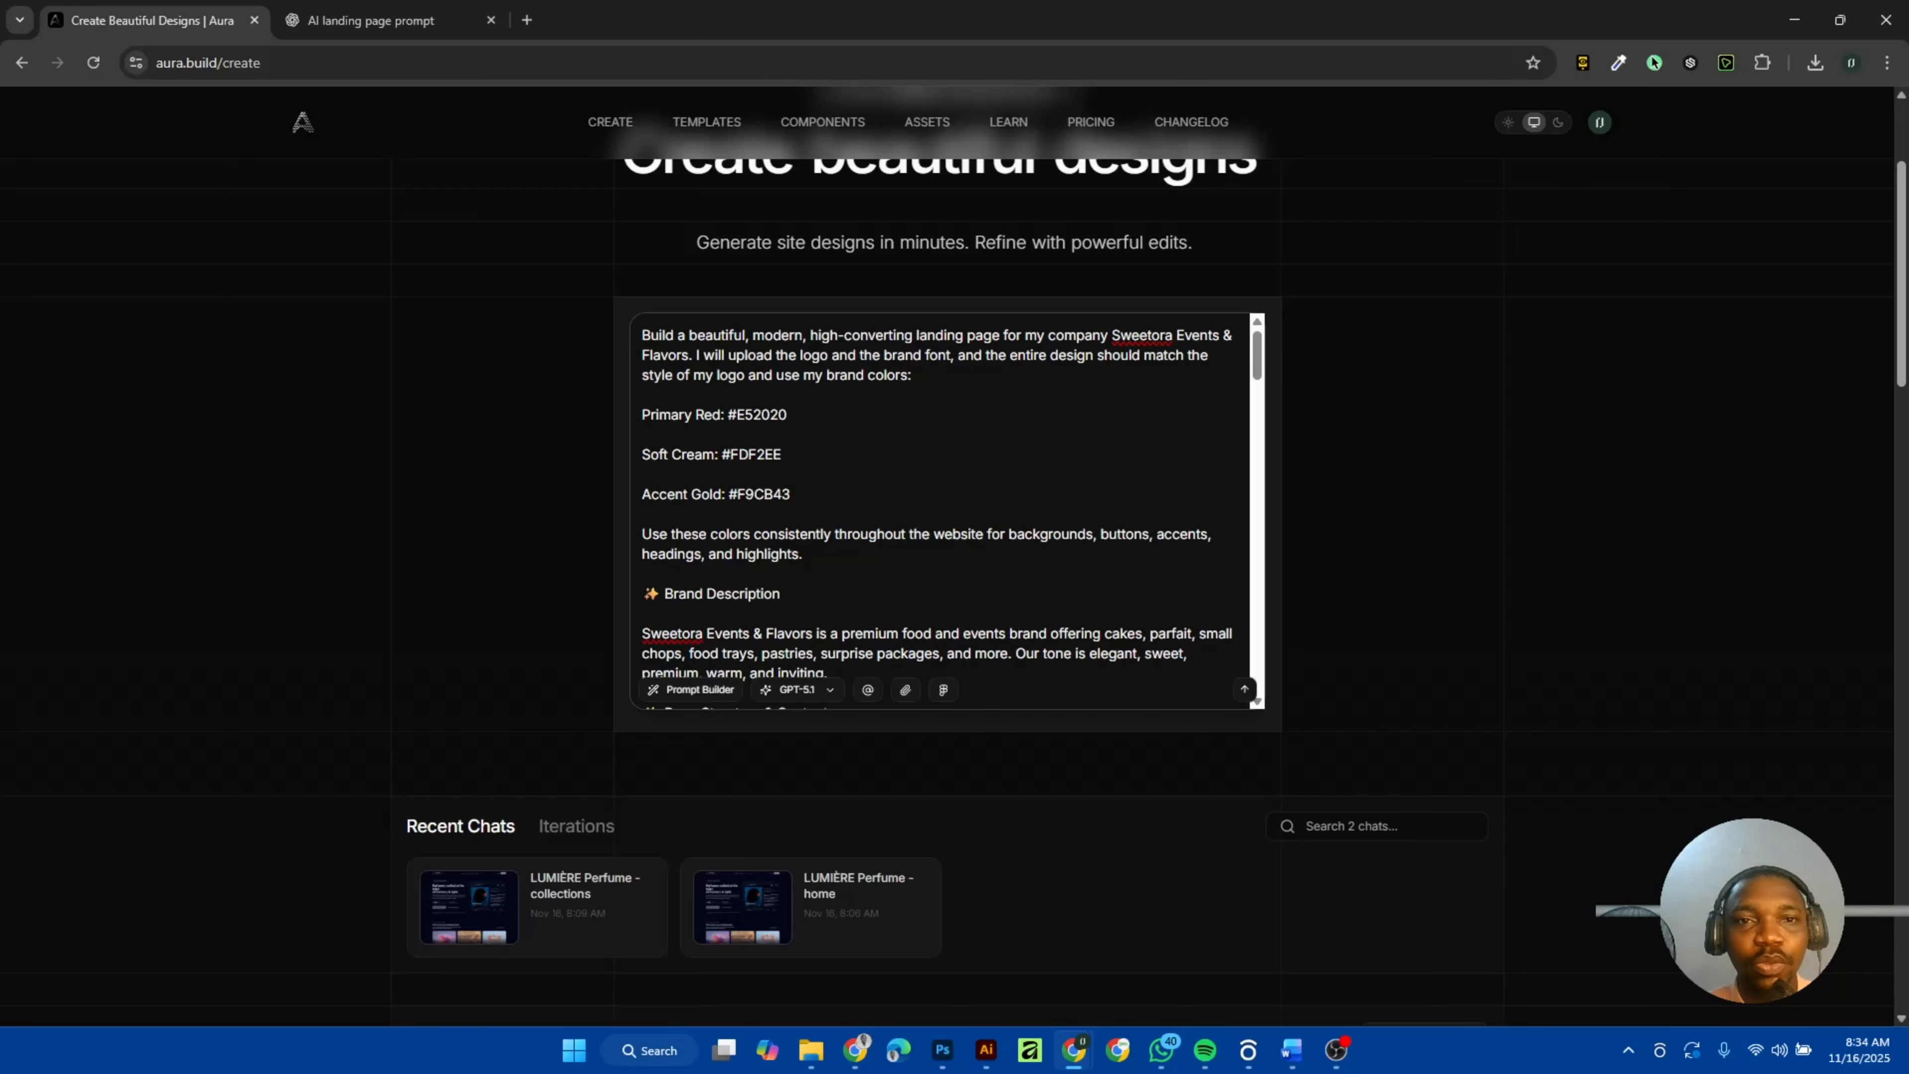
scroll(947, 496, down, 4)
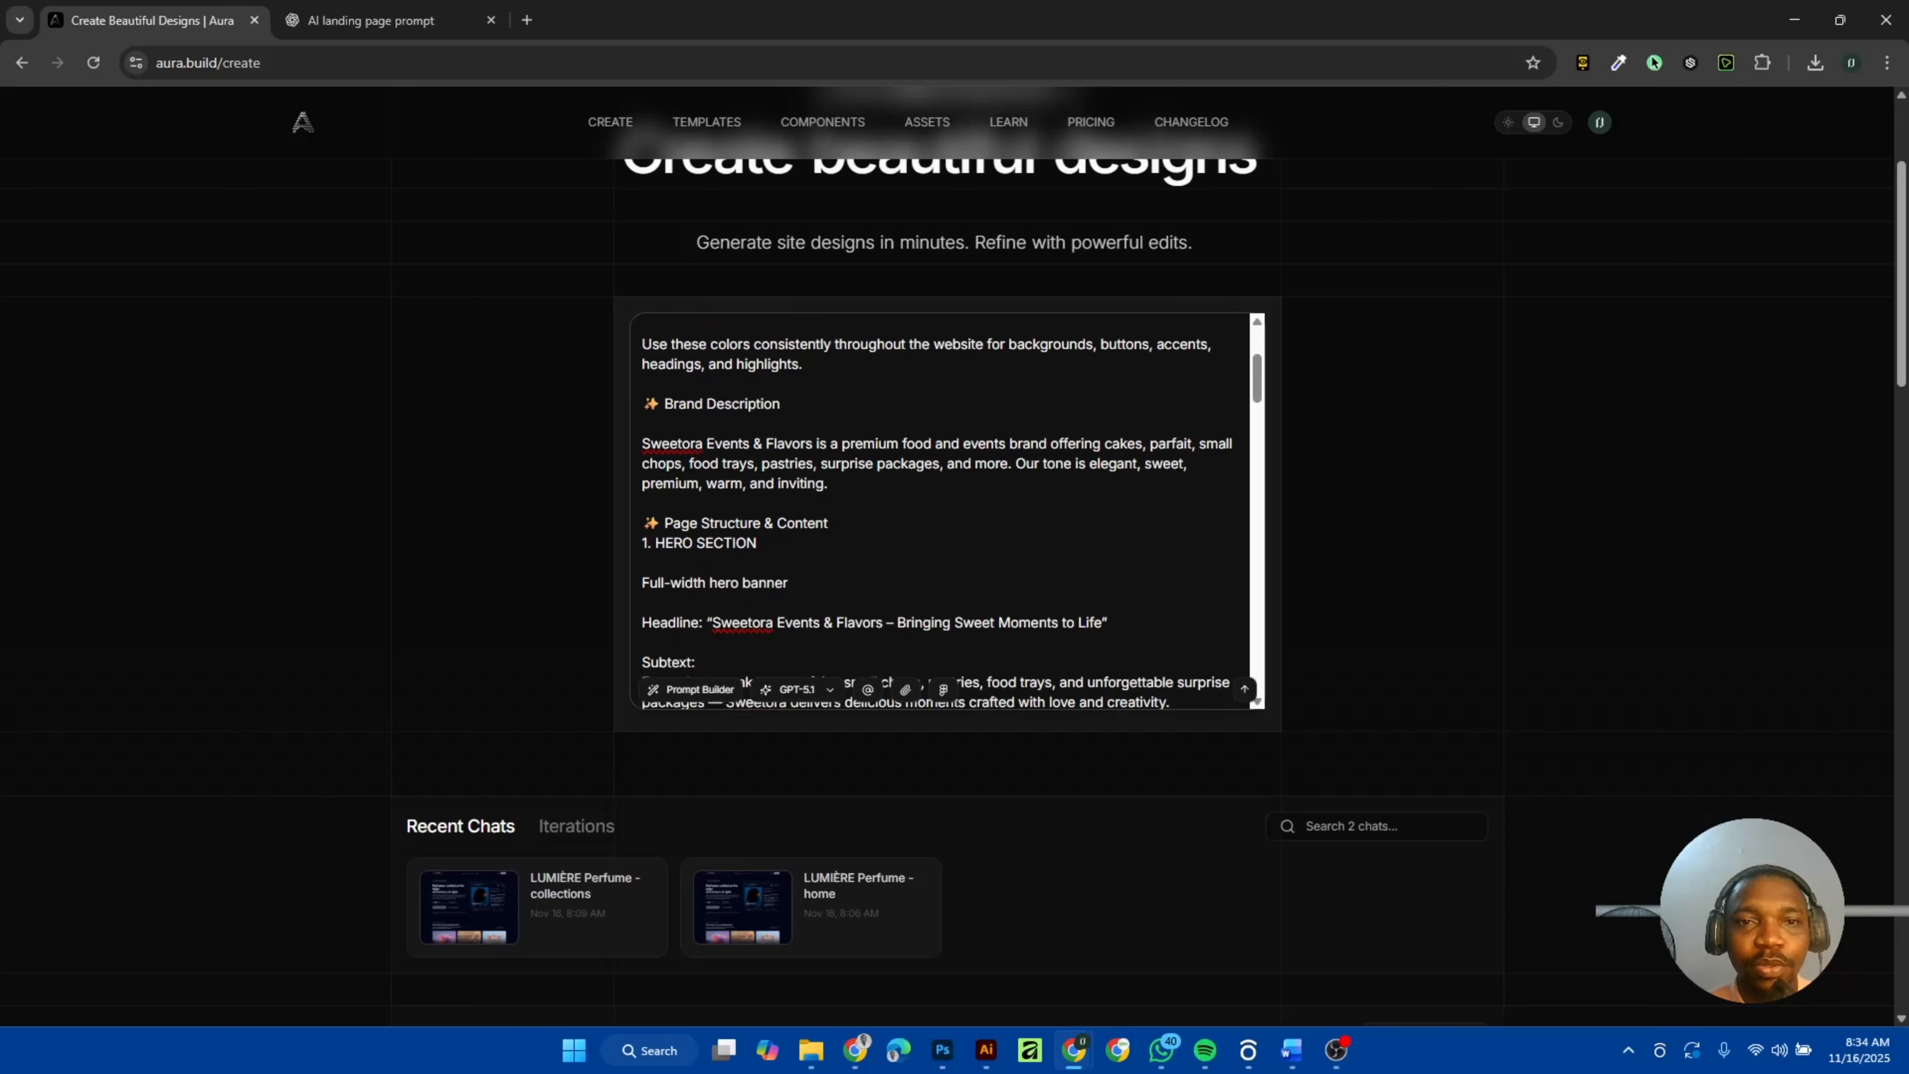
scroll(749, 696, down, 10)
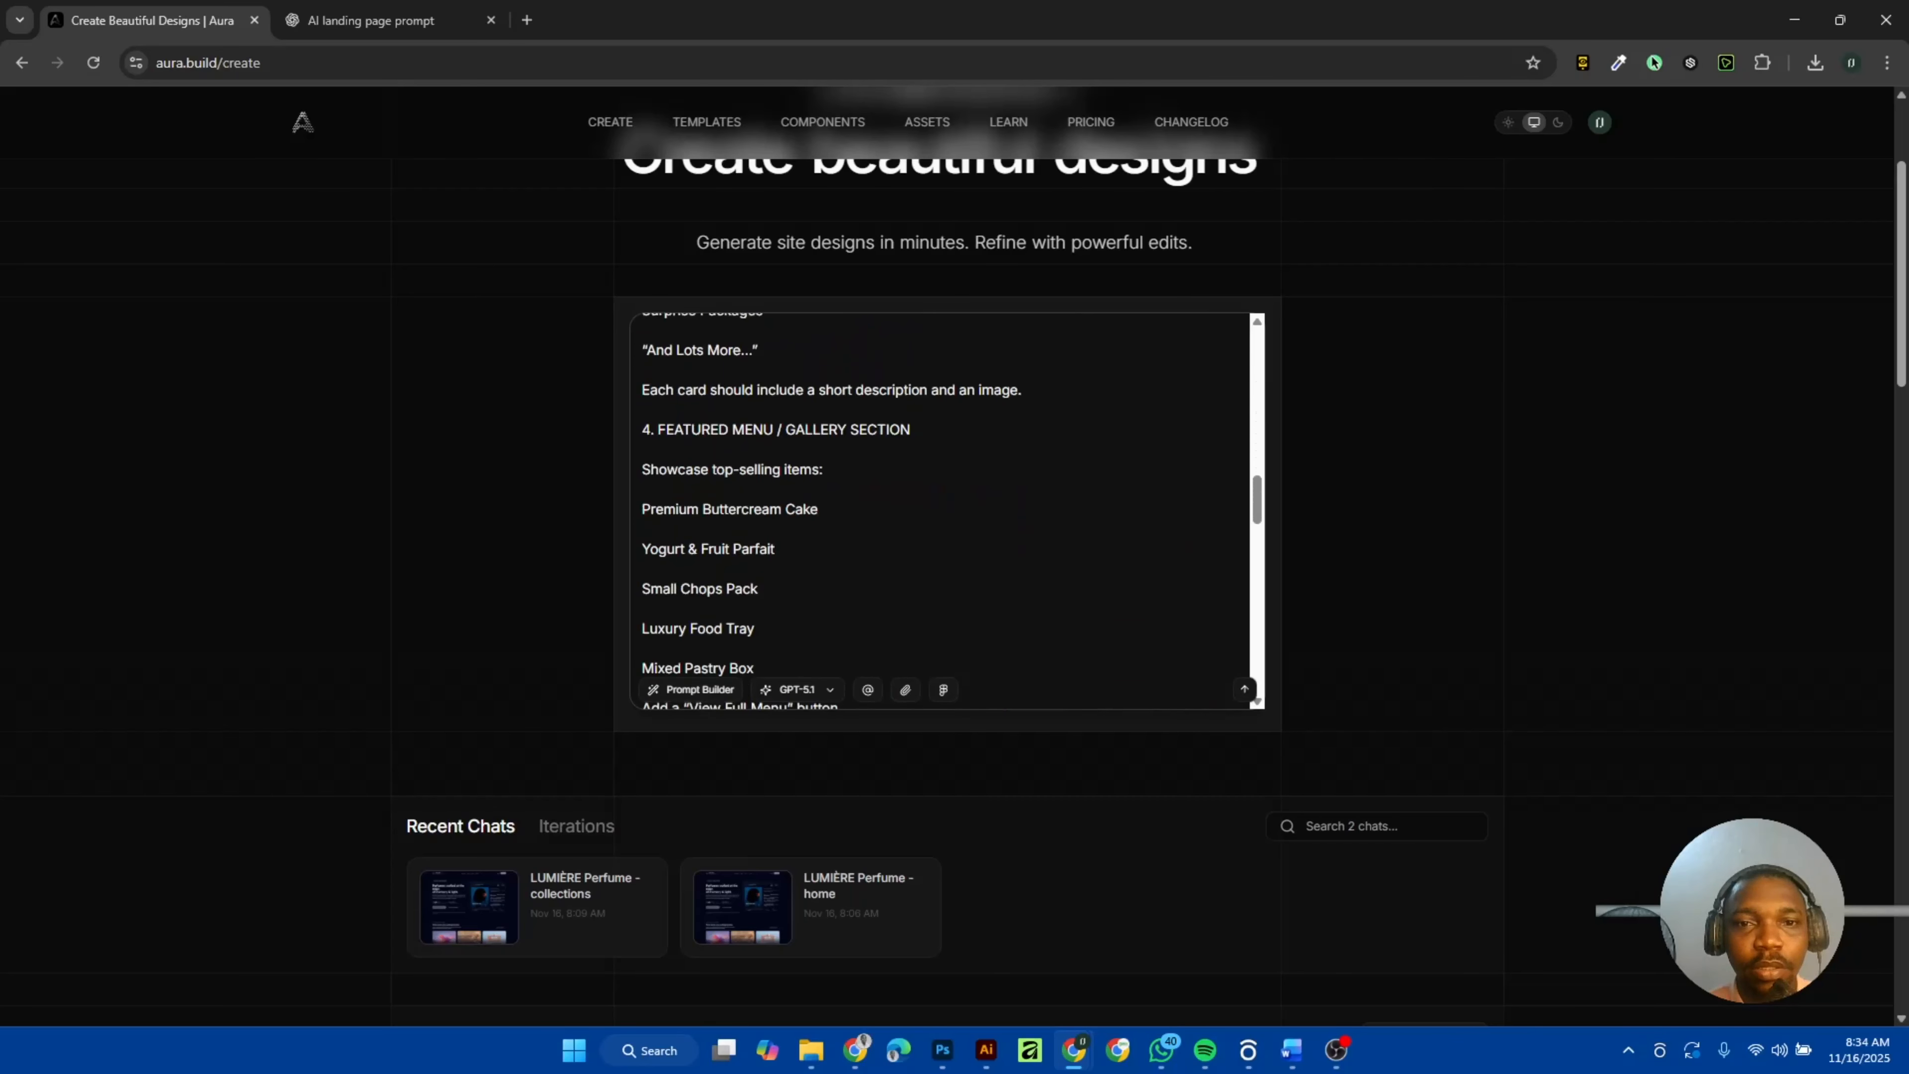
scroll(749, 695, down, 12)
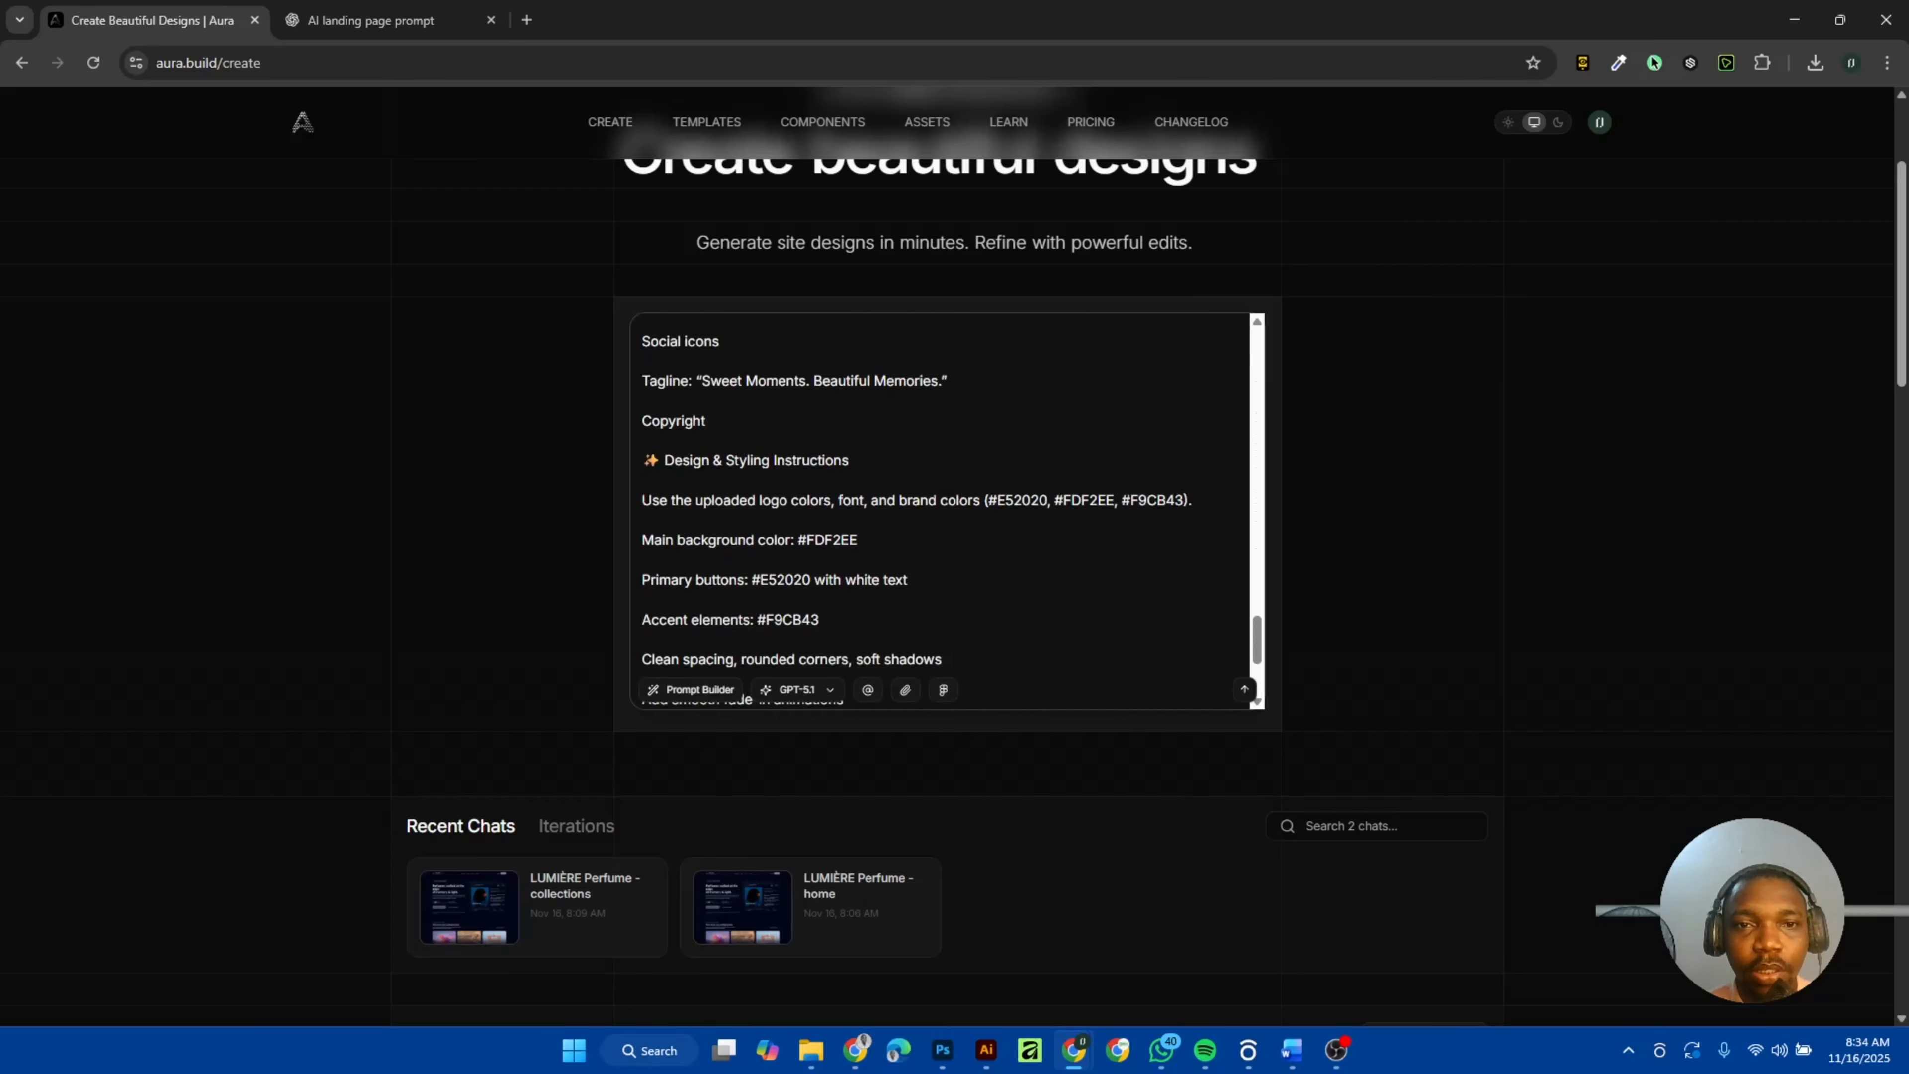
scroll(939, 286, up, 10)
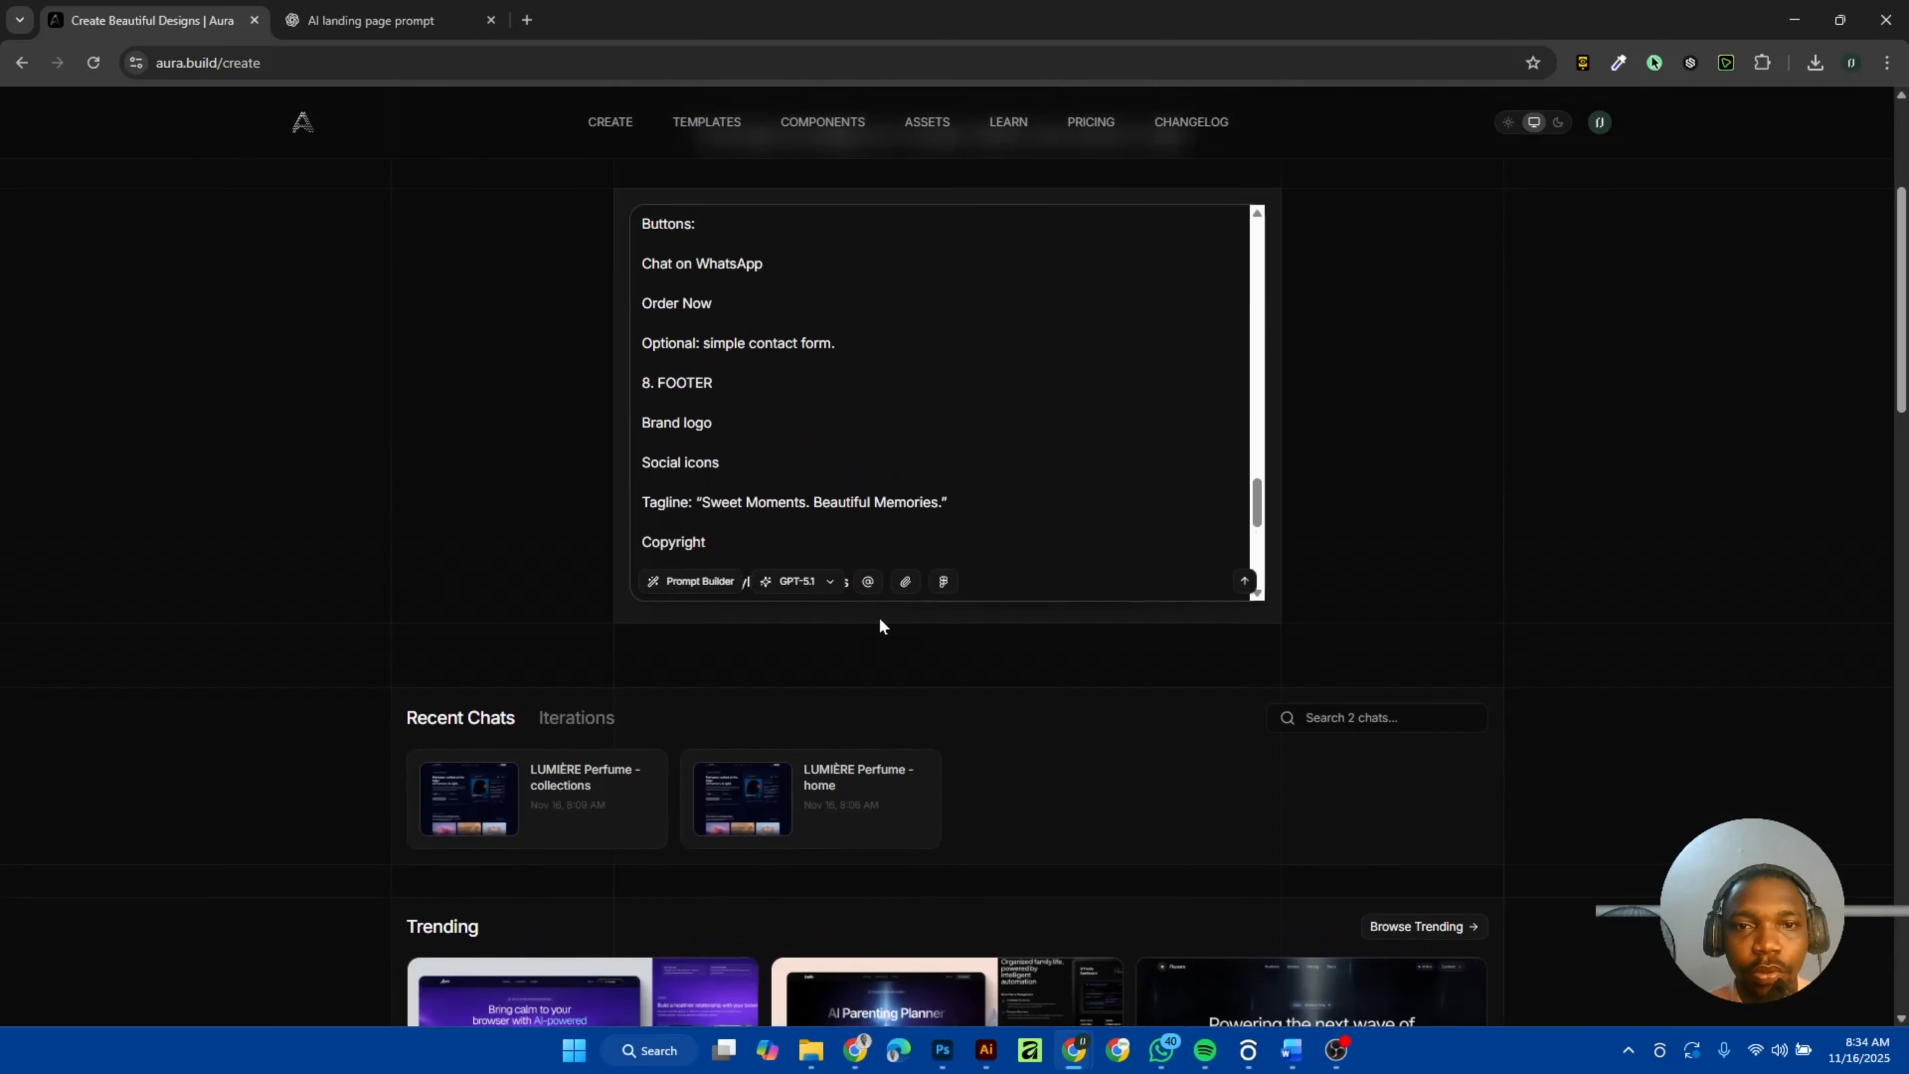
Attach the logo image sweetora-04.png from the Desktop's sweetora folder to the prompt.
click(902, 583)
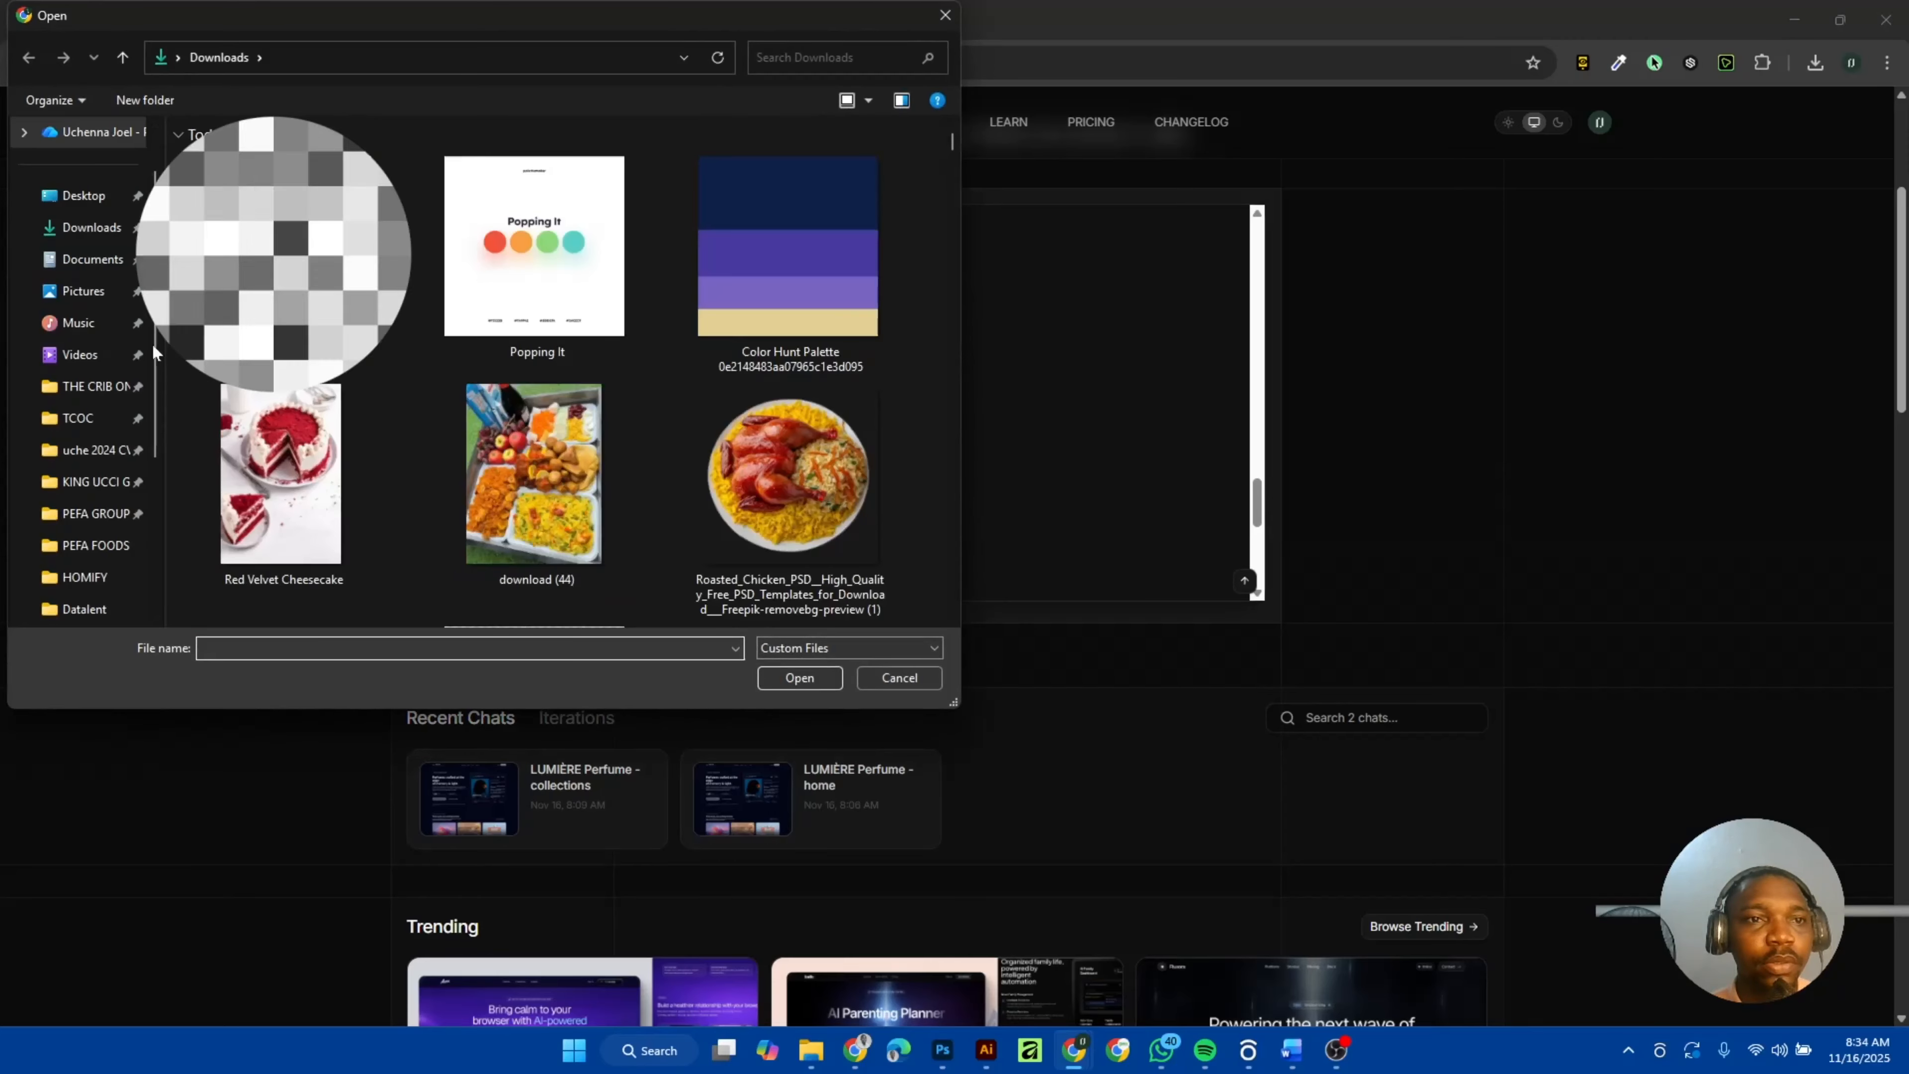
scroll(68, 436, down, 2)
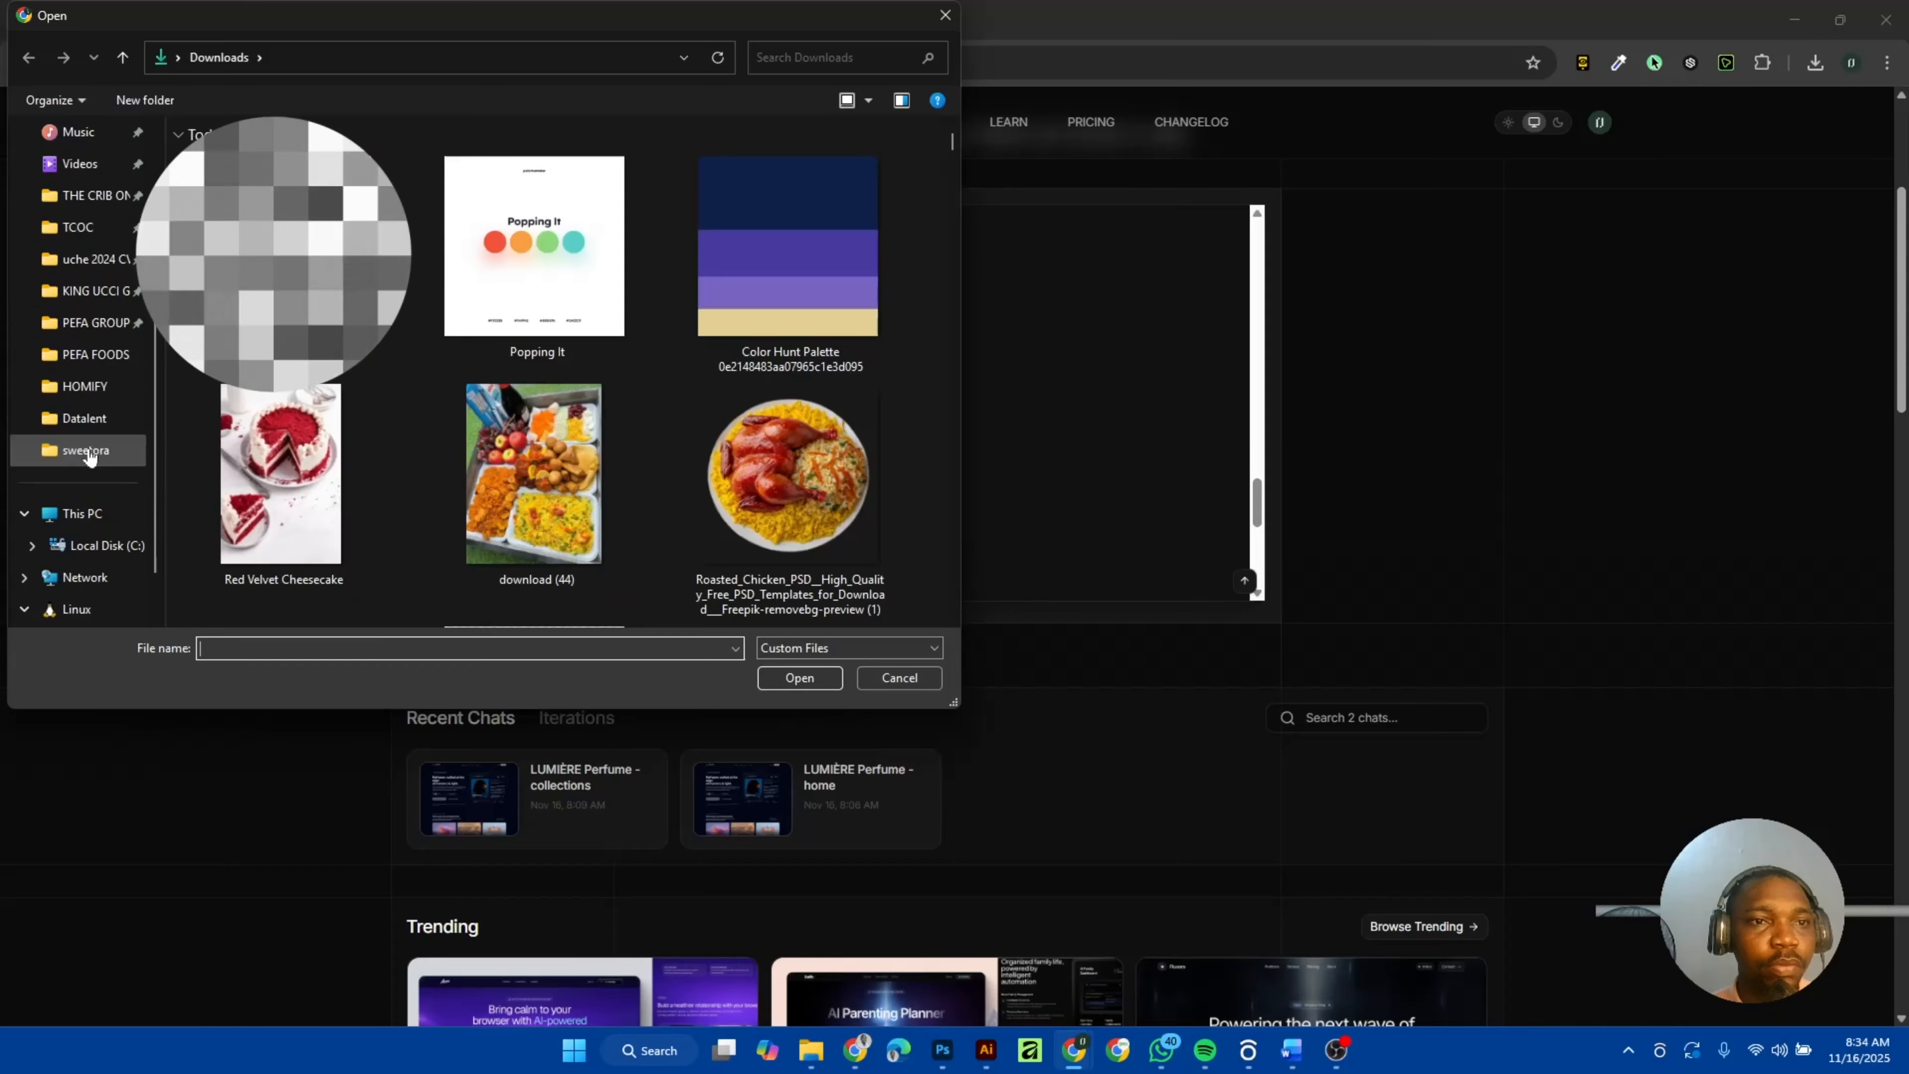
click(87, 451)
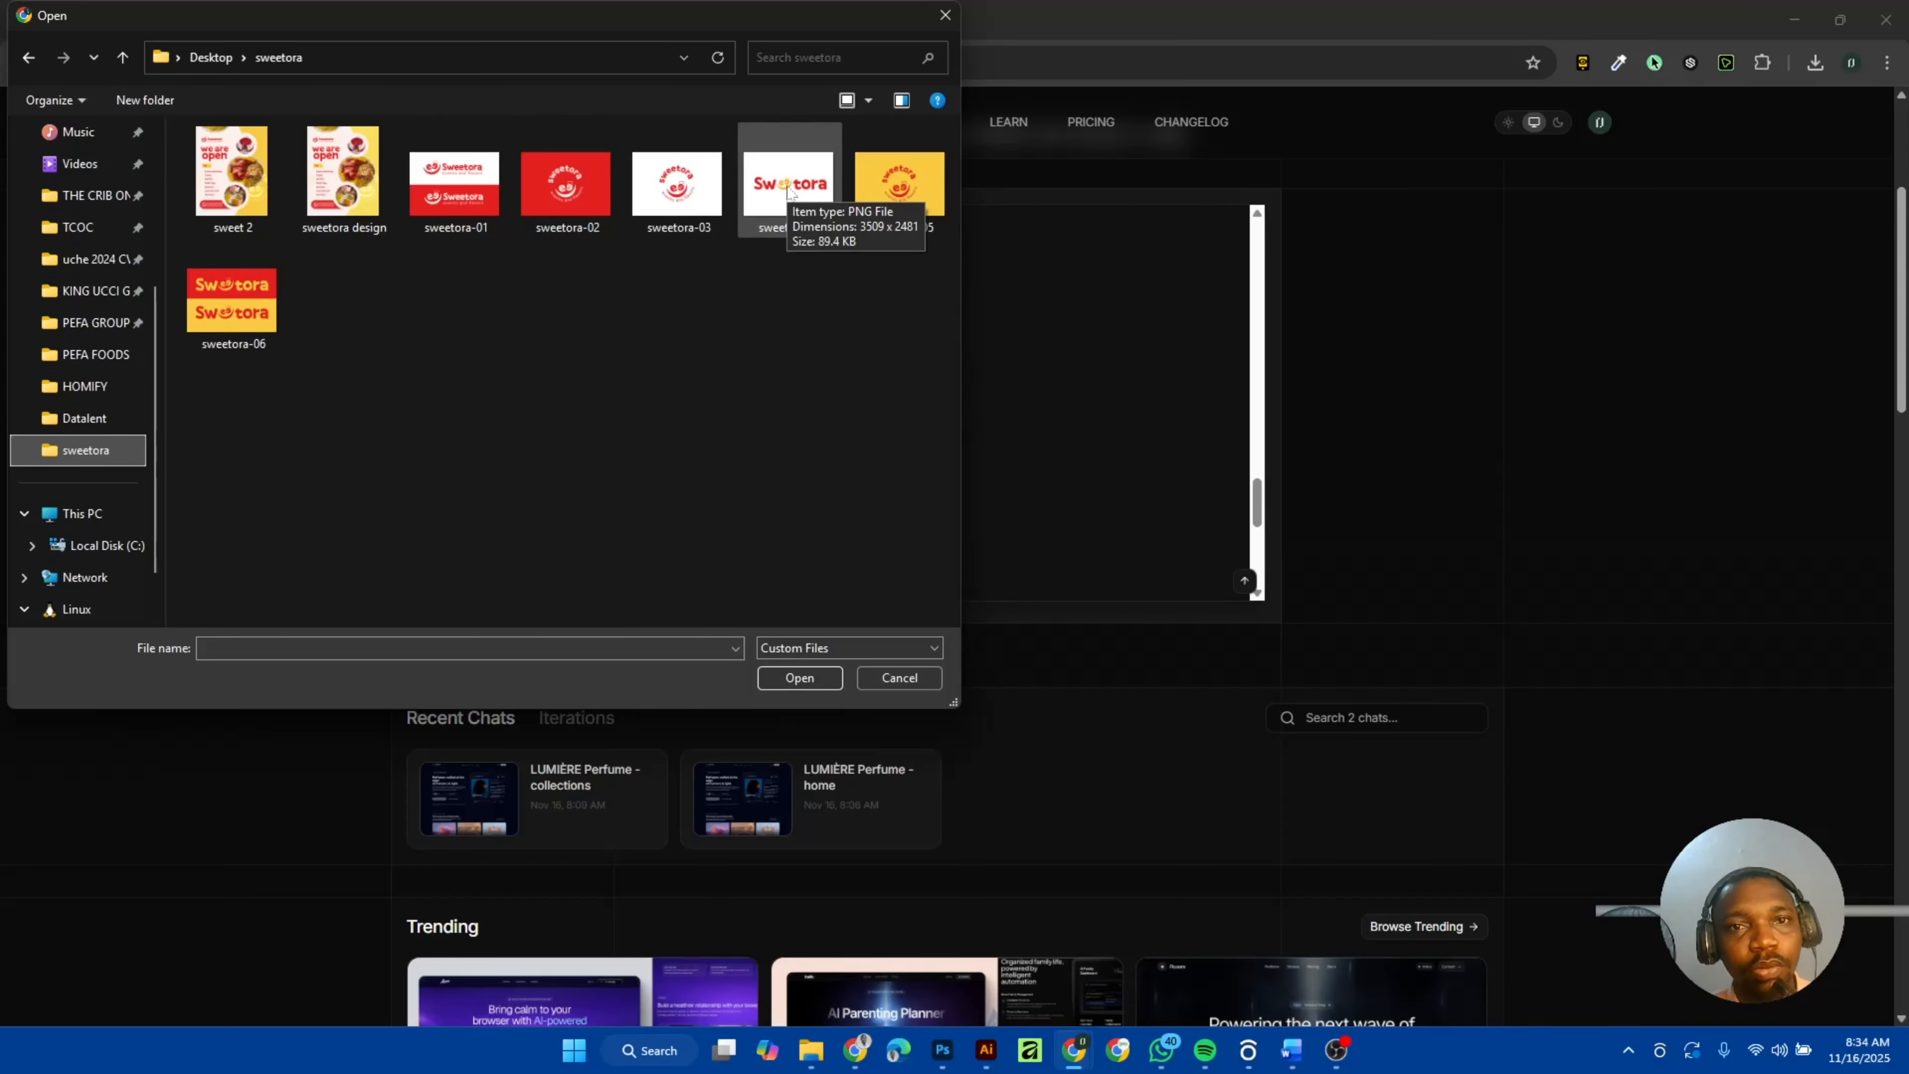
click(787, 192)
click(812, 678)
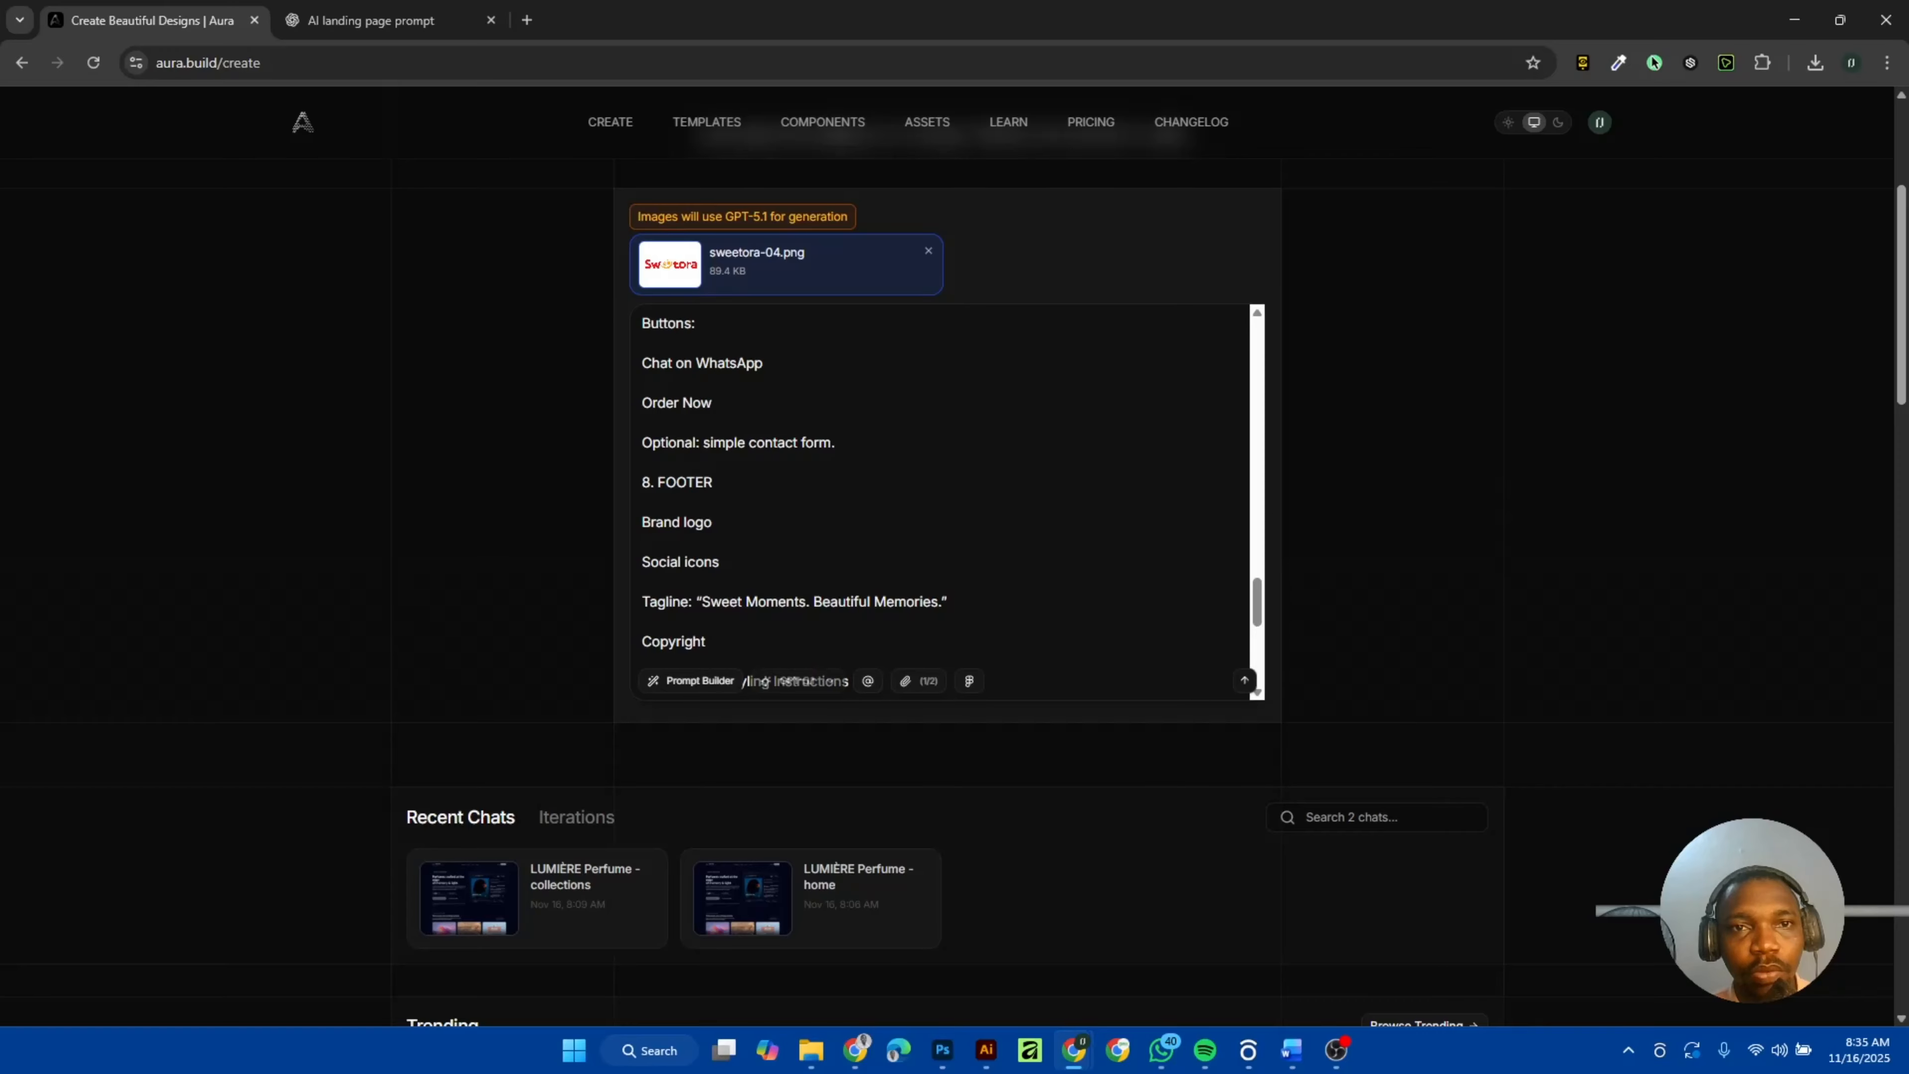
Add the line "thats the logo i uploaded" after the Final Instruction and submit the prompt to generate the page.
scroll(940, 497, down, 1)
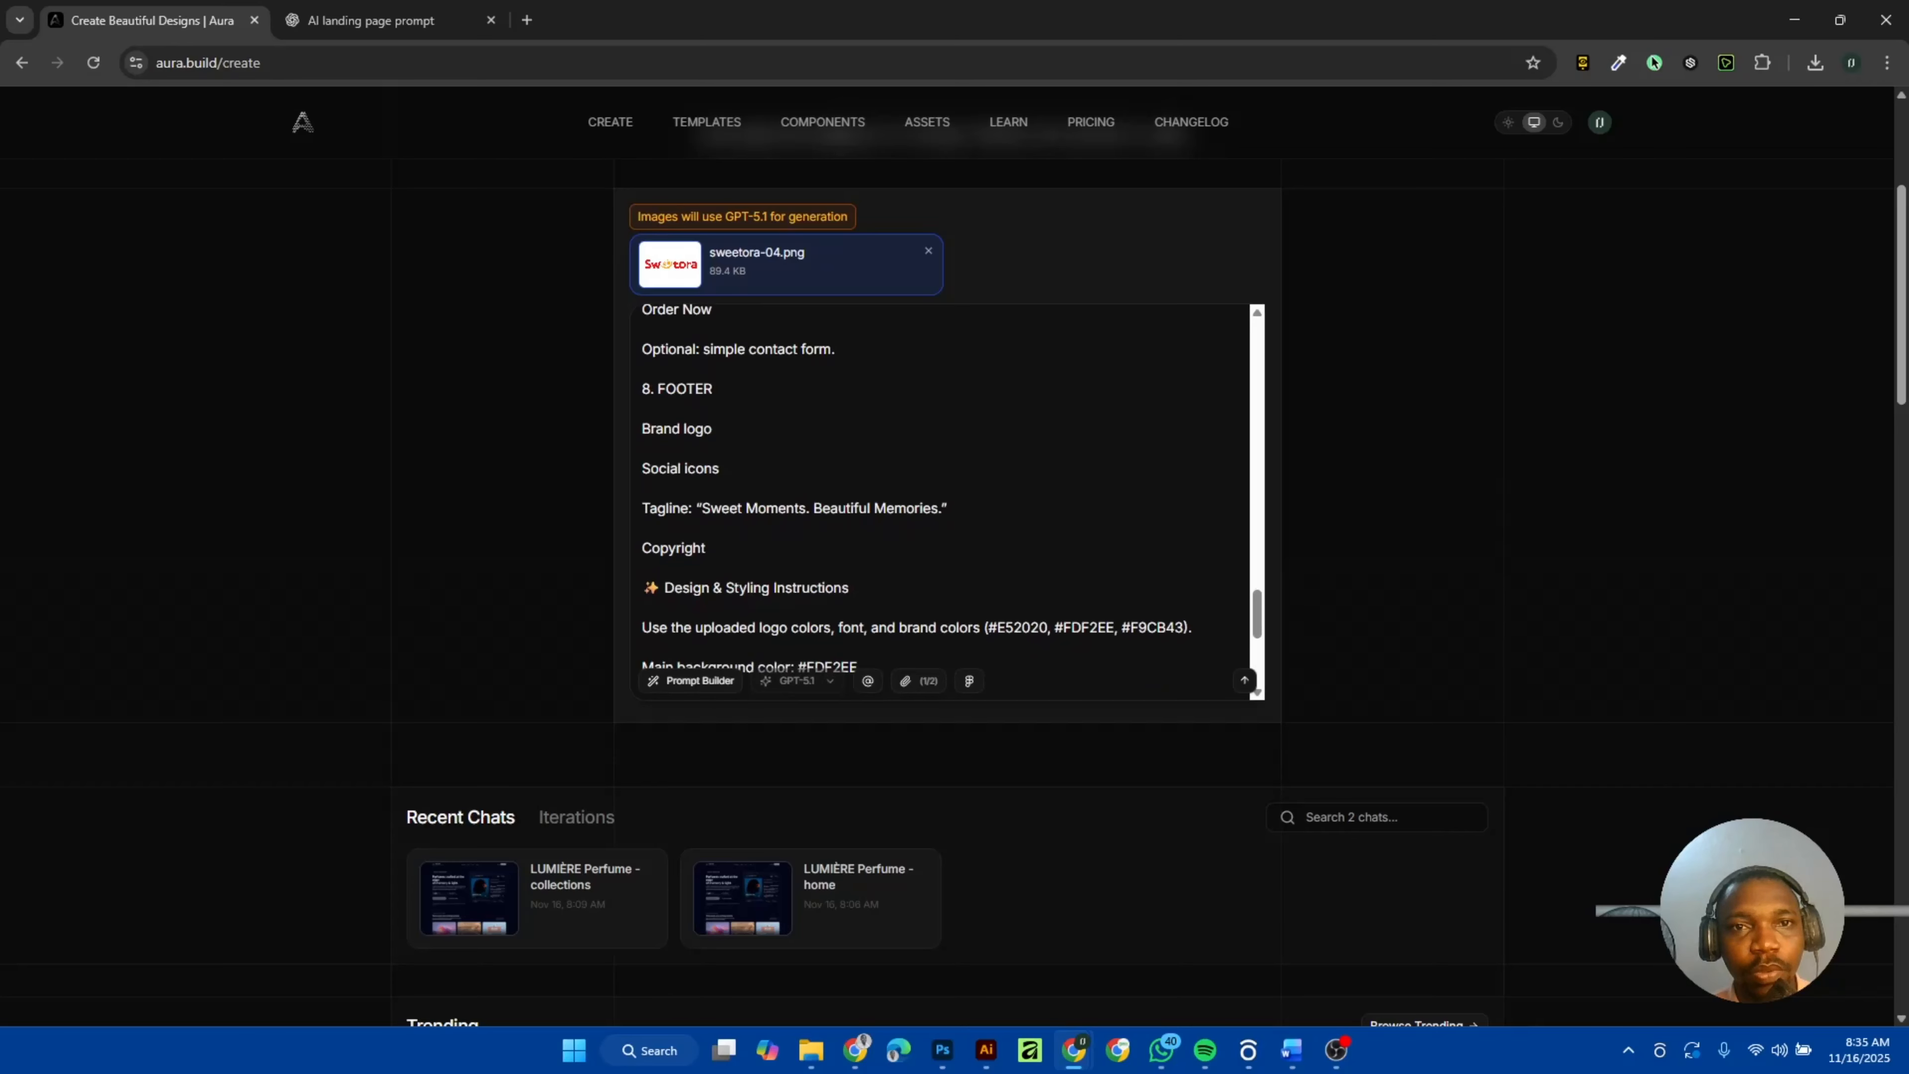
scroll(786, 524, down, 10)
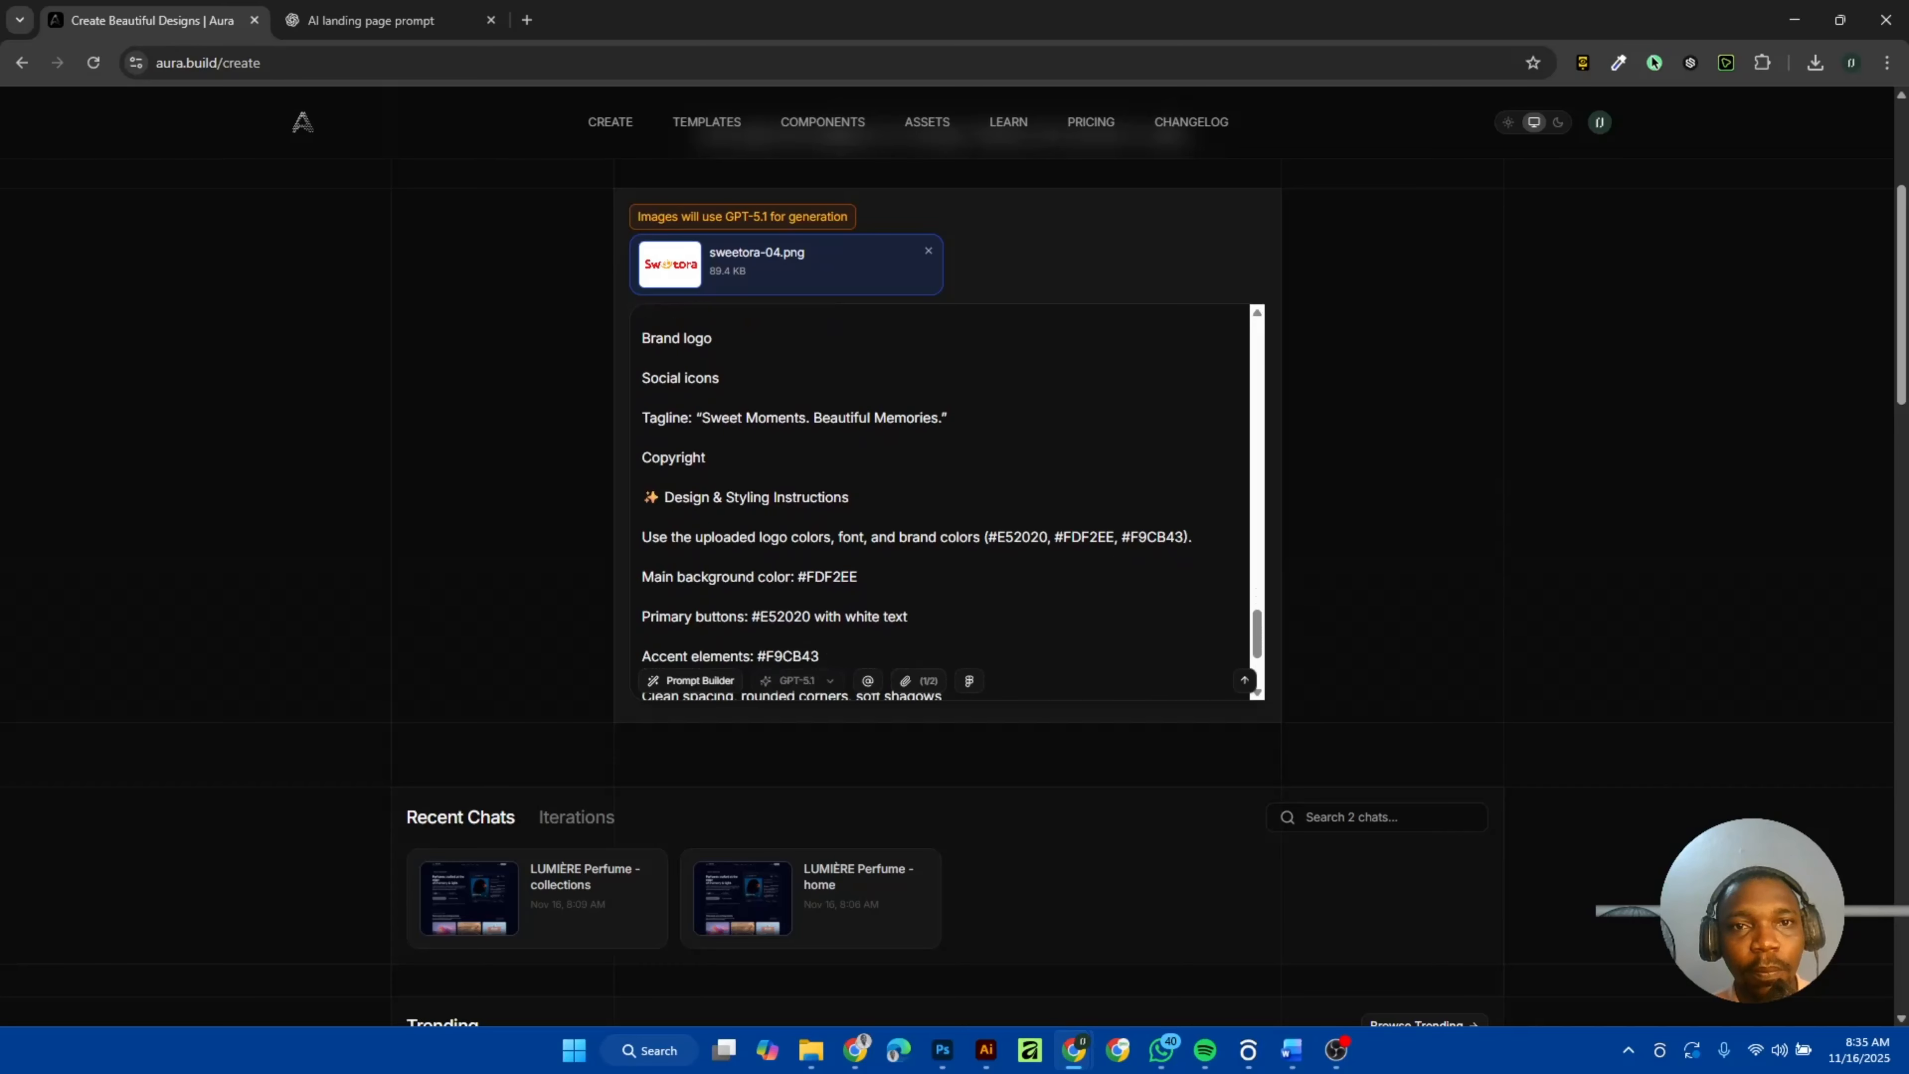
scroll(786, 525, up, 6)
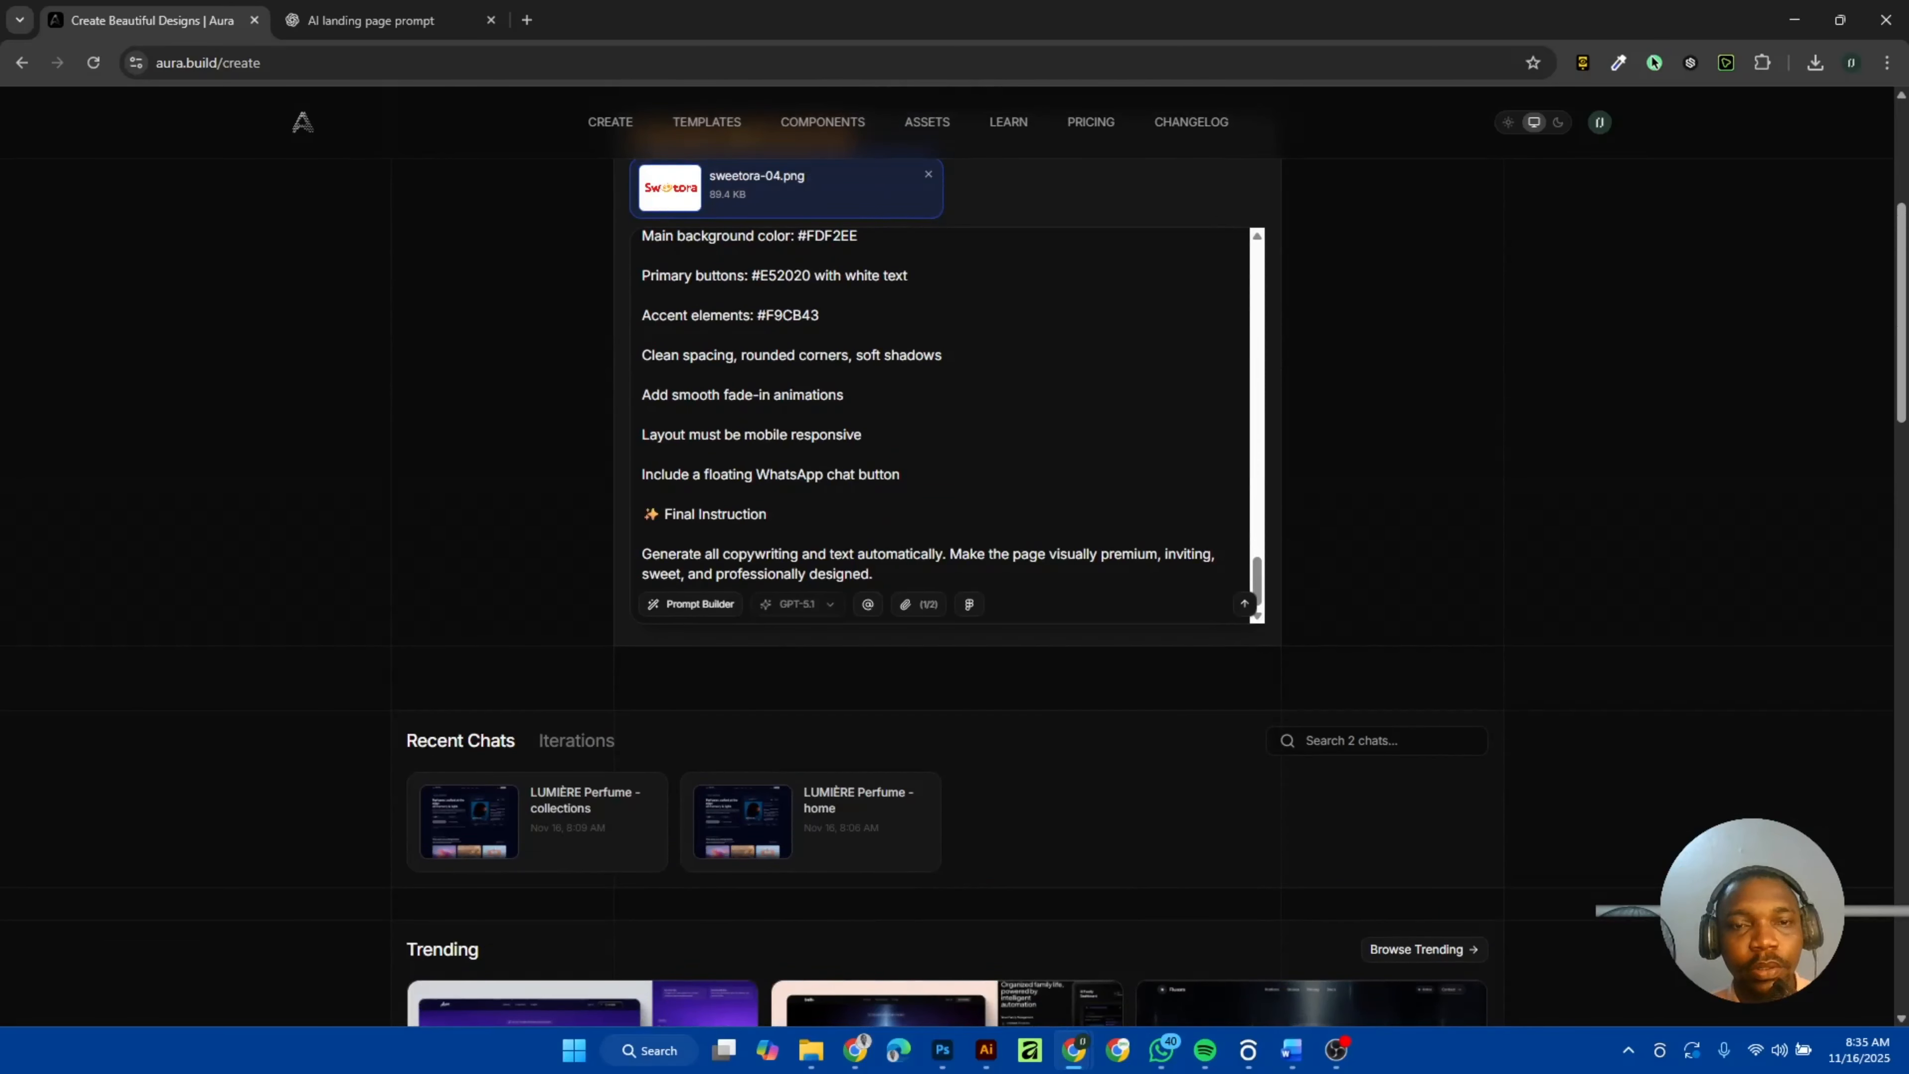
scroll(947, 406, down, 1)
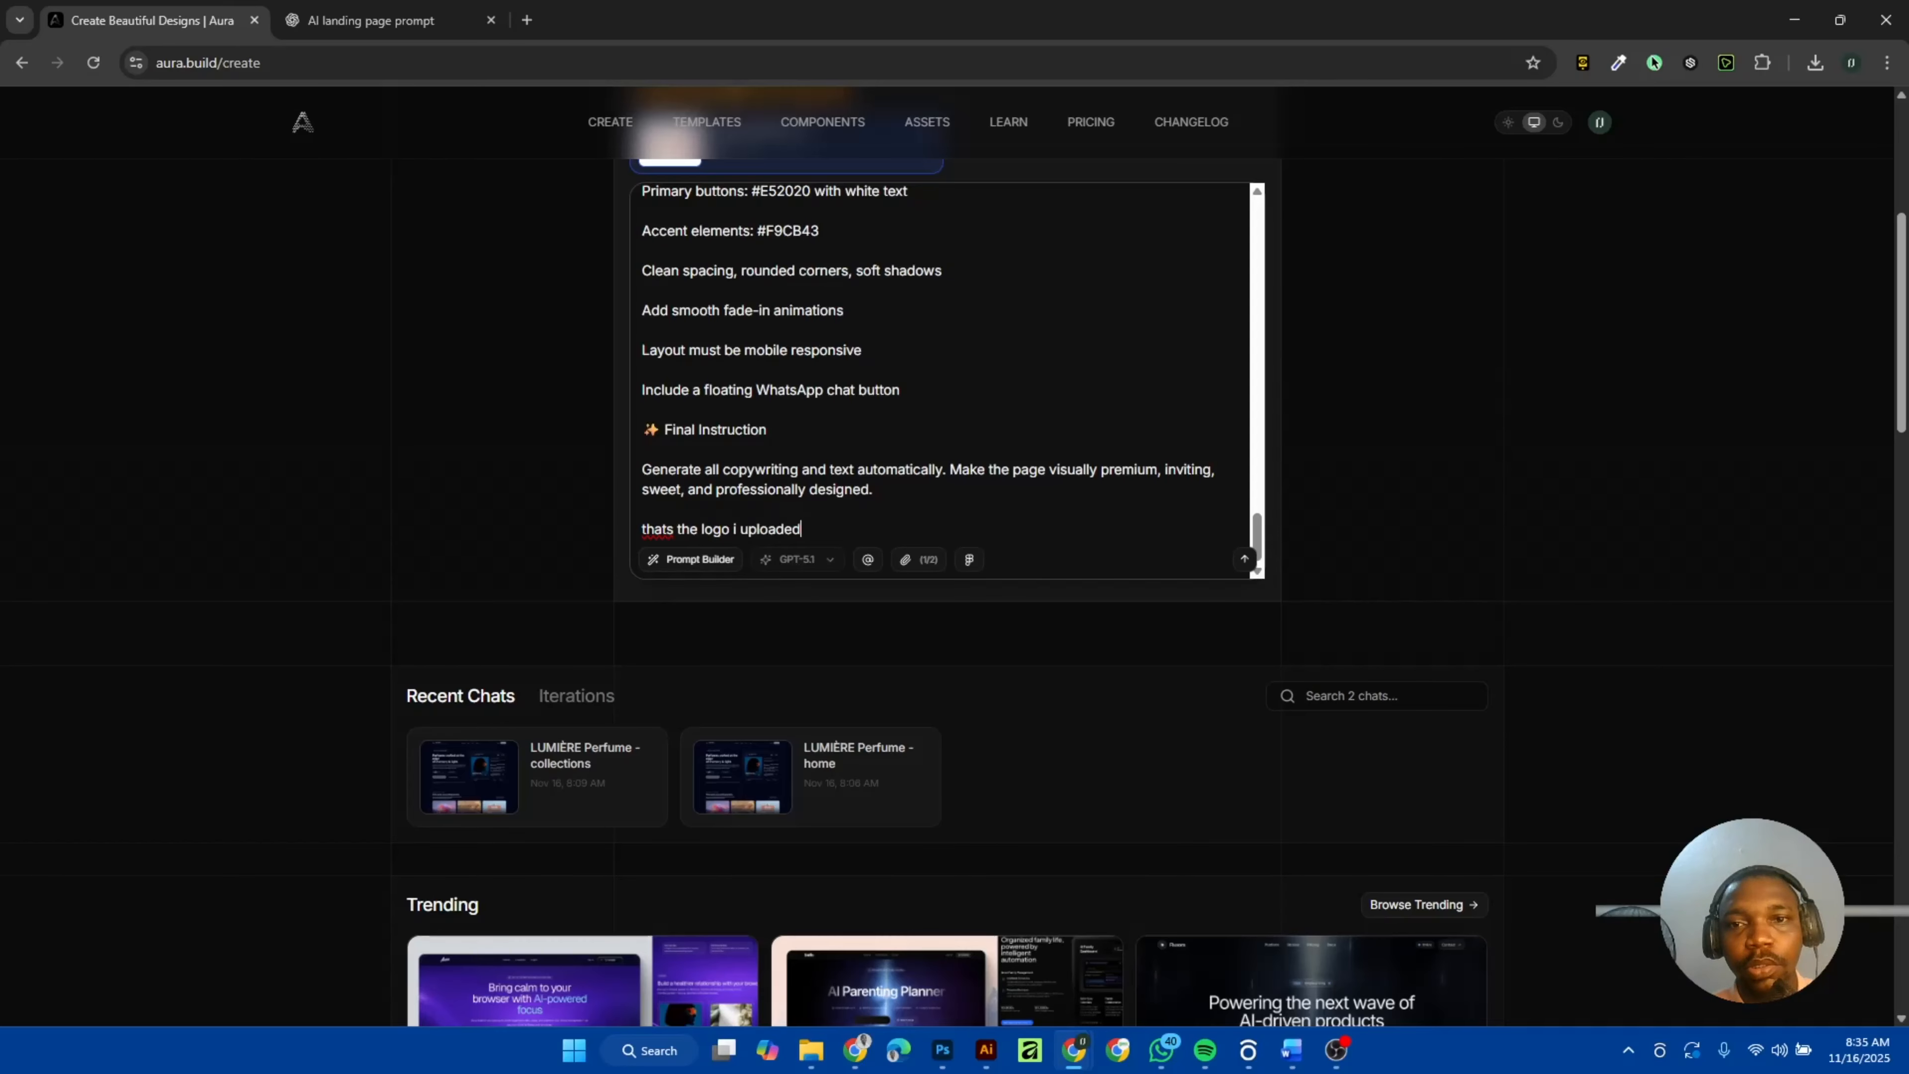
click(1242, 560)
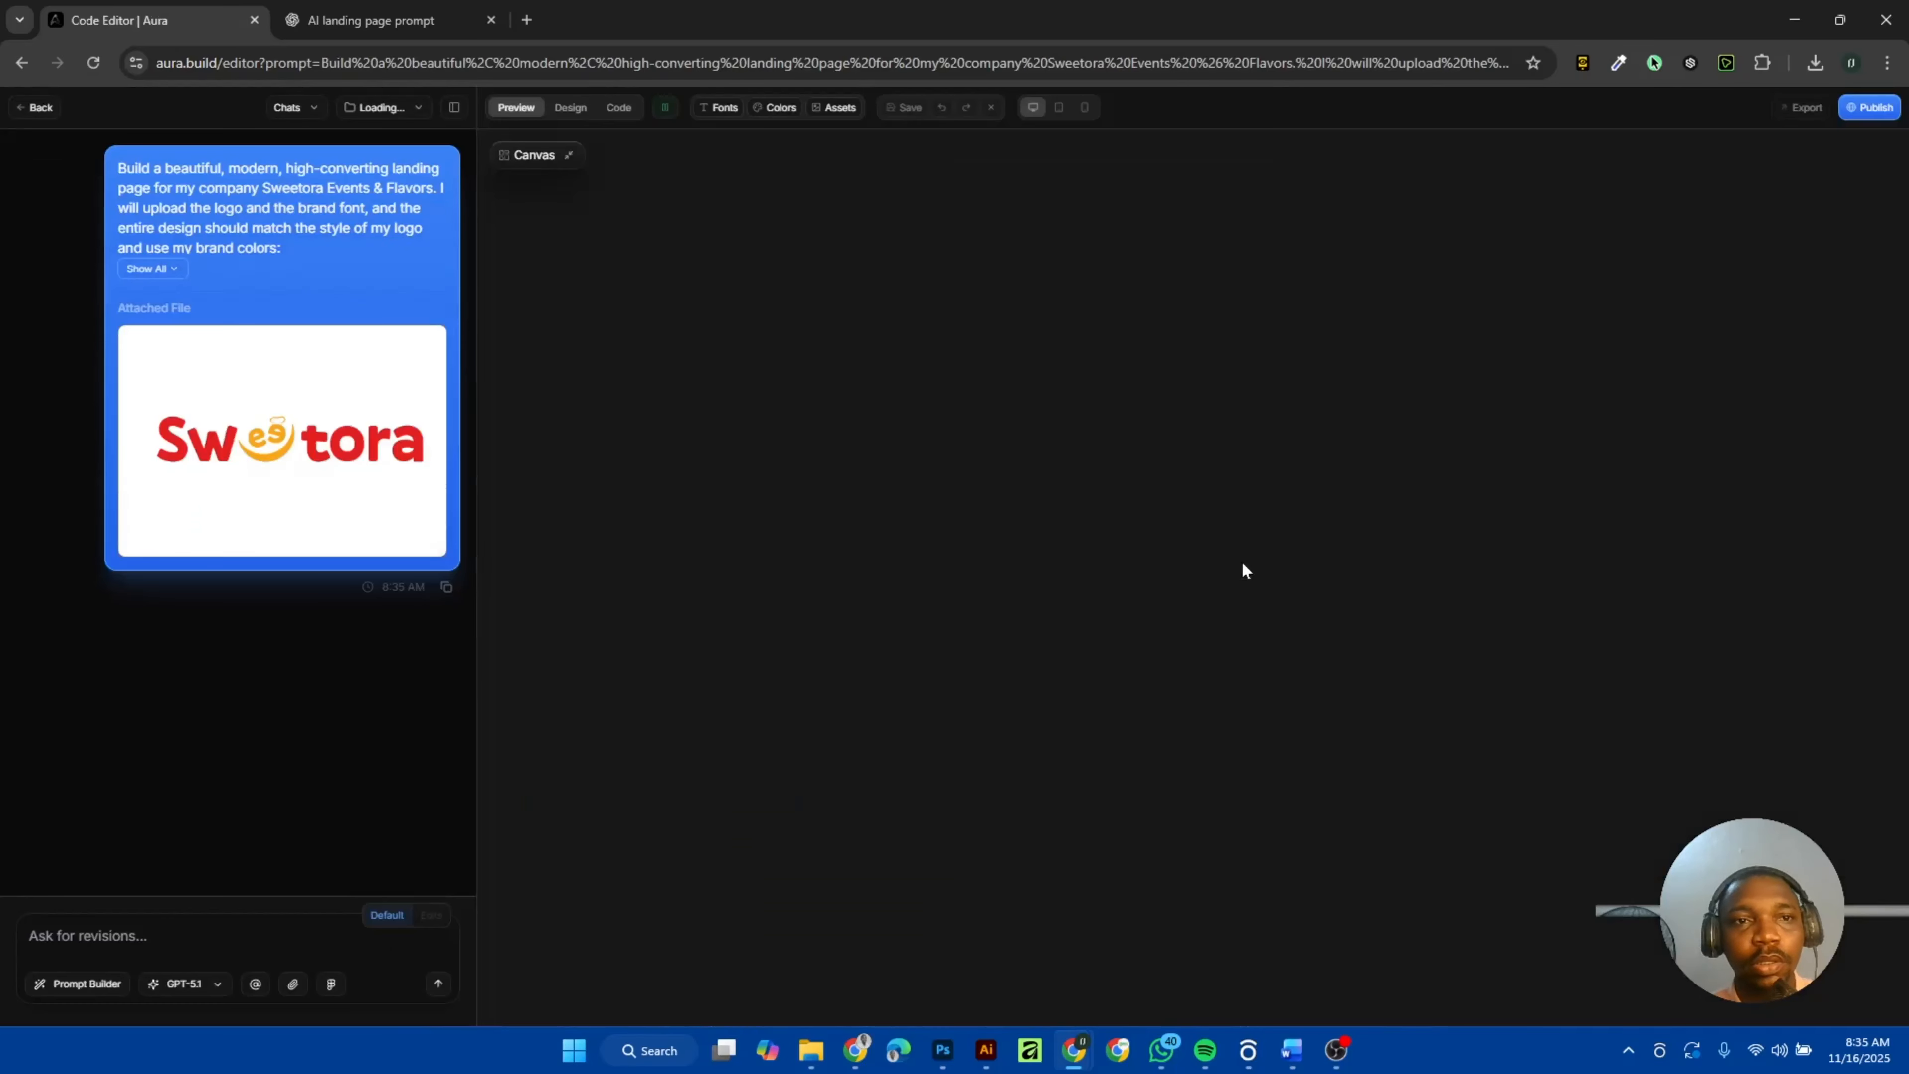
Examine the generated landing page's header logo, hero, about text, Sweetora Services cards and Featured Menu Highlights, including their images.
mouse_move(330, 540)
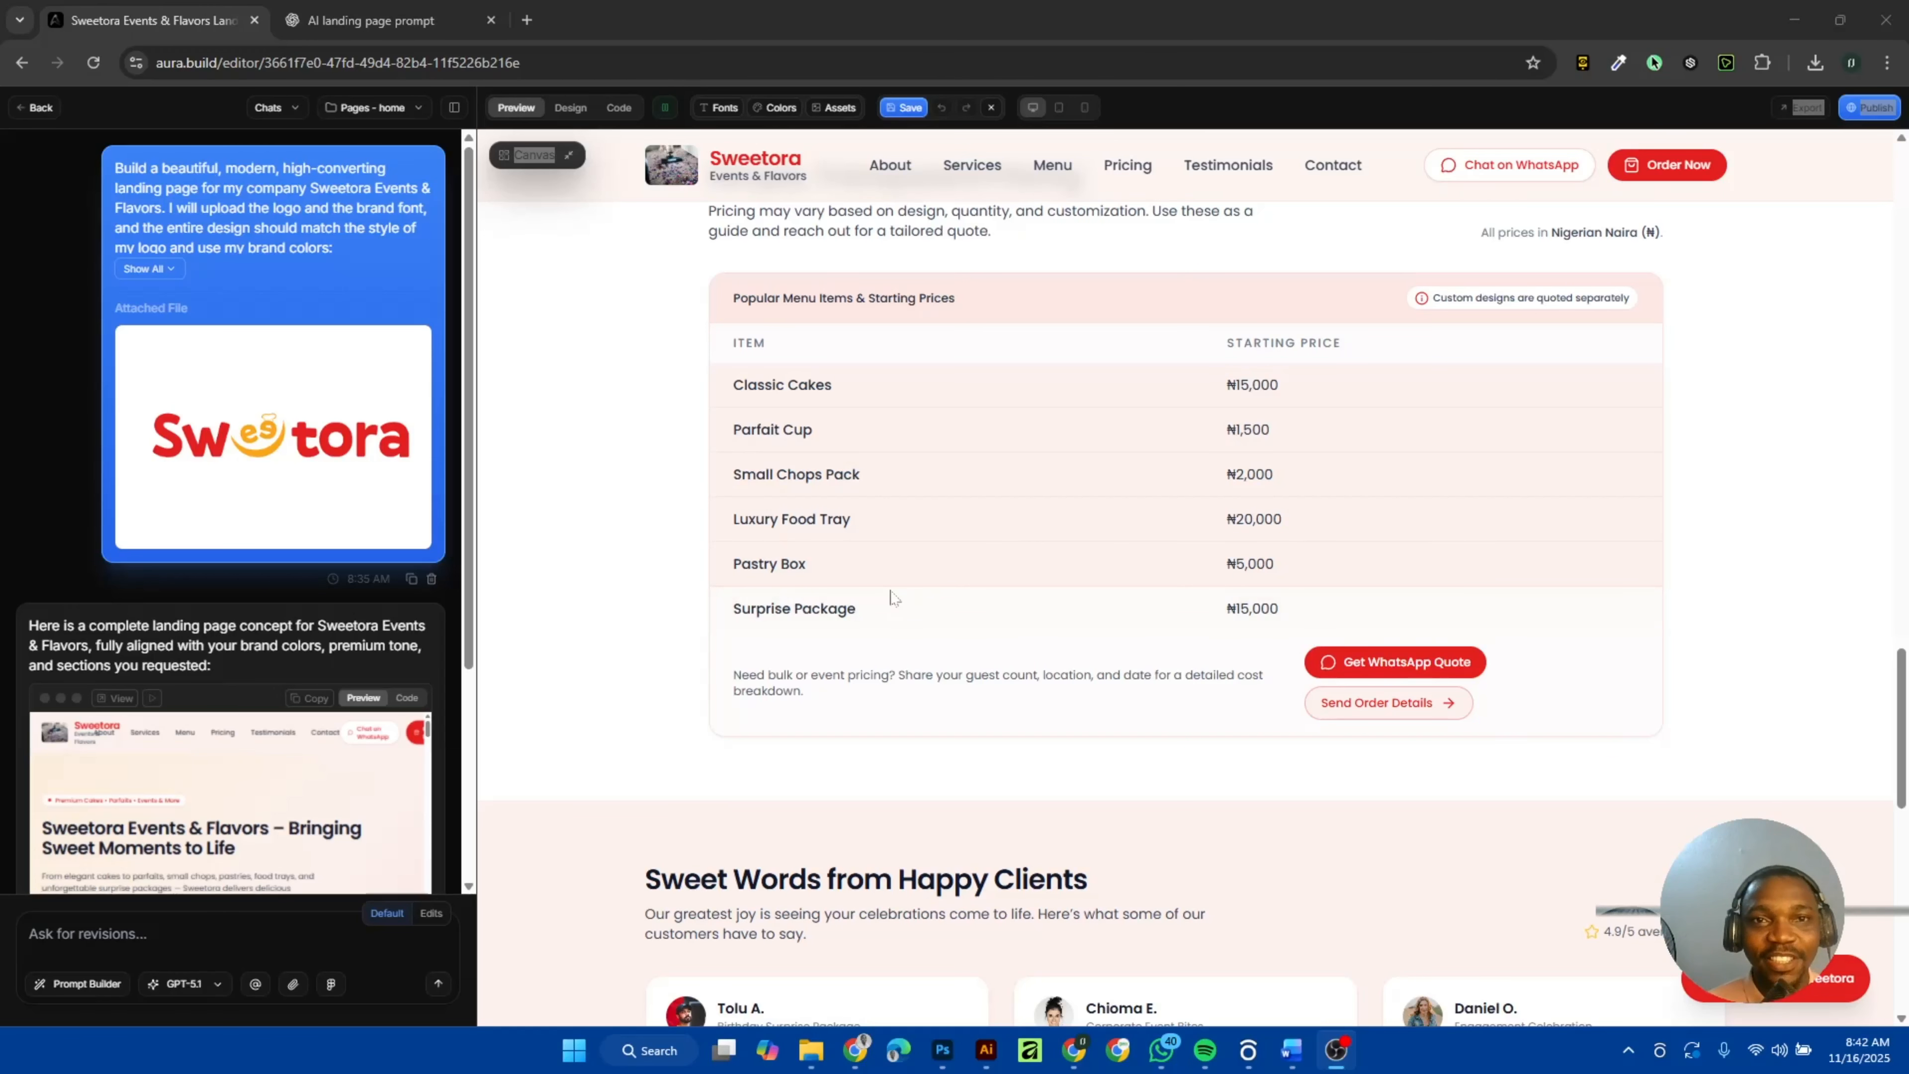
scroll(893, 598, up, 20)
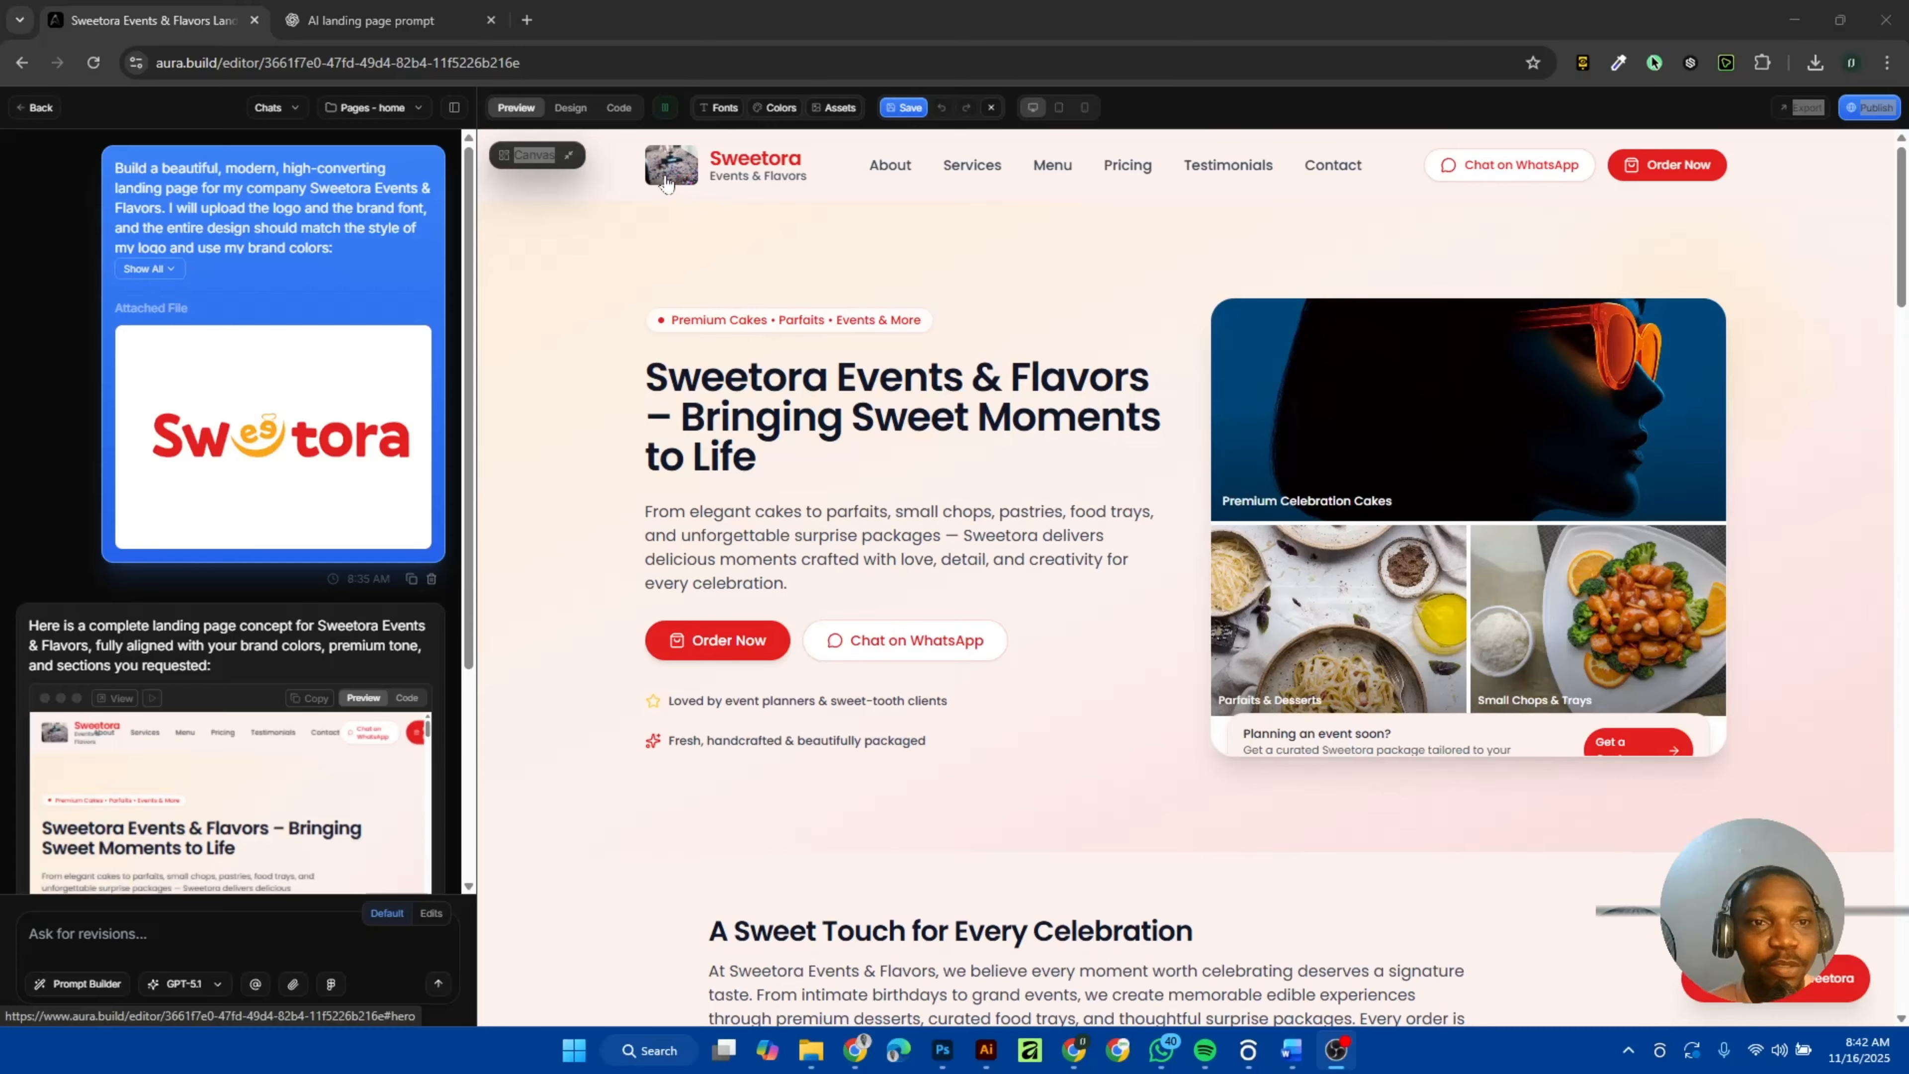
mouse_move(268, 385)
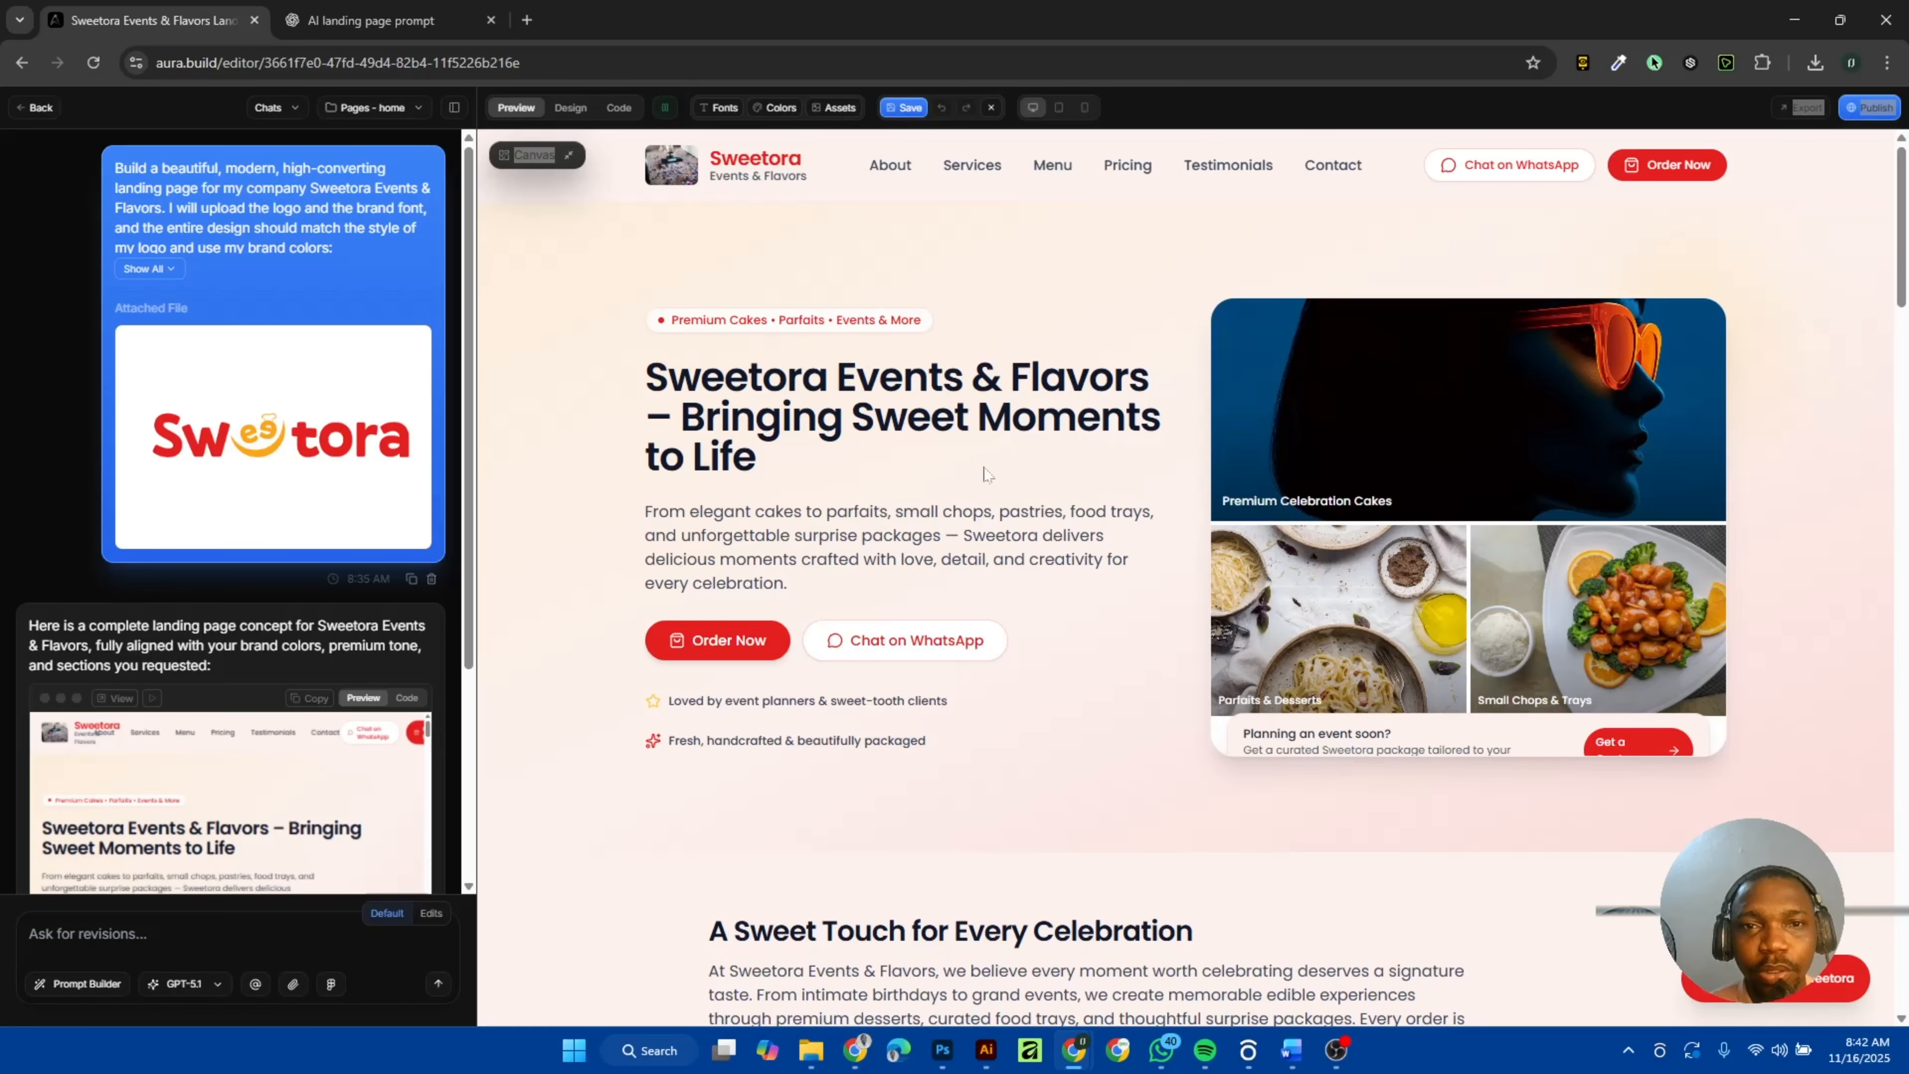
scroll(849, 468, down, 1)
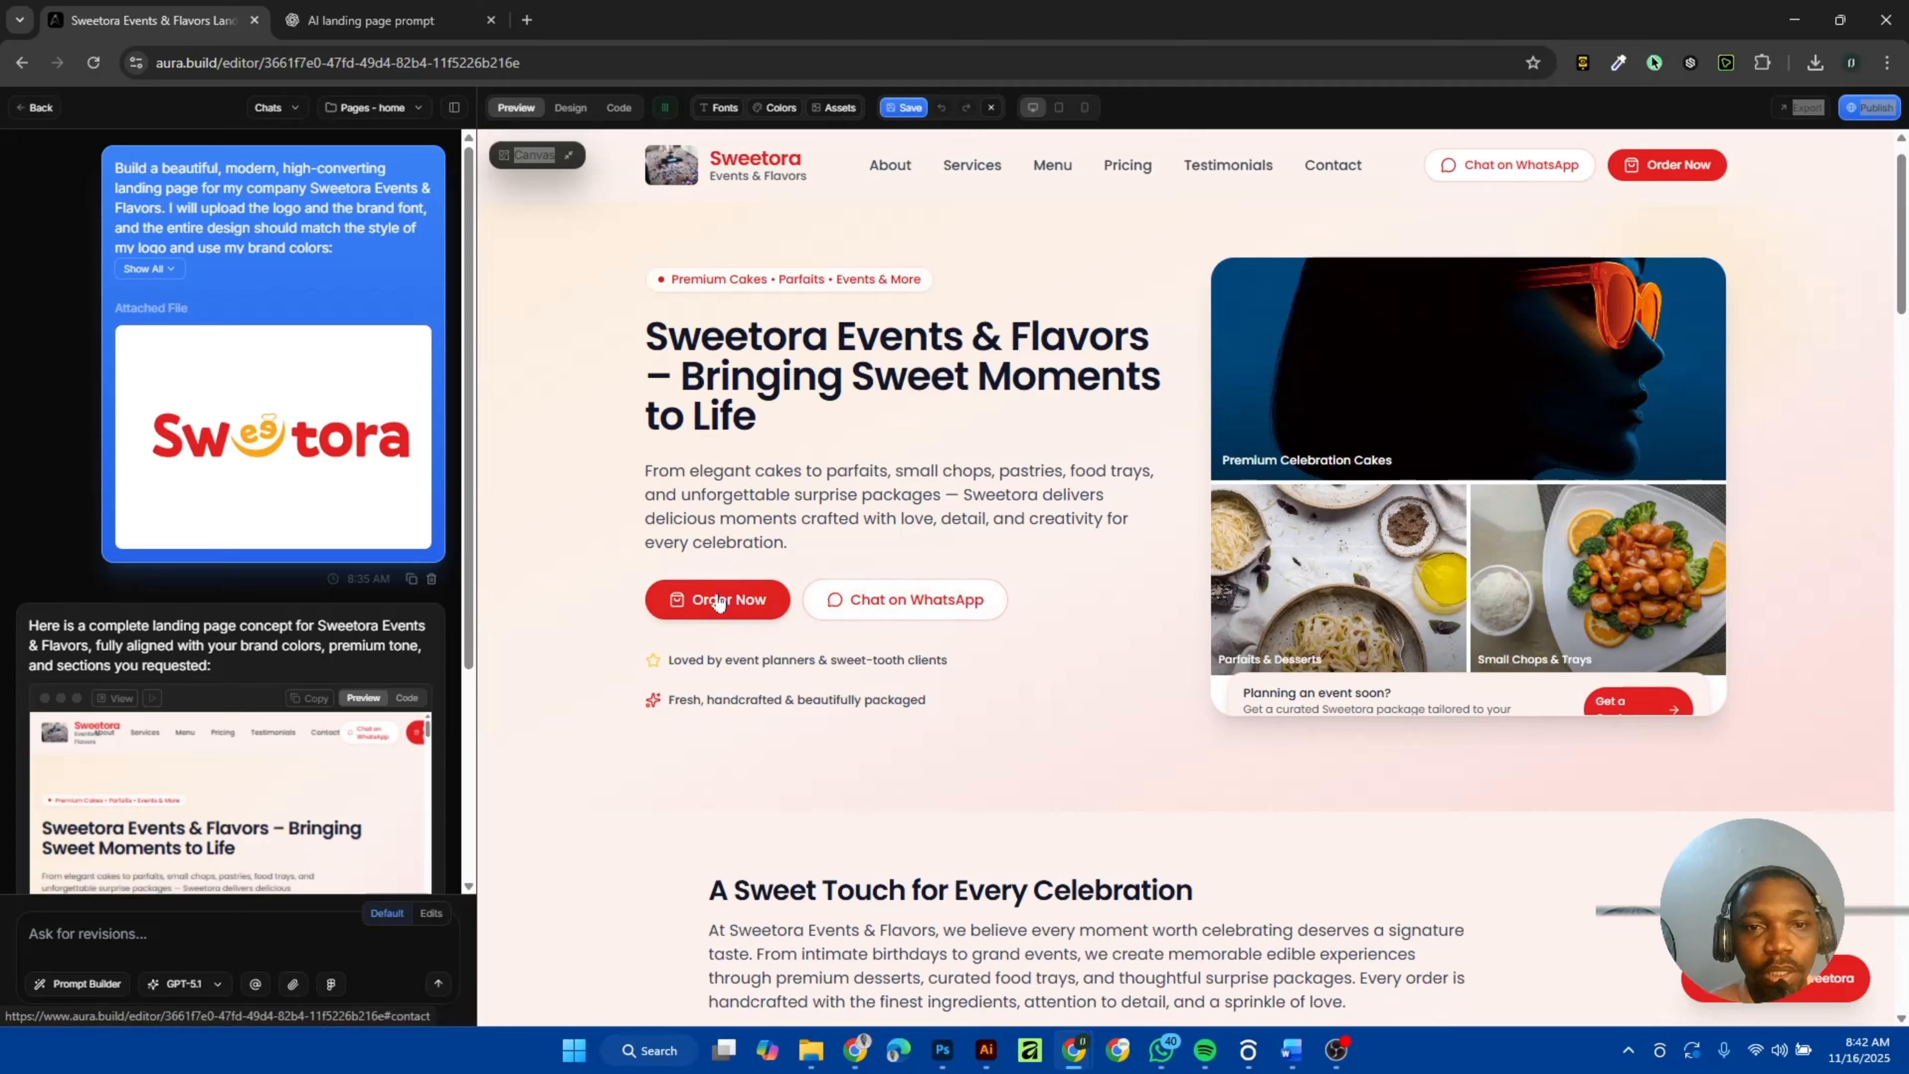
scroll(718, 602, down, 1)
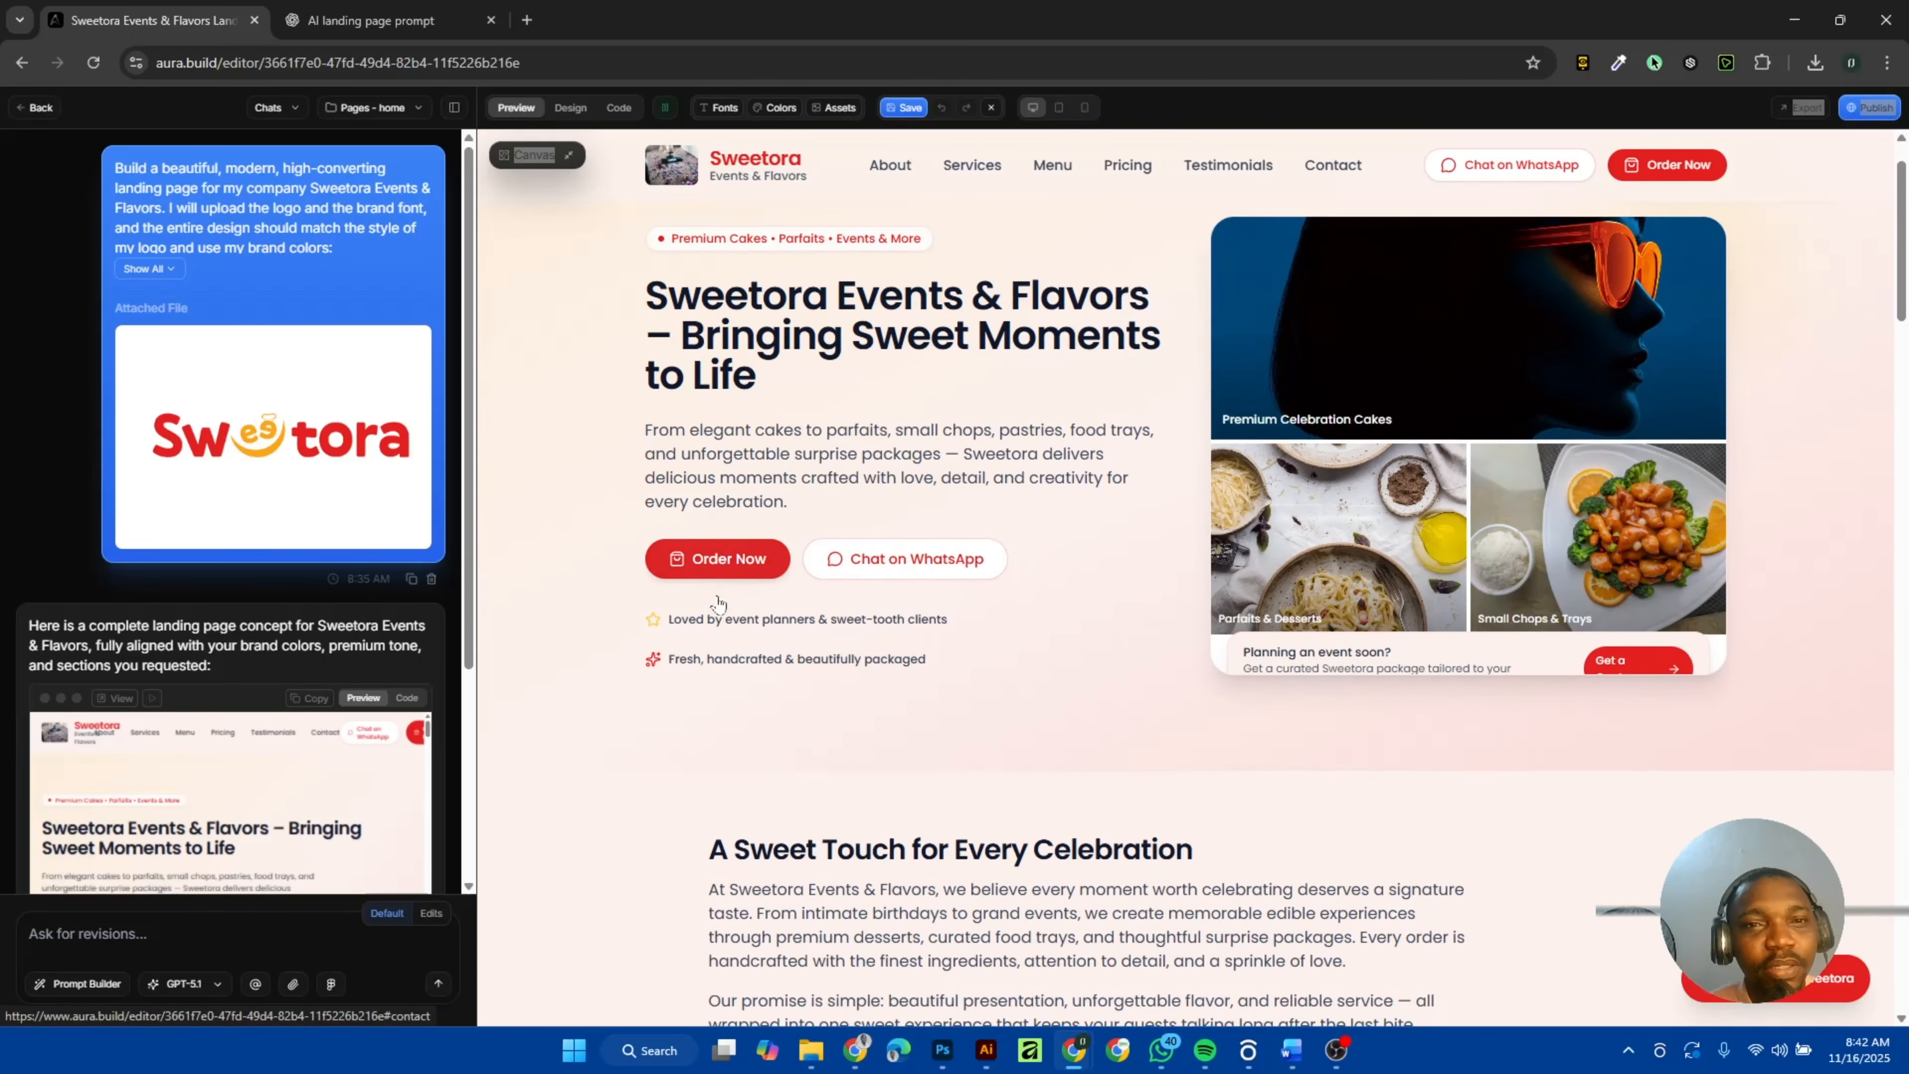
scroll(718, 601, down, 4)
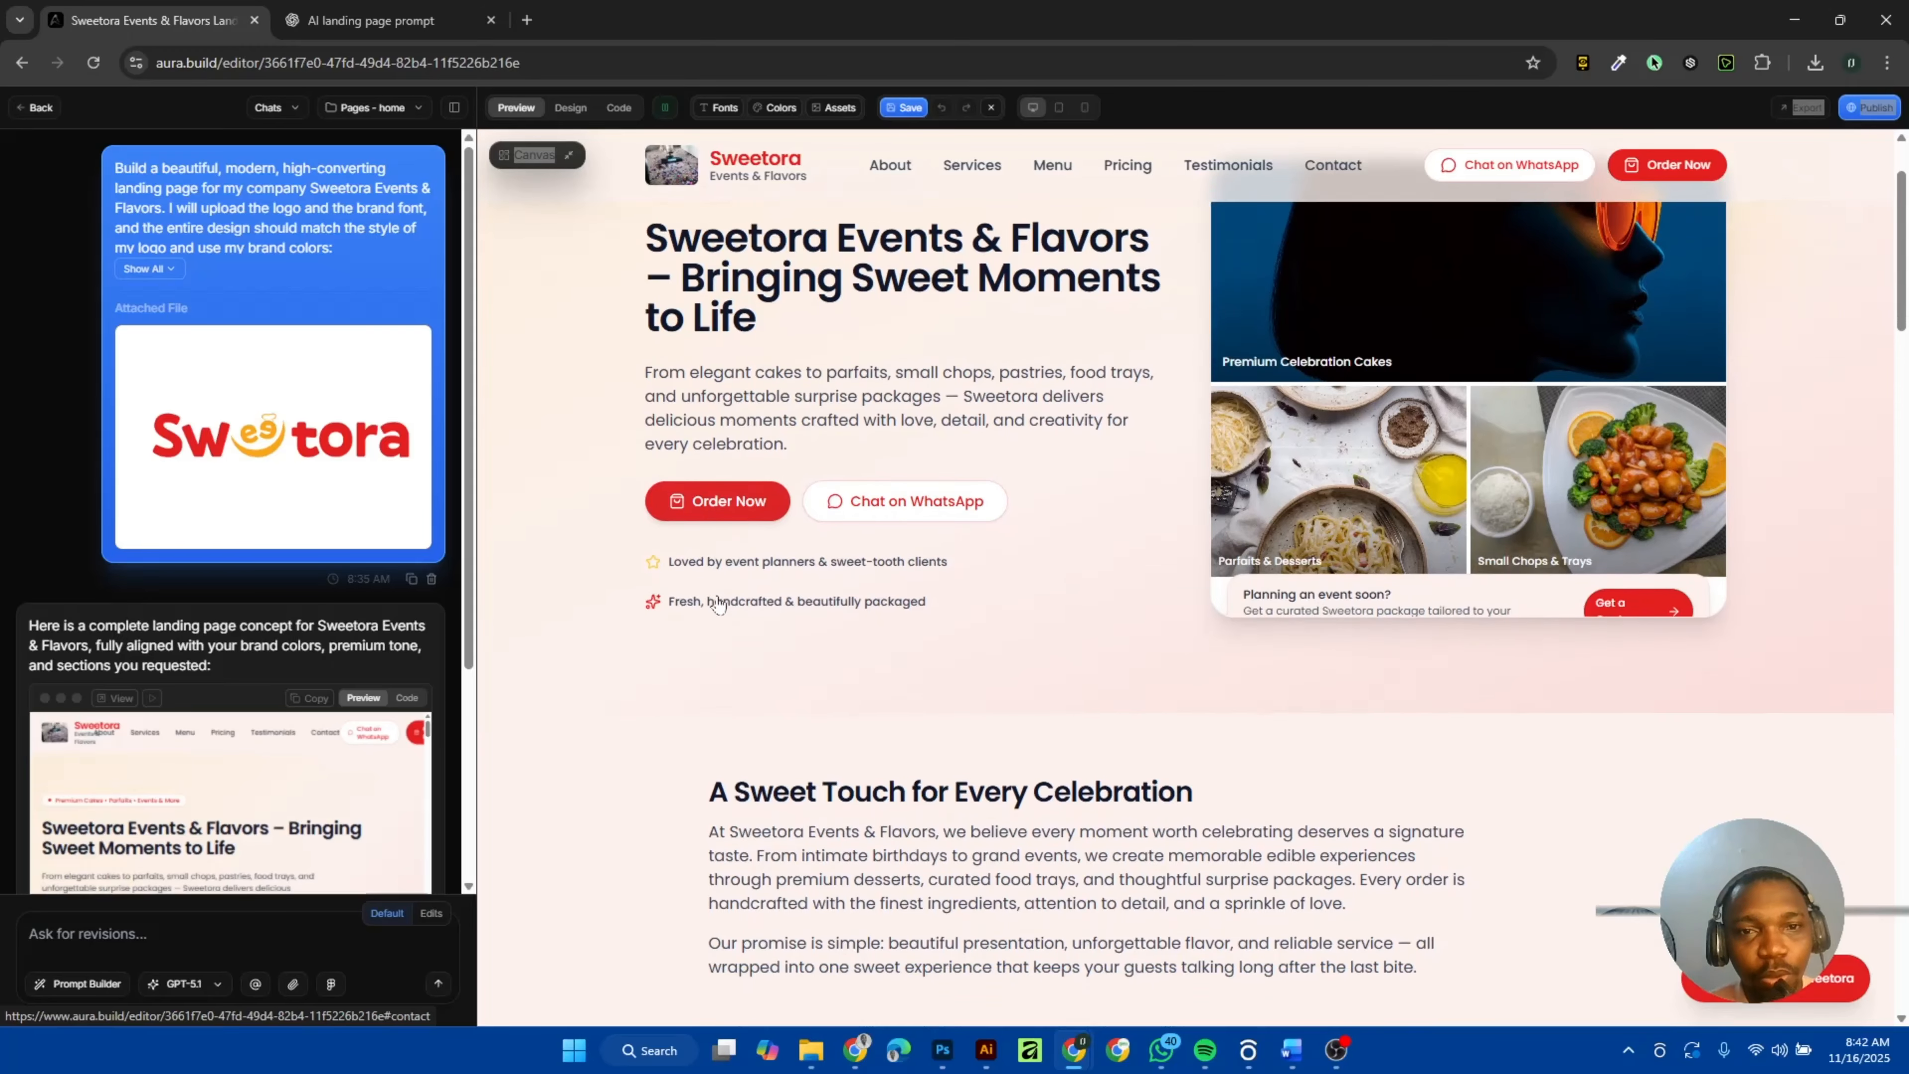
scroll(718, 602, down, 2)
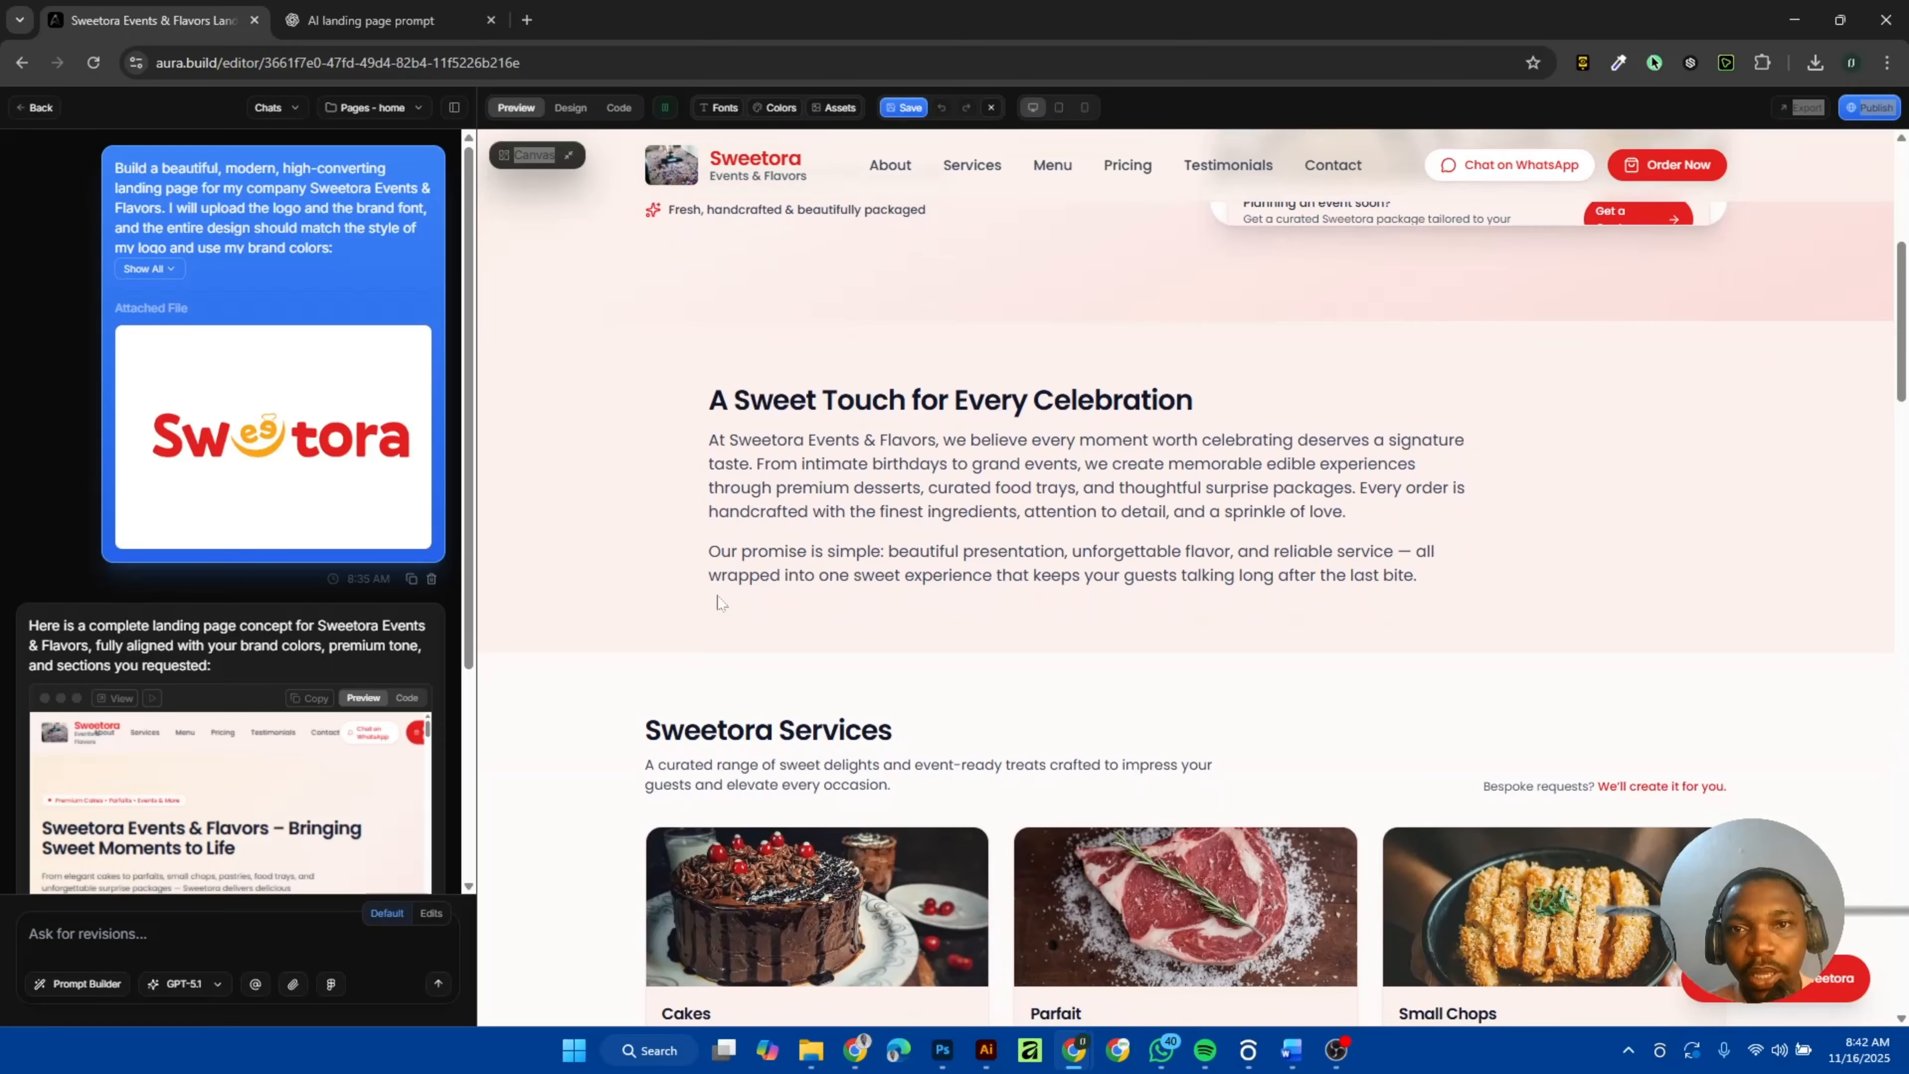
scroll(717, 598, down, 7)
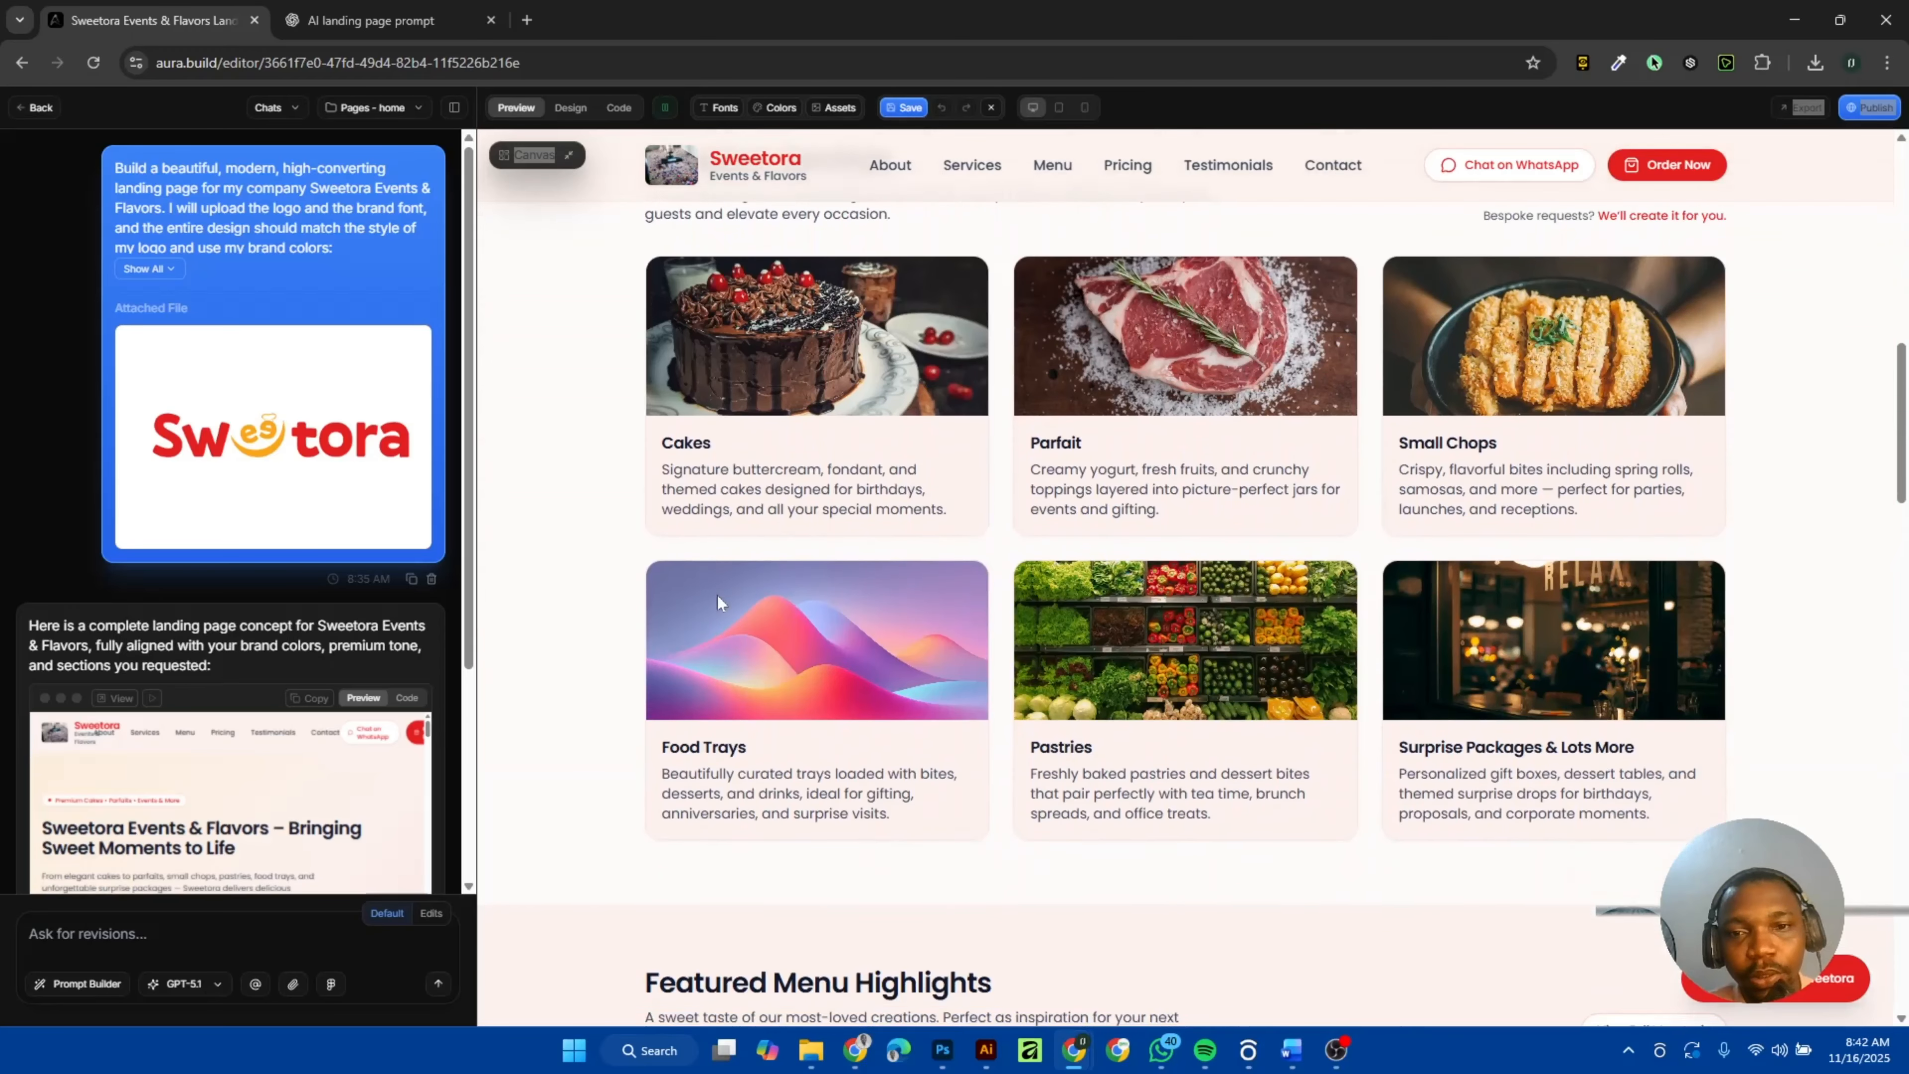
scroll(717, 596, down, 18)
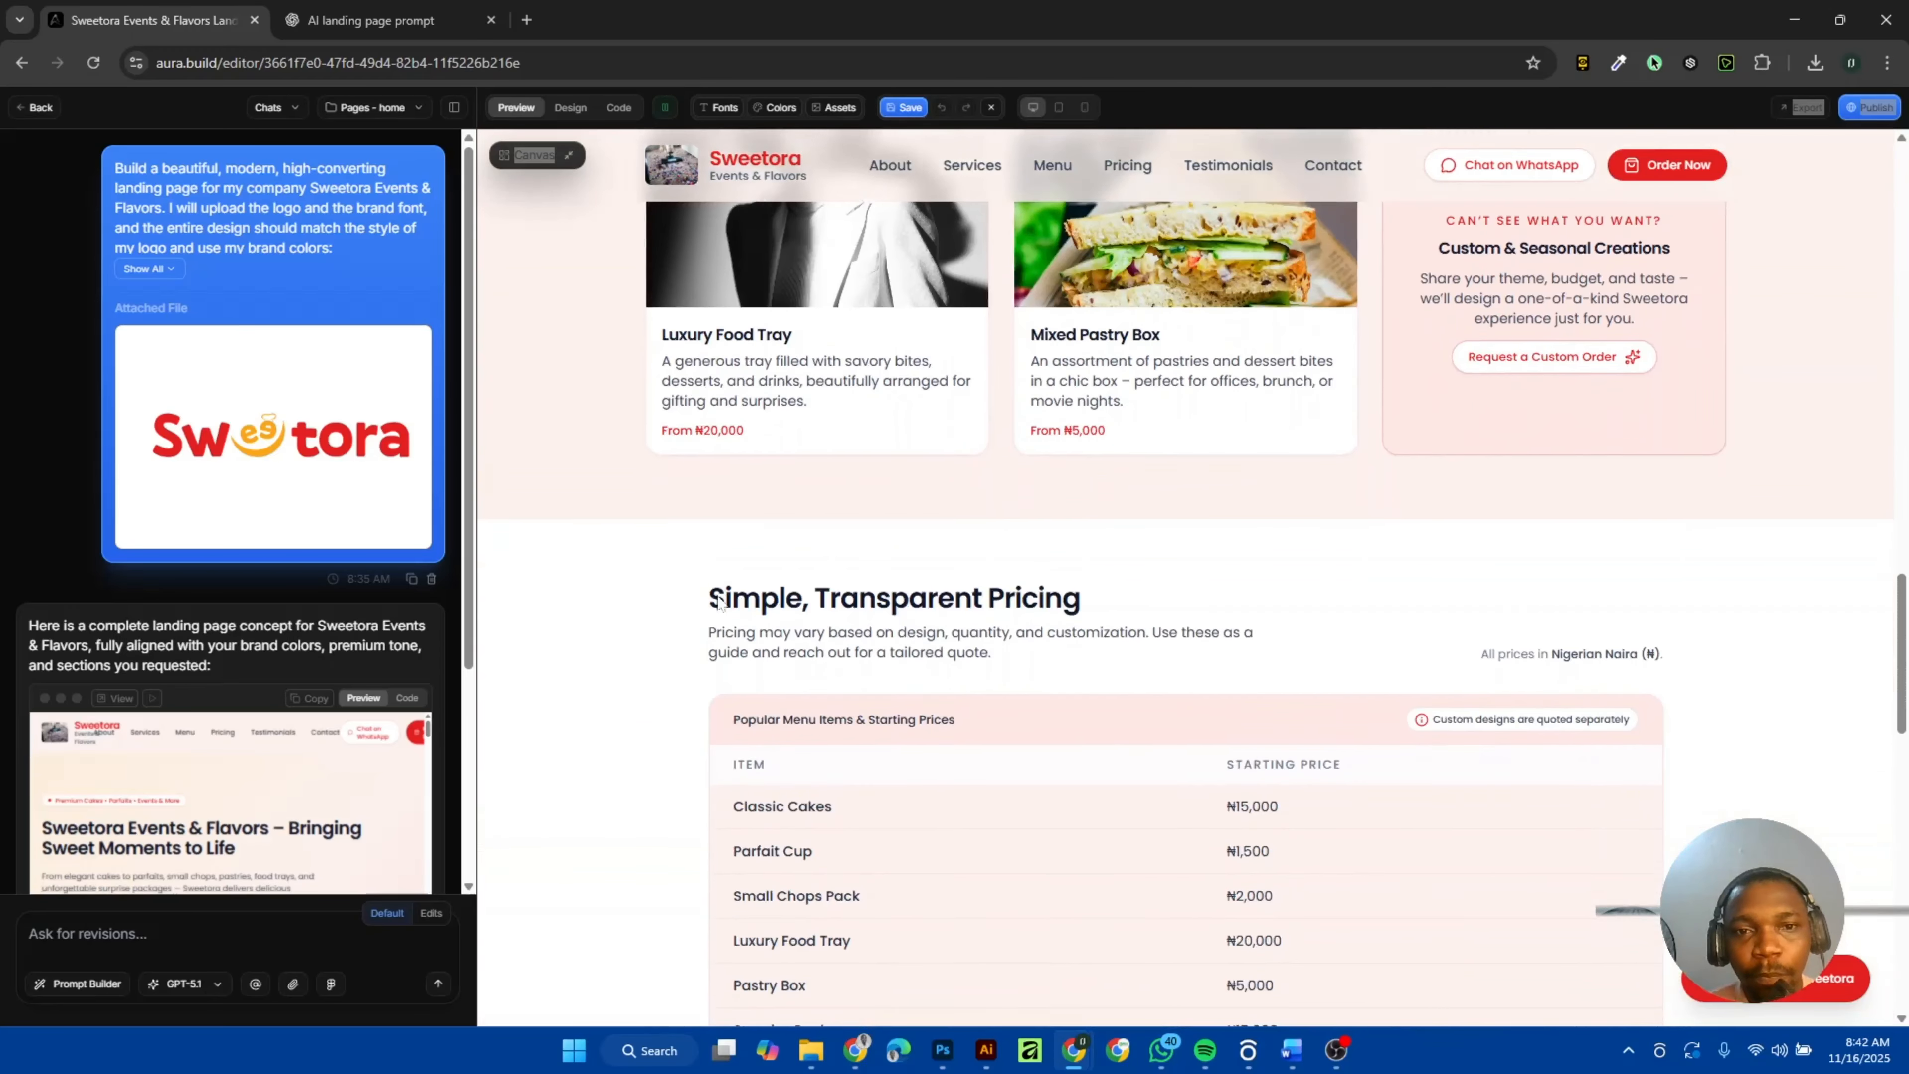
scroll(717, 600, up, 9)
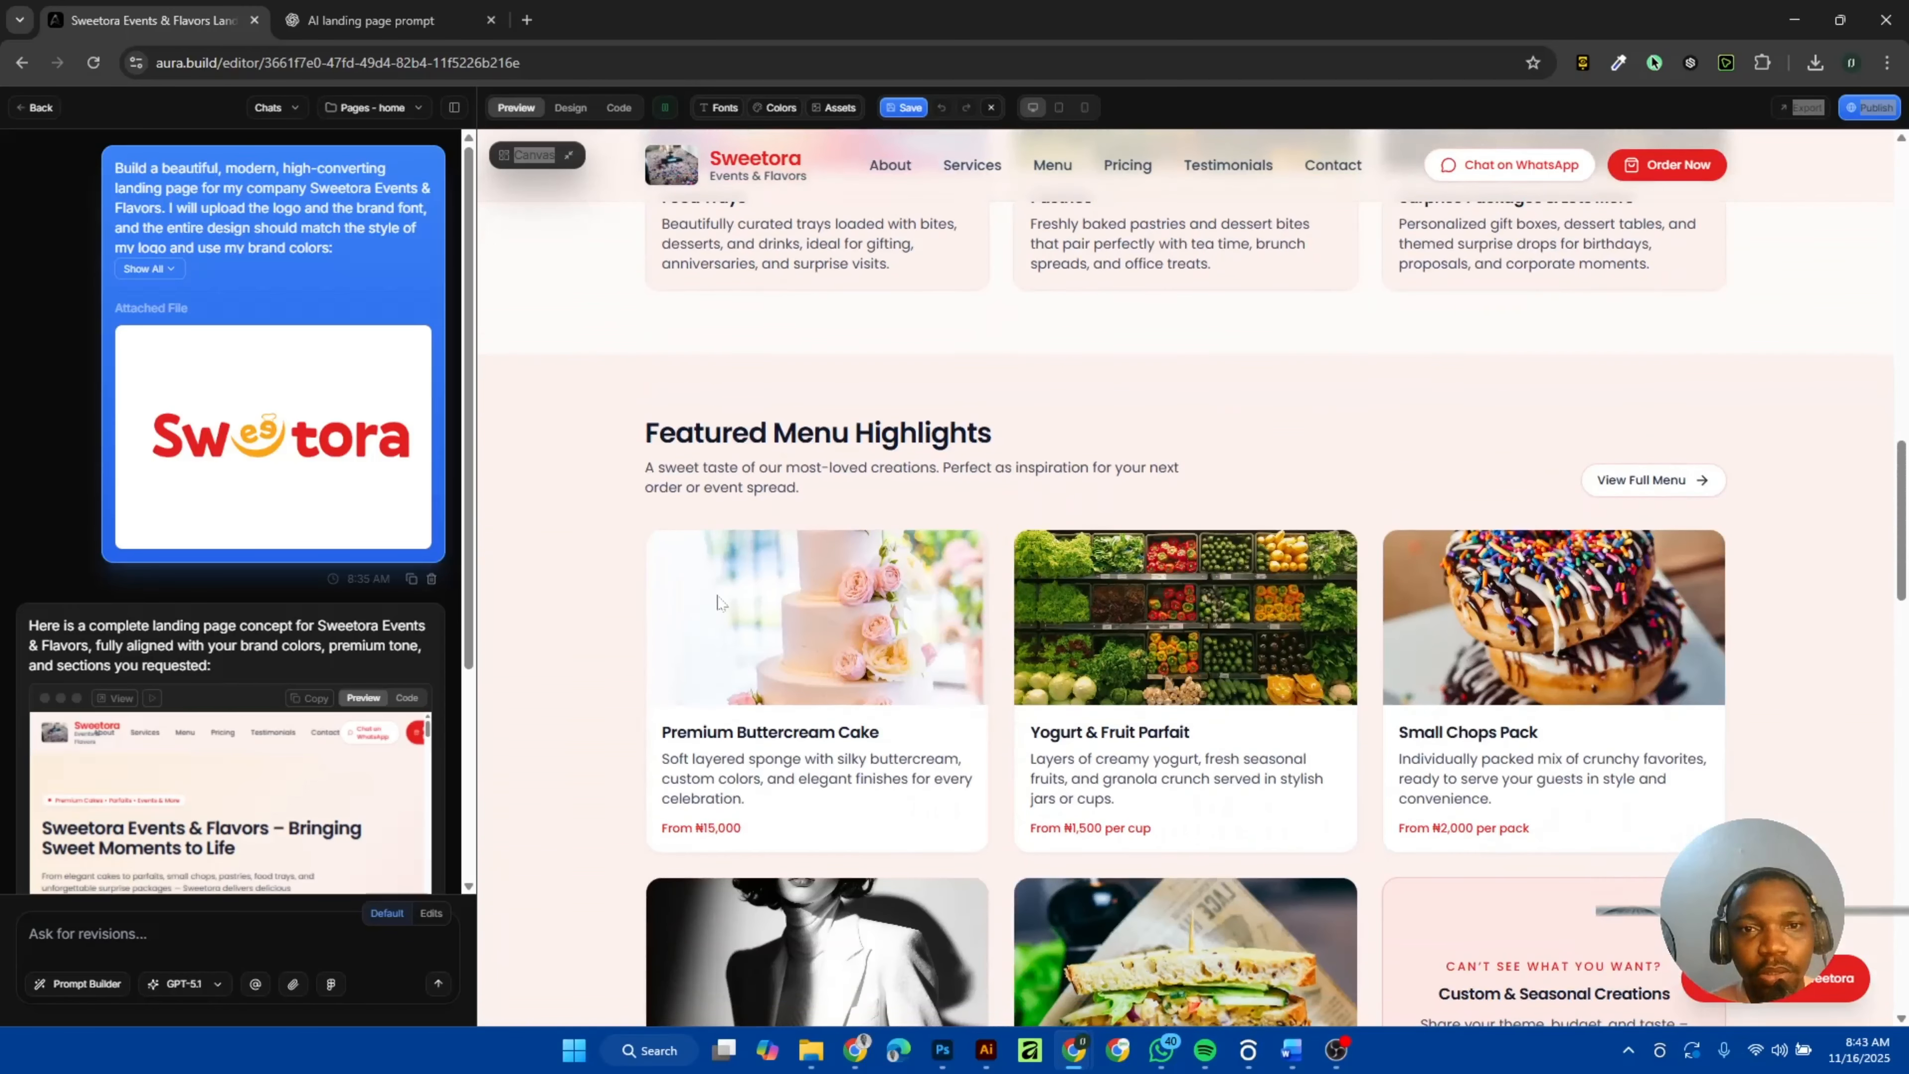
scroll(1423, 620, down, 9)
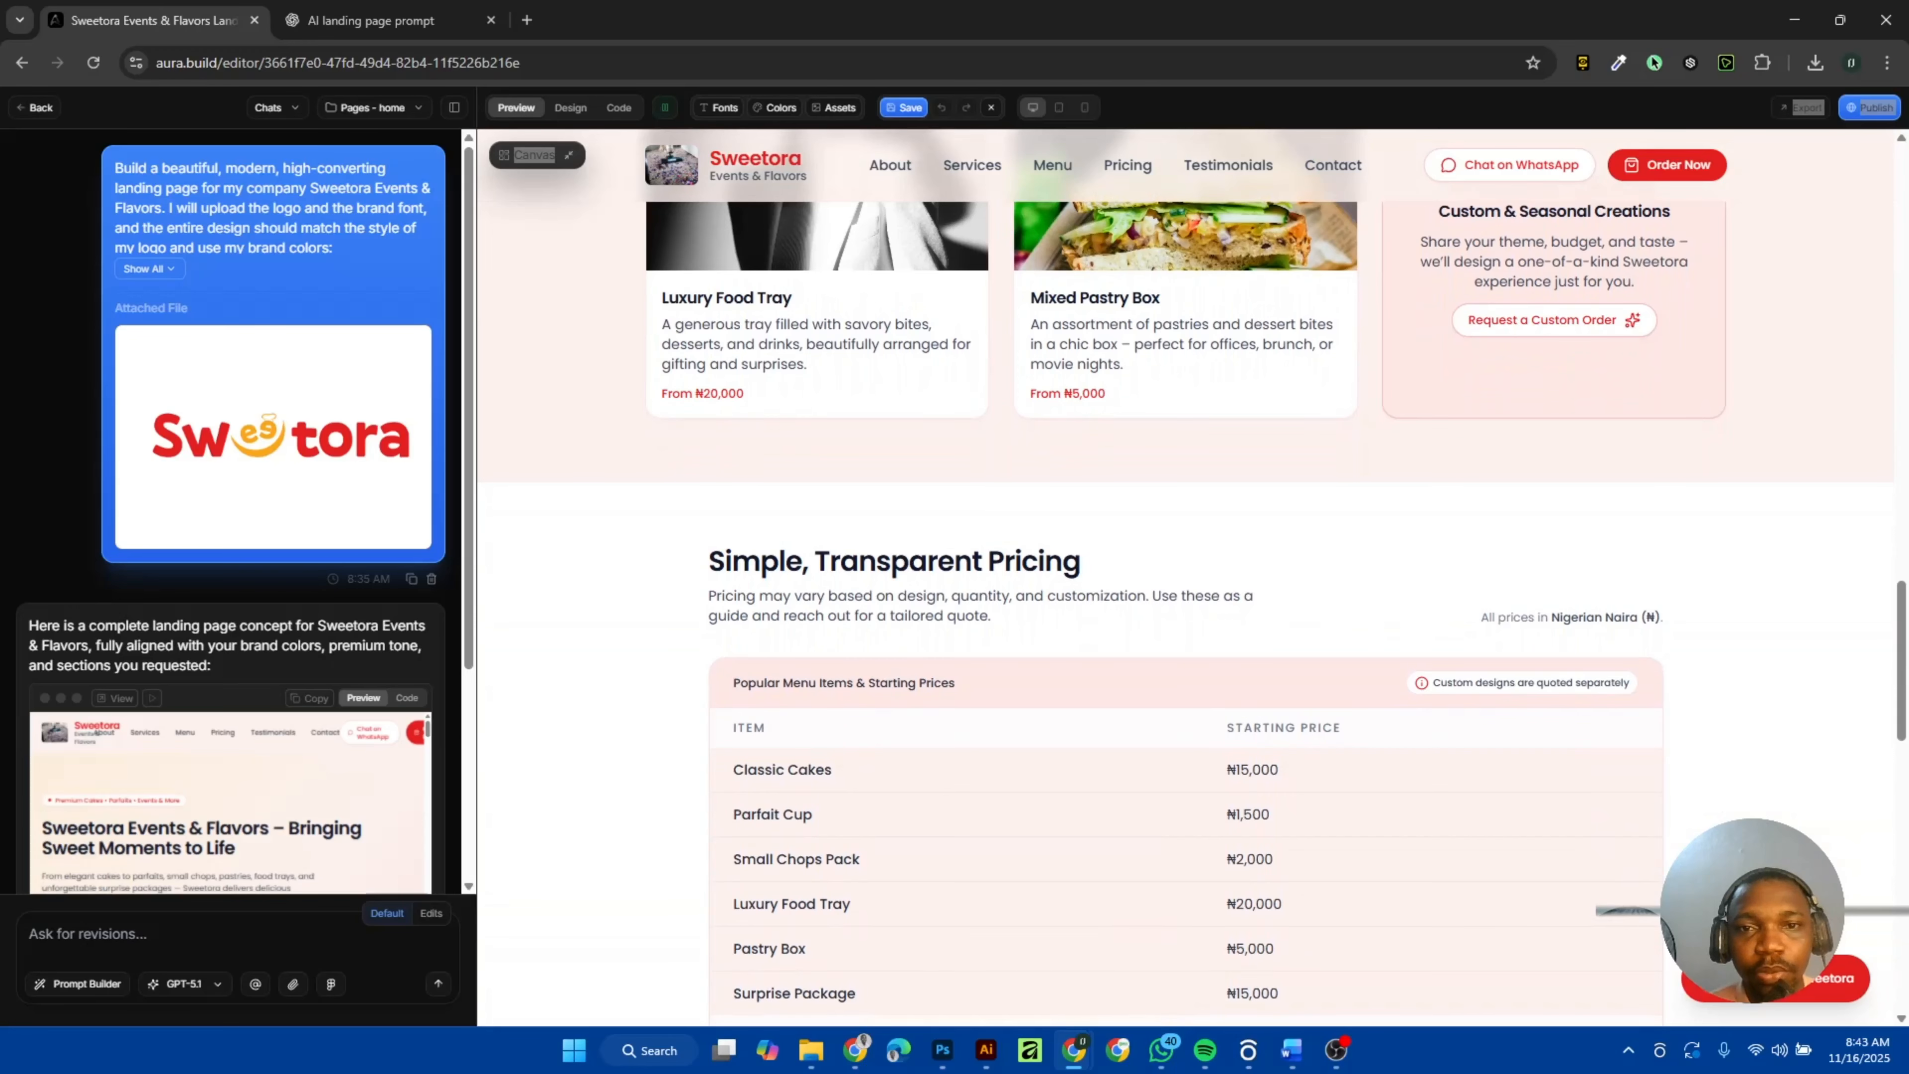
Review the pricing table with its quote and order buttons, and the client testimonials with their star ratings and average rating.
scroll(1041, 491, down, 4)
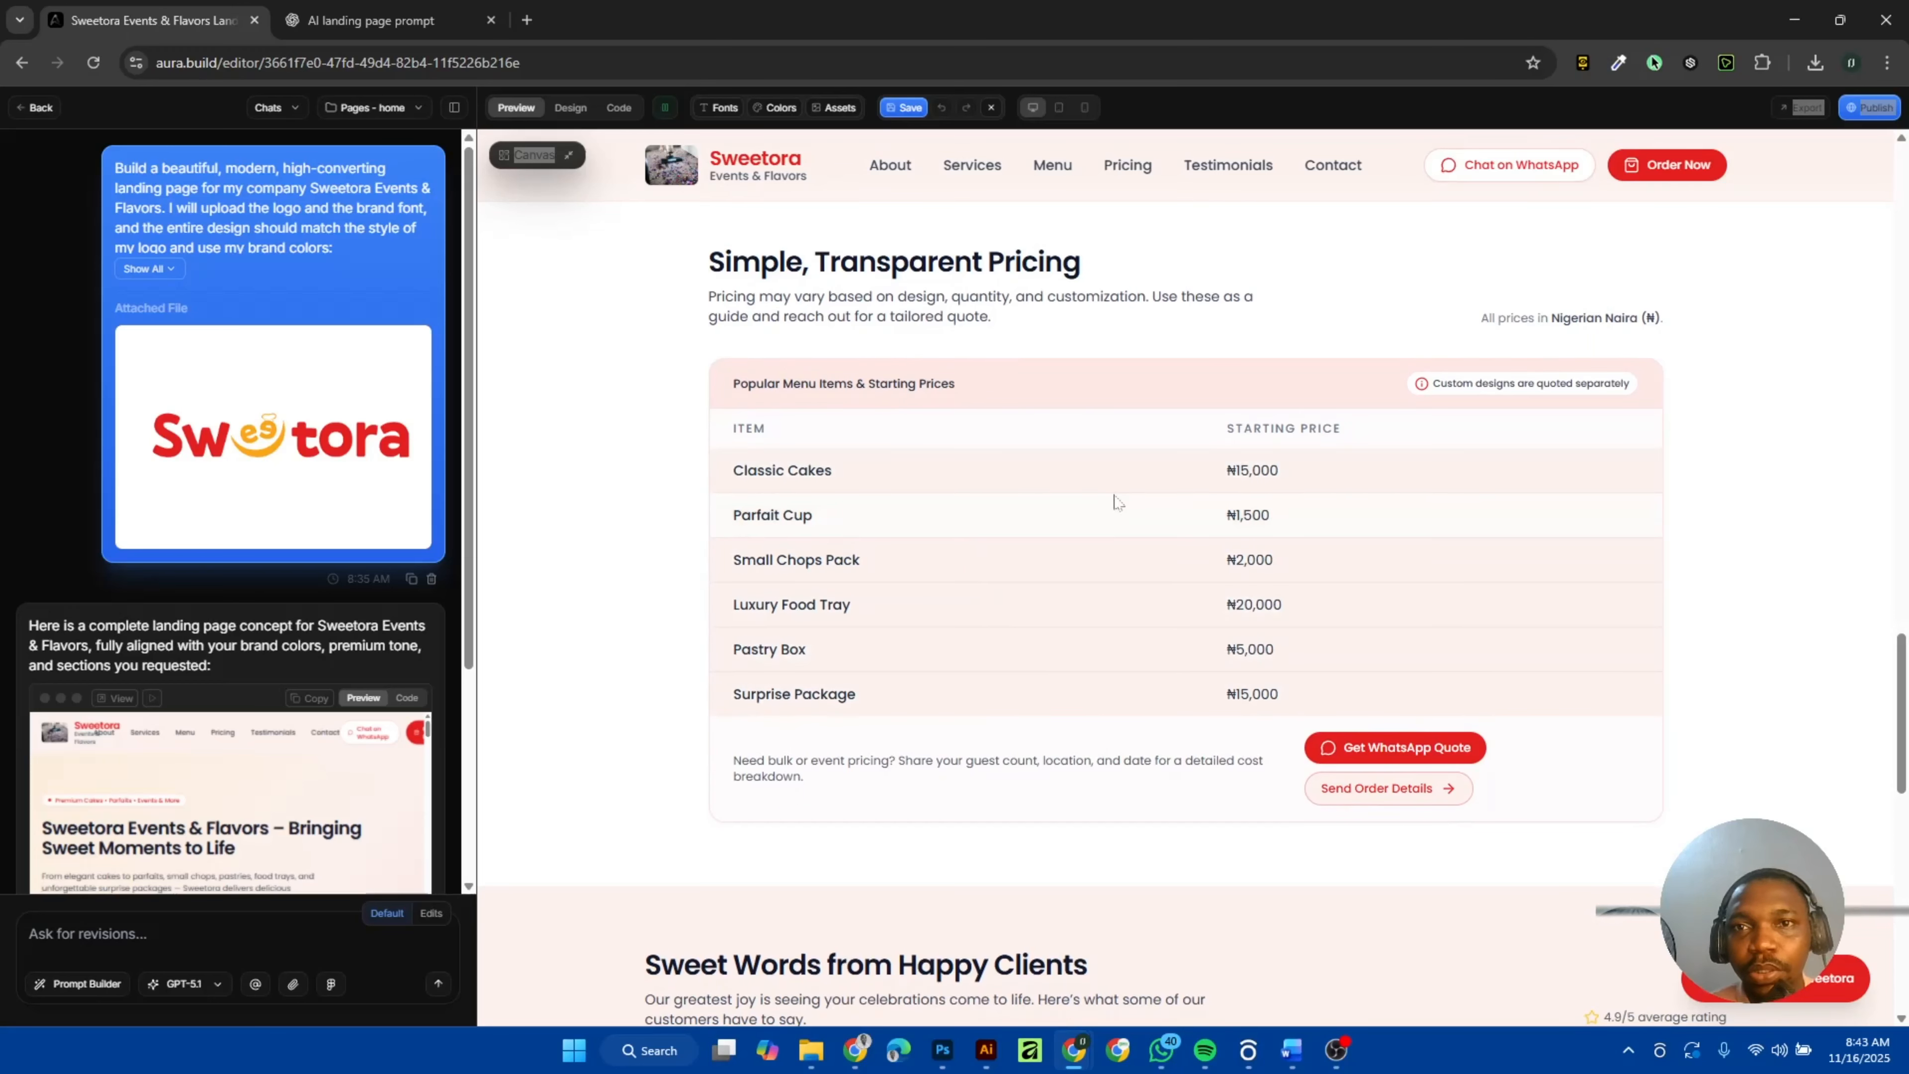
scroll(1066, 717, down, 1)
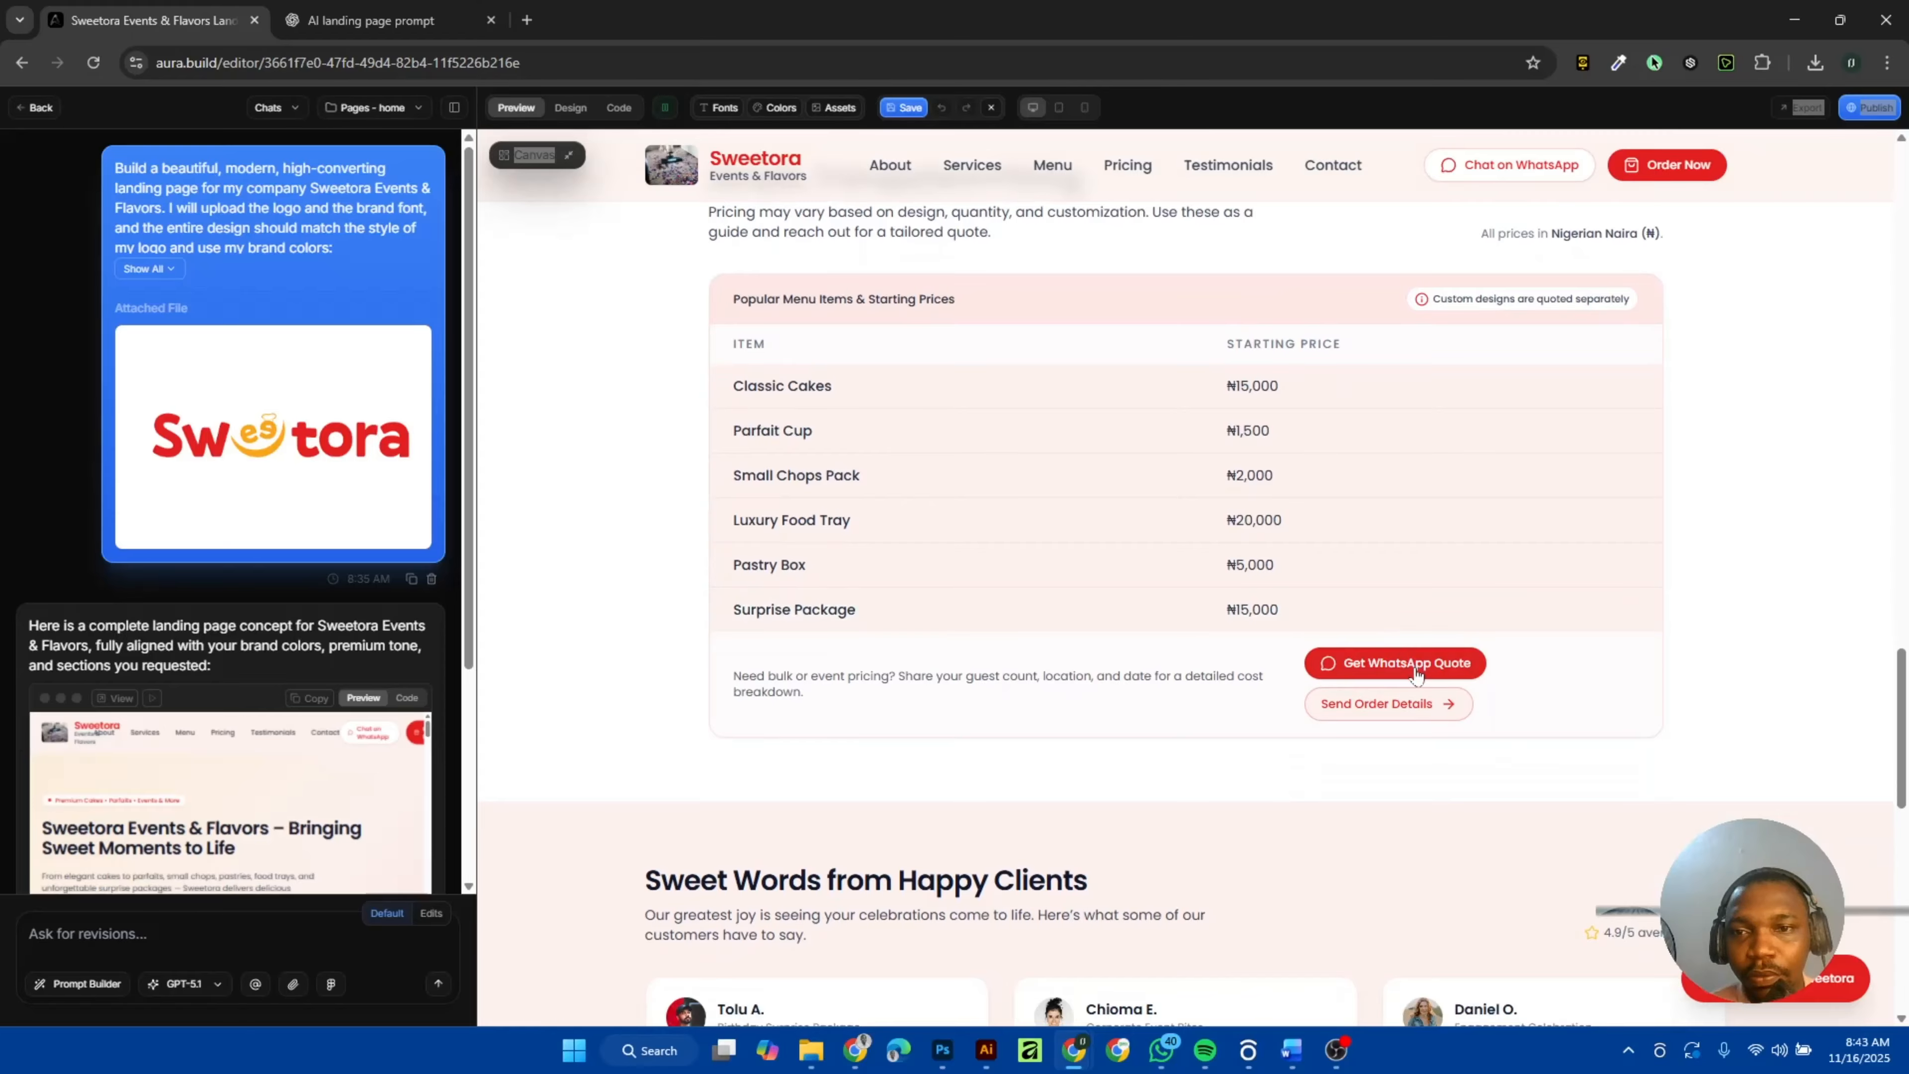
scroll(1417, 674, down, 1)
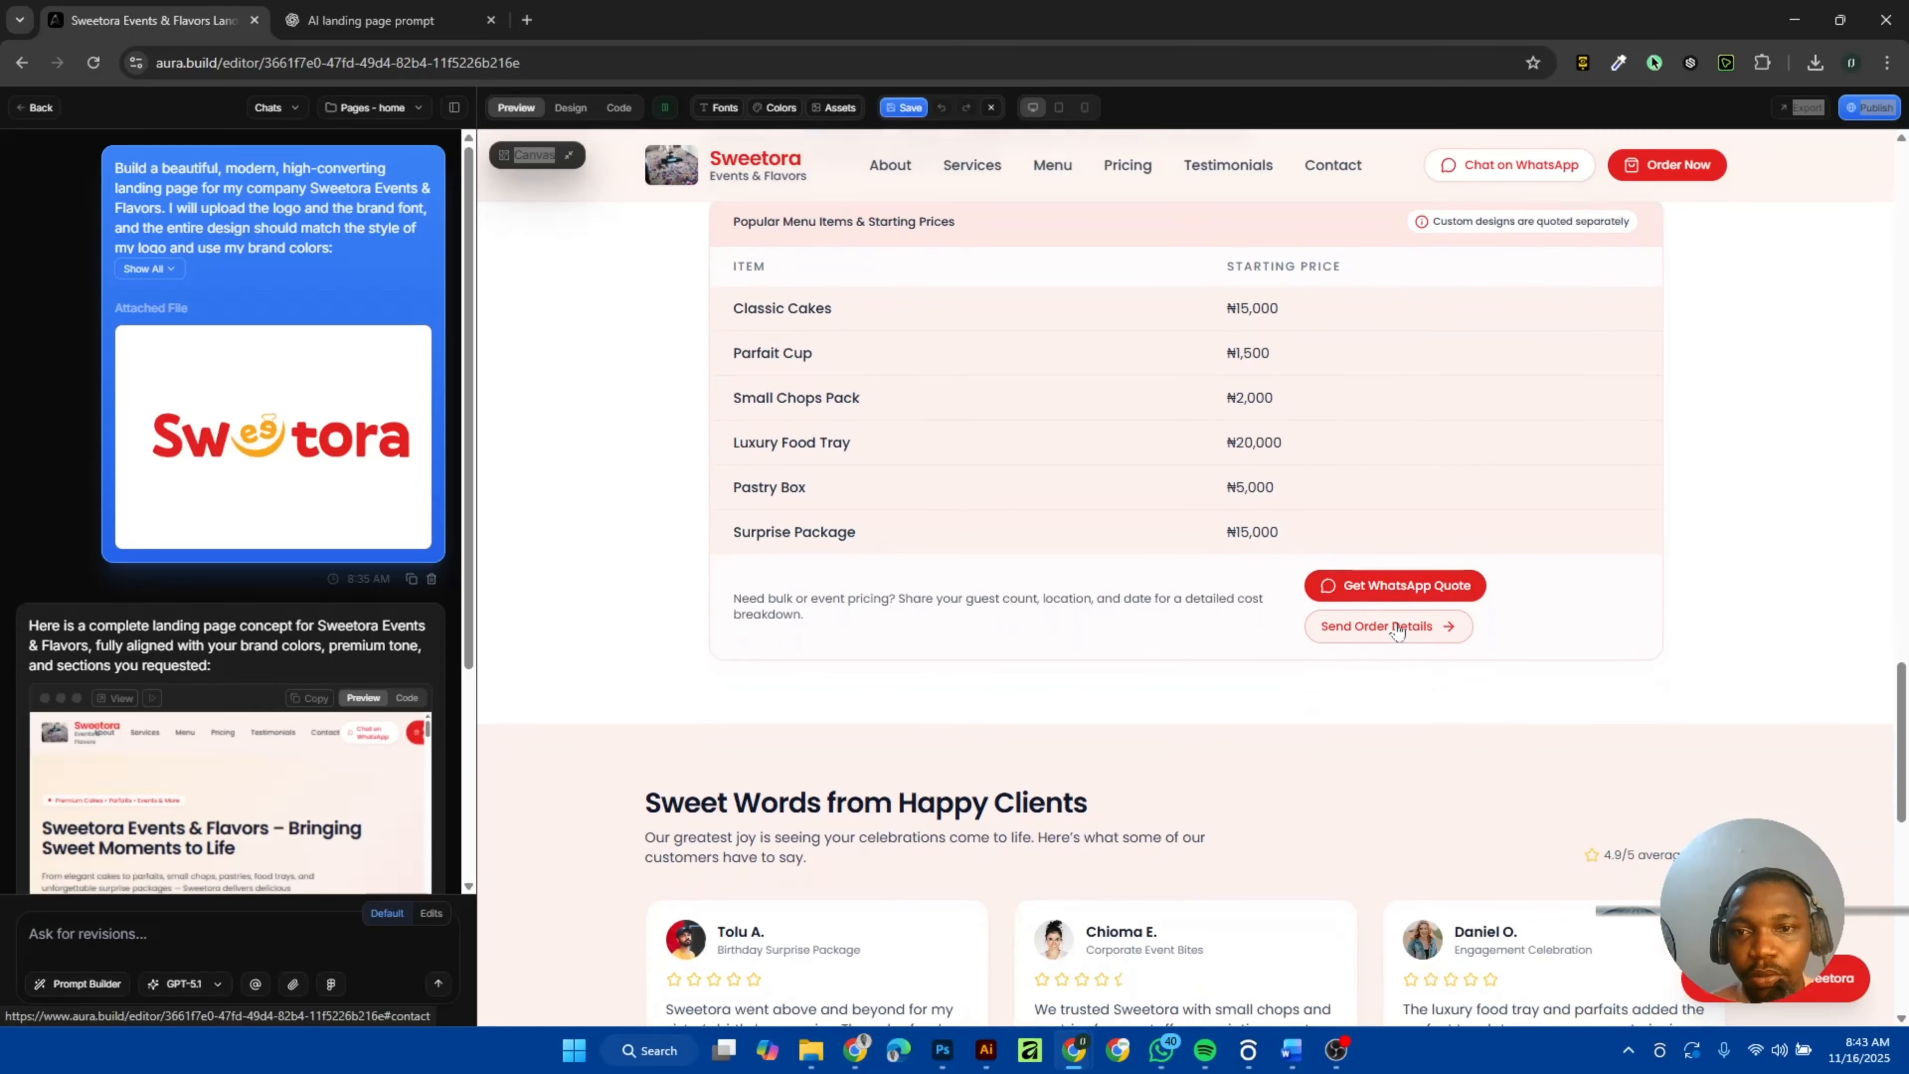
scroll(1396, 631, down, 5)
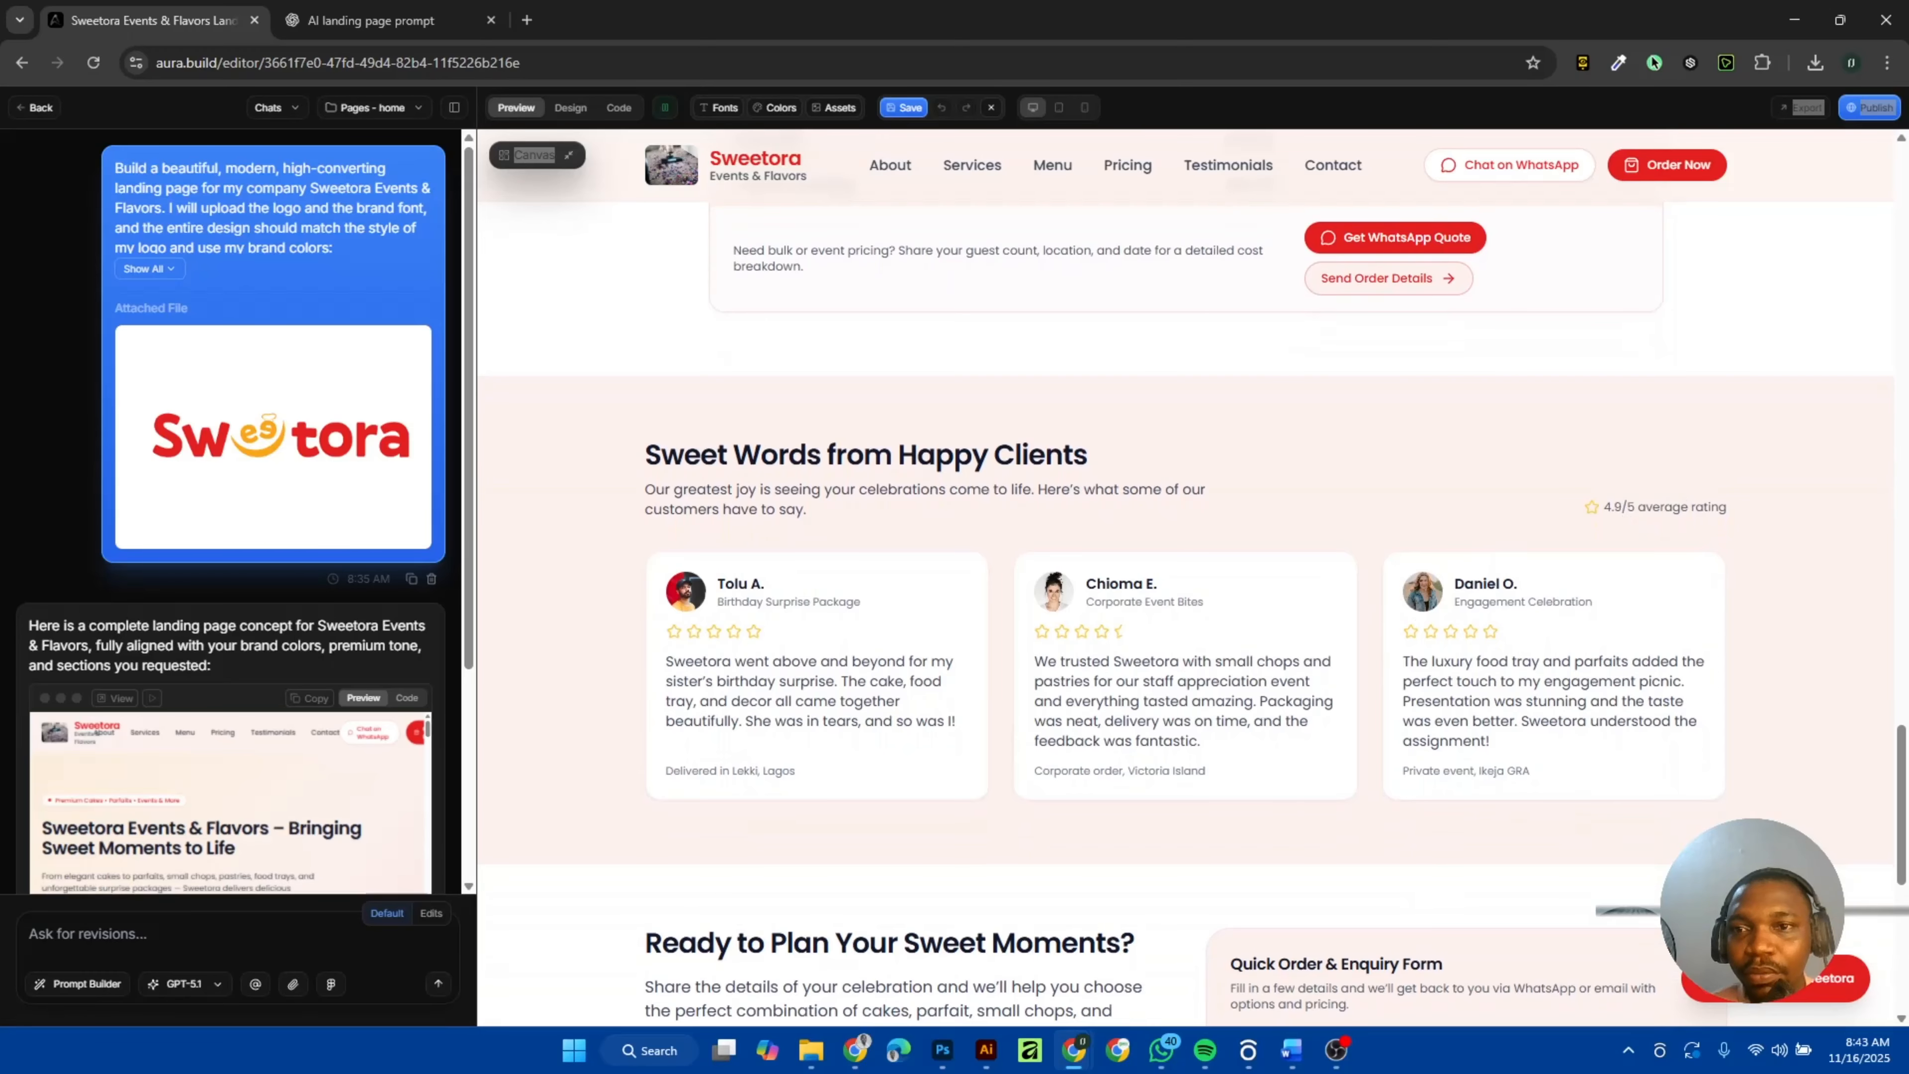
drag(1746, 509, 1603, 512)
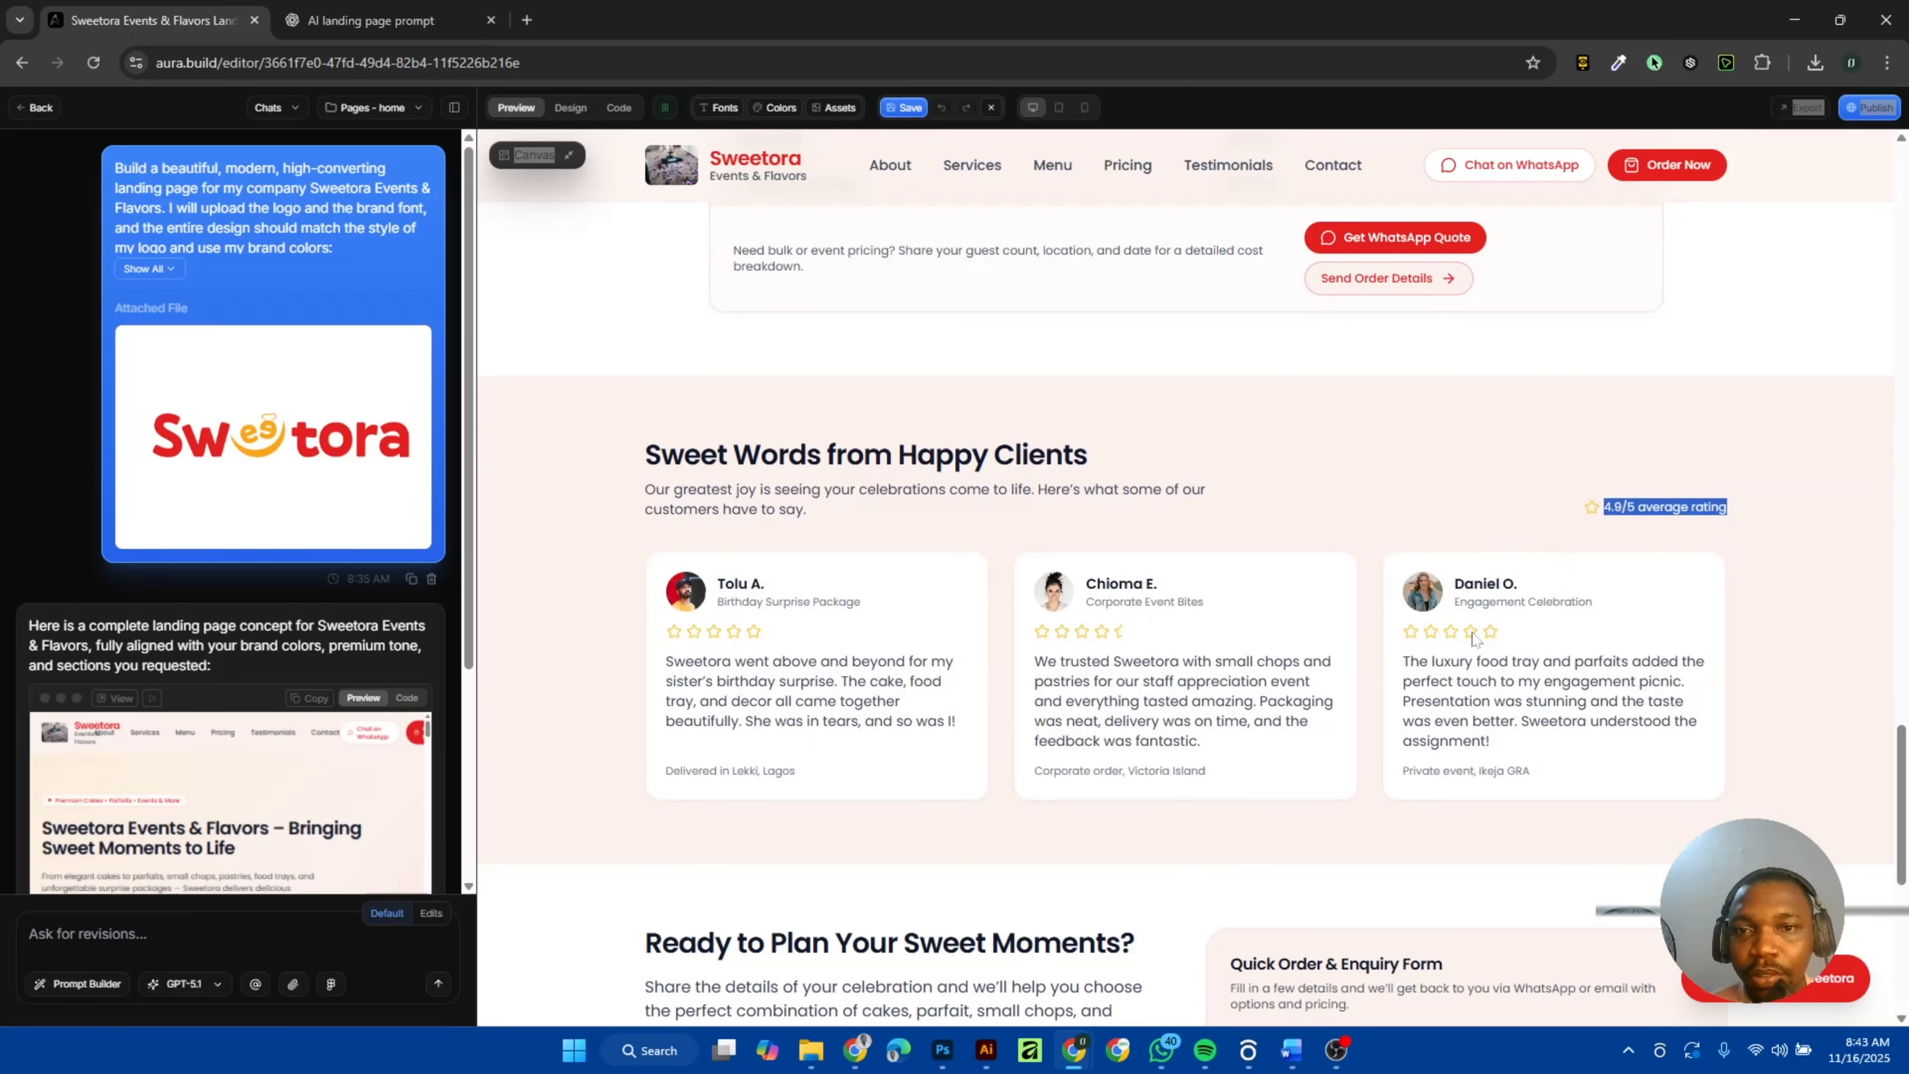
click(1146, 646)
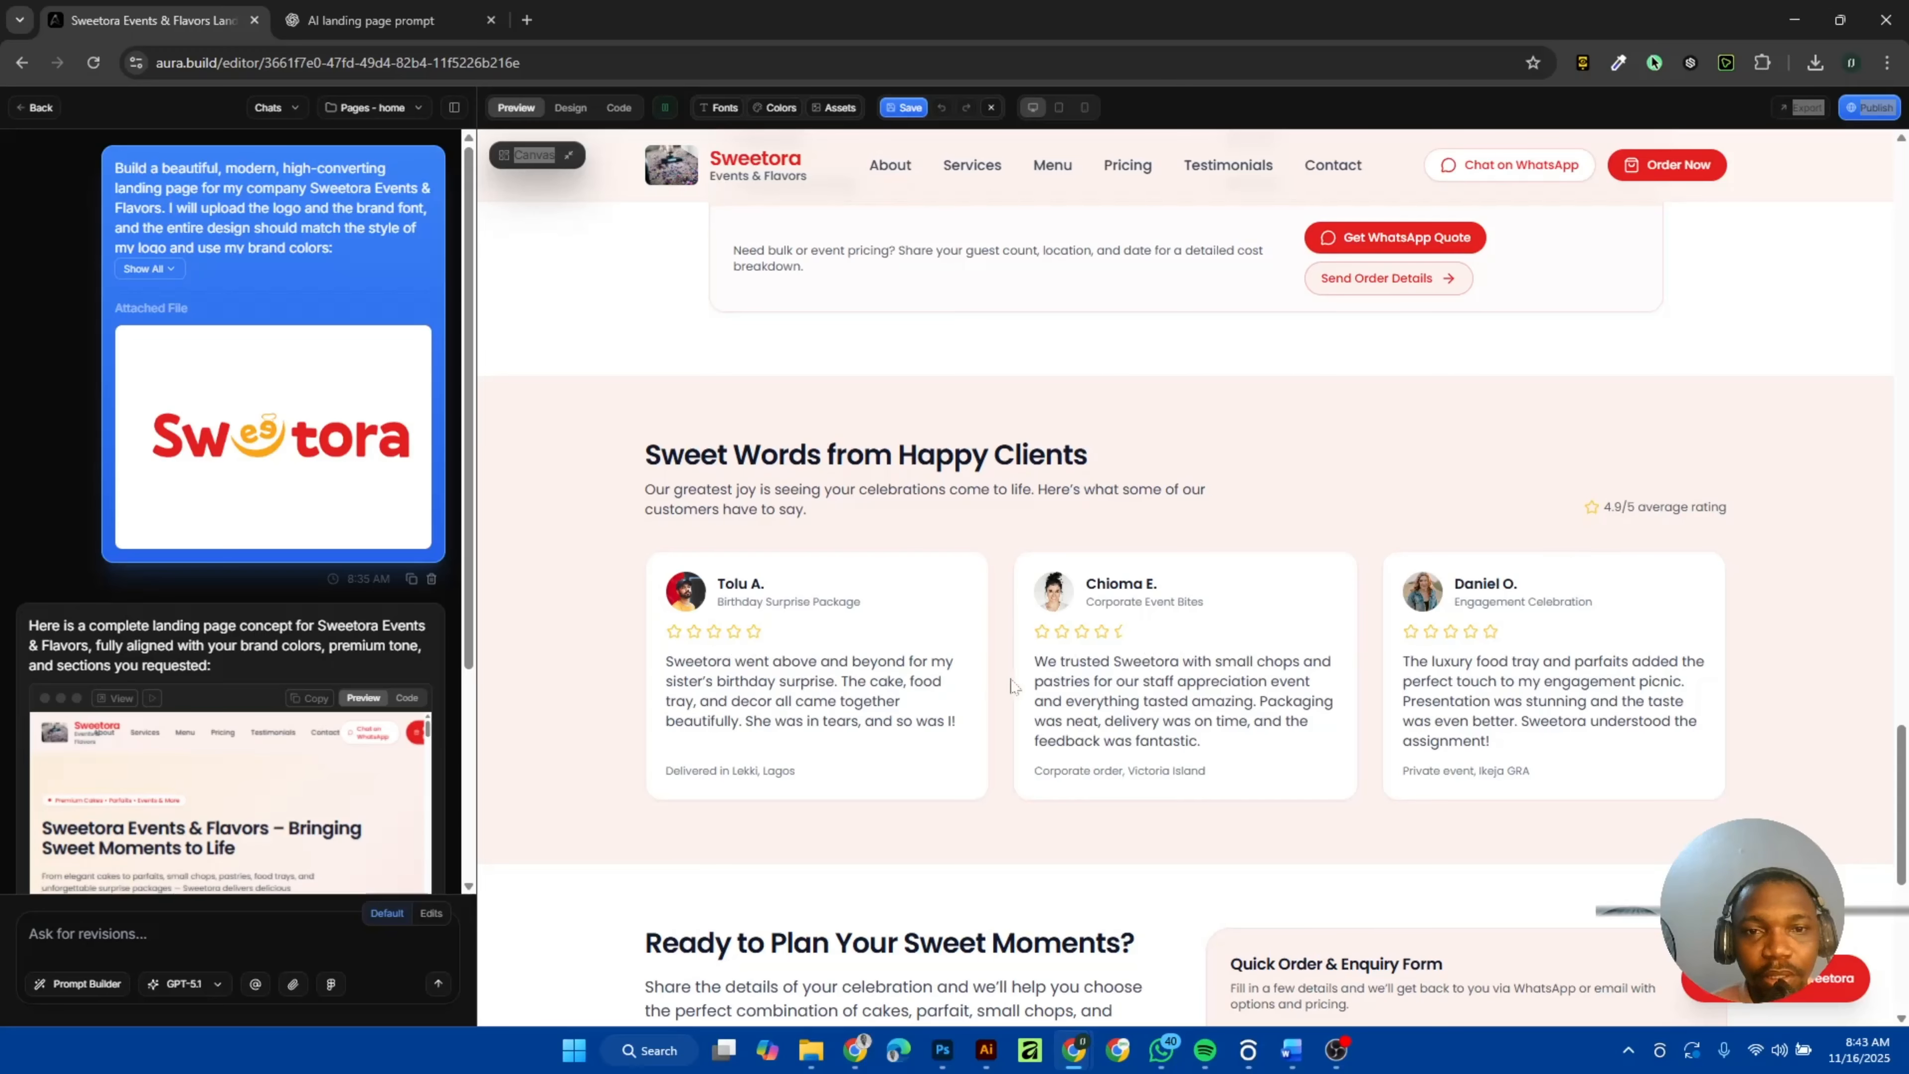
scroll(858, 680, down, 1)
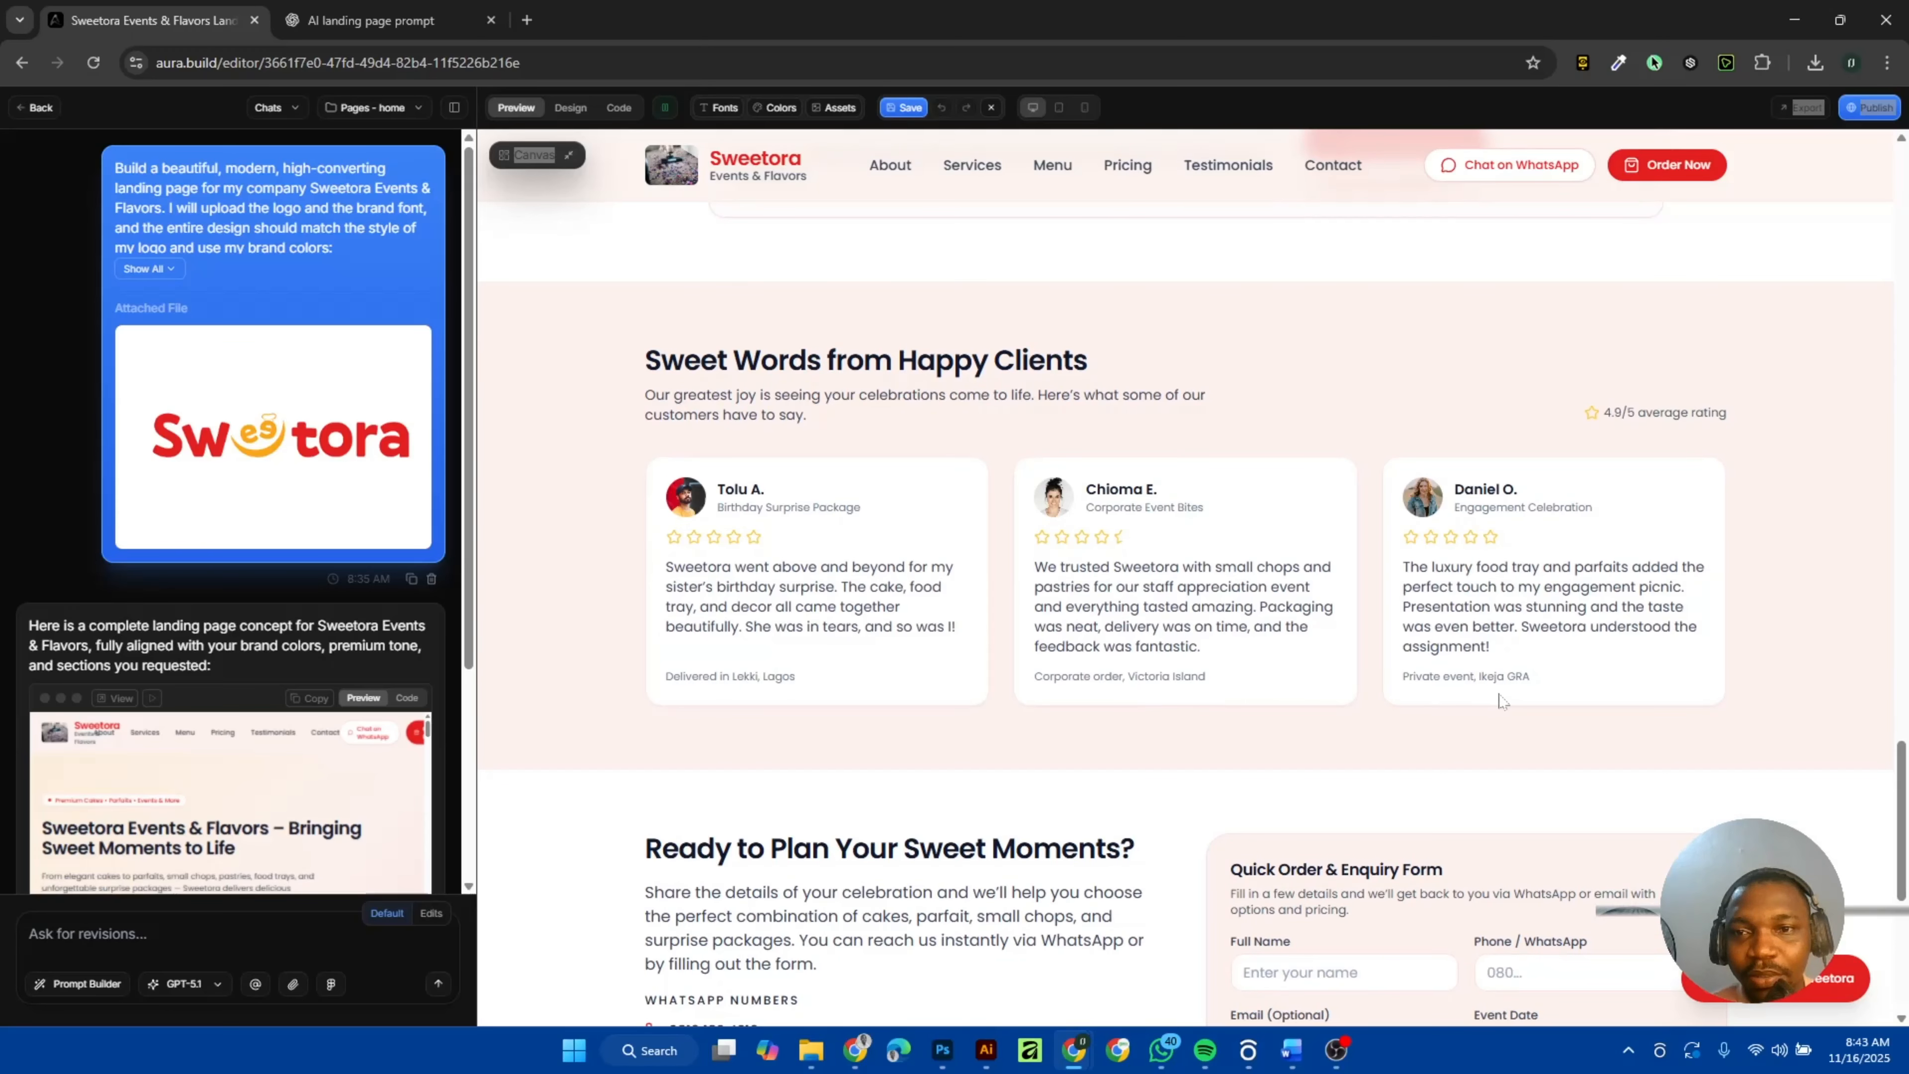
scroll(1501, 700, down, 1)
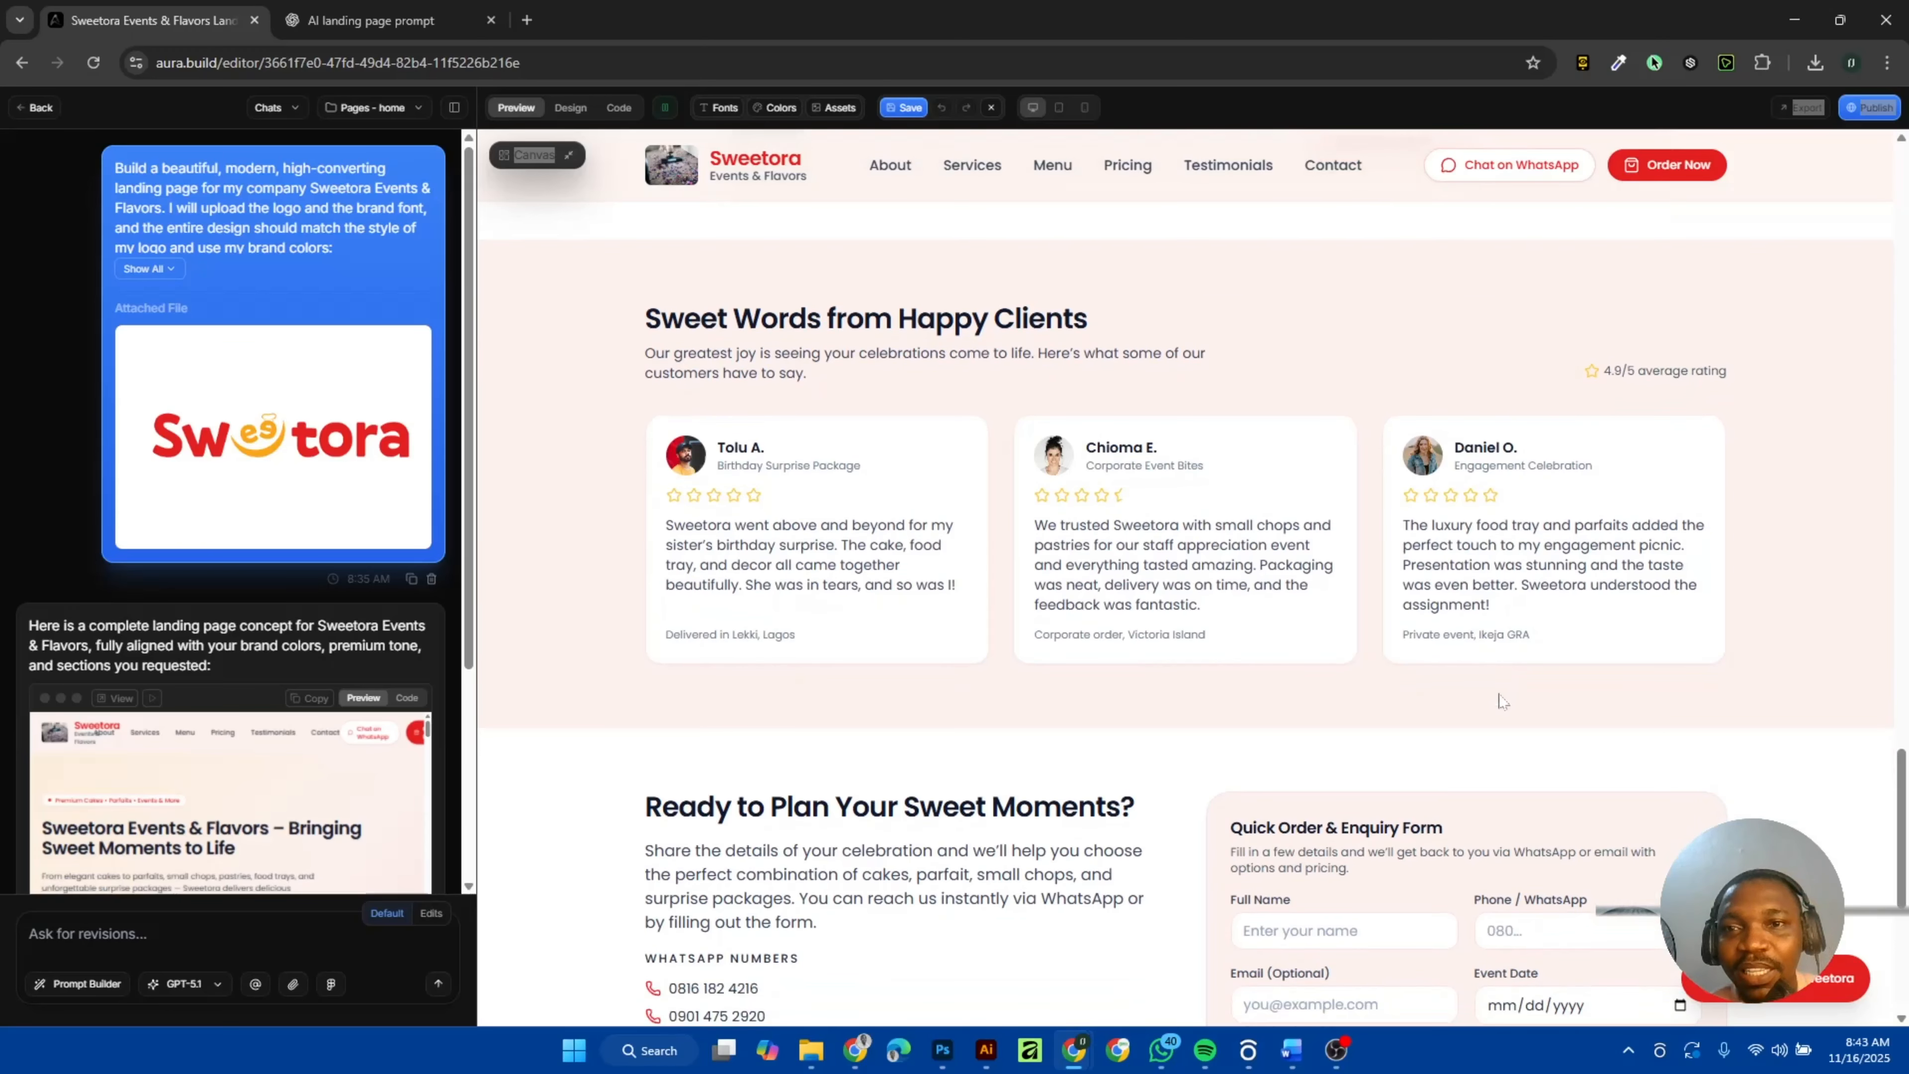
Review the contact section and footer, trying the Quick Order & Enquiry Form's Full Name, Phone / WhatsApp and Event Type fields.
scroll(1496, 698, down, 5)
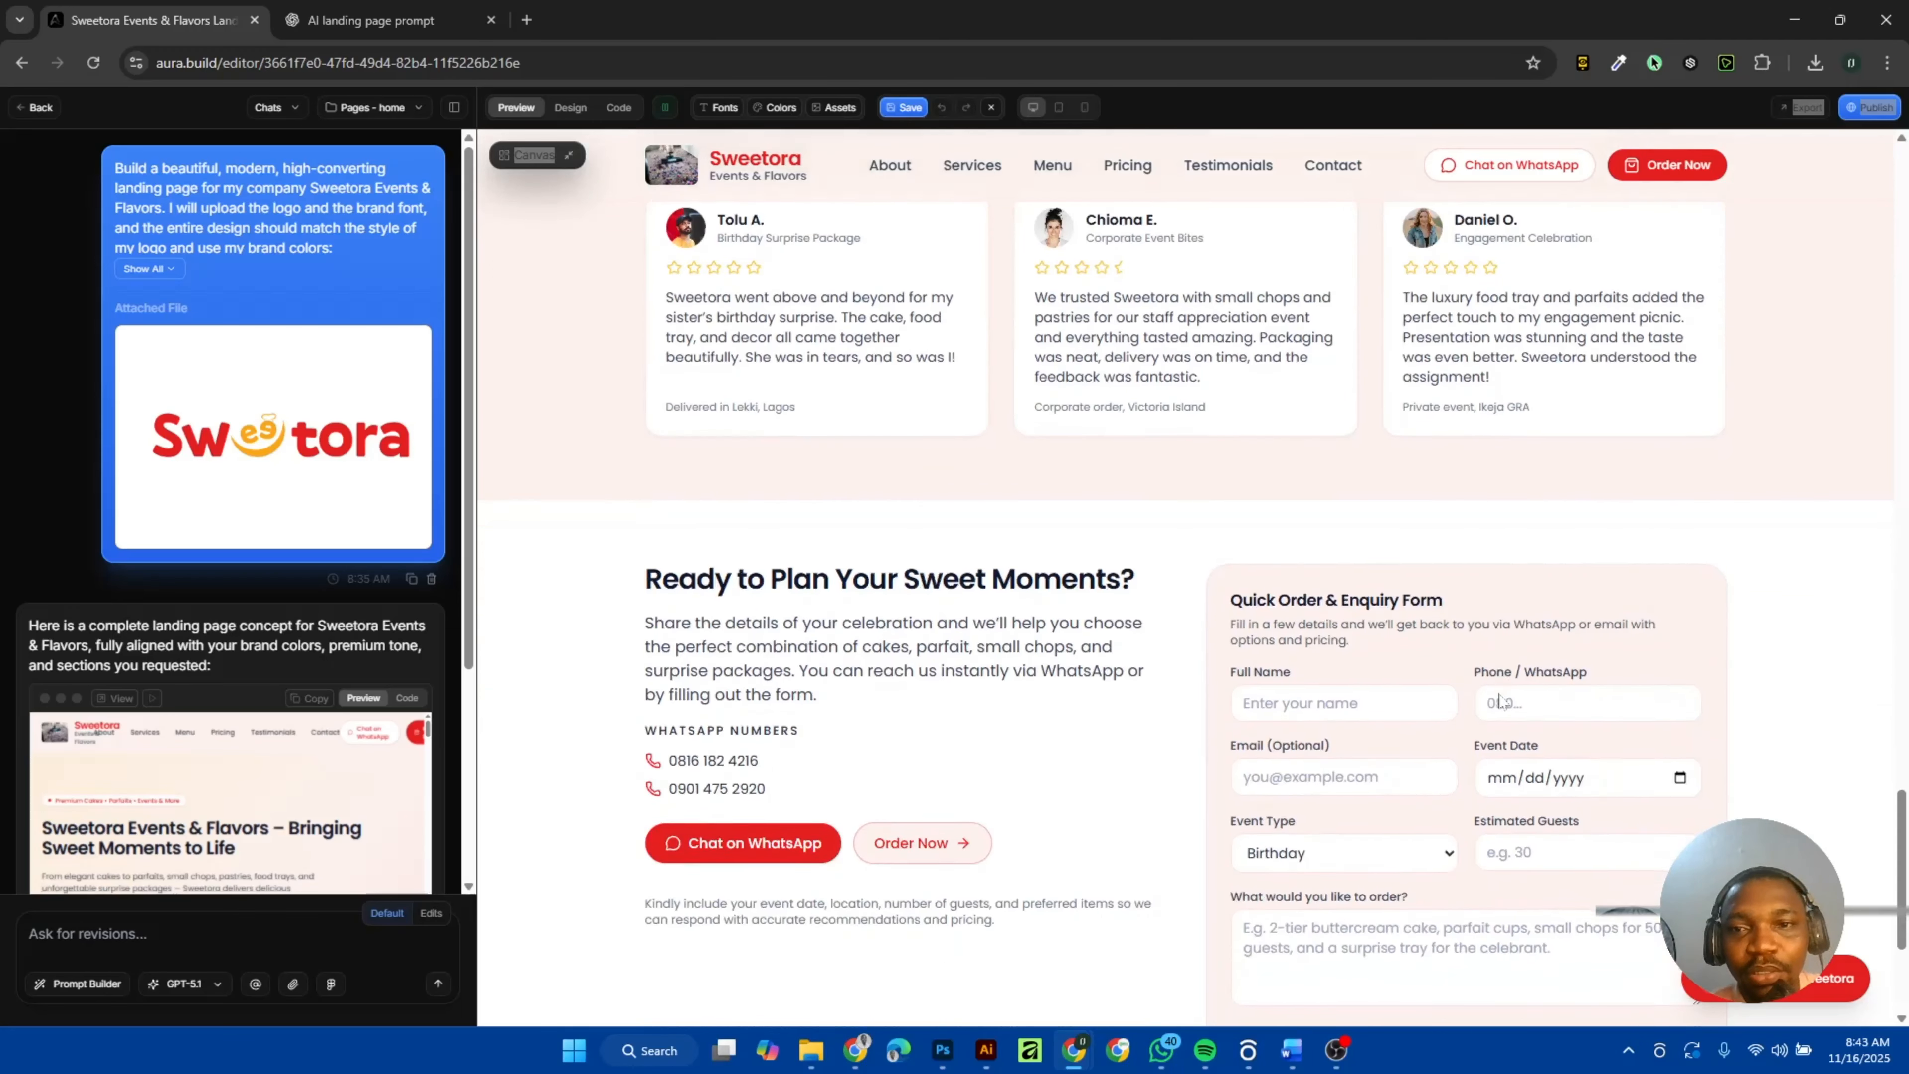
click(1323, 502)
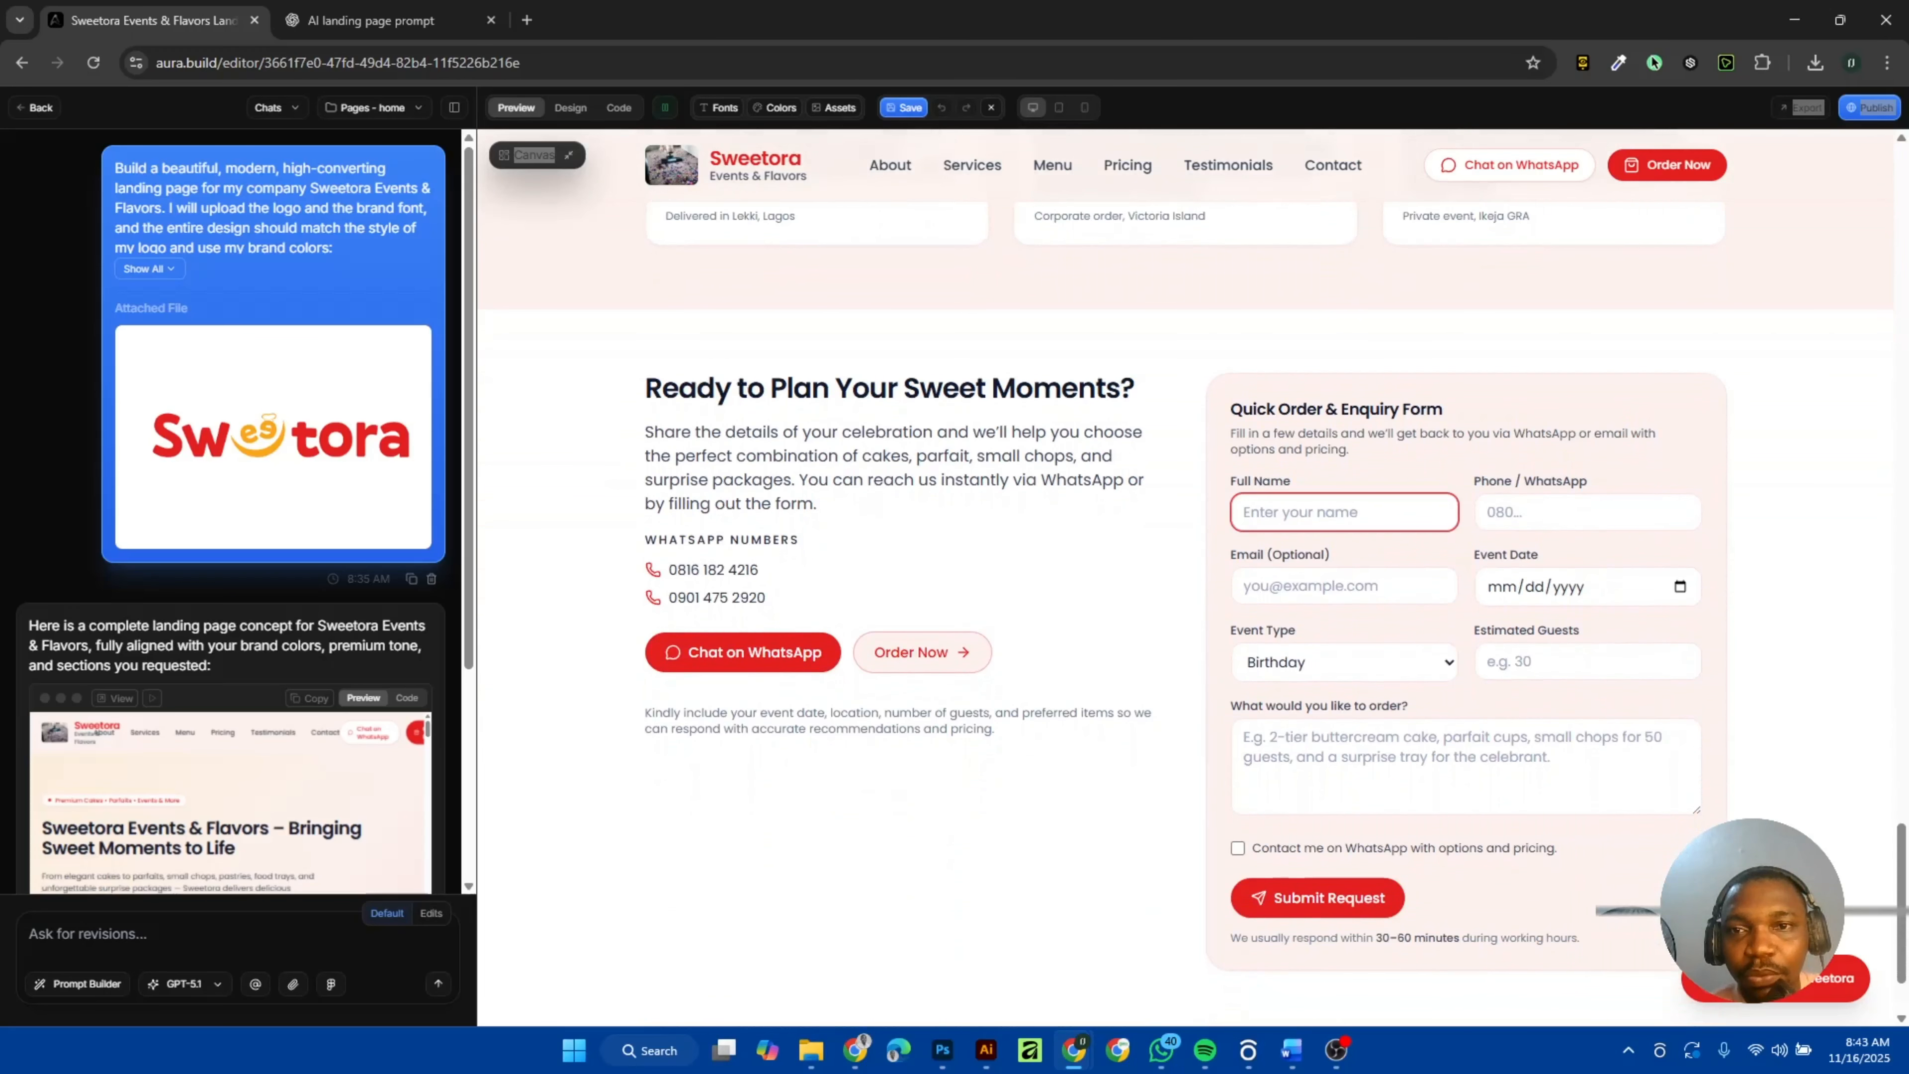
click(1586, 512)
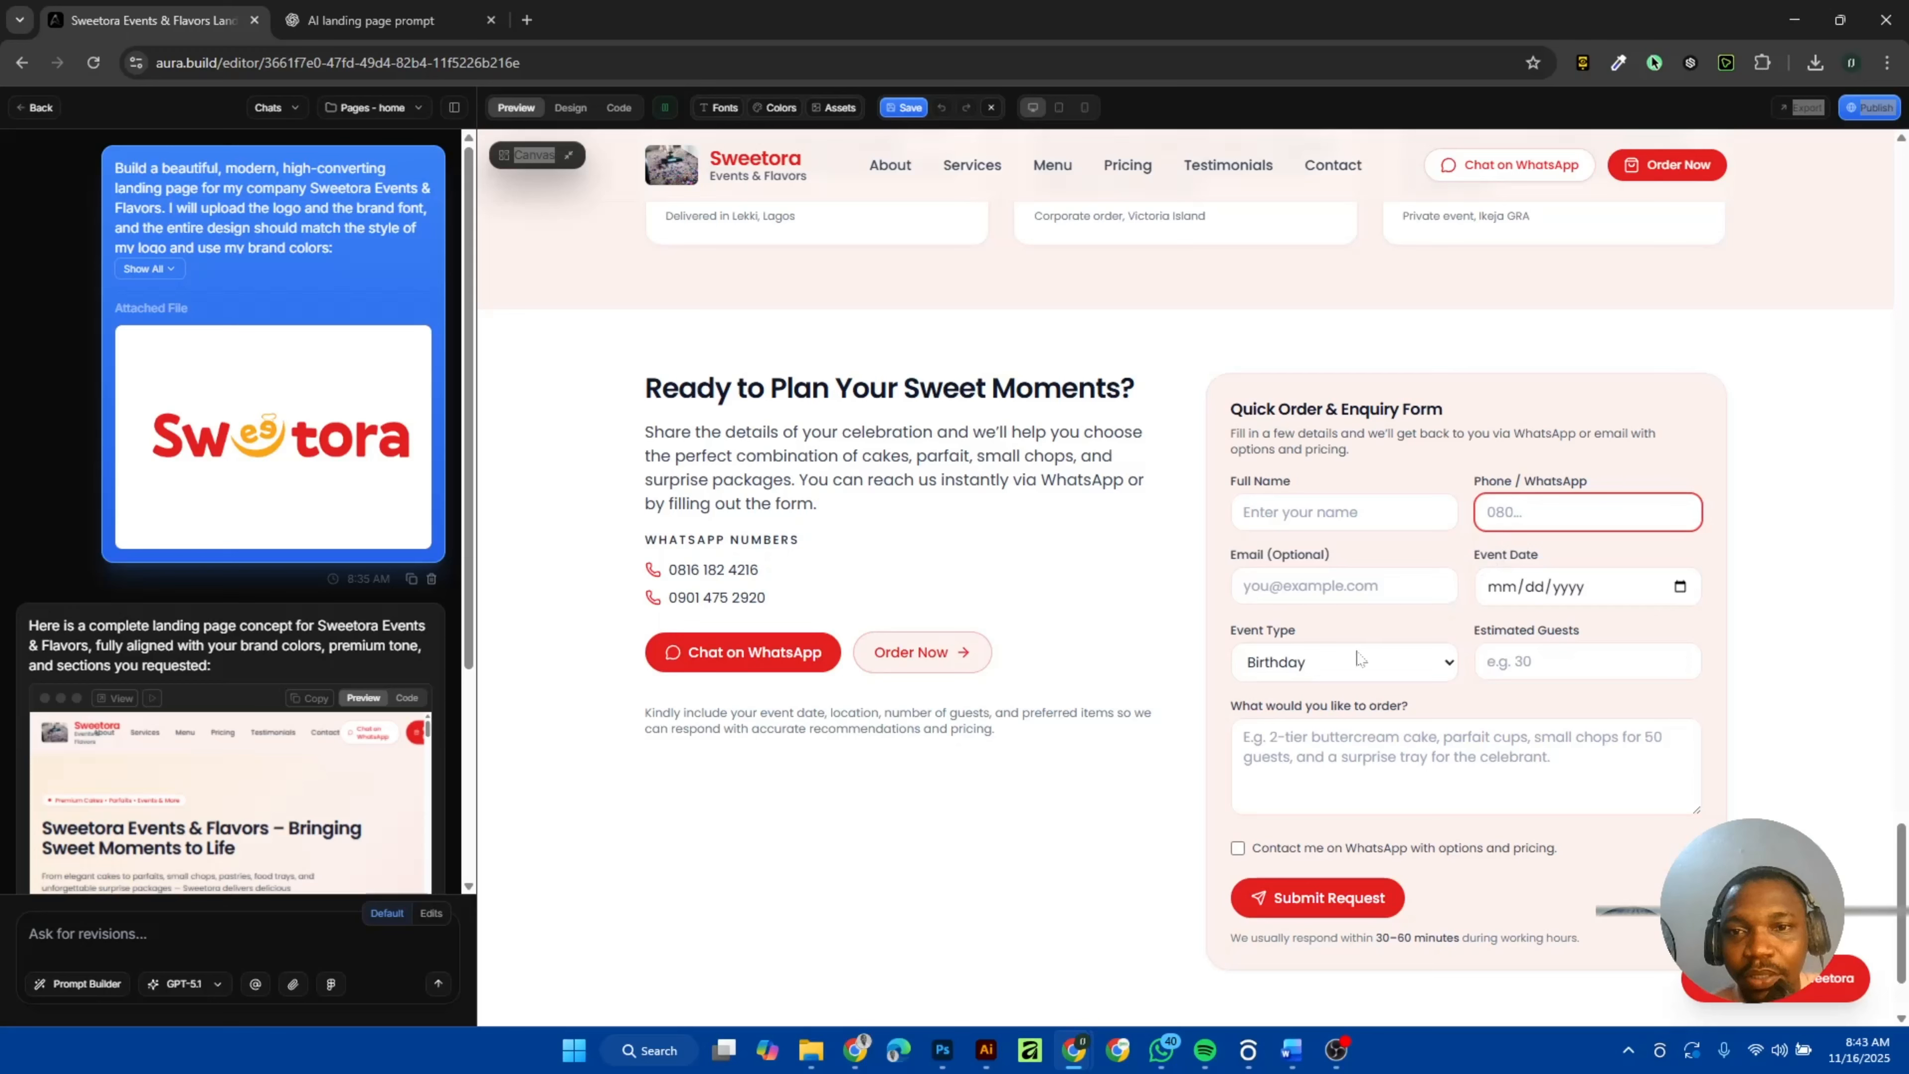
click(1420, 665)
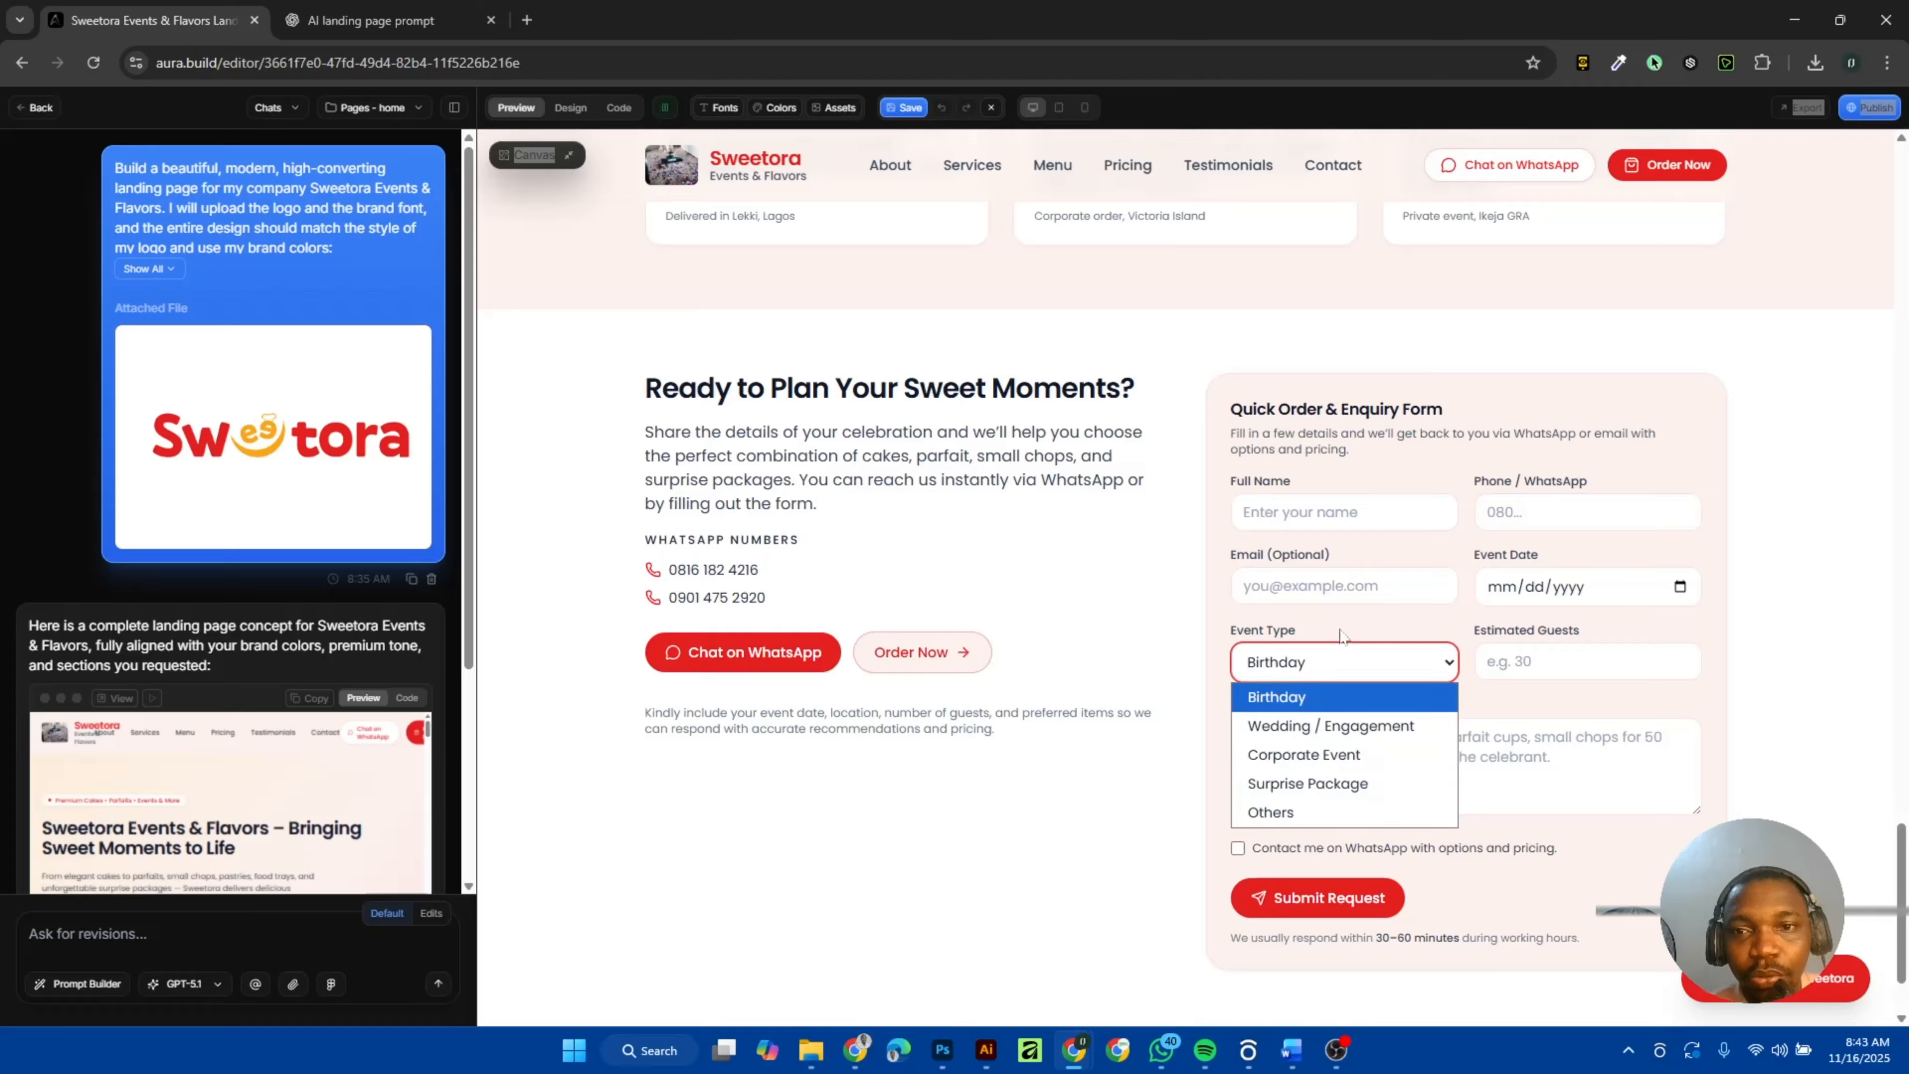
click(1327, 618)
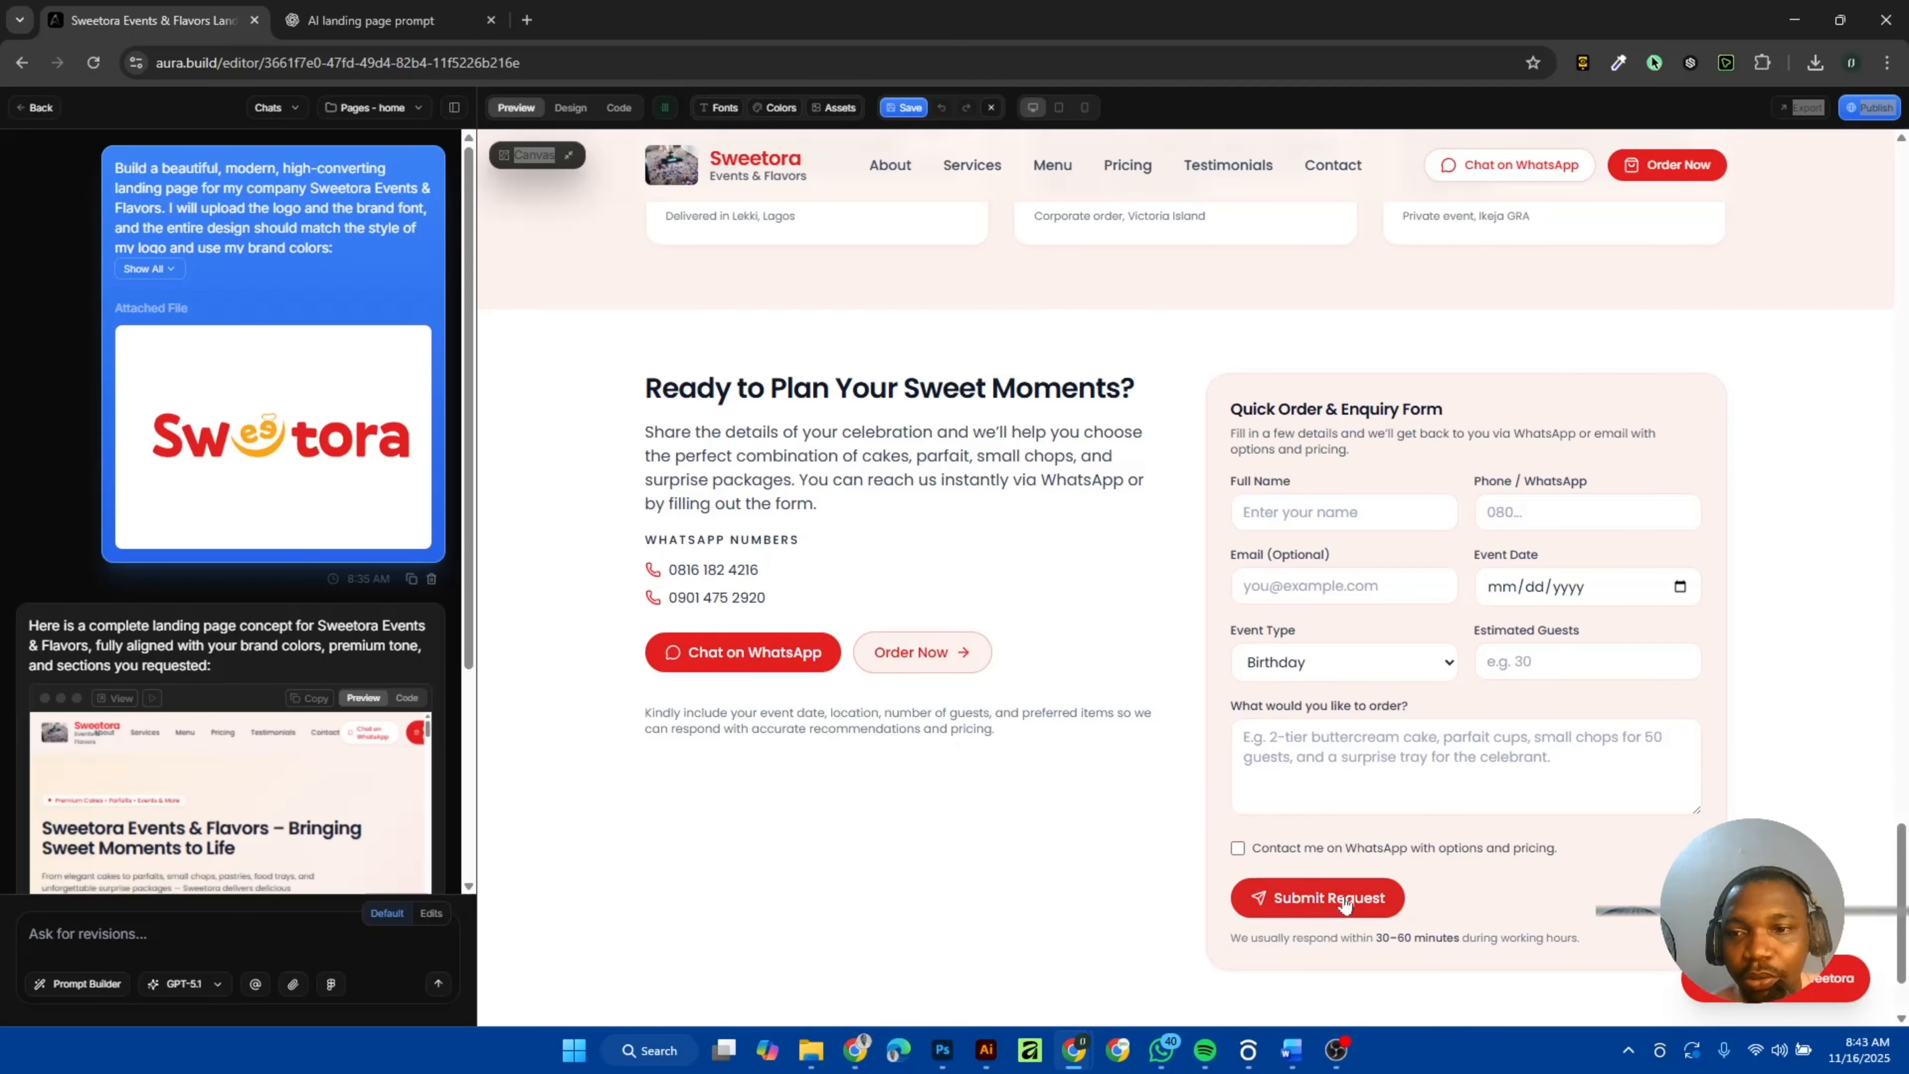
scroll(1136, 823, down, 2)
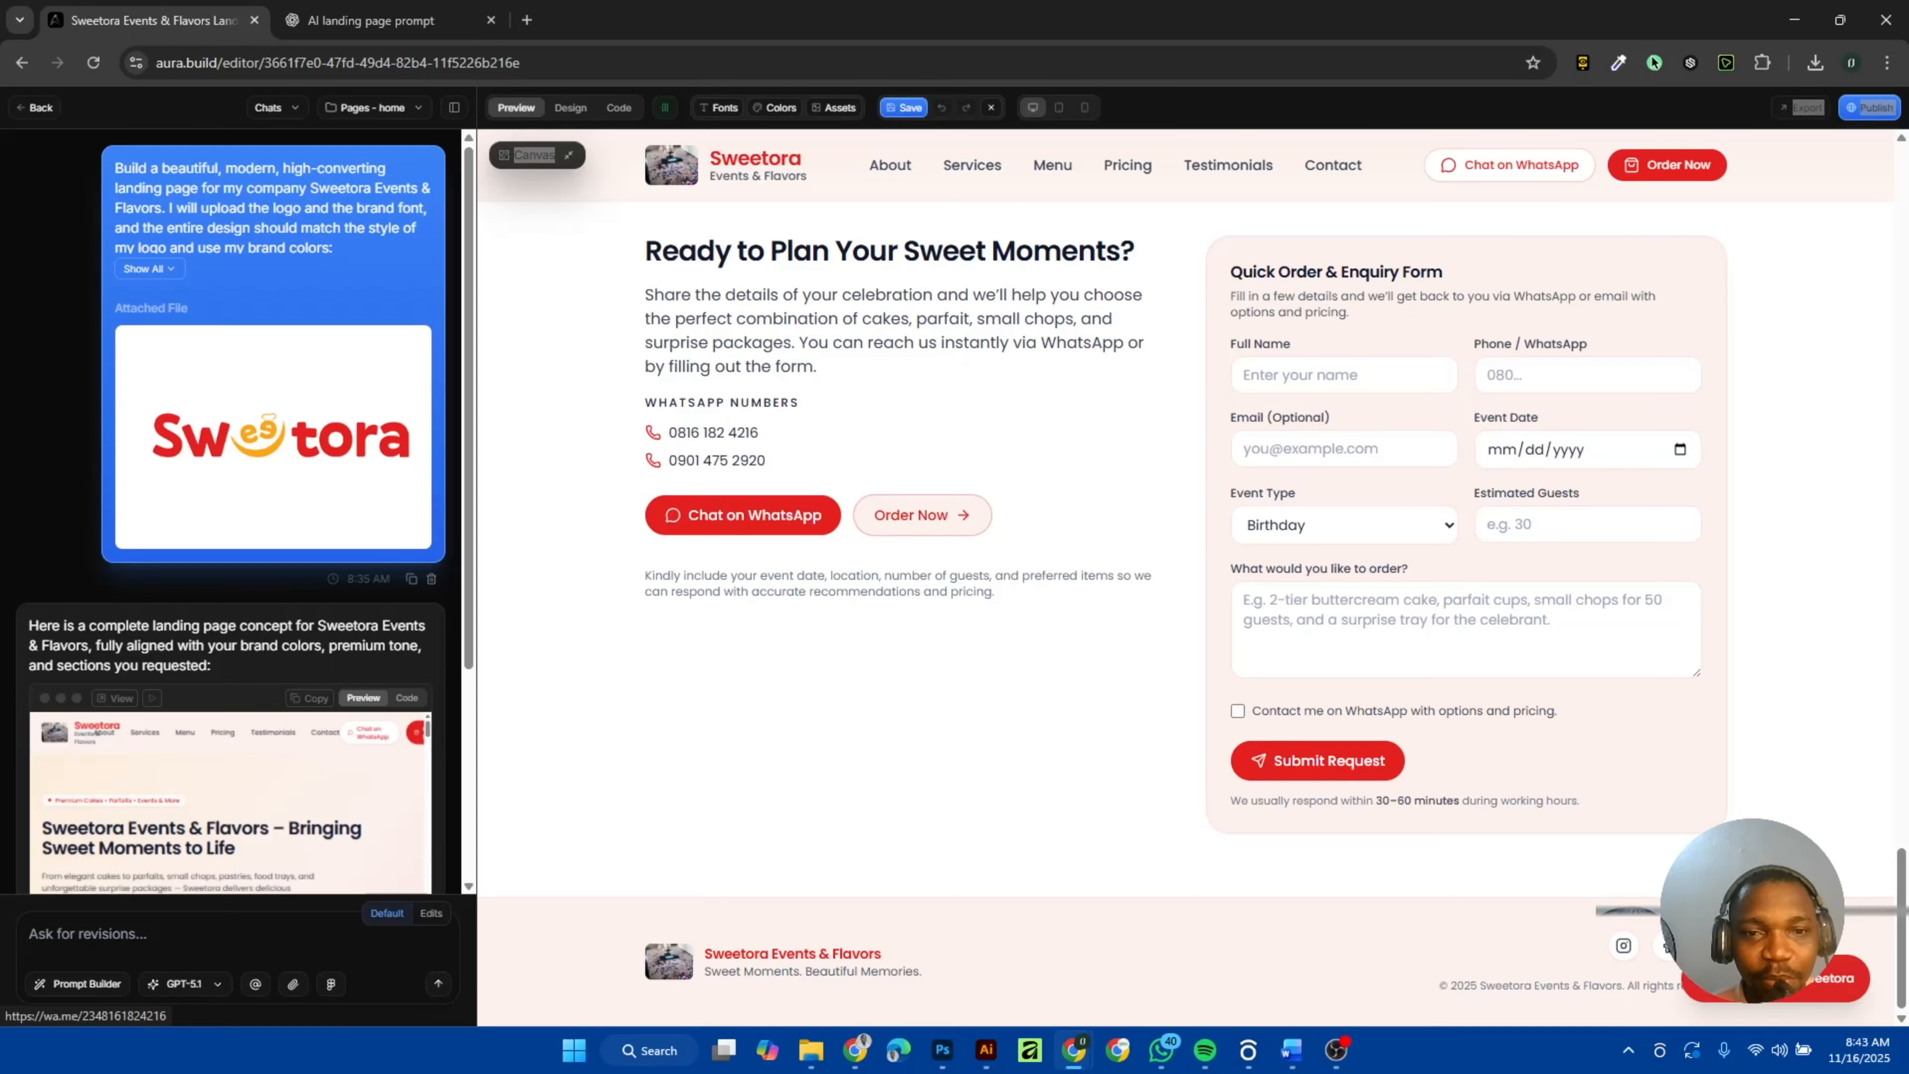
Test the header links About, Services, Menu, Pricing, Testimonials and Contact to check that each leads to its page section.
scroll(1185, 579, up, 15)
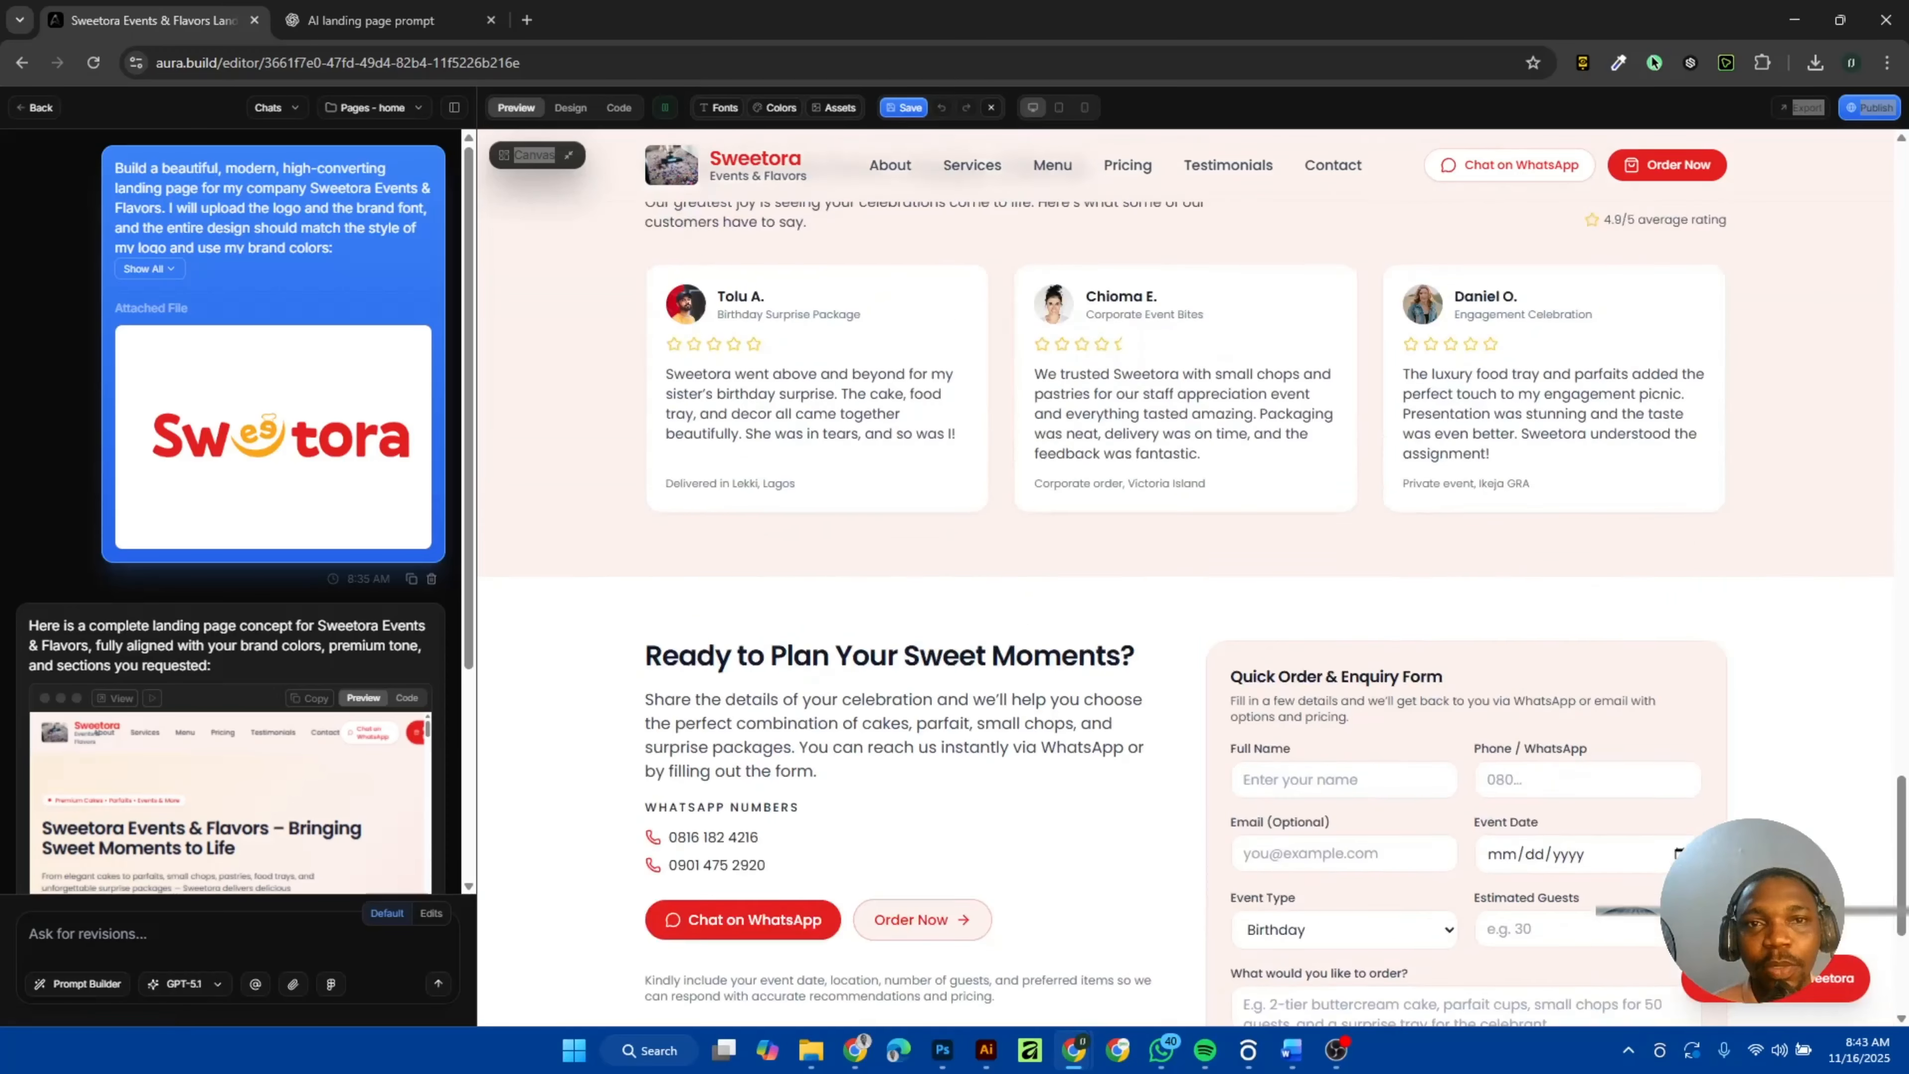
scroll(1513, 801, up, 10)
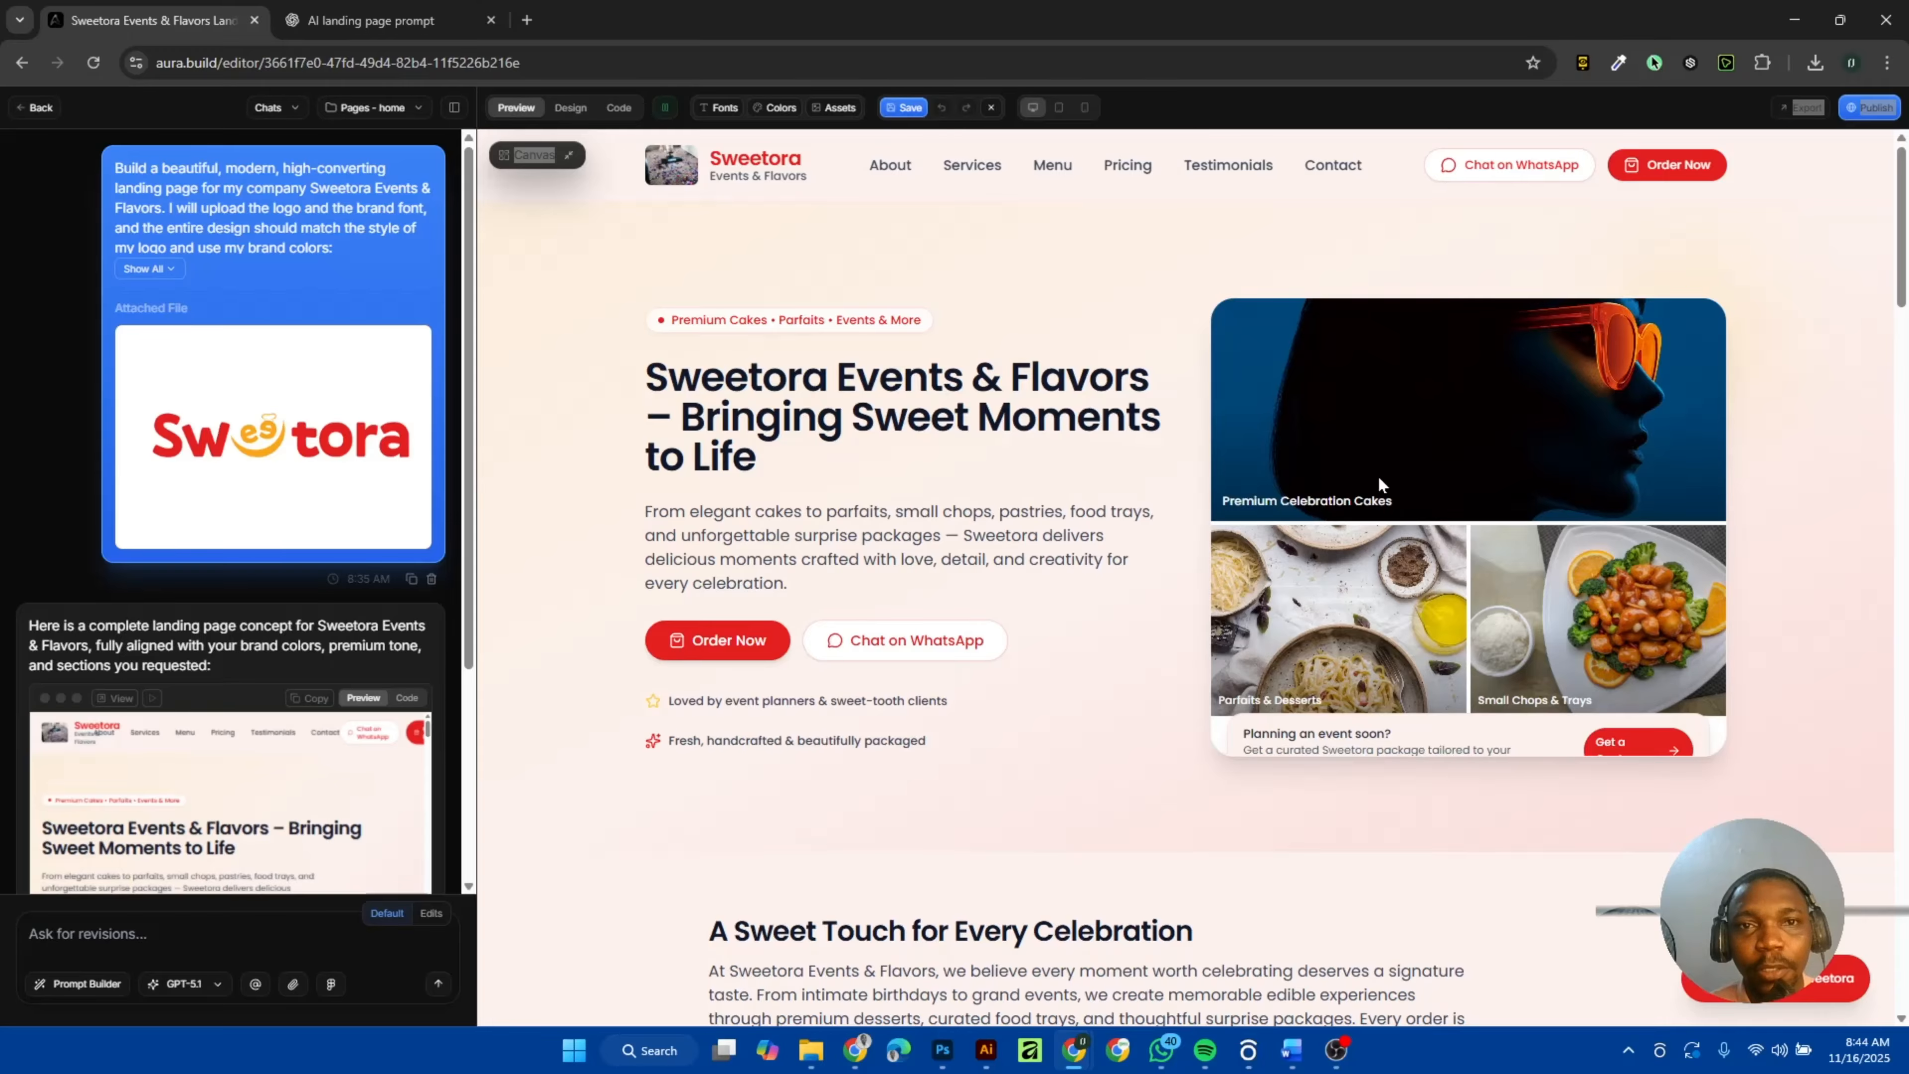
click(884, 175)
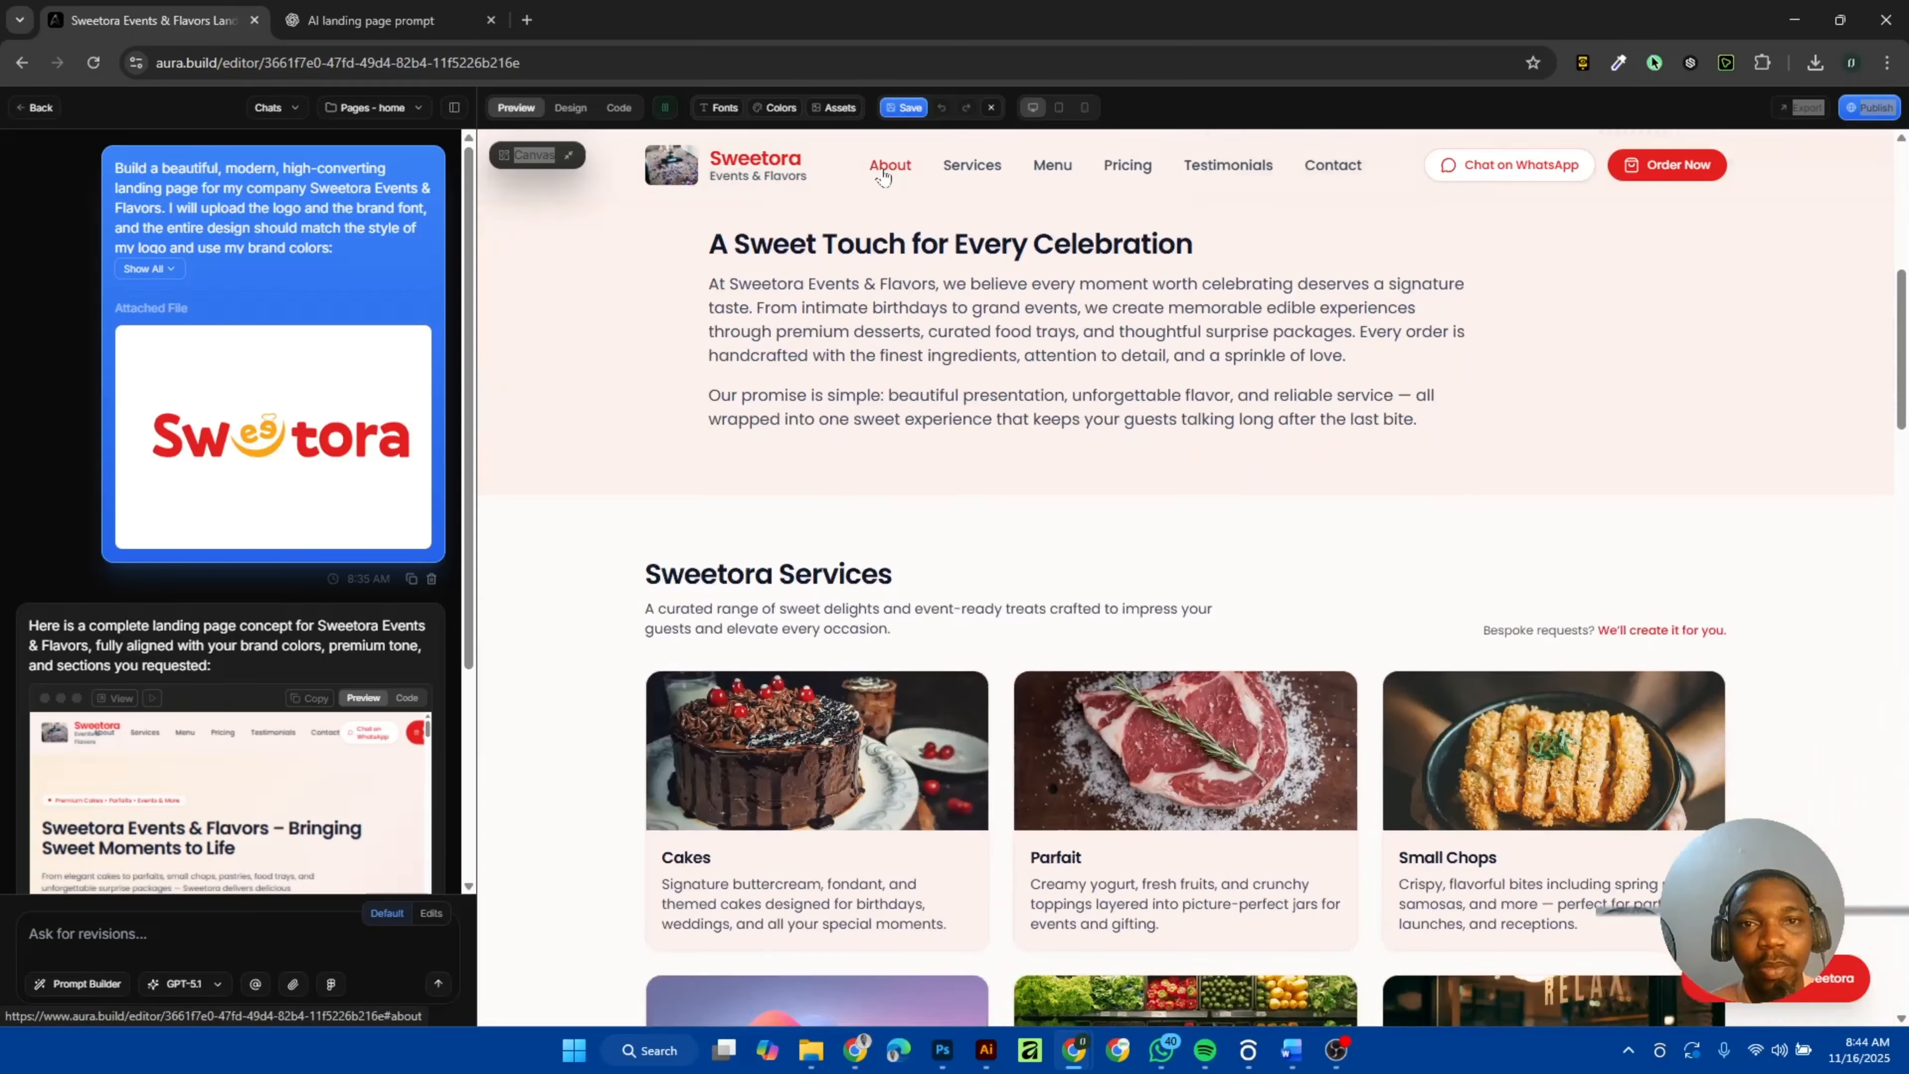
click(967, 169)
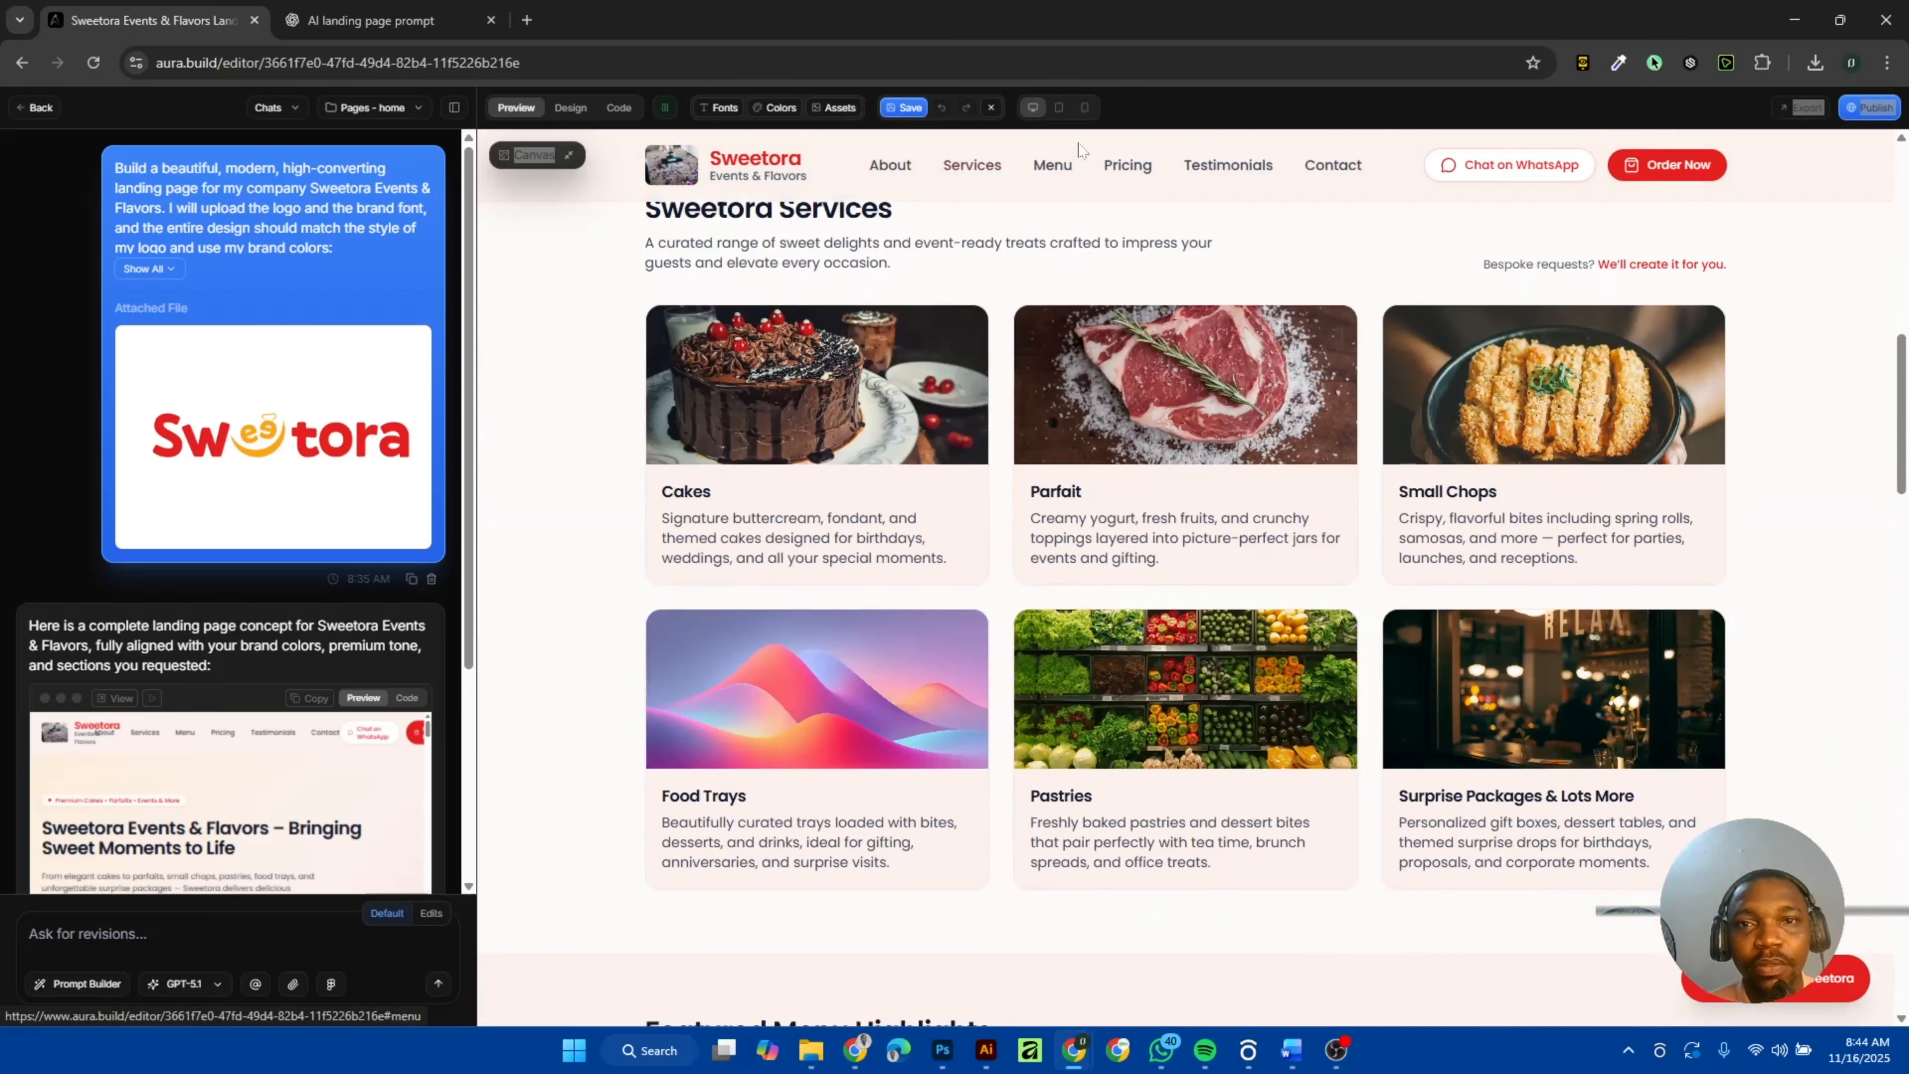
click(1053, 169)
click(1121, 169)
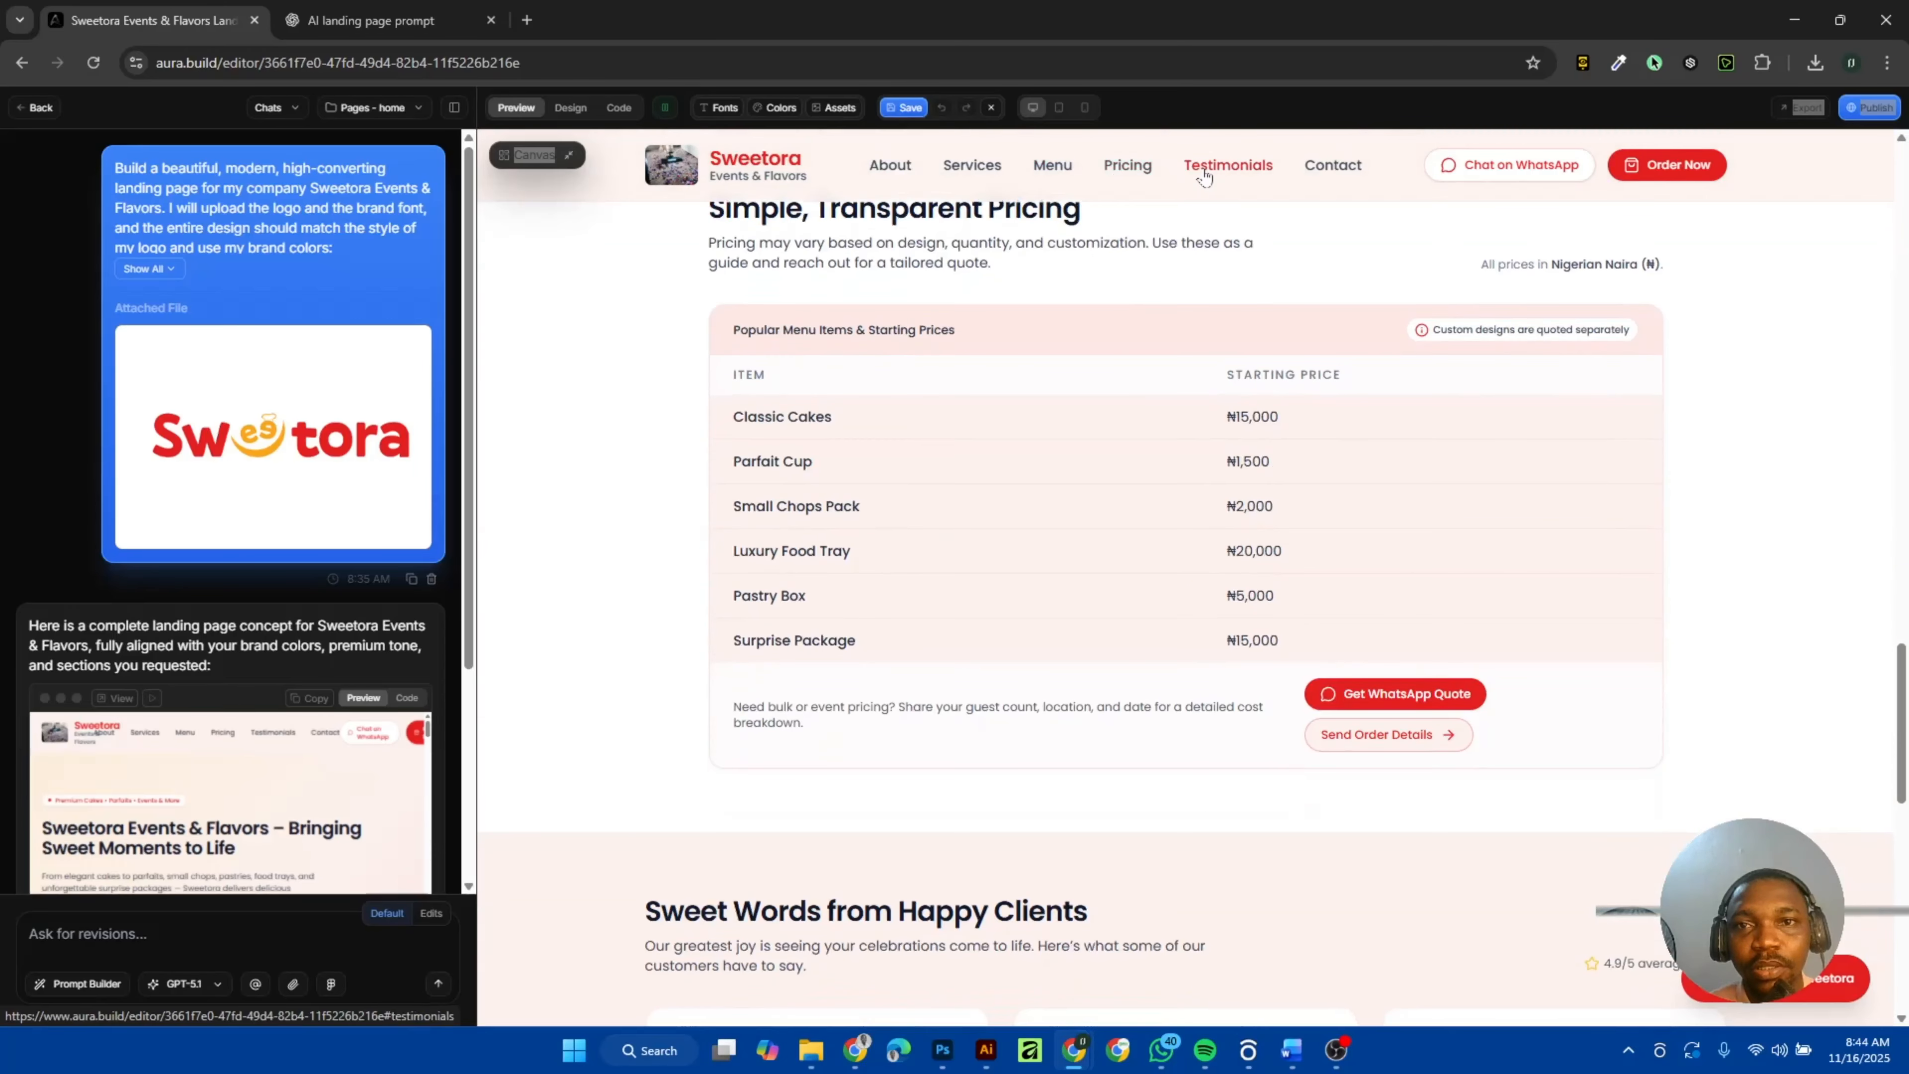
click(1228, 169)
click(1333, 167)
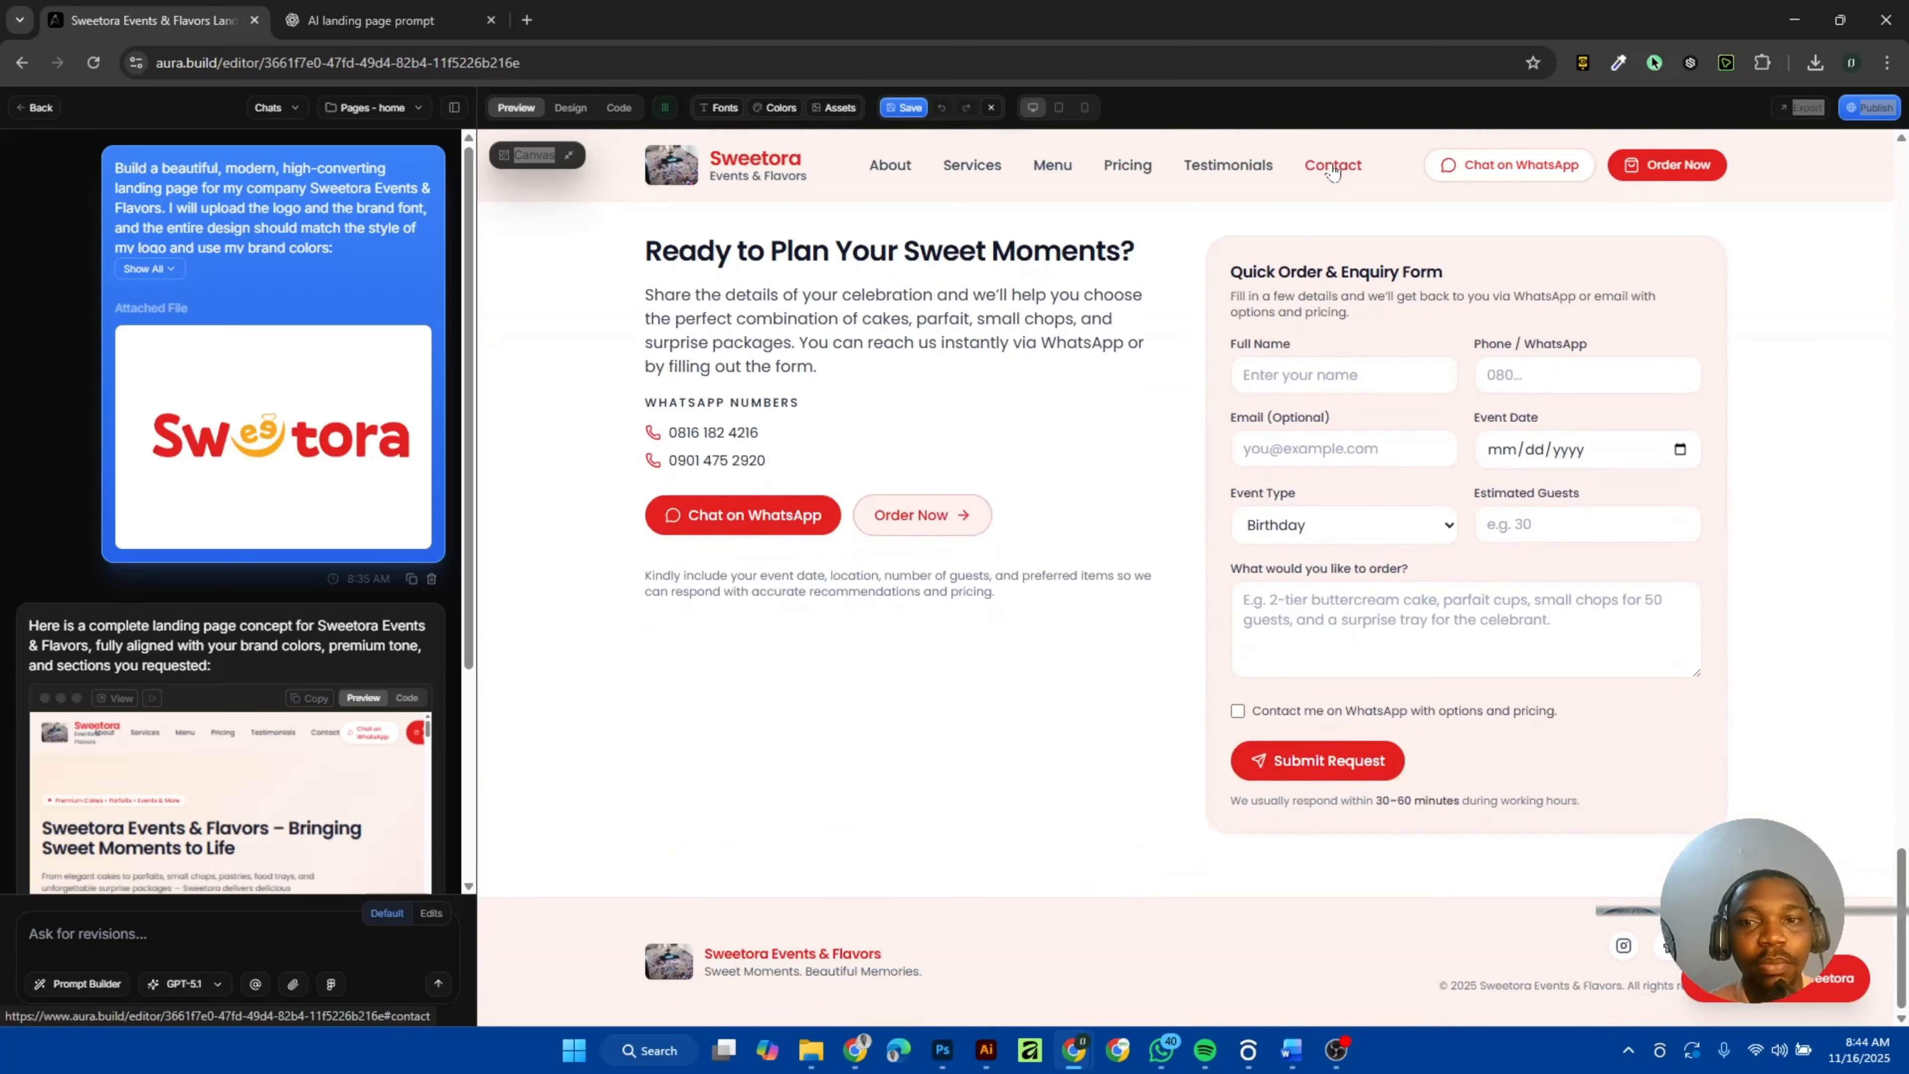
scroll(1148, 401, up, 8)
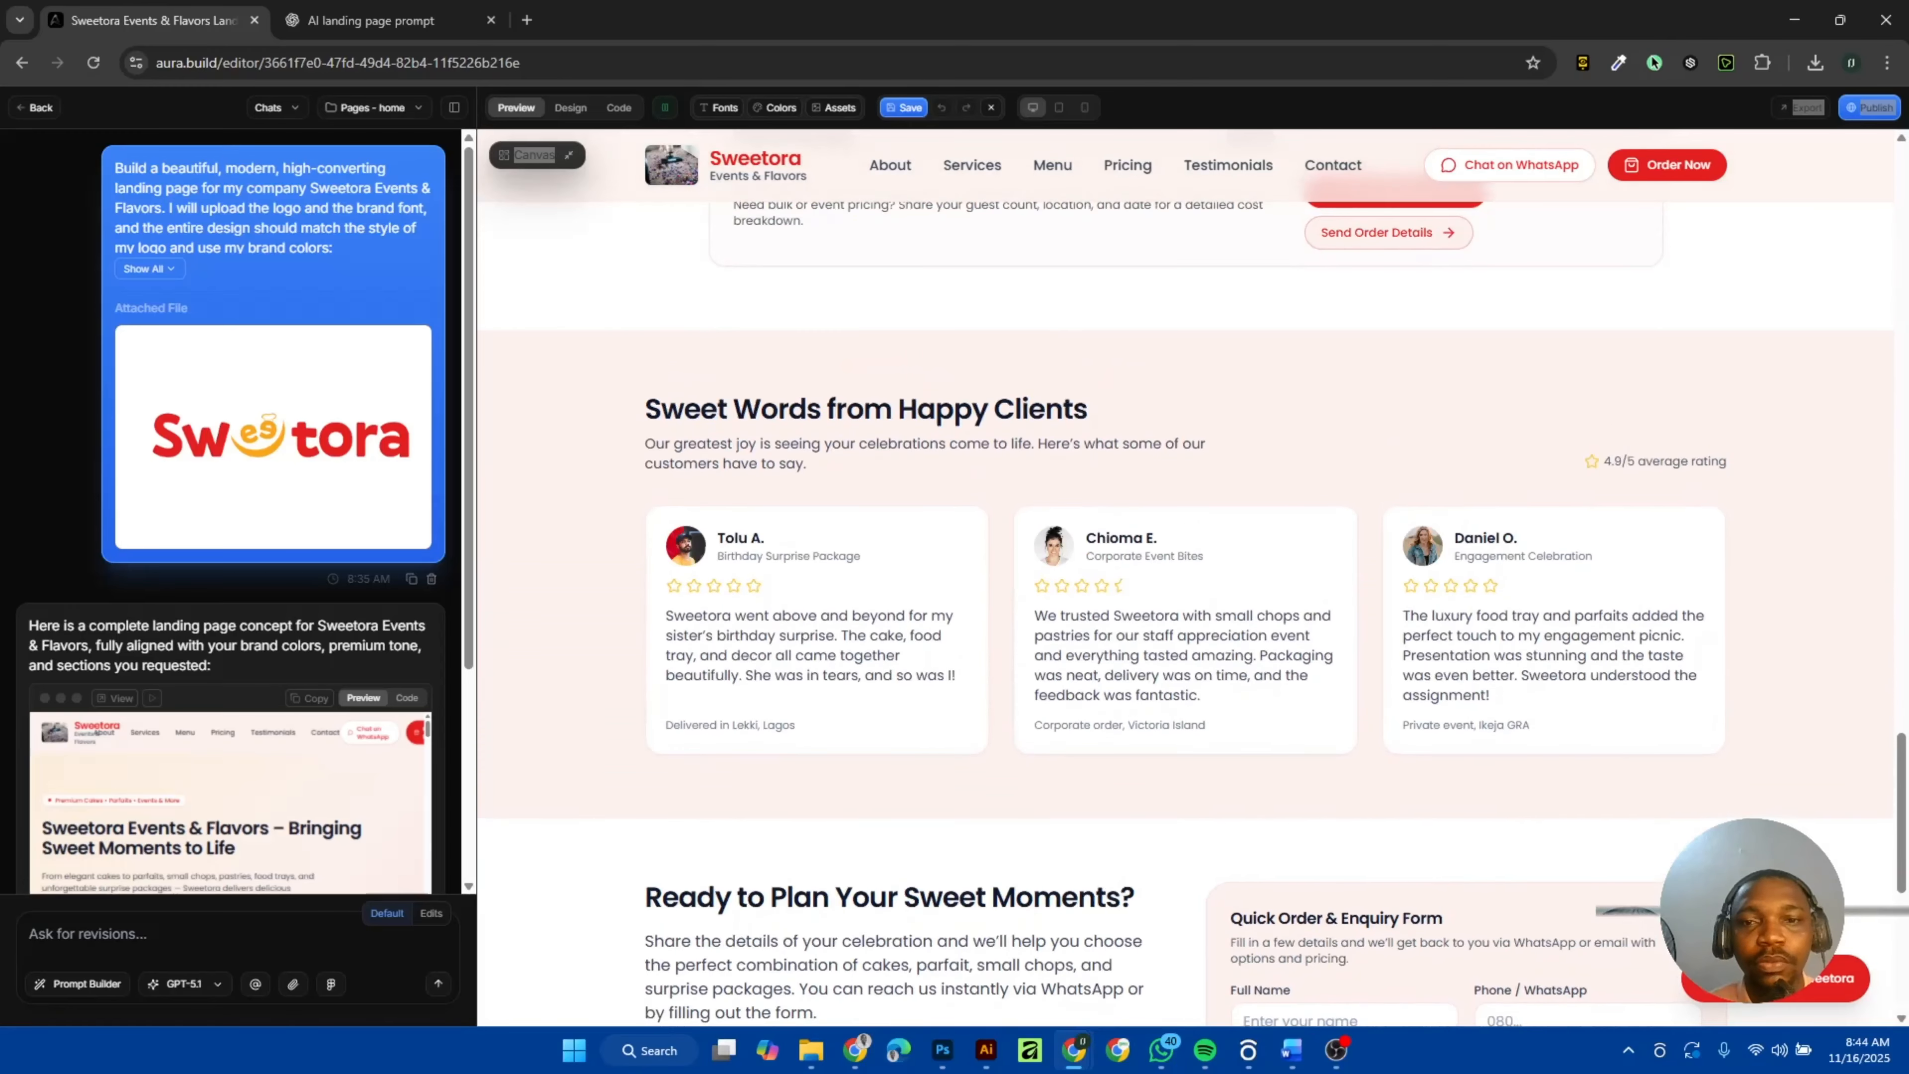
scroll(1148, 401, down, 8)
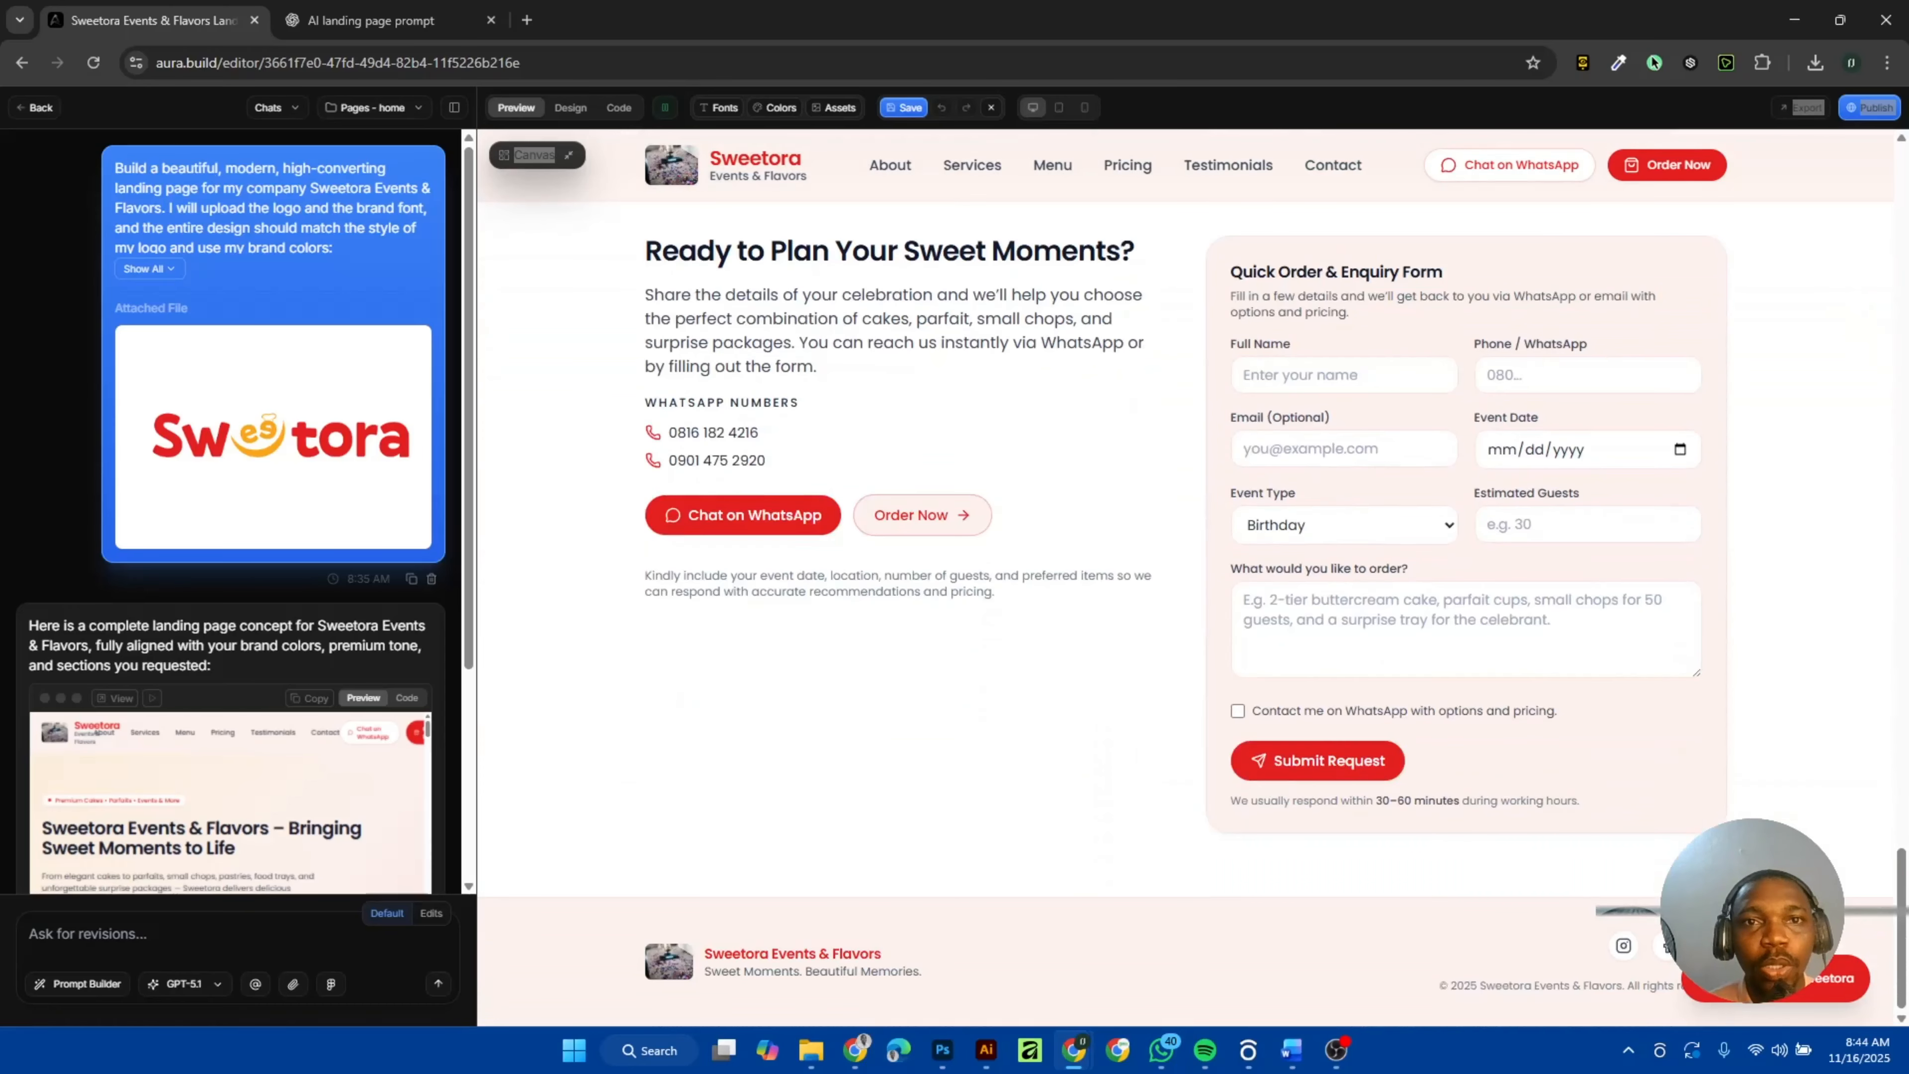
Switch to Design mode and inspect the hero's heading, paragraph, Order Now button and "Fresh, handcrafted & beautifully packaged" line.
click(568, 108)
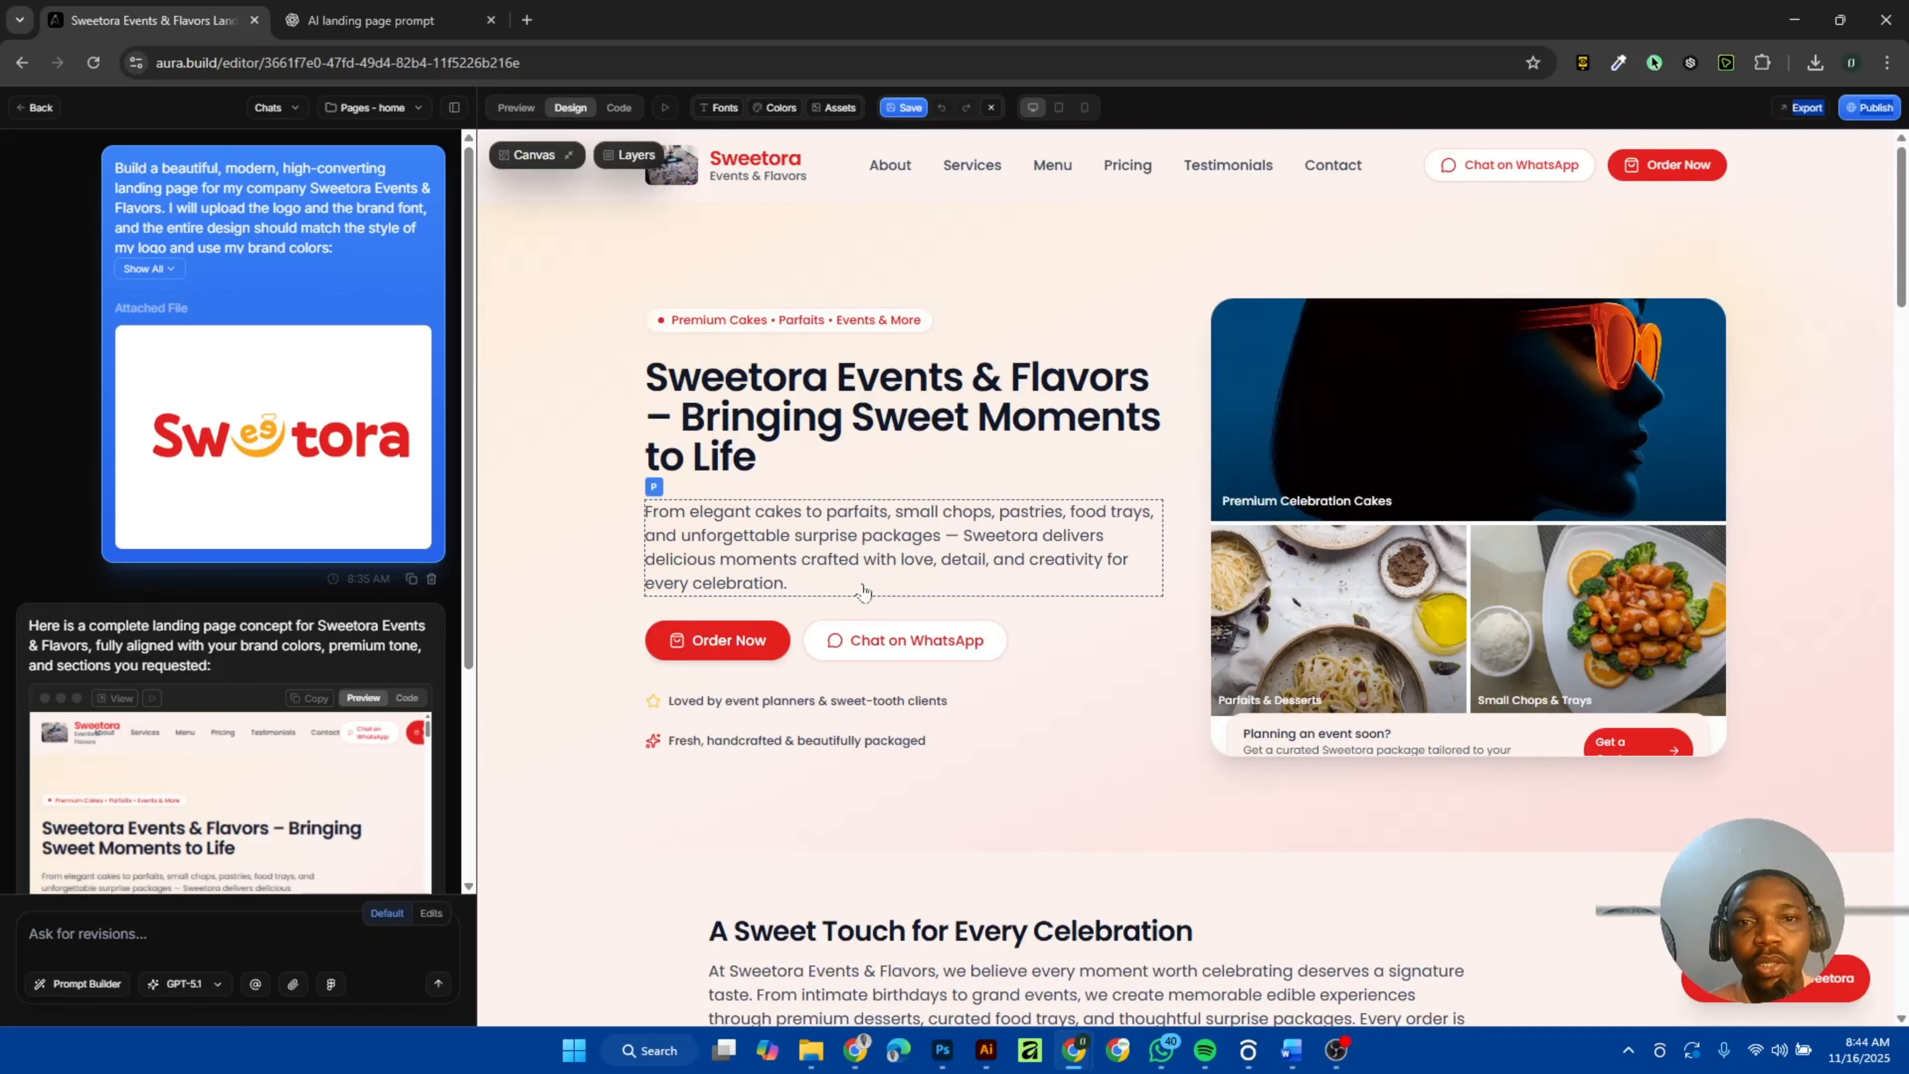
click(756, 423)
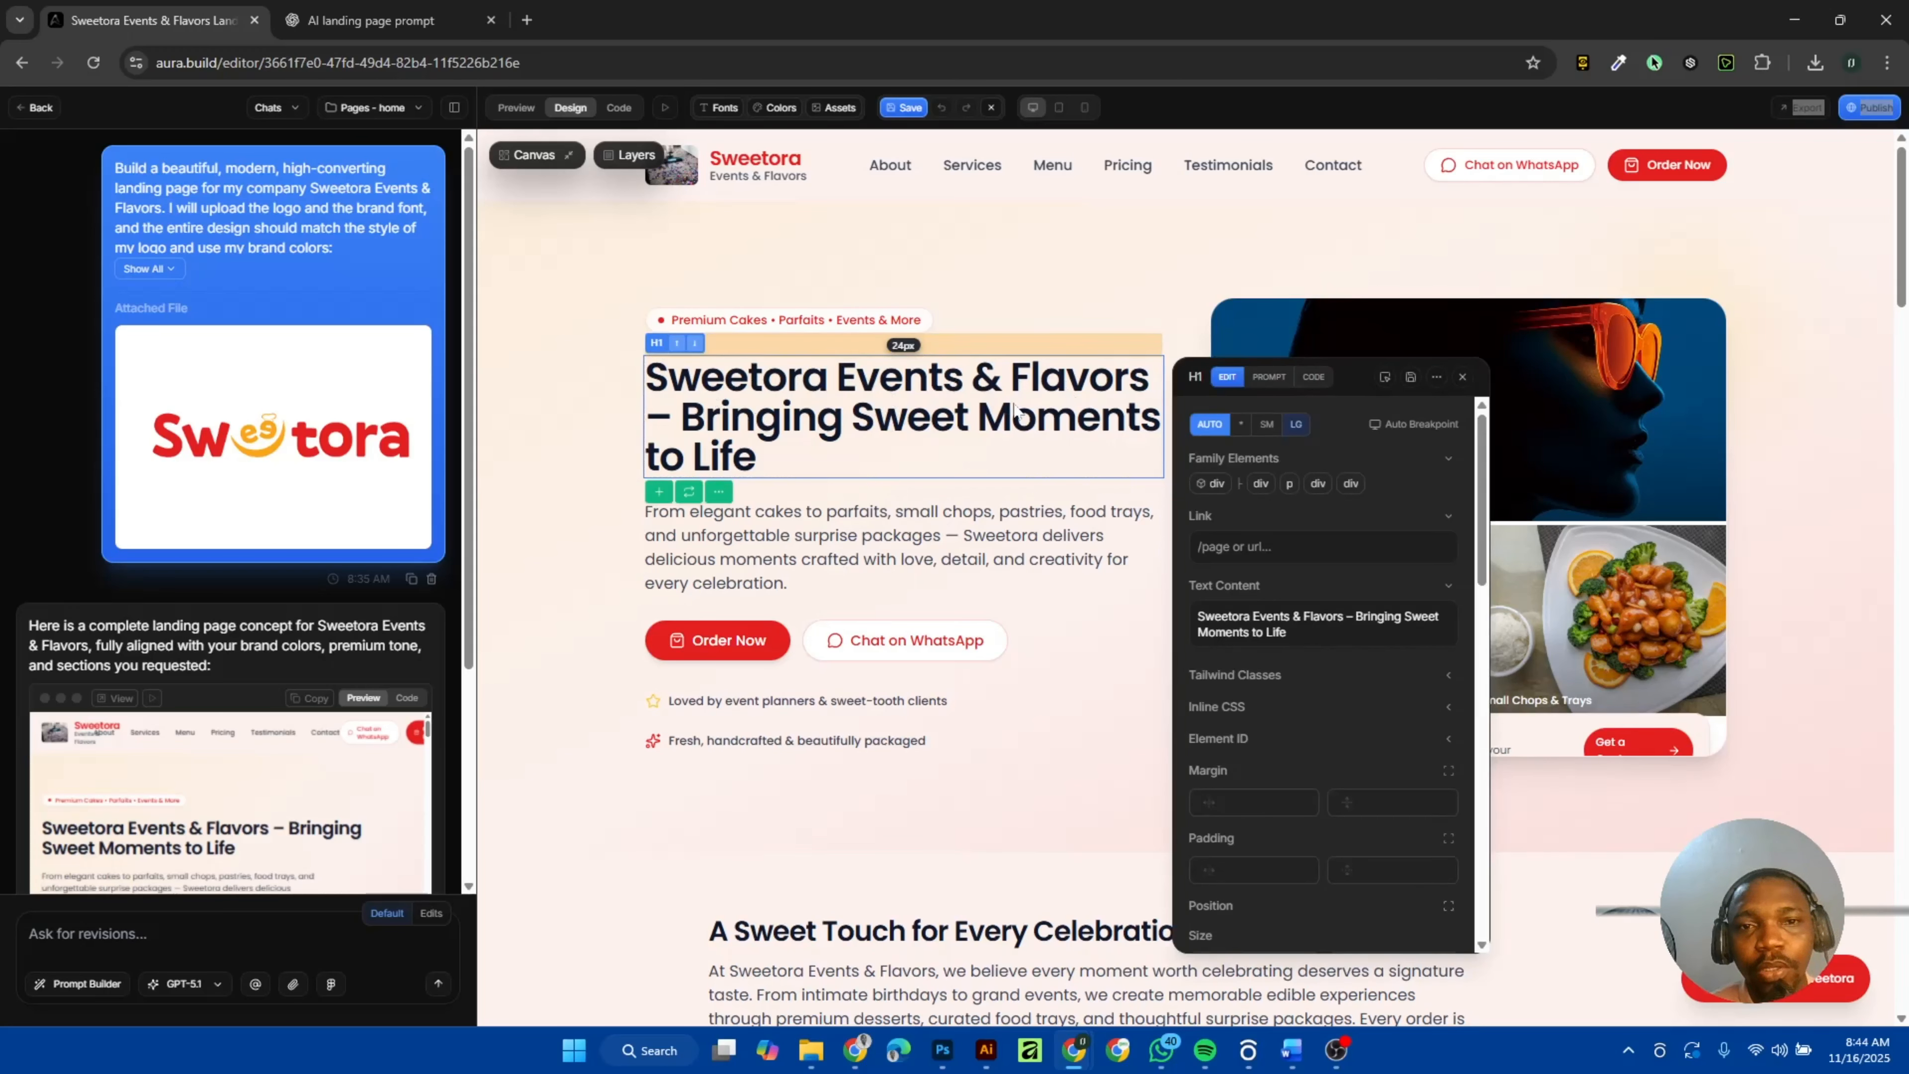
click(774, 572)
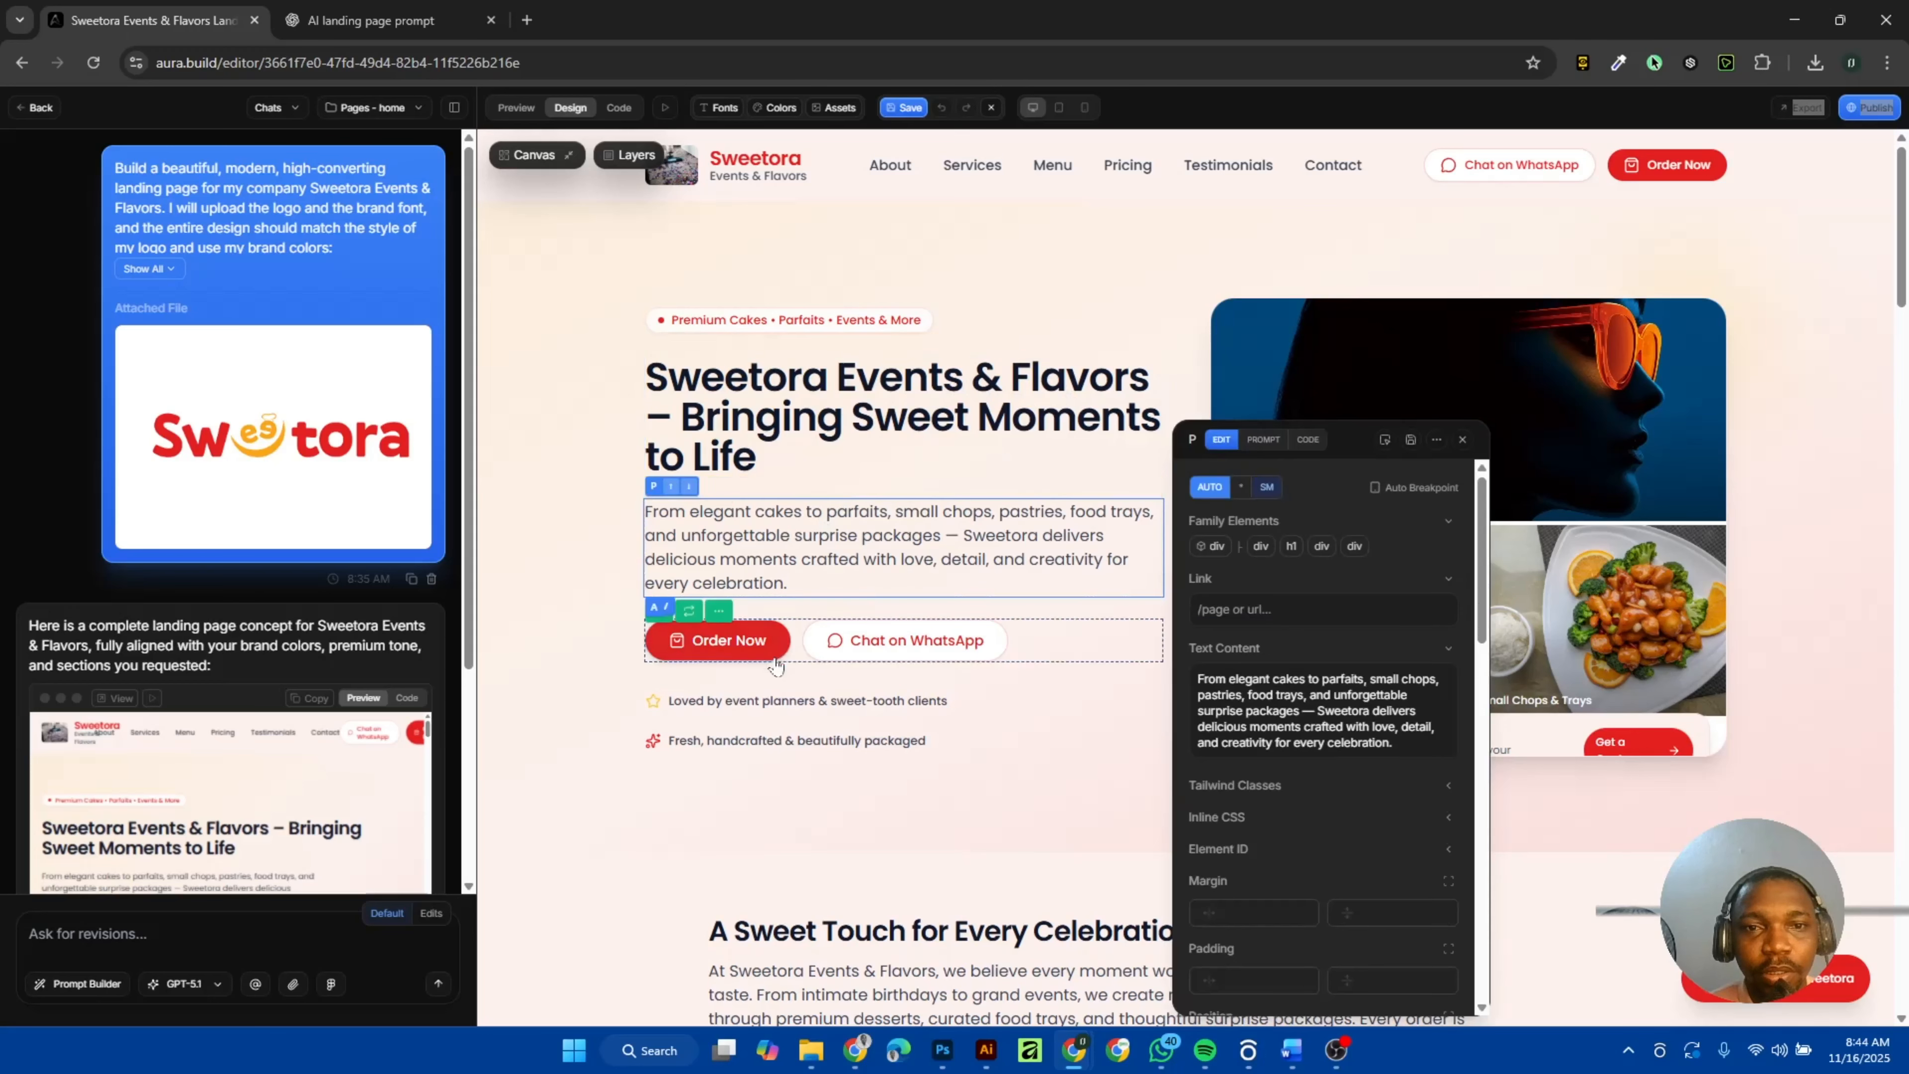
scroll(776, 662, down, 1)
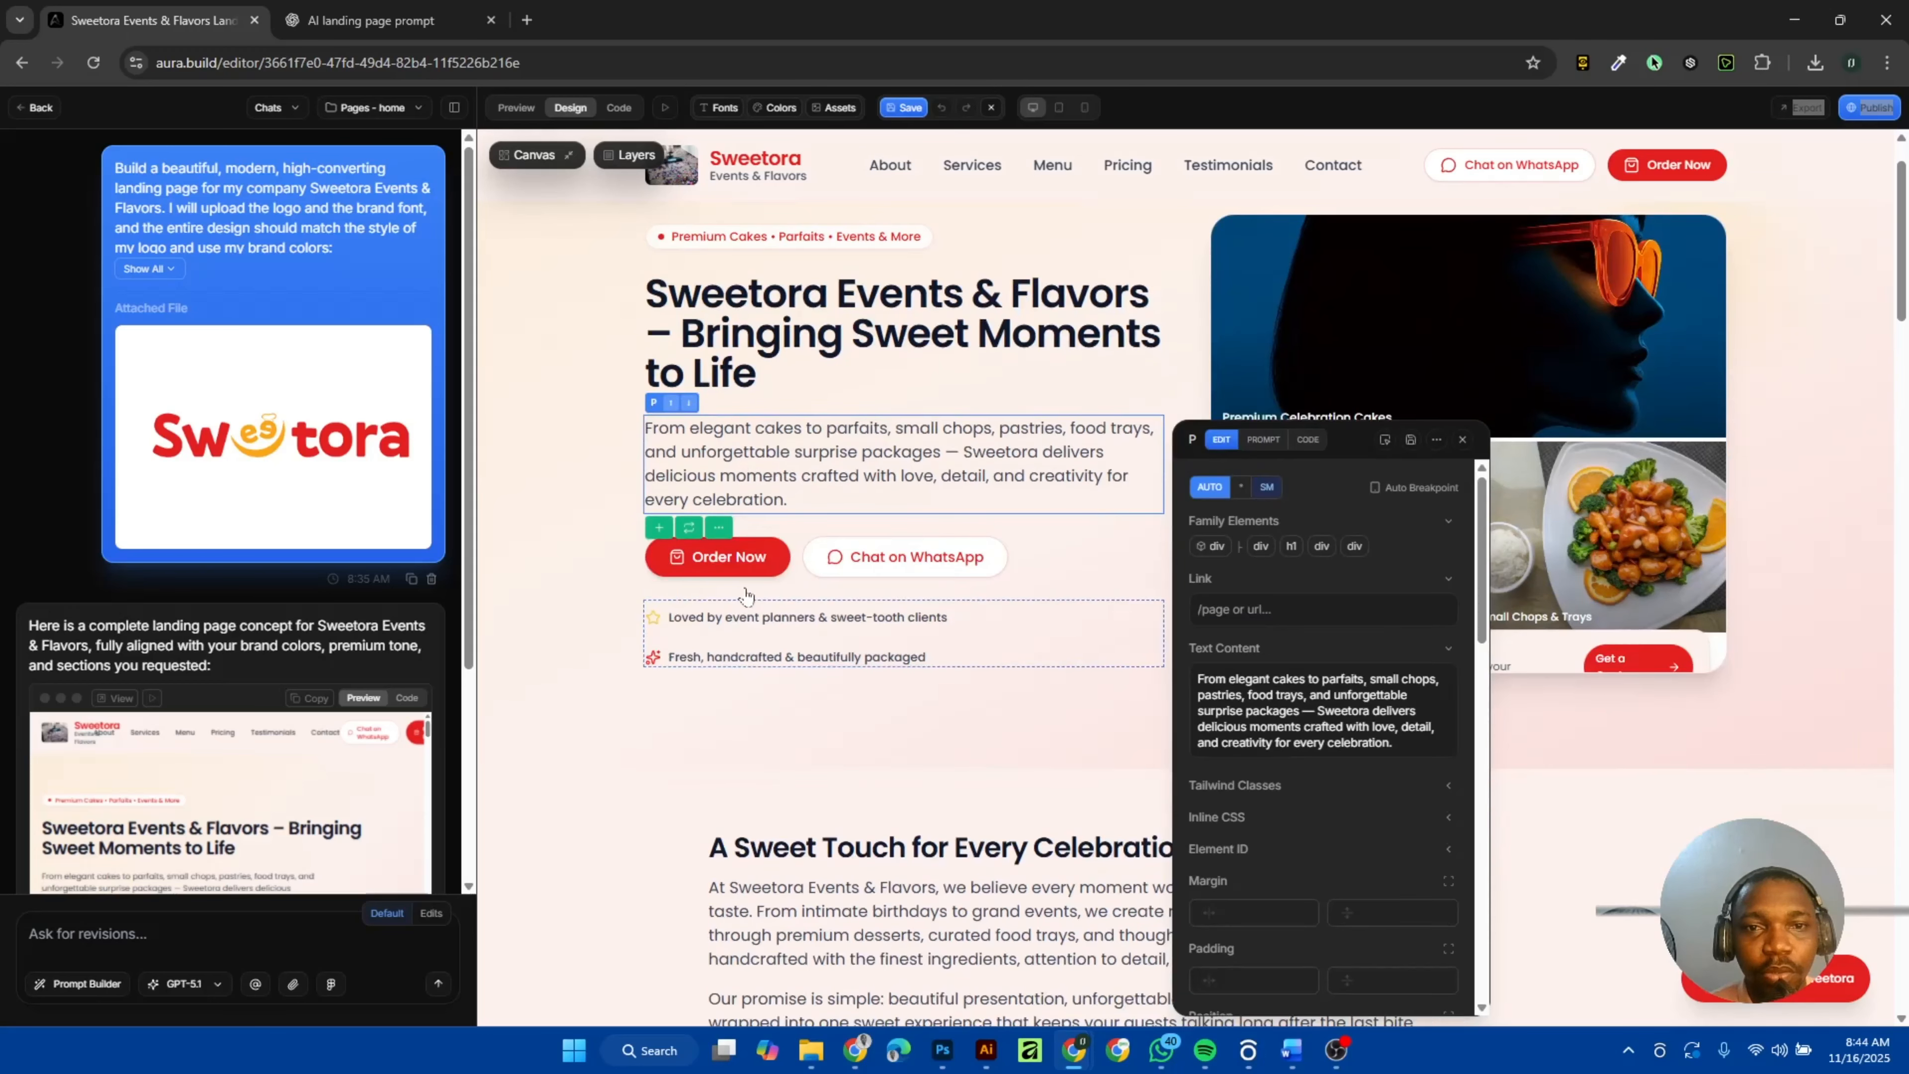
click(776, 556)
scroll(777, 556, down, 1)
click(730, 573)
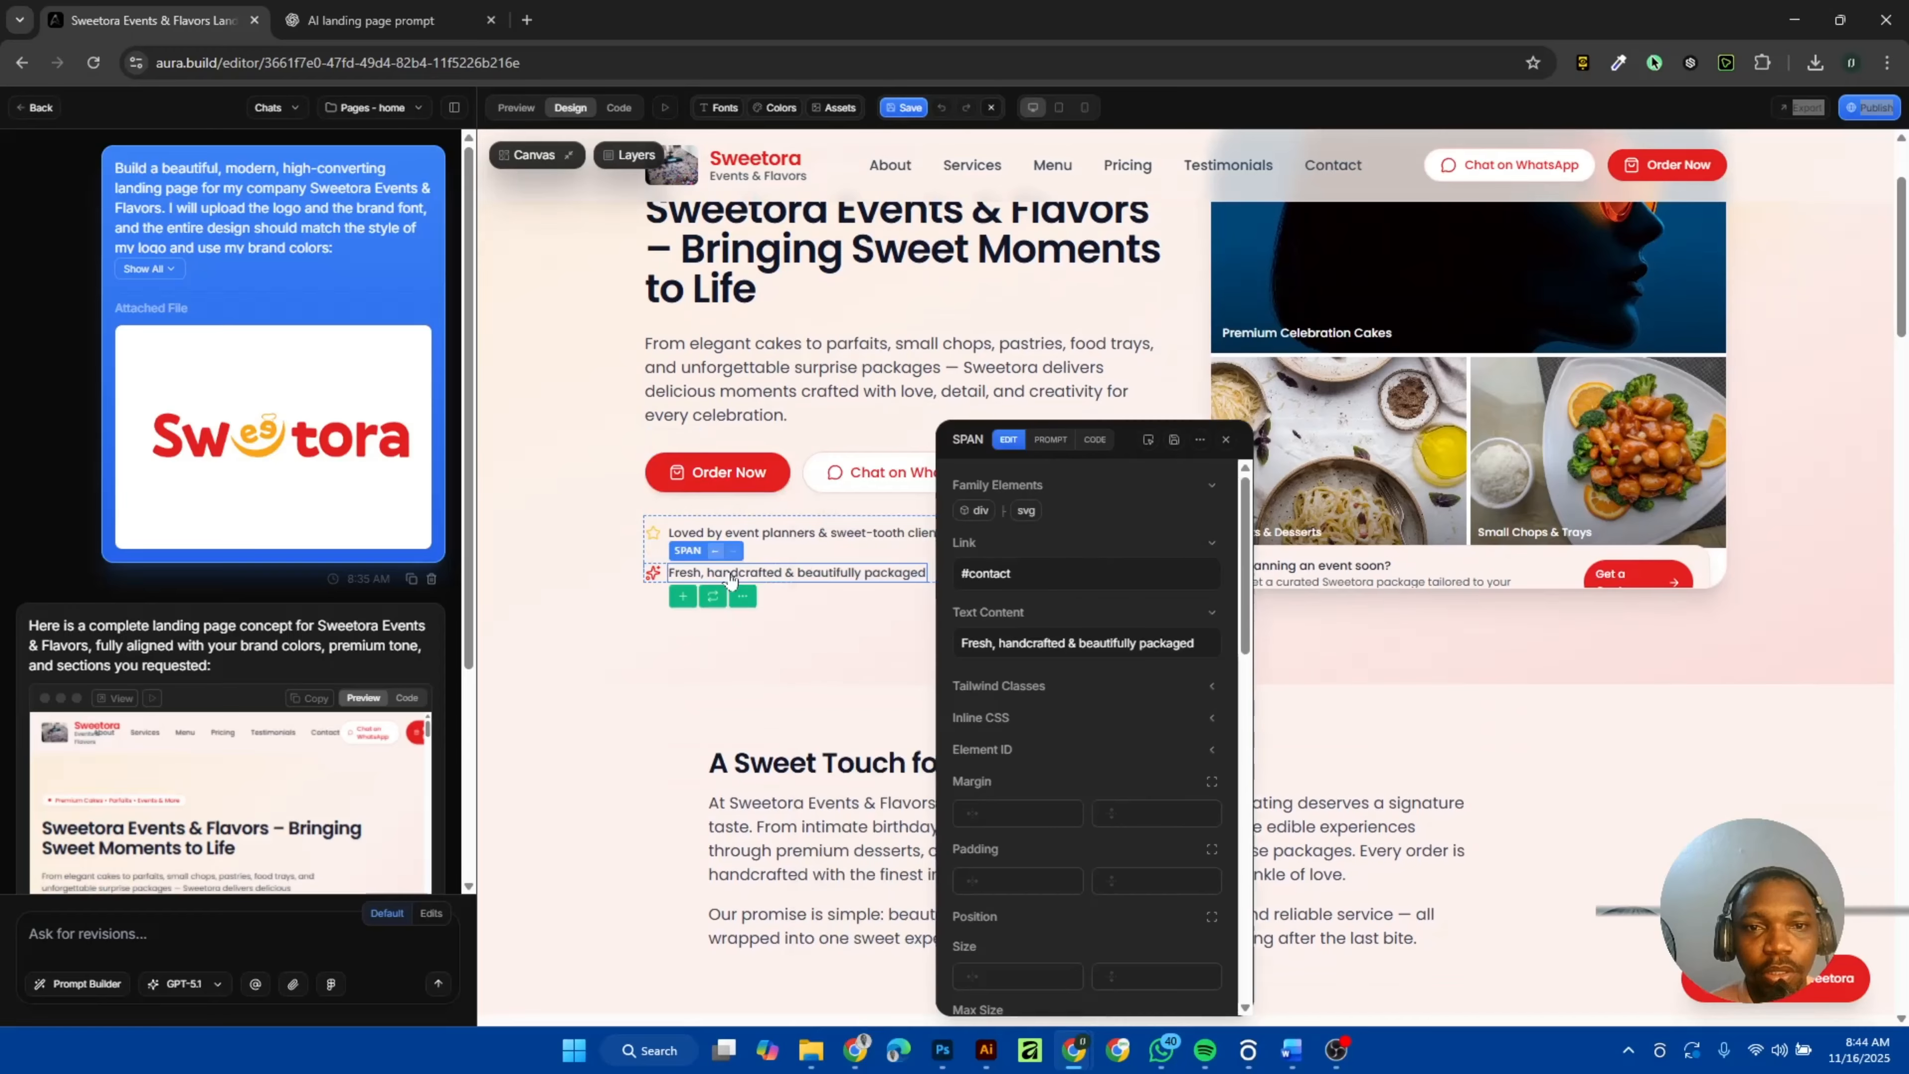
Select the first paragraph under "A Sweet Touch for Every Celebration" and examine its text, spacing, typography, border and effects settings.
scroll(730, 577, down, 3)
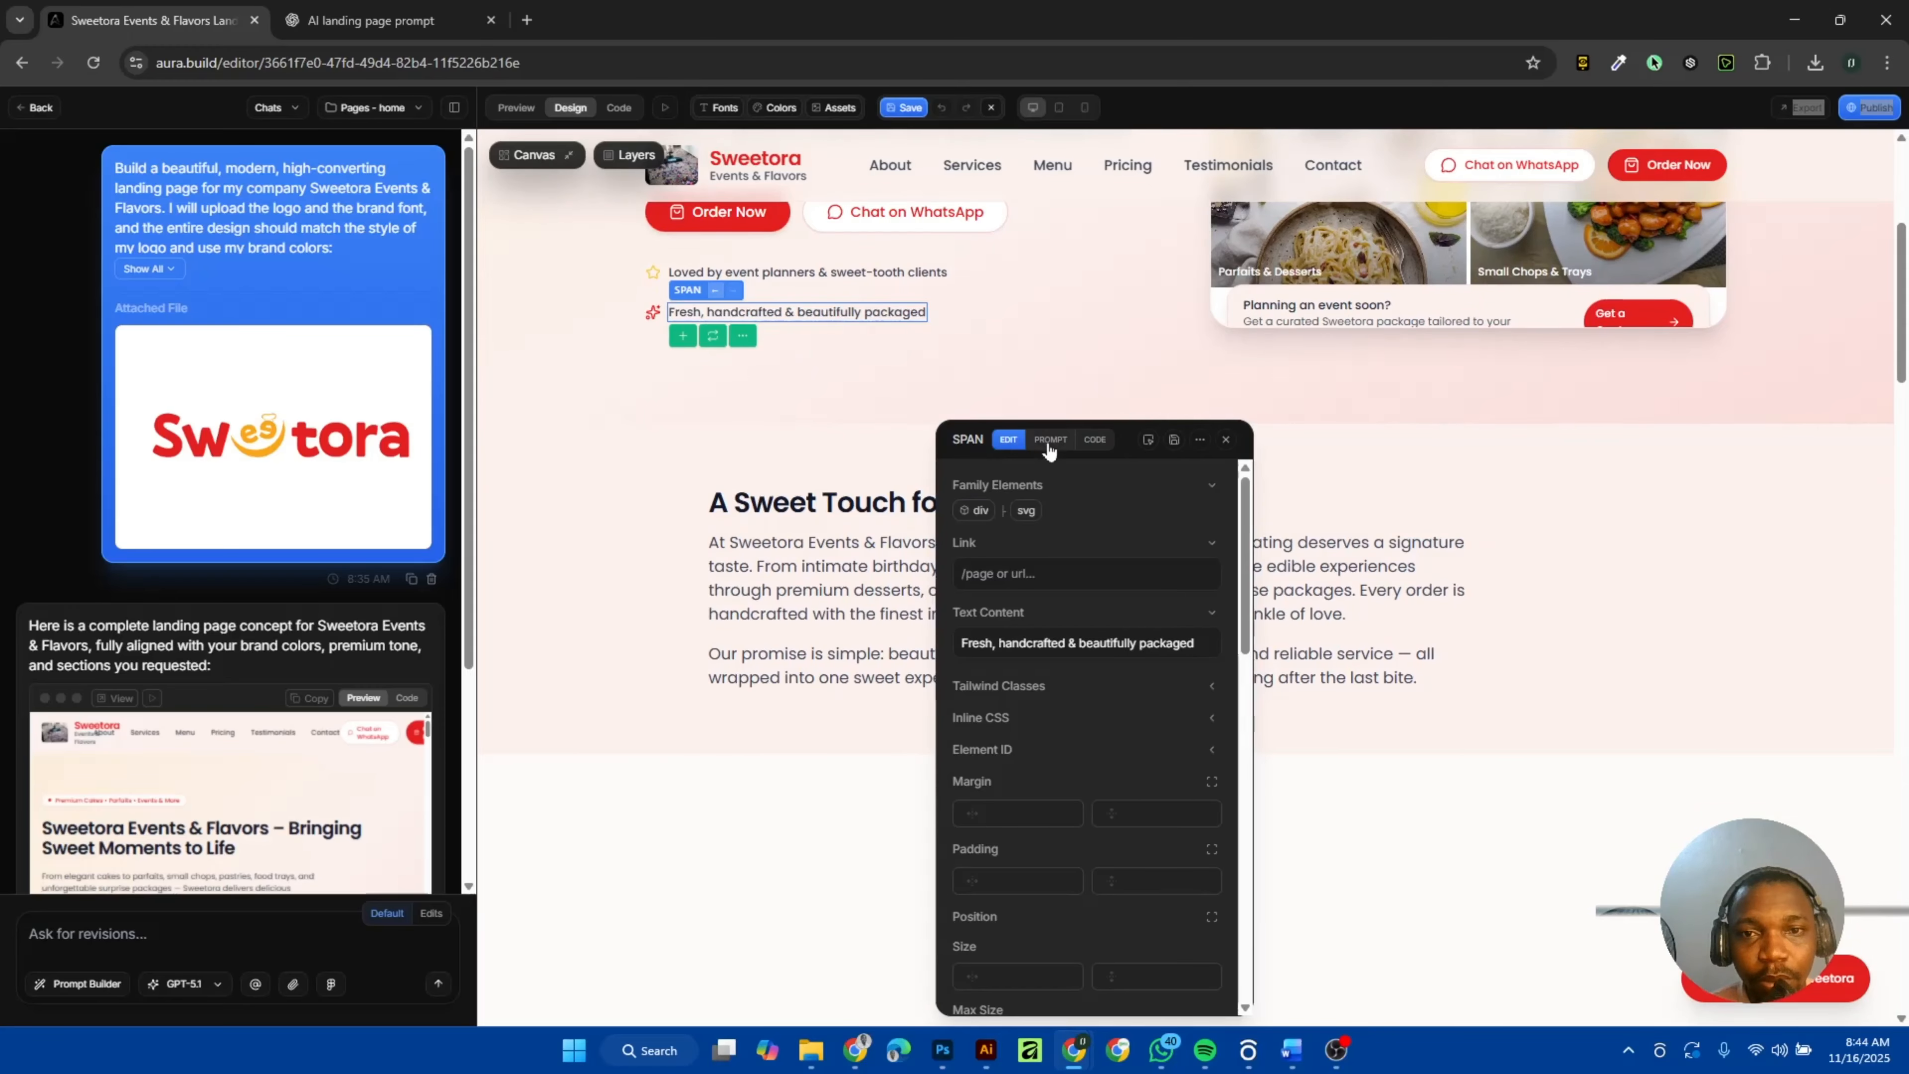
scroll(752, 452, down, 1)
click(829, 486)
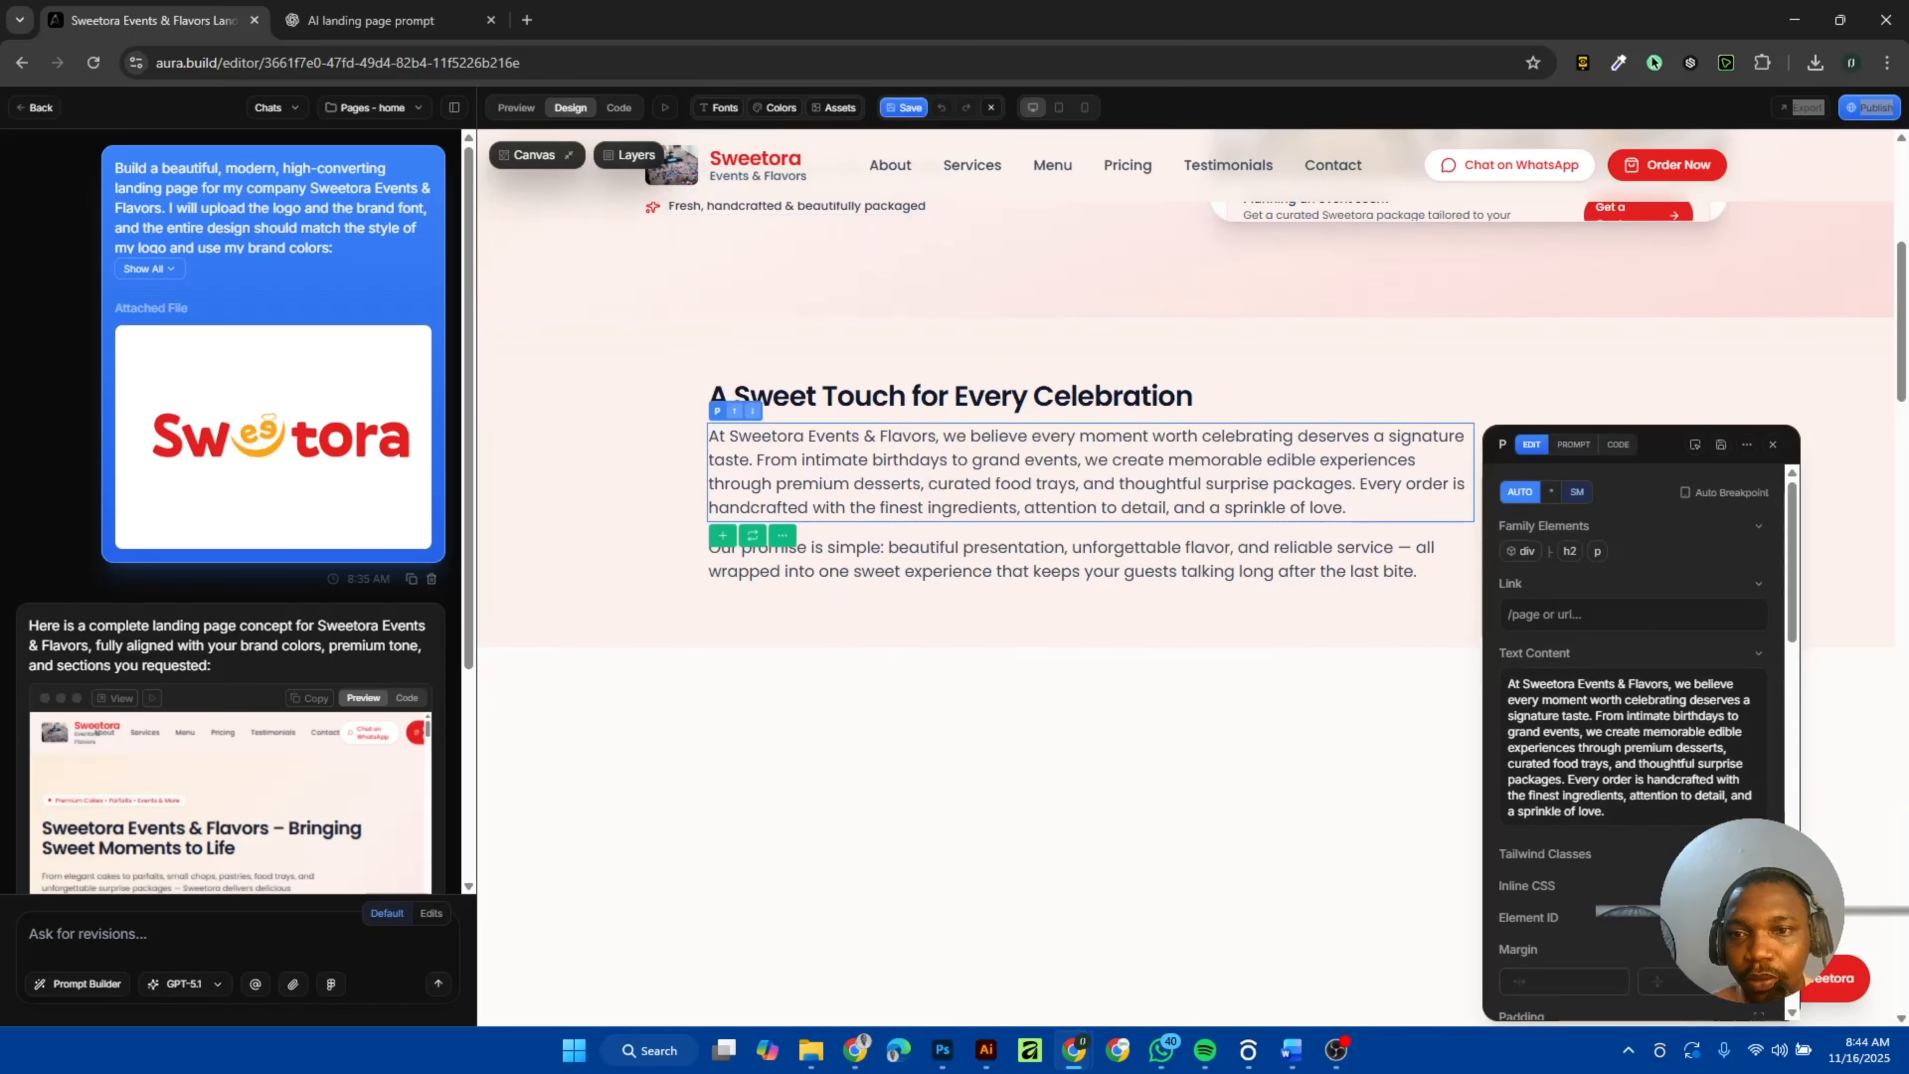
scroll(1665, 628, down, 4)
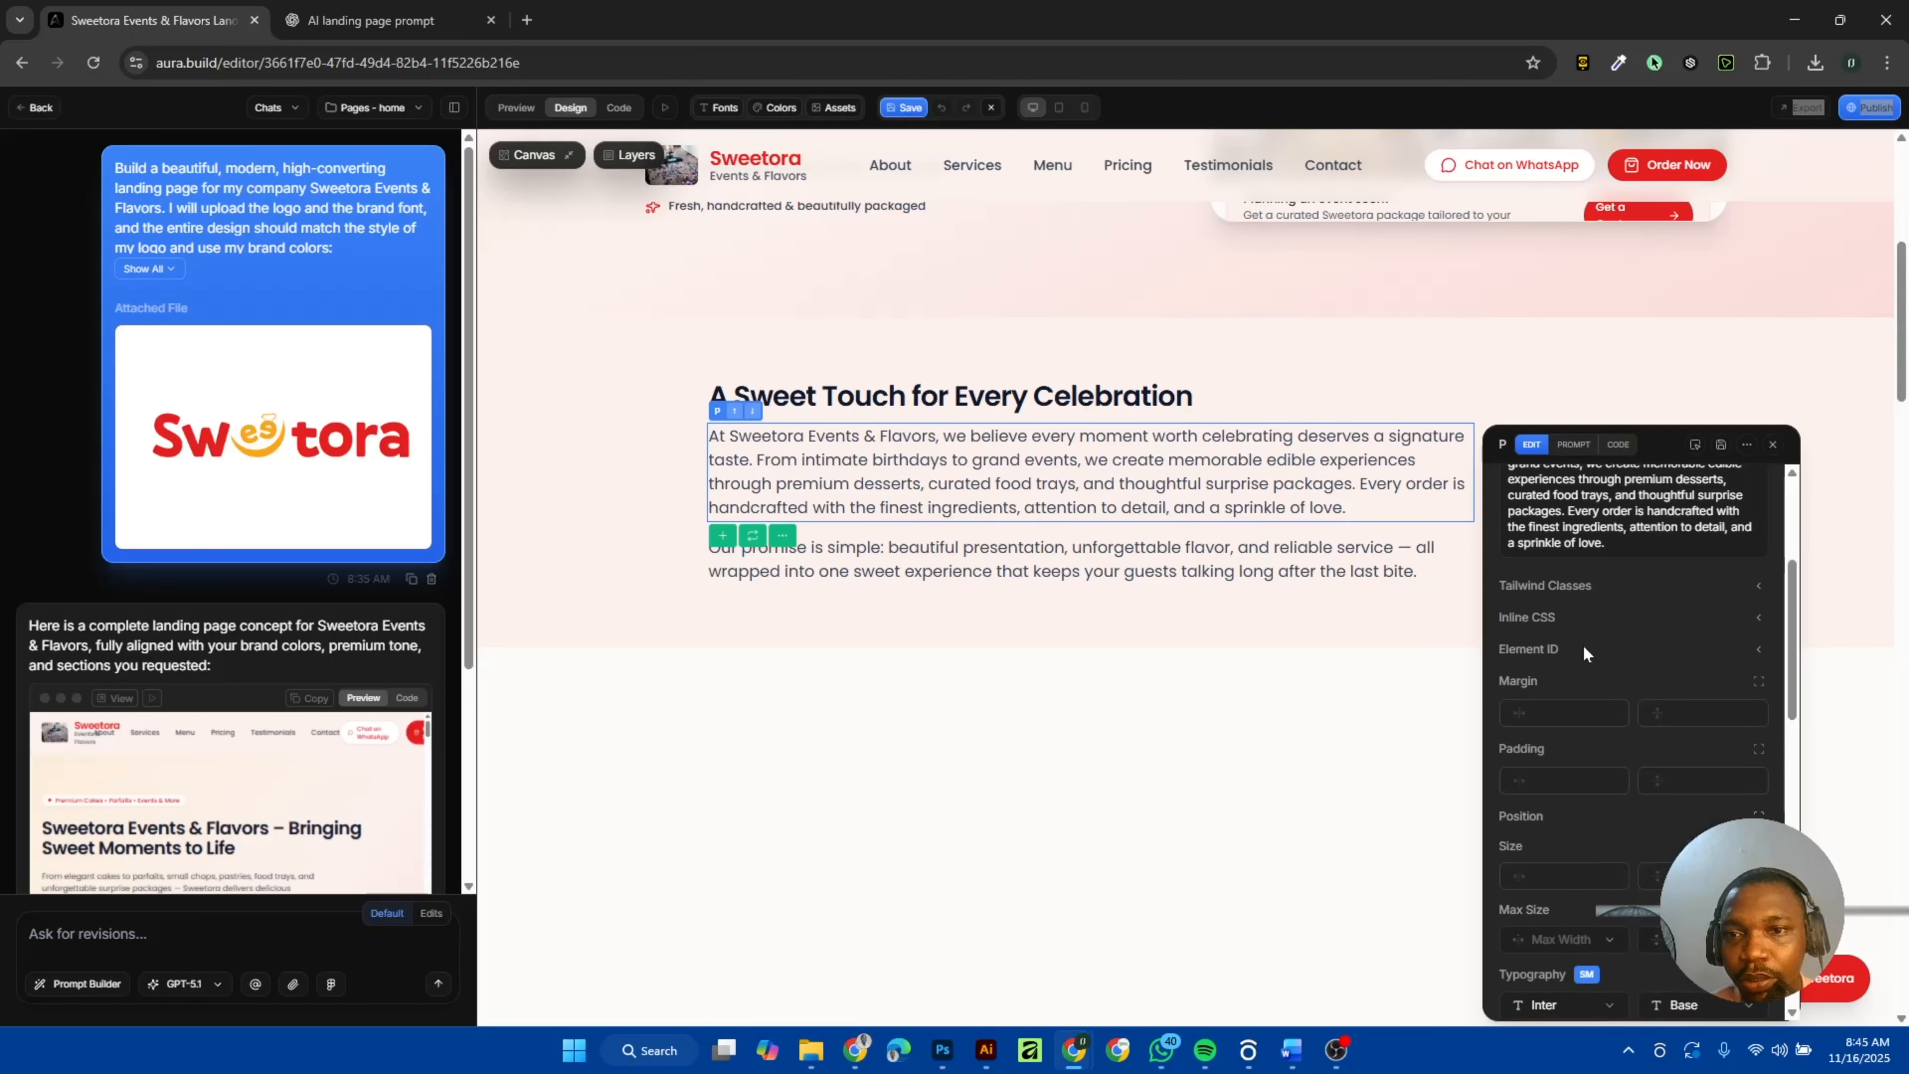
scroll(1612, 653, down, 7)
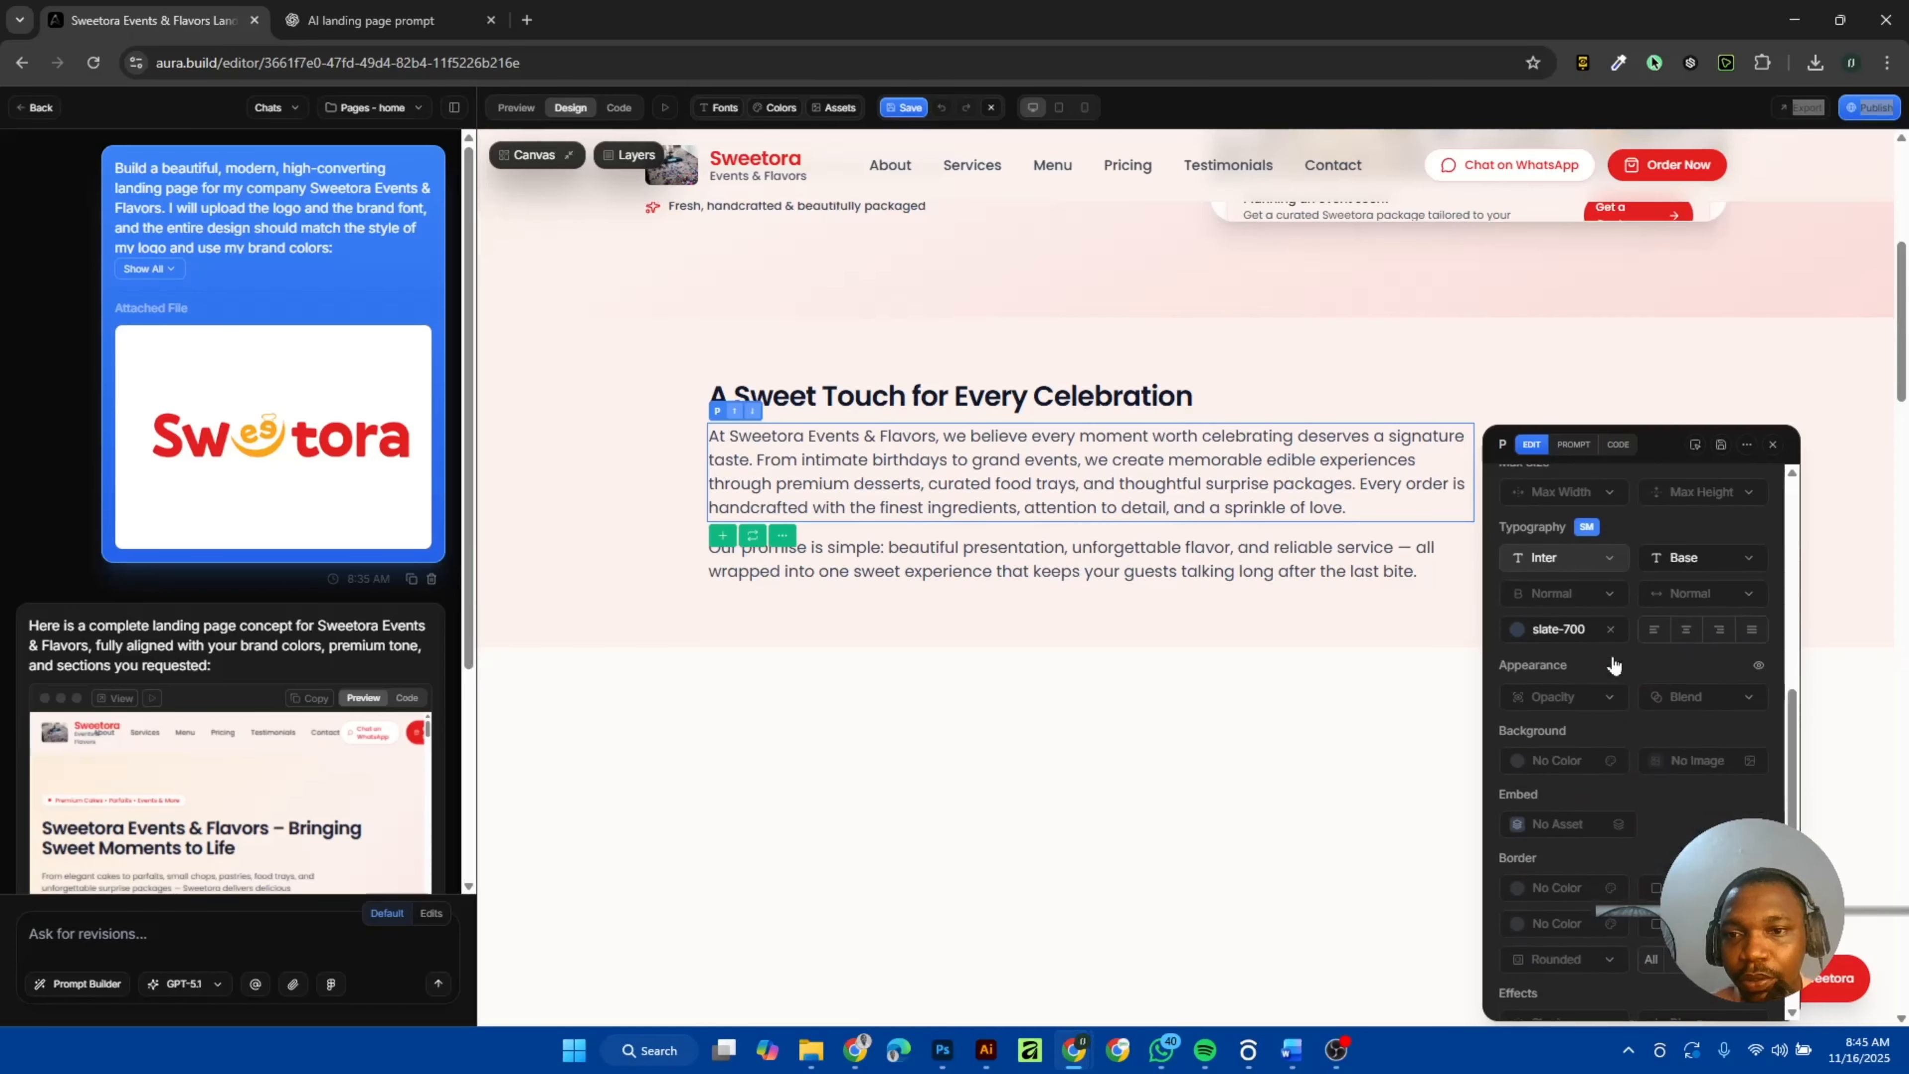
scroll(1612, 661, down, 6)
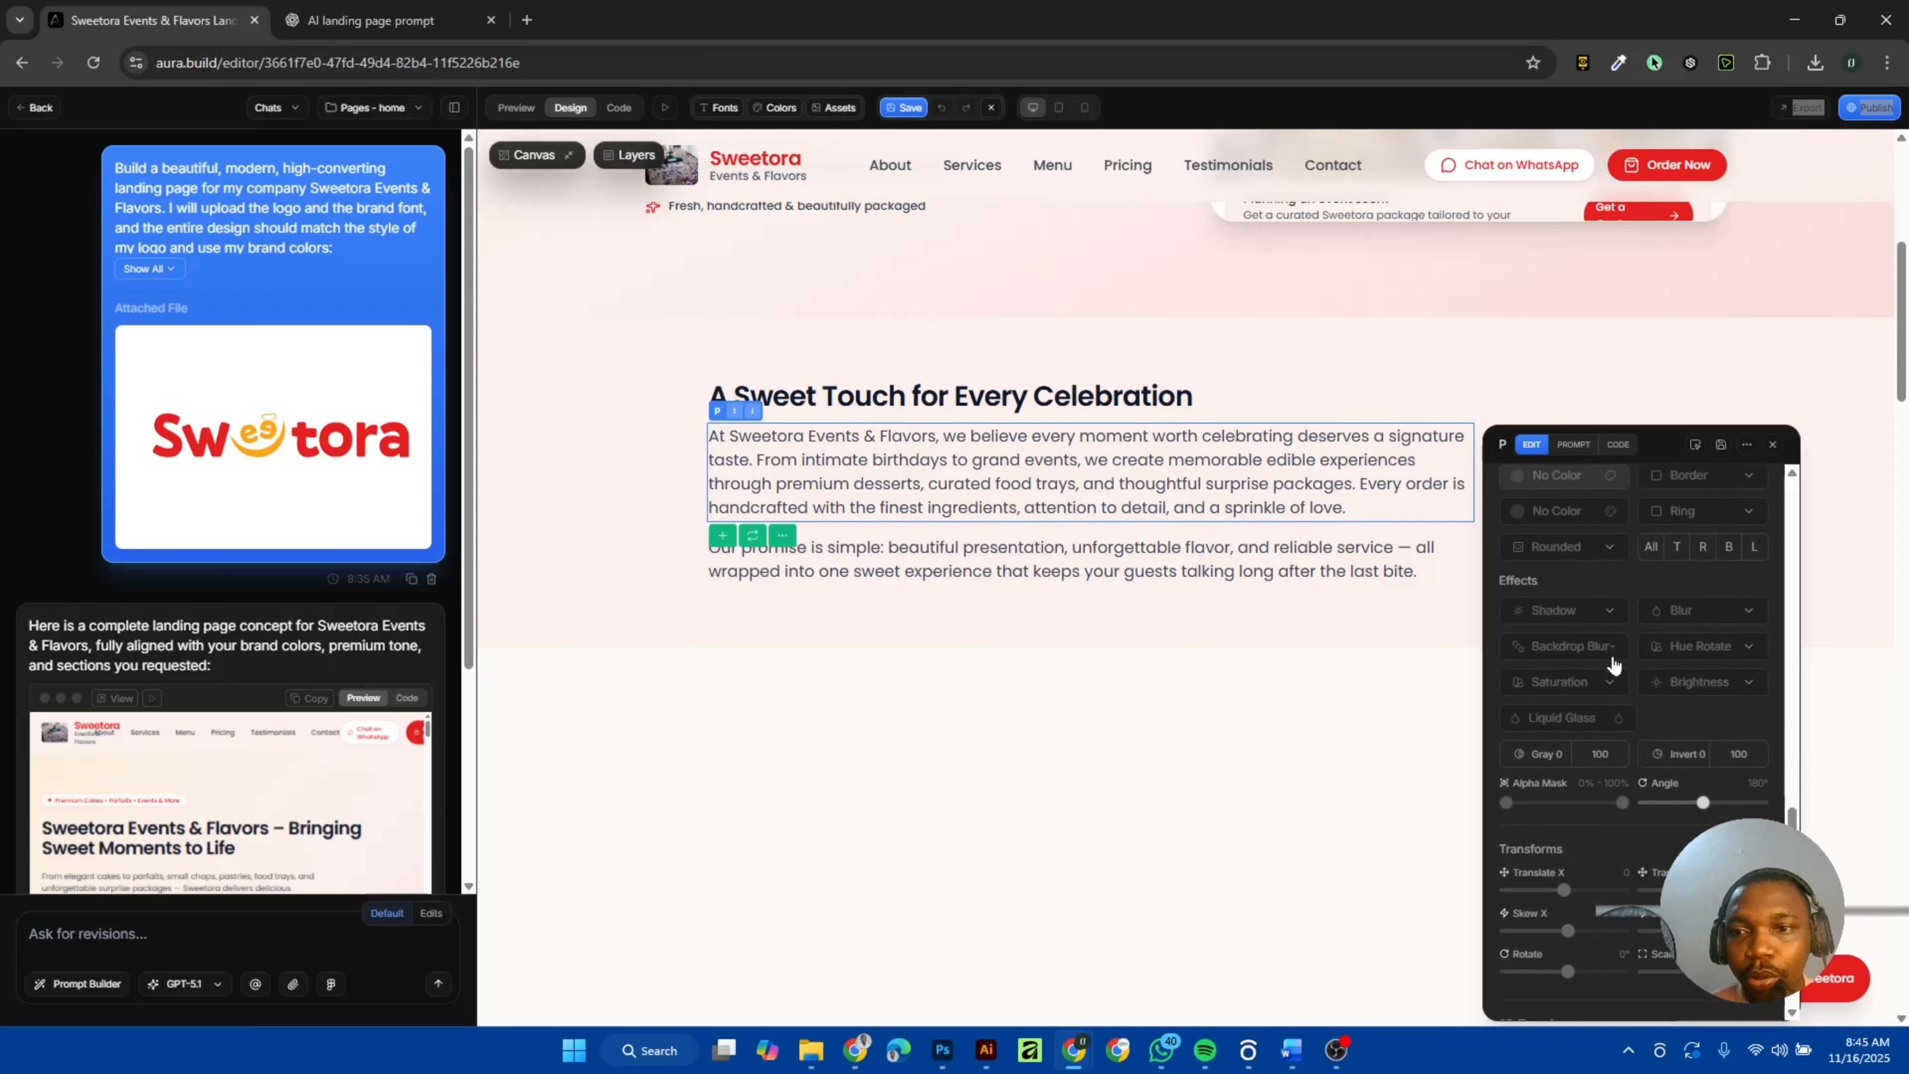
Select the whole "A Sweet Touch for Every Celebration" section and look through the remaining page sections in Design mode.
click(1050, 646)
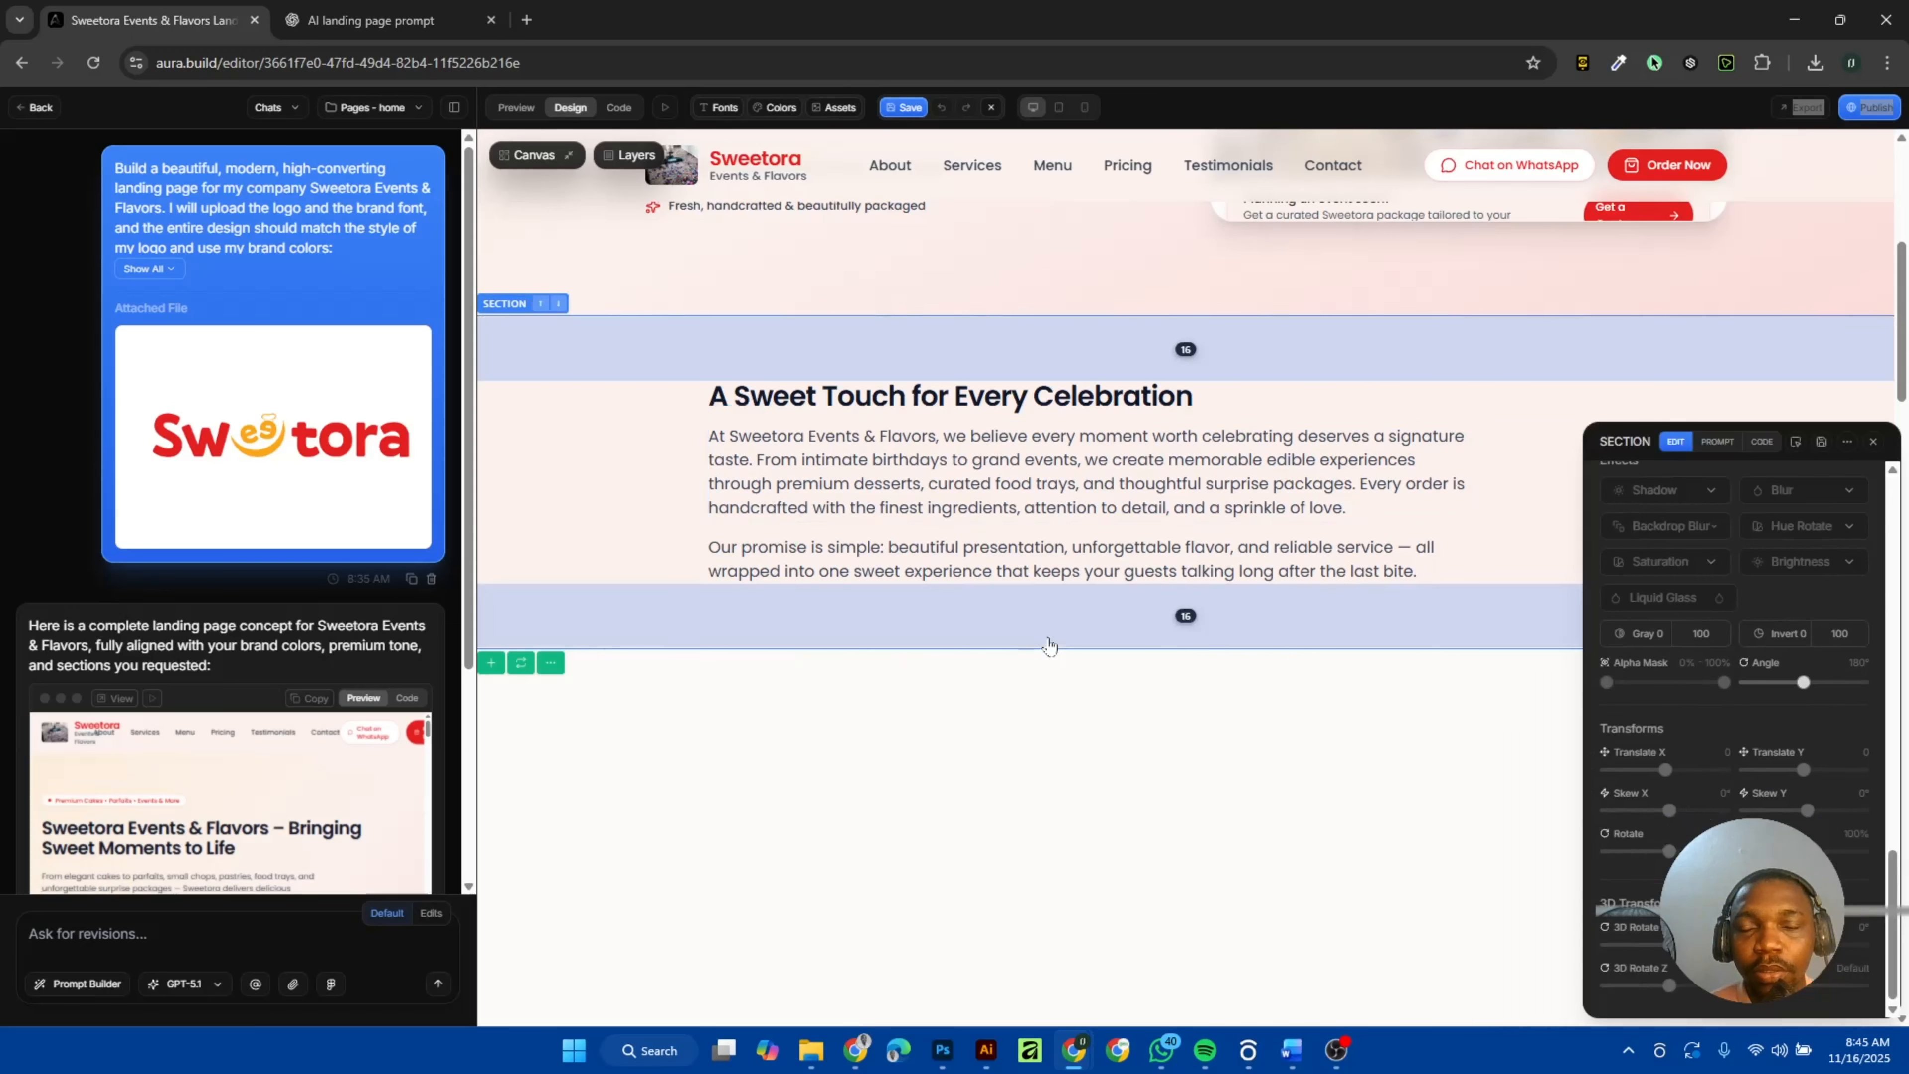
scroll(1049, 645, down, 8)
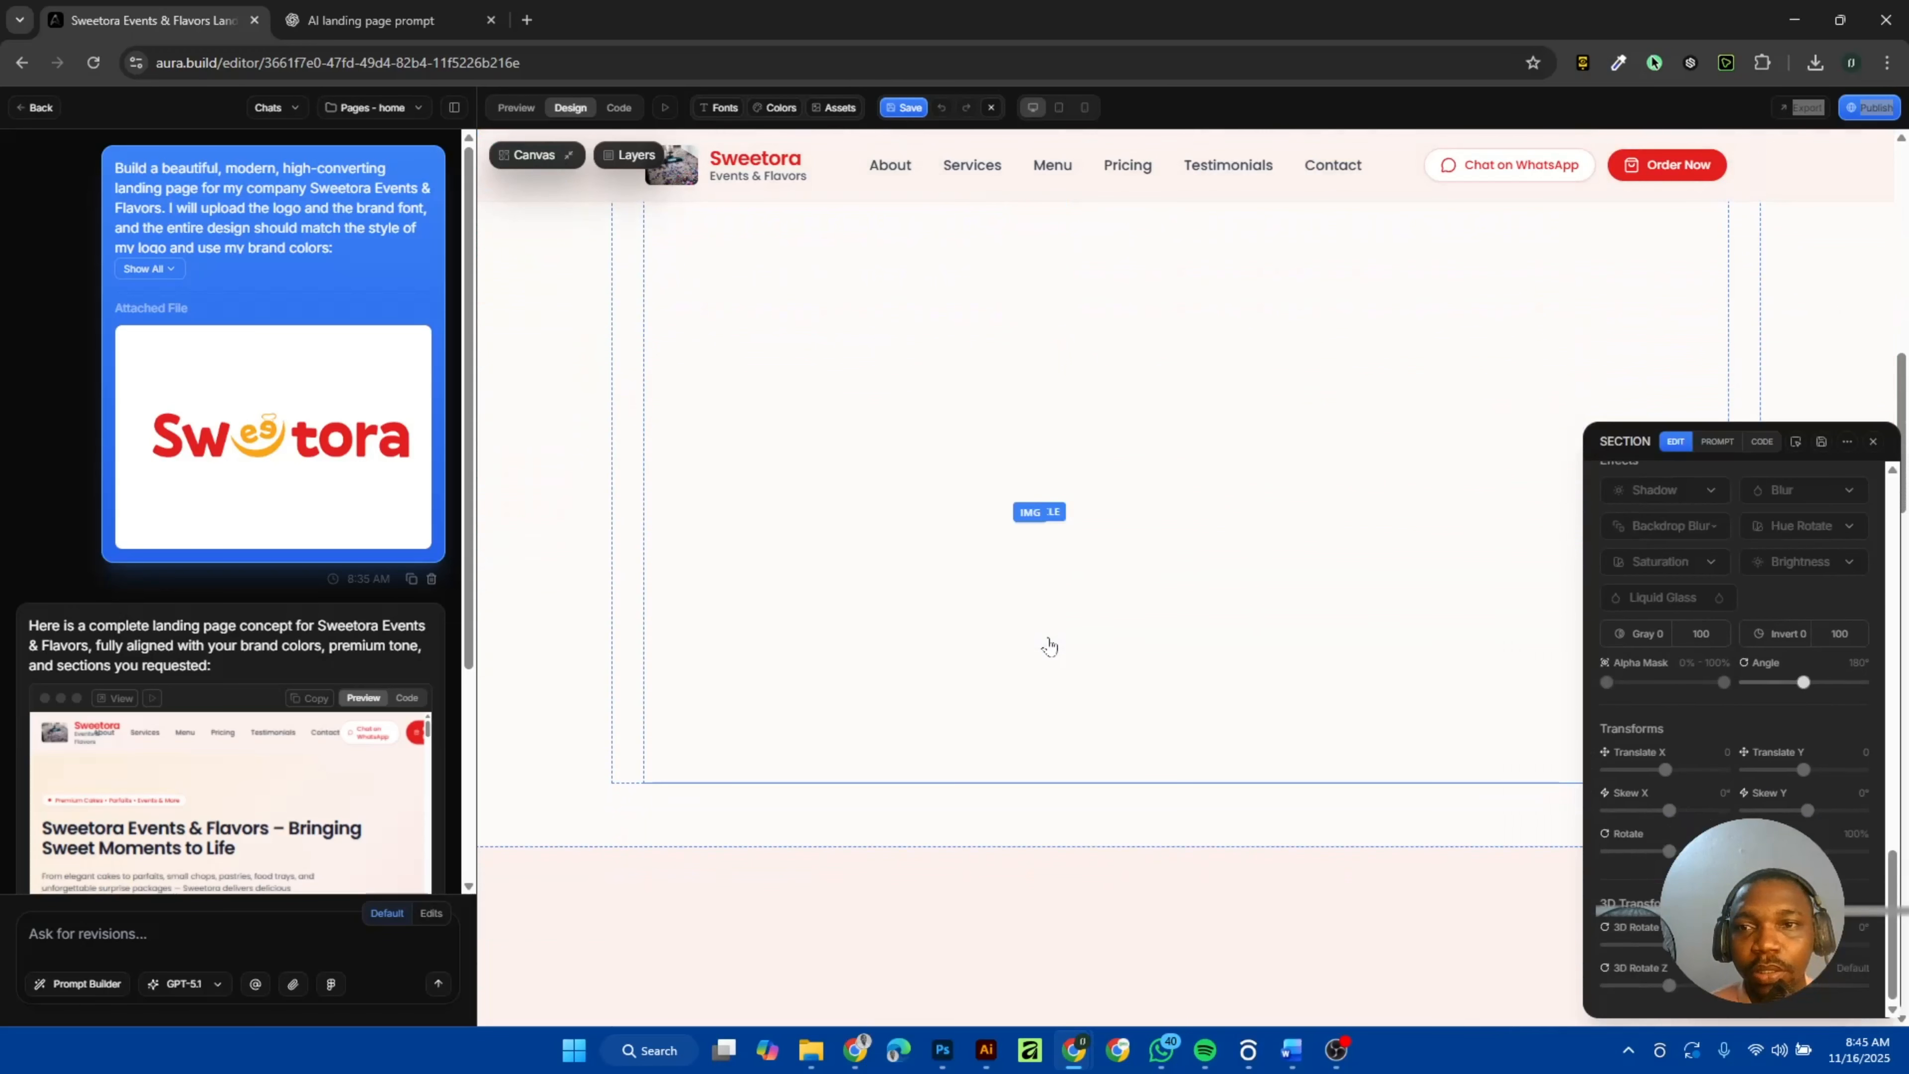
scroll(1049, 645, down, 10)
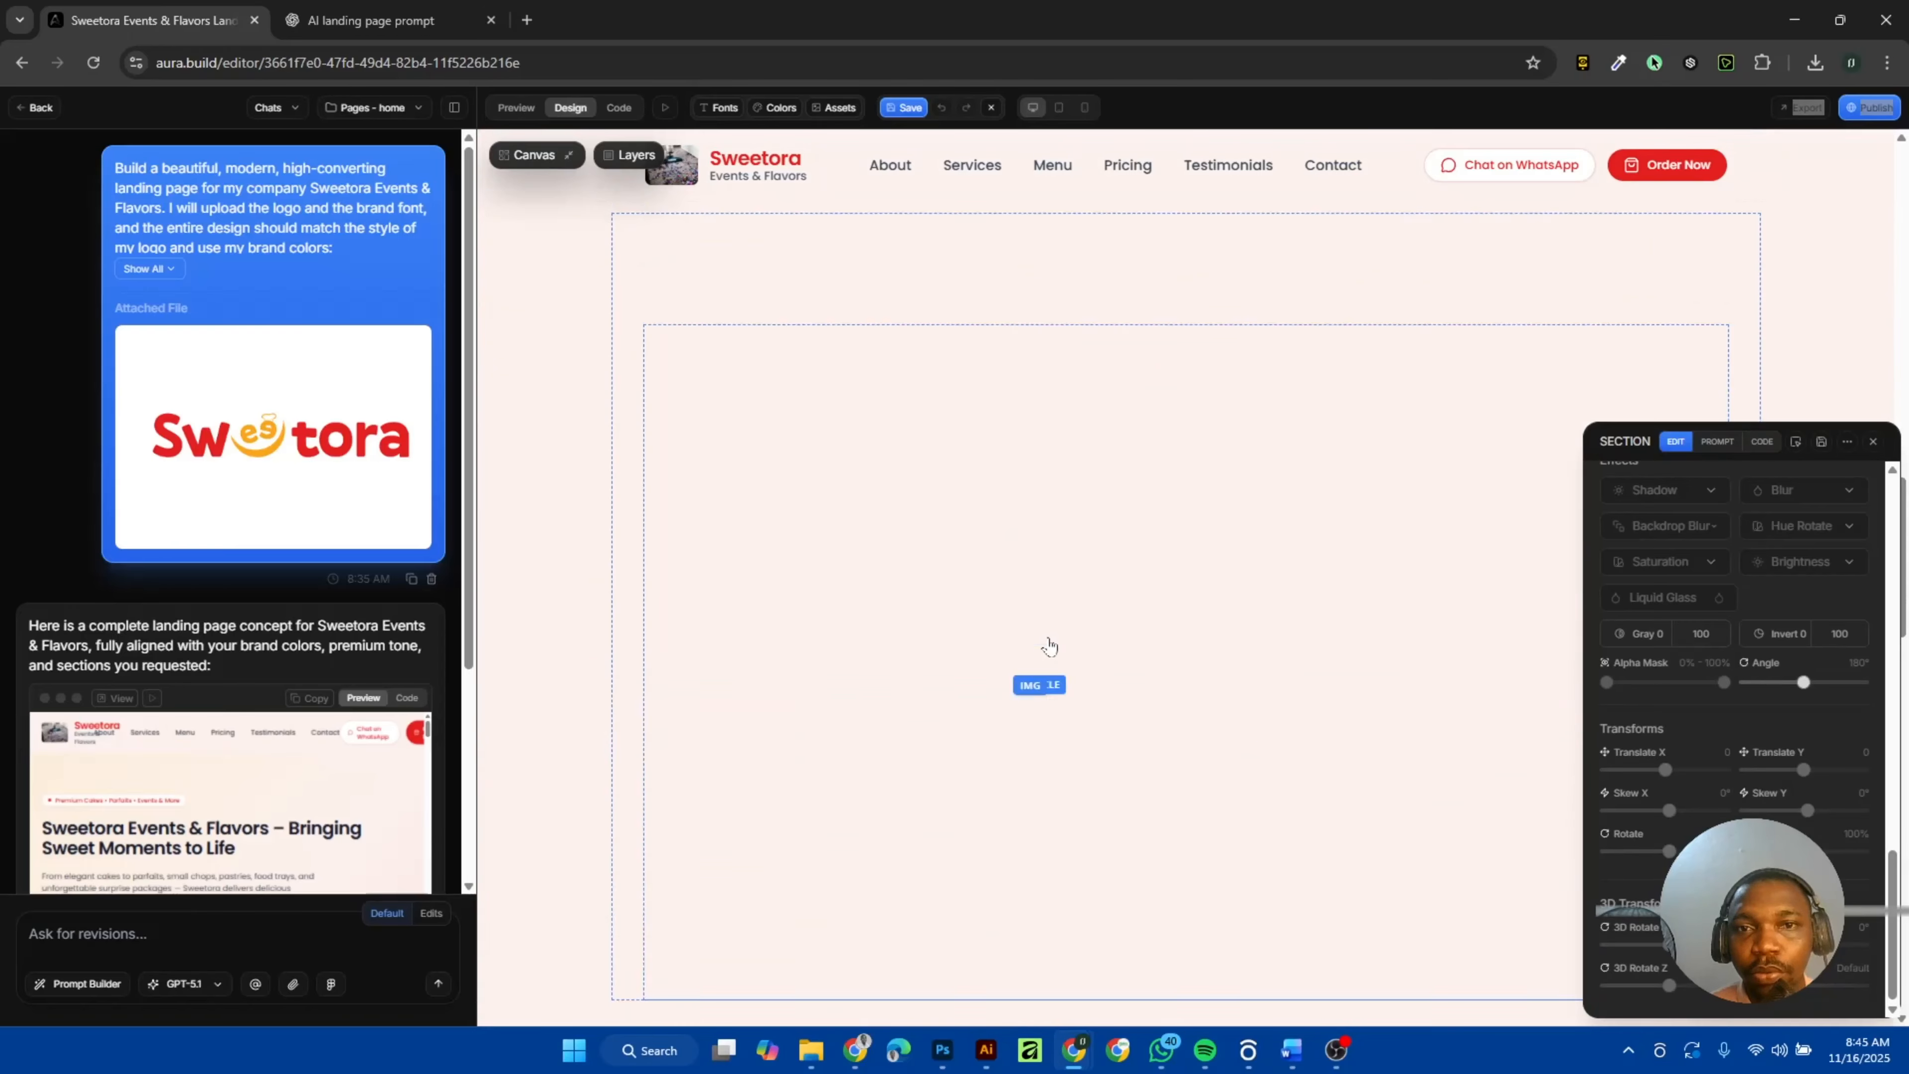
scroll(1049, 645, down, 8)
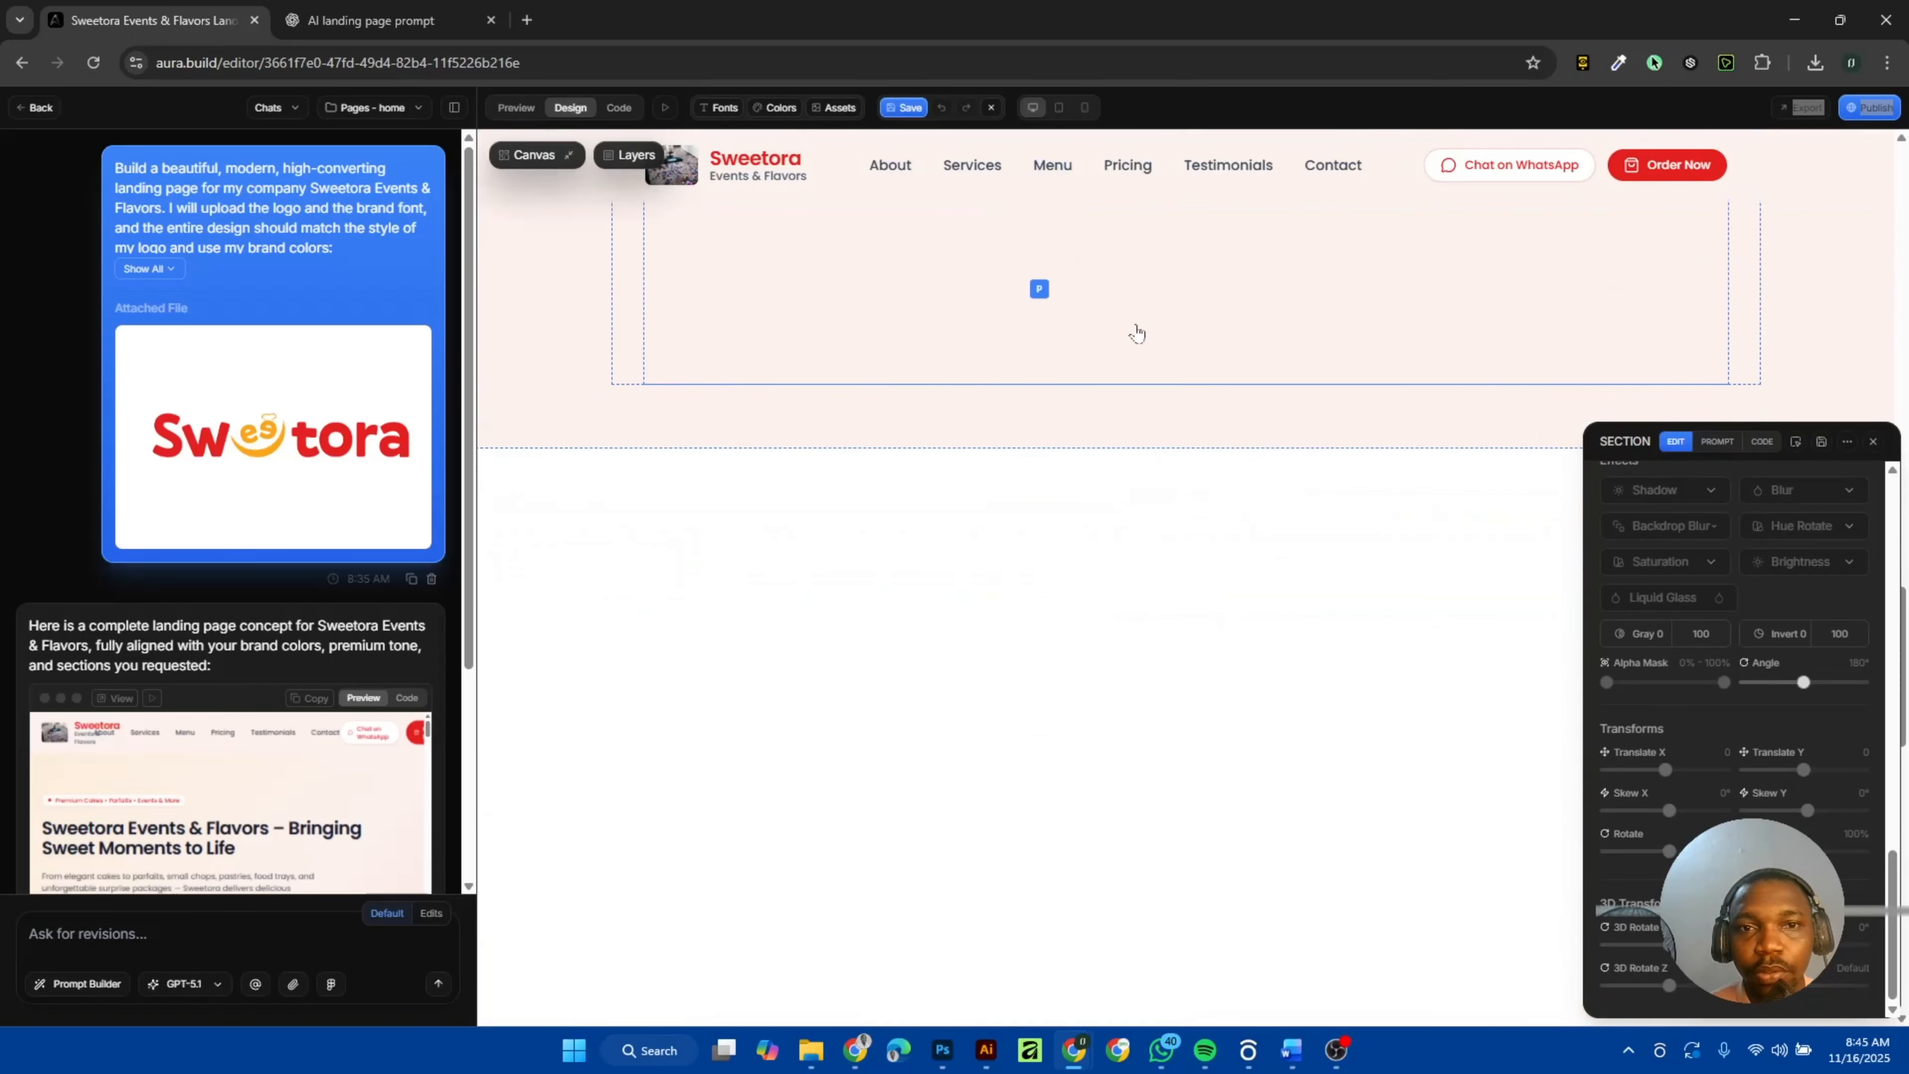
scroll(1136, 333, down, 6)
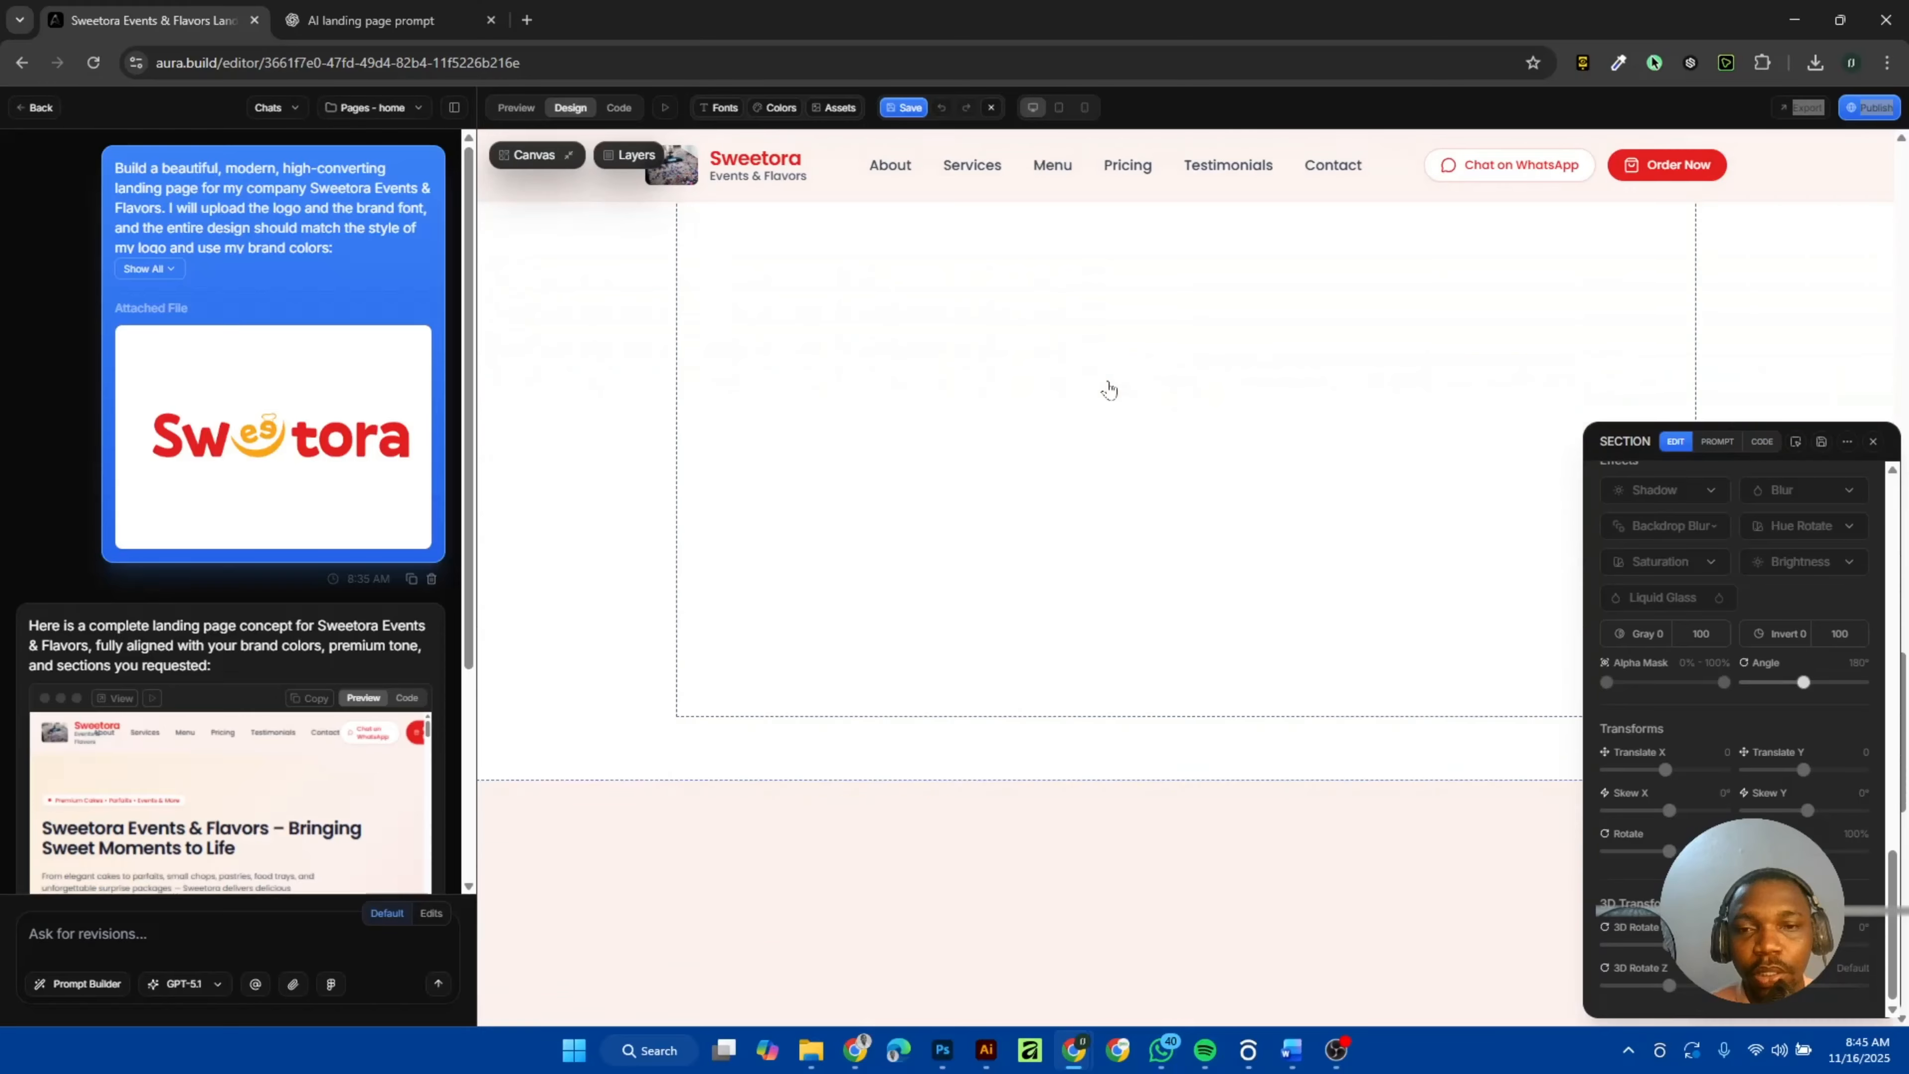
scroll(1160, 477, down, 8)
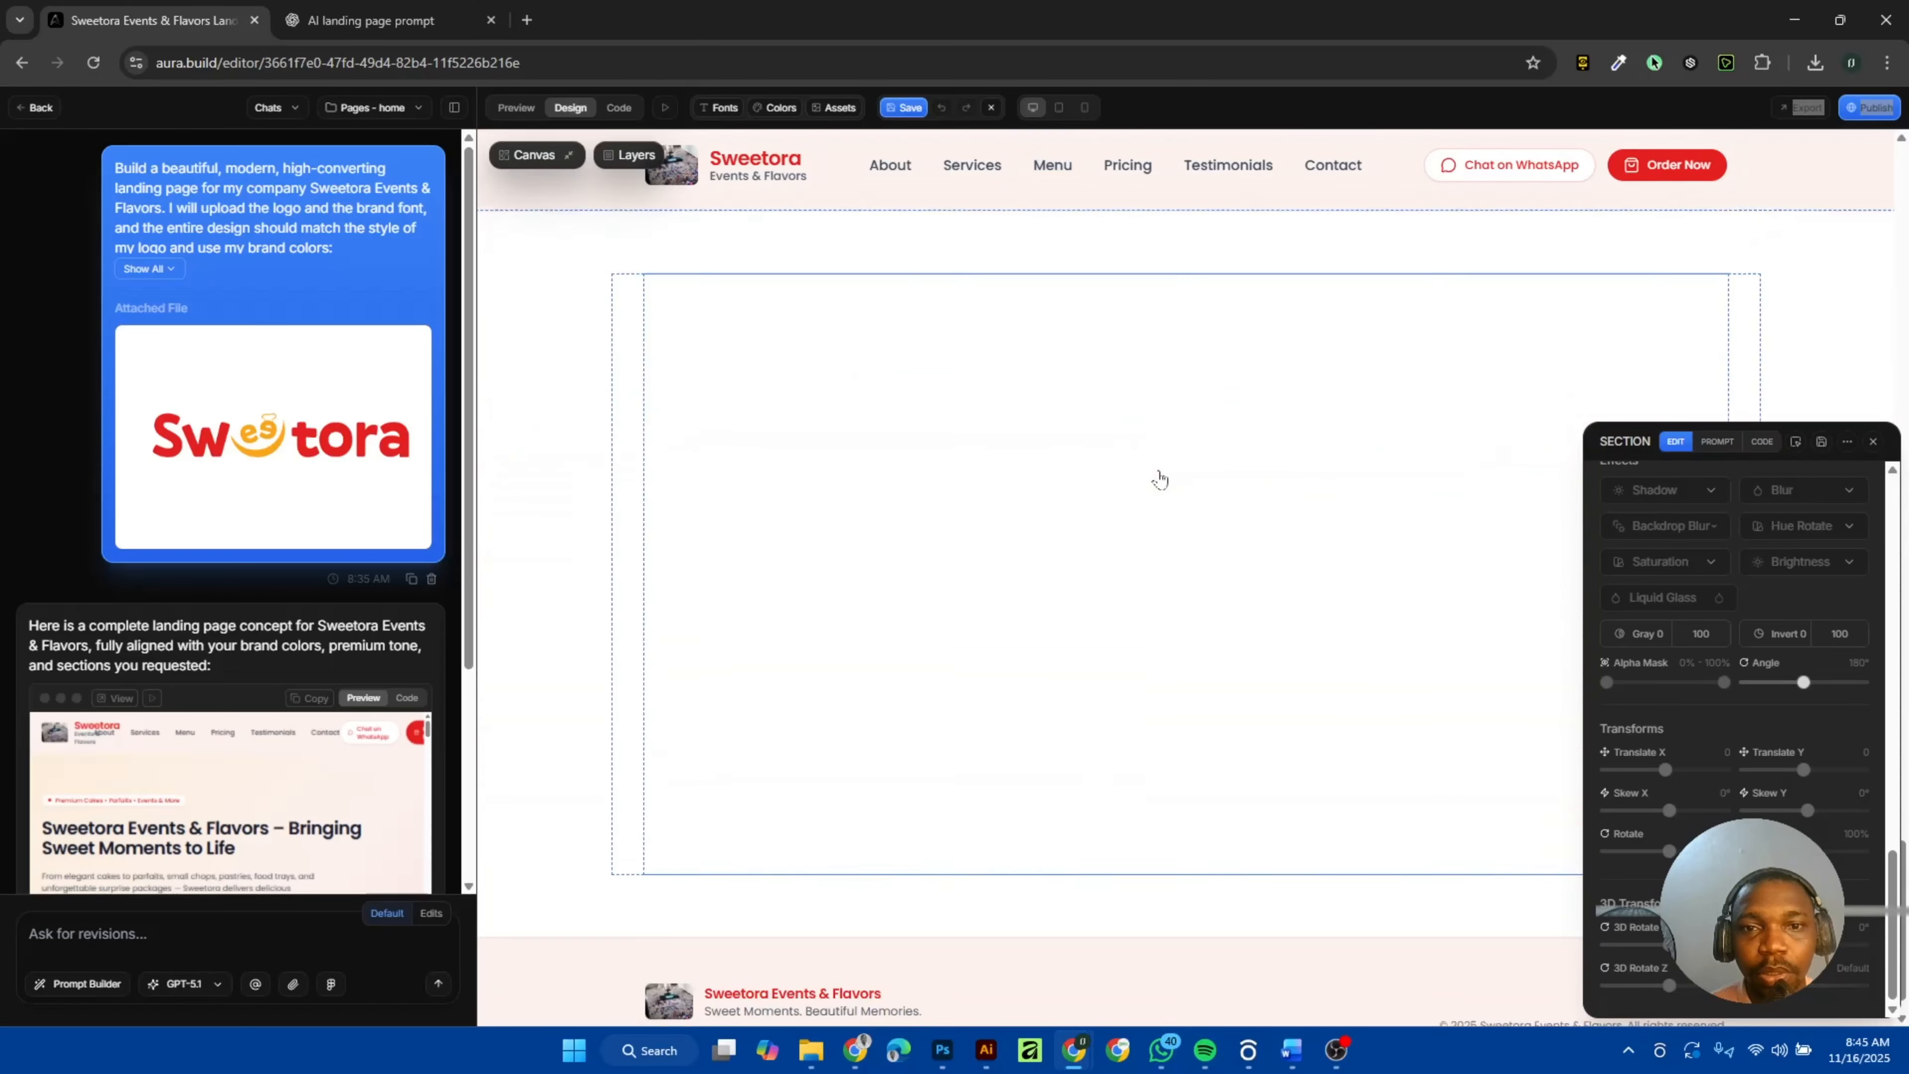
scroll(1160, 477, up, 20)
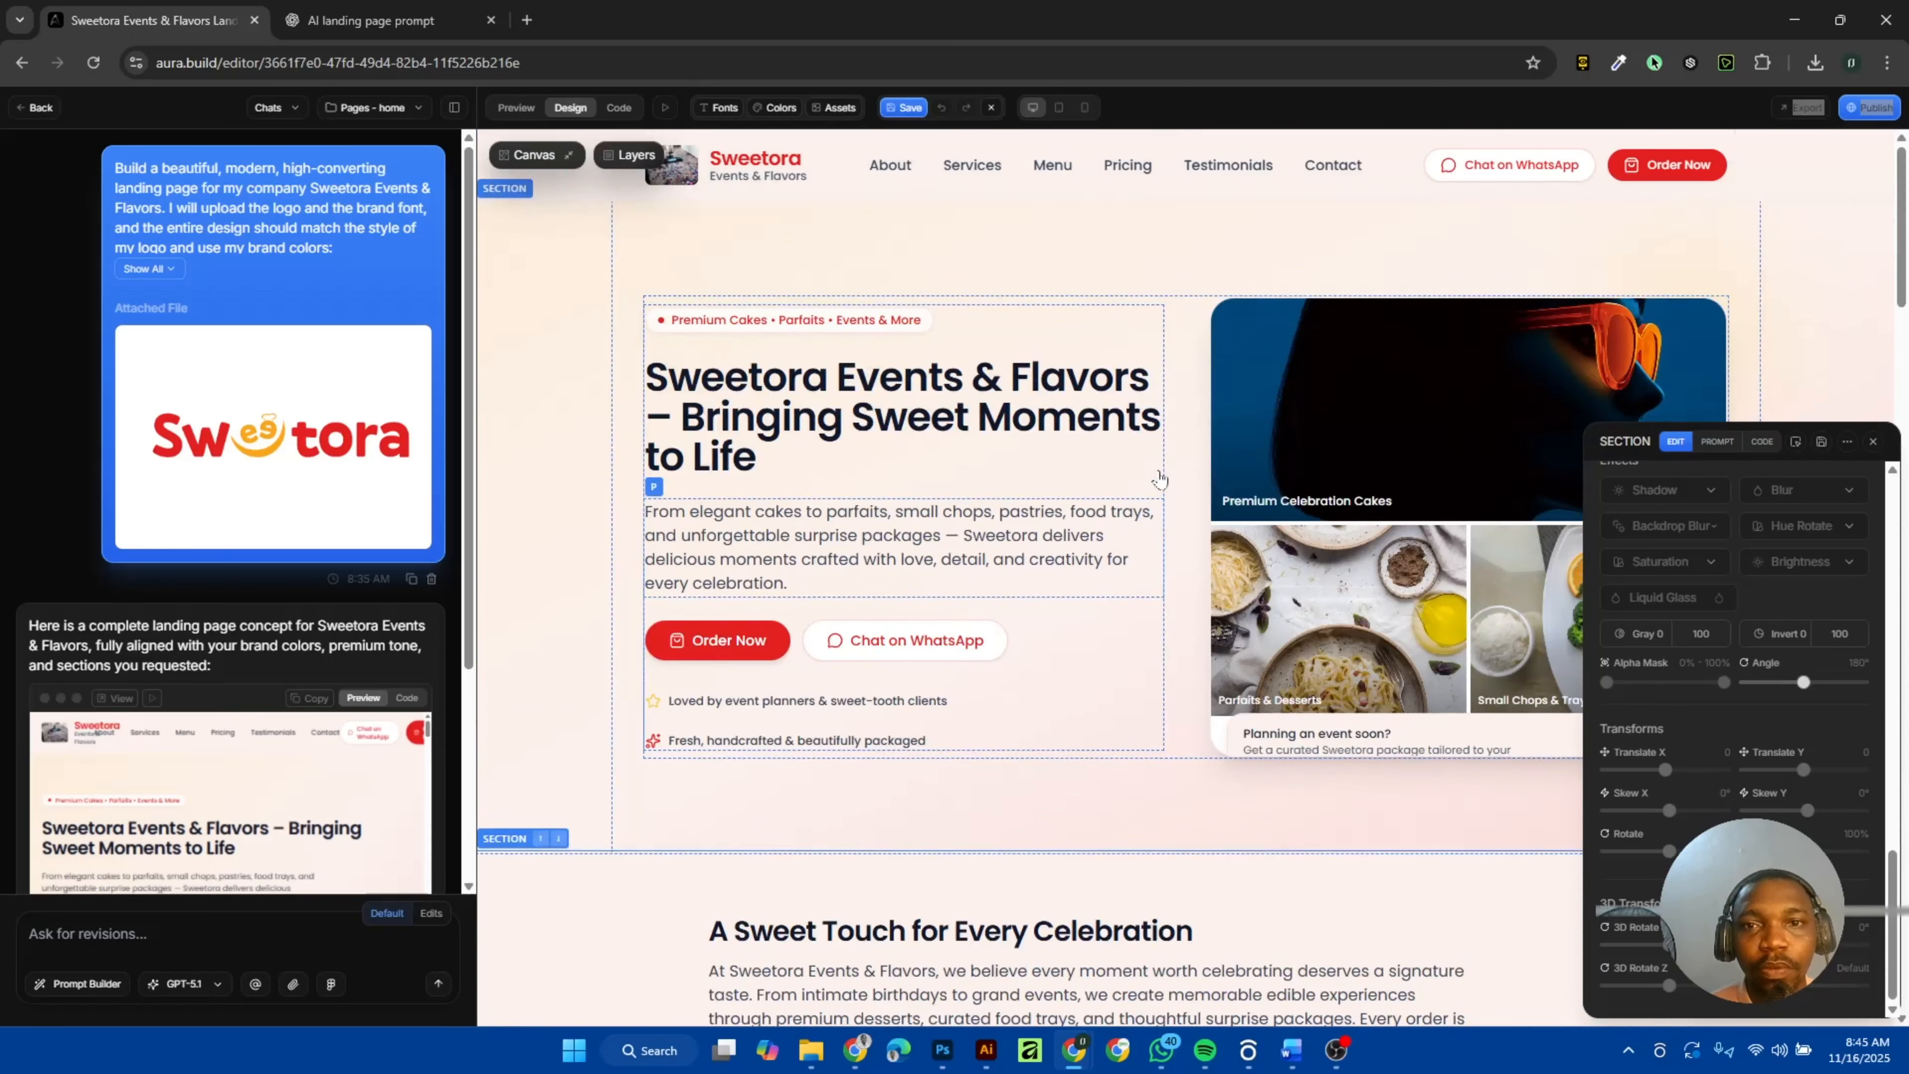
Open the font settings and examine the imported fonts, font pairings, heading and body text options, and detected font styles.
click(723, 108)
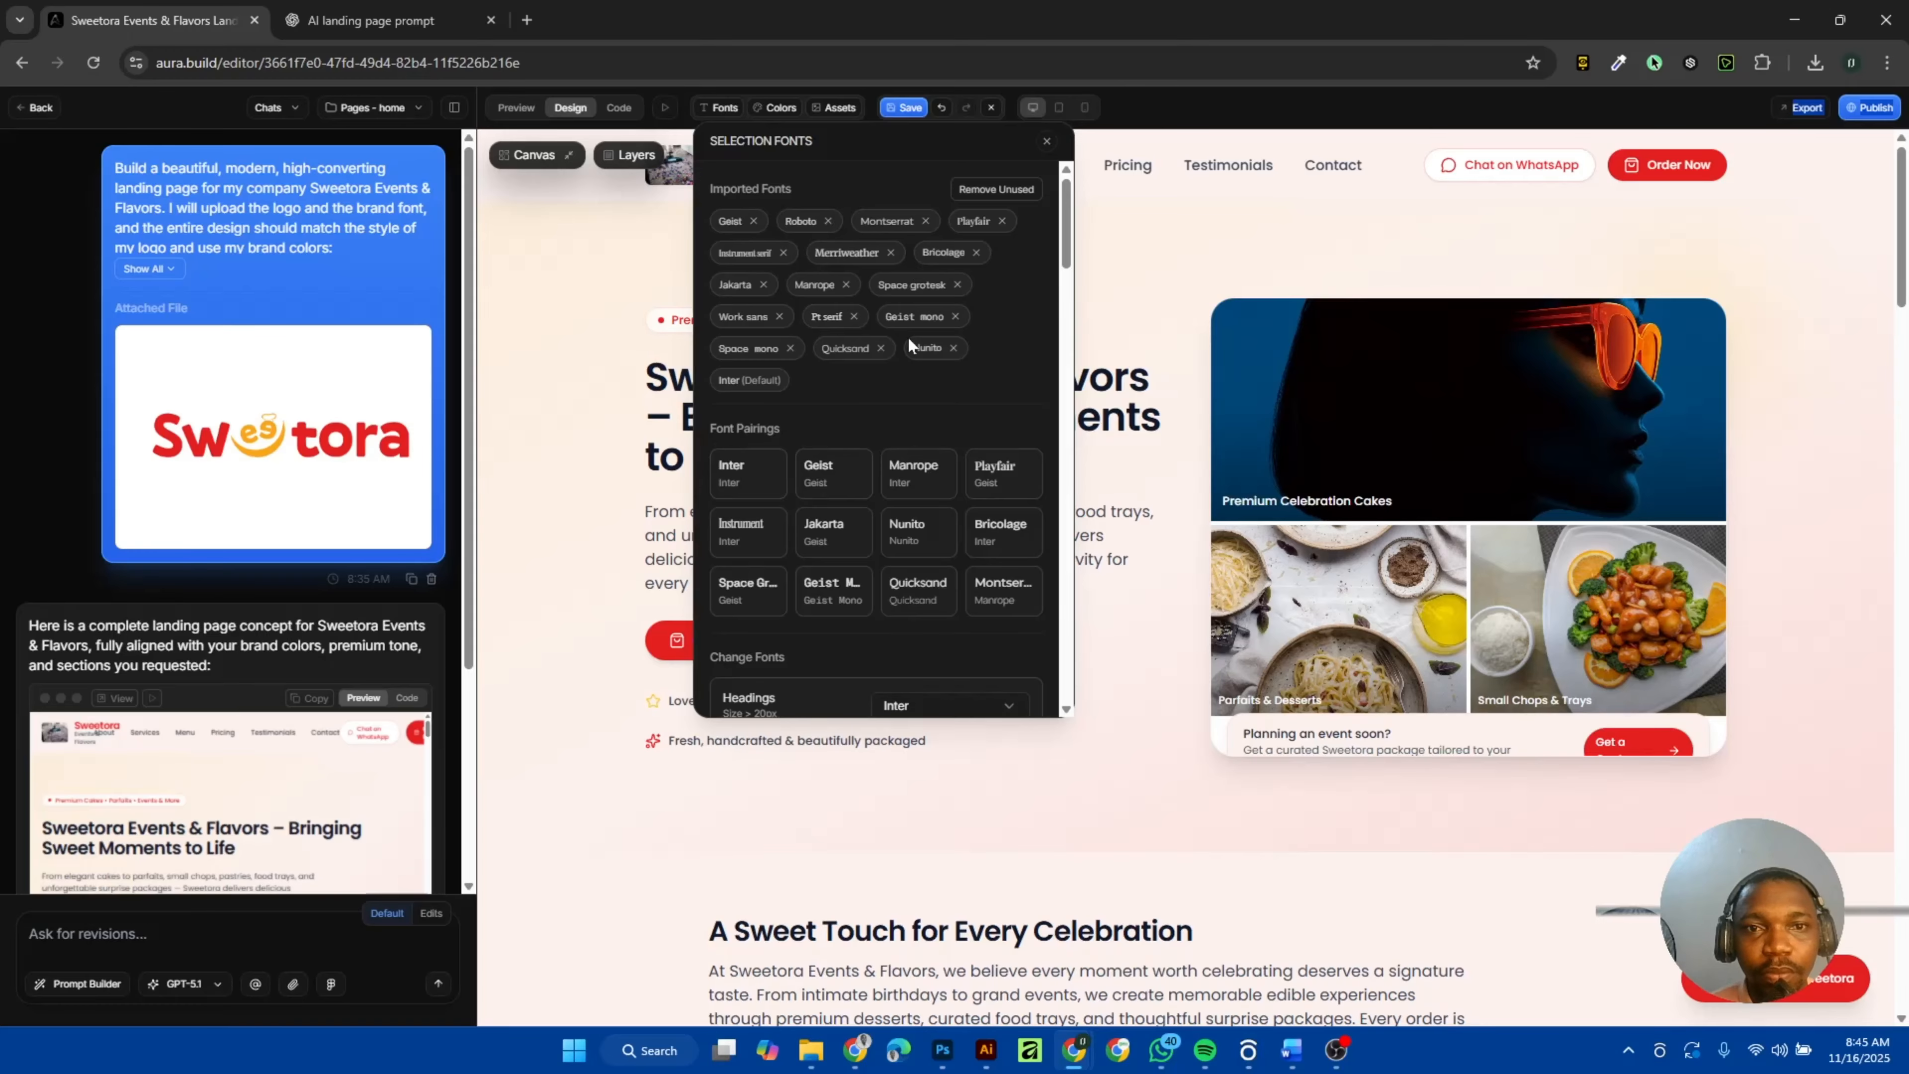
scroll(806, 505, down, 5)
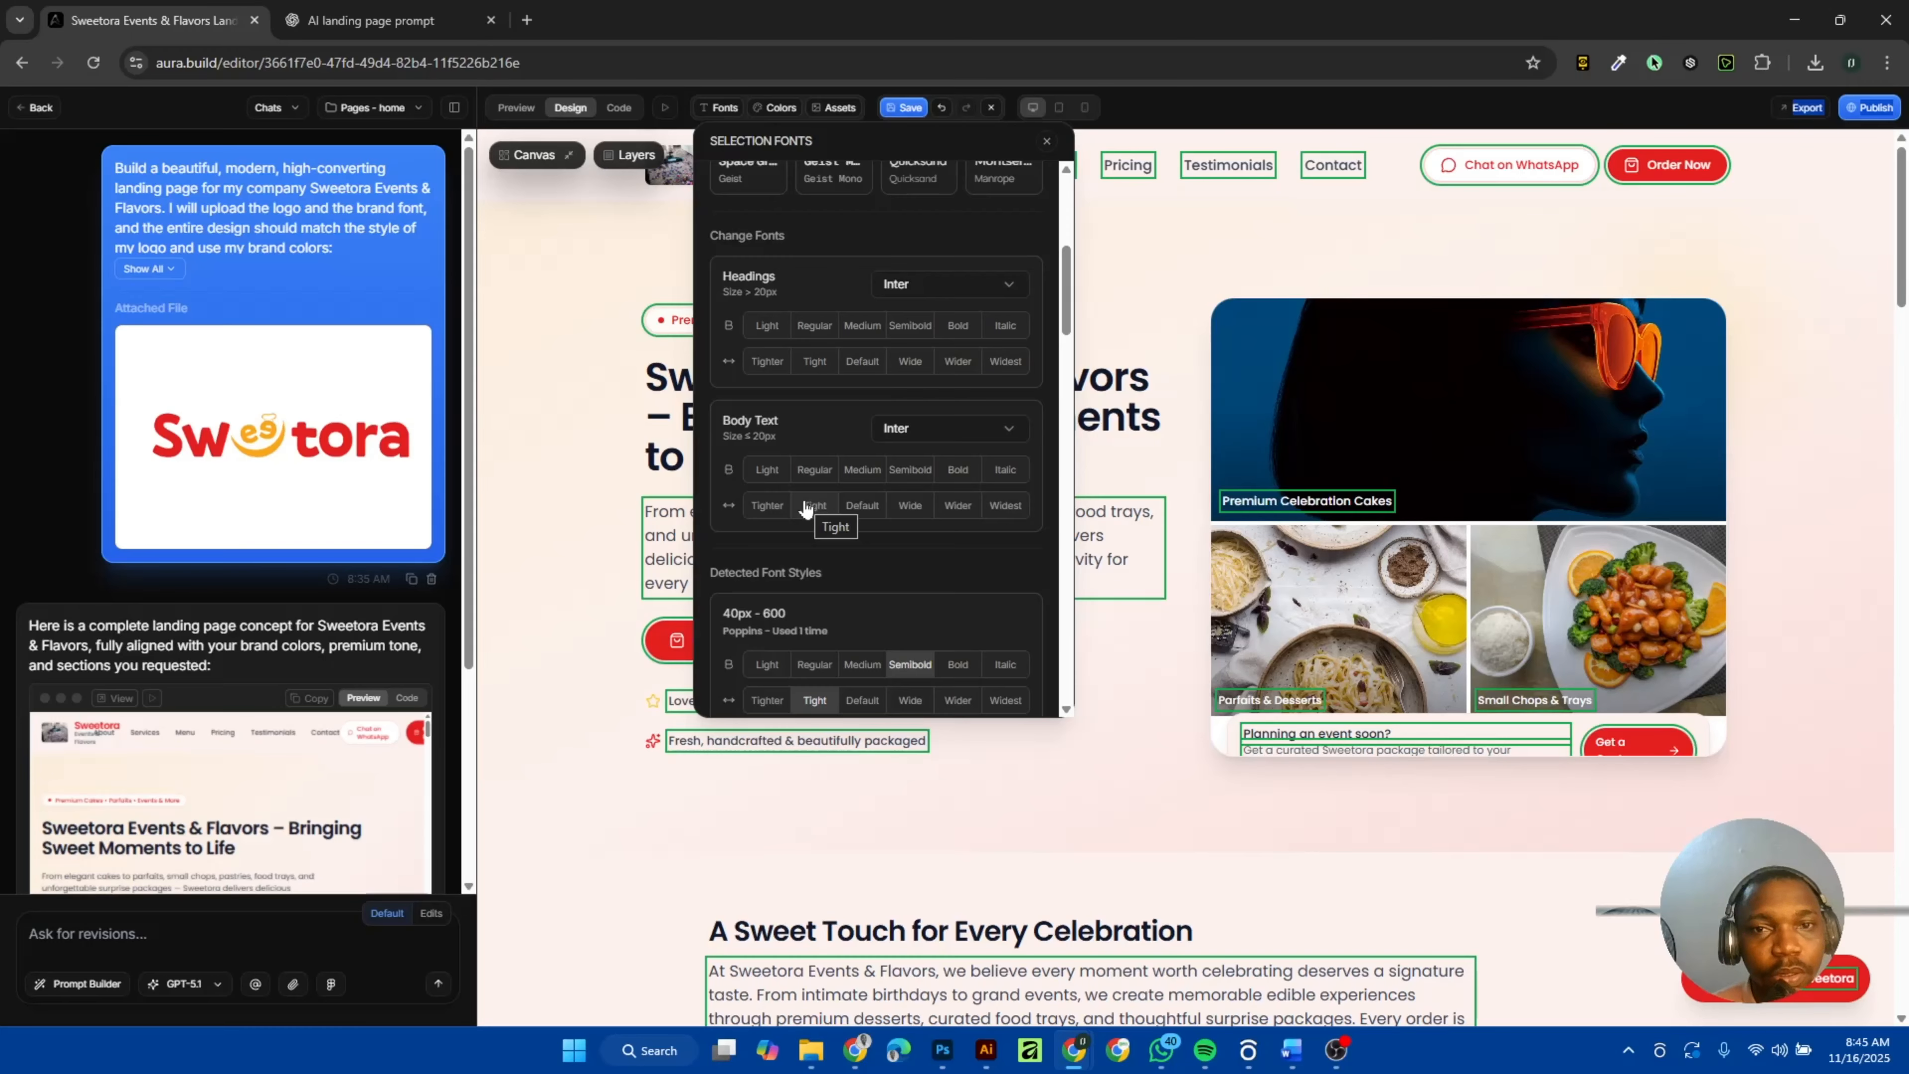
scroll(804, 505, down, 5)
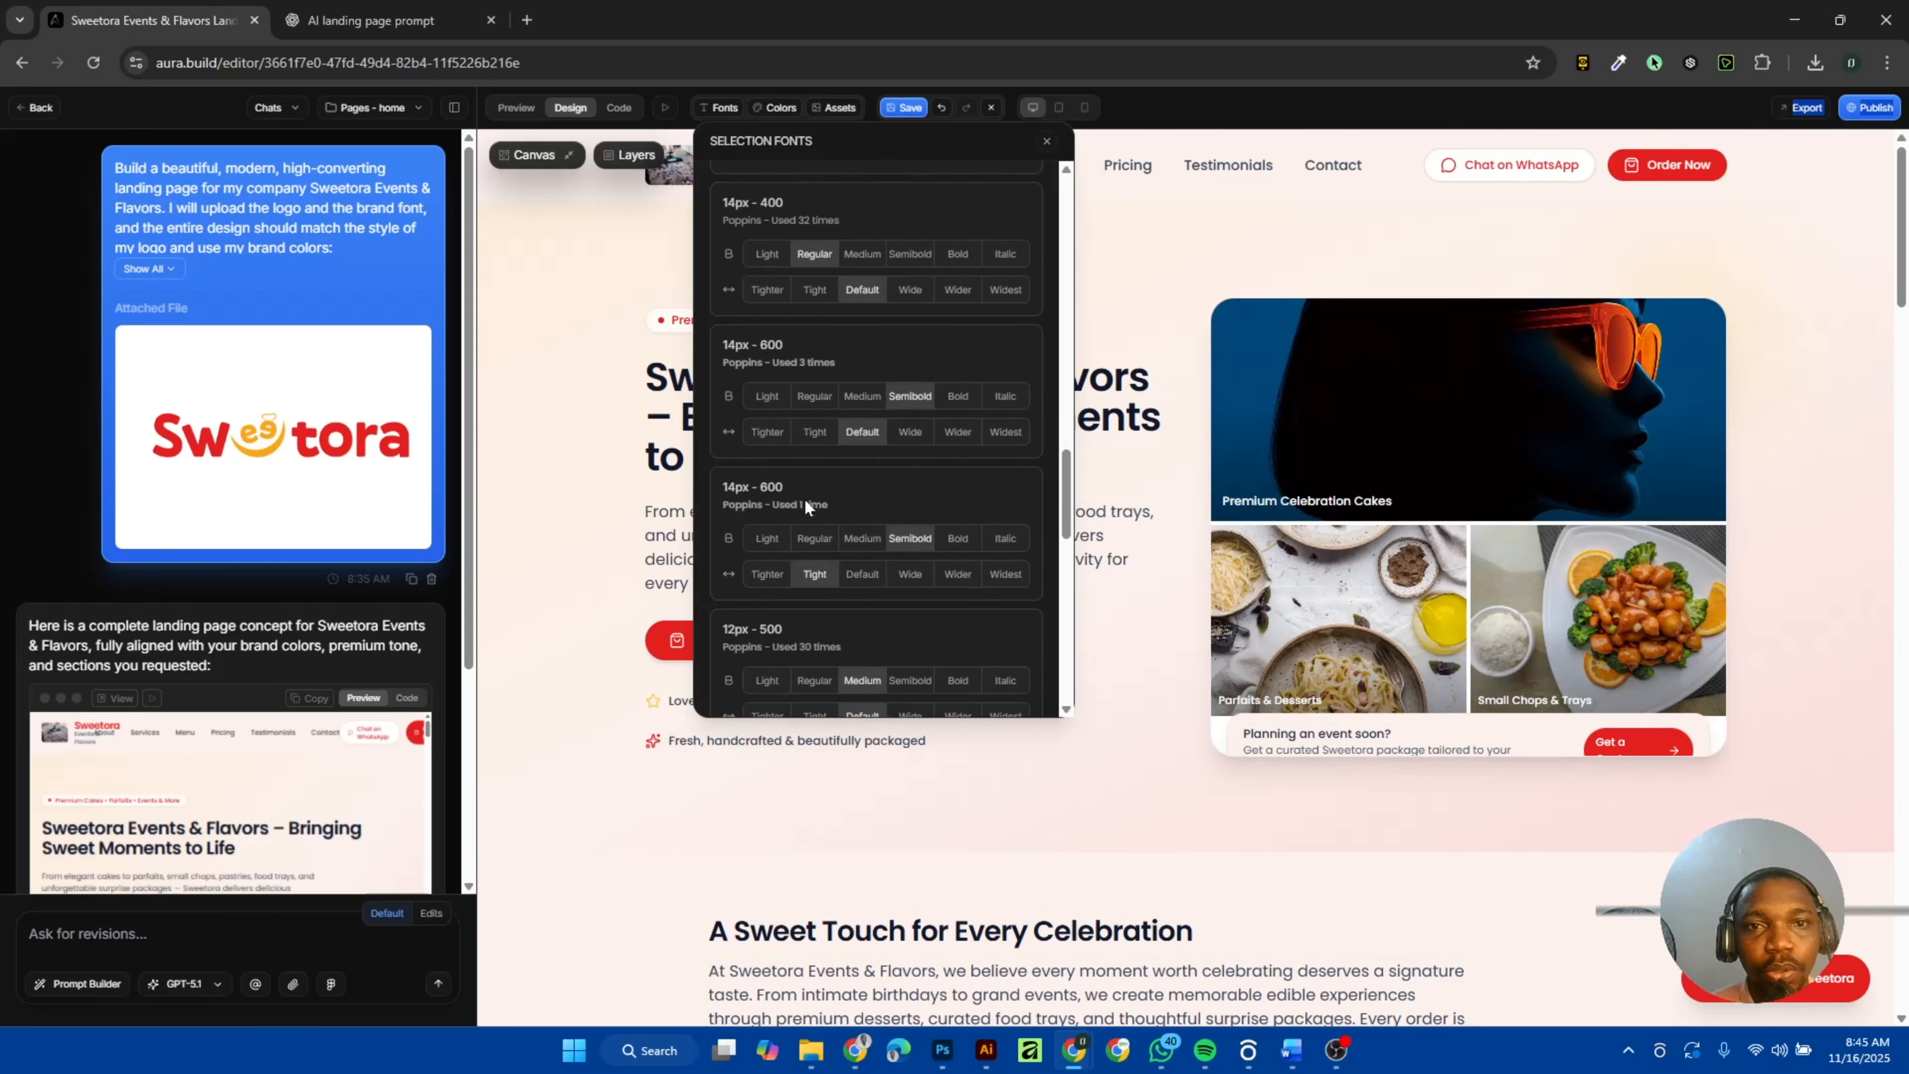
scroll(805, 501, down, 8)
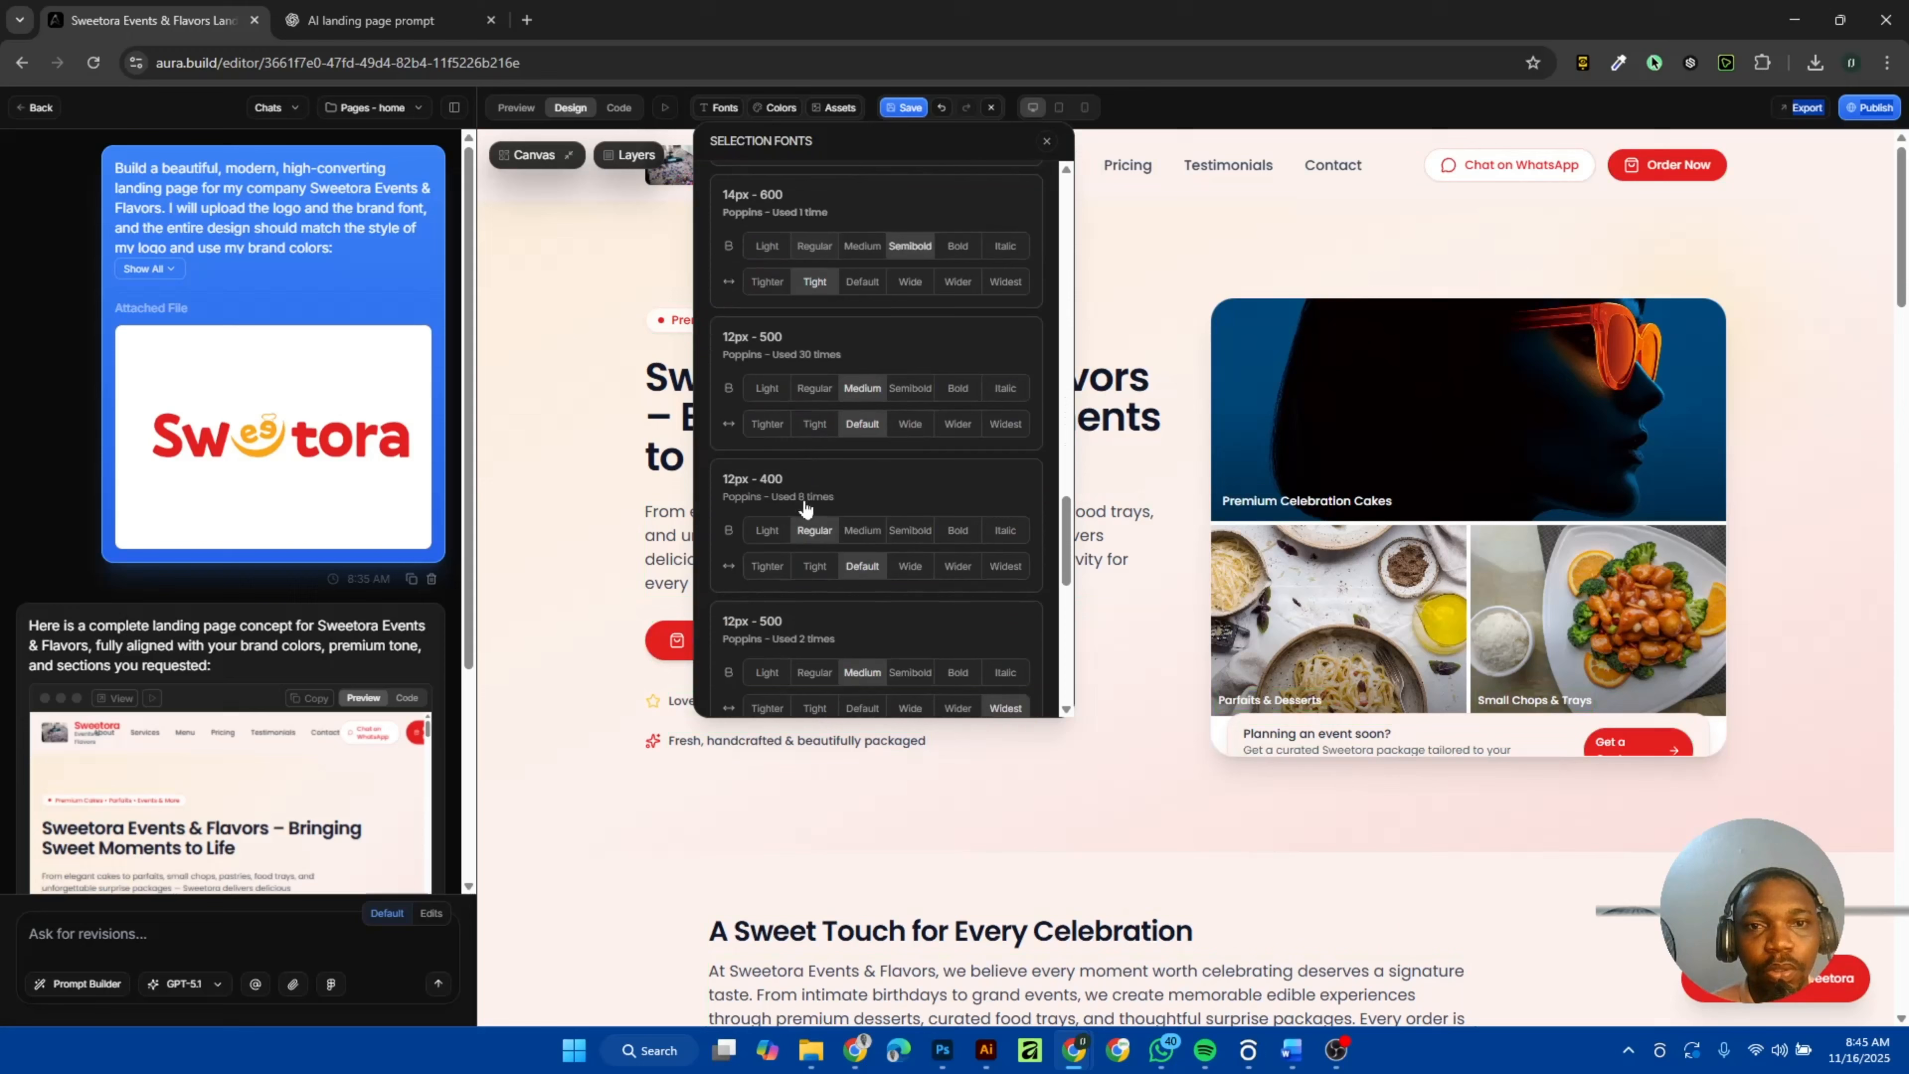
Try the Stone, Orange and Green theme color presets, apply Gray, and preview Dark color mode before returning to Light.
click(774, 108)
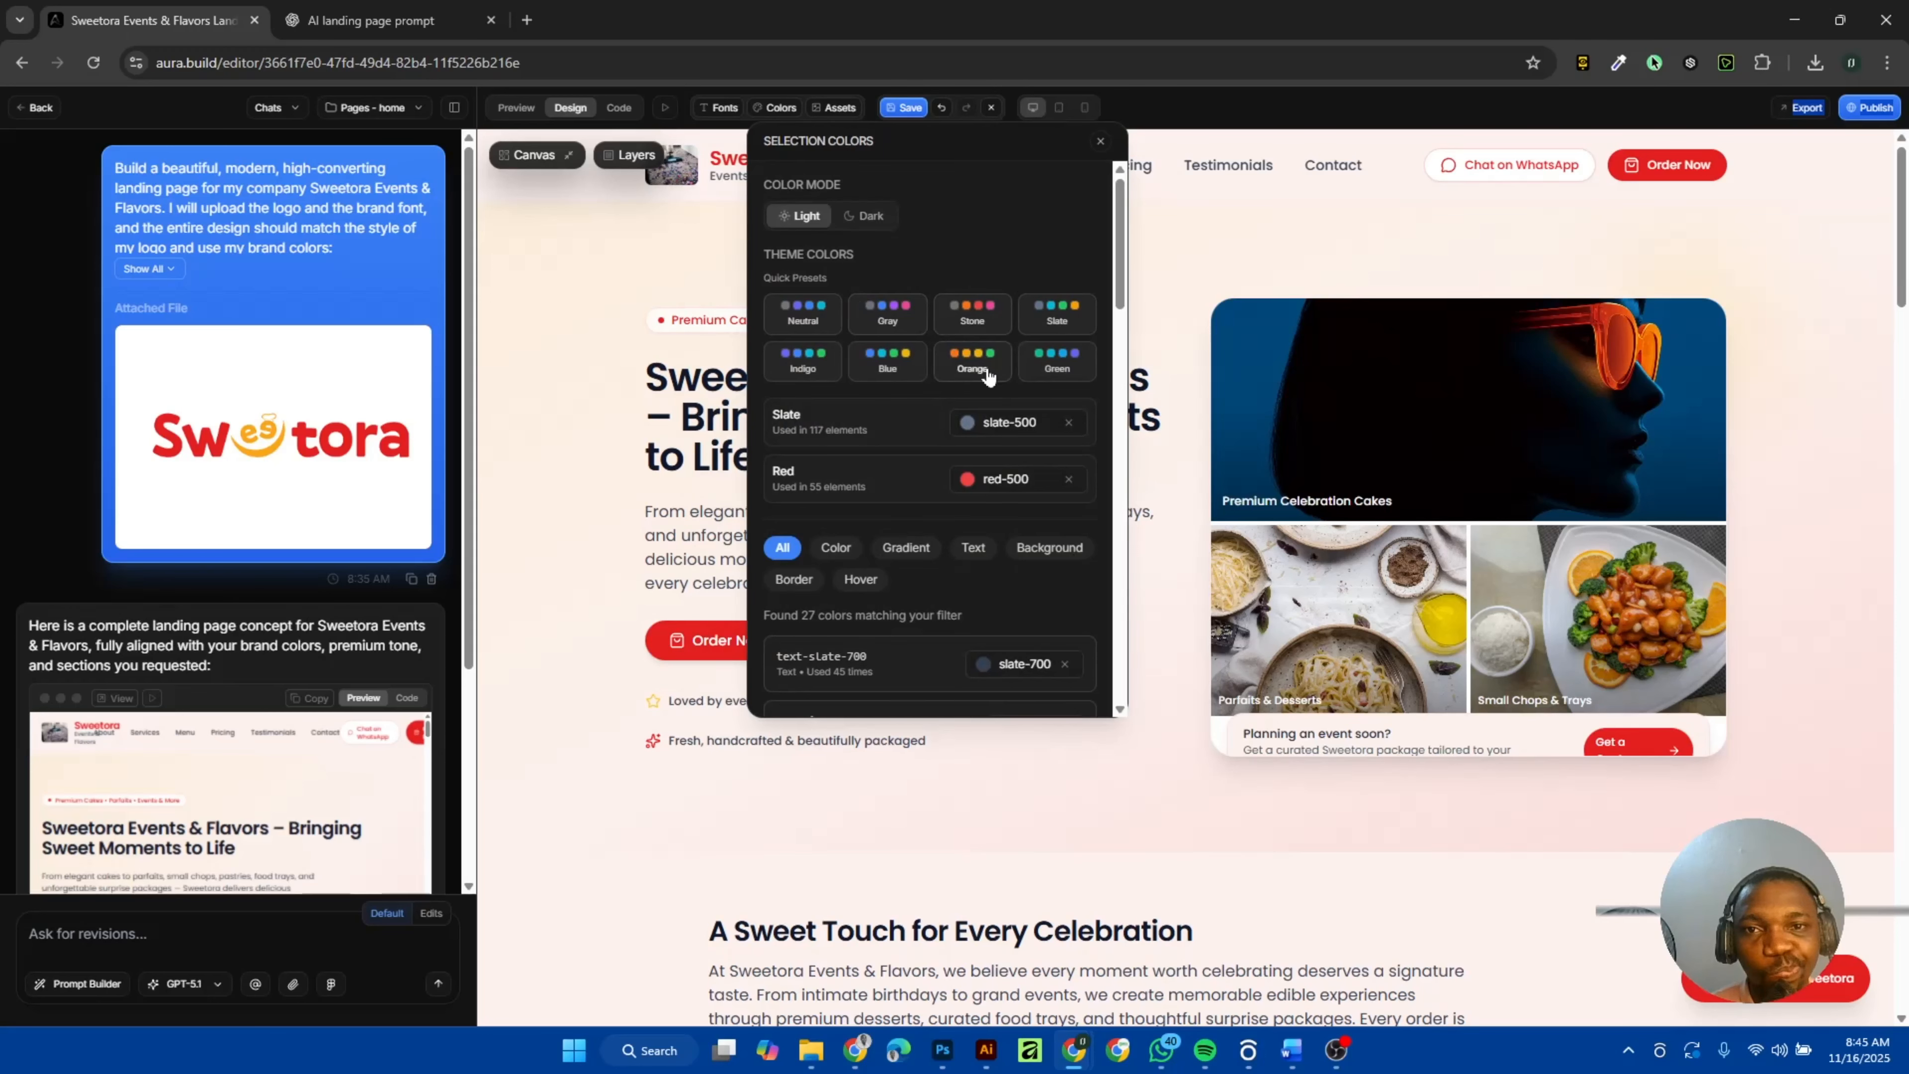
click(959, 323)
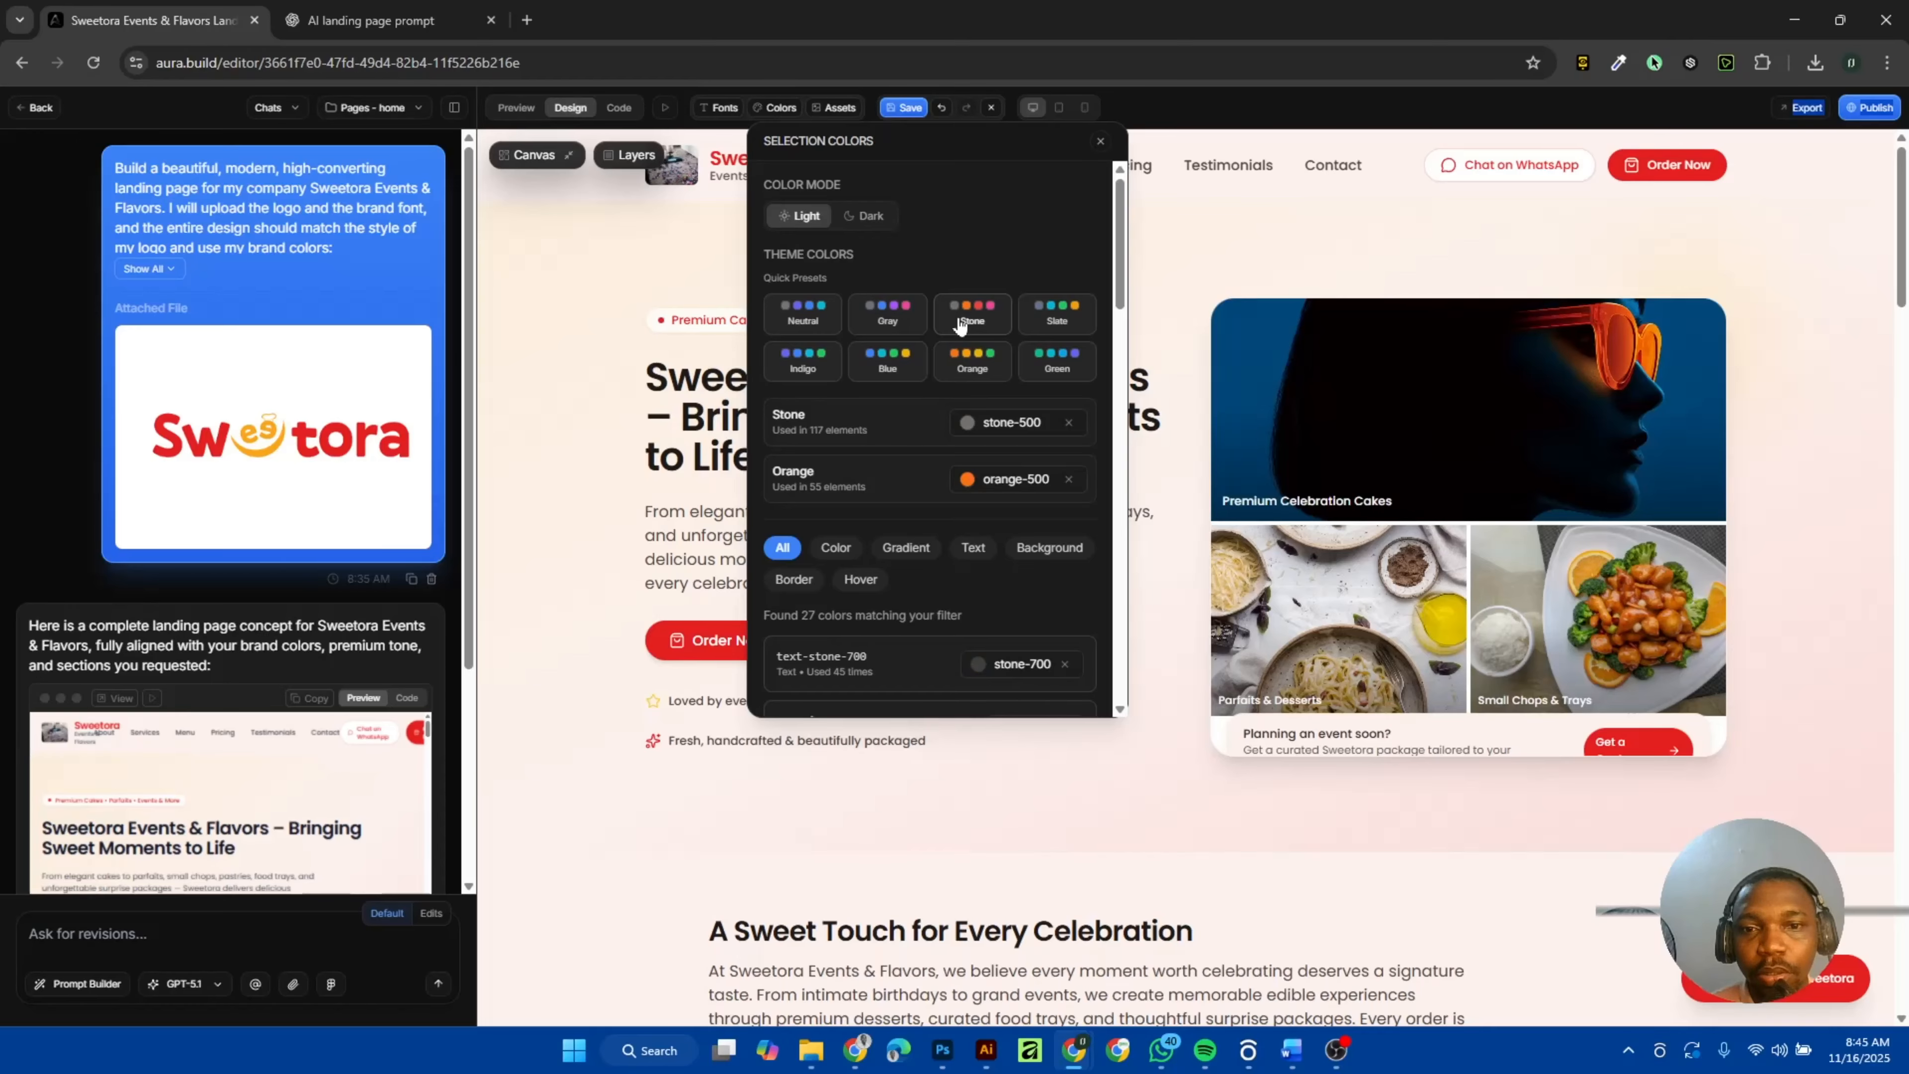
click(973, 361)
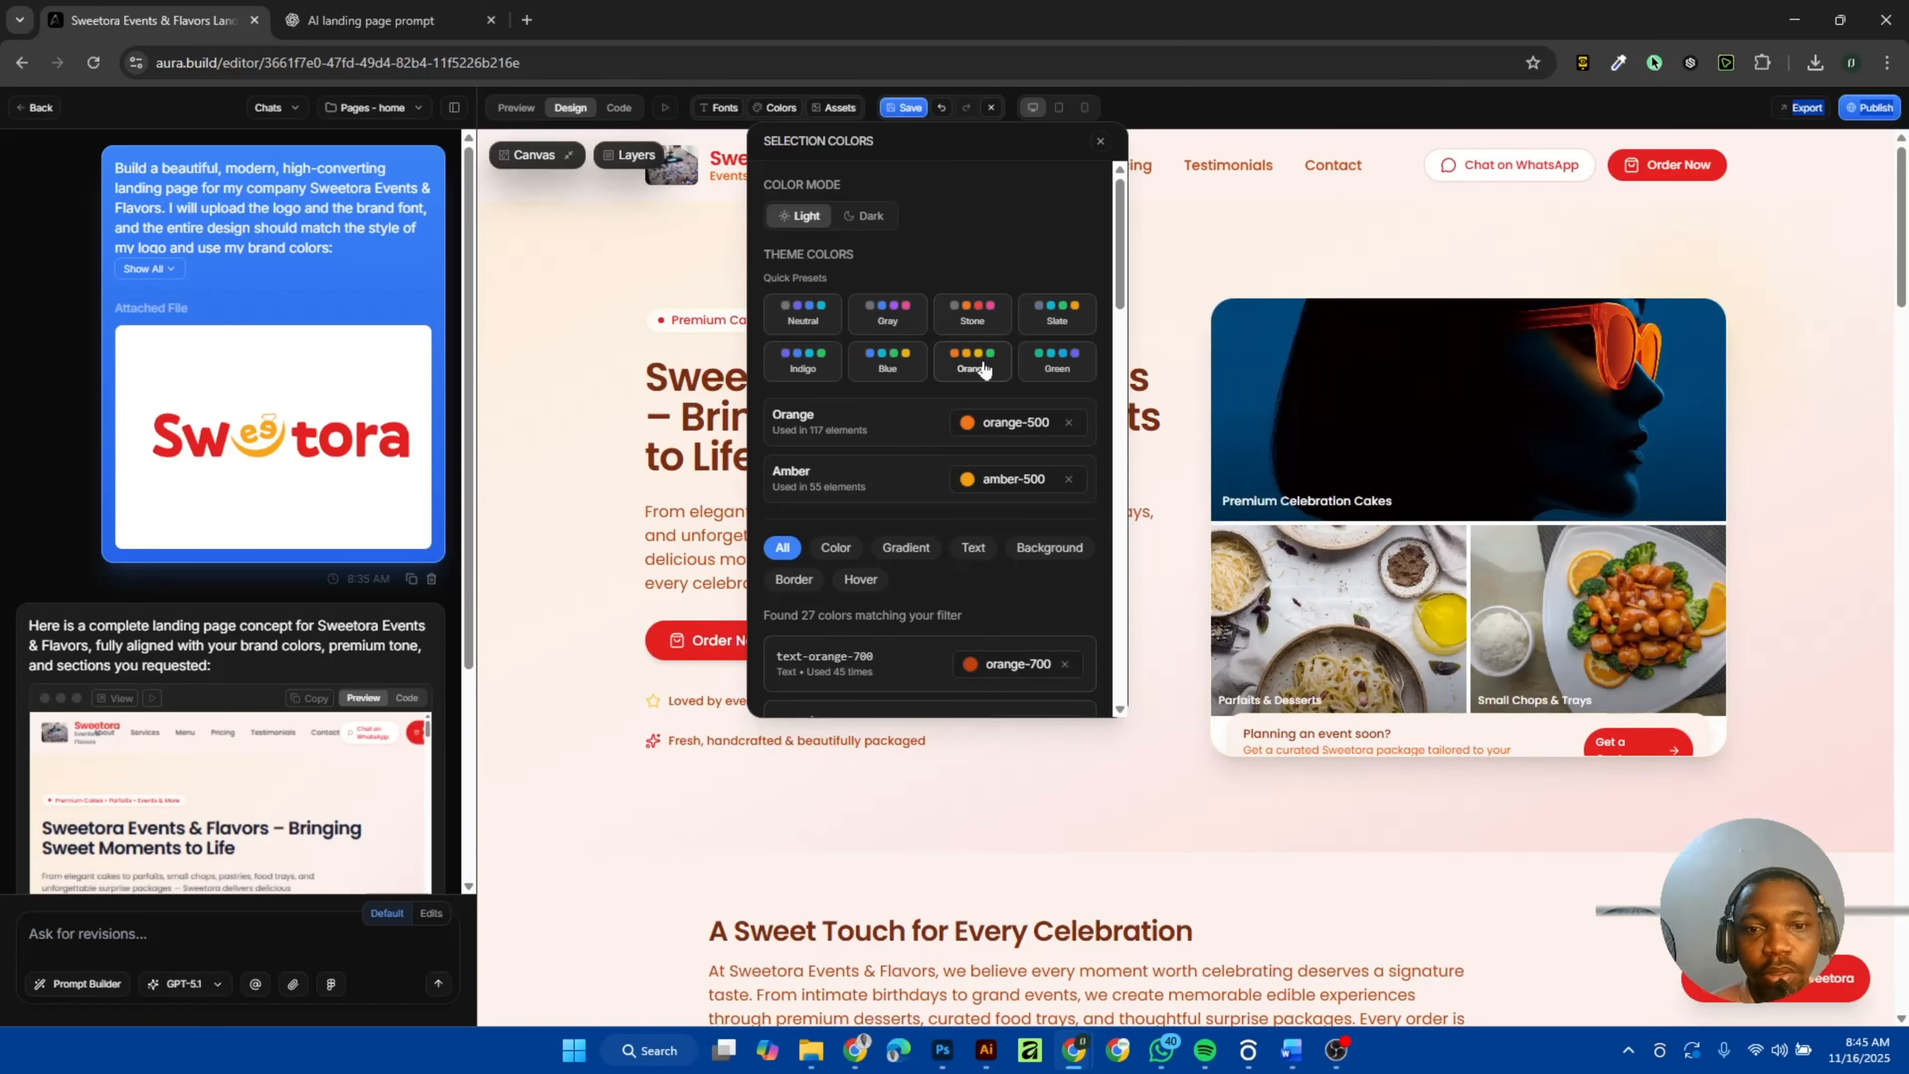
click(1075, 359)
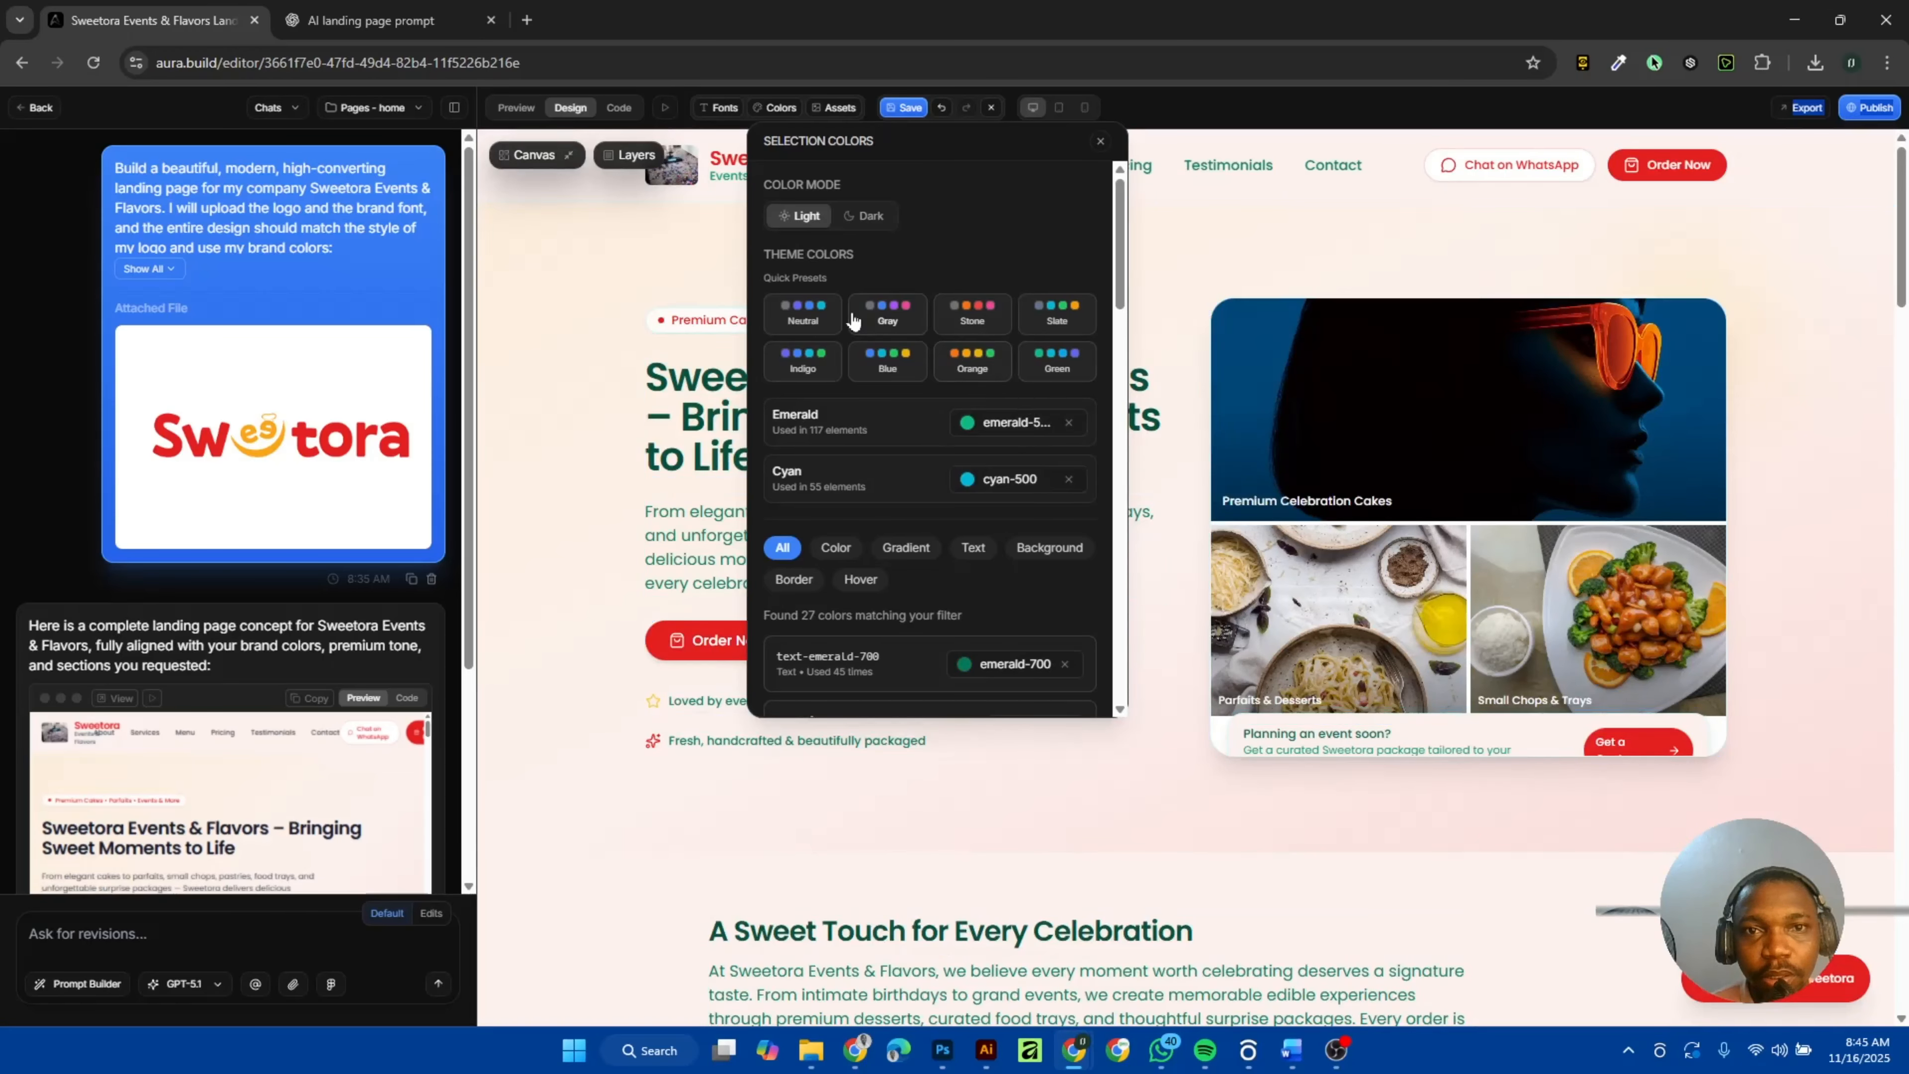
click(896, 314)
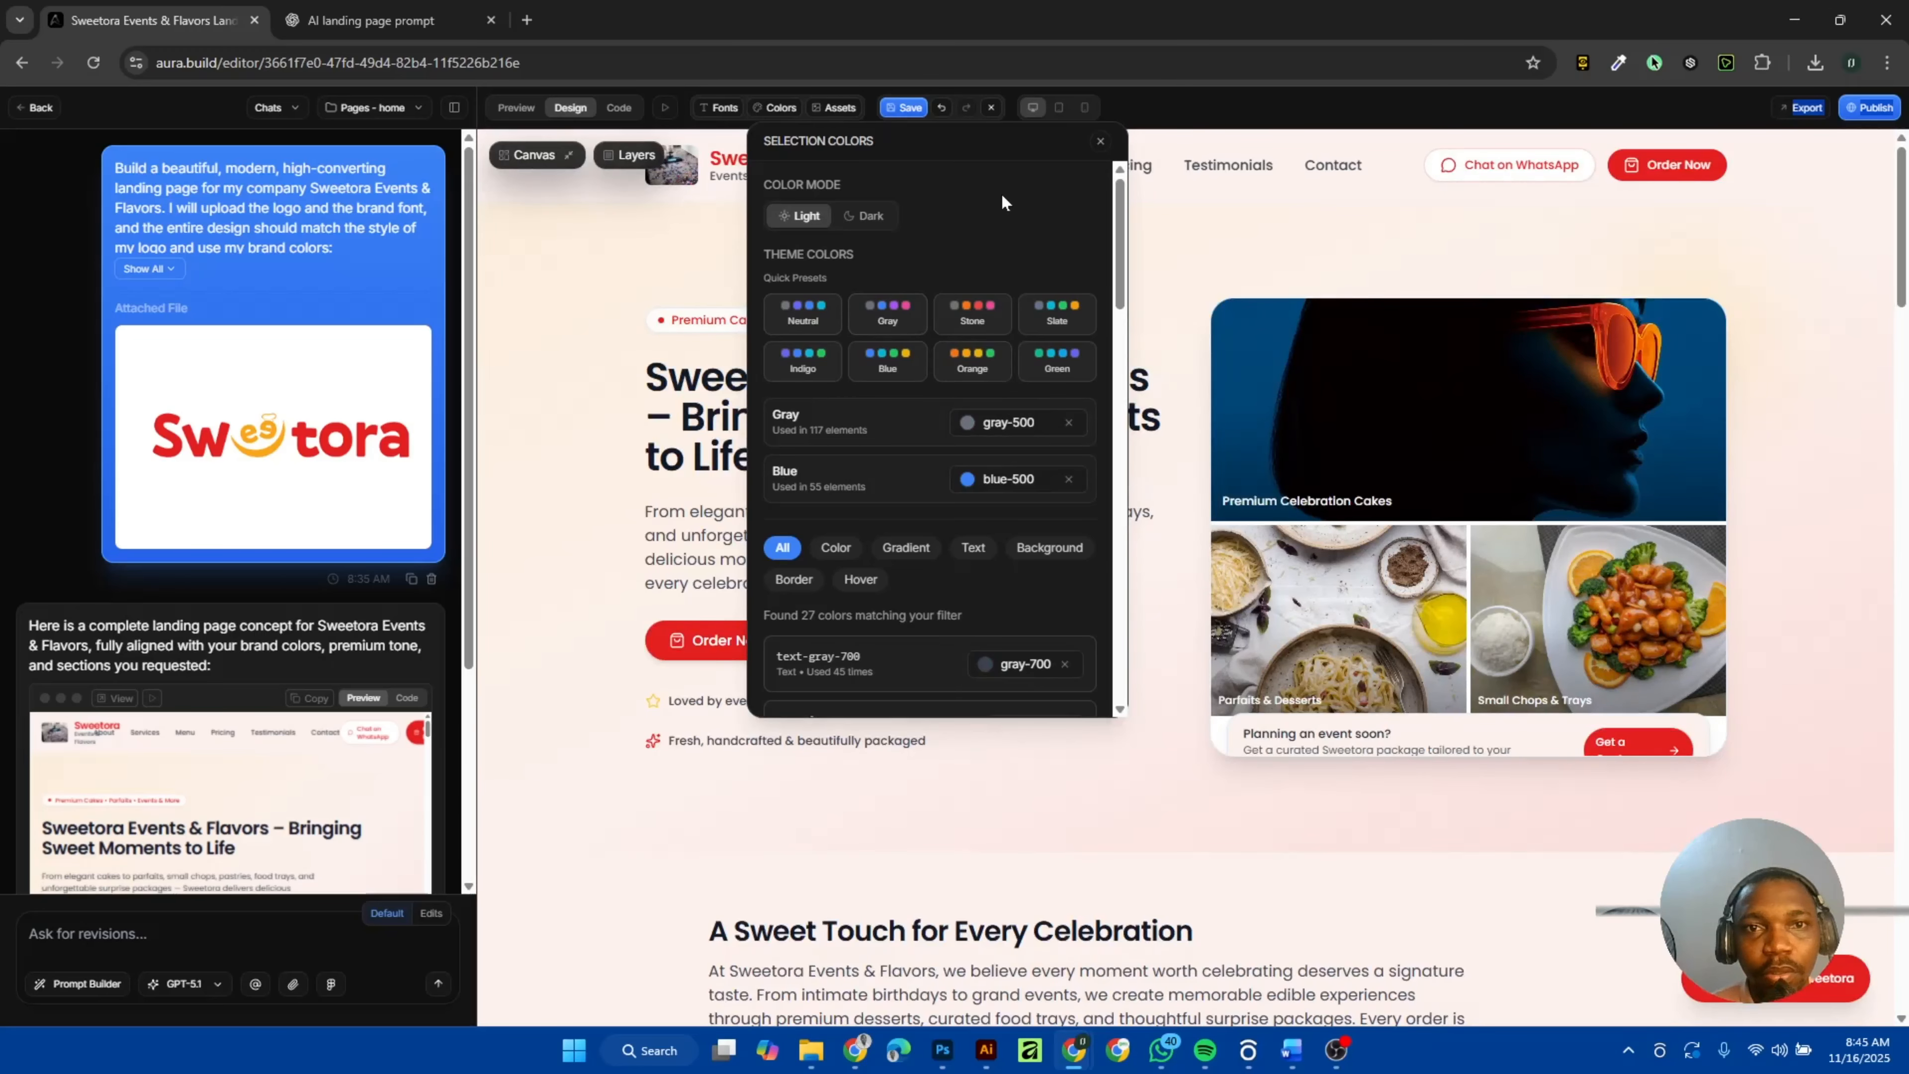
click(870, 219)
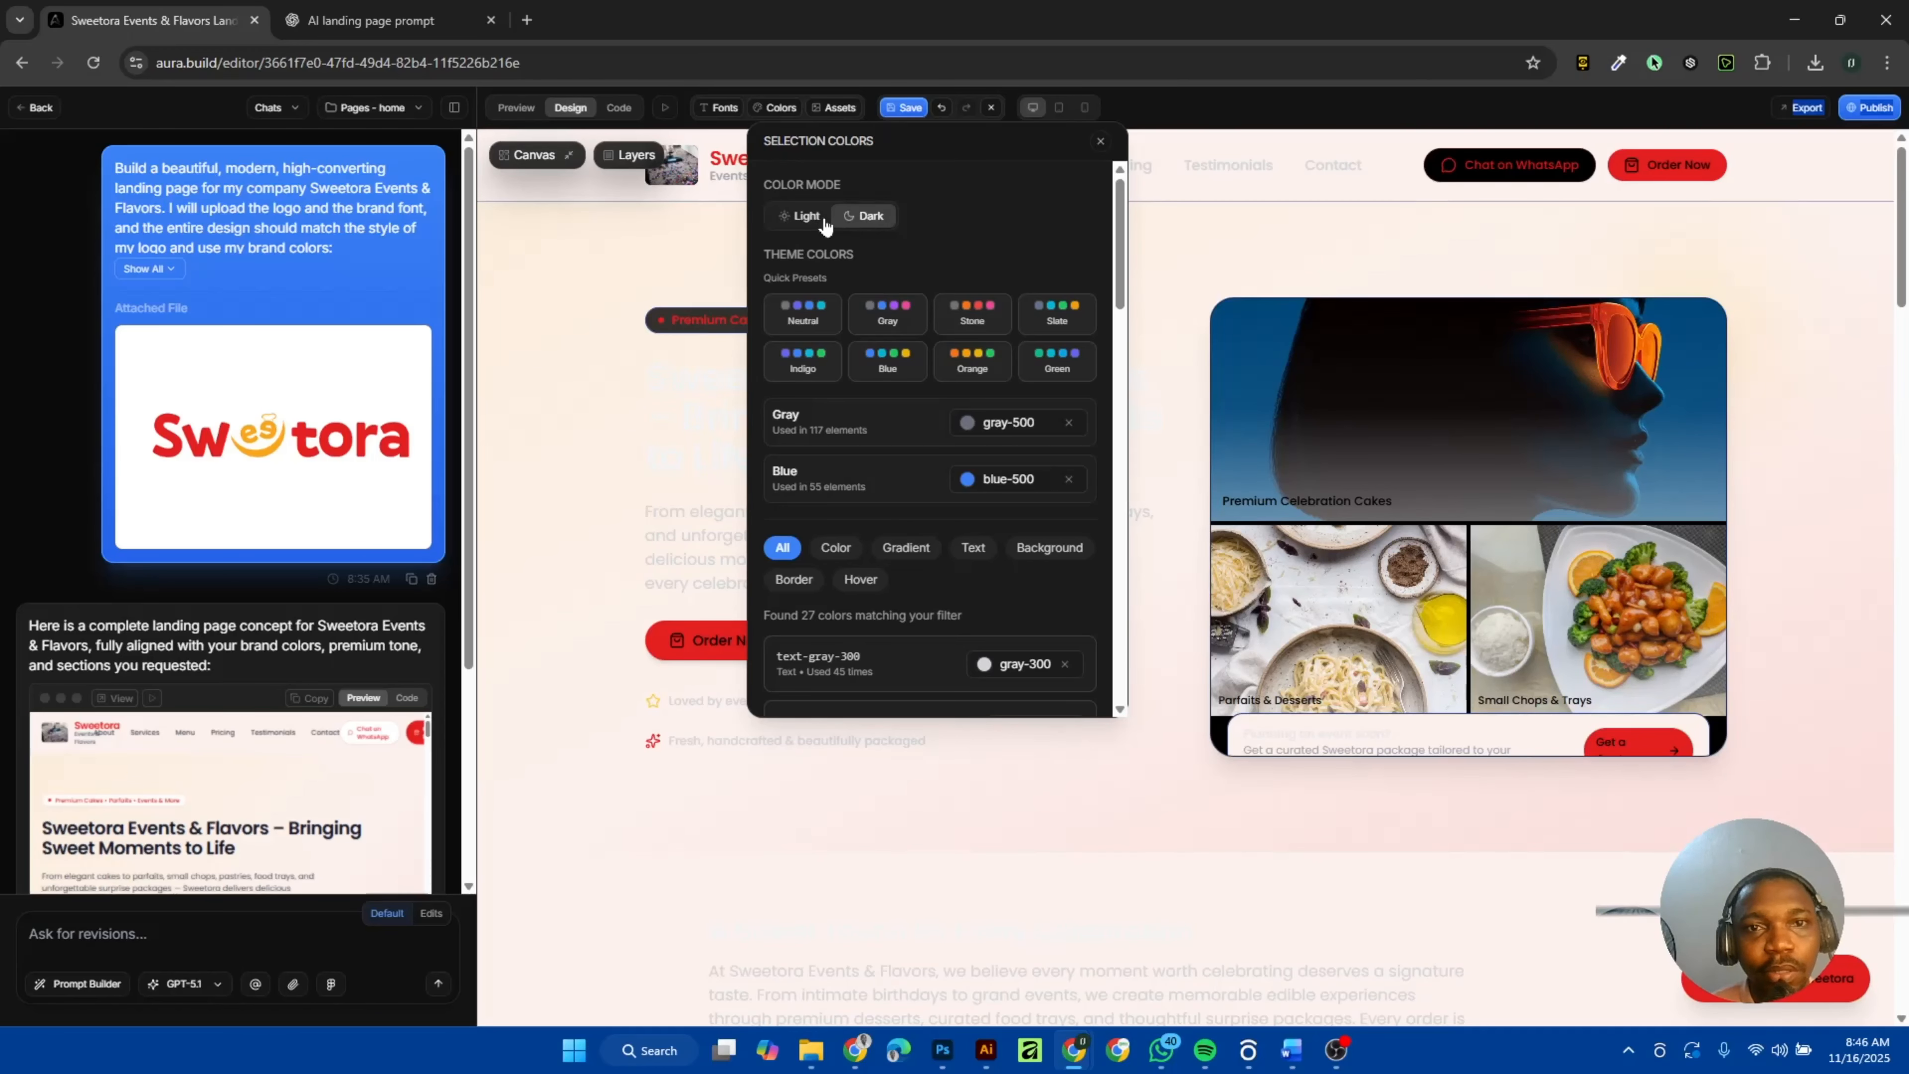
click(802, 222)
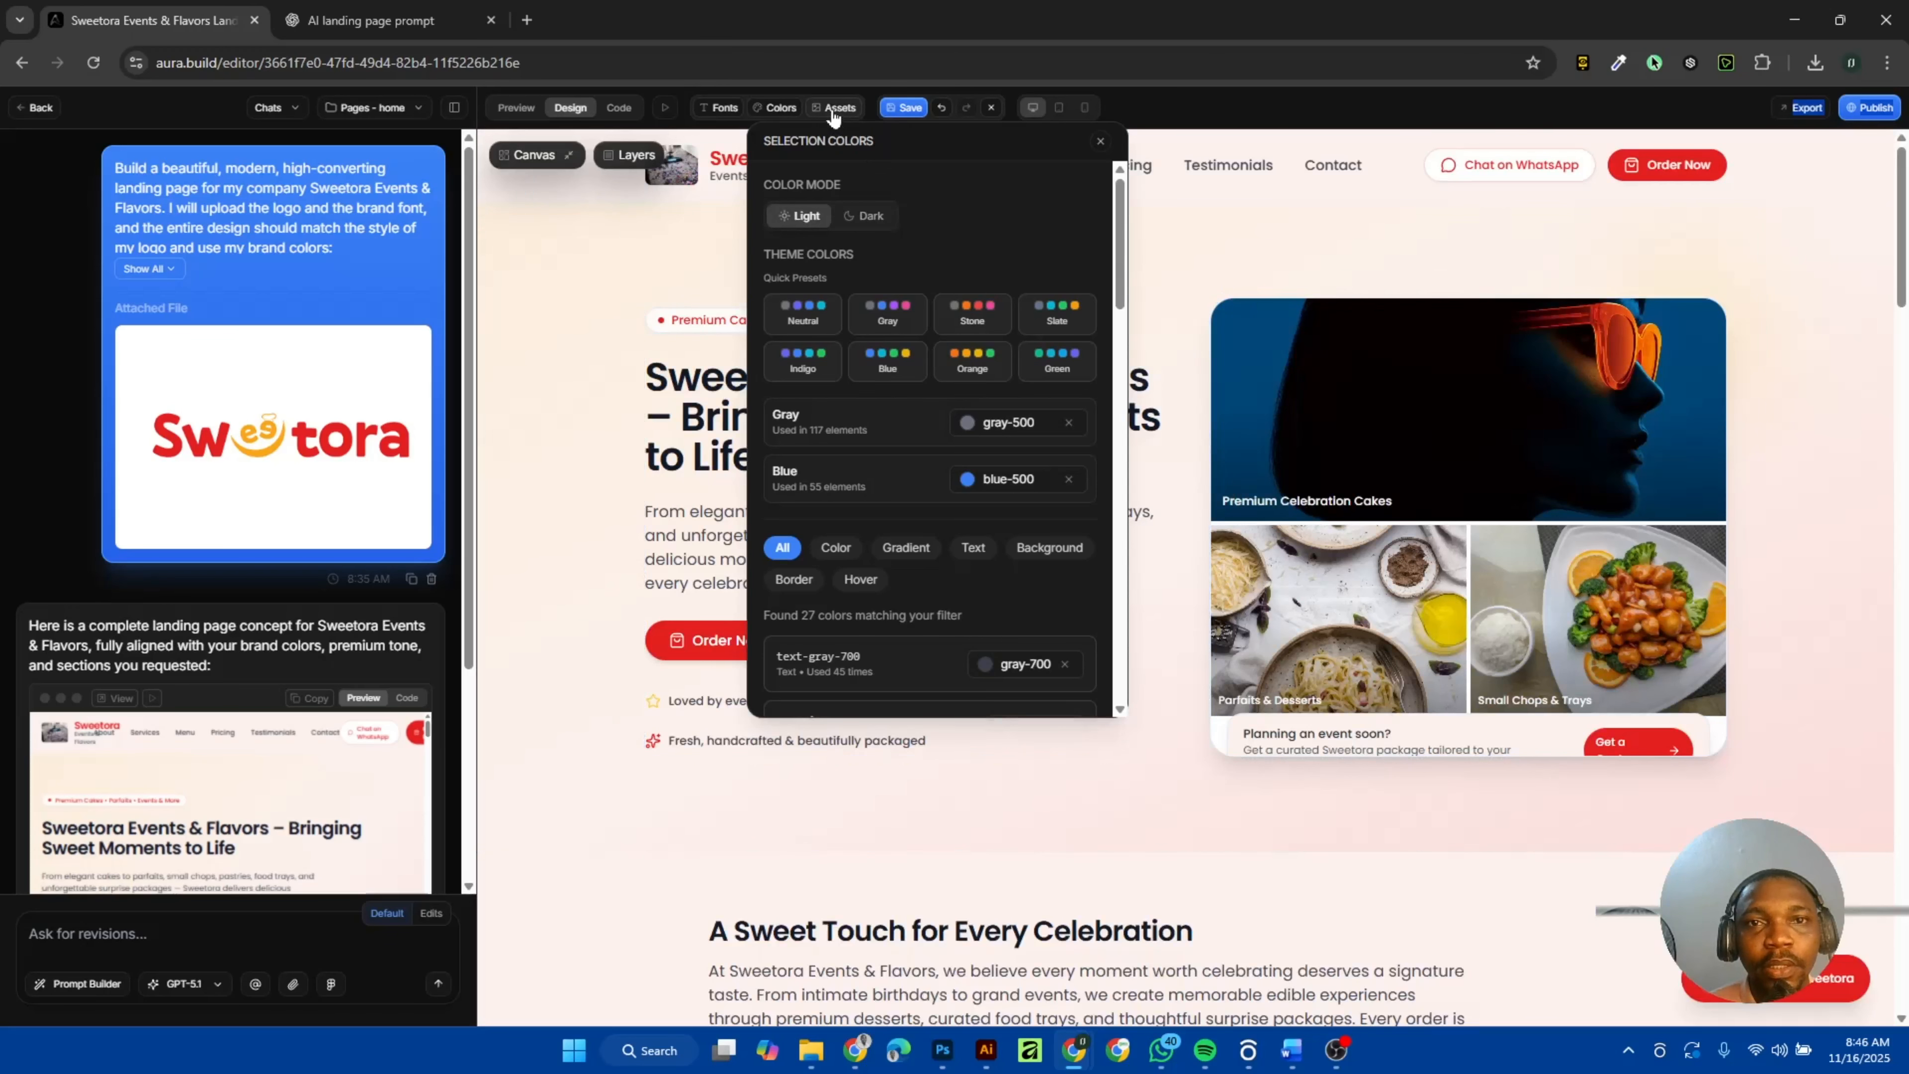
Open the asset settings and examine the design's image list and the Embed, Video and Image background options.
click(835, 108)
scroll(972, 395, down, 3)
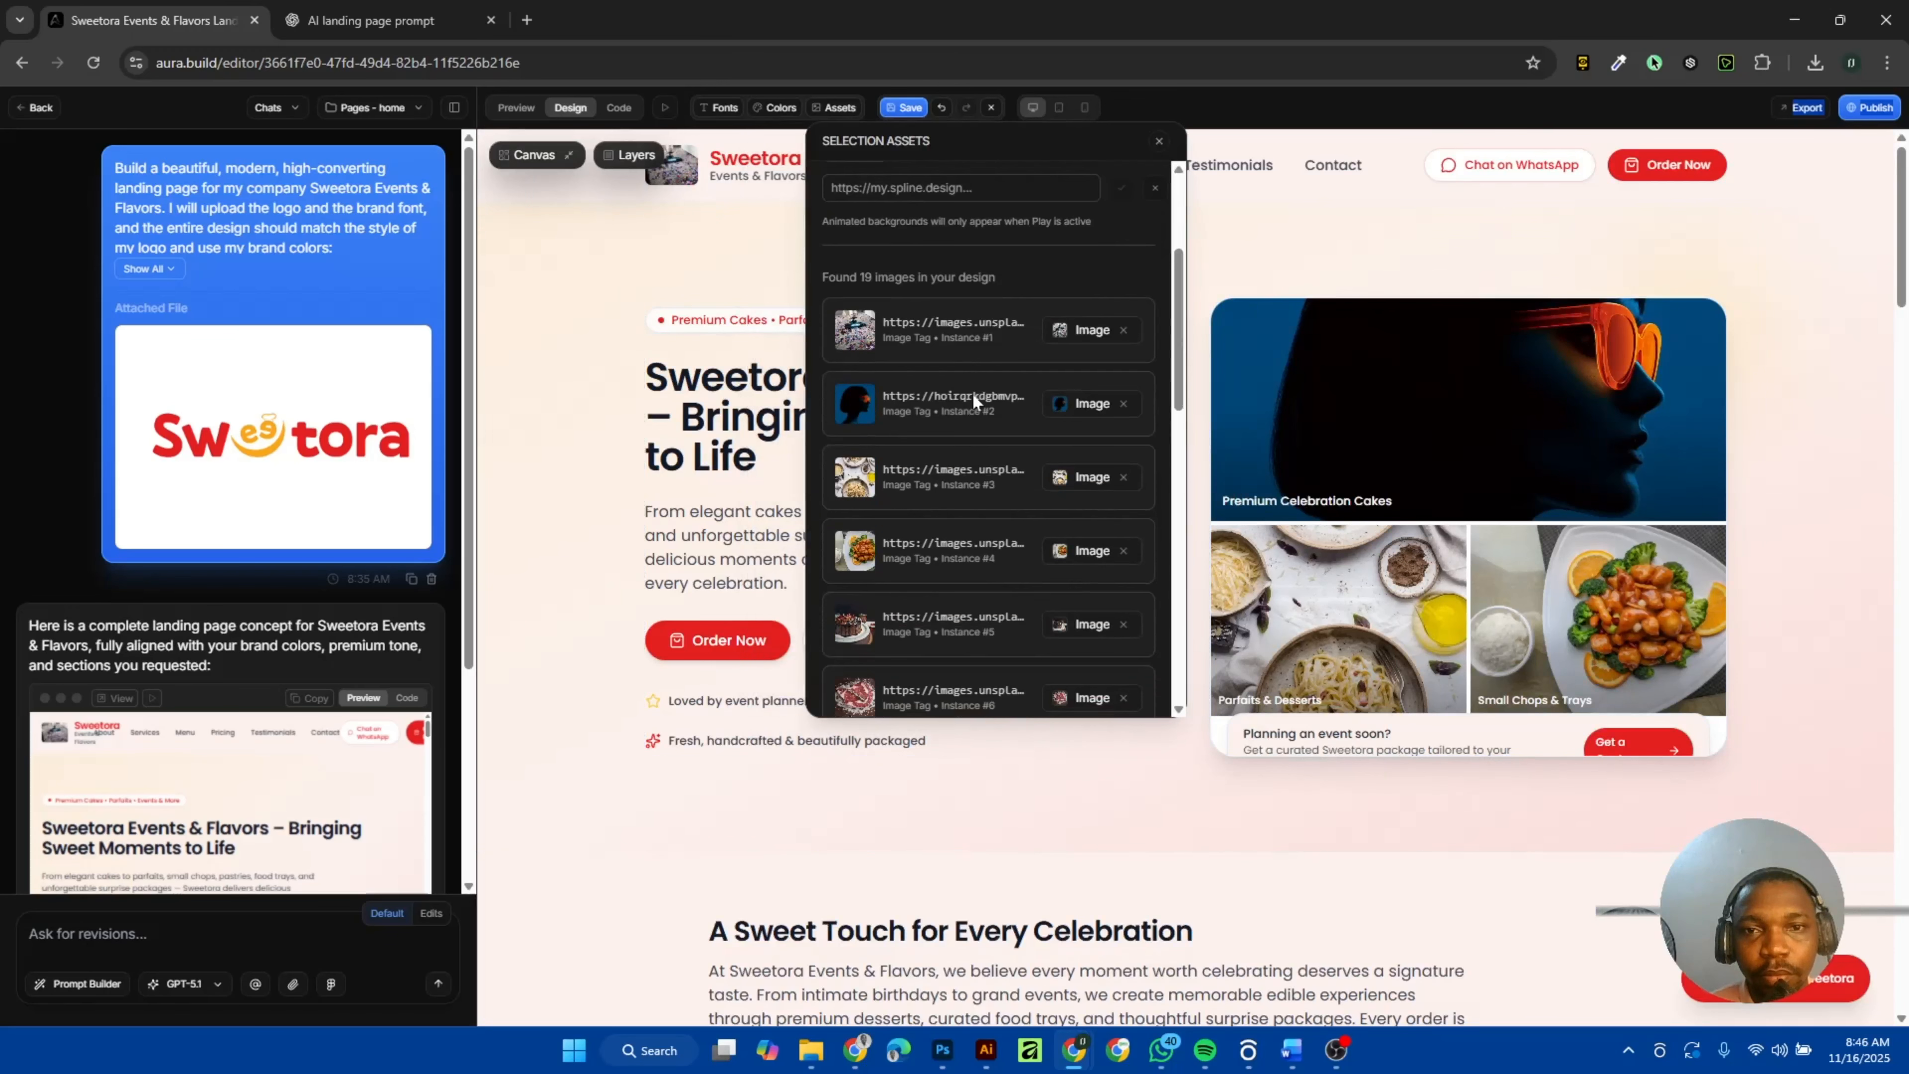
scroll(972, 393, down, 5)
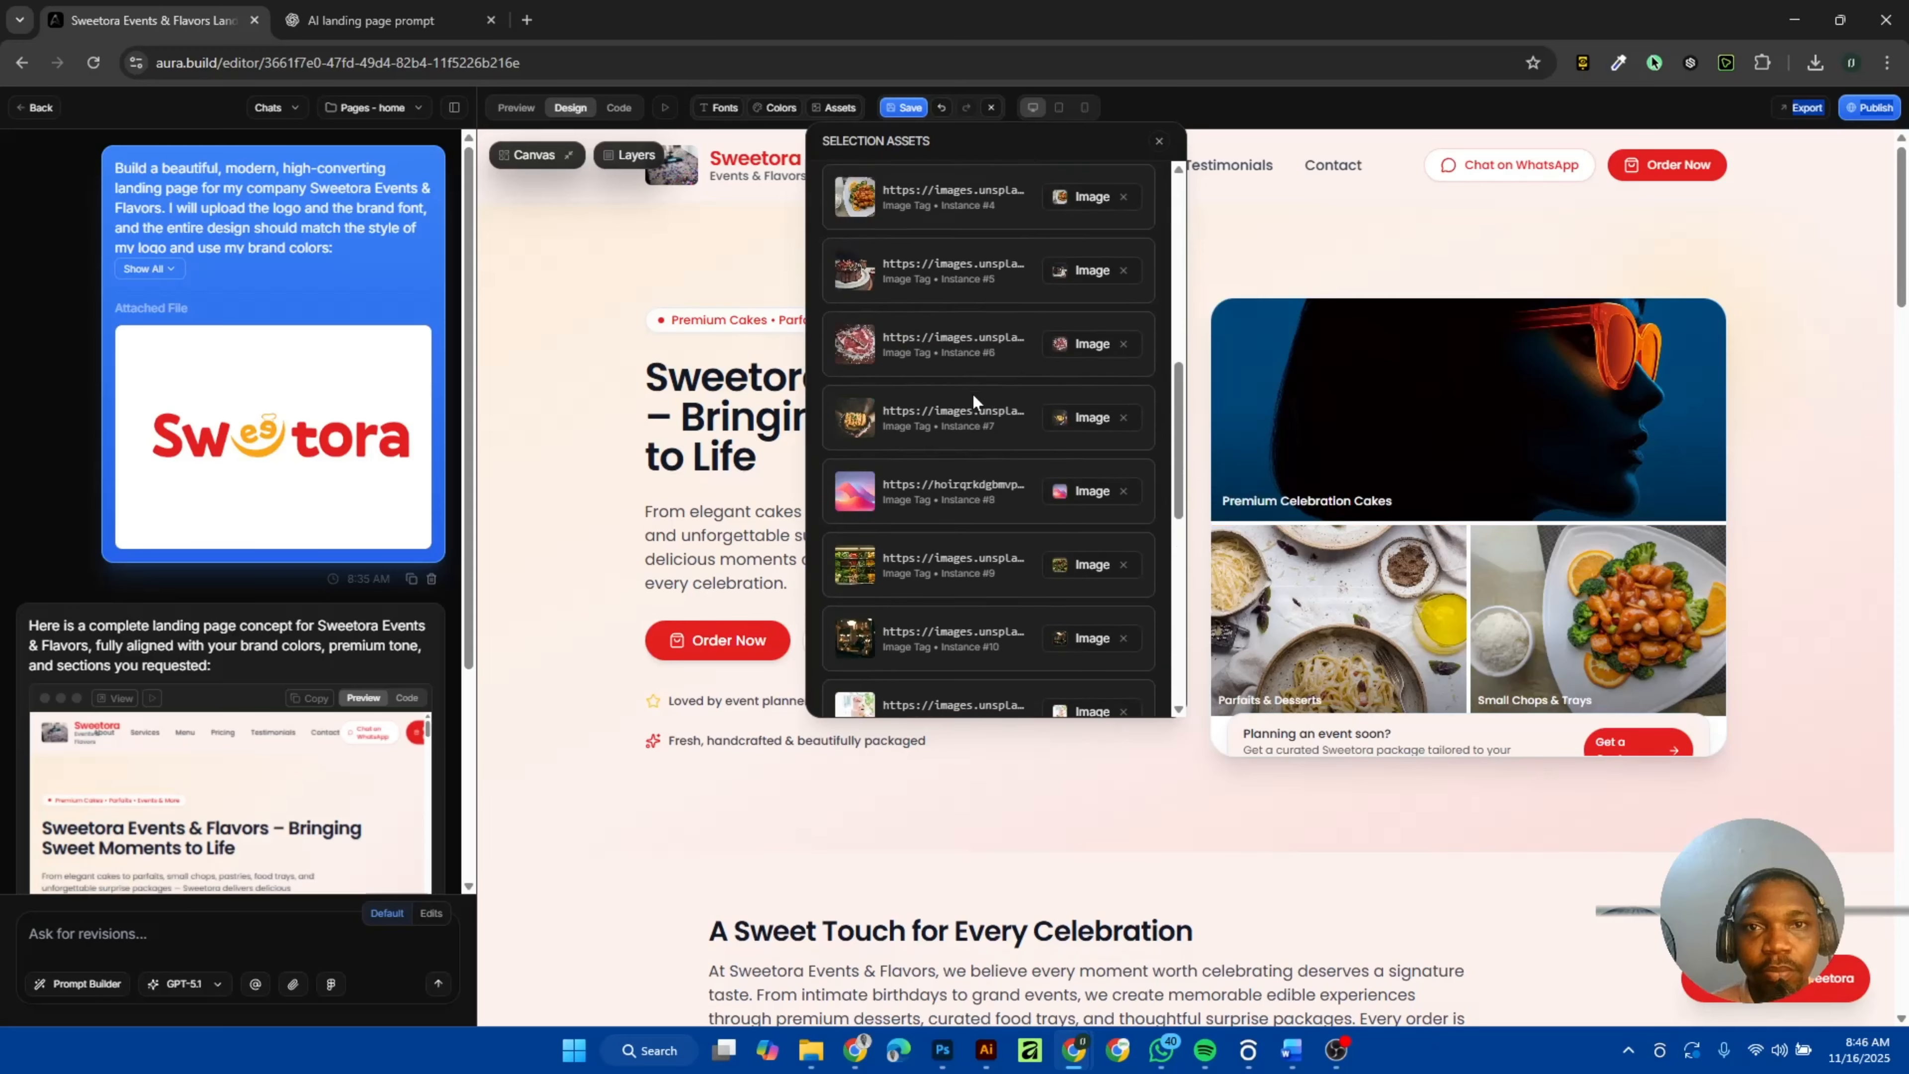
scroll(972, 393, up, 8)
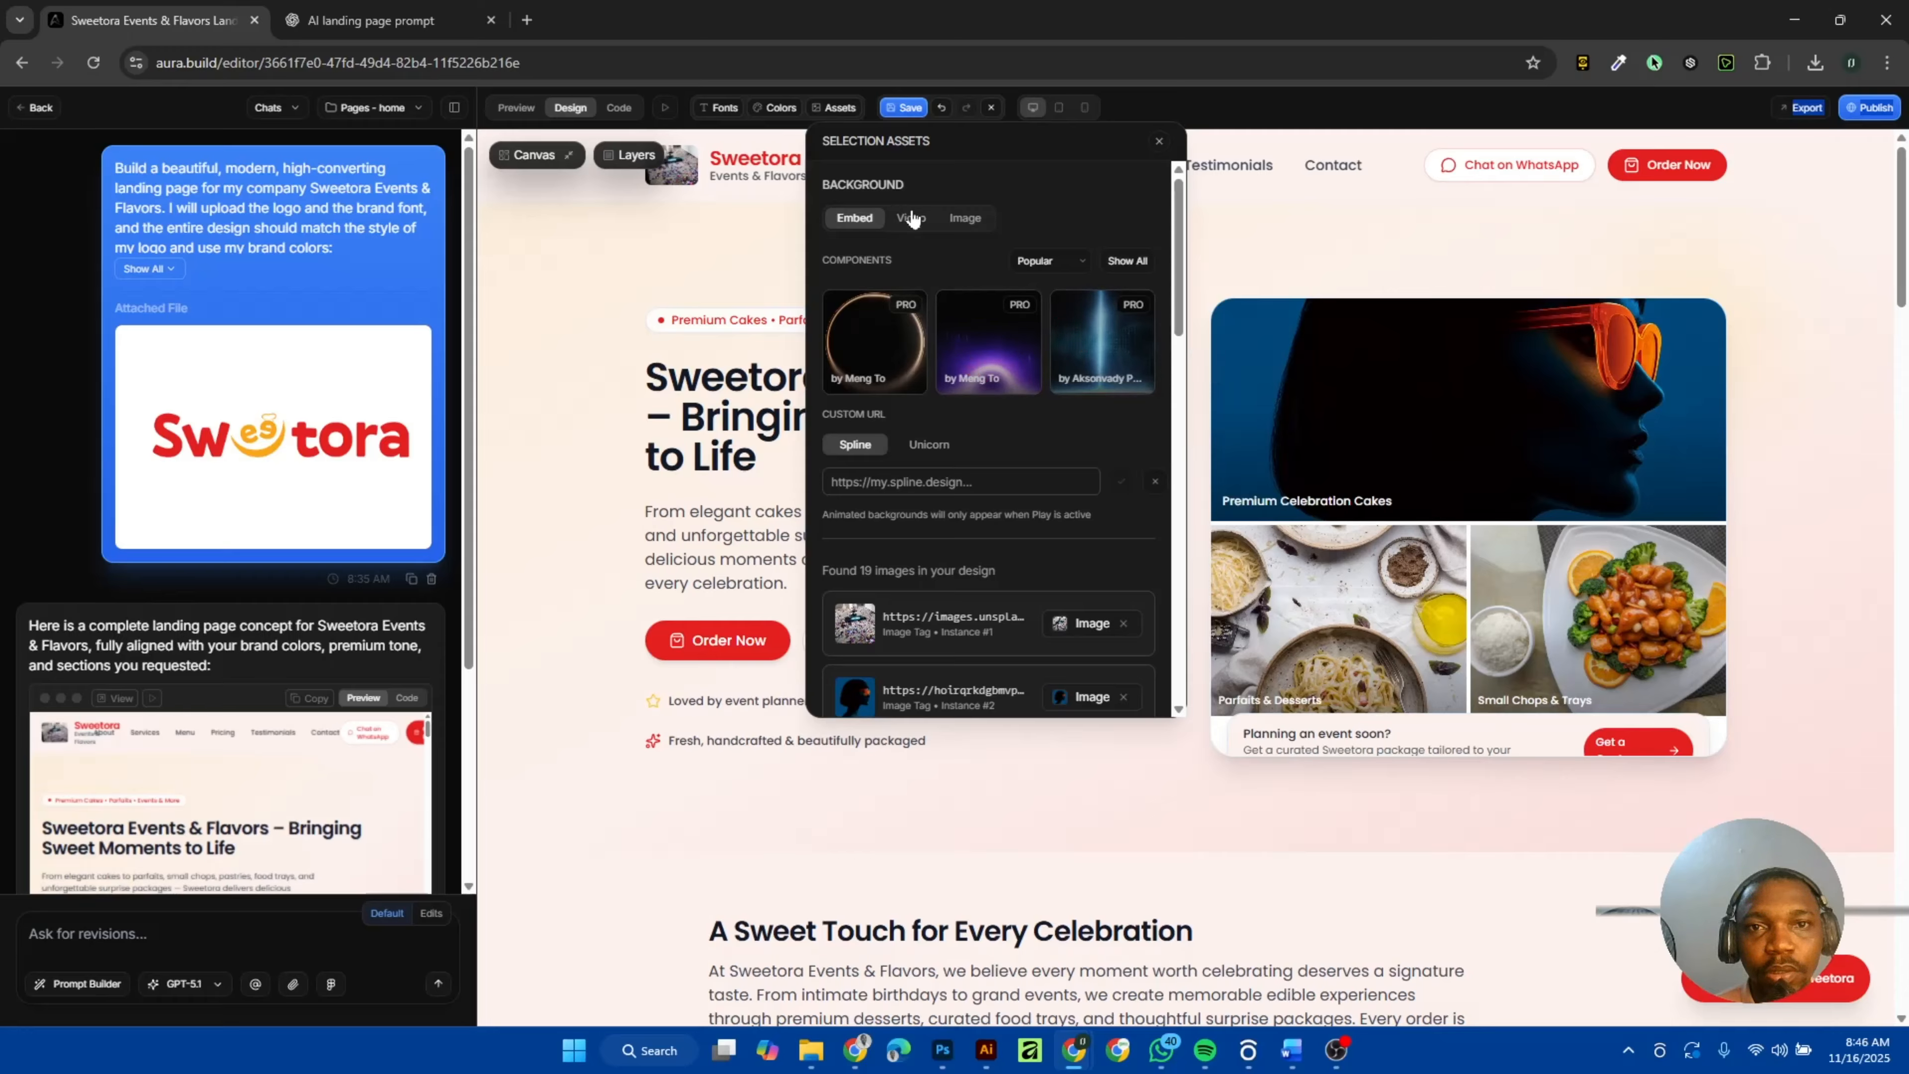
click(923, 222)
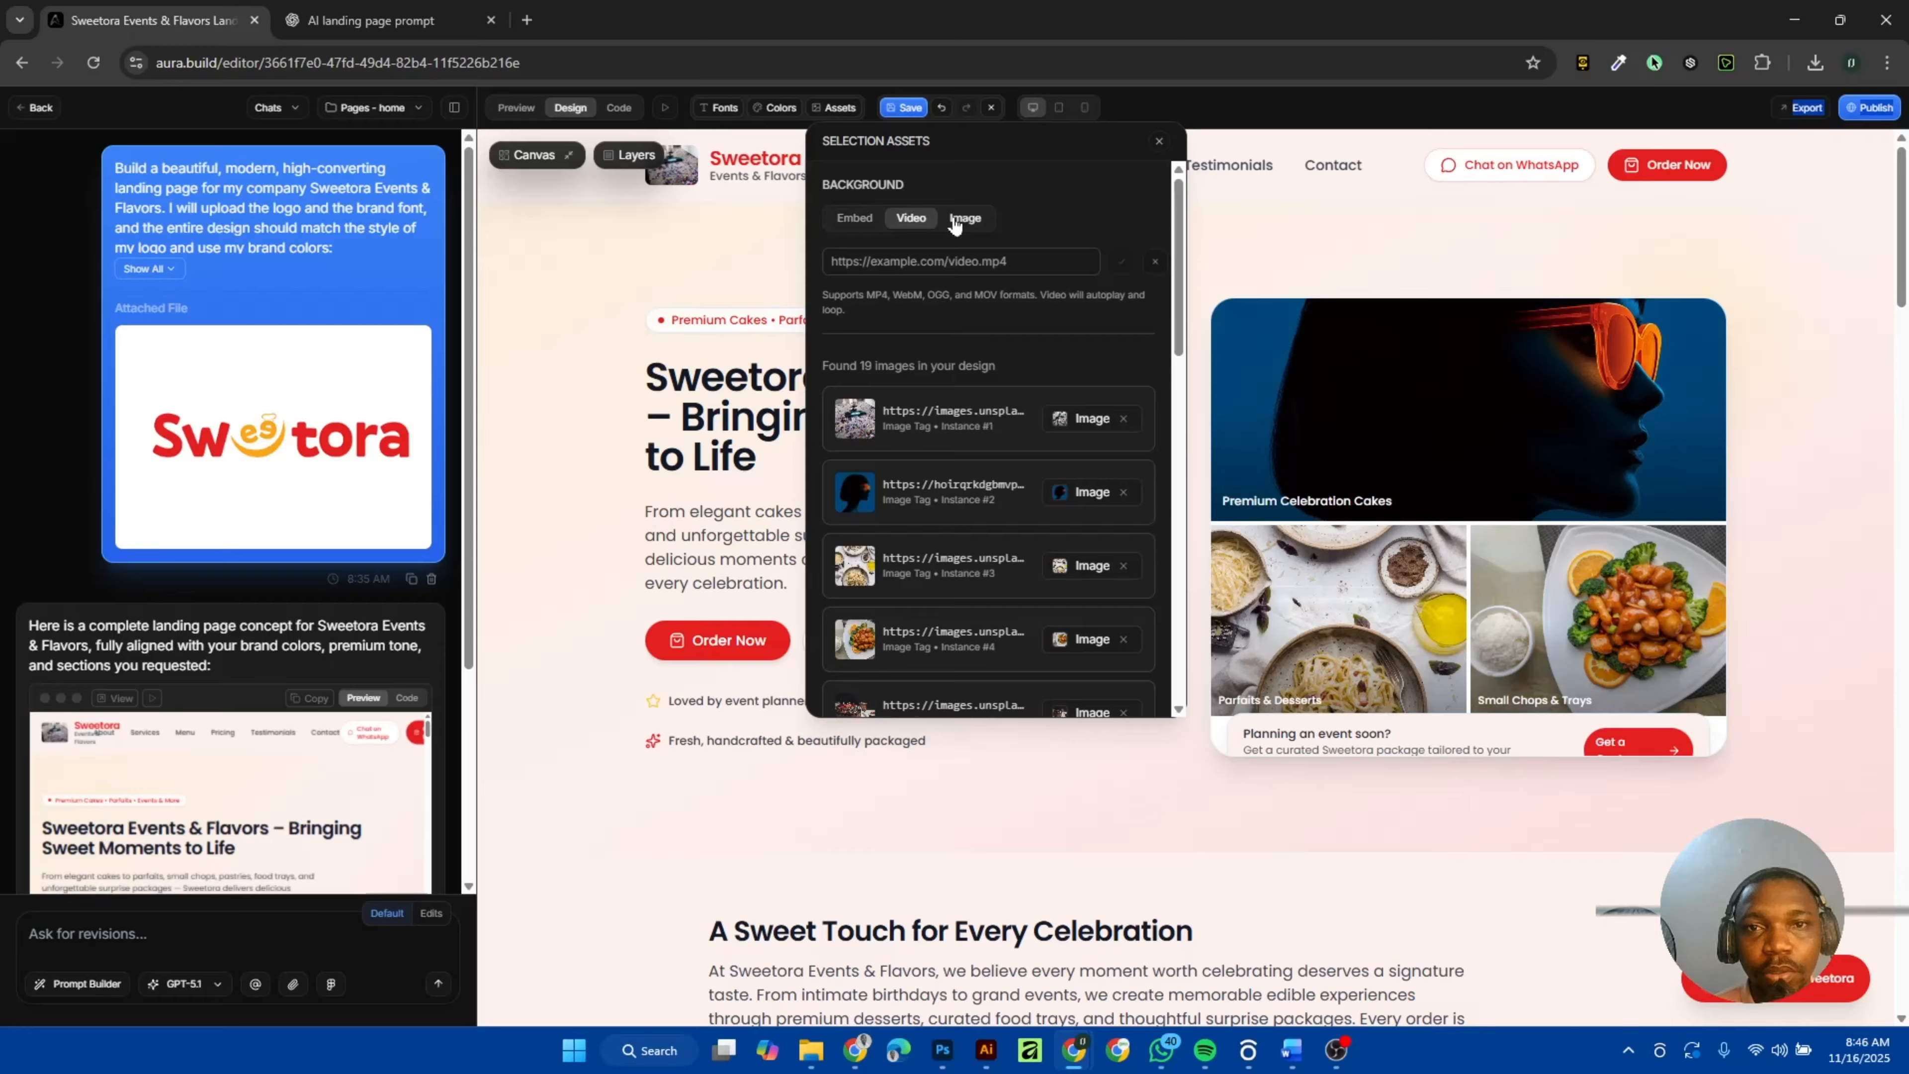
click(964, 220)
click(857, 220)
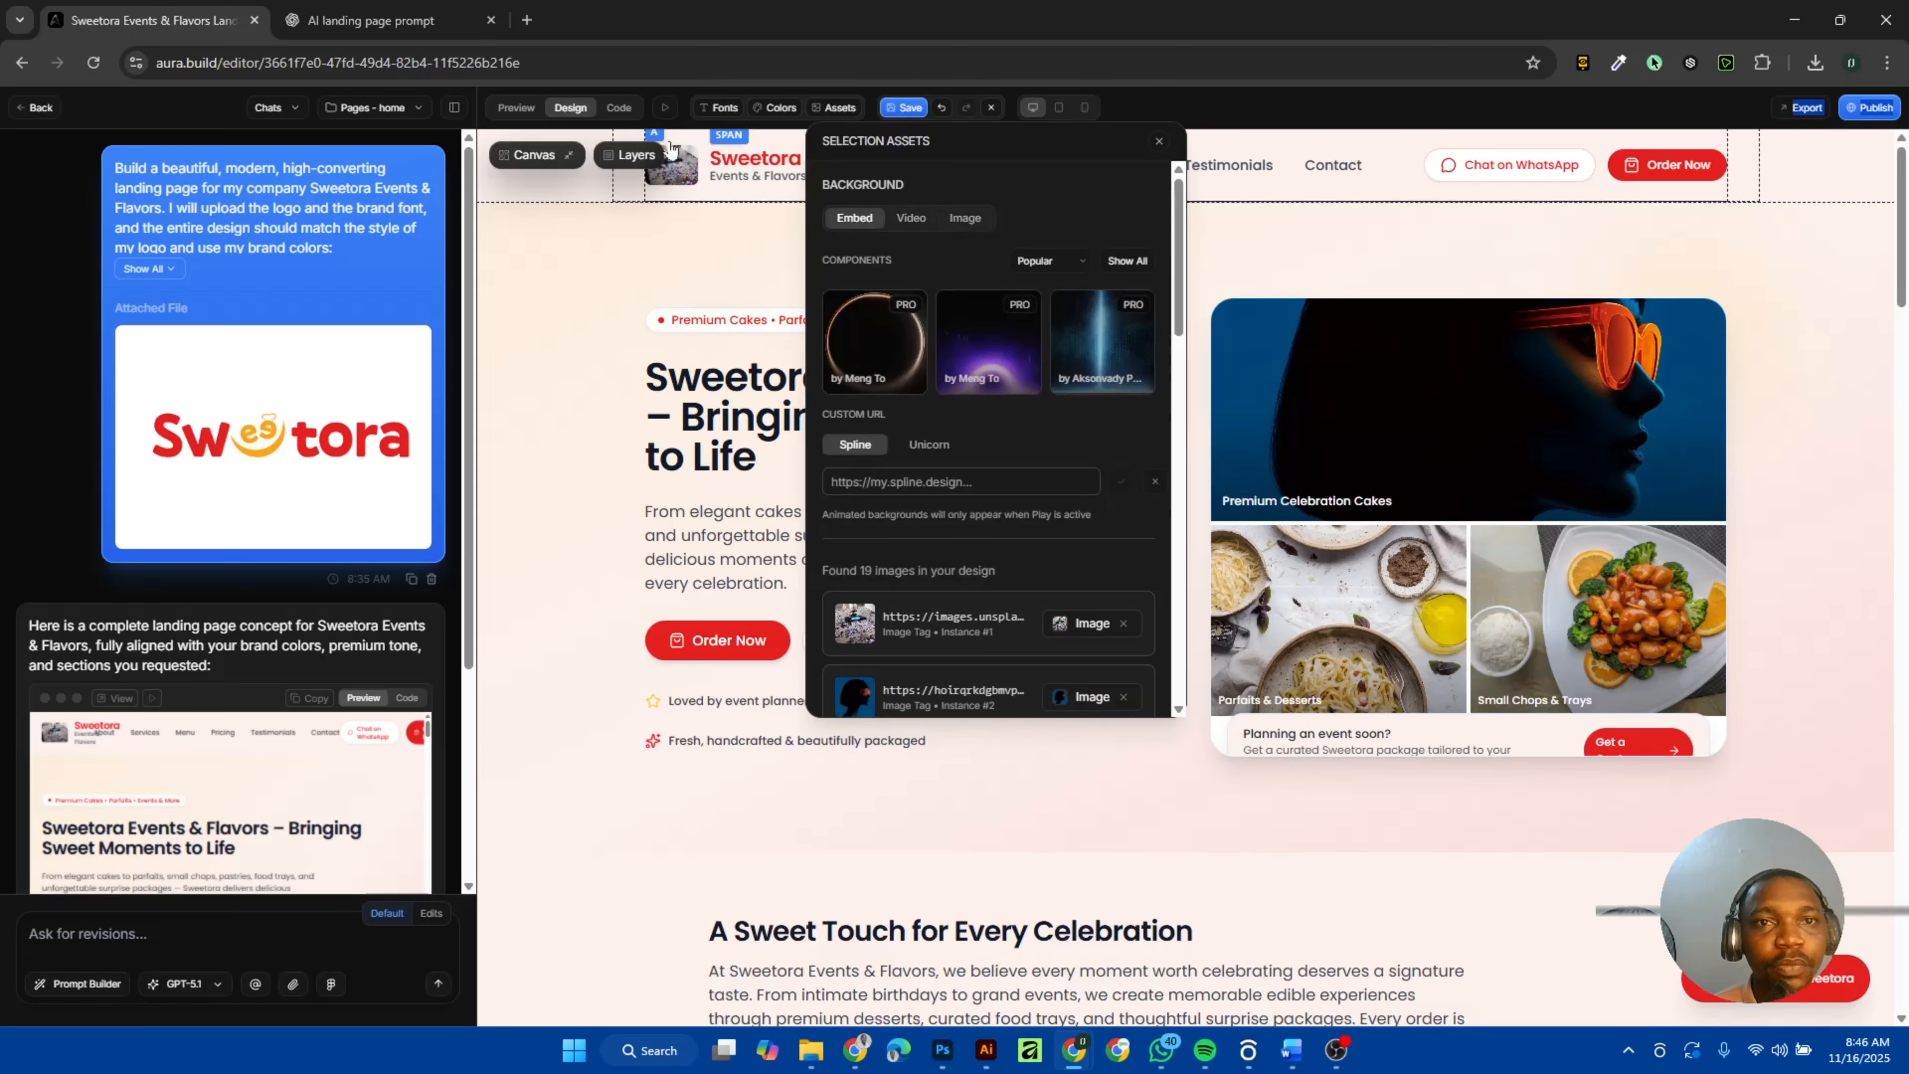
Switch to the code view and examine the page's HTML, including its font links, styles and navbar markup.
click(623, 107)
click(623, 108)
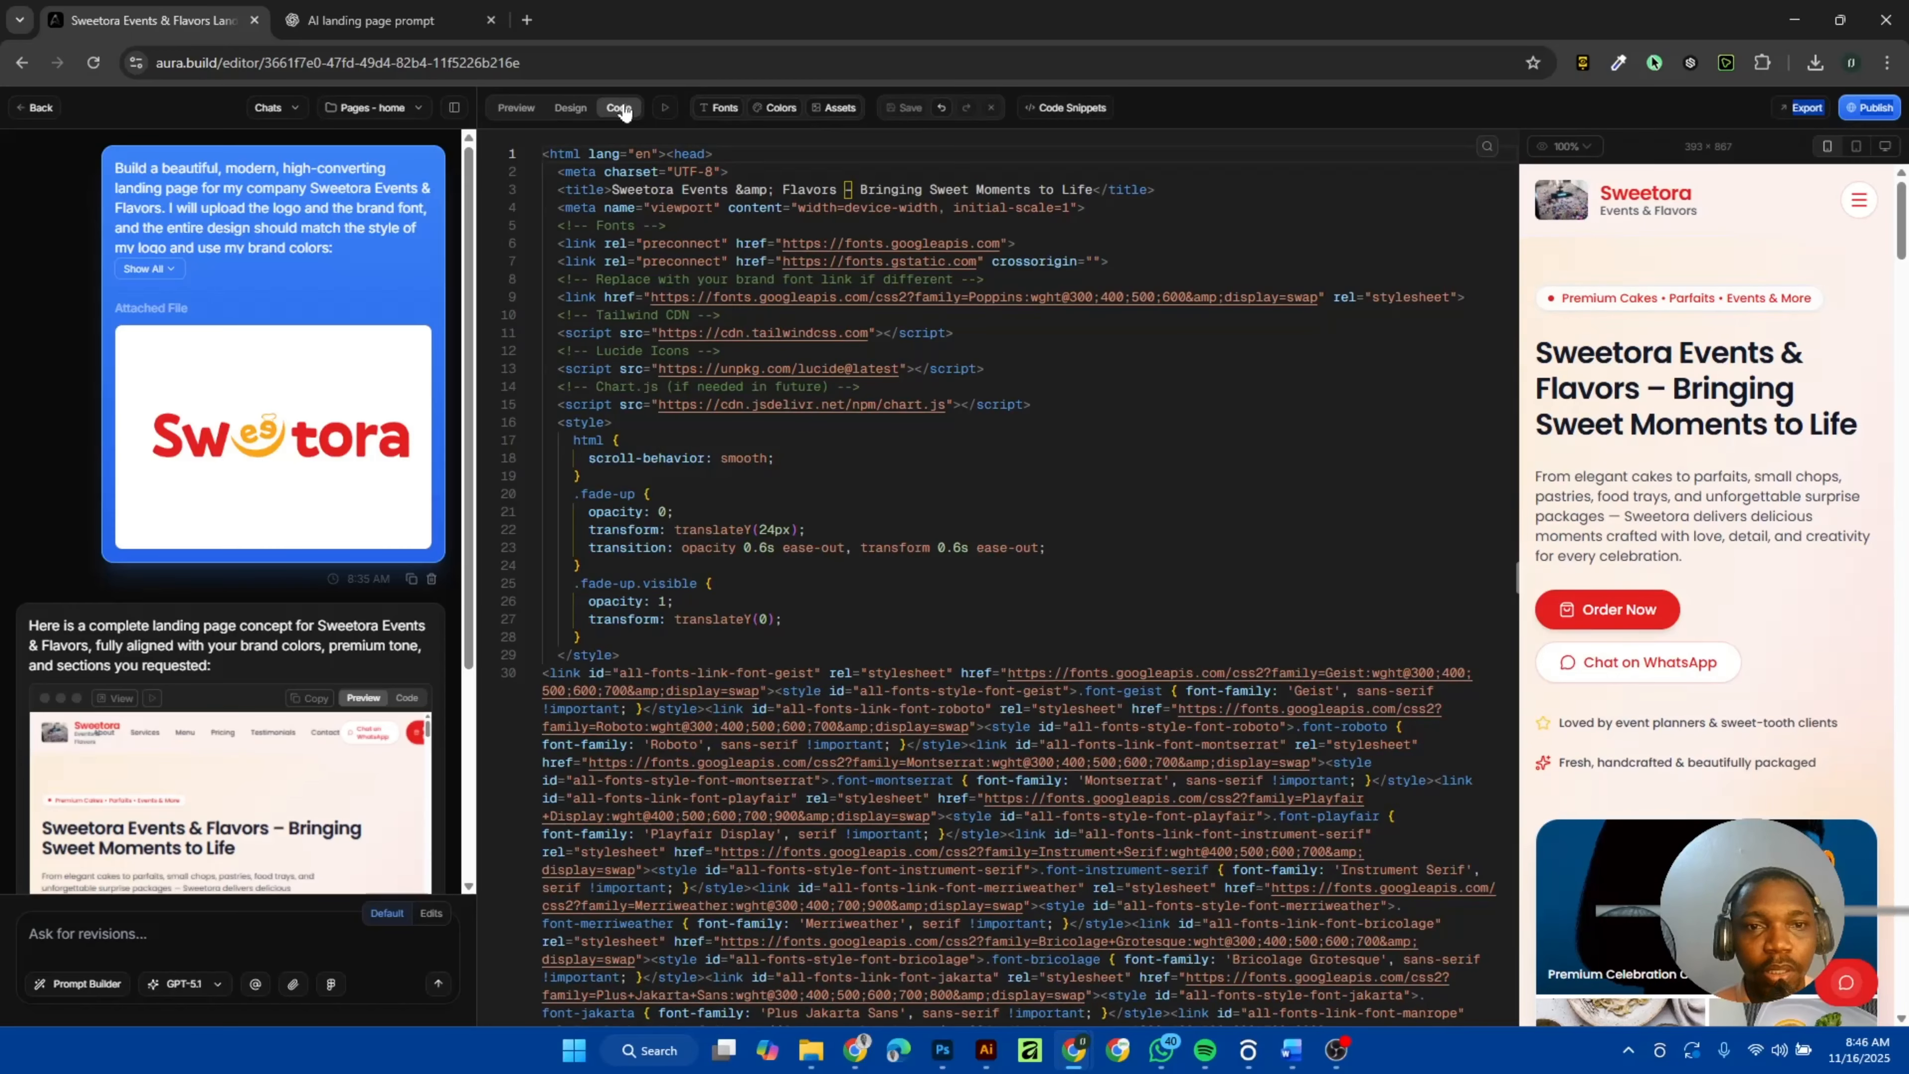
scroll(1000, 580, down, 15)
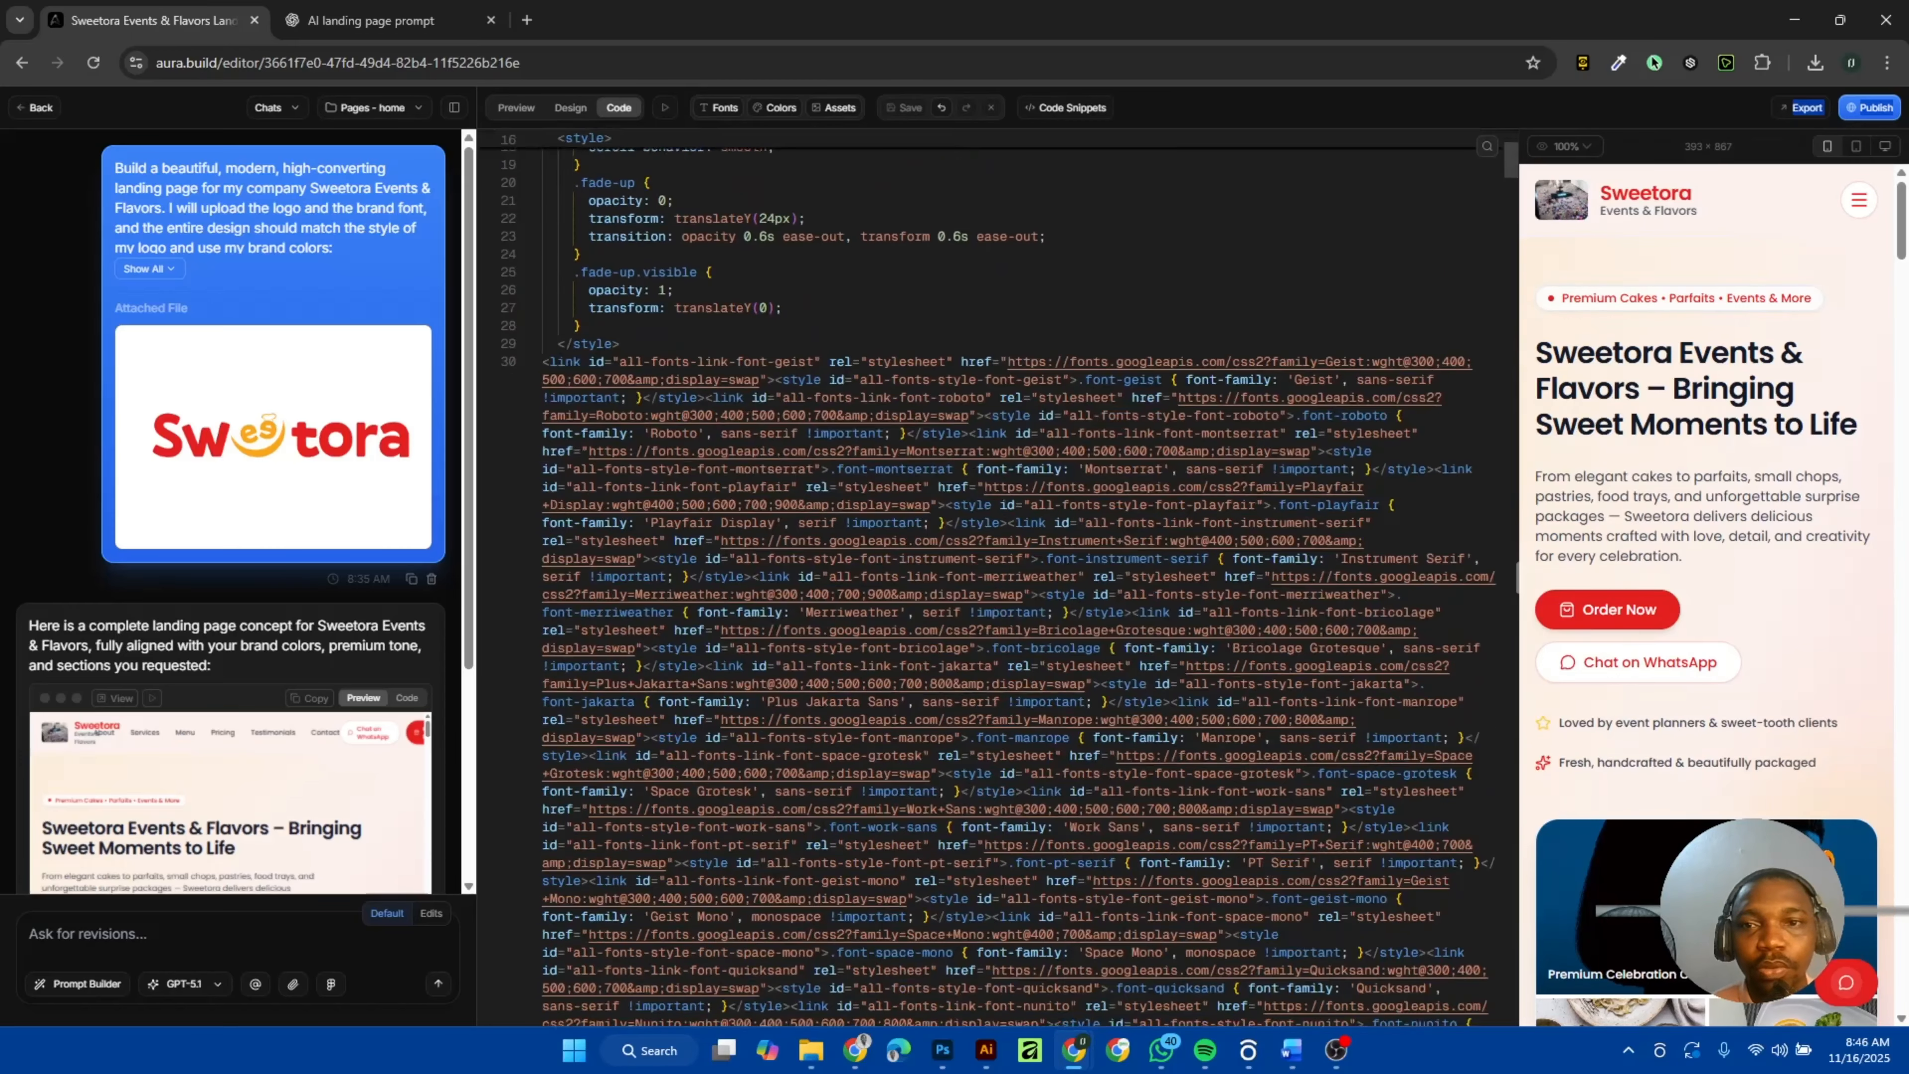
scroll(999, 579, down, 1)
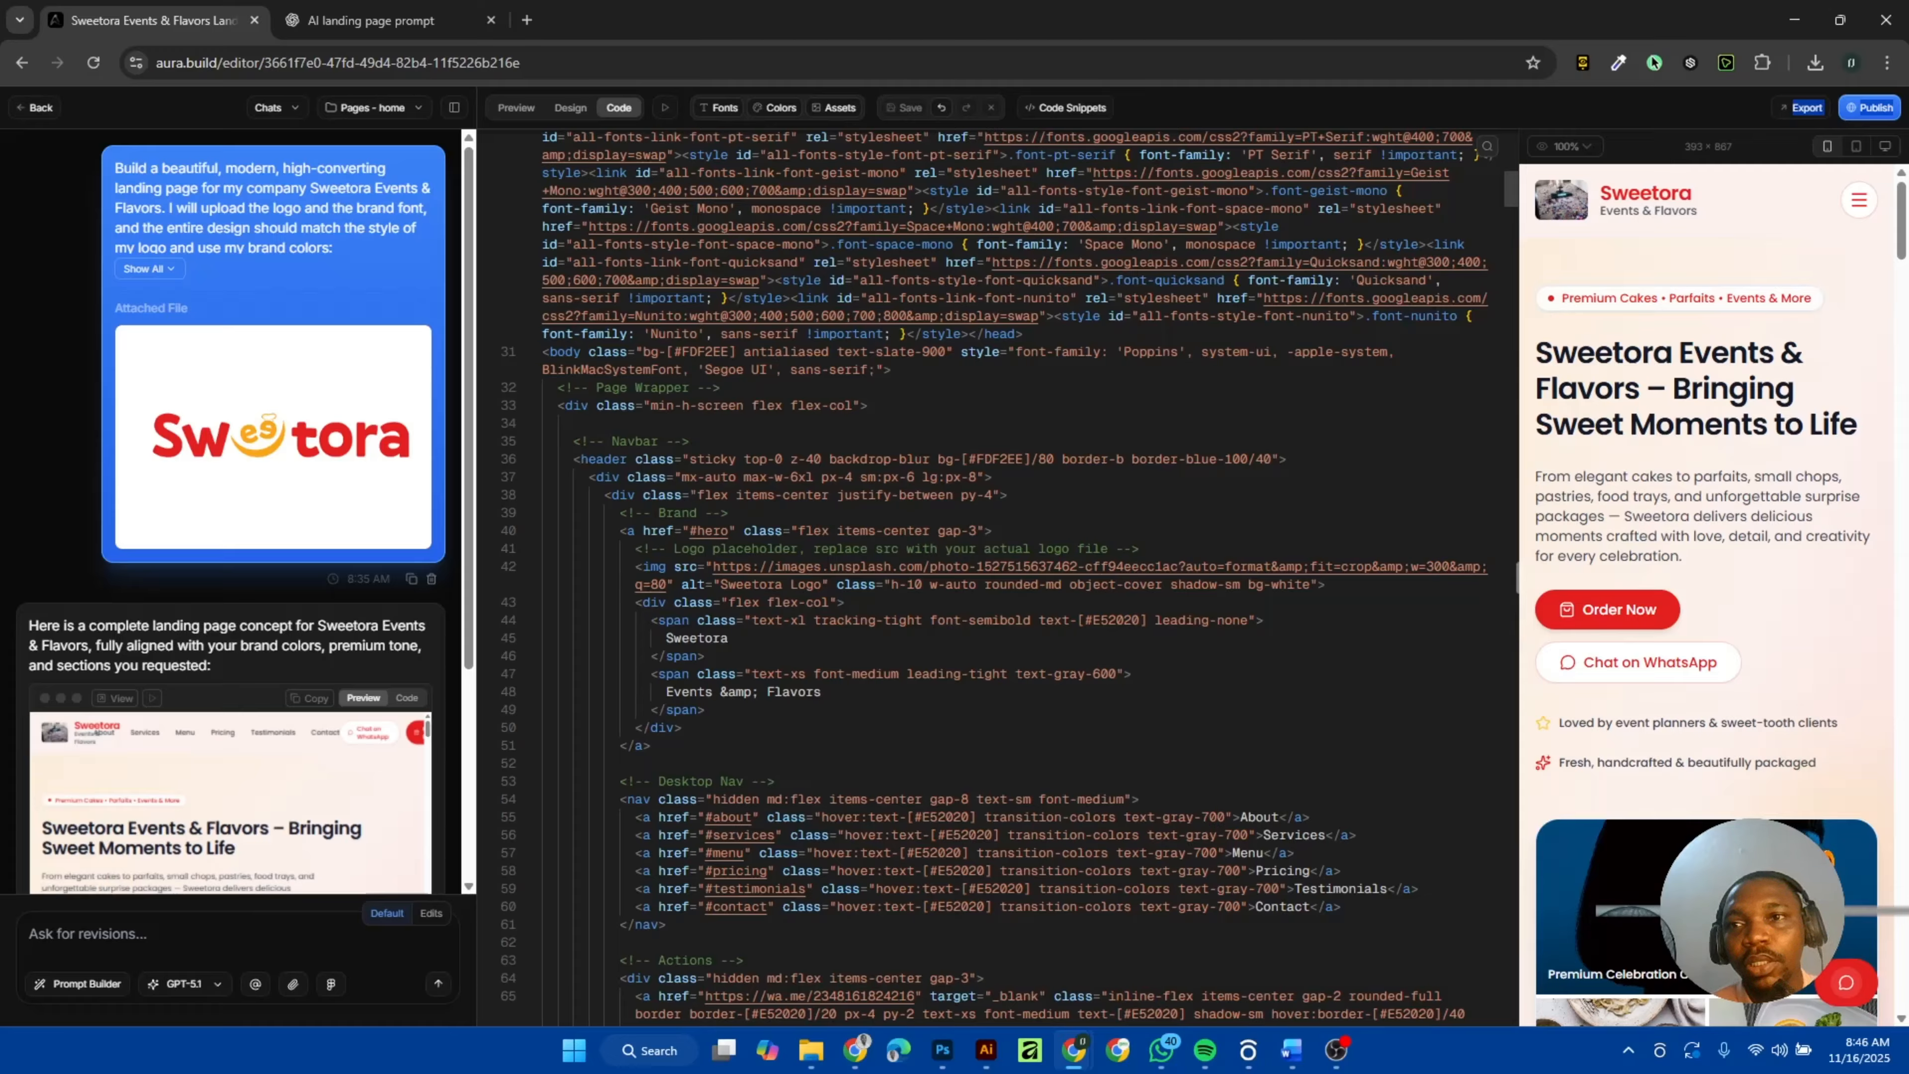
click(727, 513)
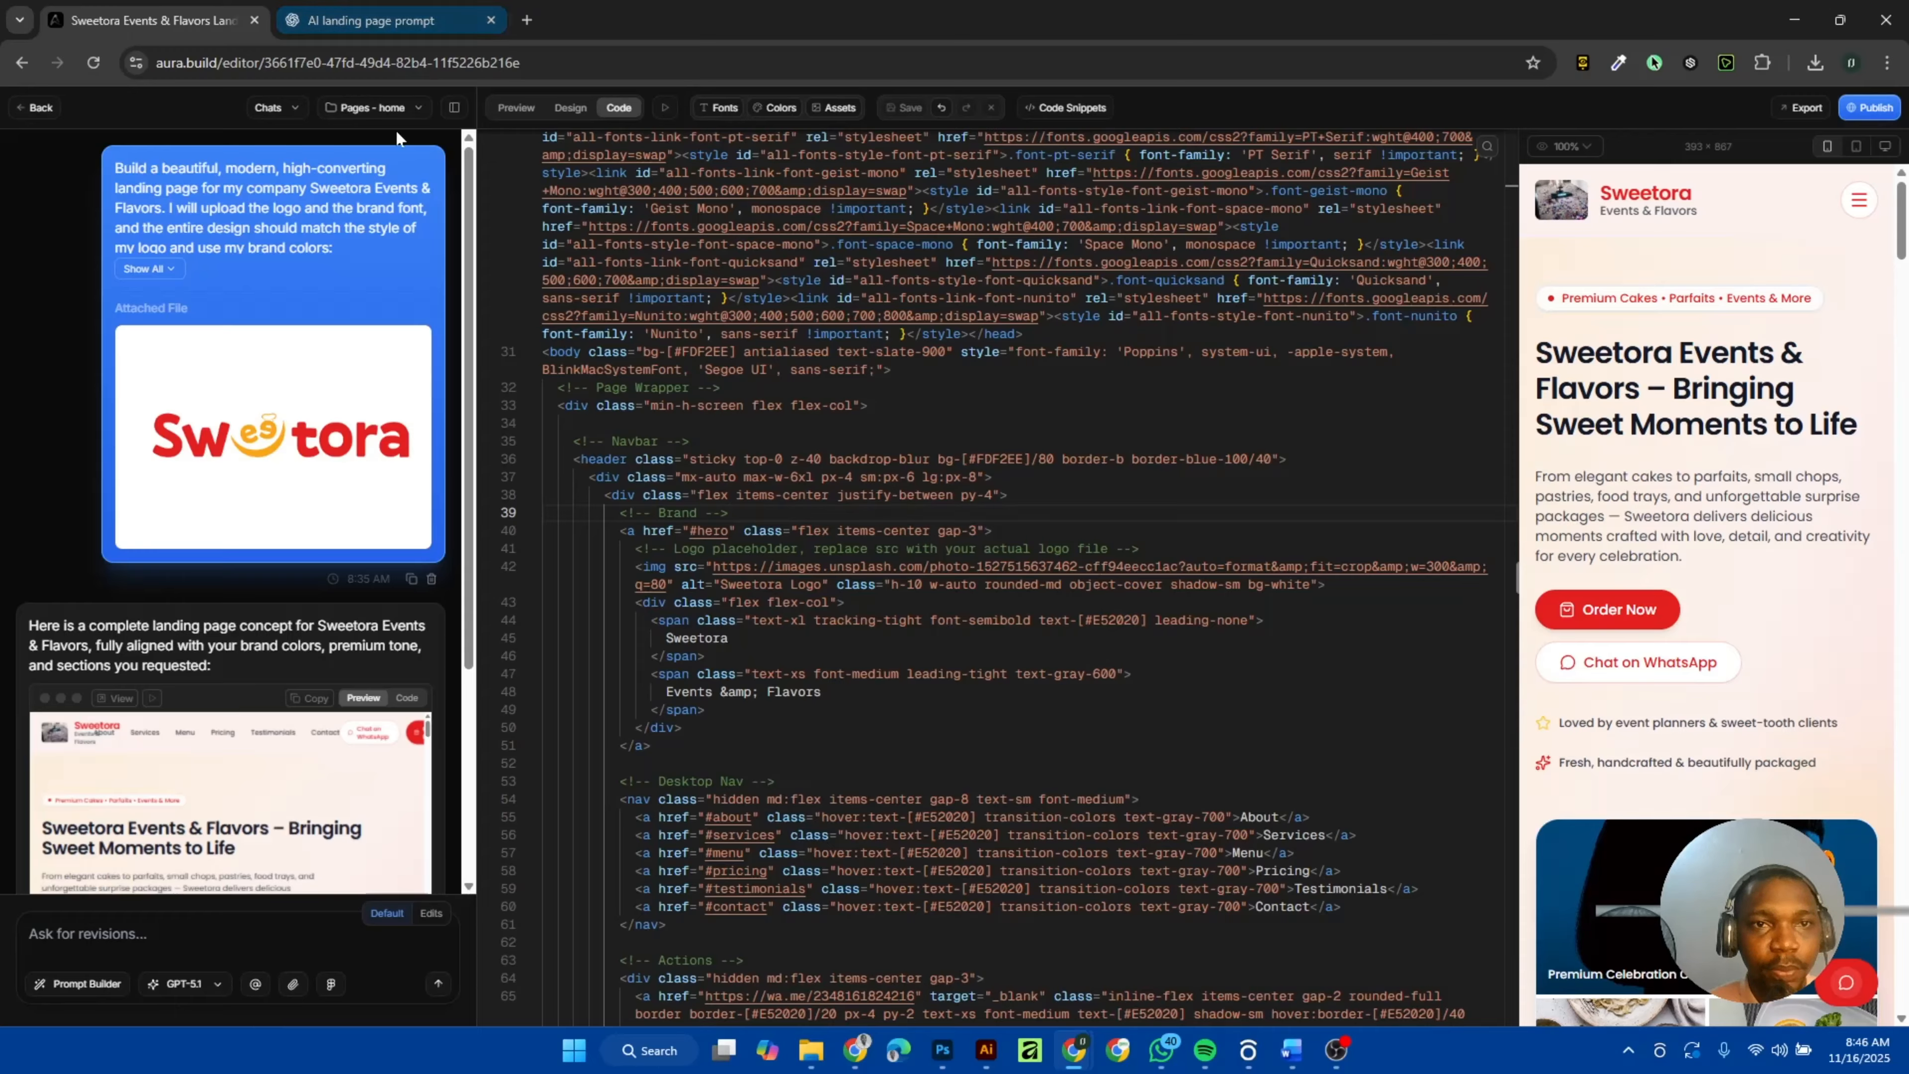
Return to Design mode and look at the page list and the export options.
click(563, 108)
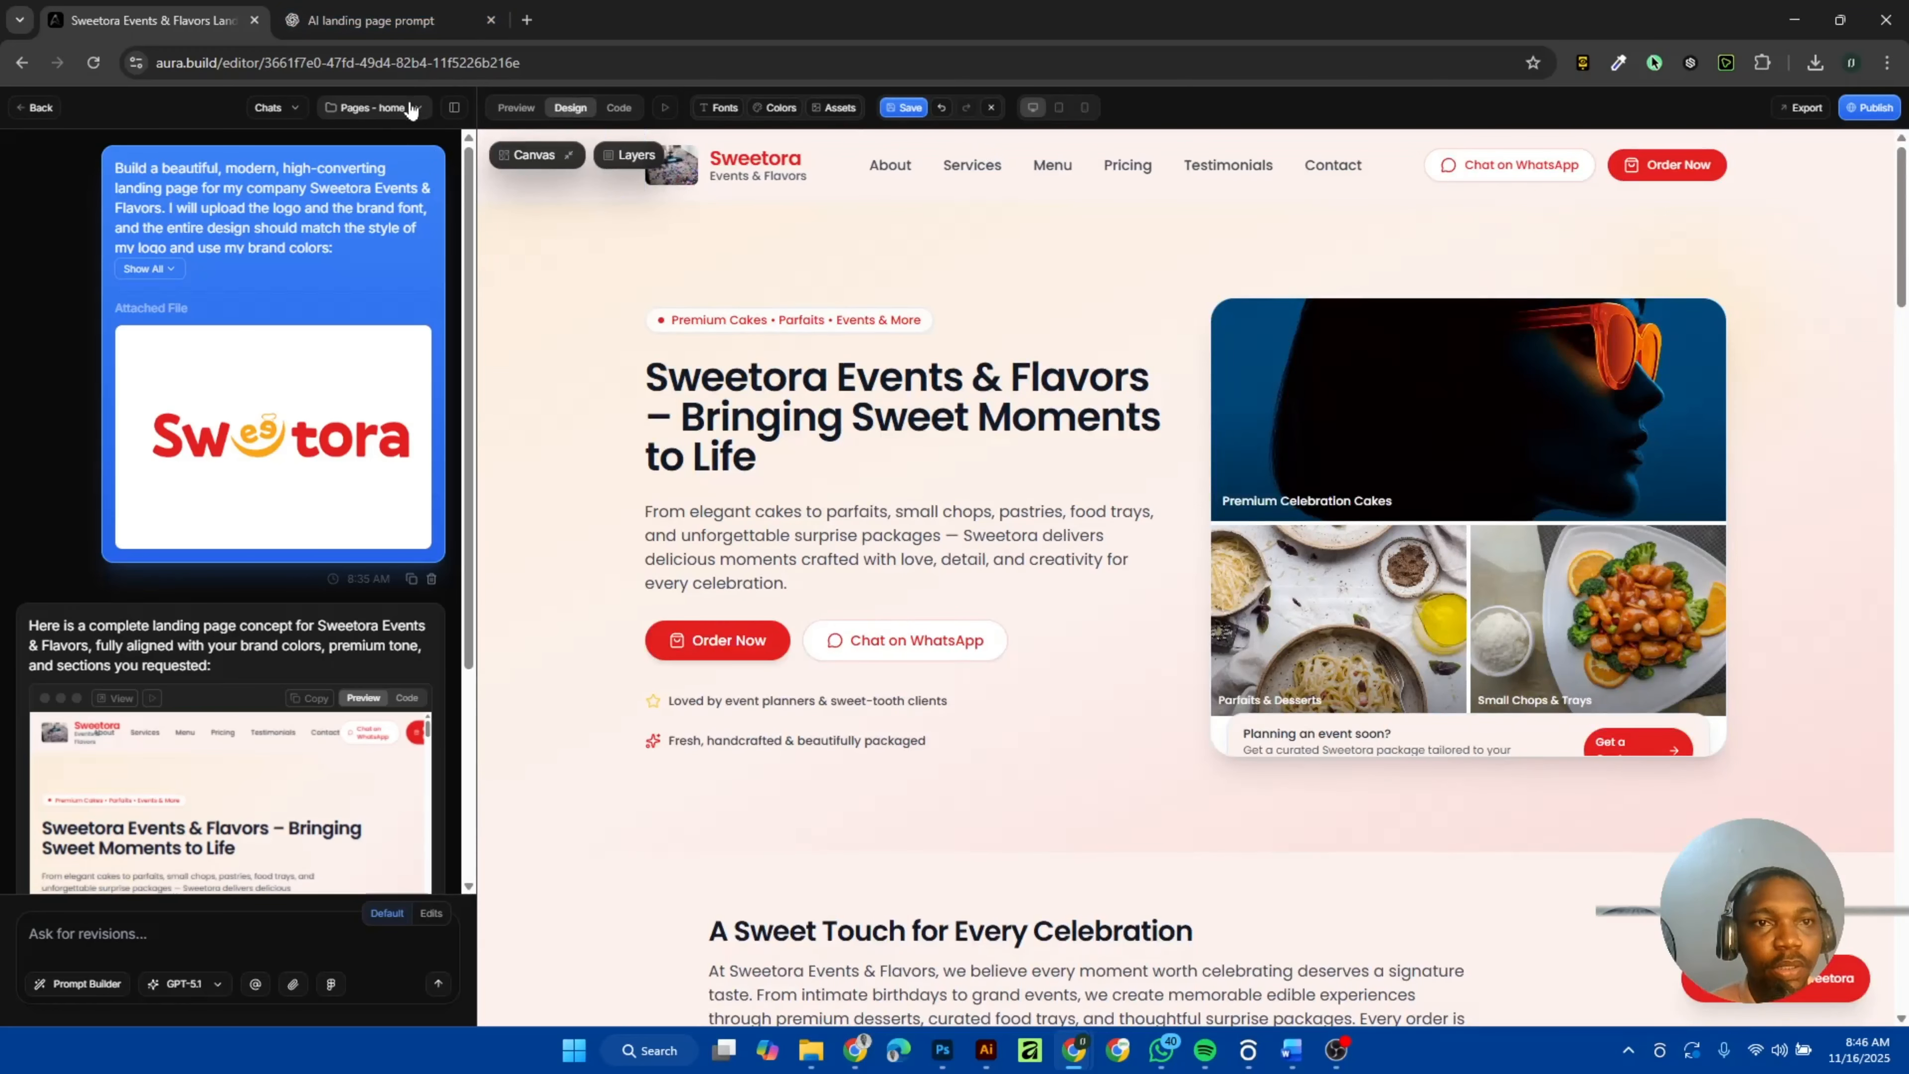
click(410, 107)
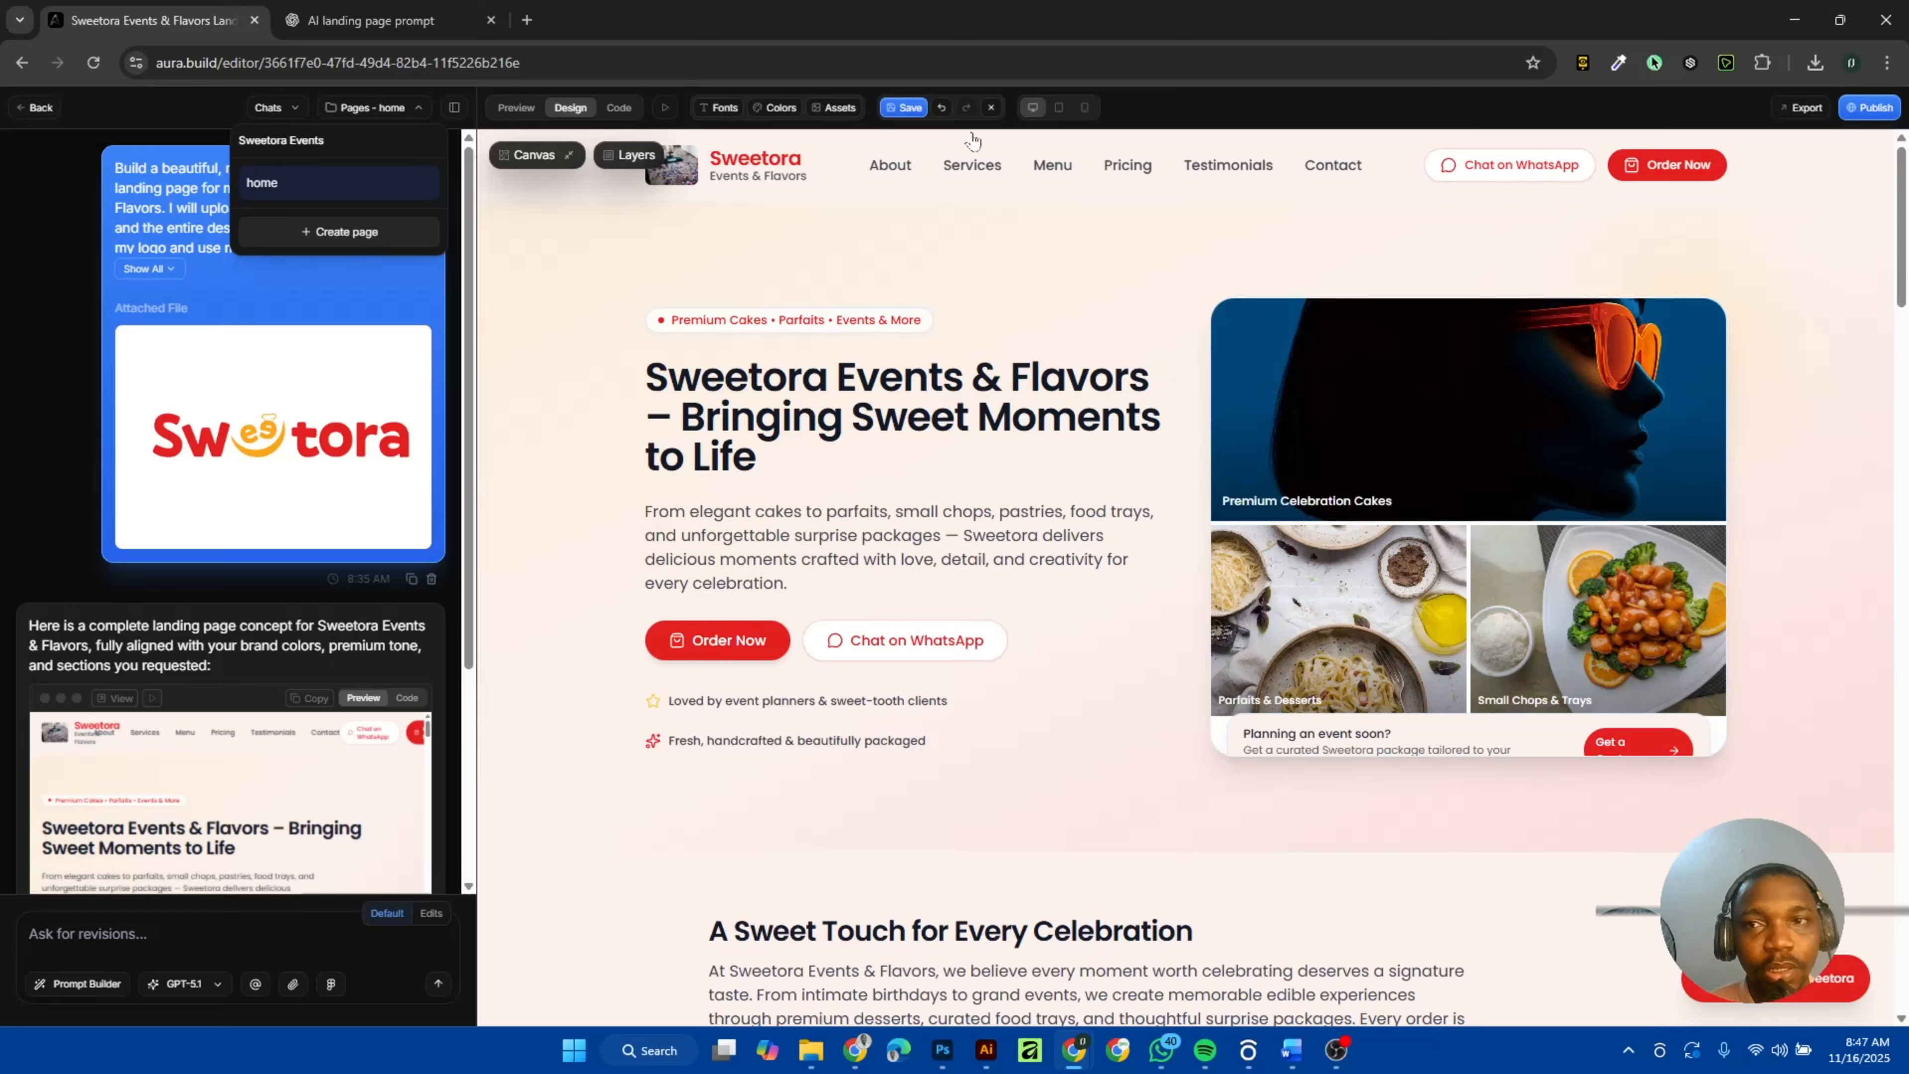
click(1804, 109)
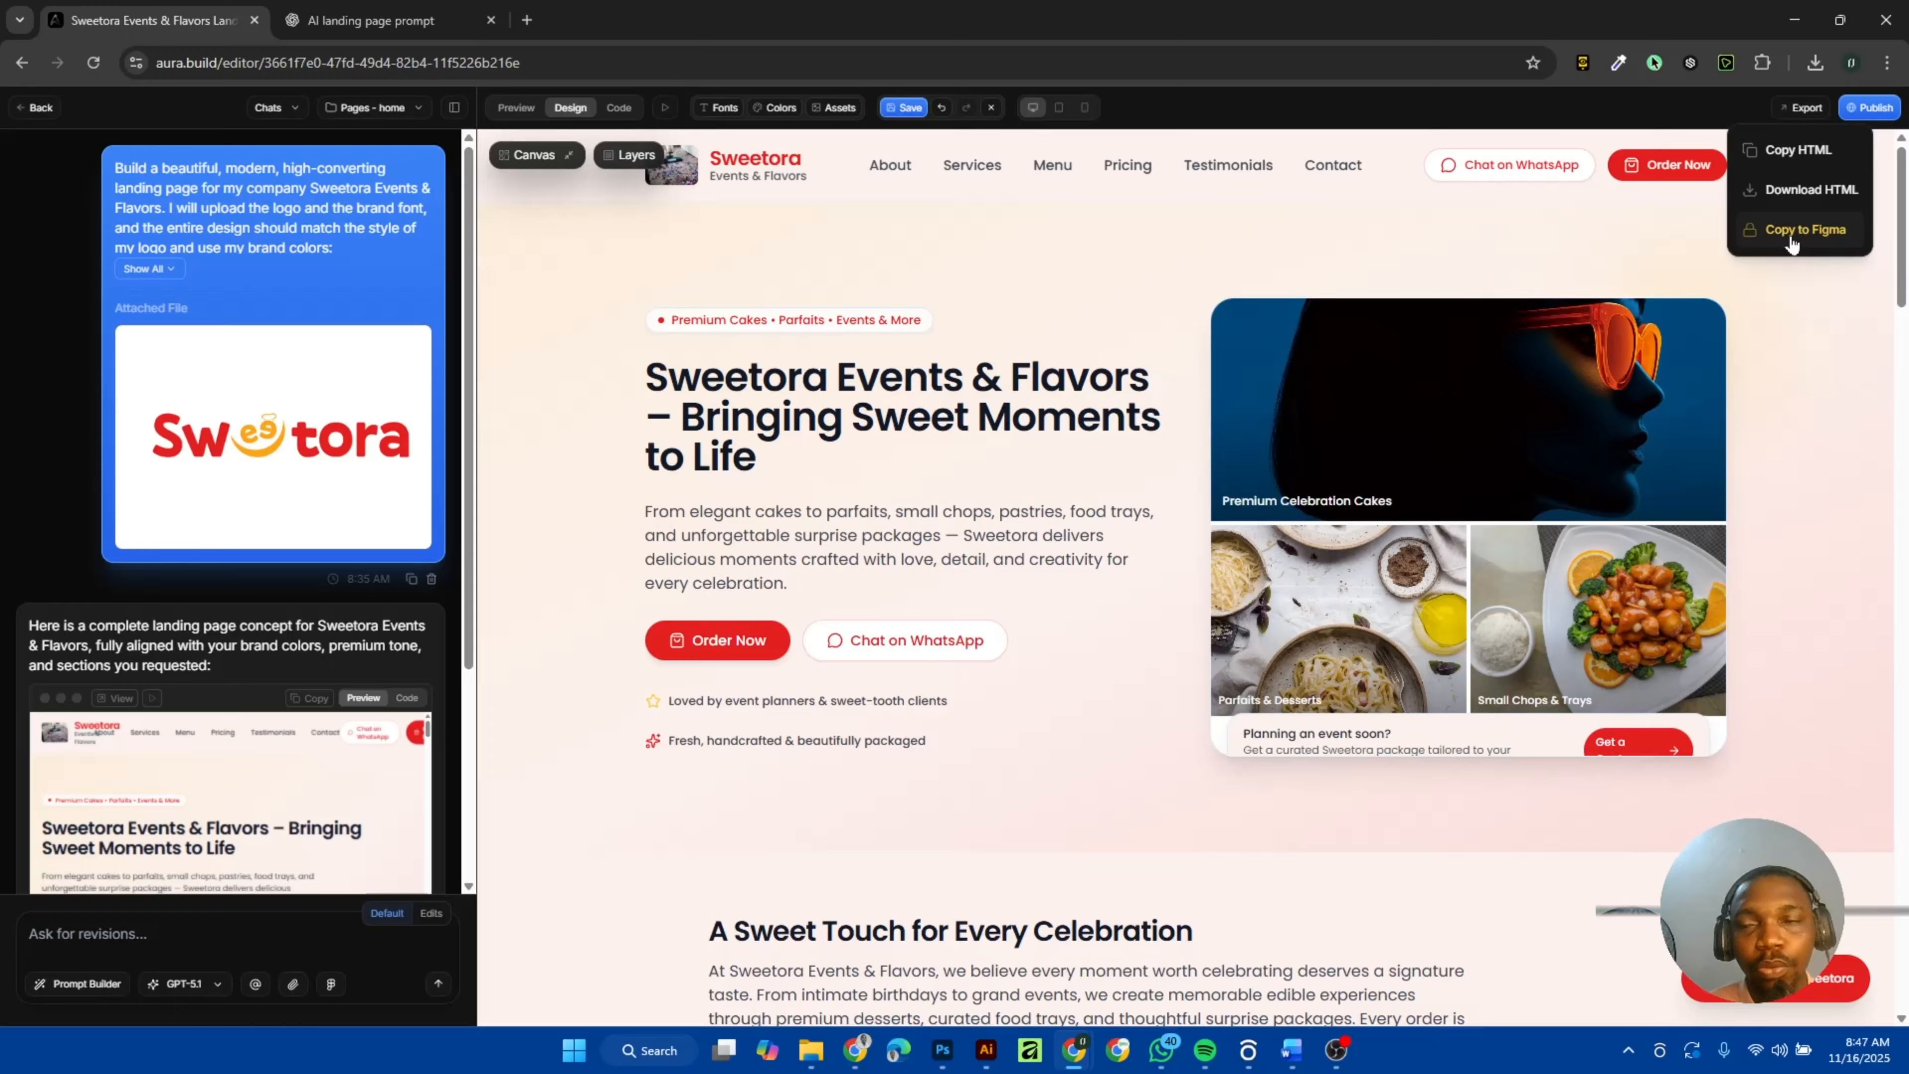
Open the publish settings and try to upload sweetora-04 as the preview image.
click(1857, 113)
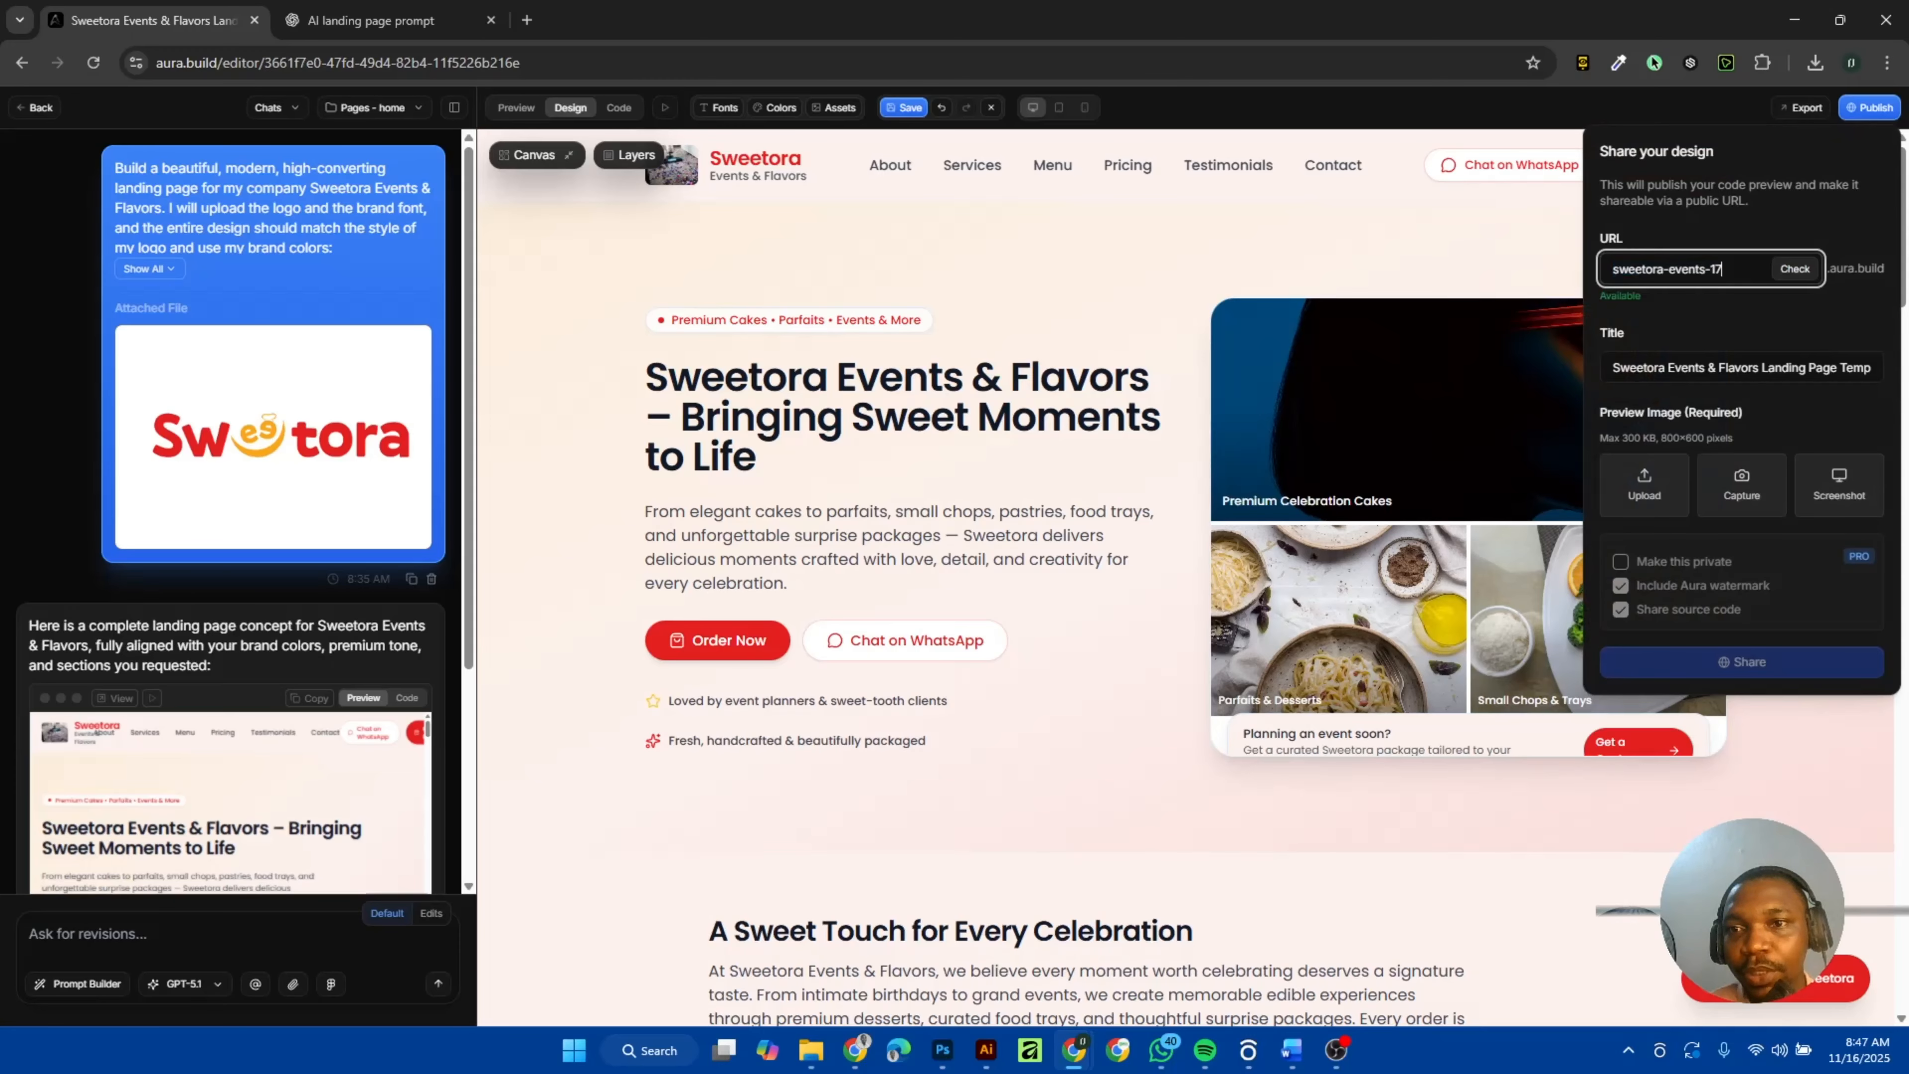
click(1646, 482)
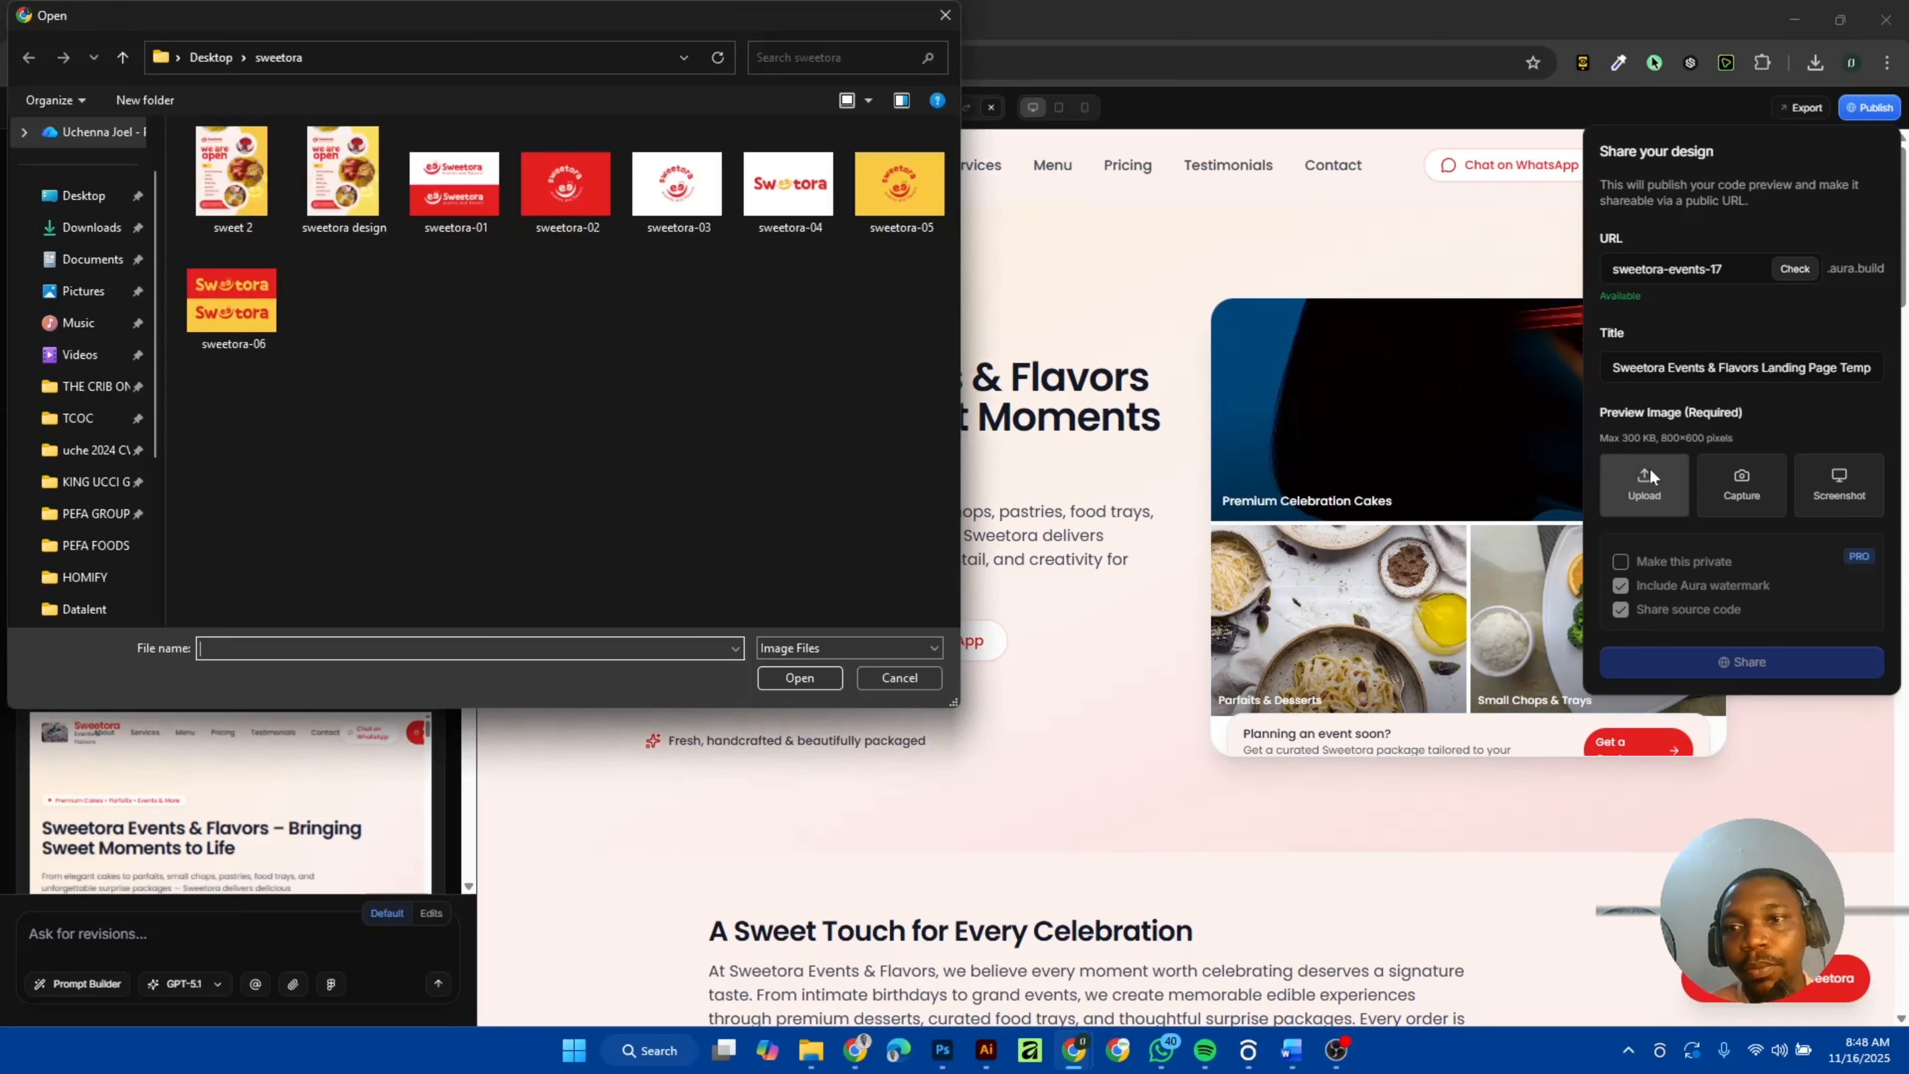
click(789, 192)
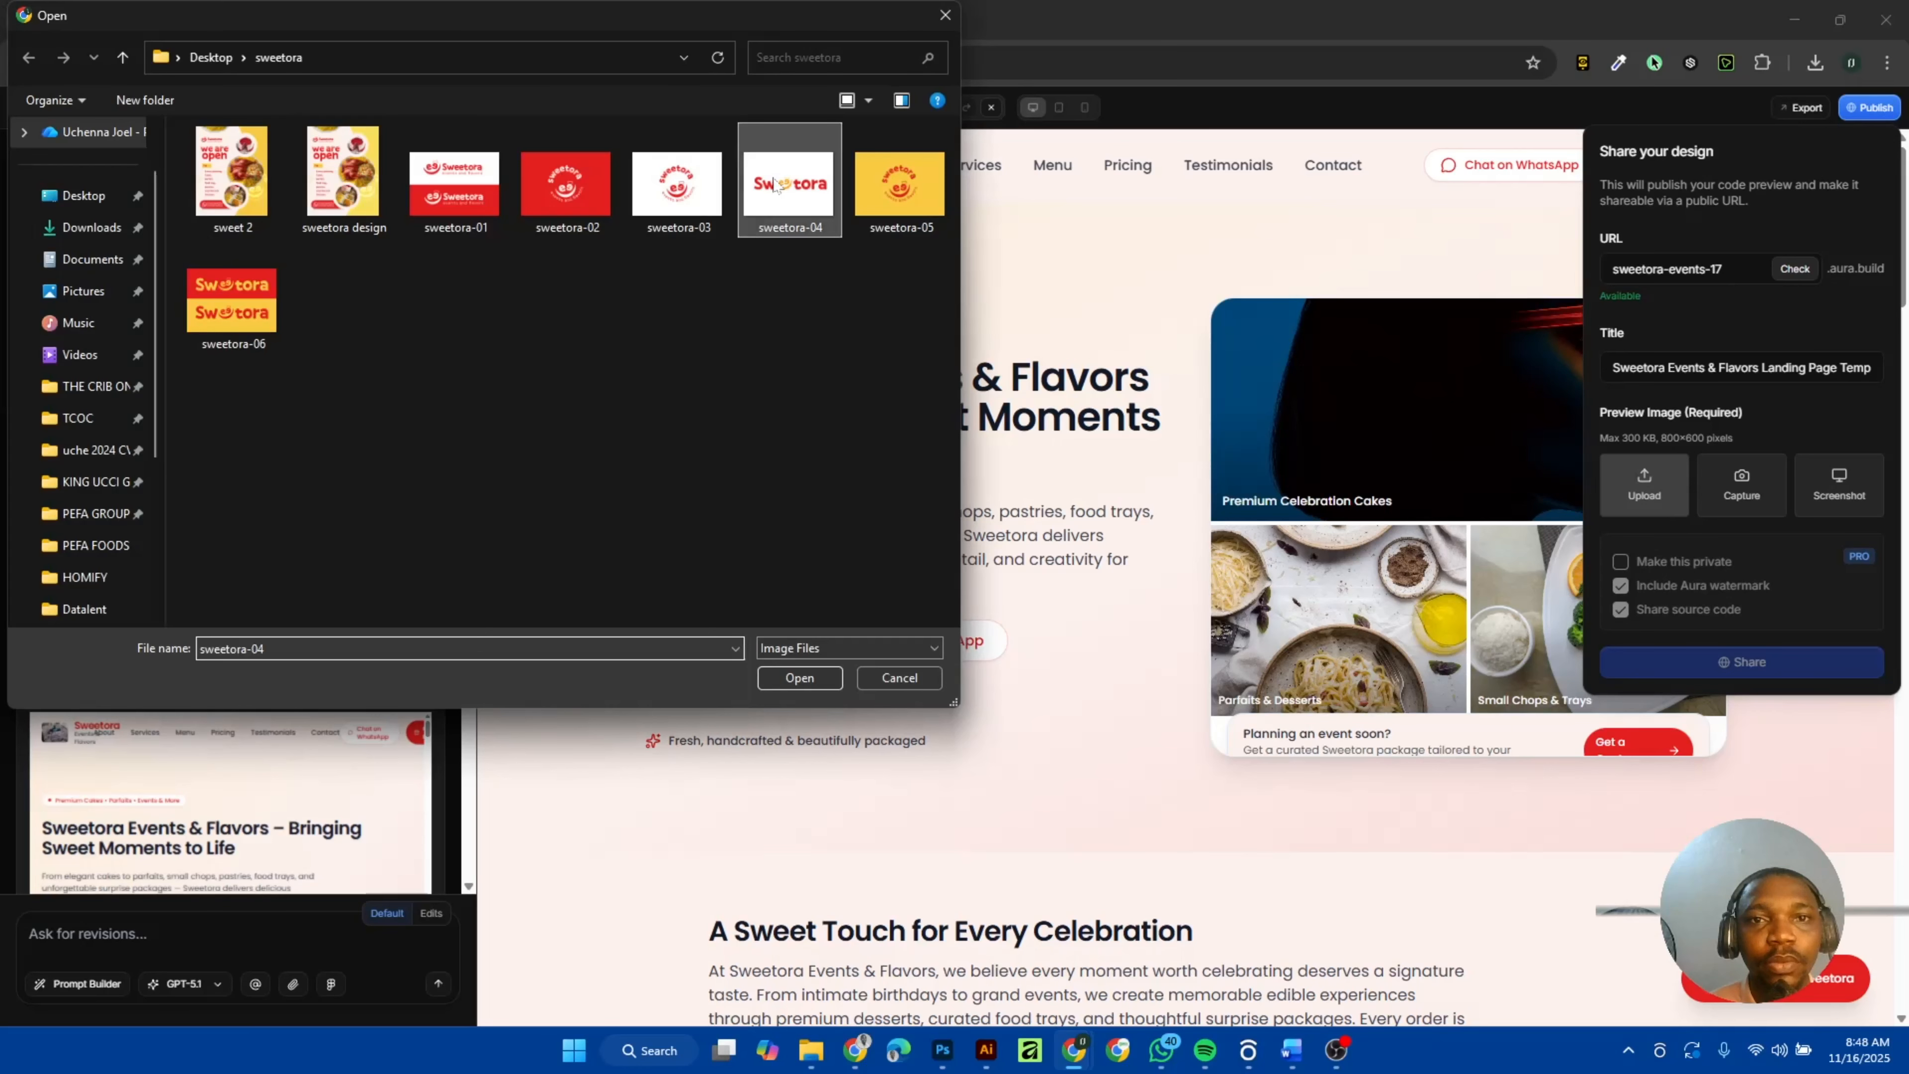
click(800, 678)
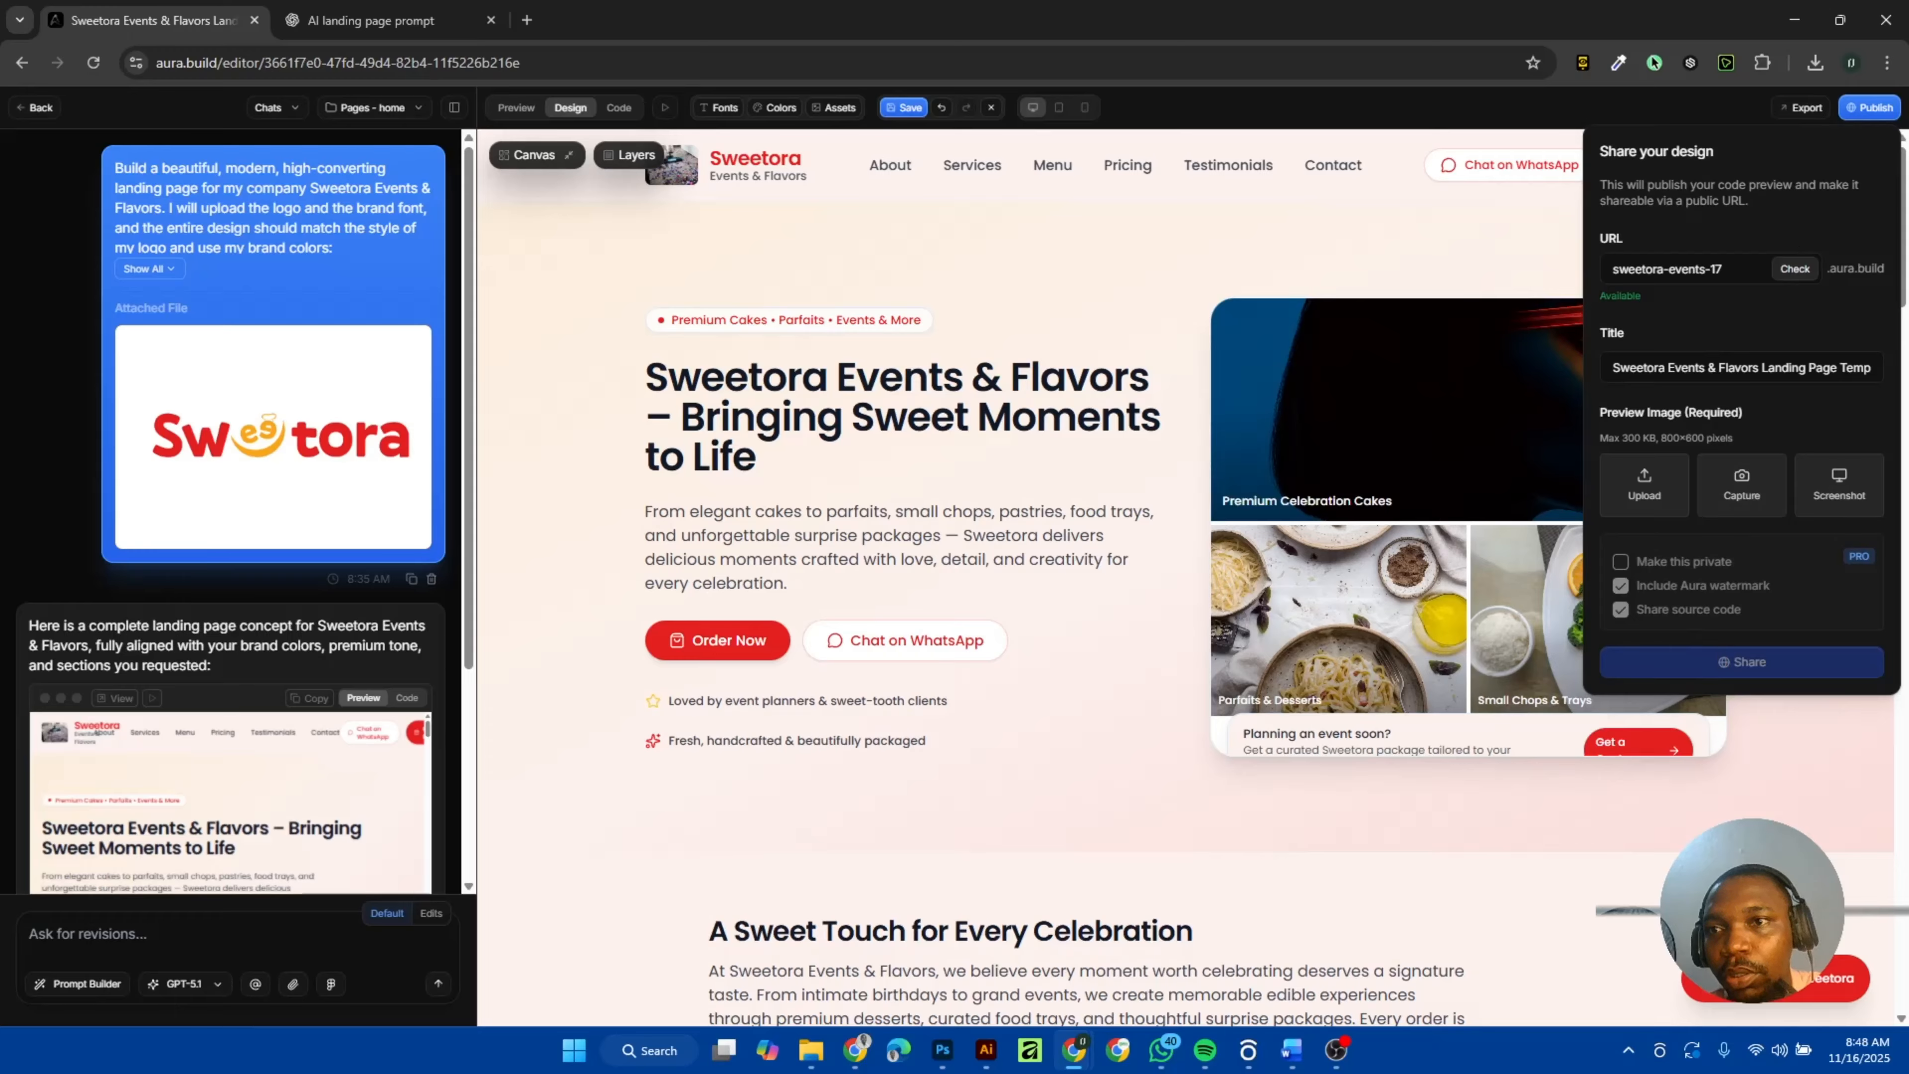
Reopen the publish settings and set the page's URL name to sweetora-events.
click(1867, 121)
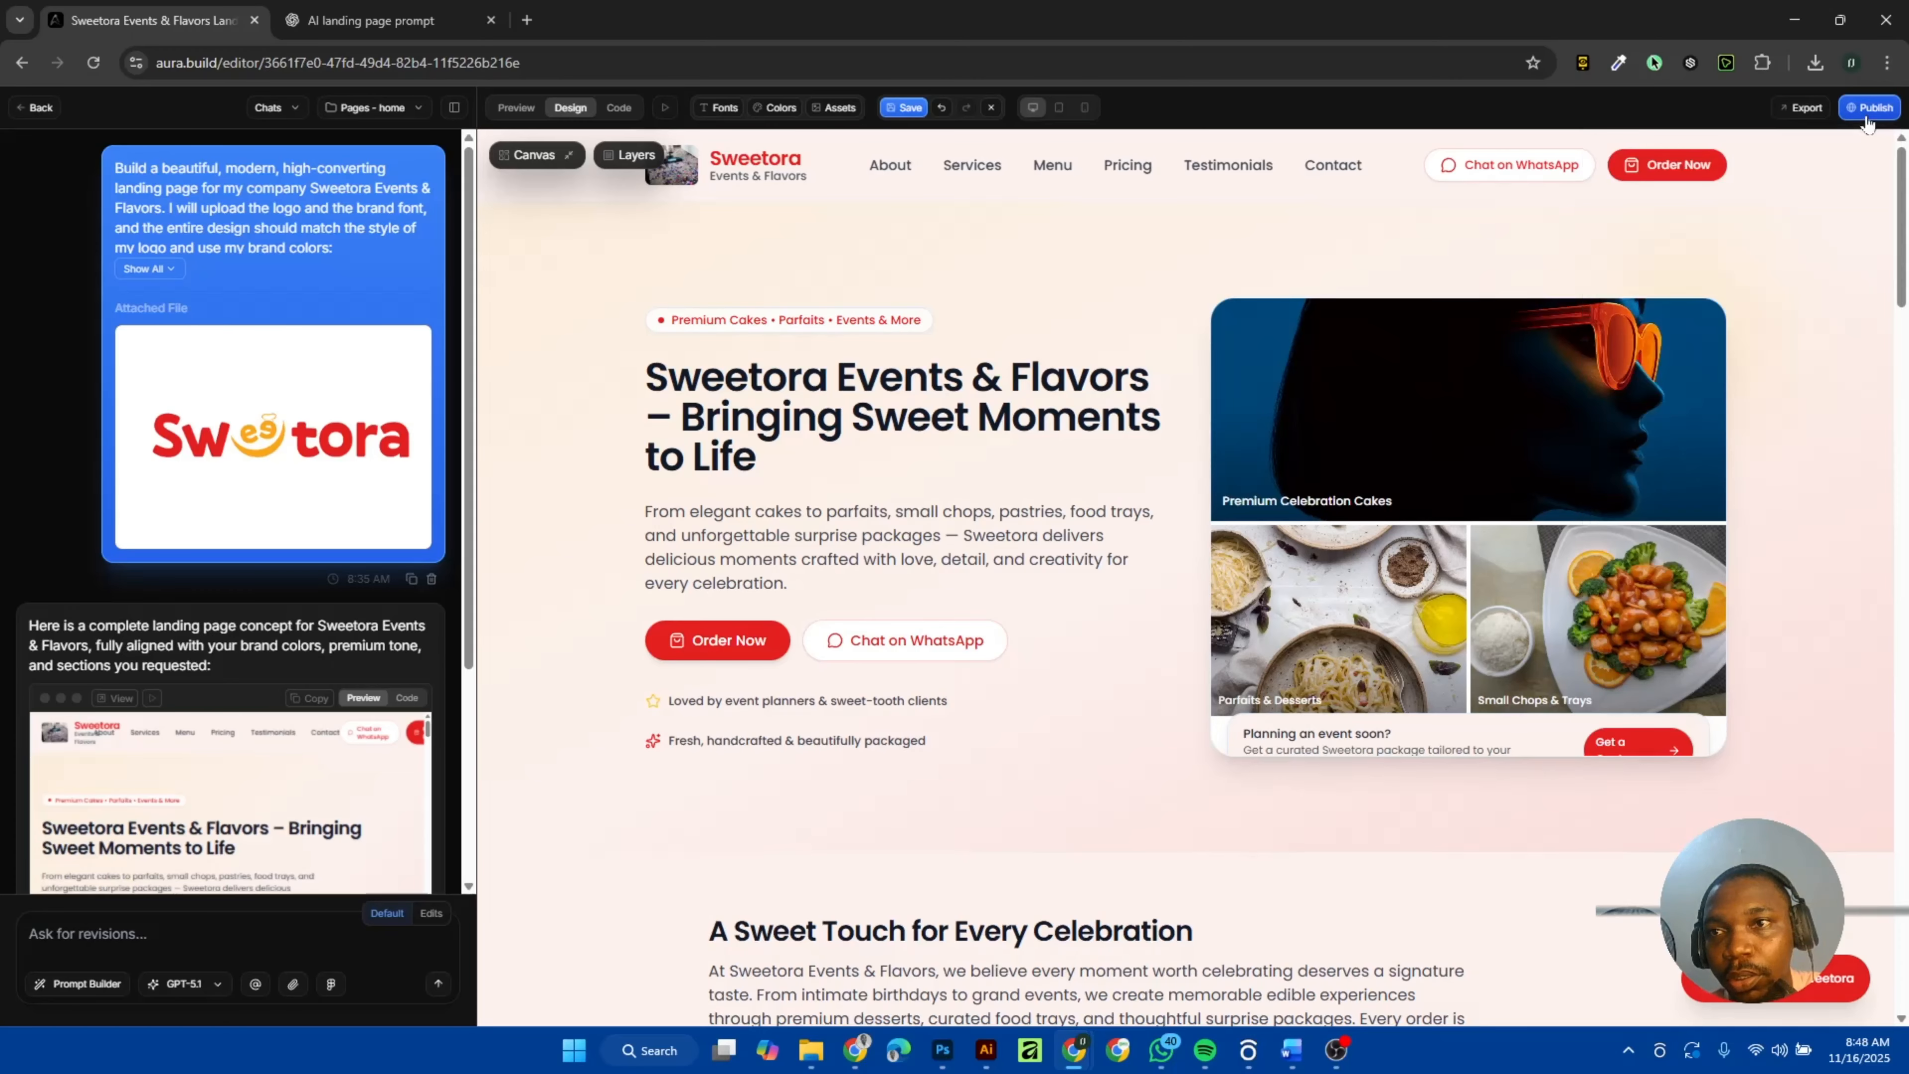
click(1867, 109)
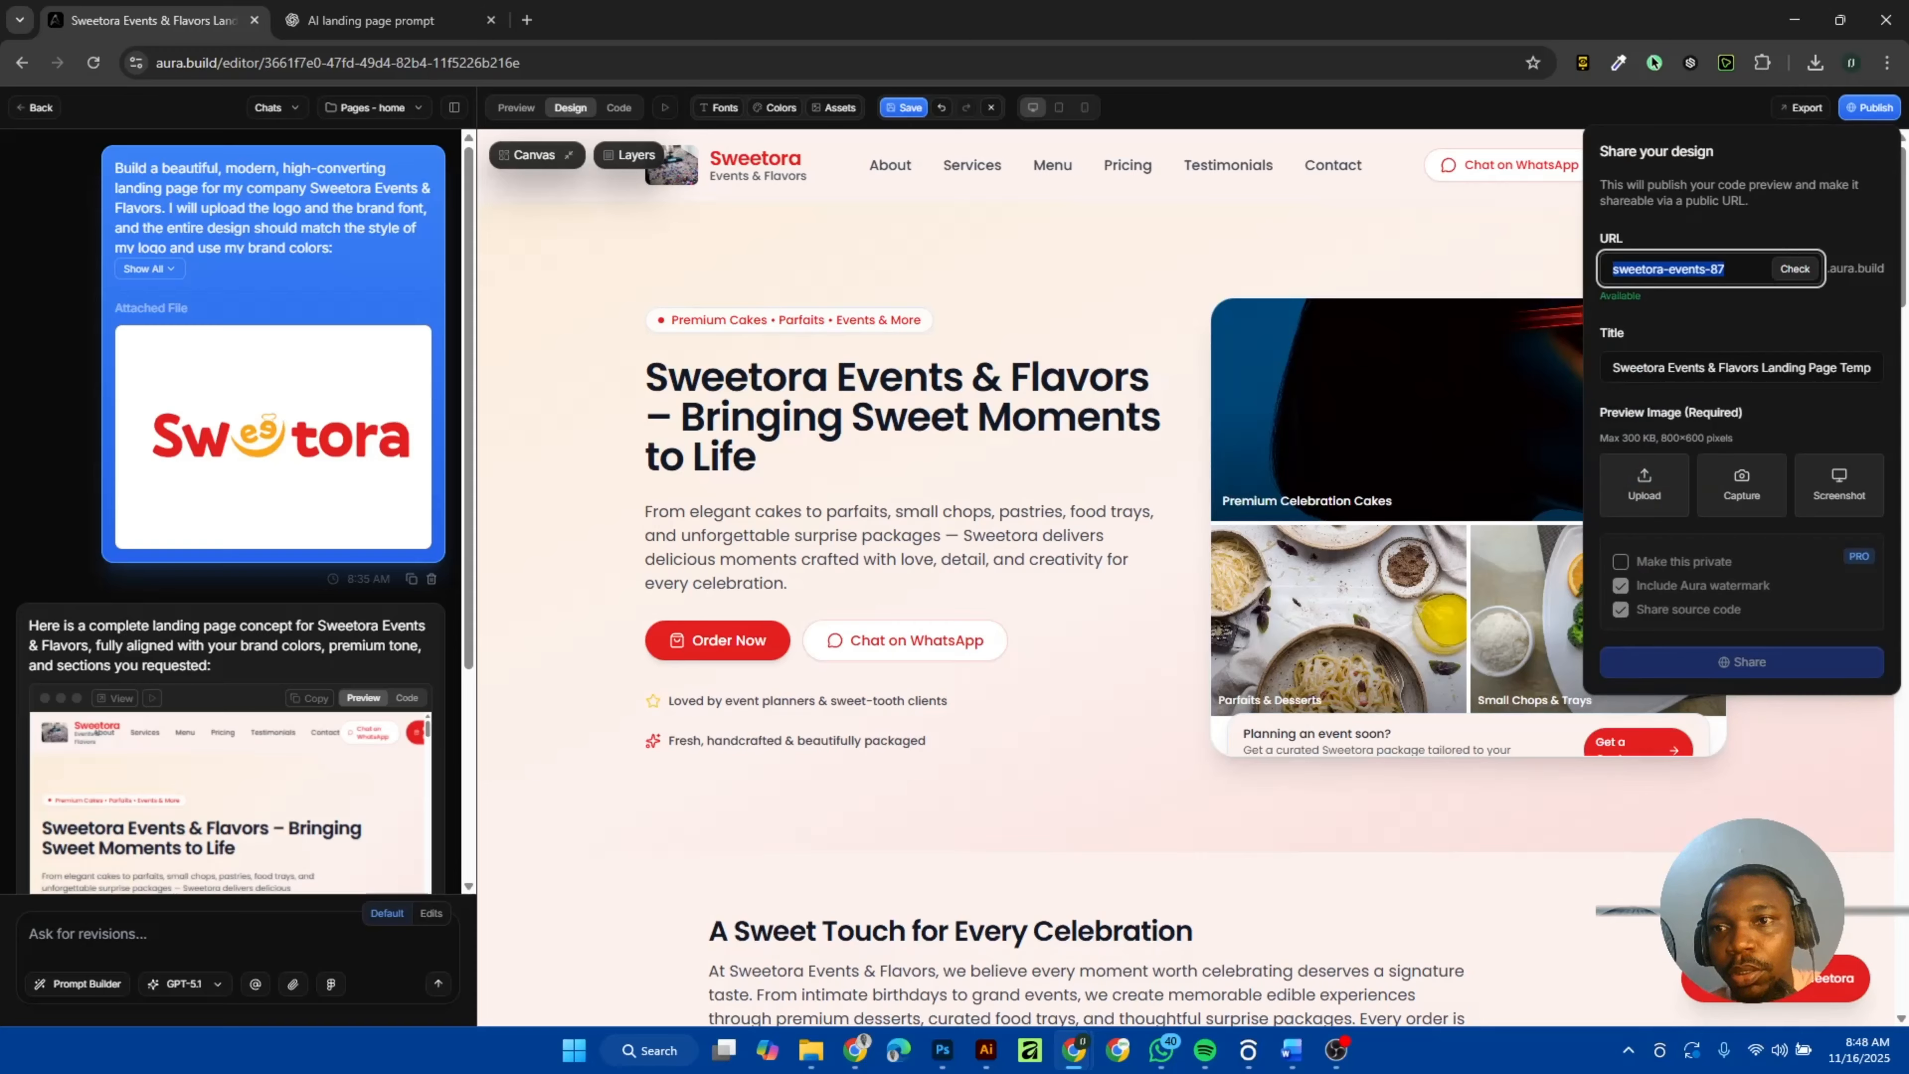
key(End)
key(BackSpace)
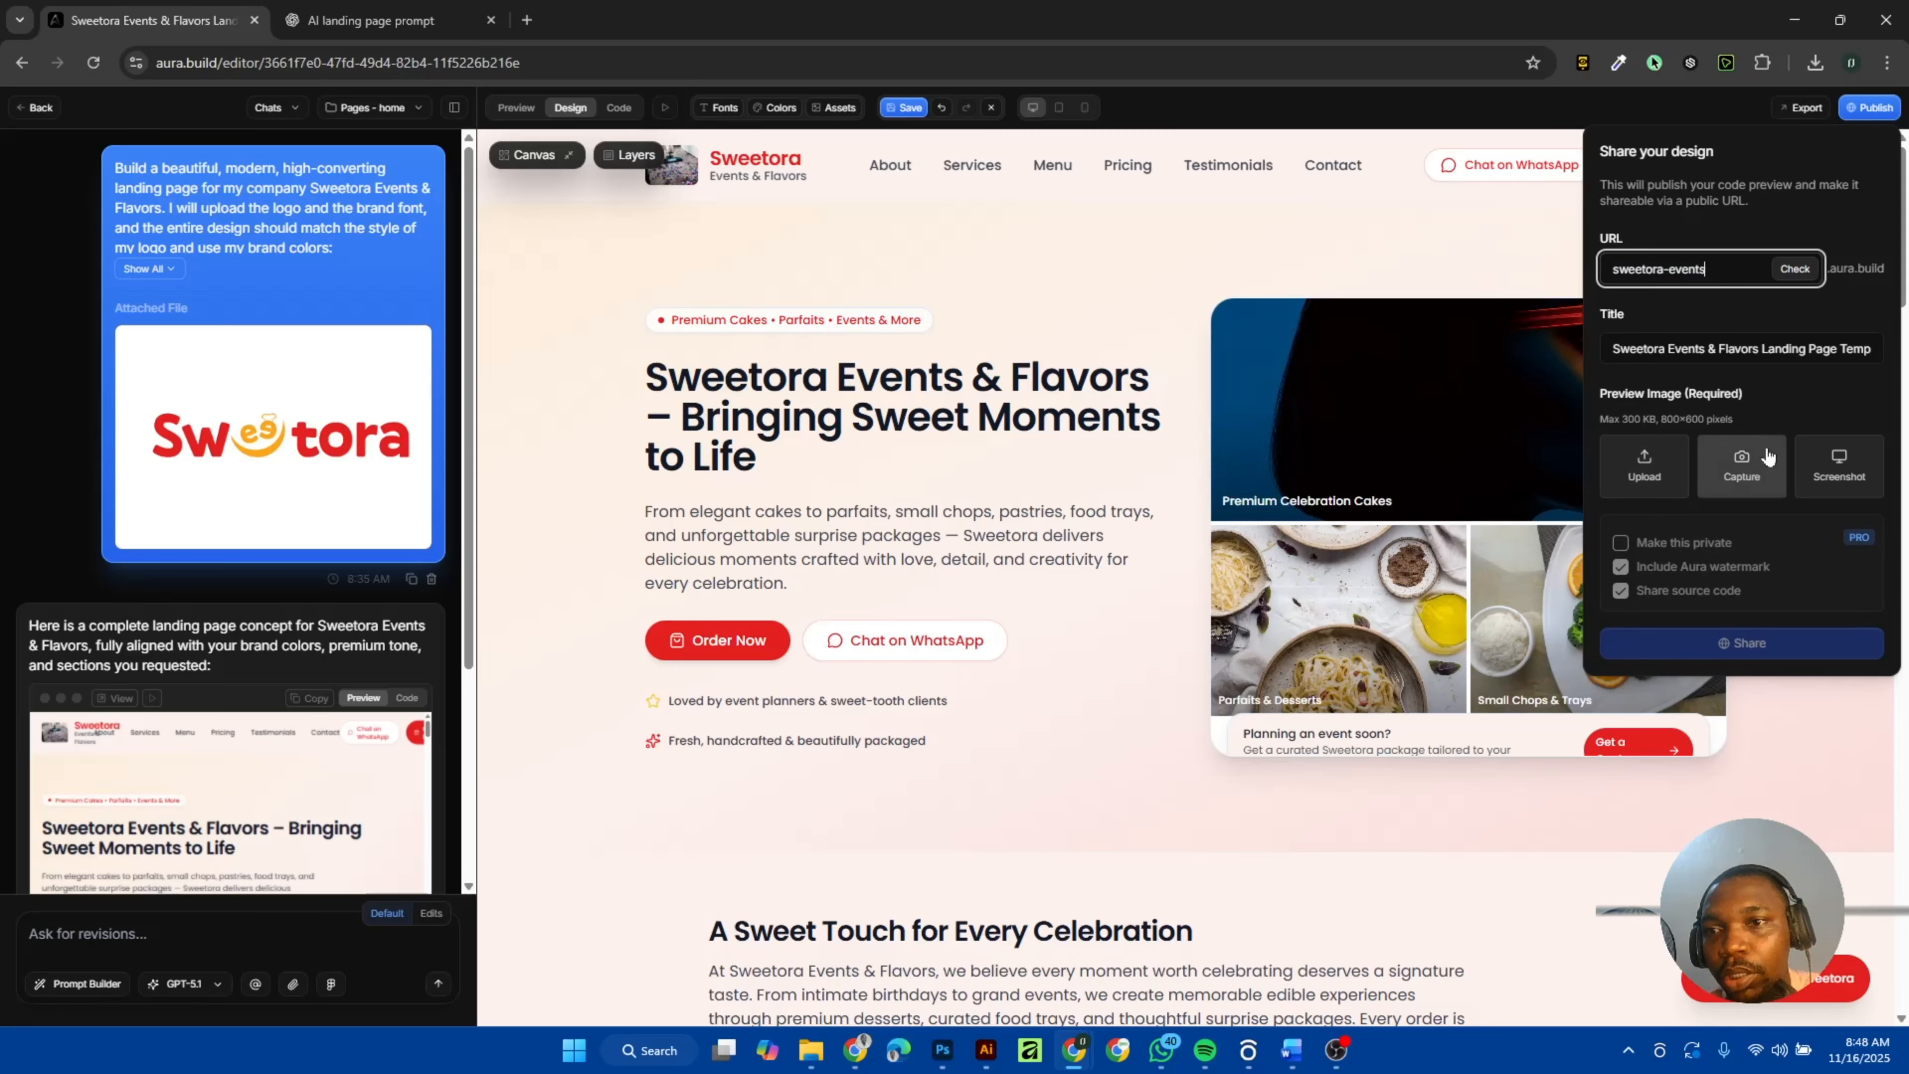
Start a screenshot for the preview image and share the sweetora.ai Illustrator window as its source.
click(1825, 474)
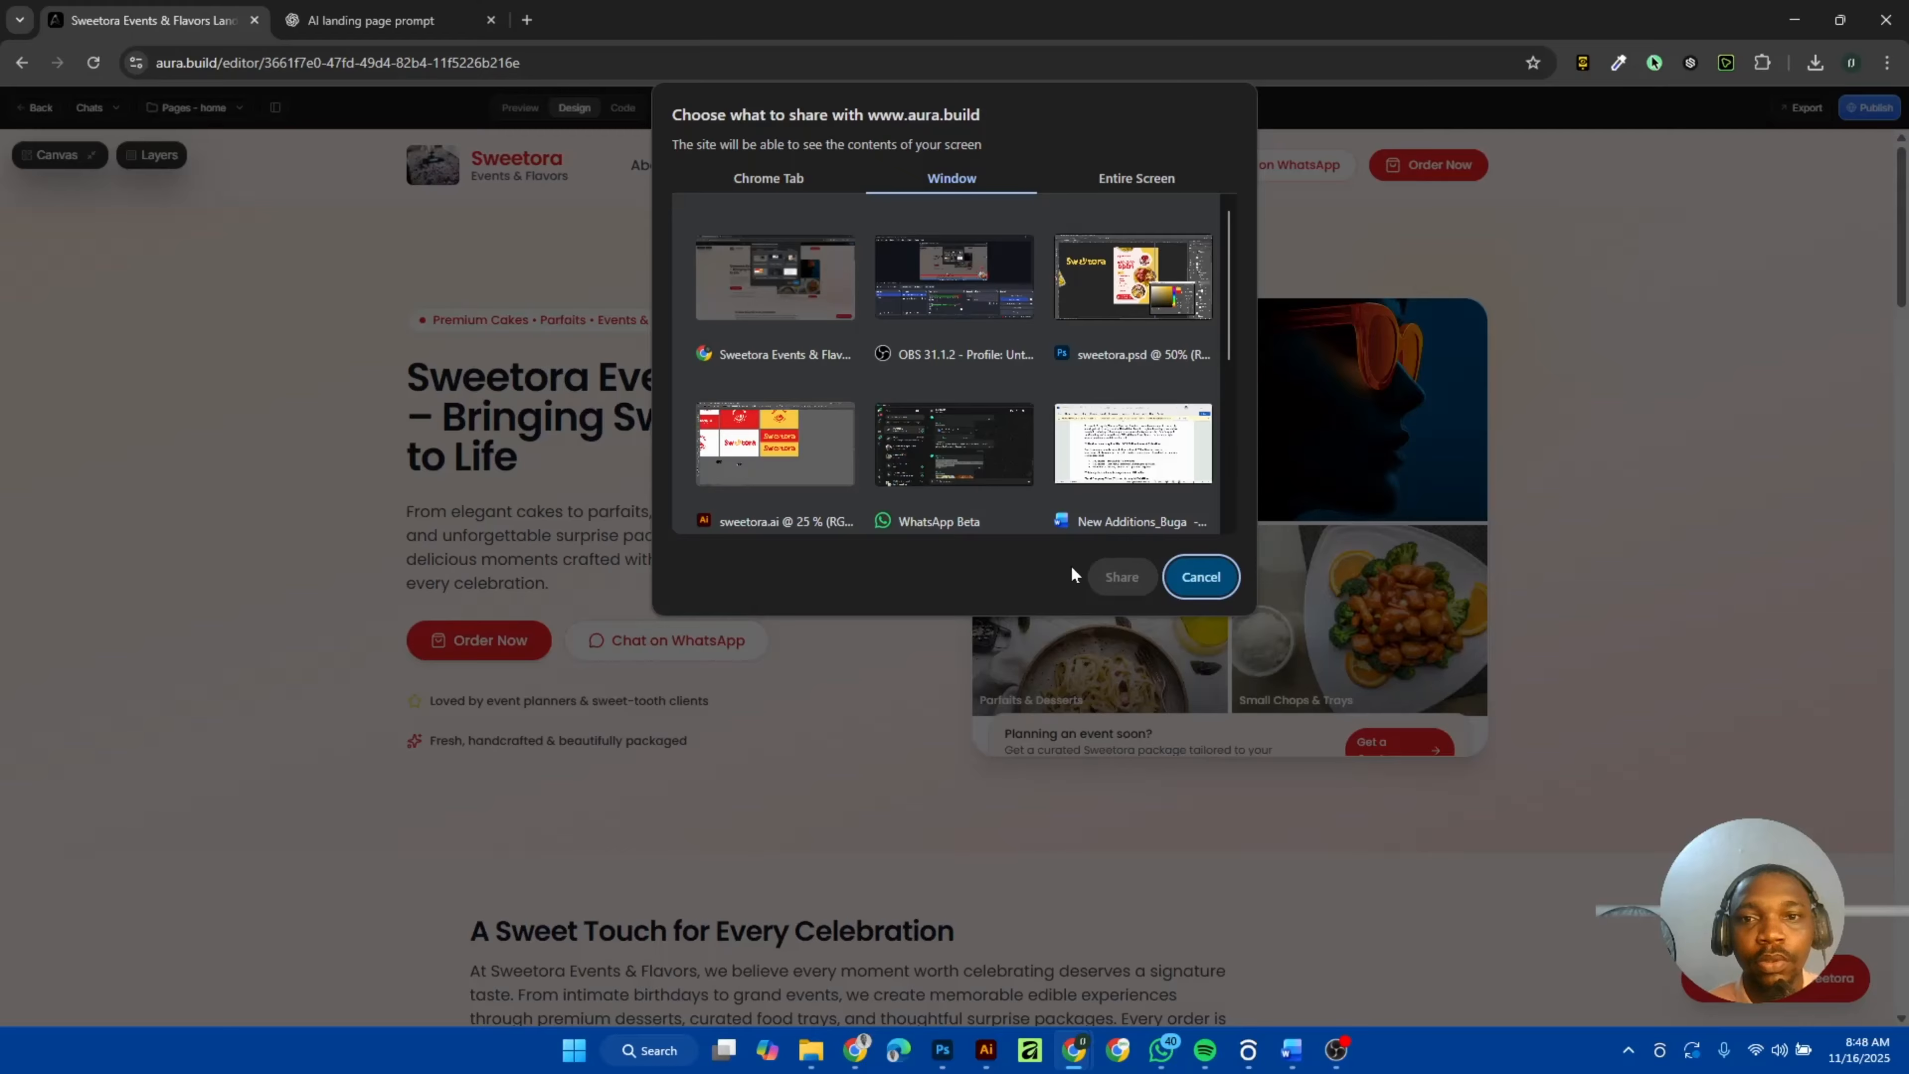
click(1192, 584)
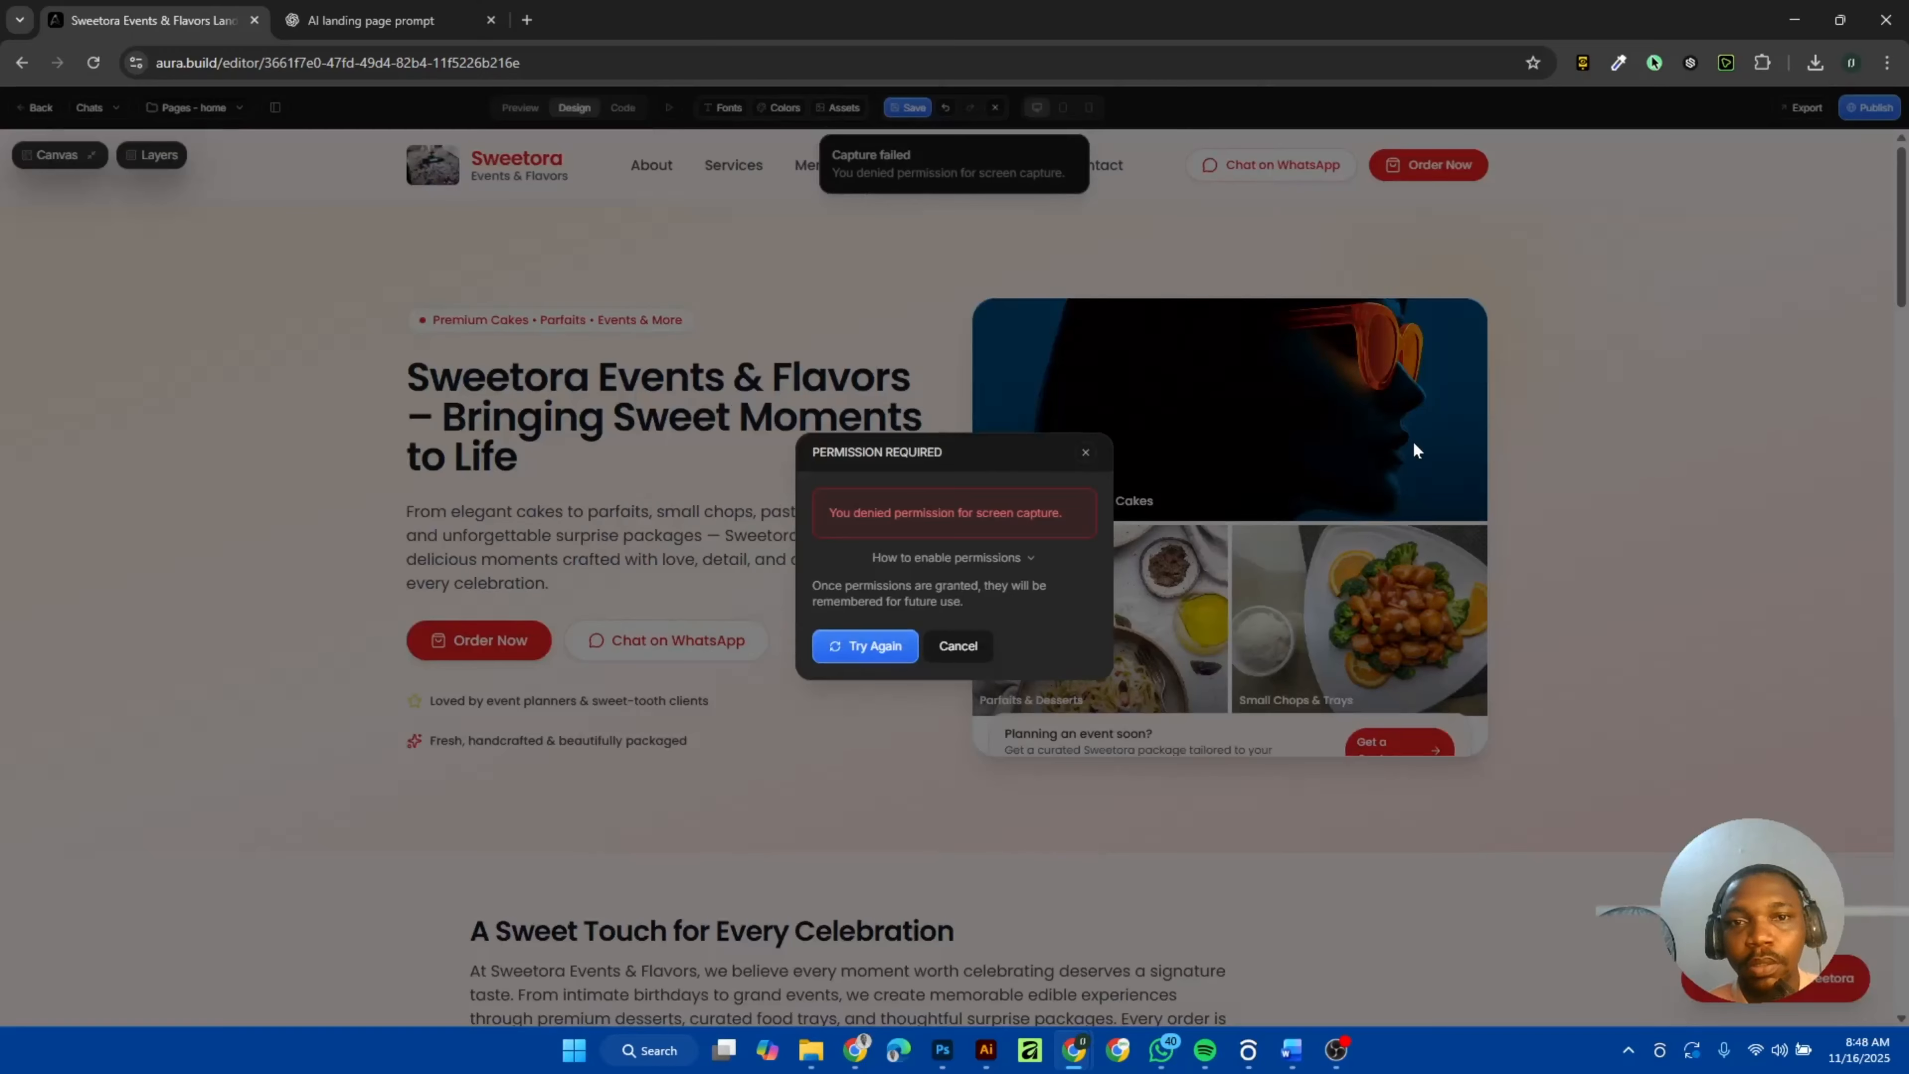
click(872, 647)
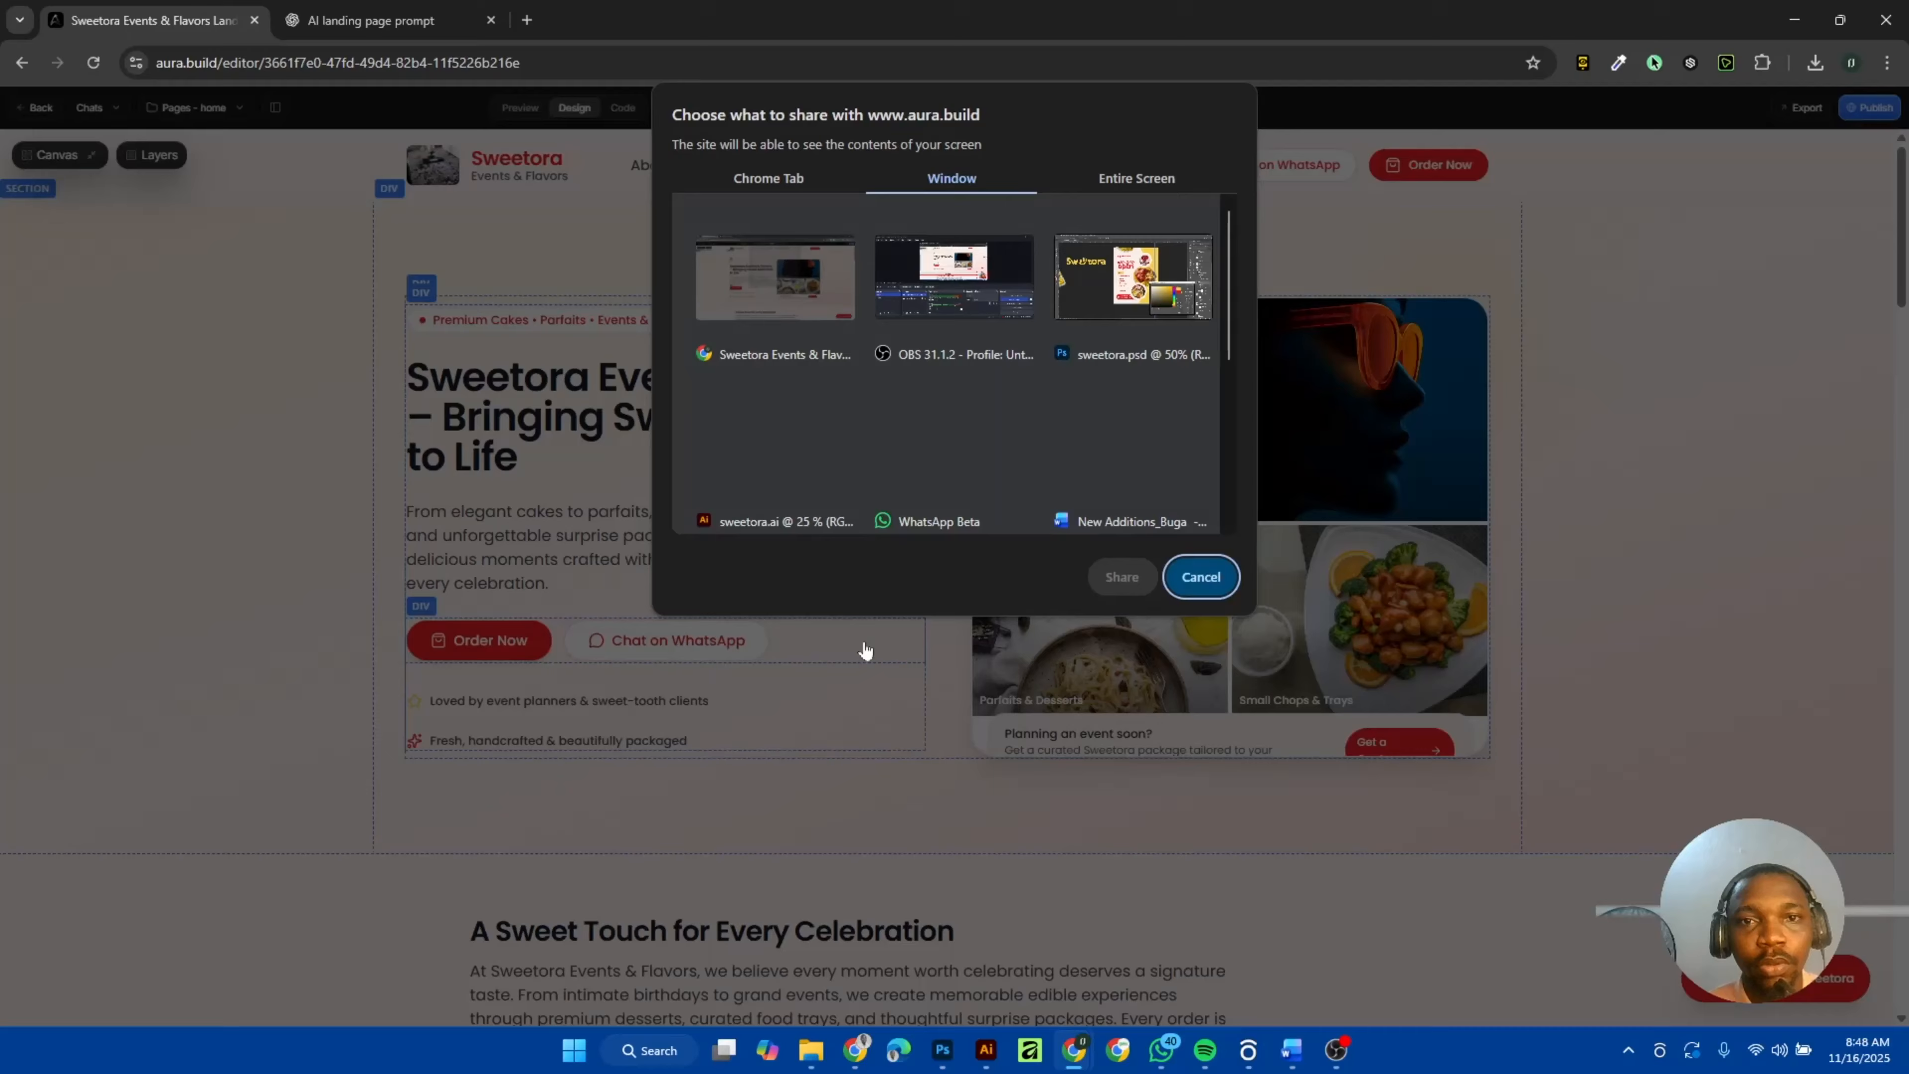
click(783, 273)
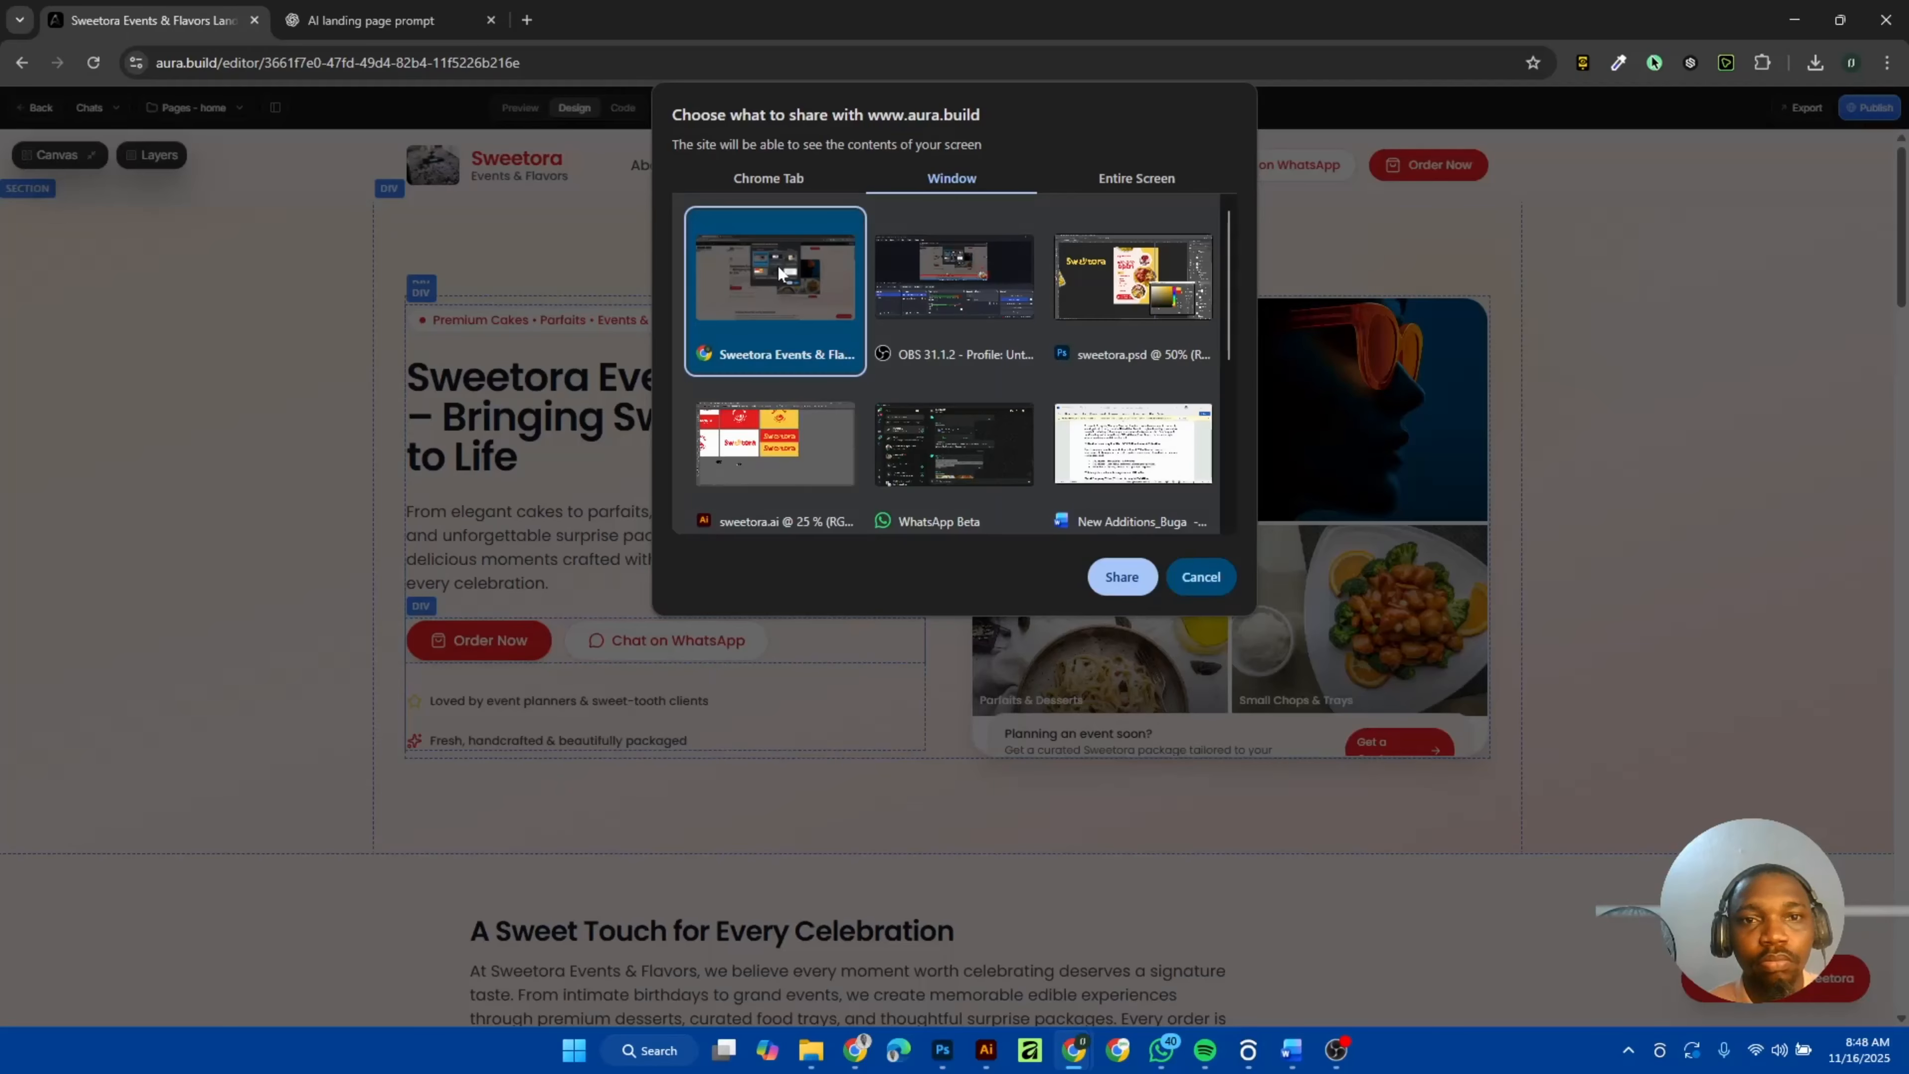
click(757, 445)
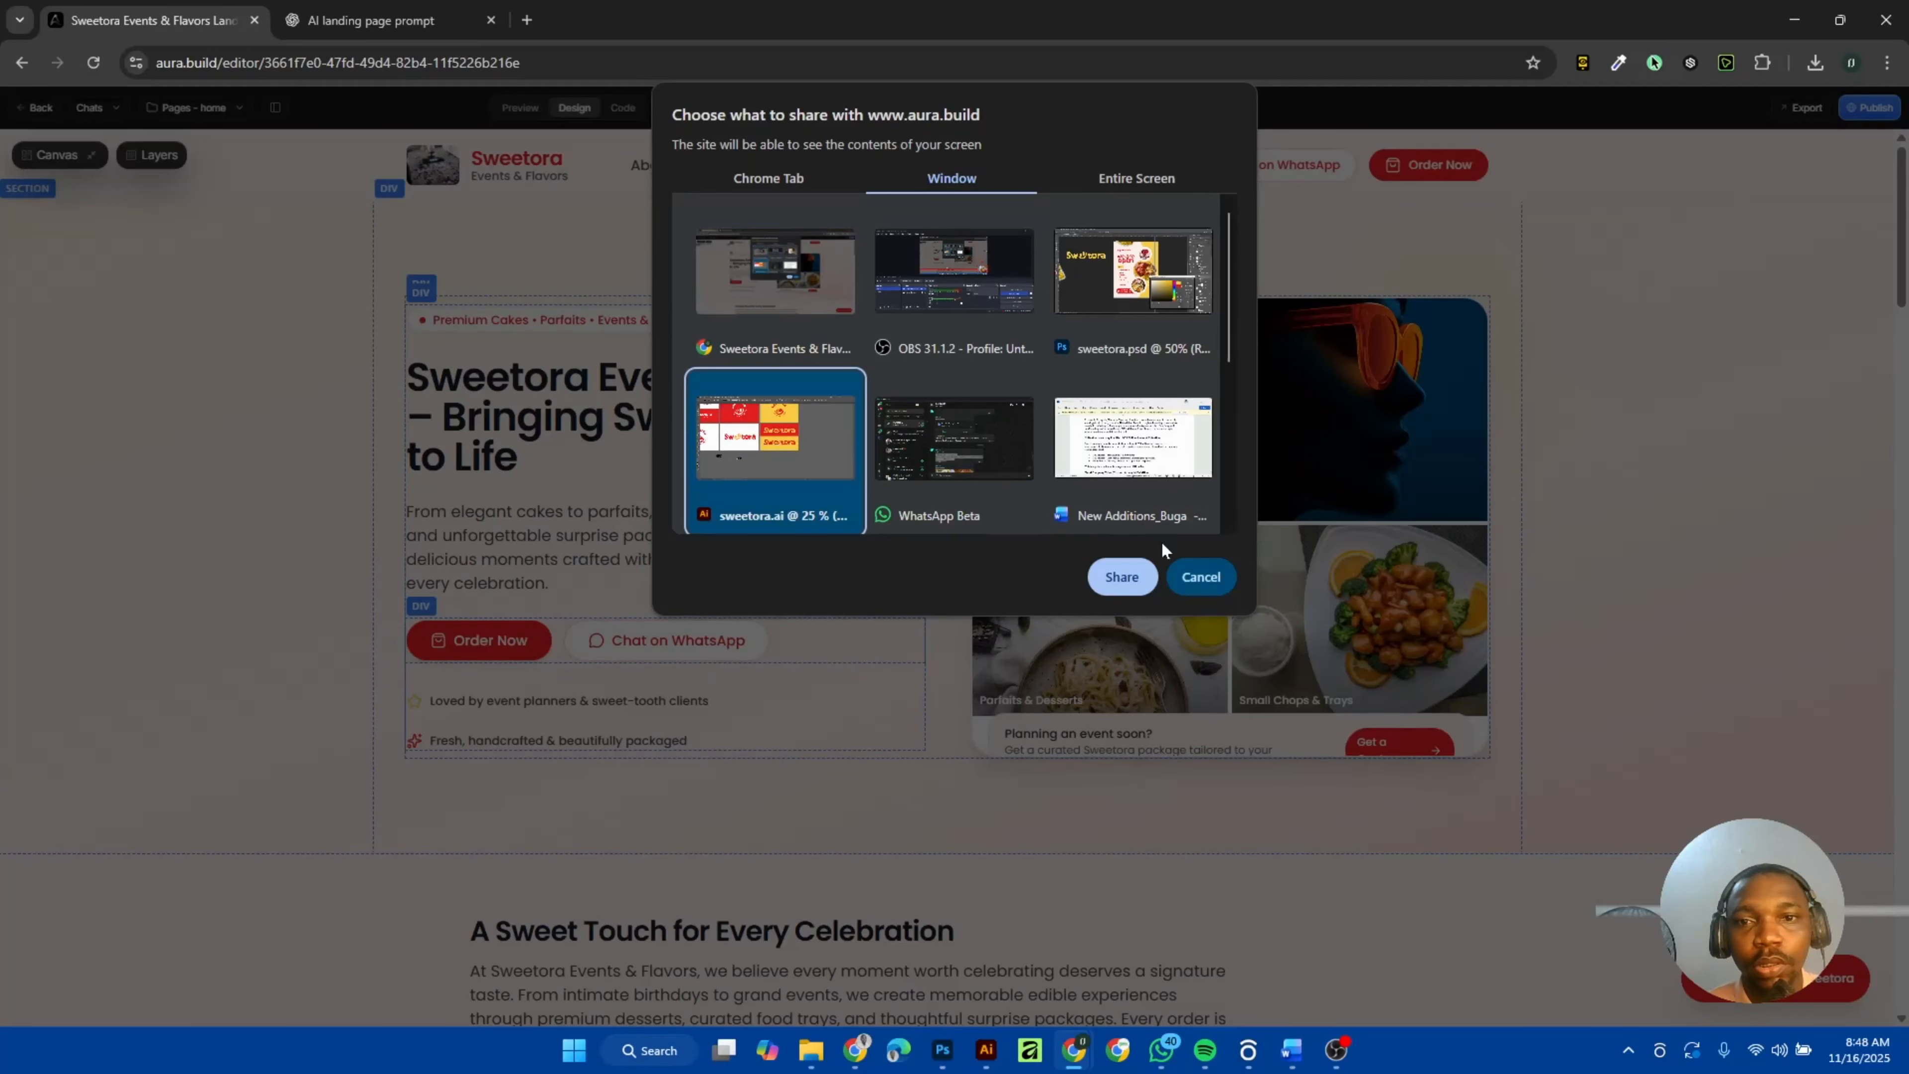
click(1121, 578)
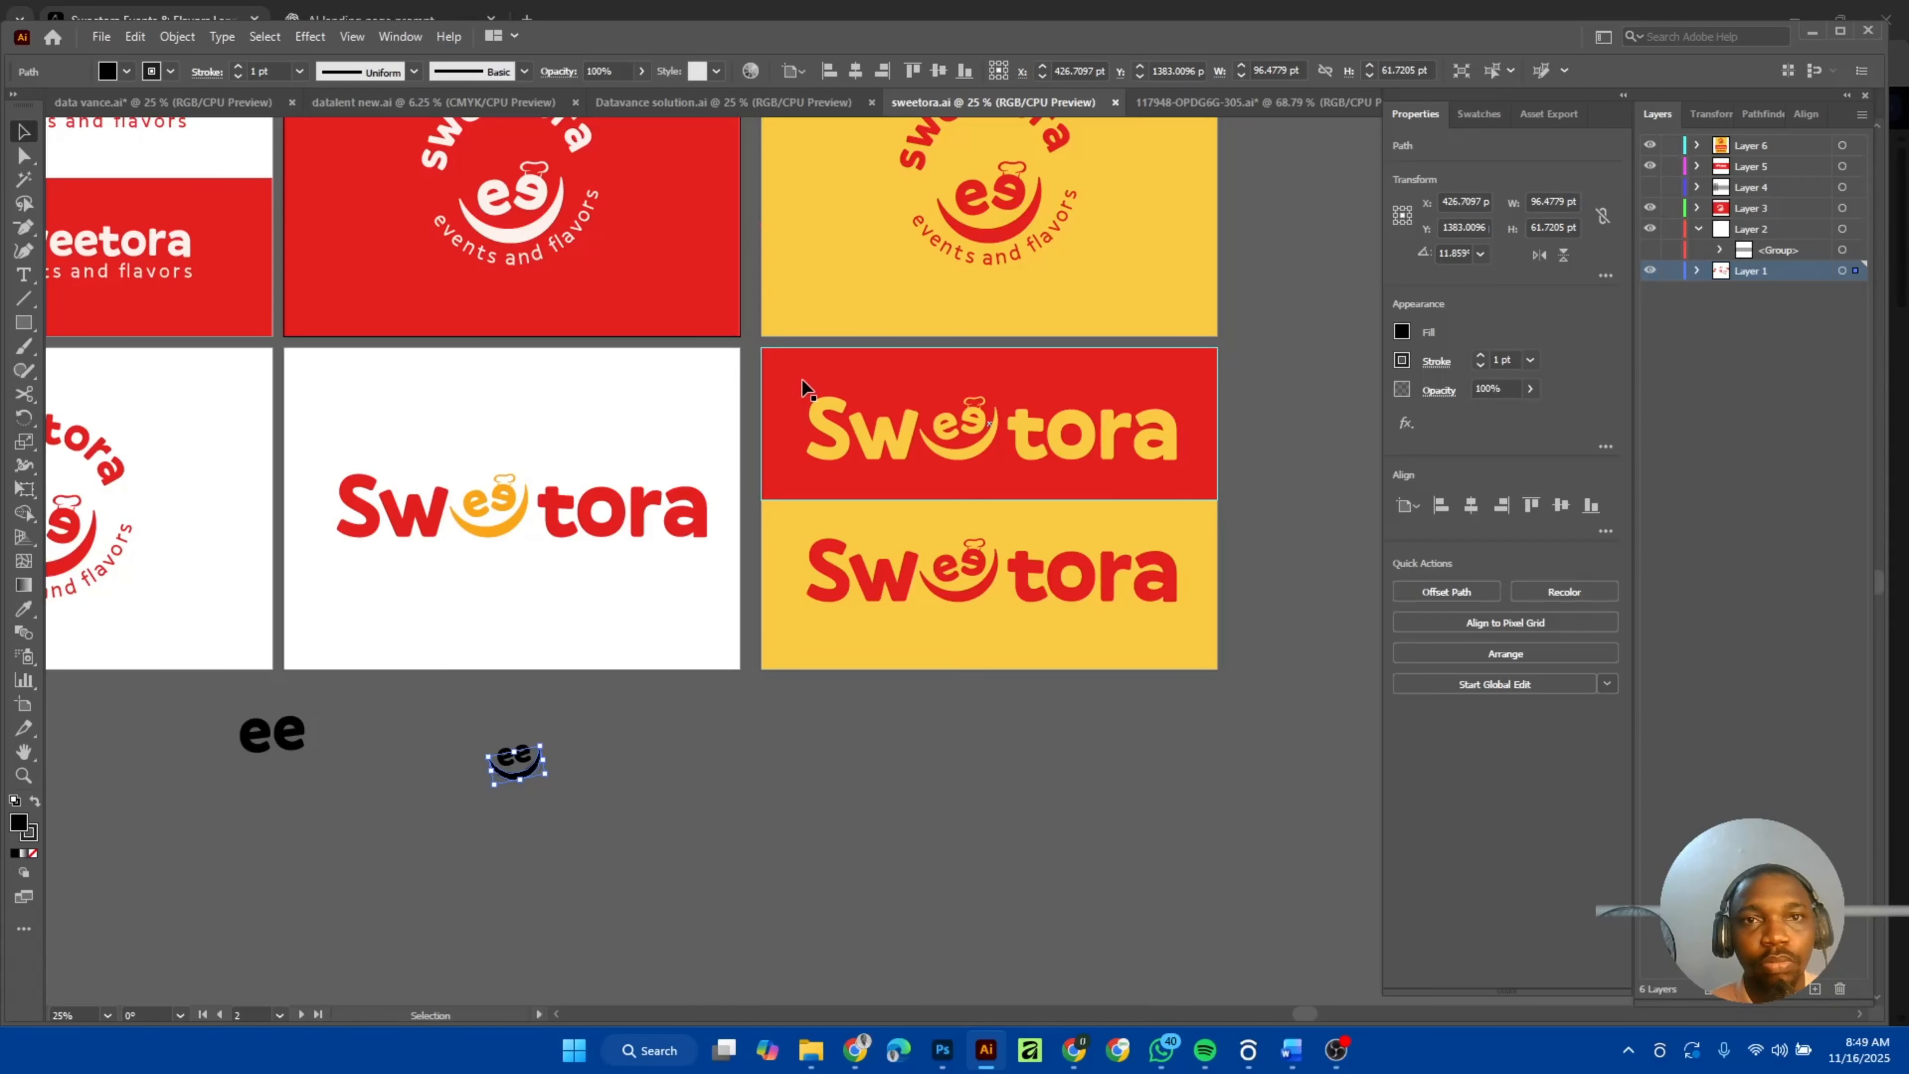
Switch back to the Sweetora Events browser window in Chrome to reach the screenshot's capture area.
mouse_move(857, 1065)
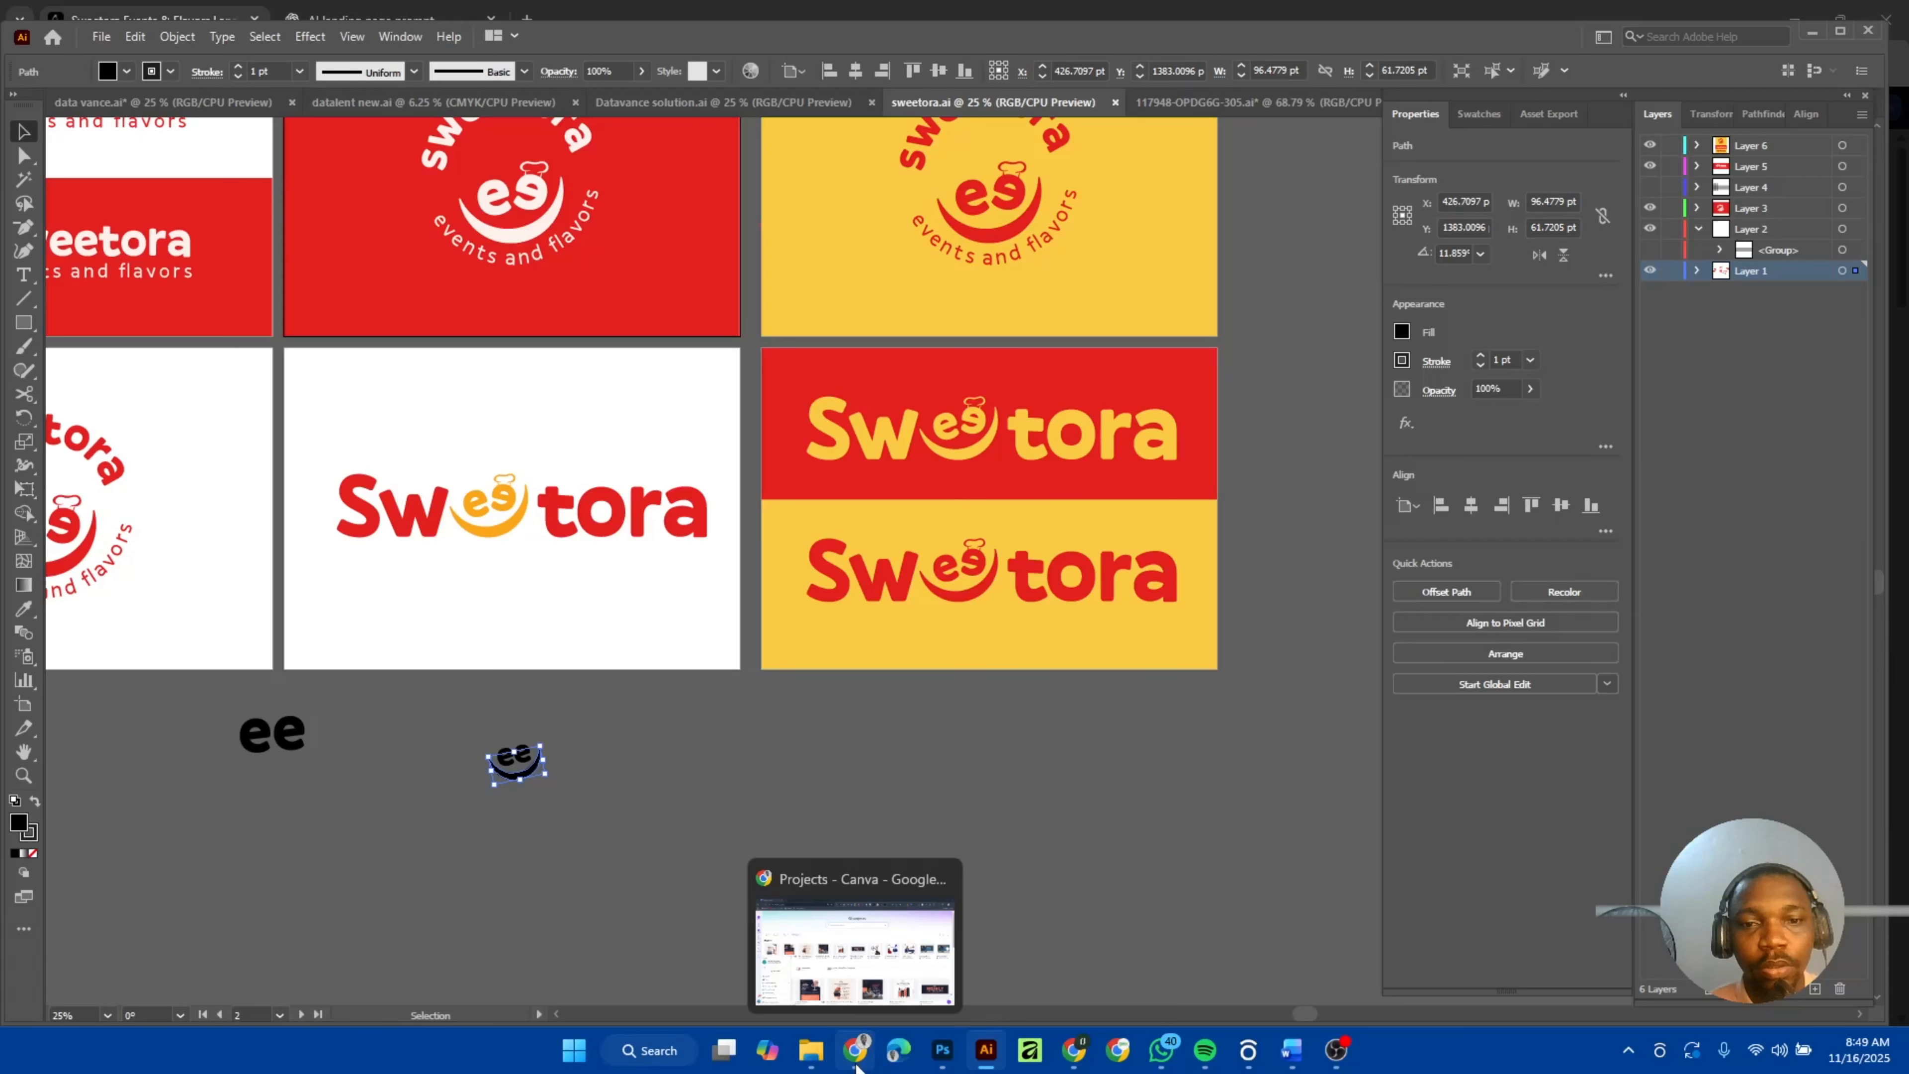
mouse_move(1075, 1056)
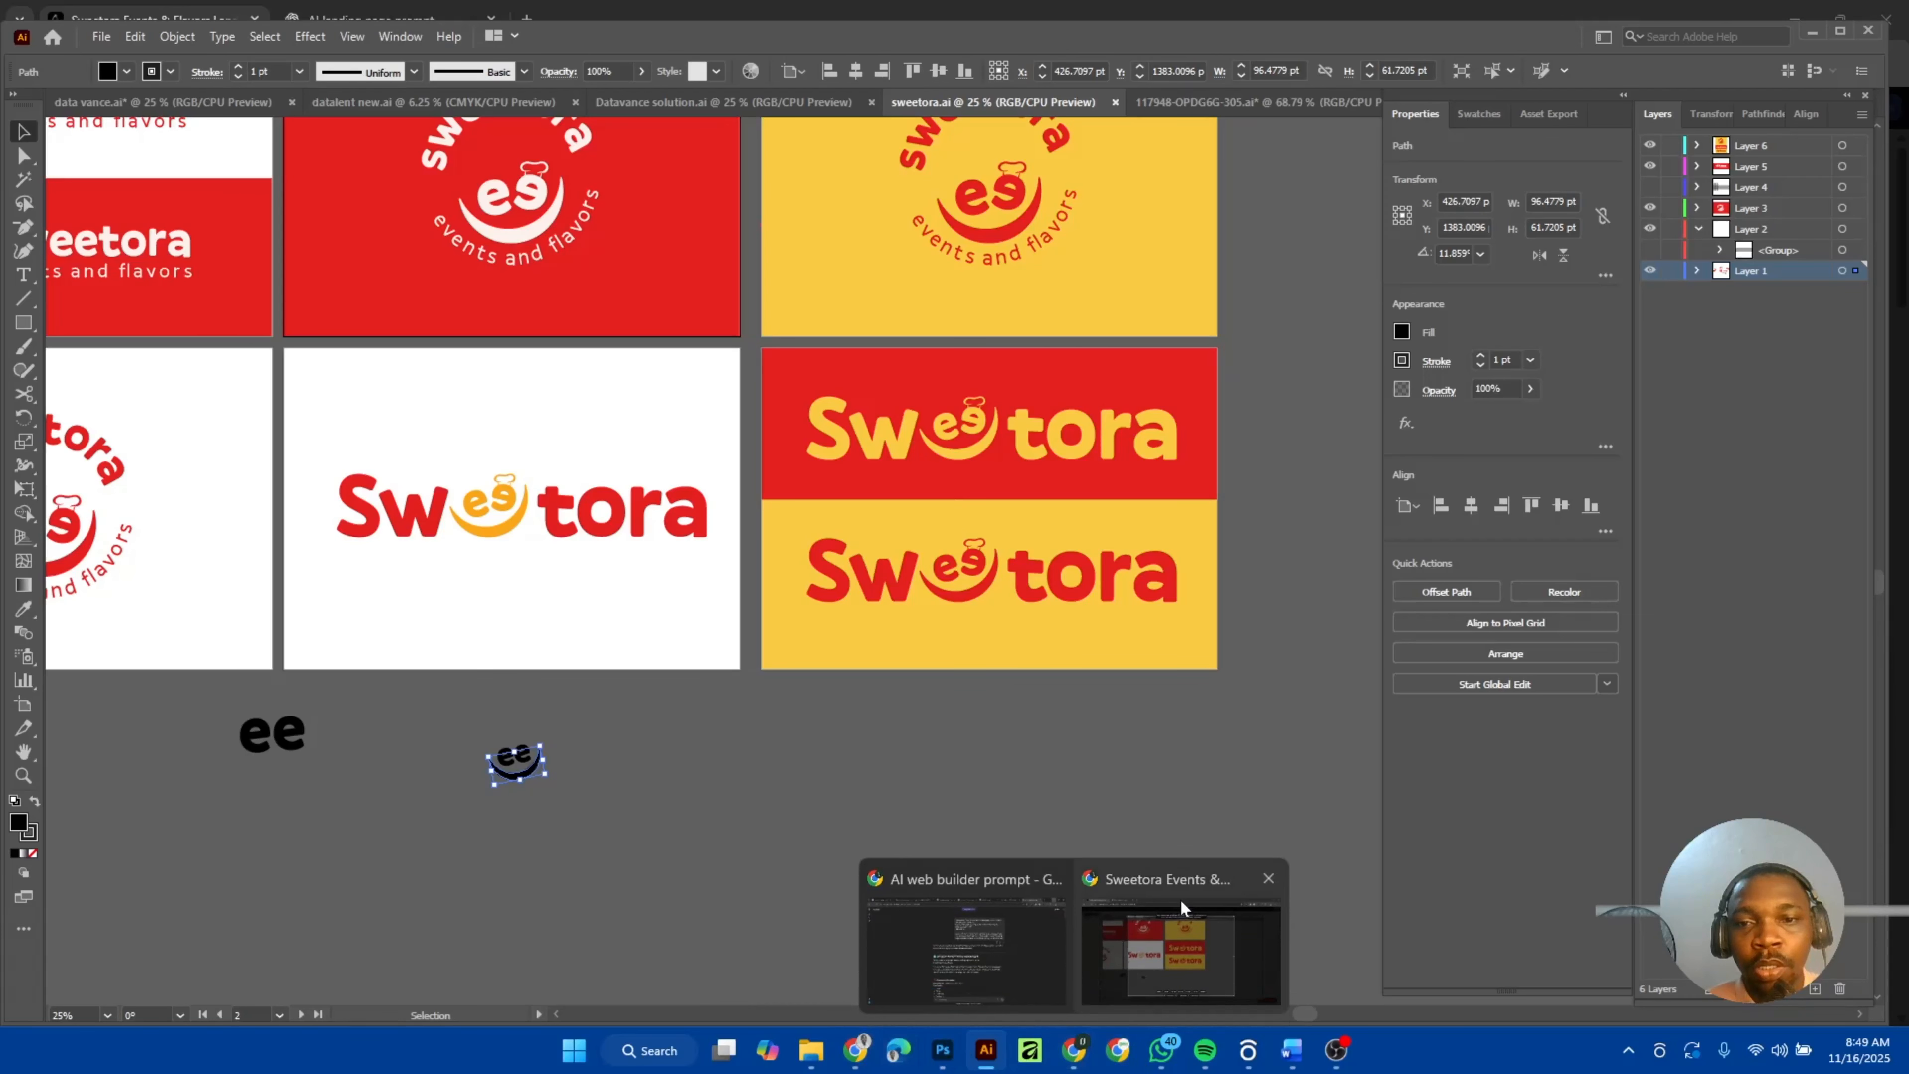
click(1180, 942)
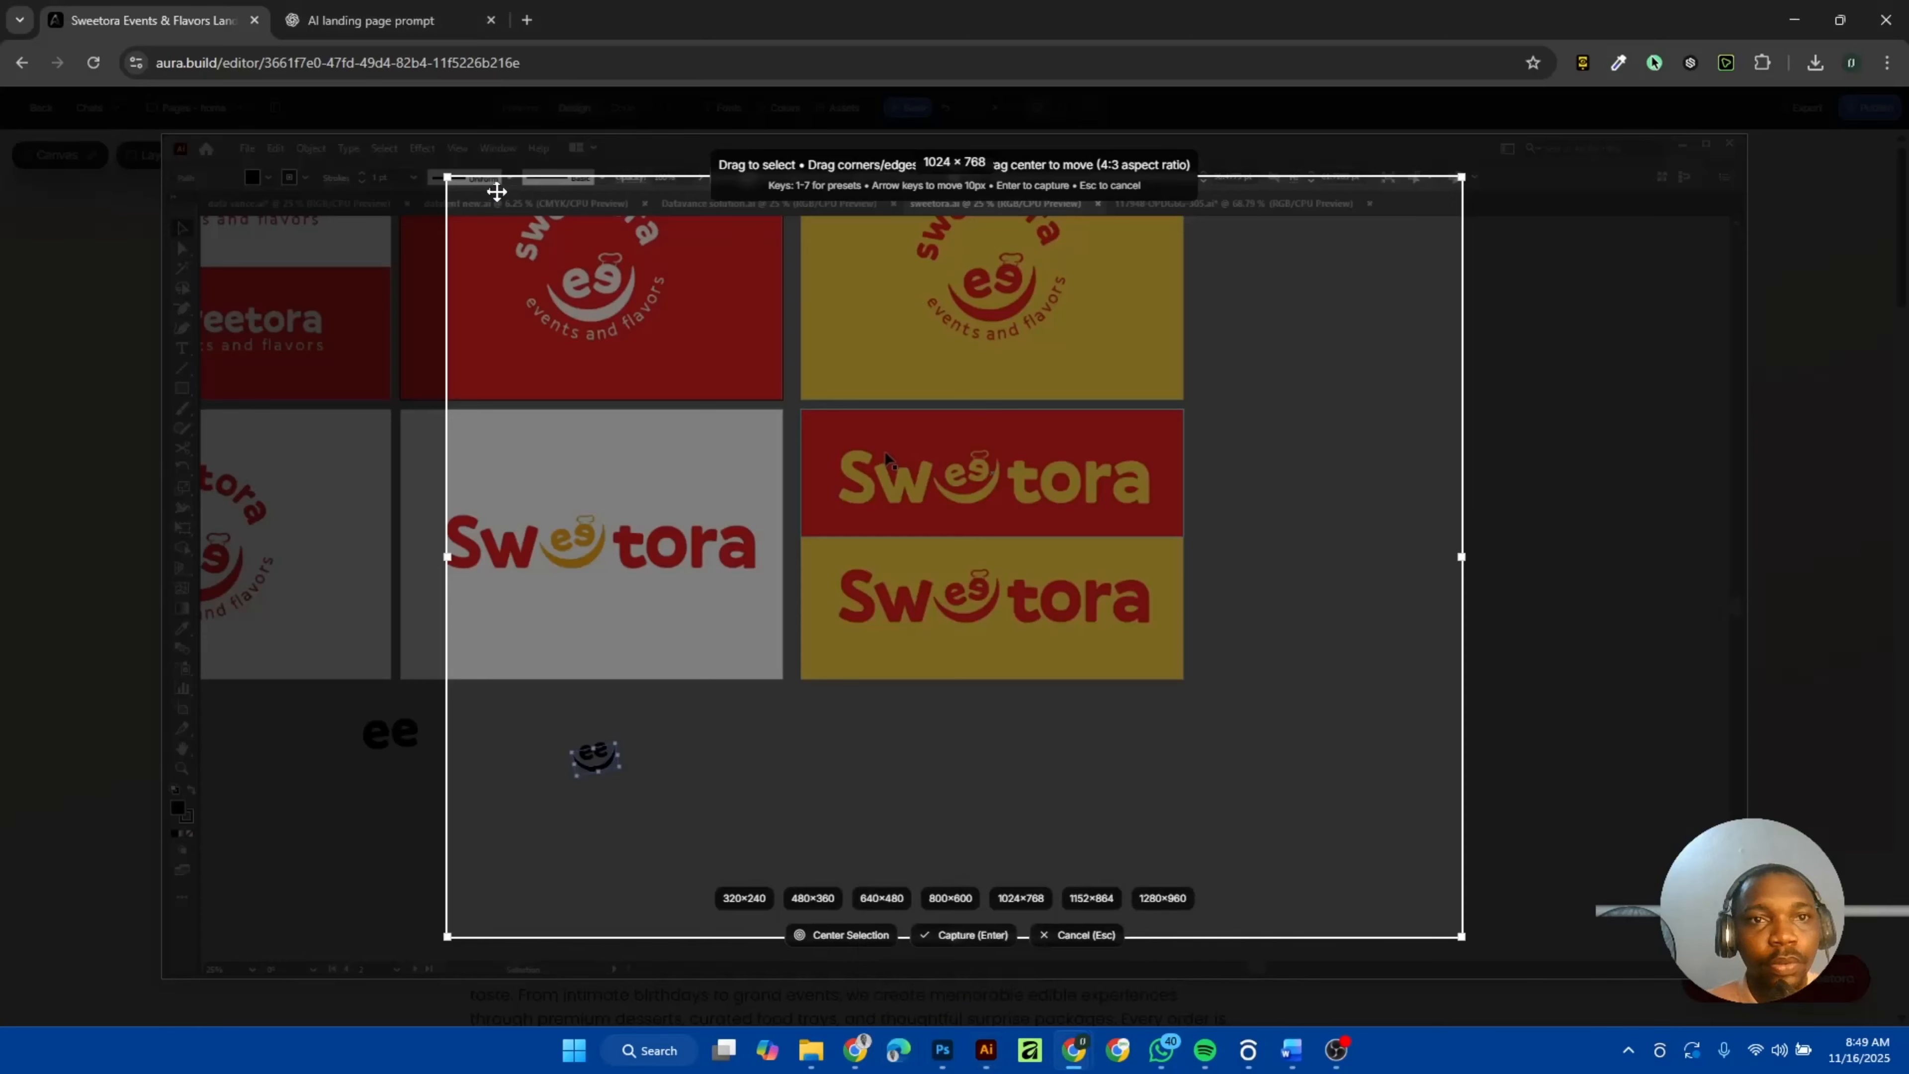
Fit the capture area around the red-and-yellow Sweetora logo on the white artboard and capture it as the preview image.
drag(439, 167, 396, 156)
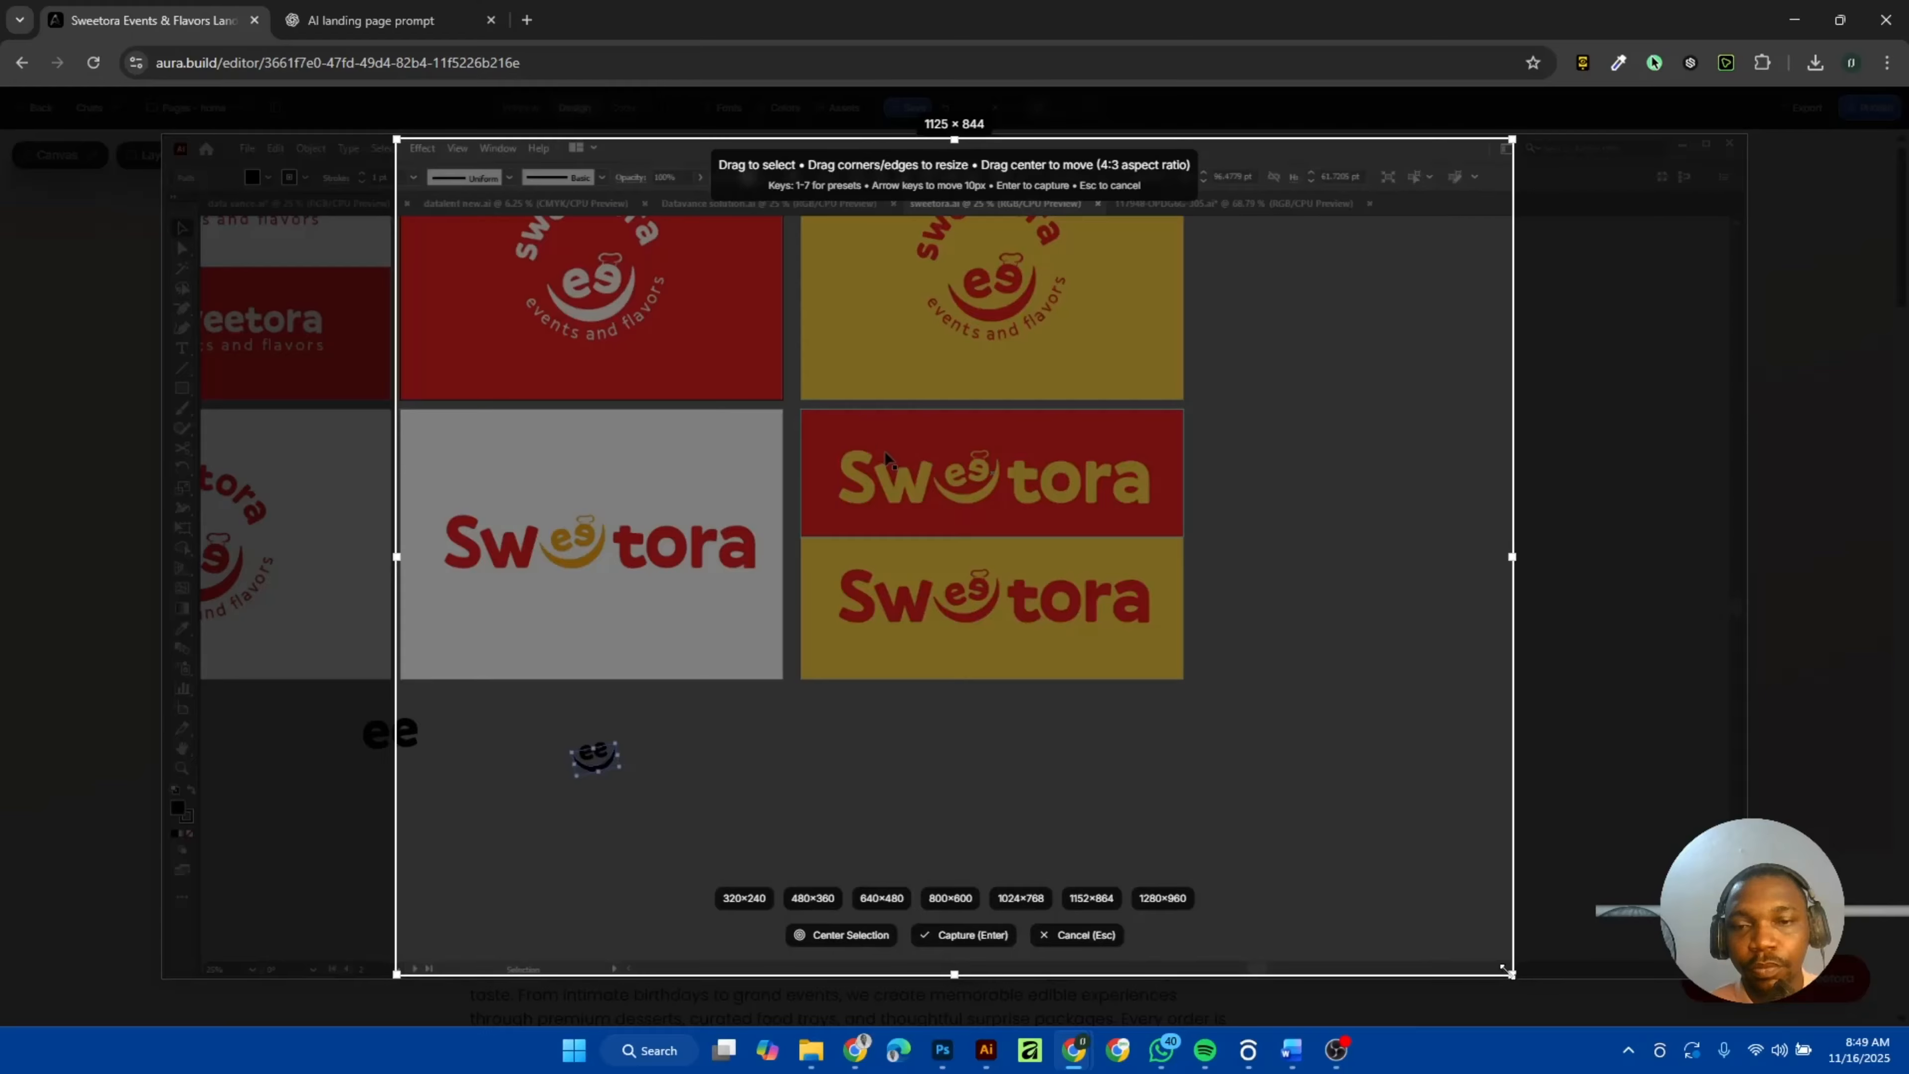
drag(1512, 976, 1098, 662)
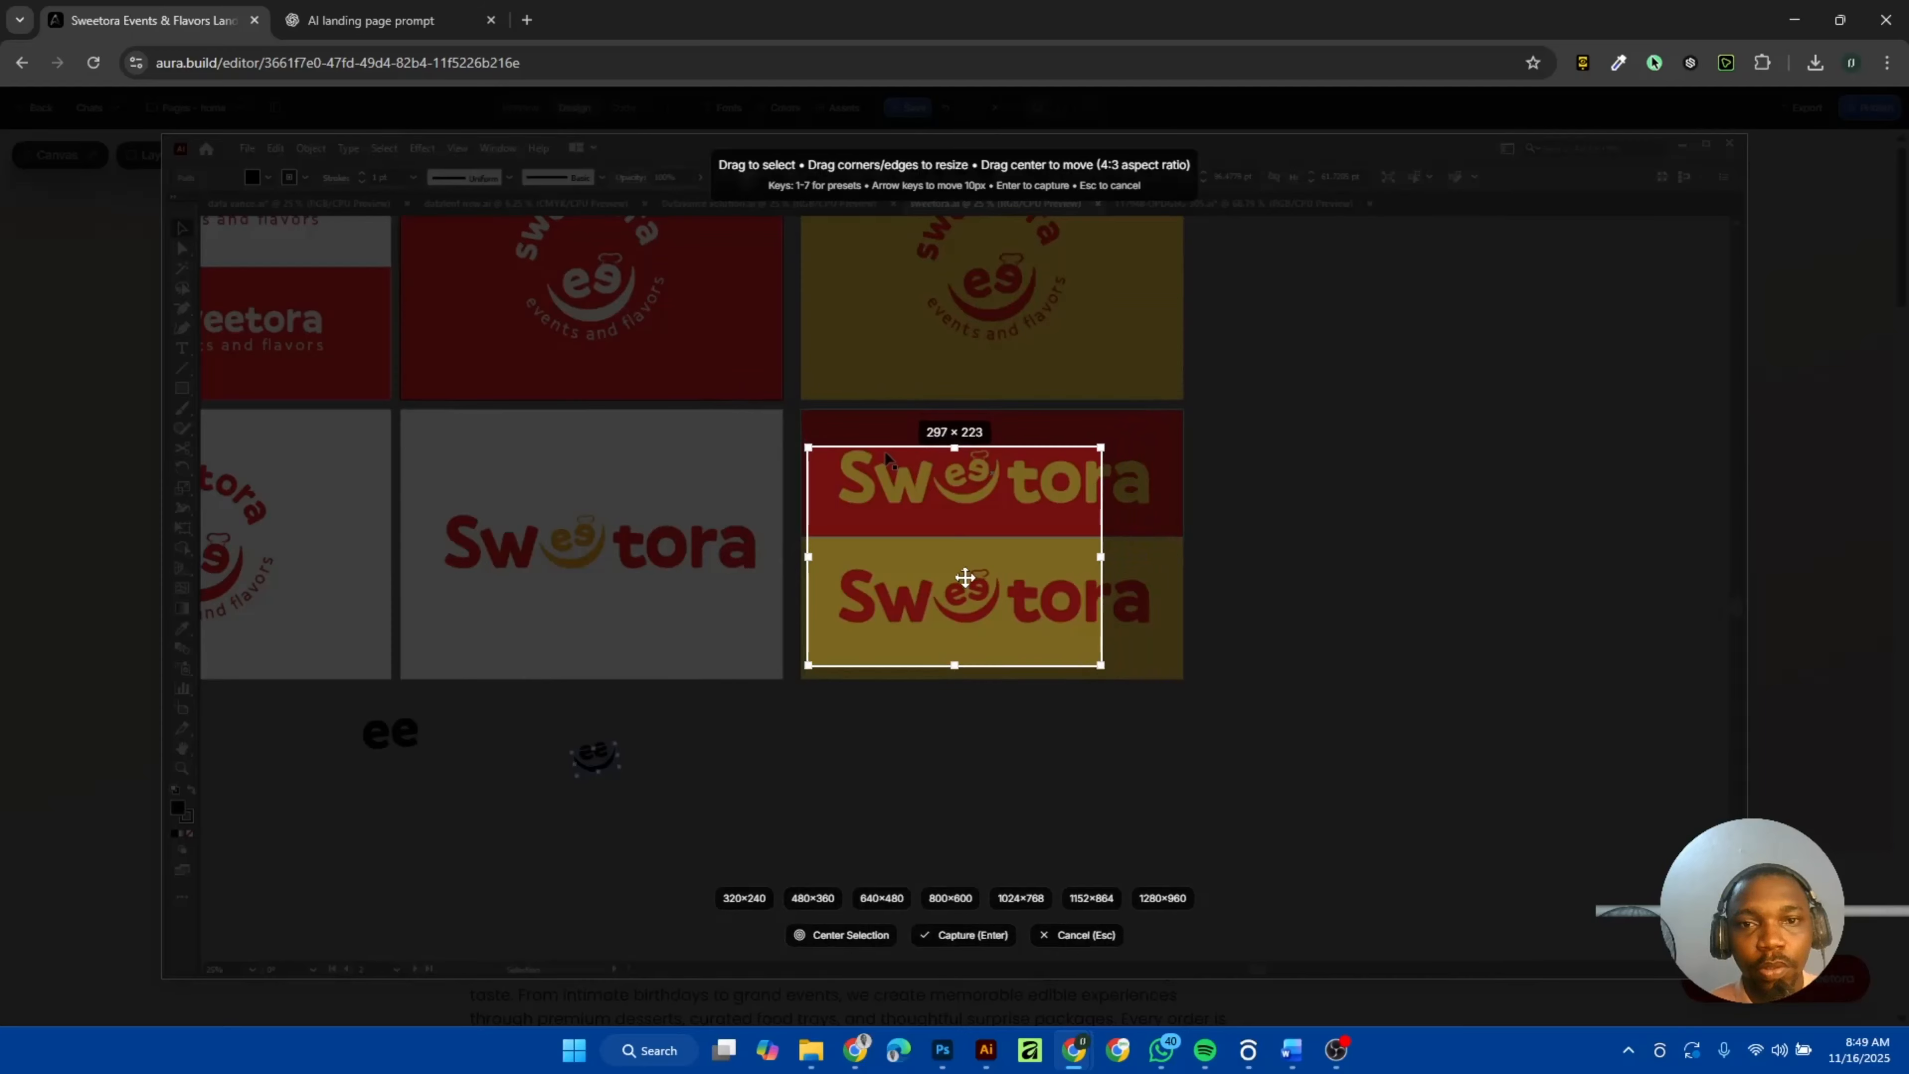
drag(963, 575, 591, 578)
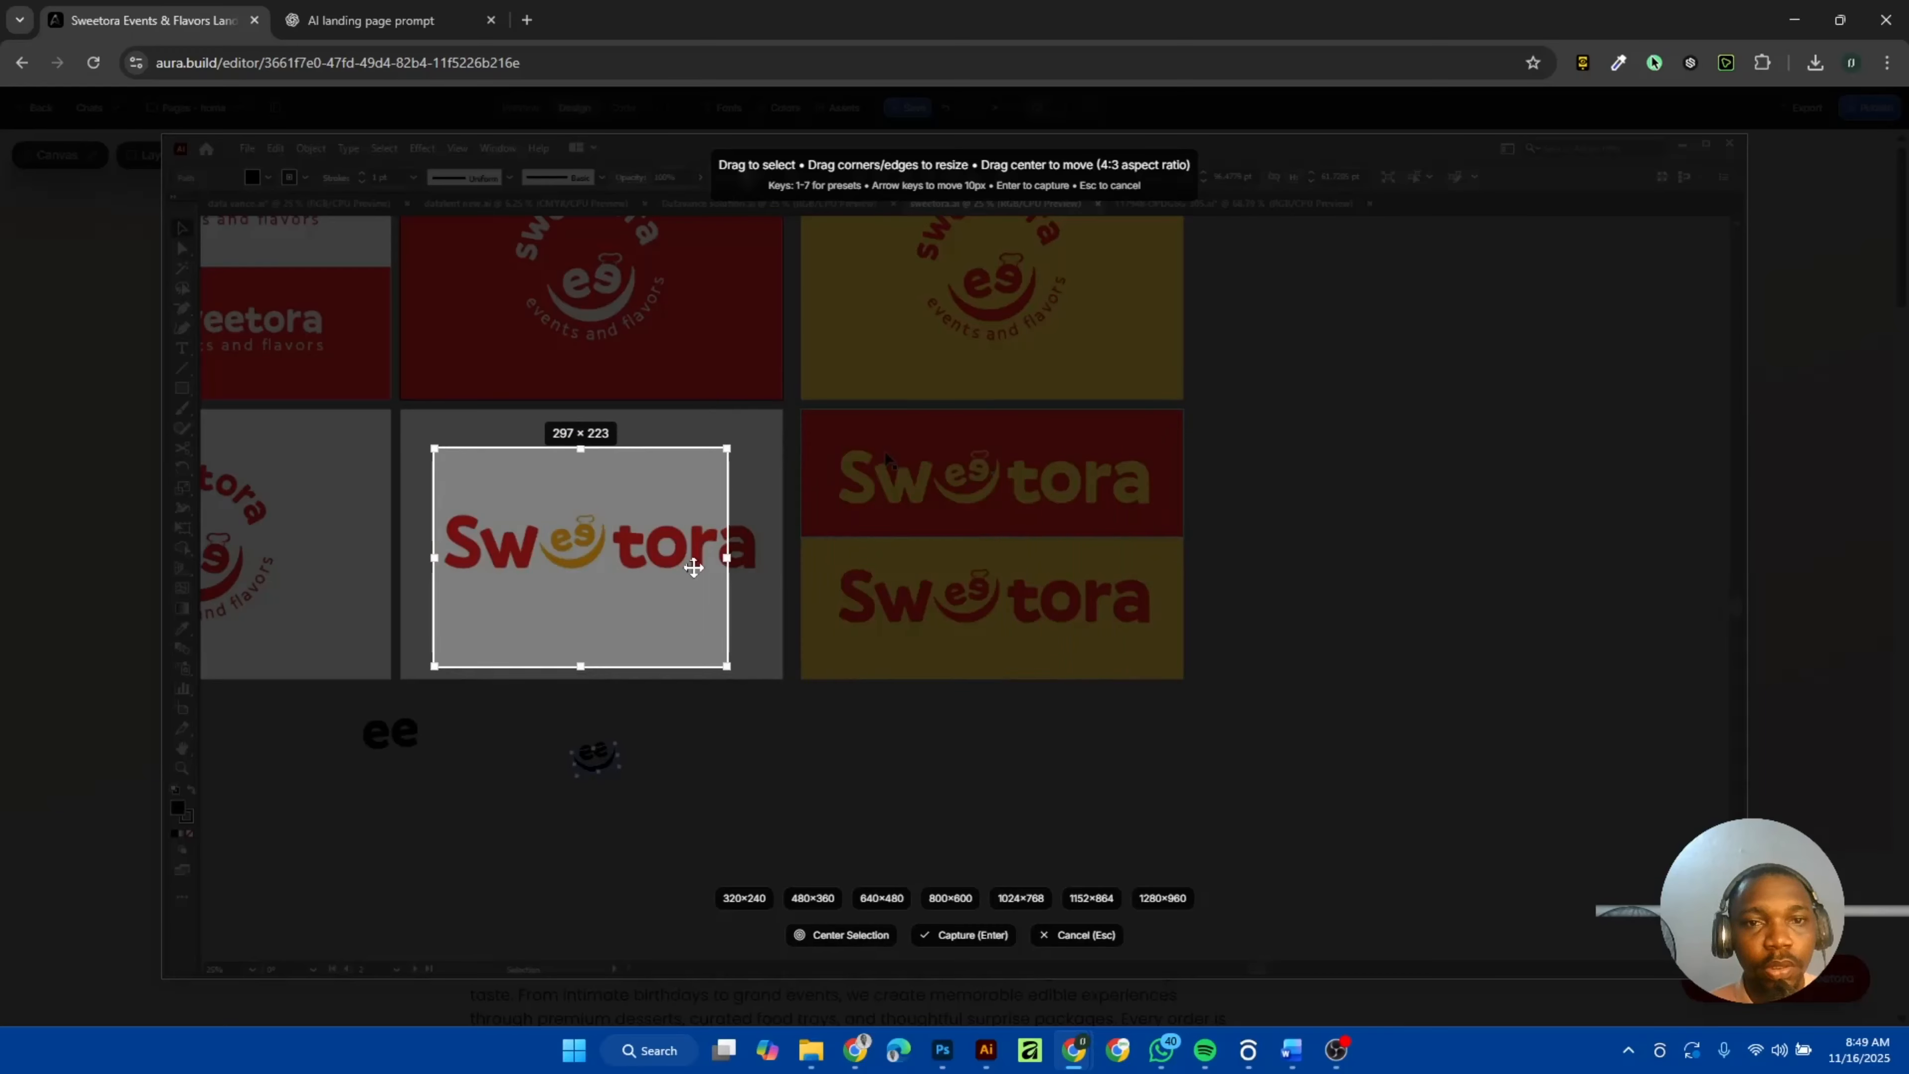
drag(726, 561, 770, 564)
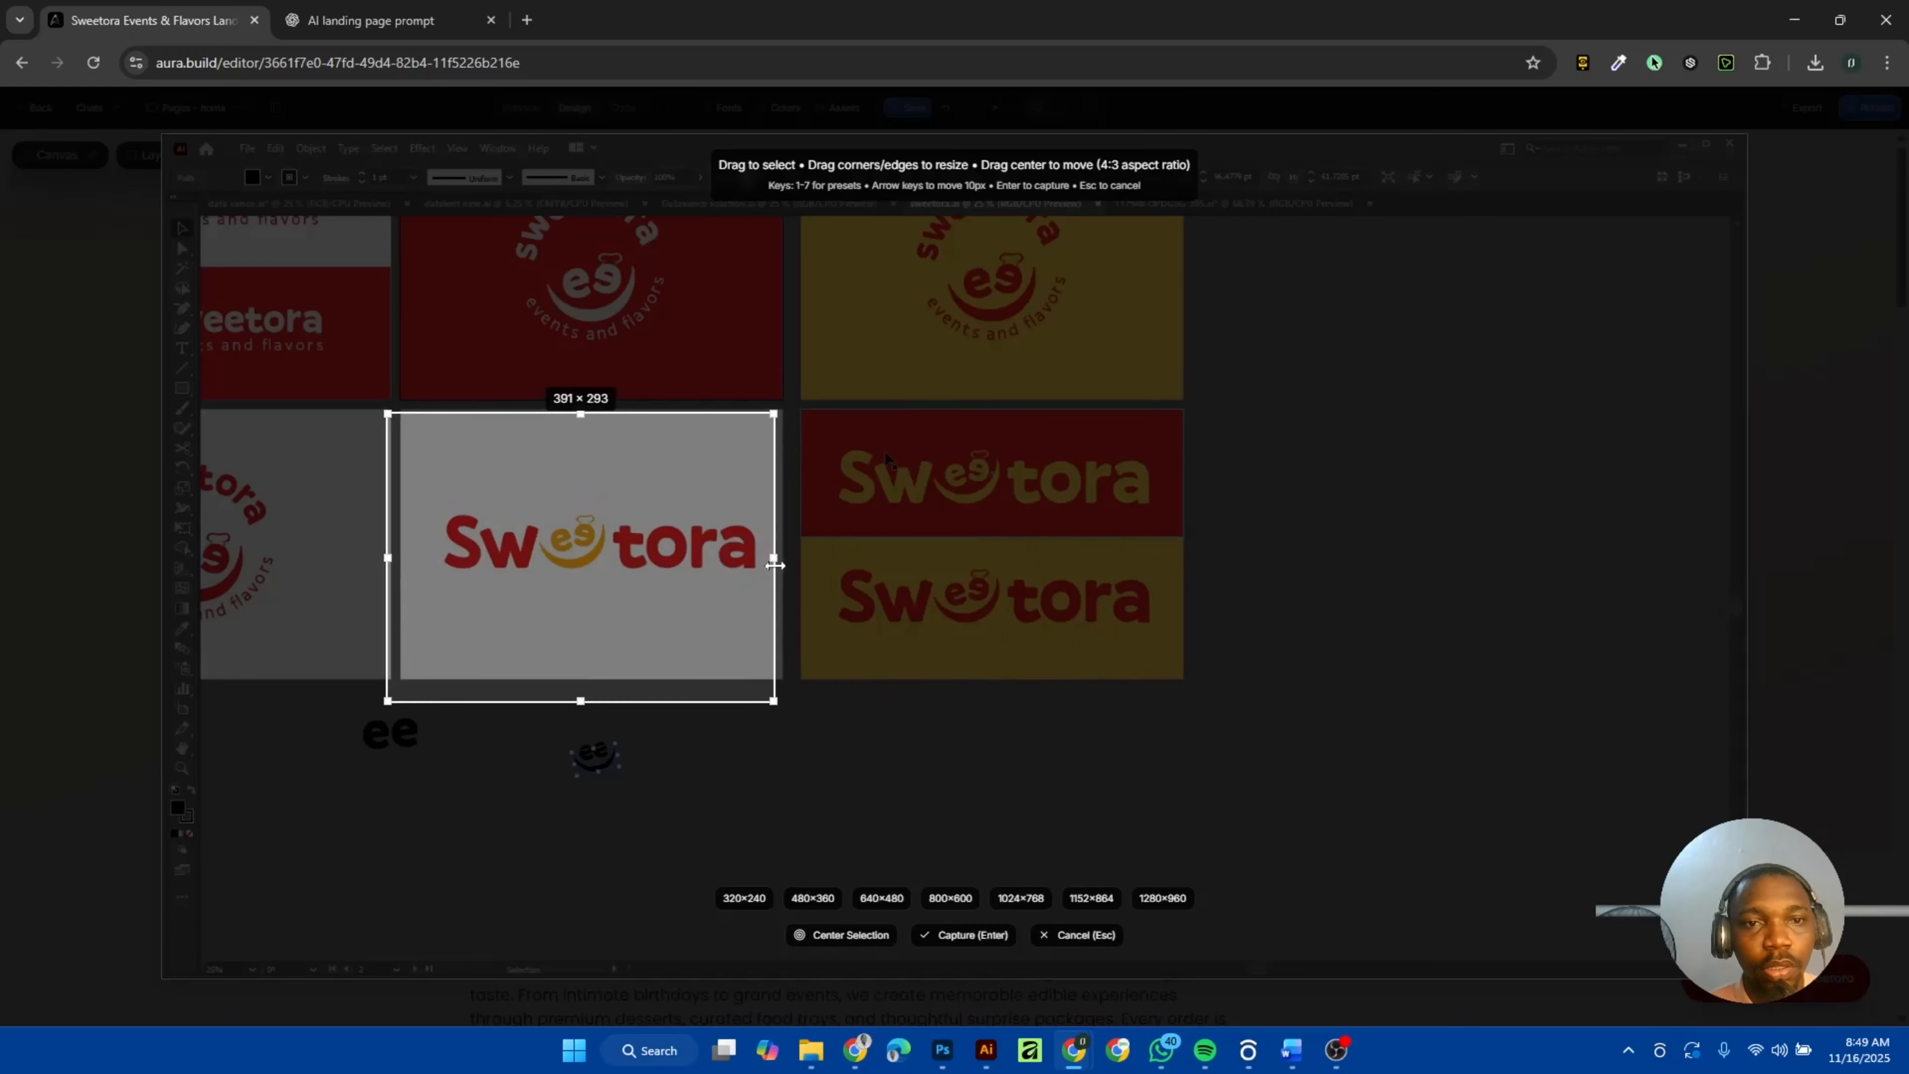
drag(587, 688, 584, 680)
drag(610, 584, 621, 584)
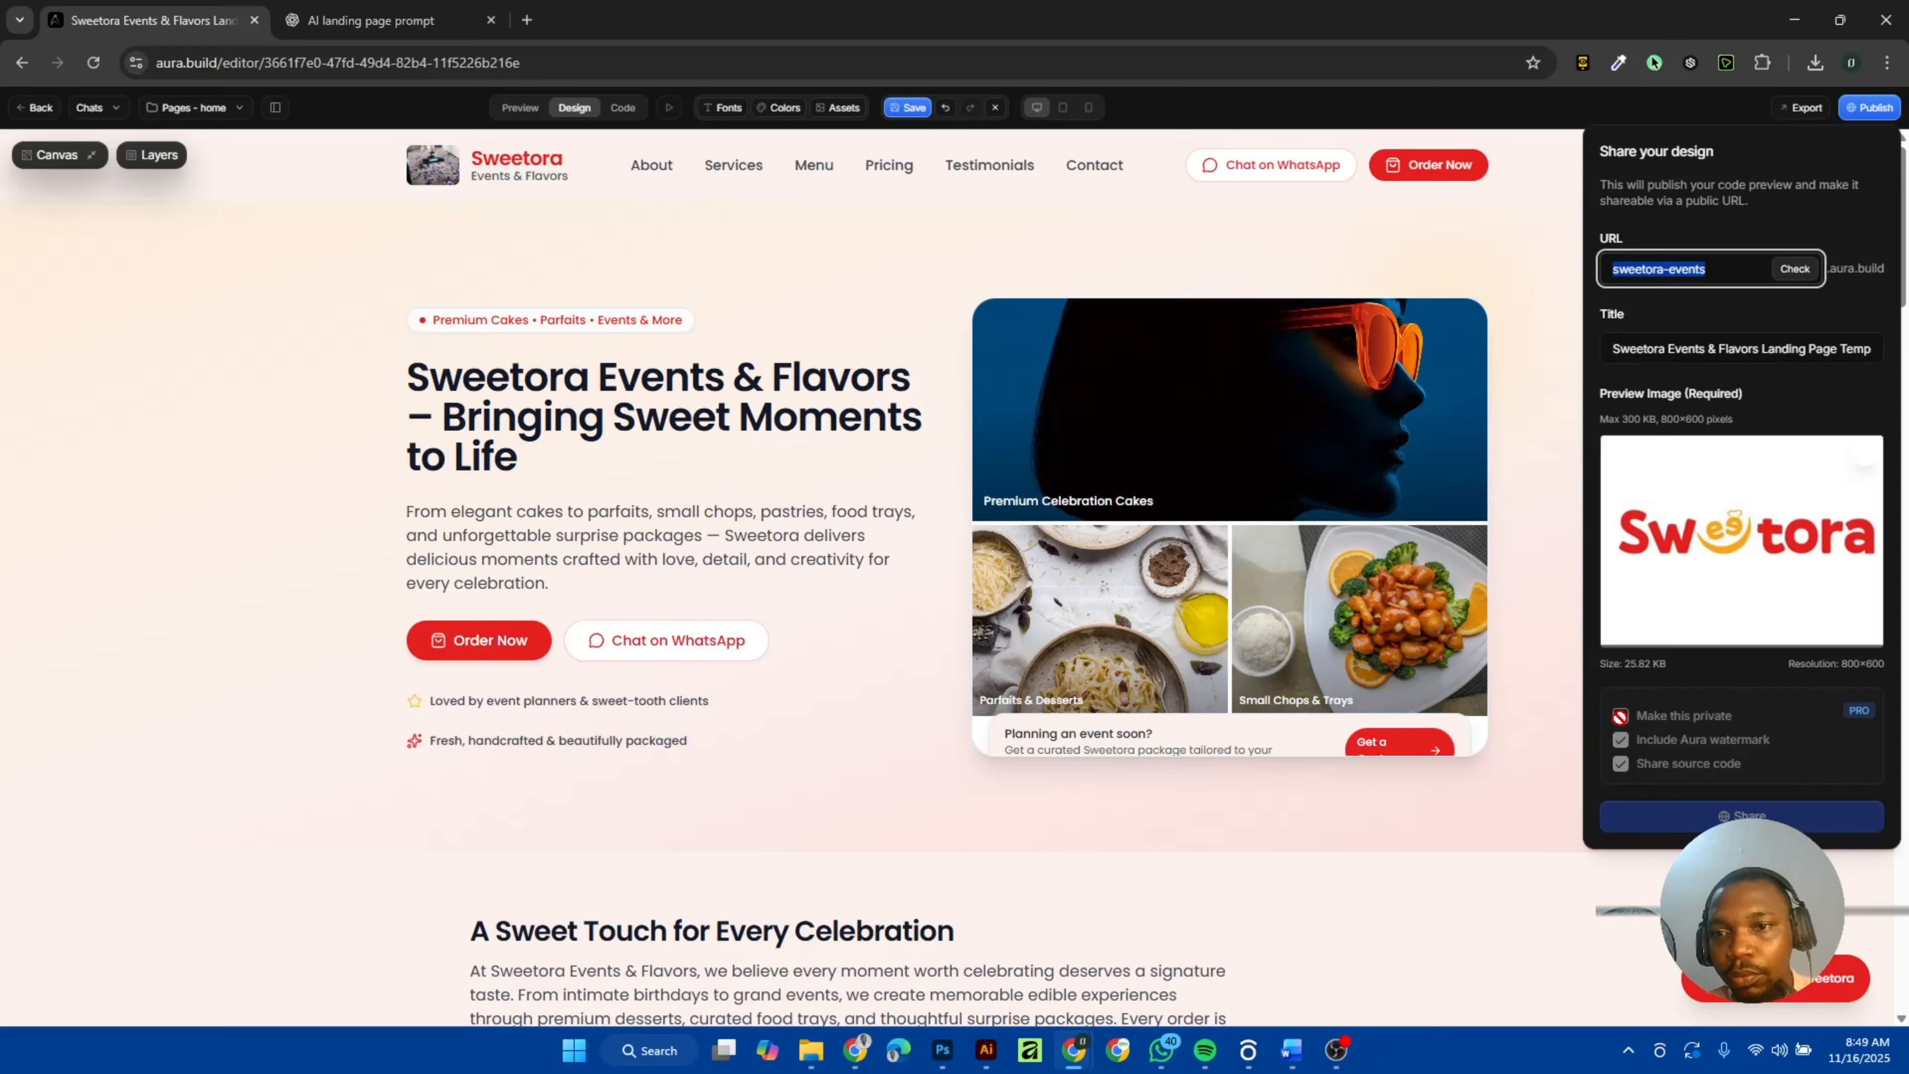
Change the page's URL name to sweetora-events-uuu, check its availability and publish the design.
click(1767, 816)
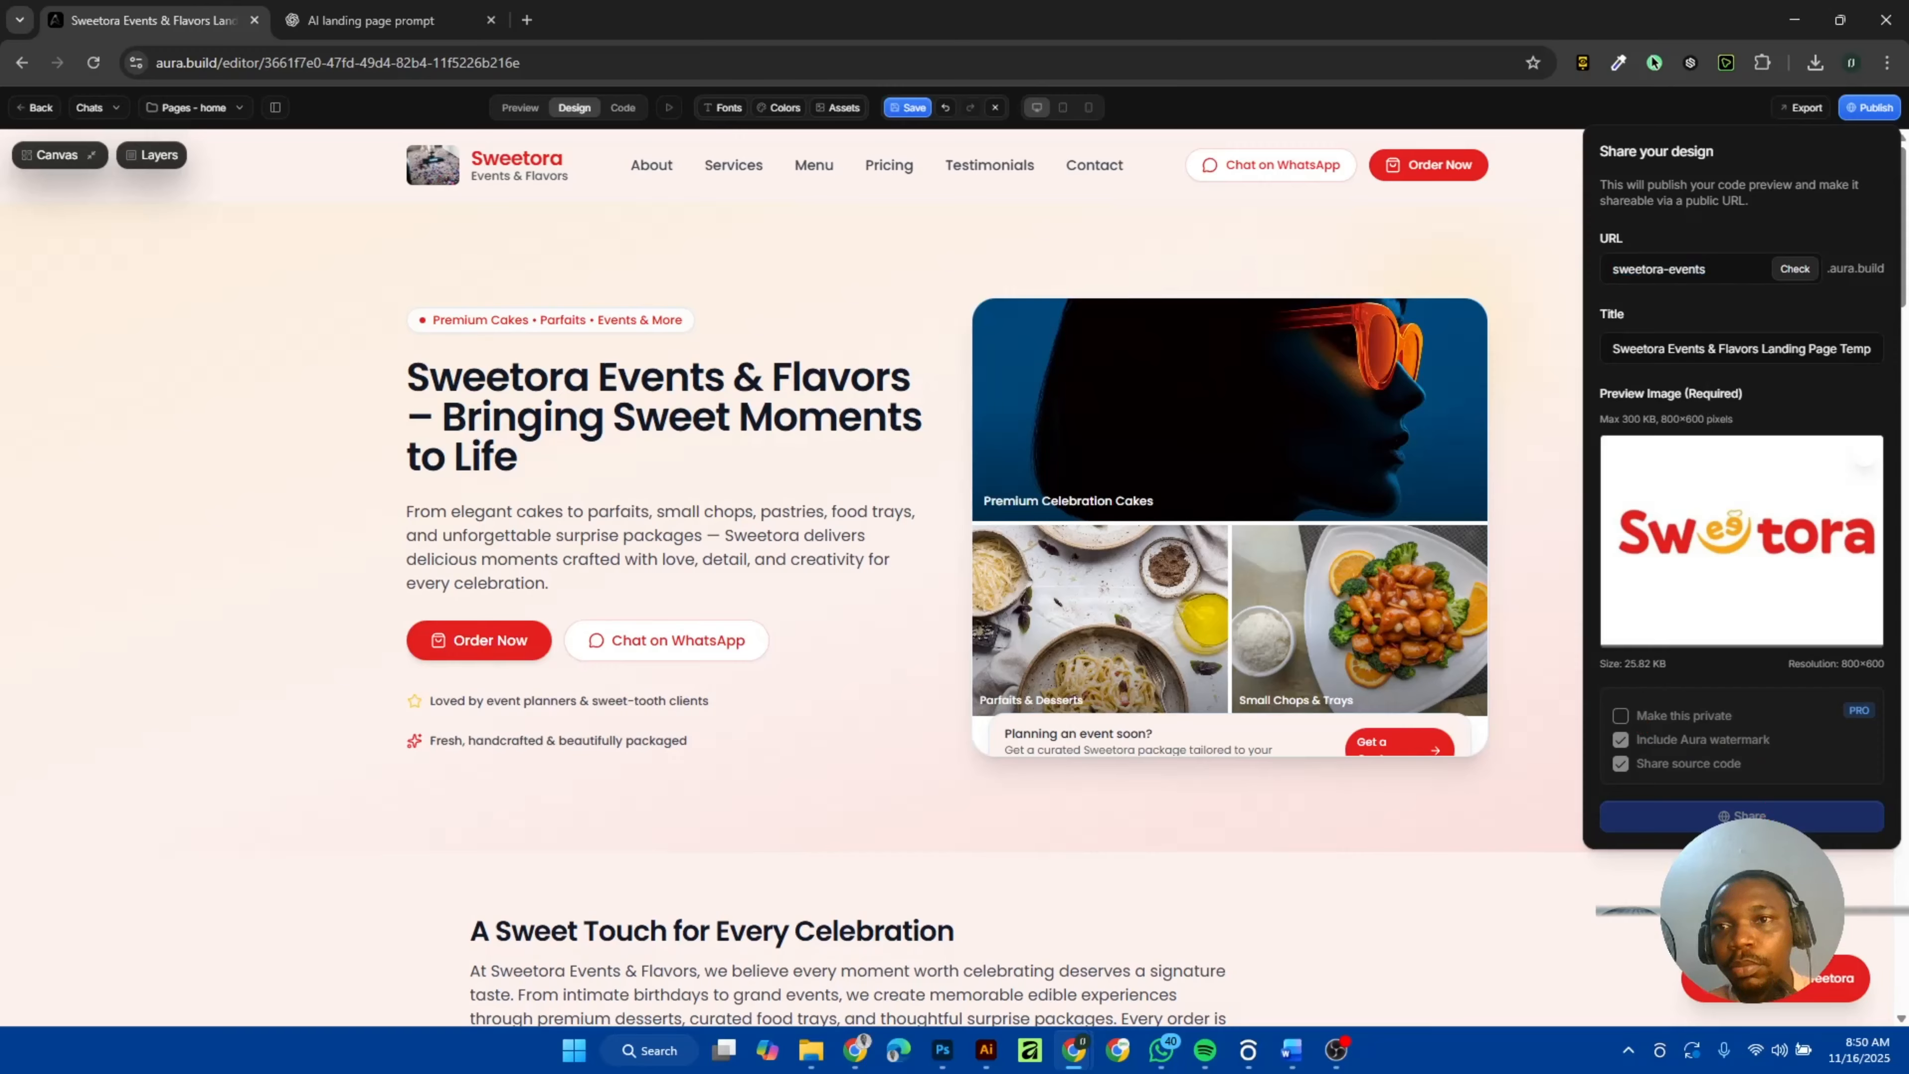
click(1706, 269)
text(-uuu)
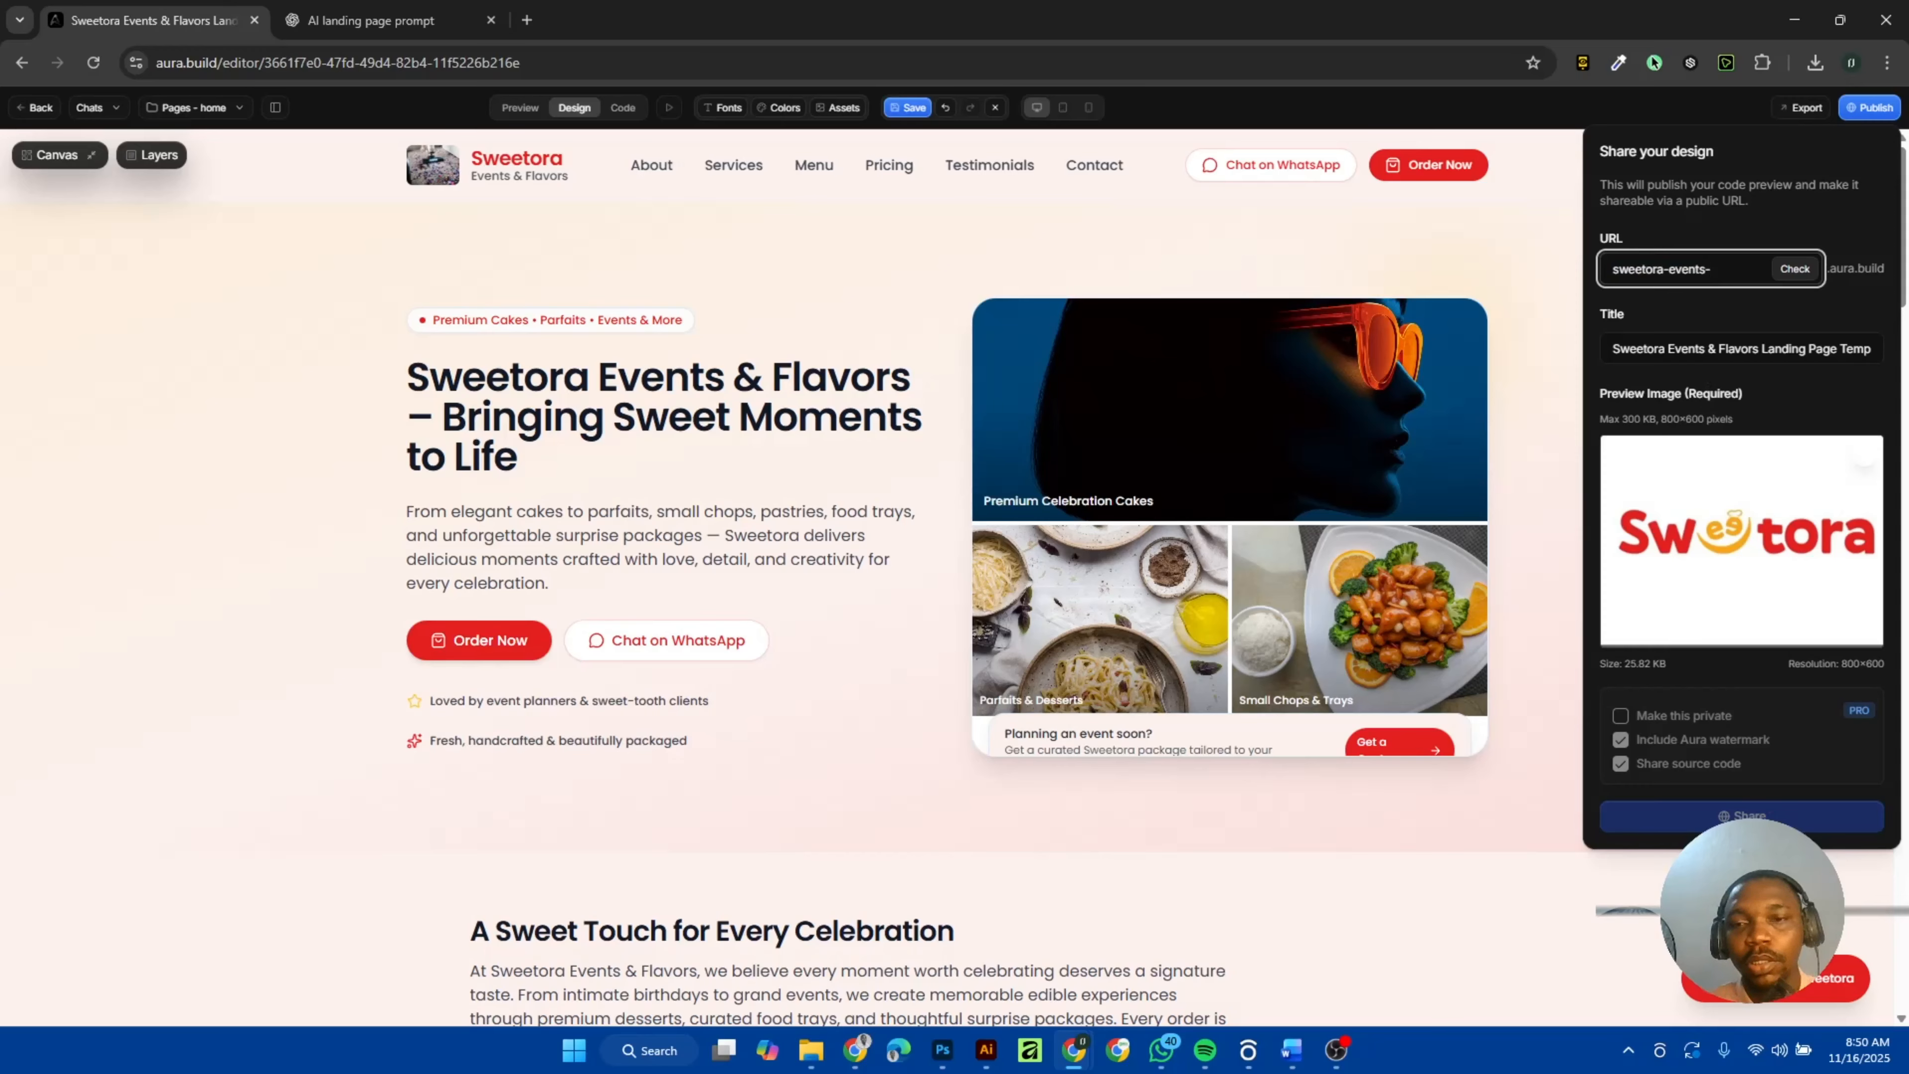
click(1795, 269)
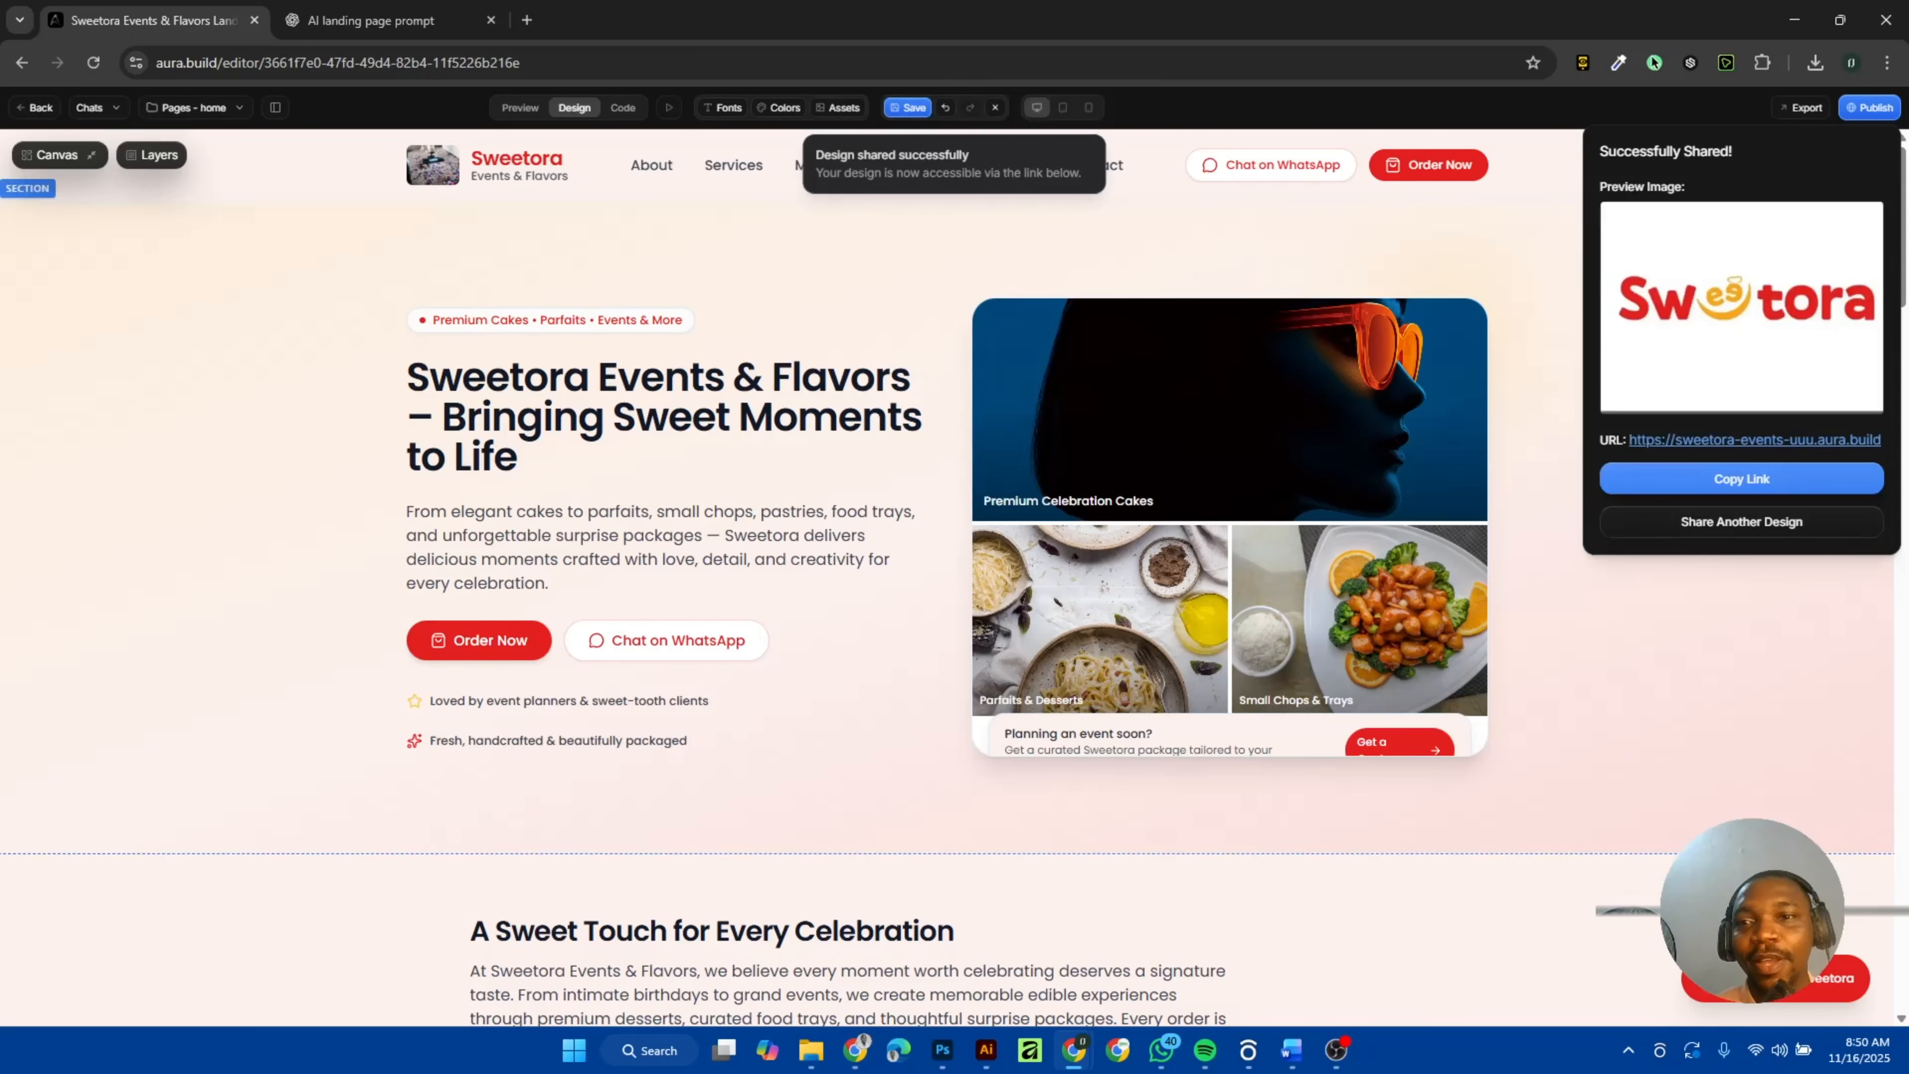
Copy the published page's link, open it in a new browser tab and look through the live page.
click(1742, 488)
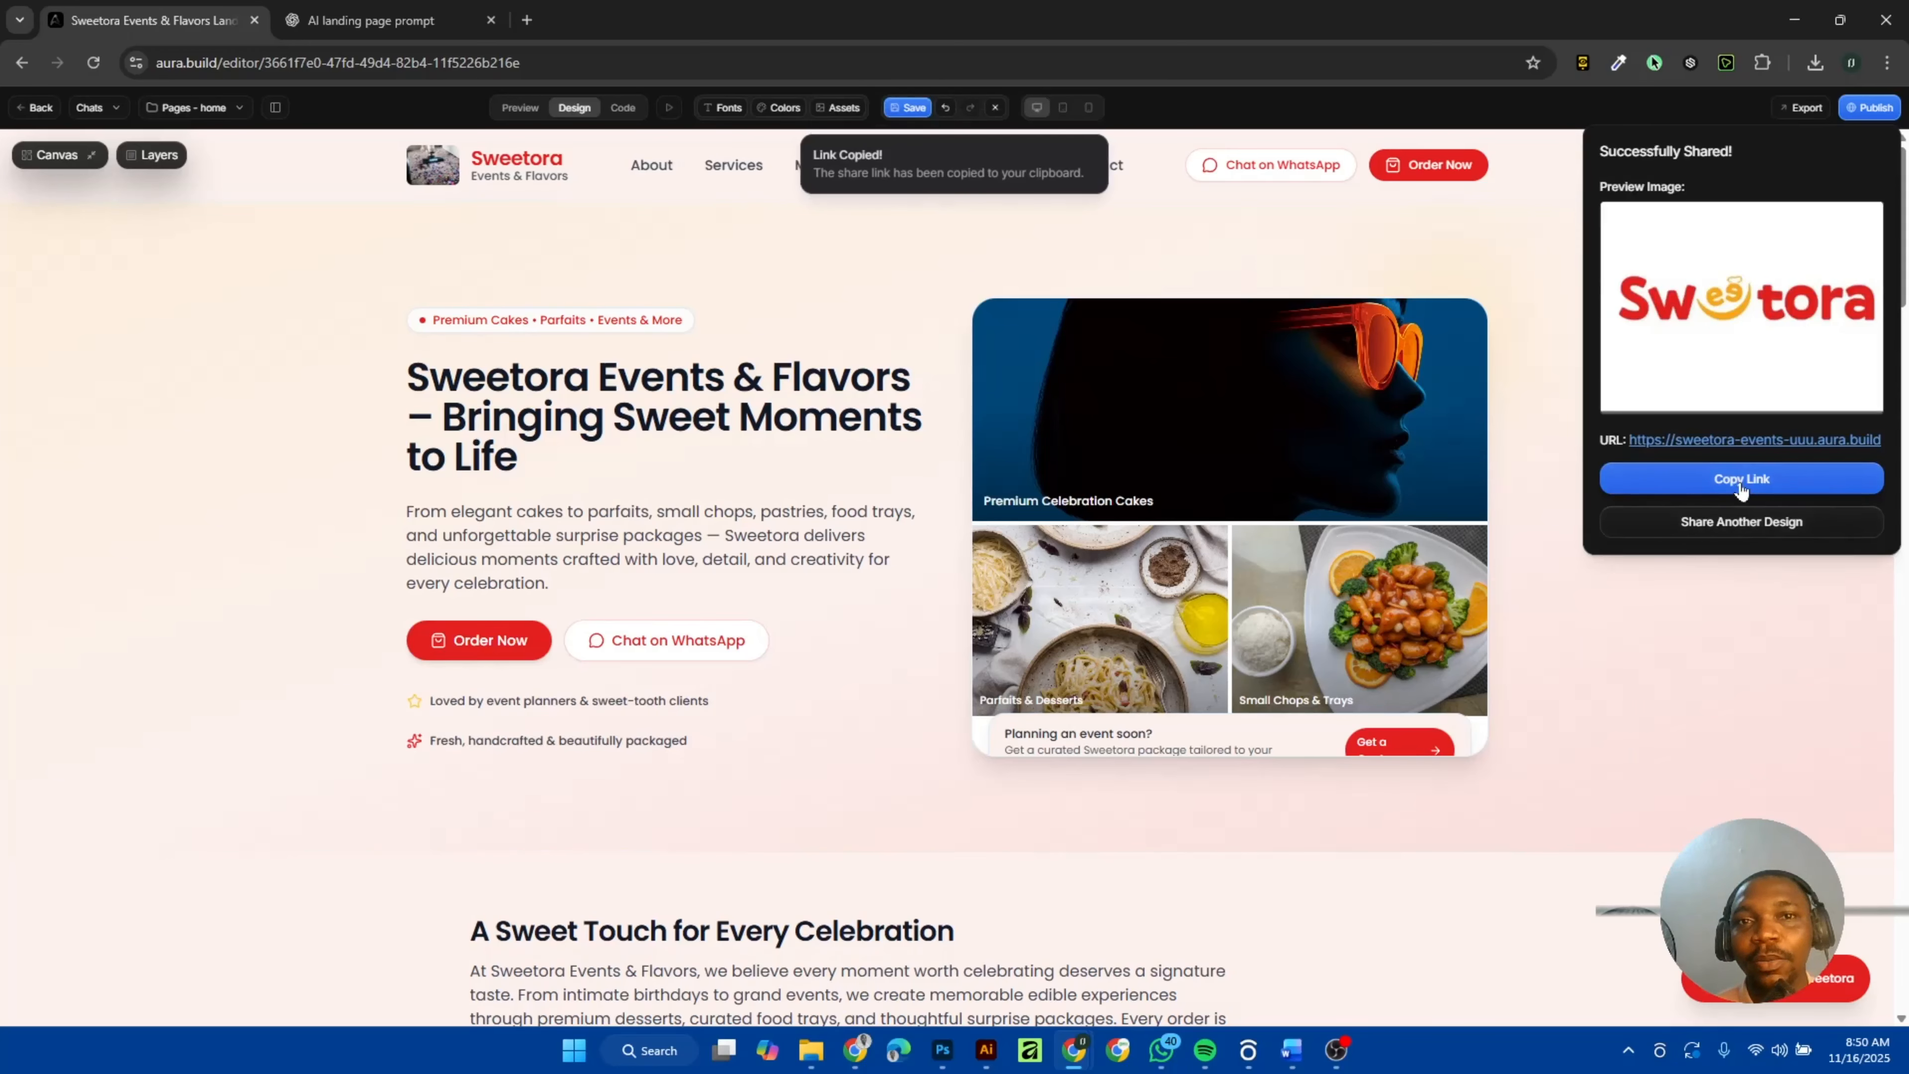
click(1887, 62)
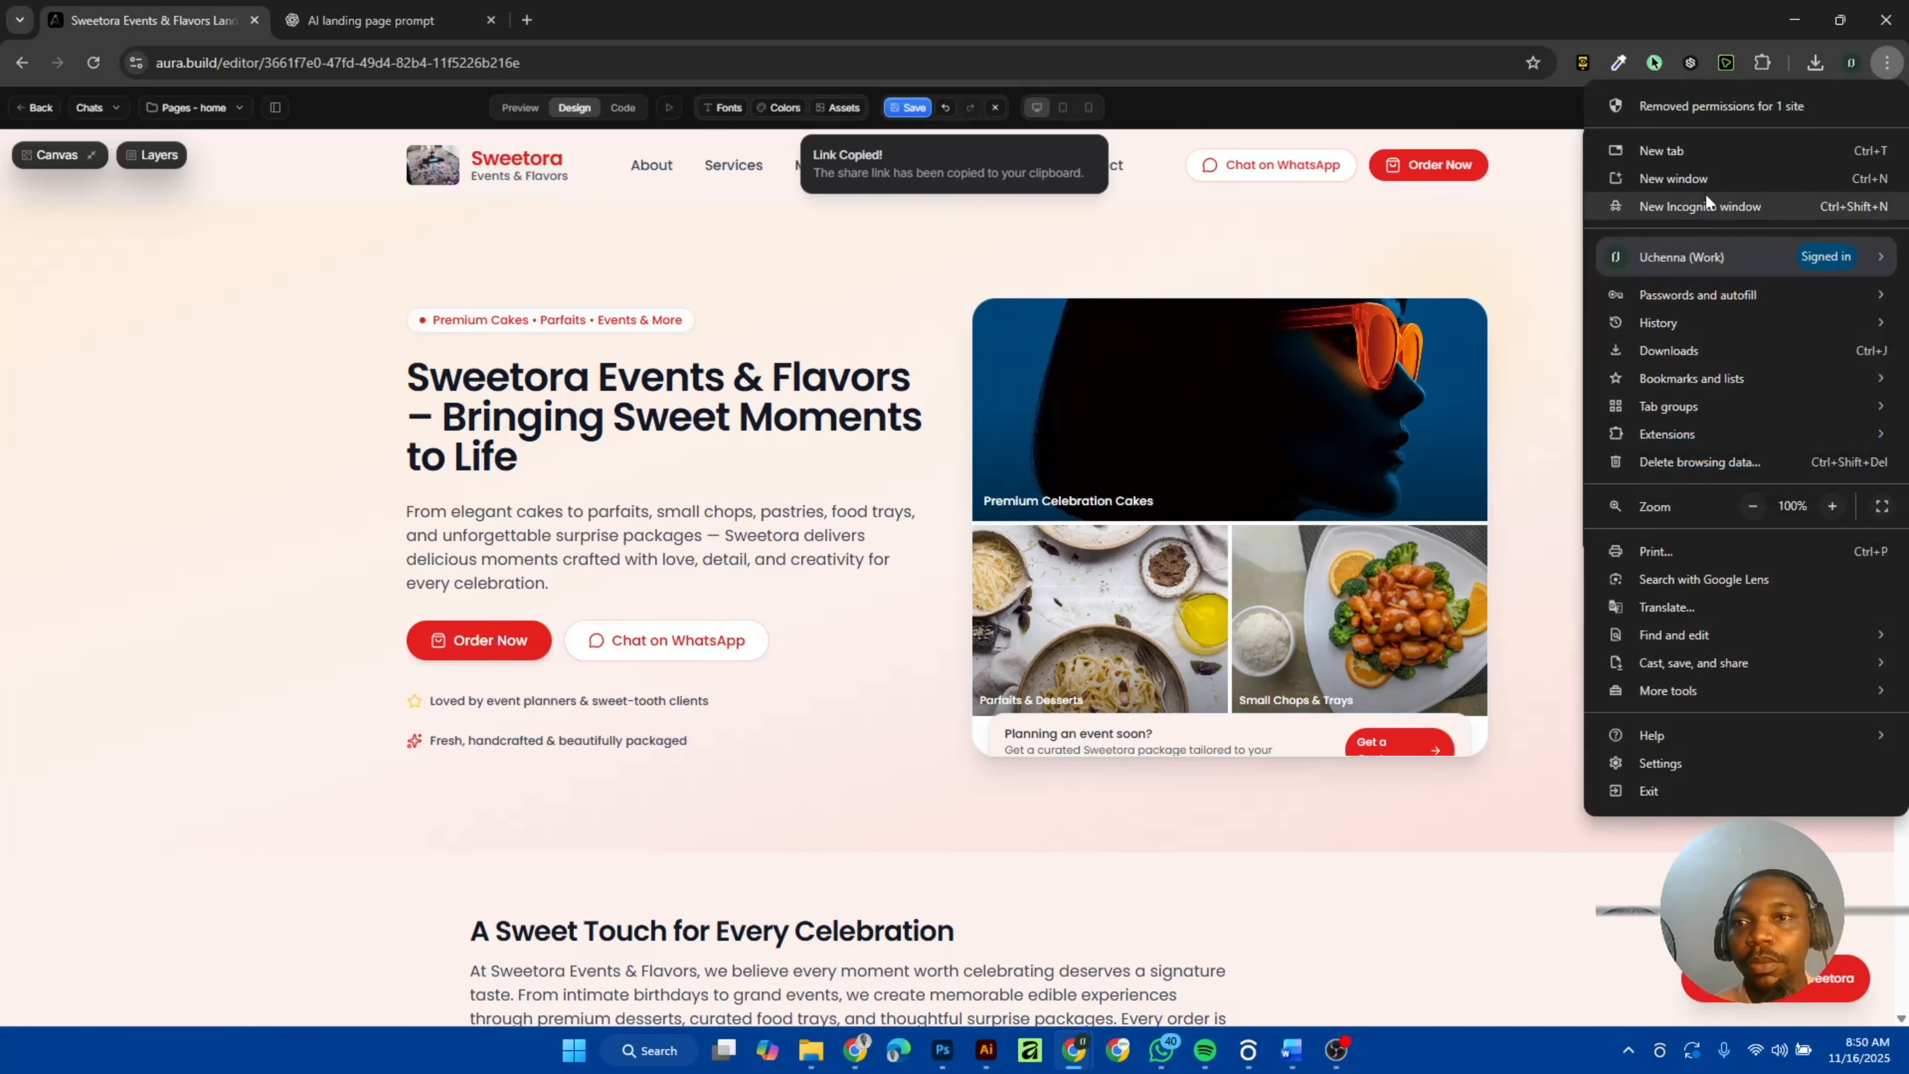
click(526, 31)
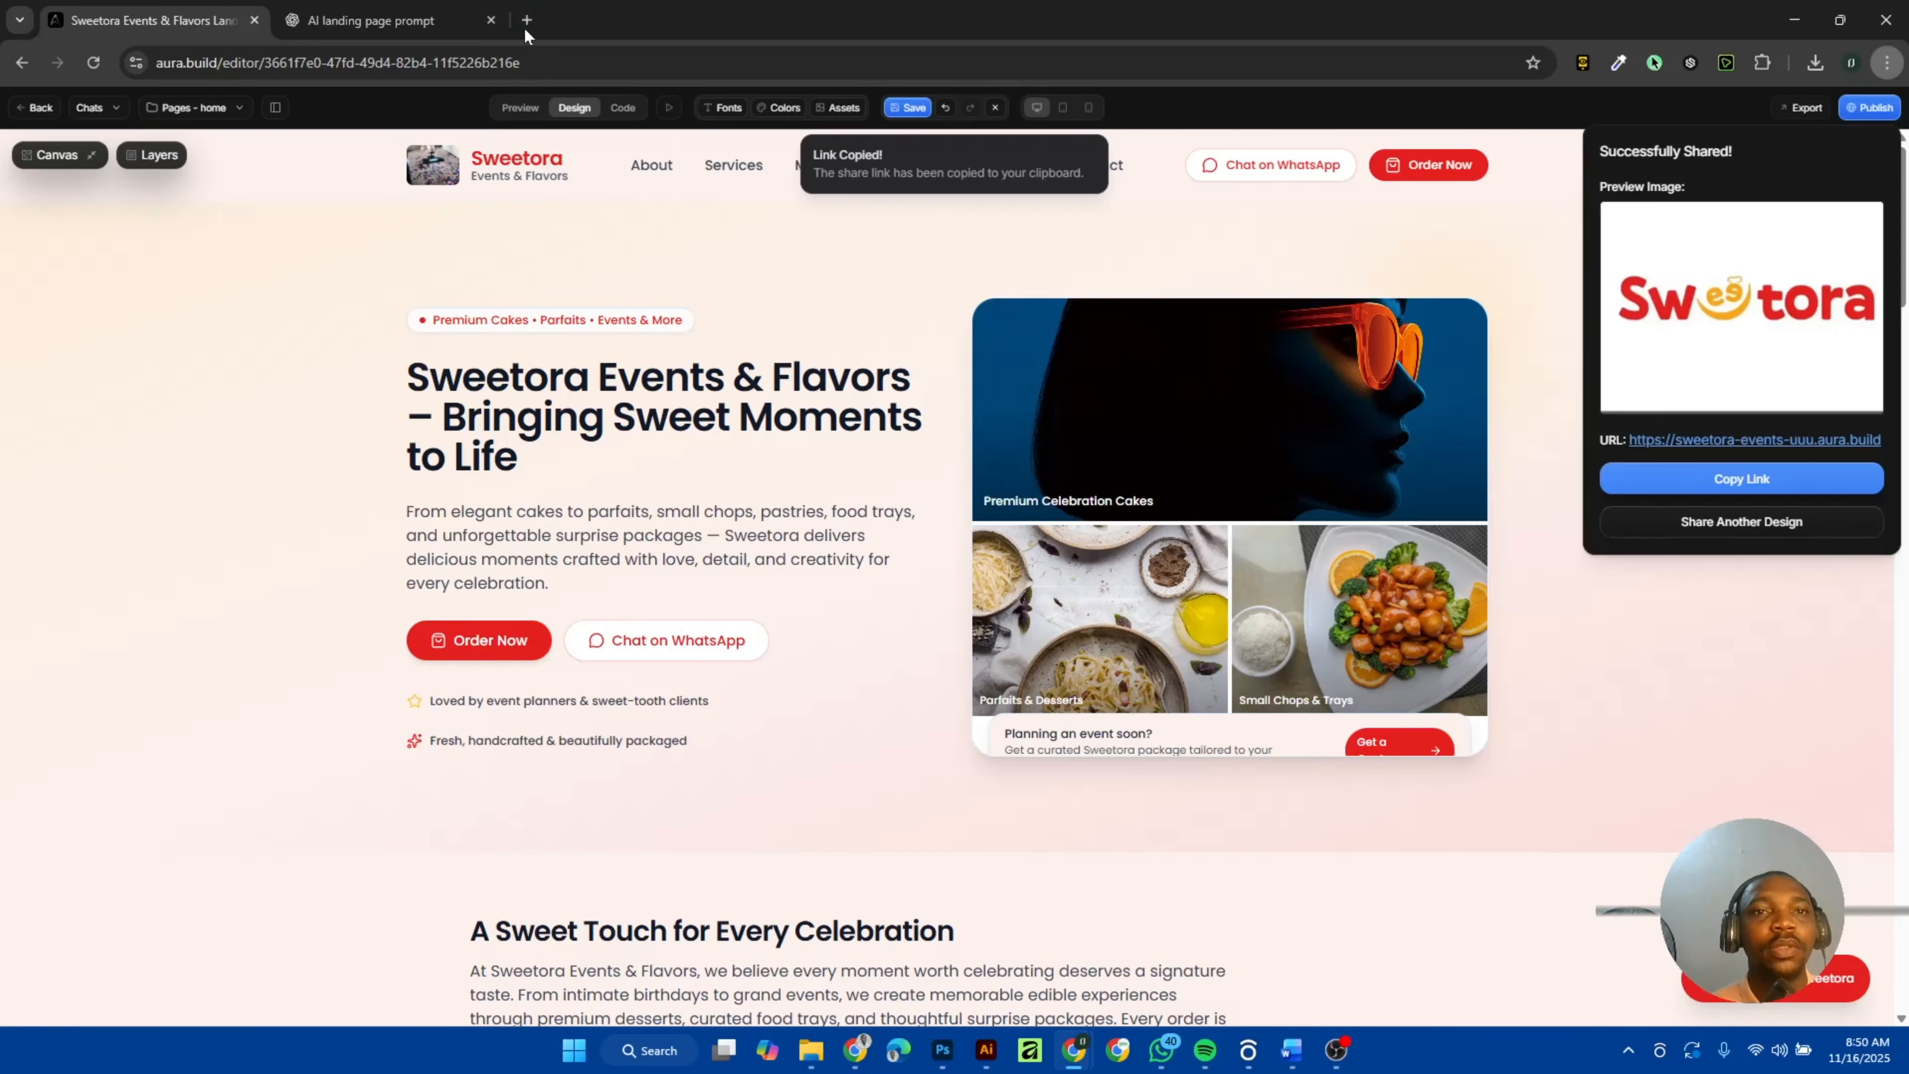
click(526, 20)
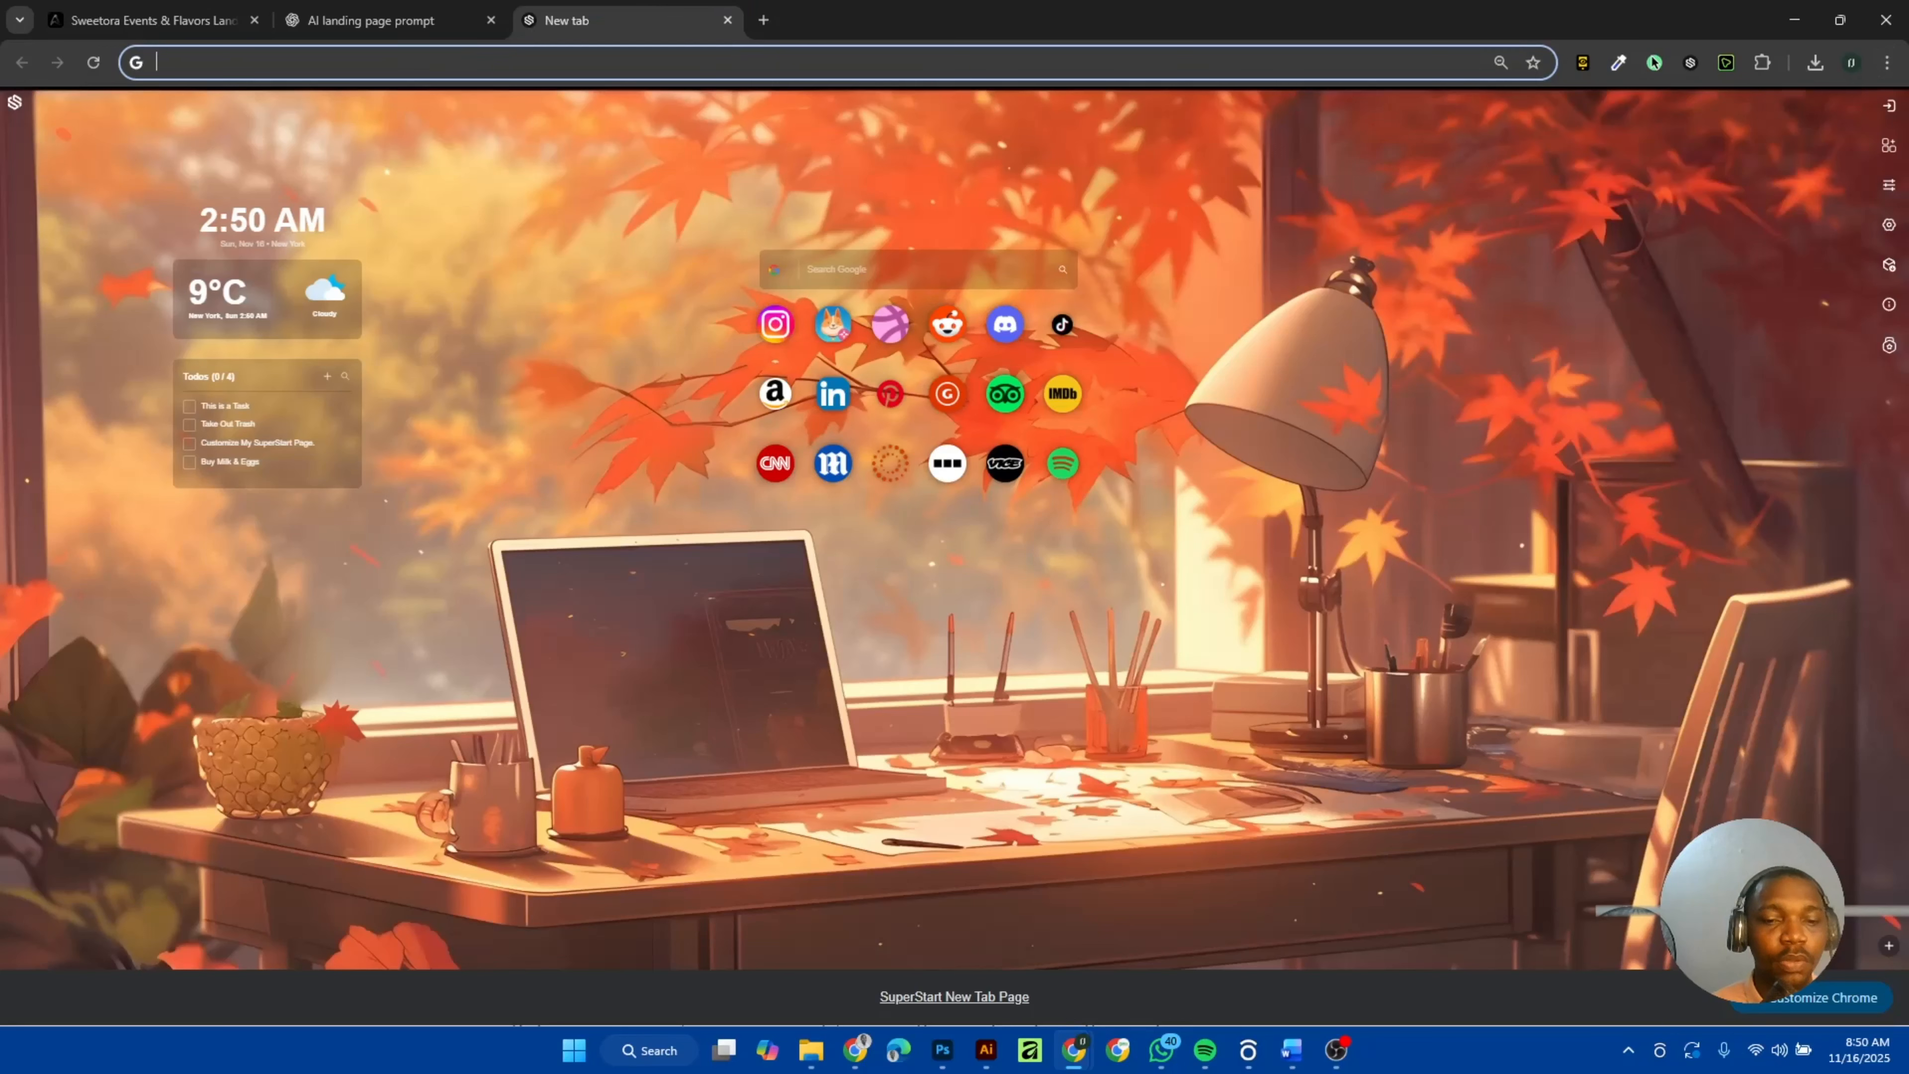
key(ctrl+v)
key(Return)
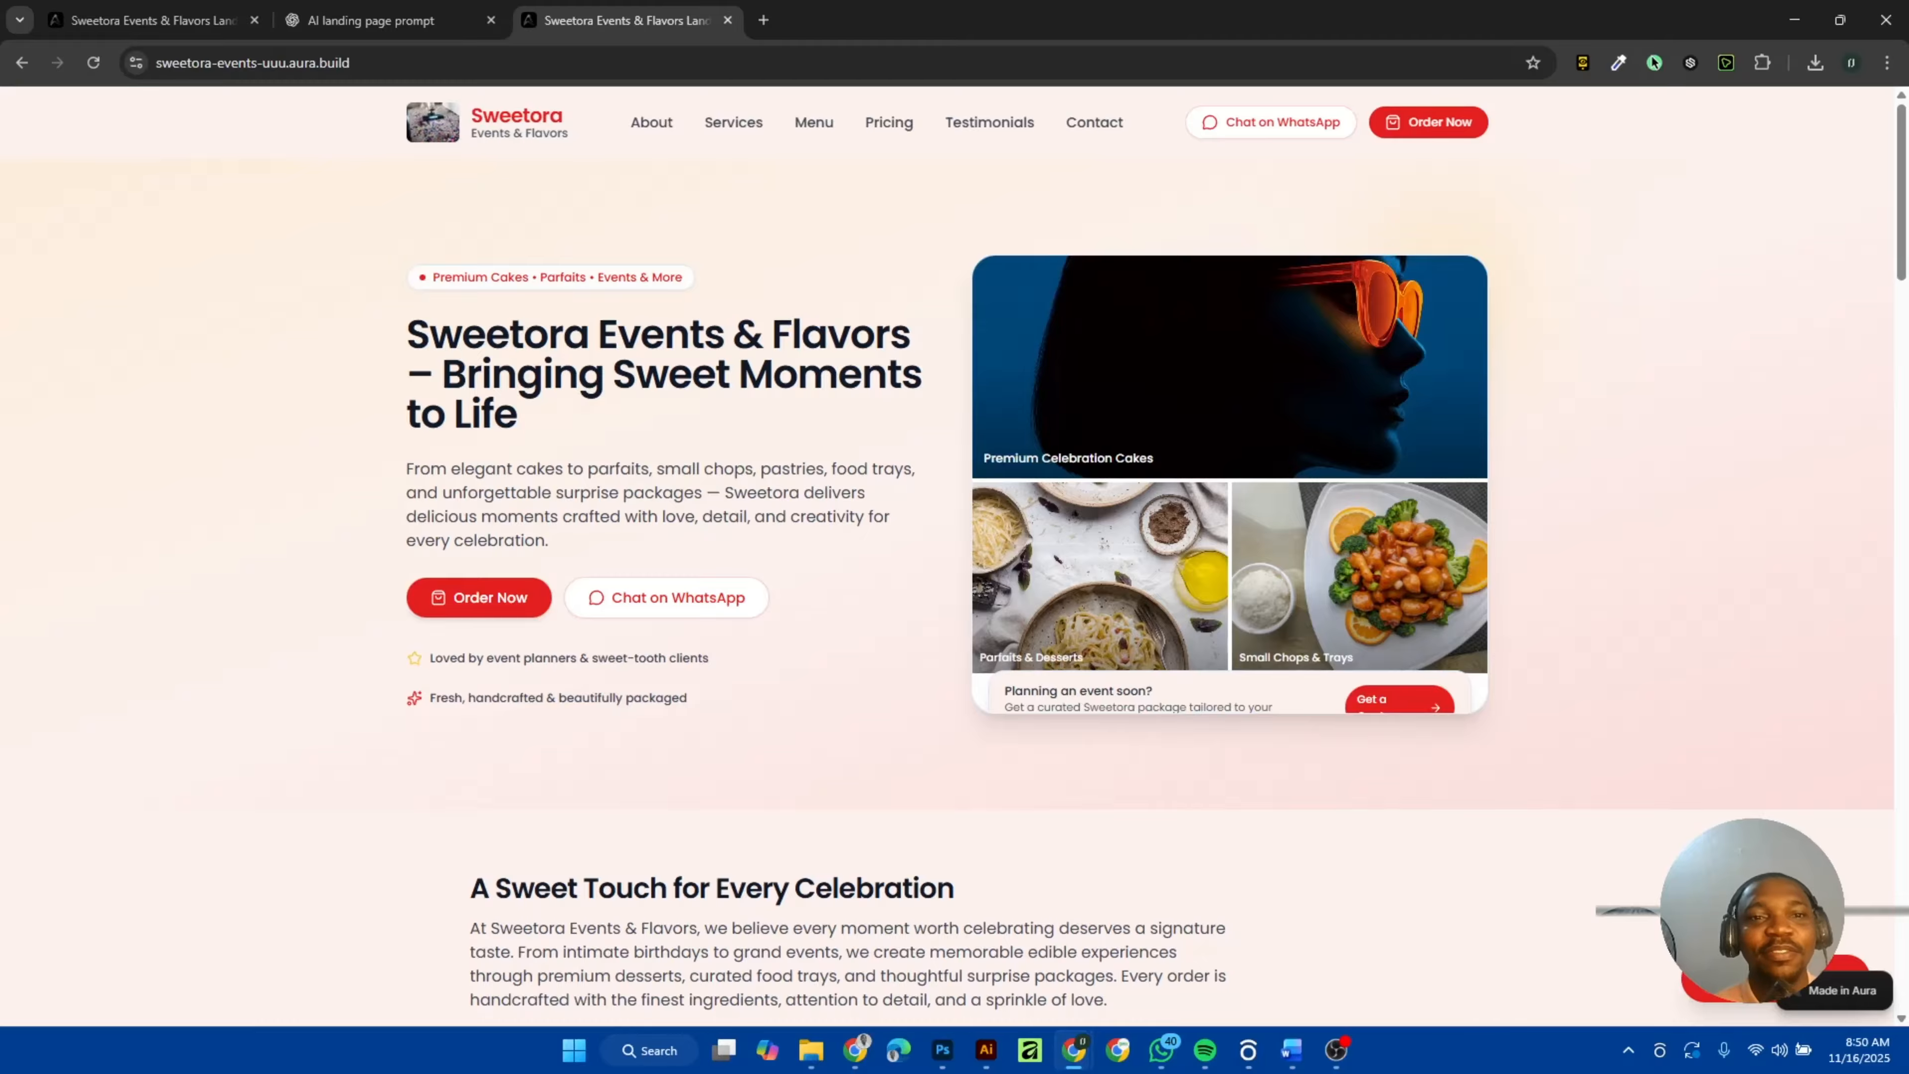
scroll(906, 560, down, 15)
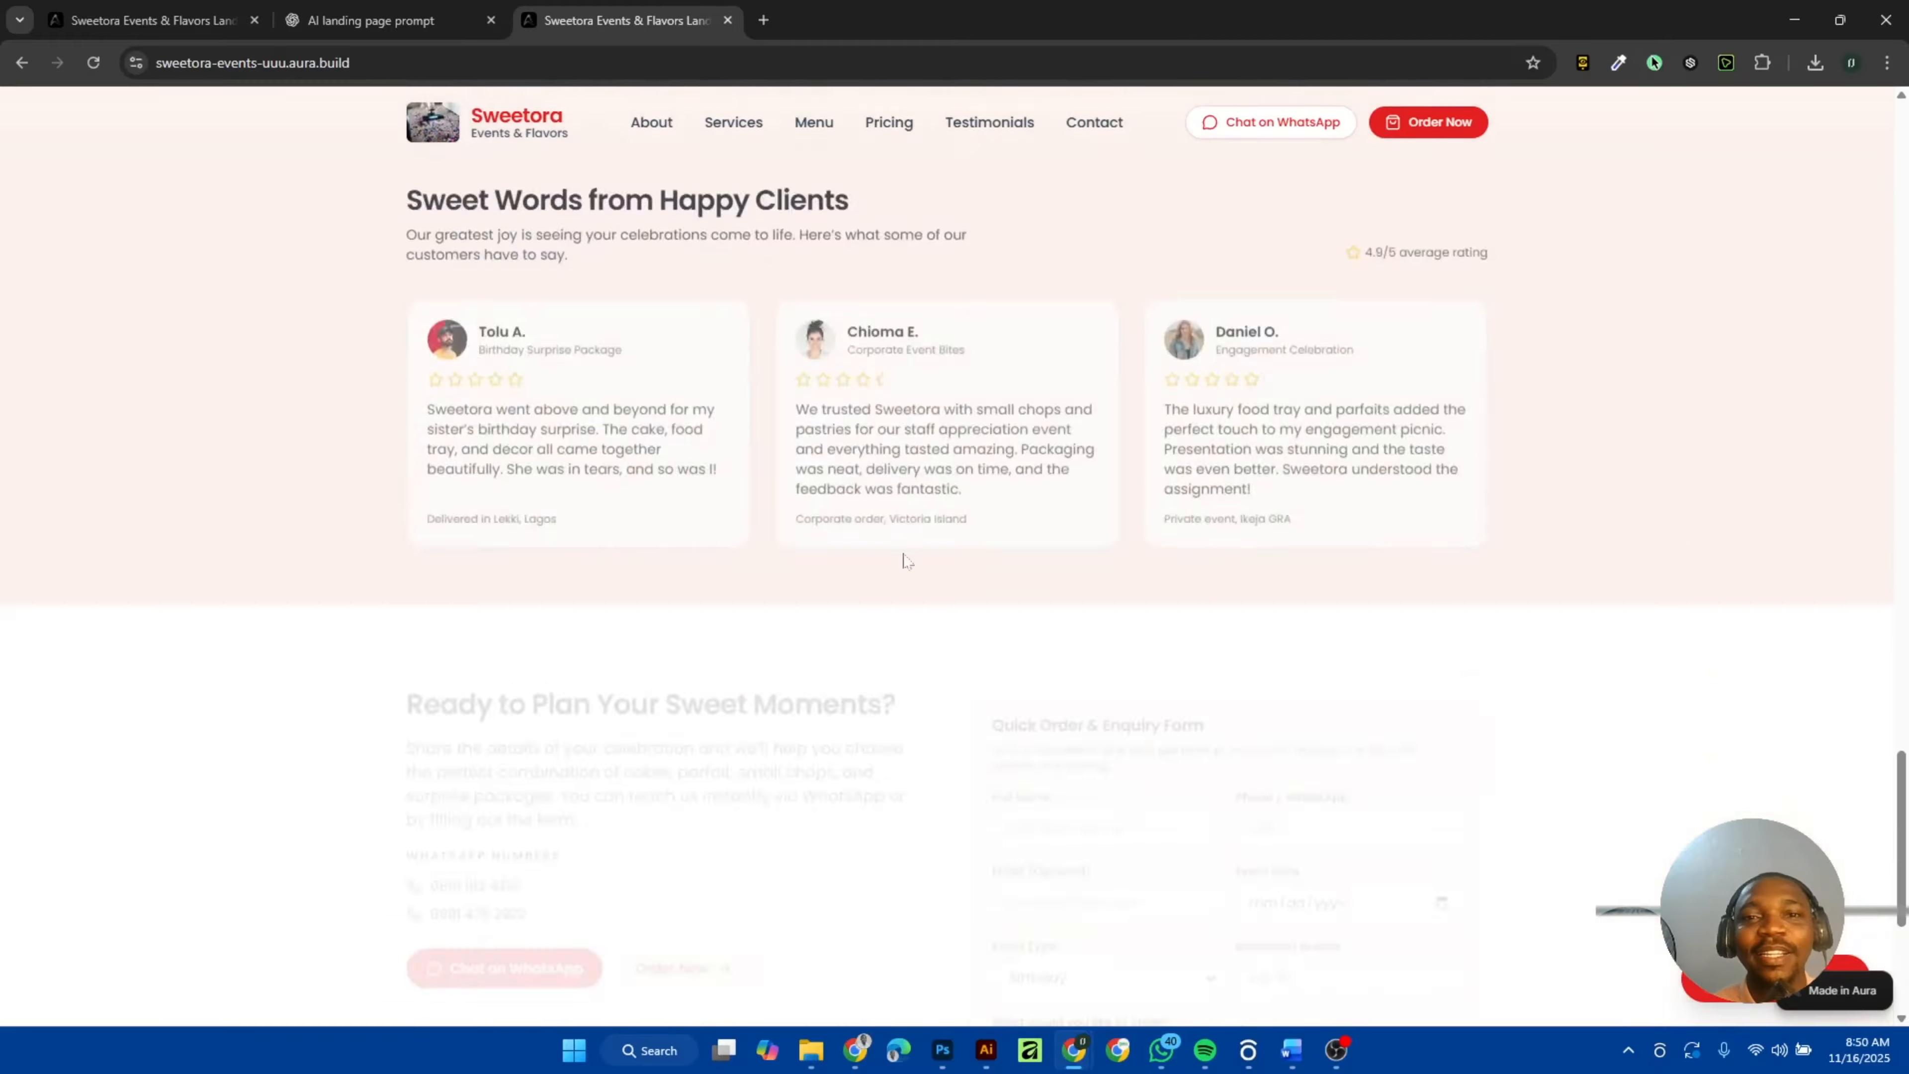
scroll(905, 561, down, 5)
scroll(906, 560, up, 20)
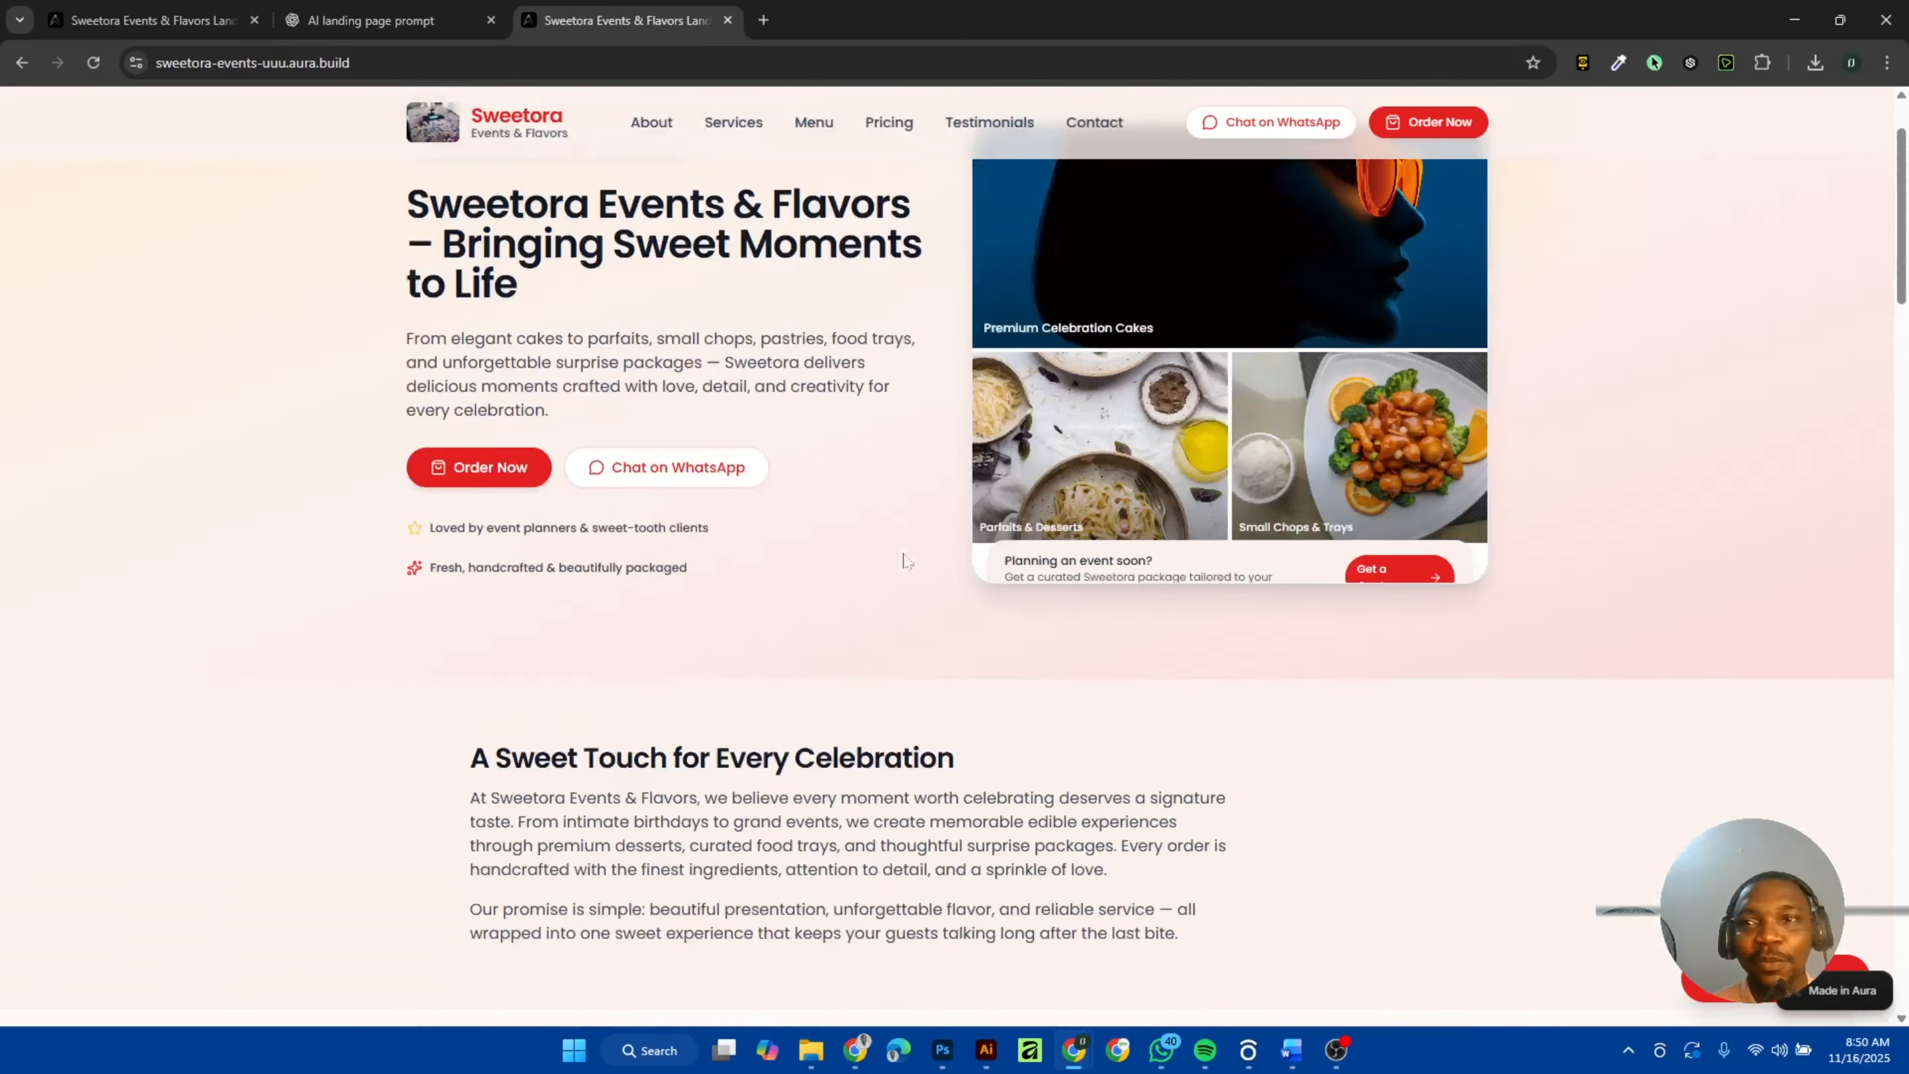
Preview the live page on an iPhone SE with the U-Eyes extension and check that its navigation menu opens and closes.
click(1582, 63)
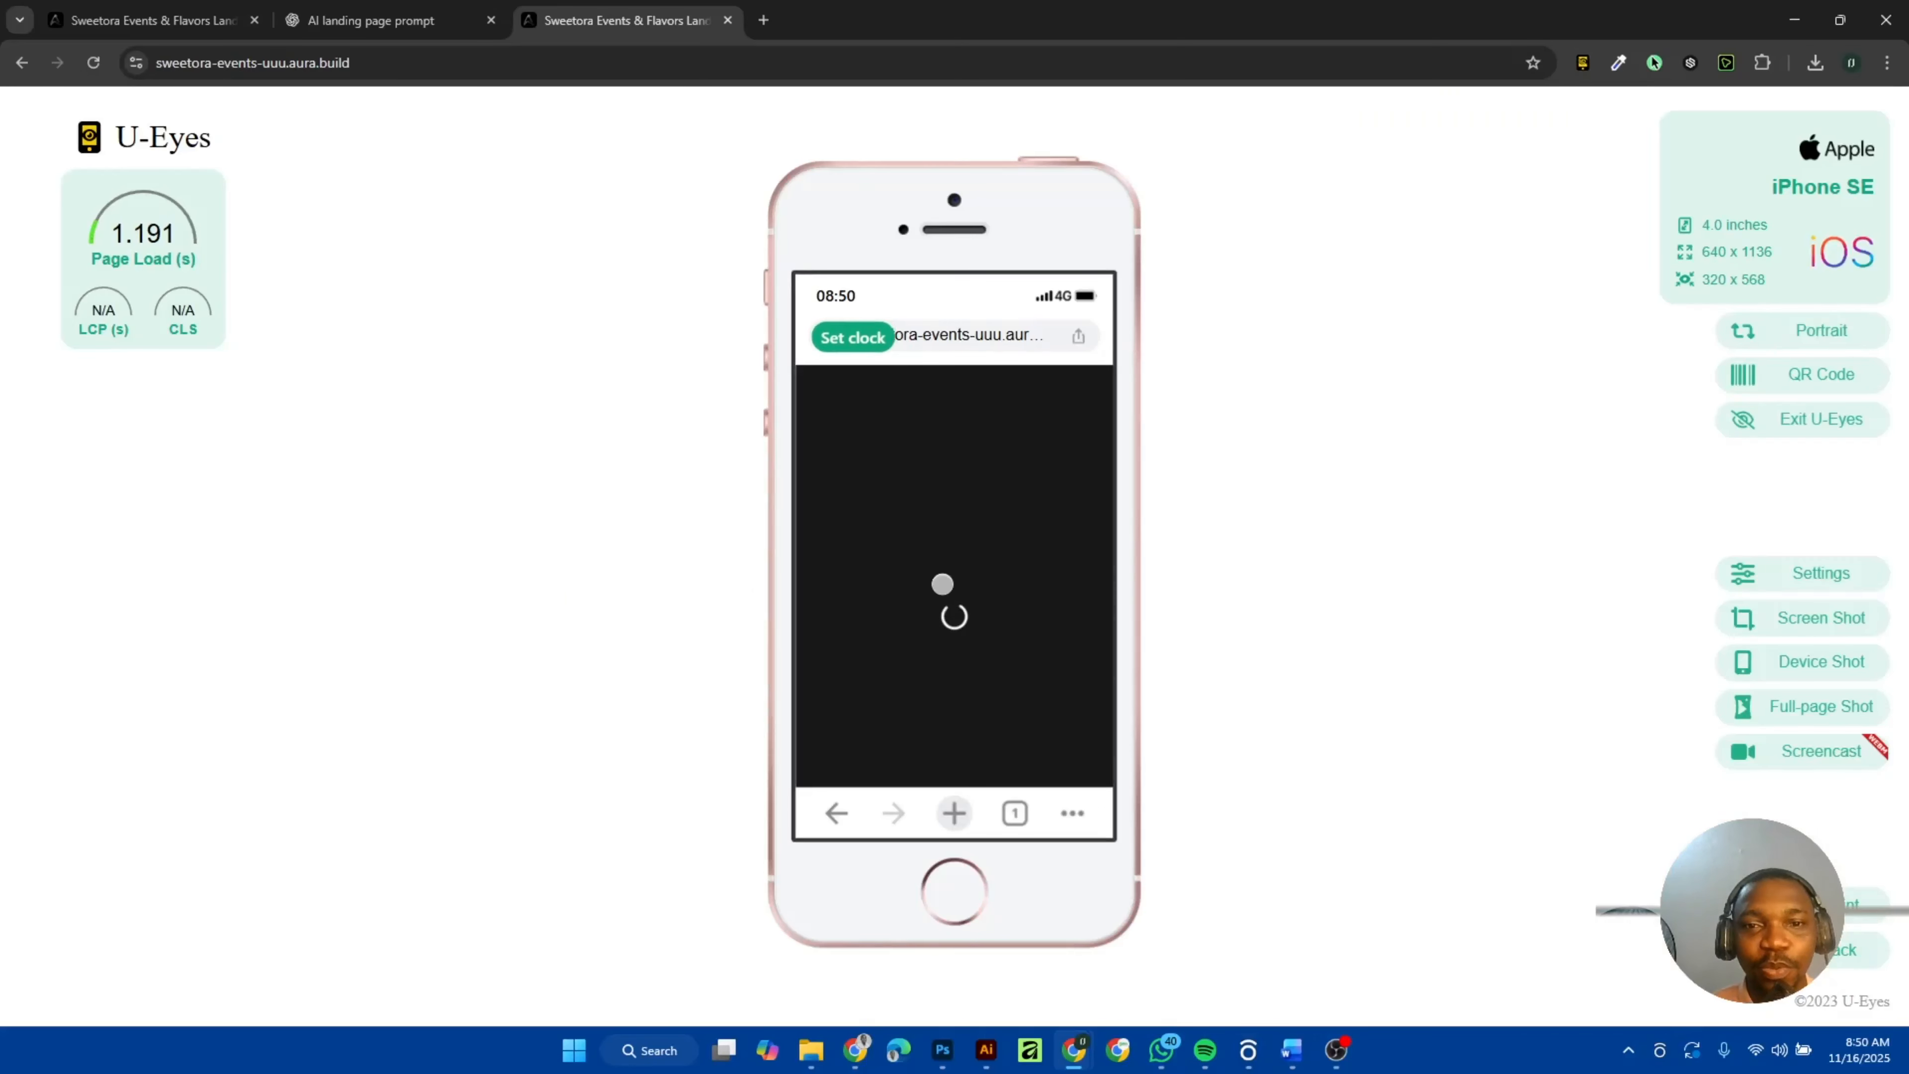
scroll(977, 526, down, 4)
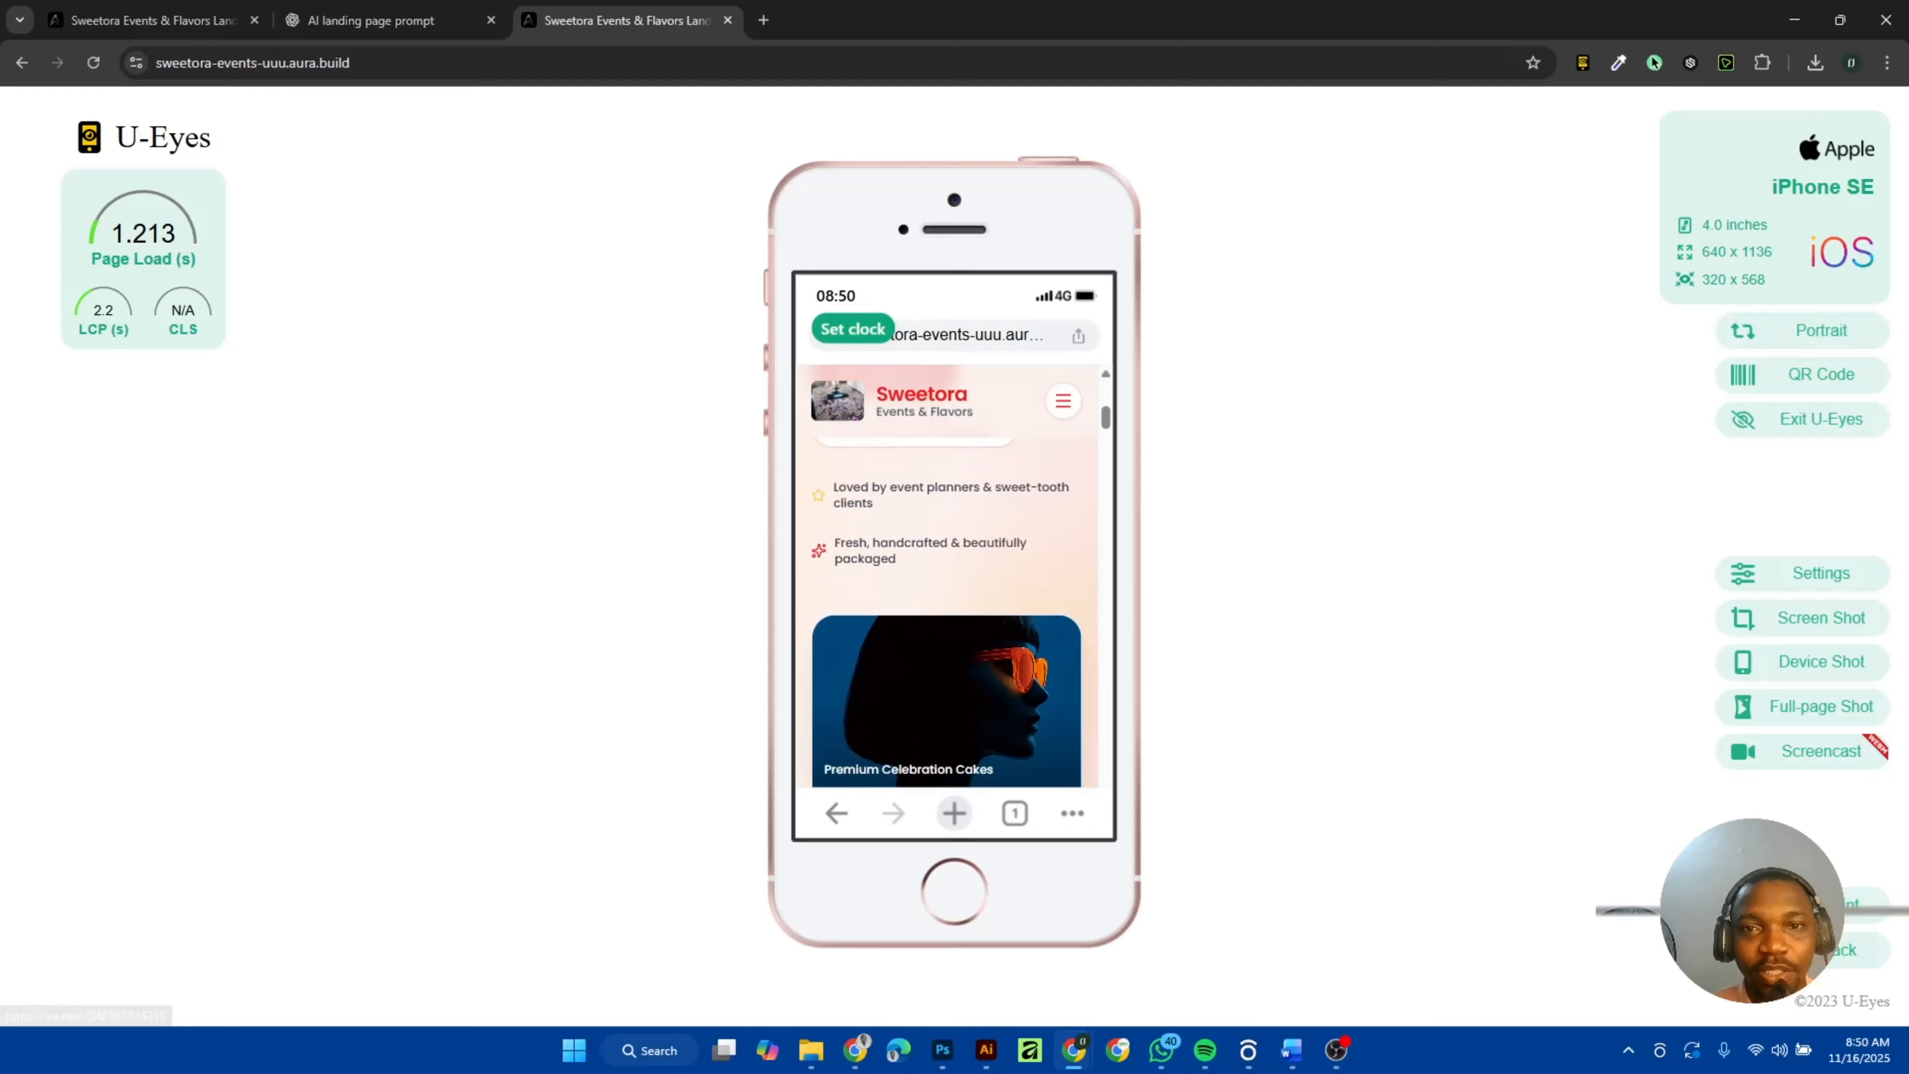
click(1064, 405)
click(1066, 406)
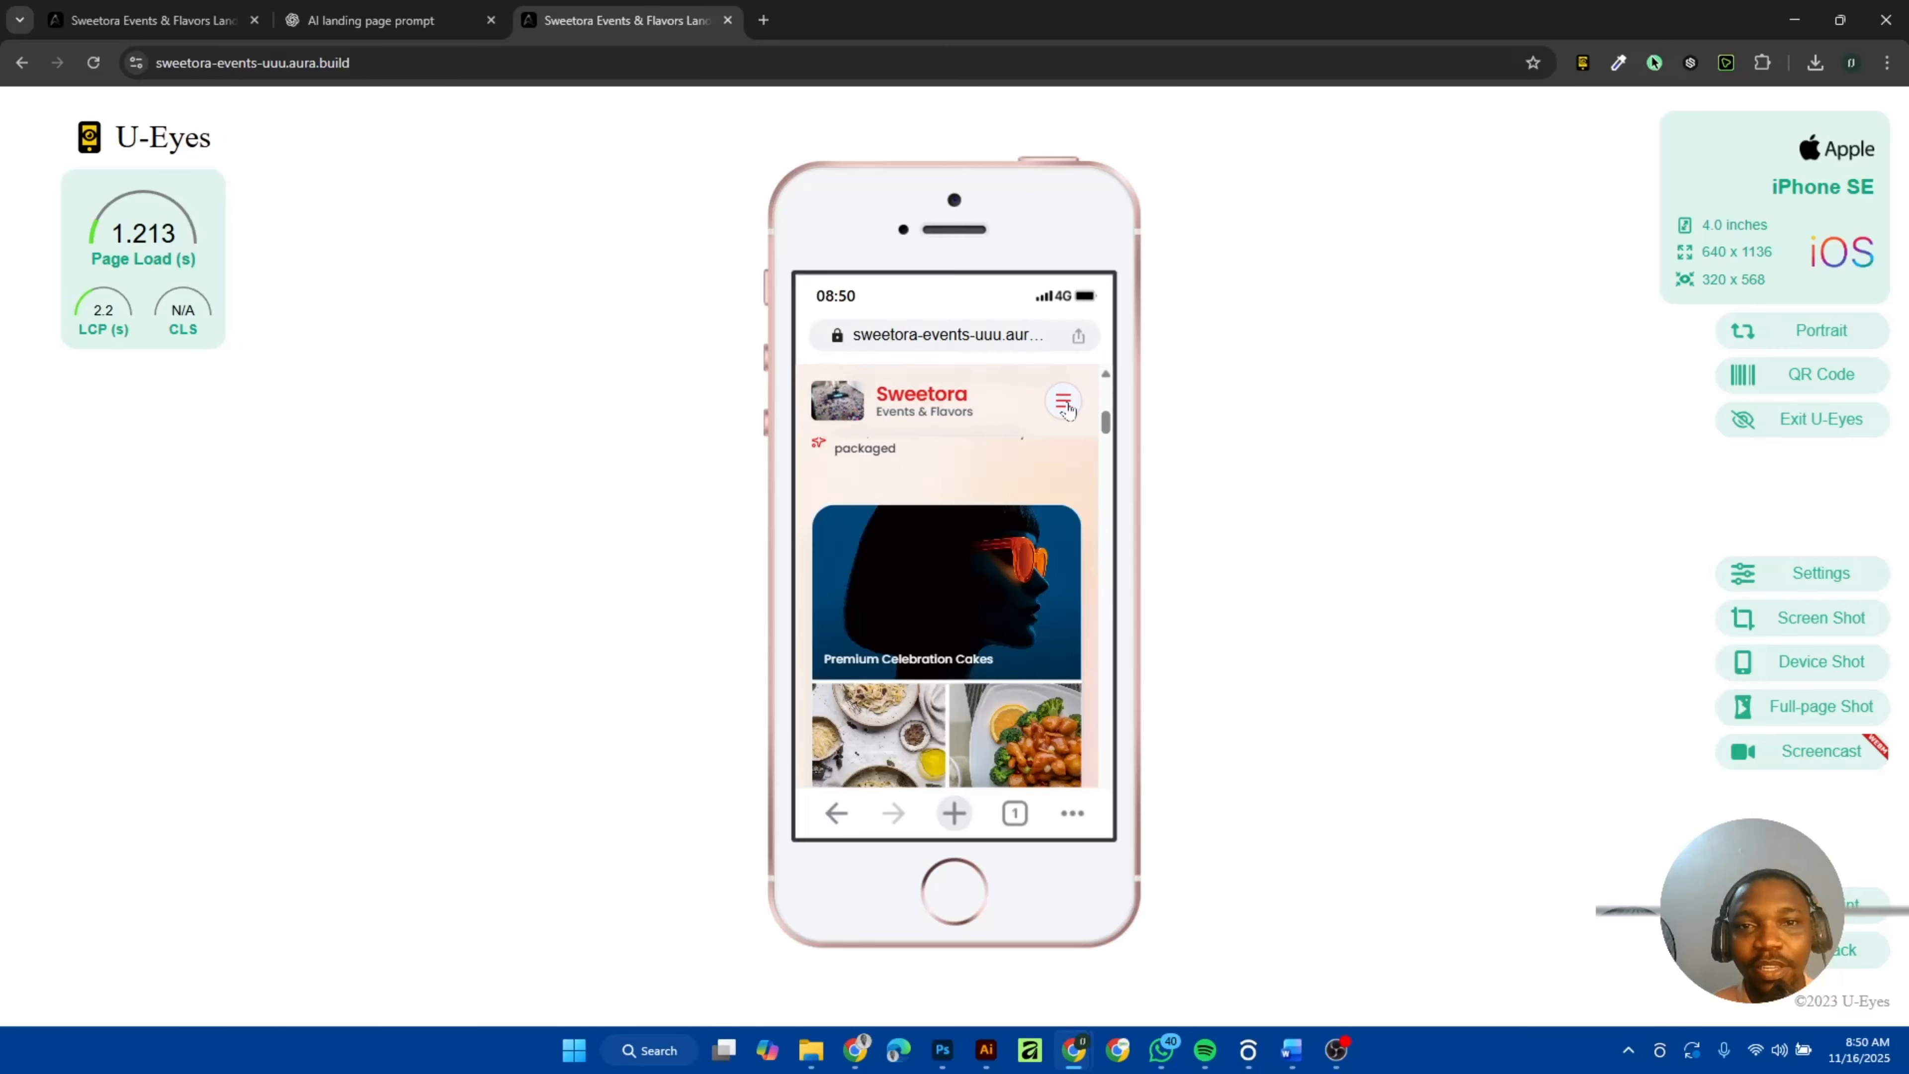
click(1063, 407)
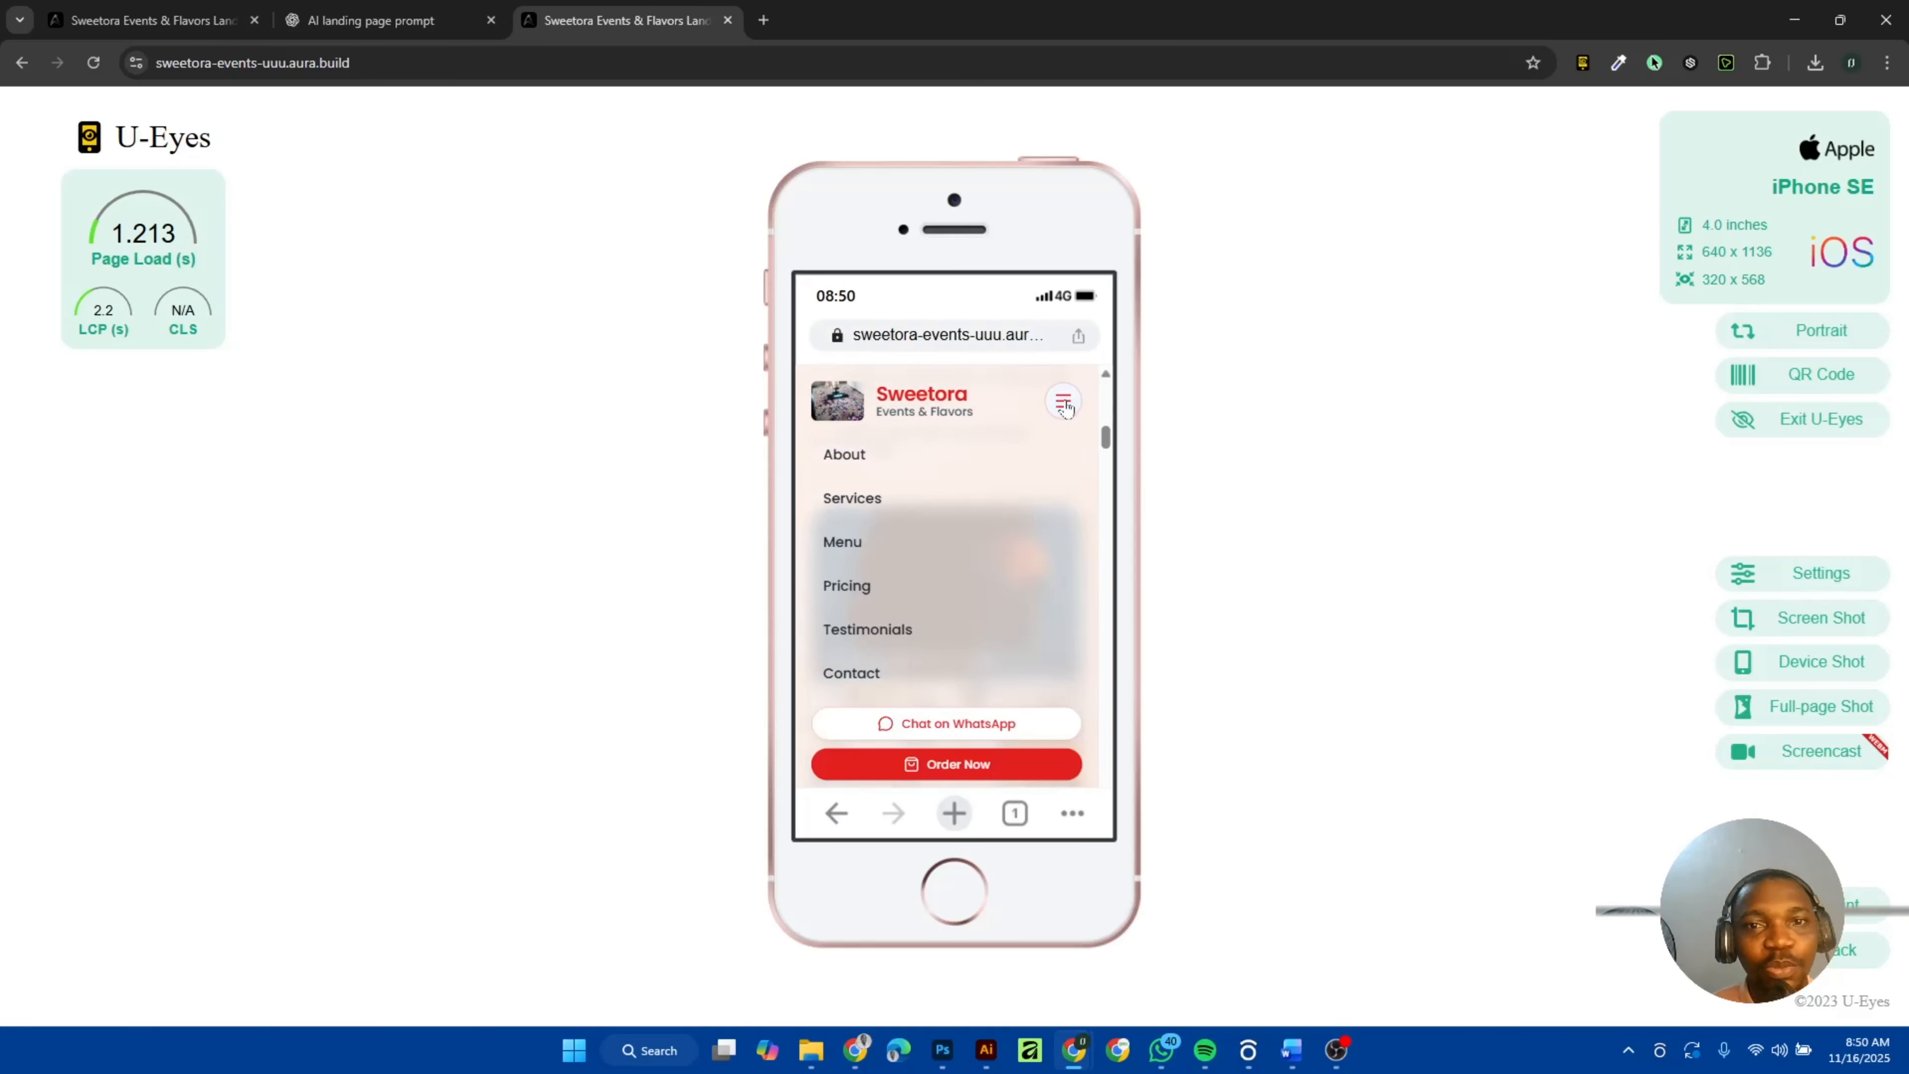
click(1063, 406)
Switch the device preview to iPad Pro 13" and look through the page's sections at tablet size.
click(1727, 188)
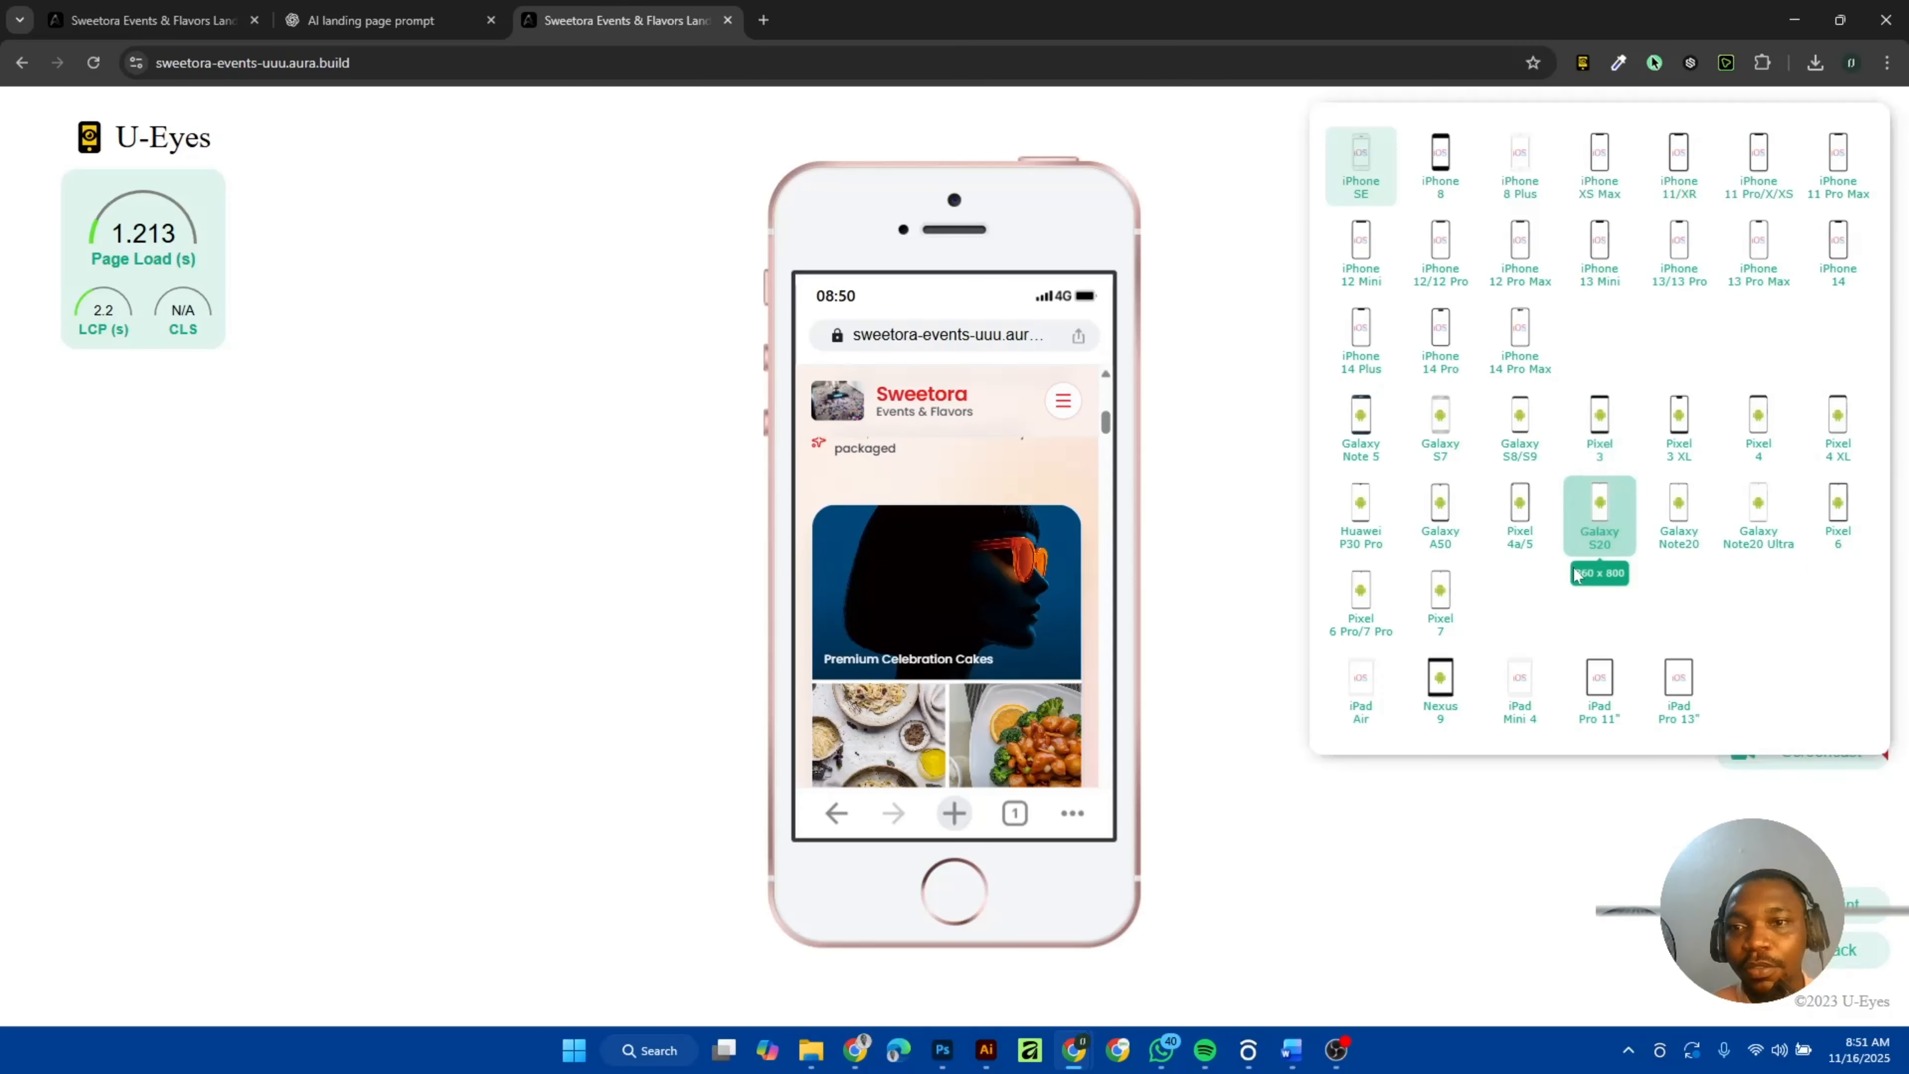
click(1678, 695)
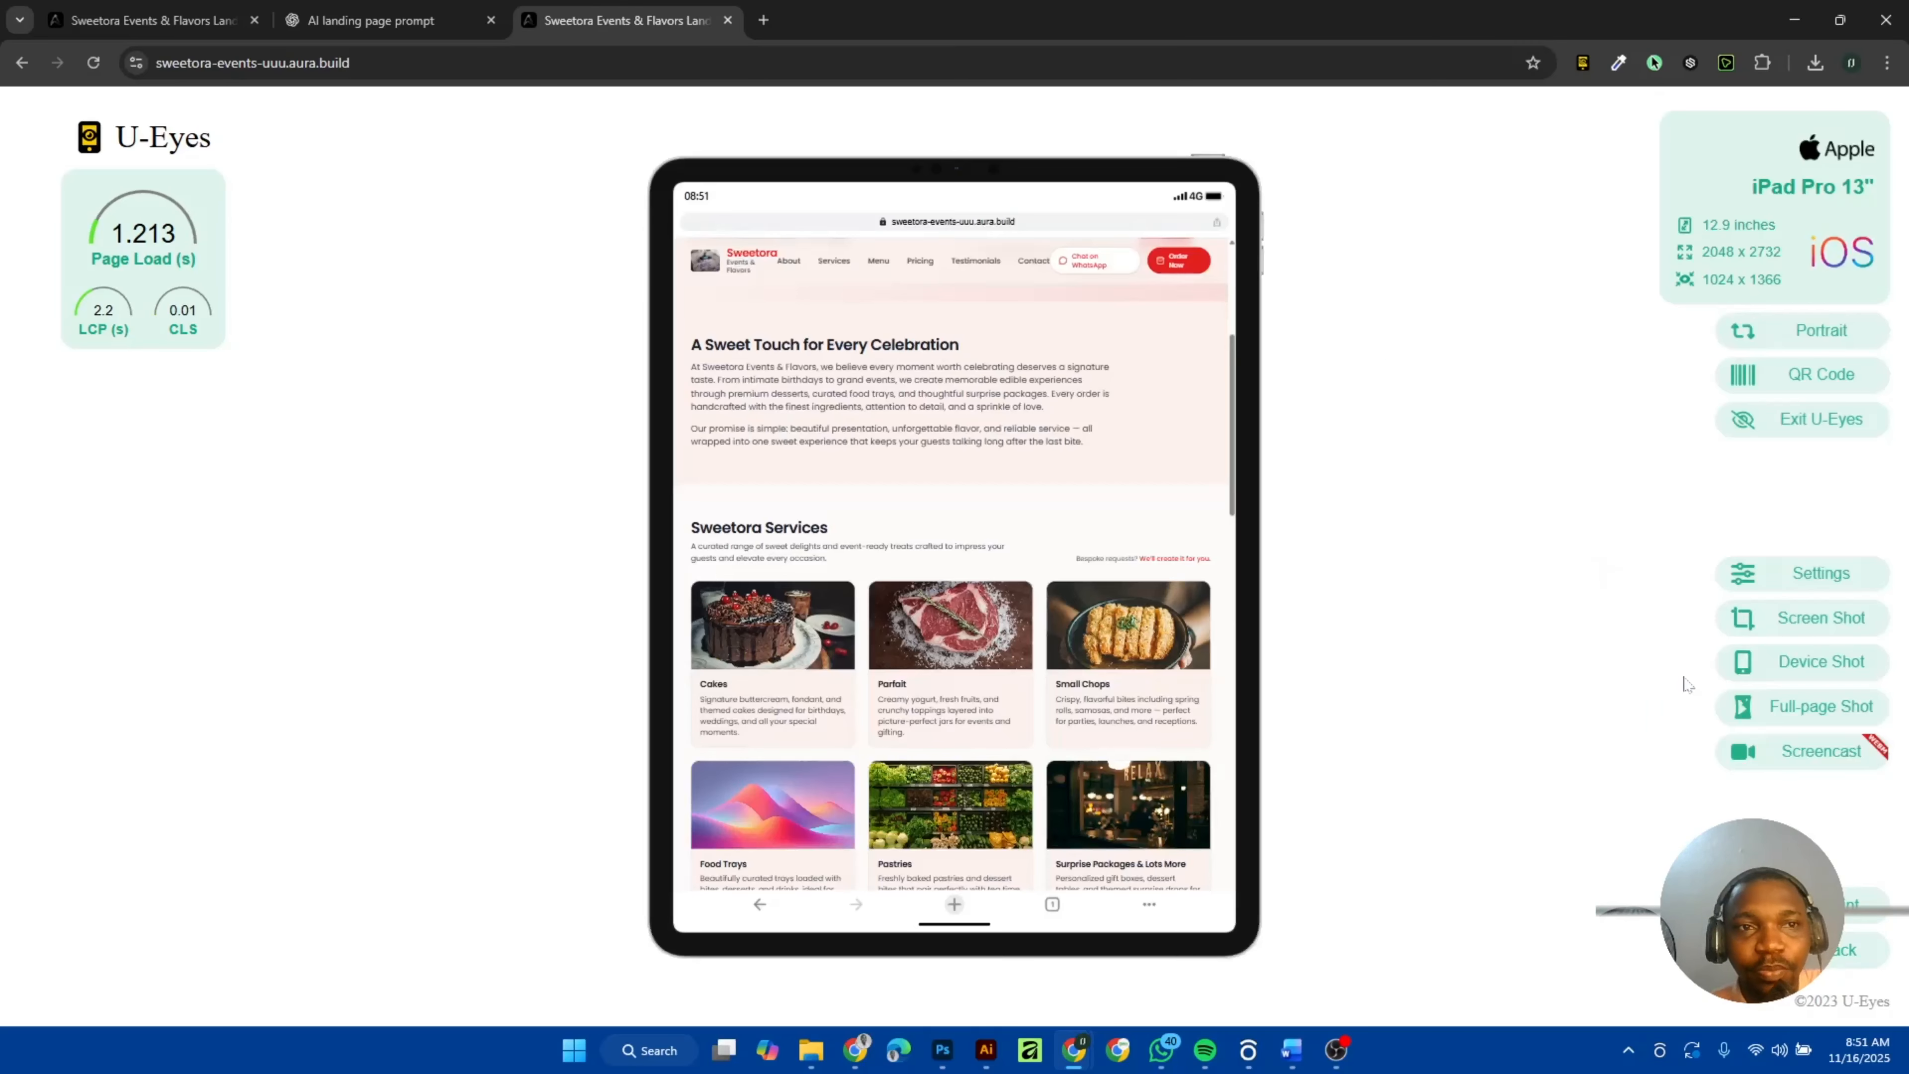
scroll(1045, 618, down, 10)
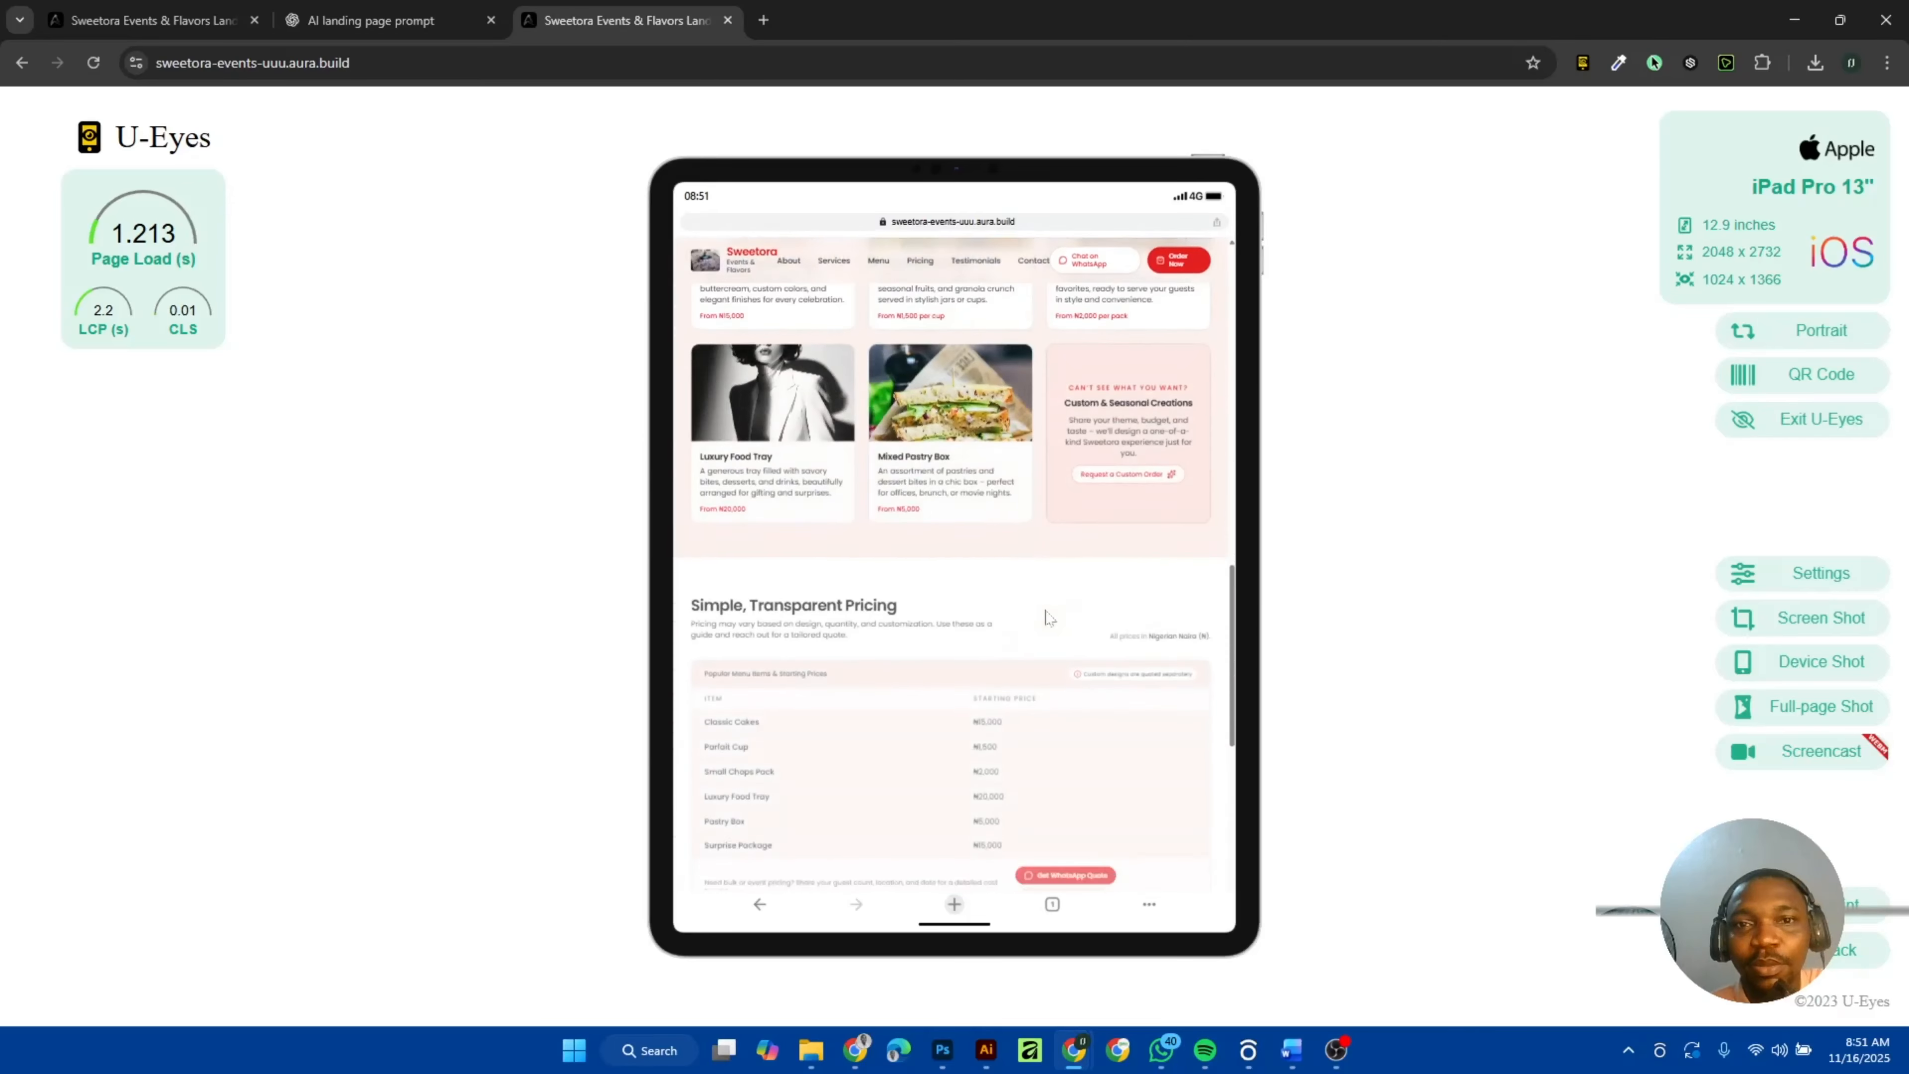
scroll(1044, 618, down, 5)
scroll(1045, 618, up, 8)
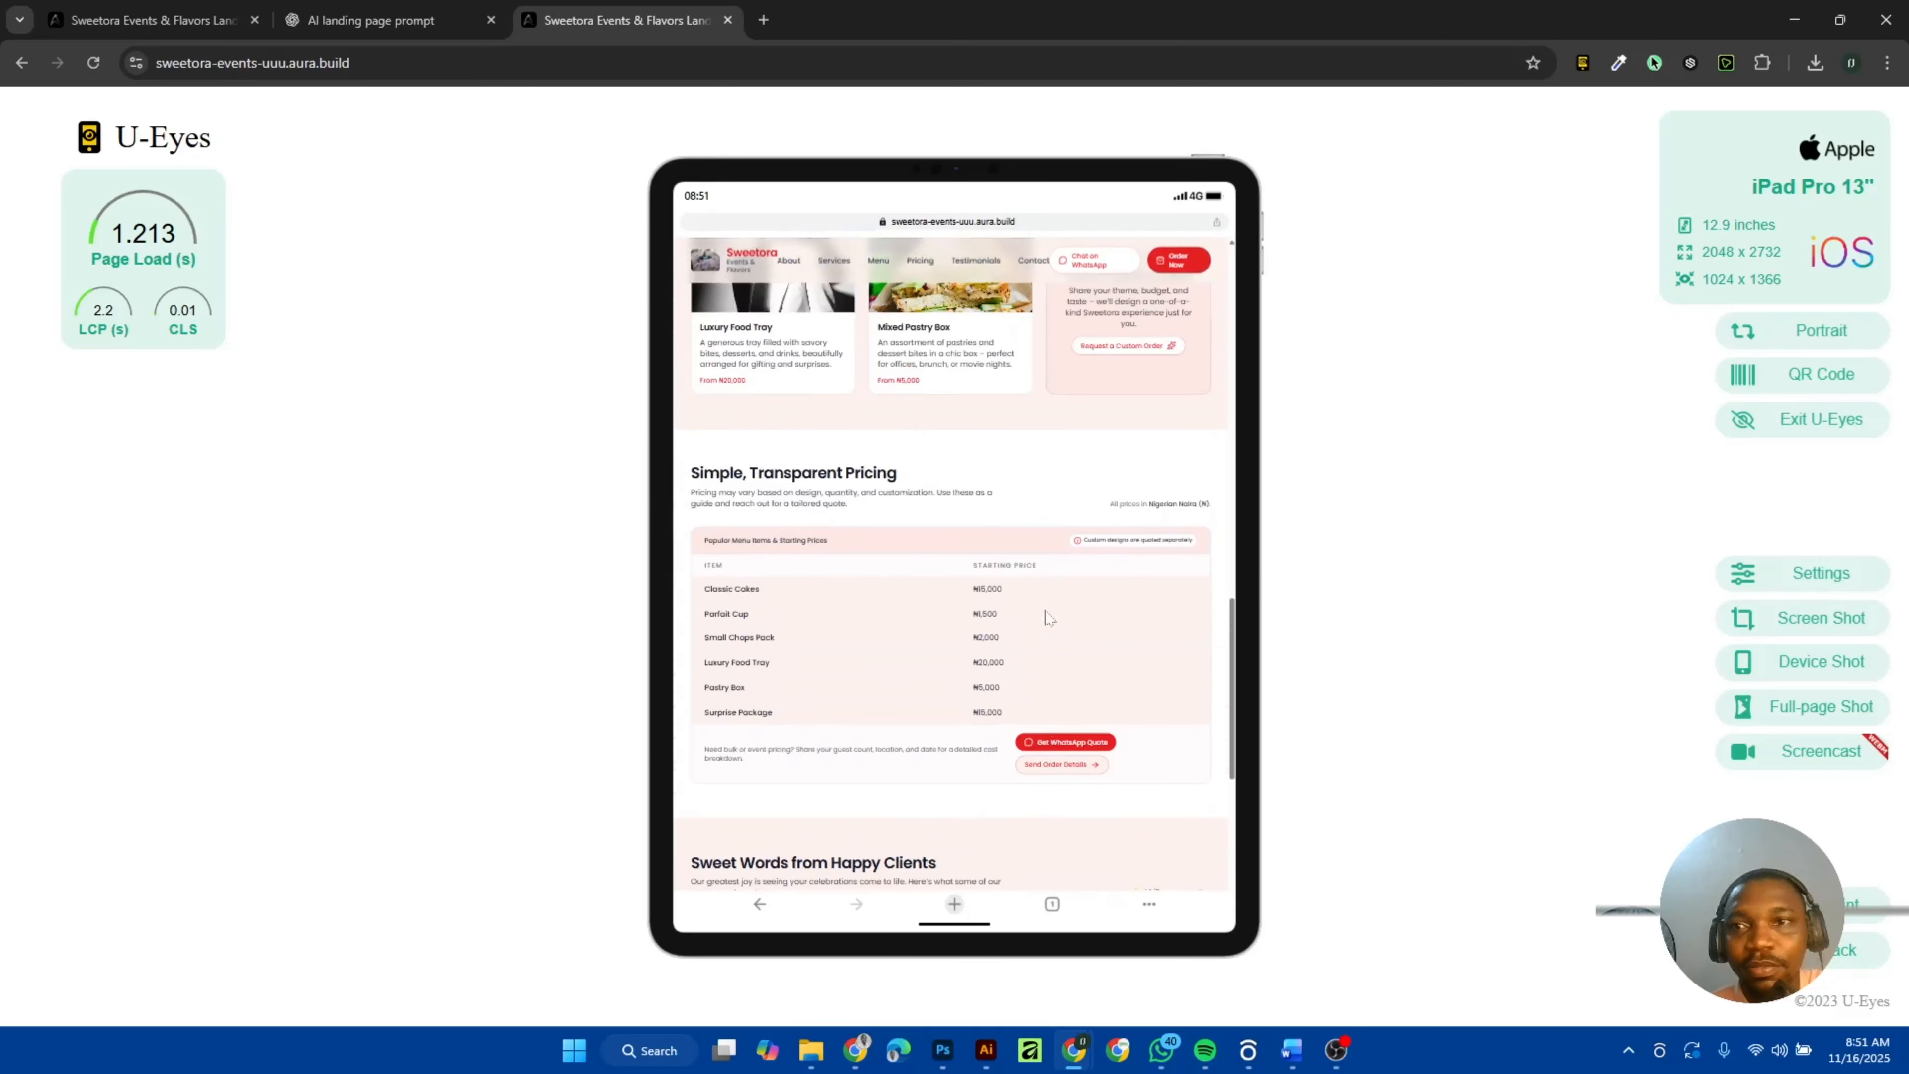
Check the page and its expanded navigation menu on a Pixel 7 preview, and return to the Aura editor.
click(1722, 179)
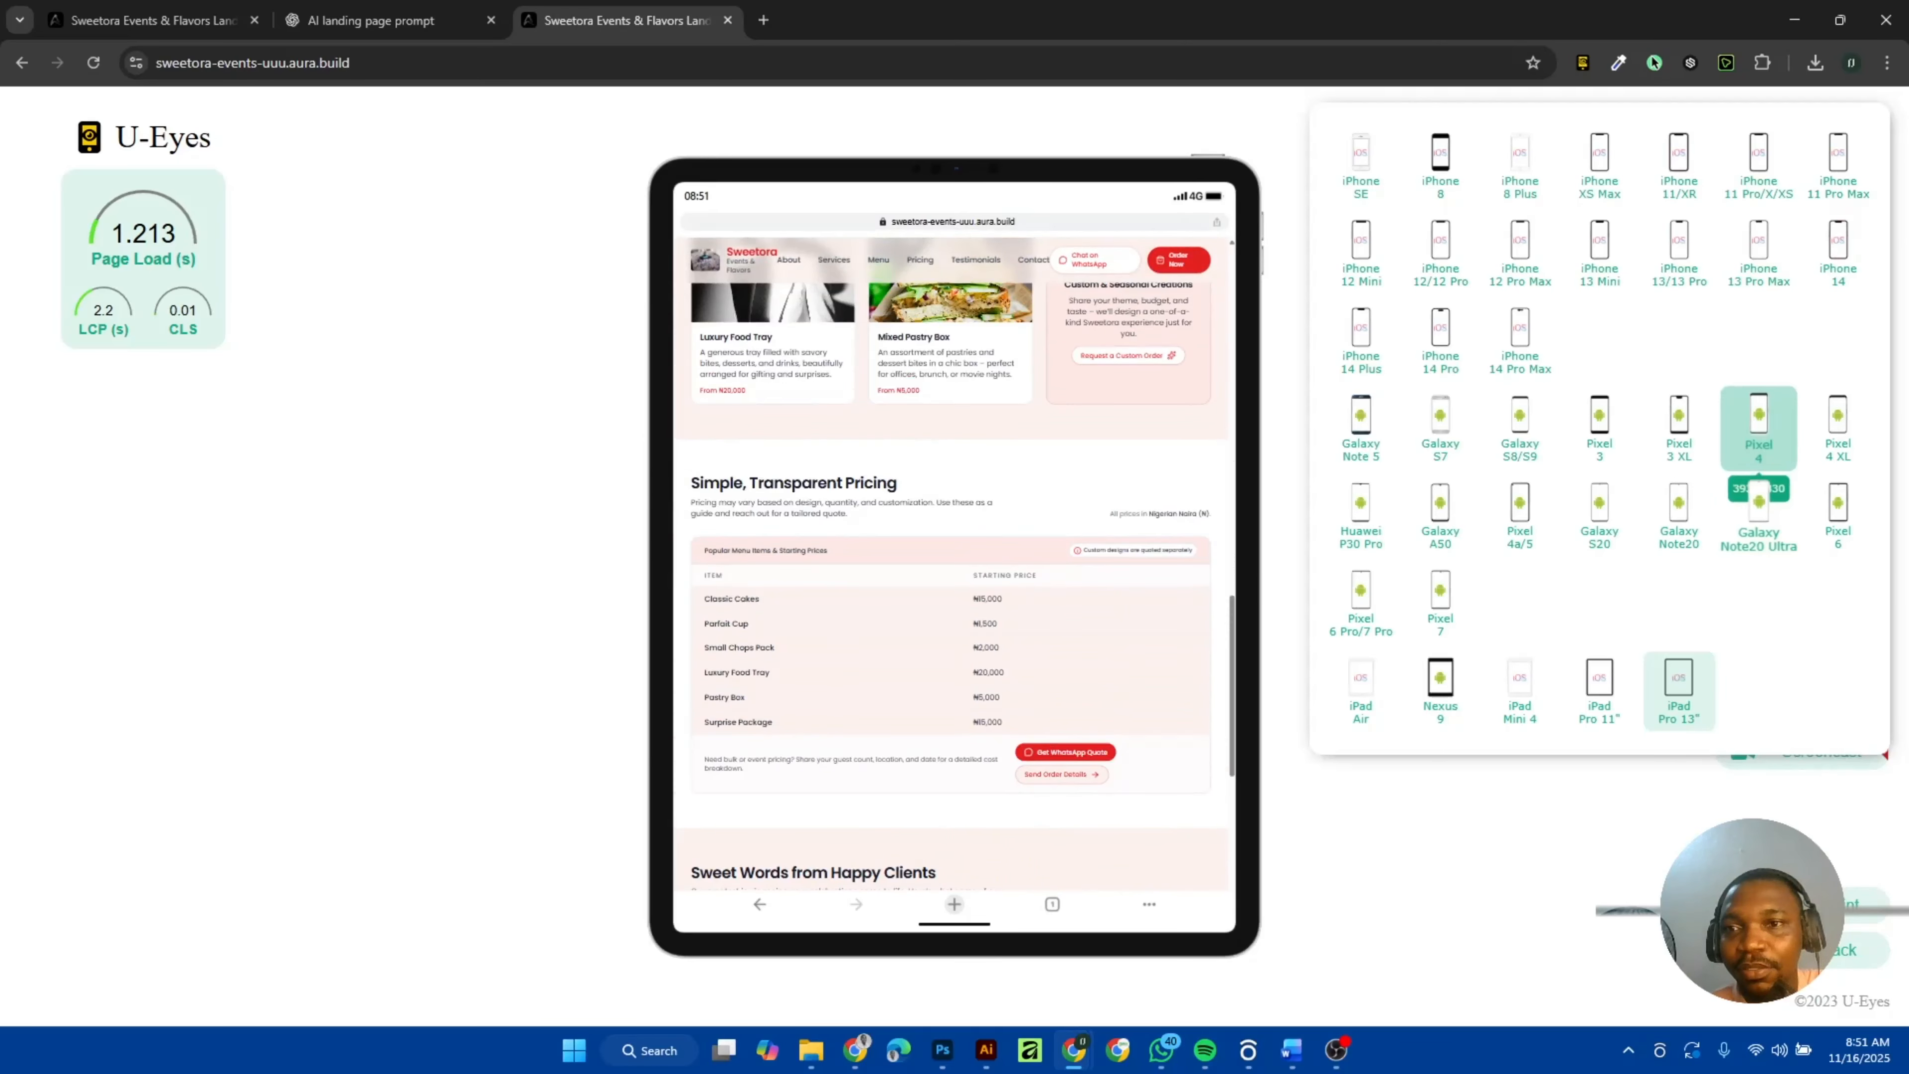
click(1437, 598)
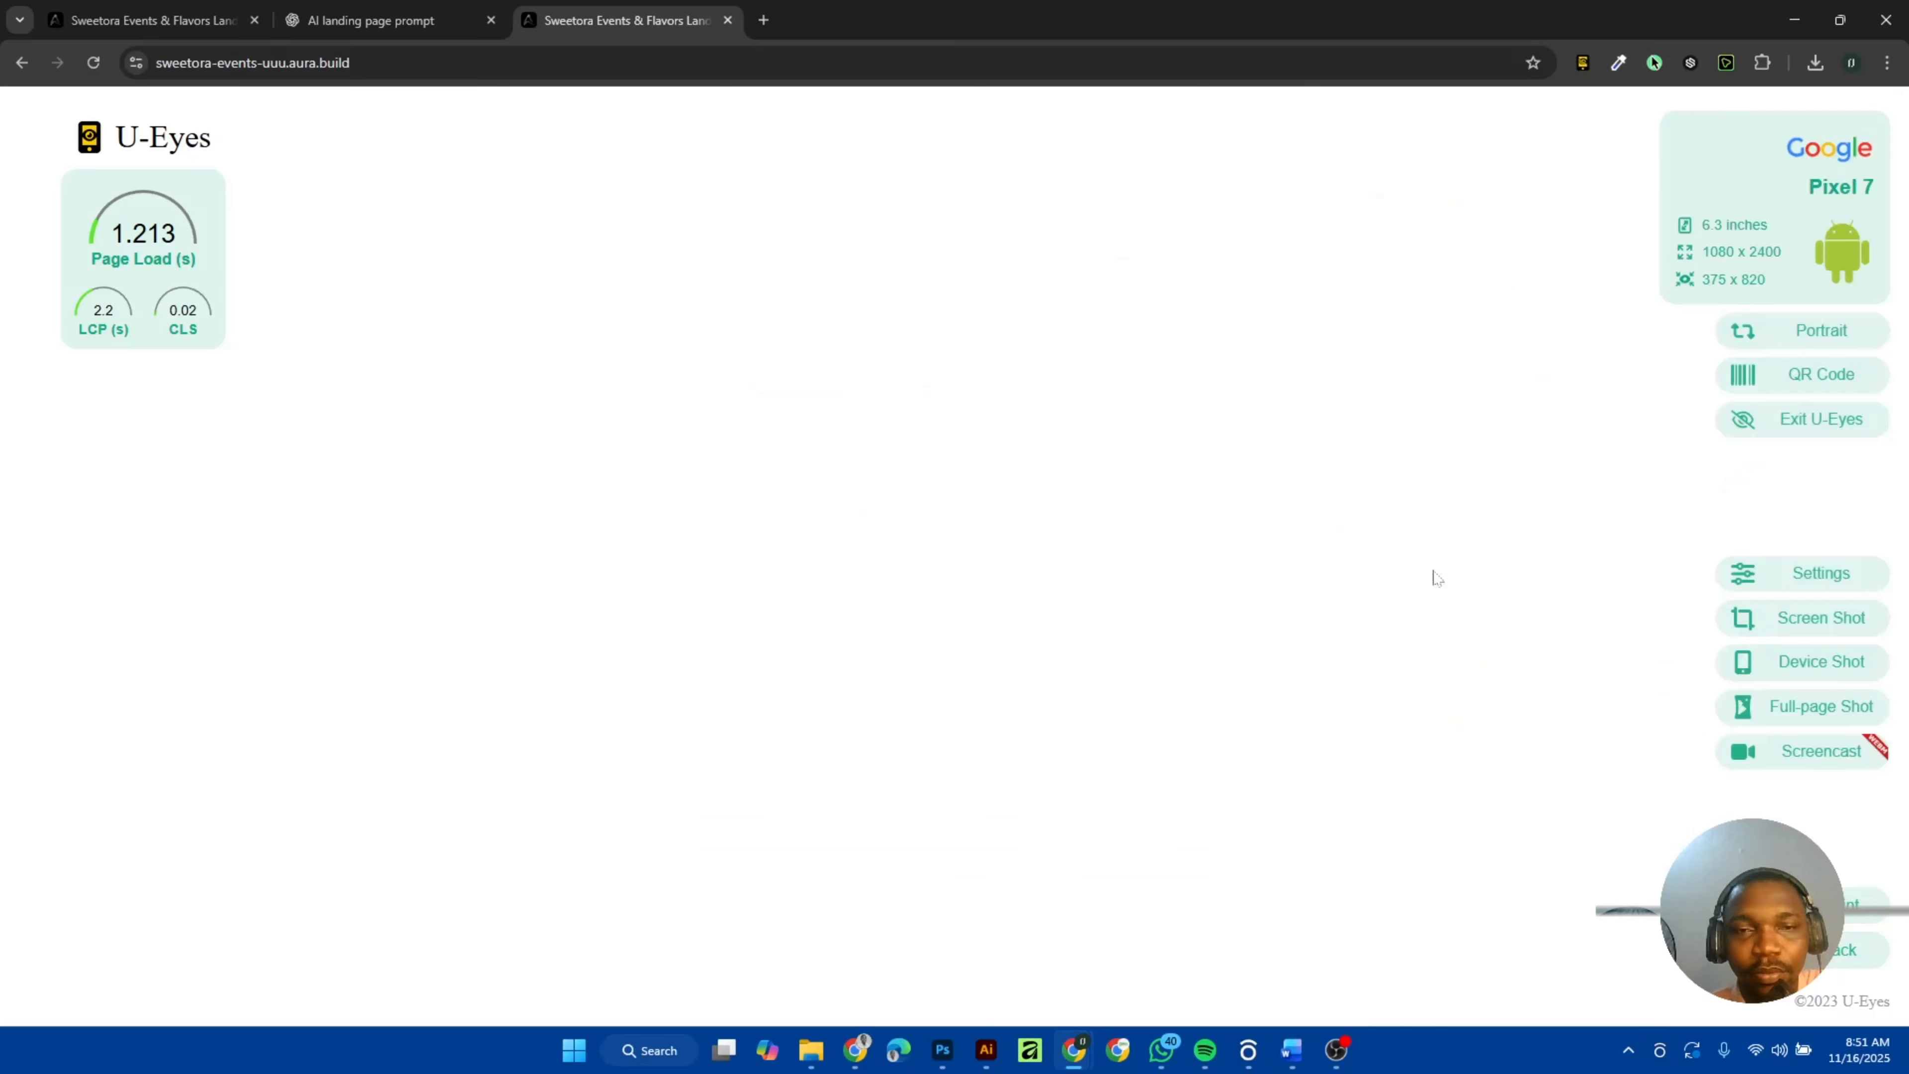
scroll(1021, 611, up, 15)
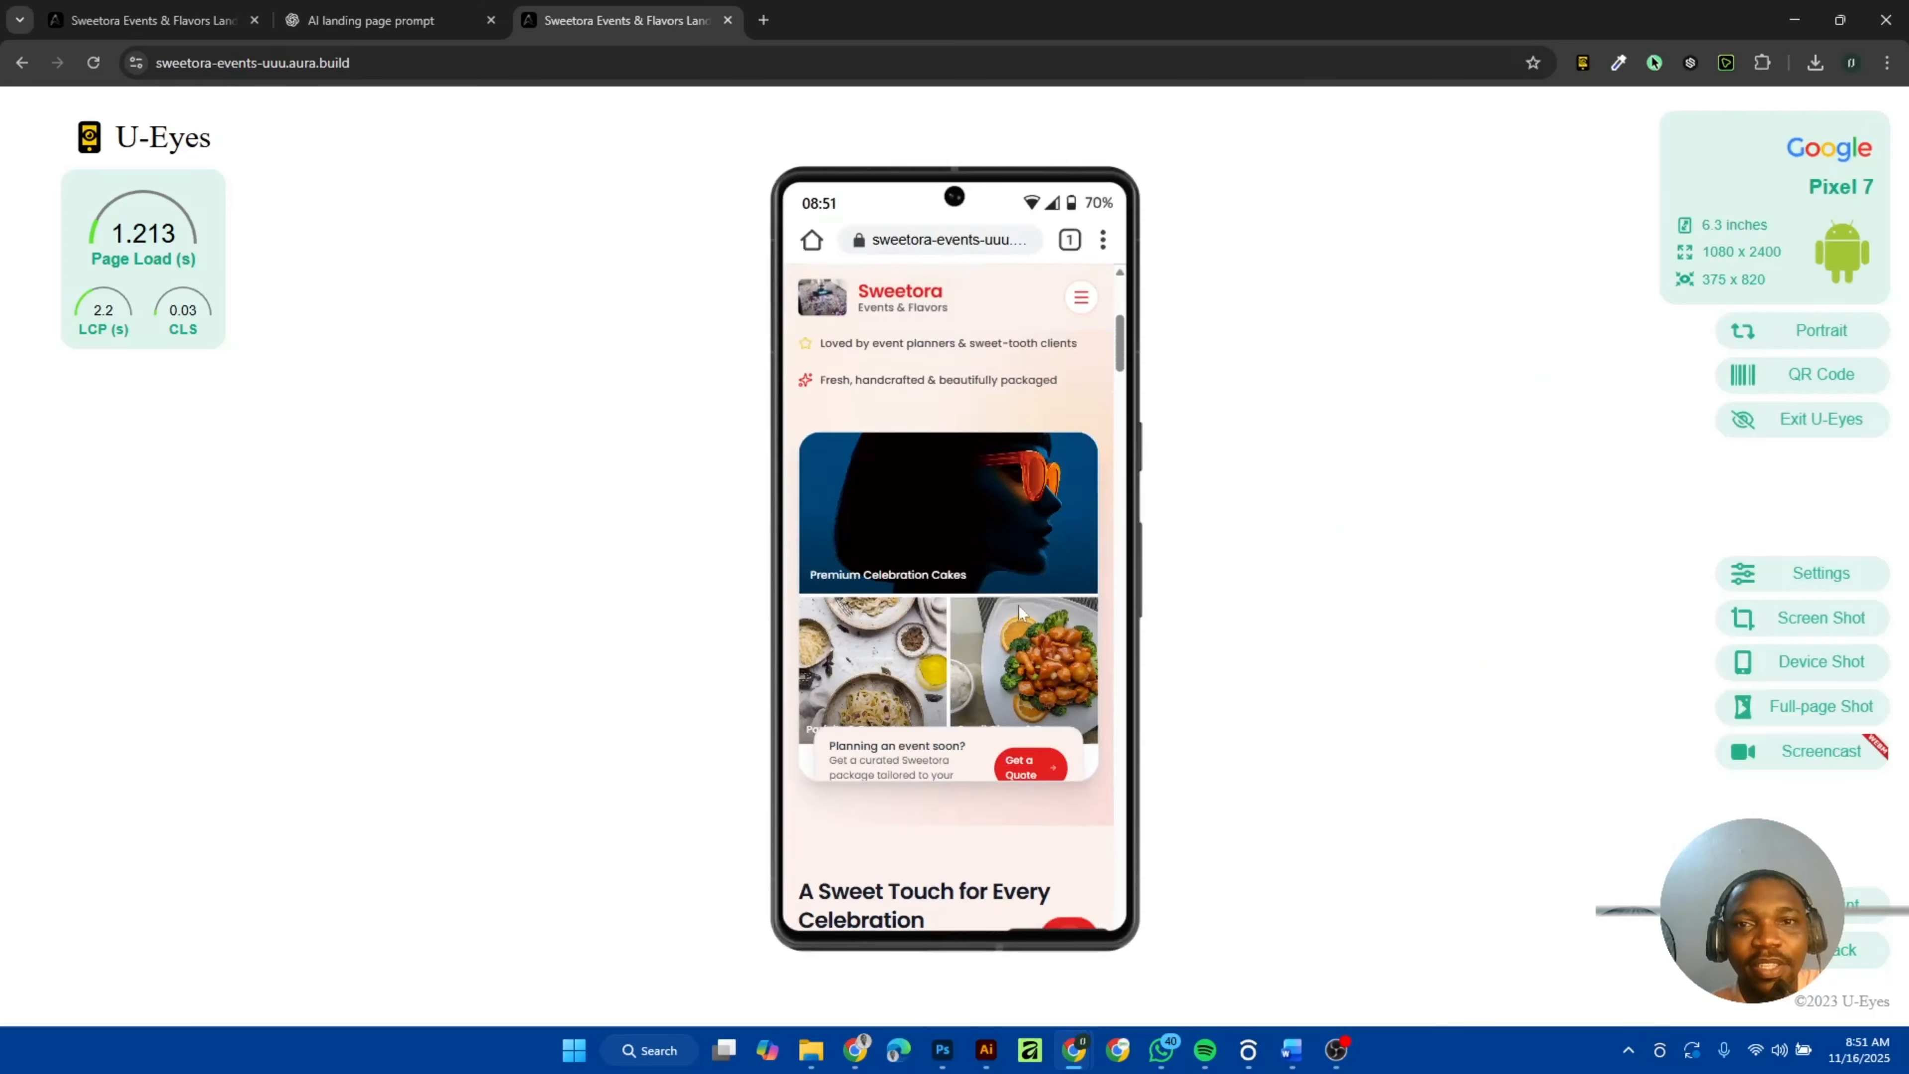
click(1081, 305)
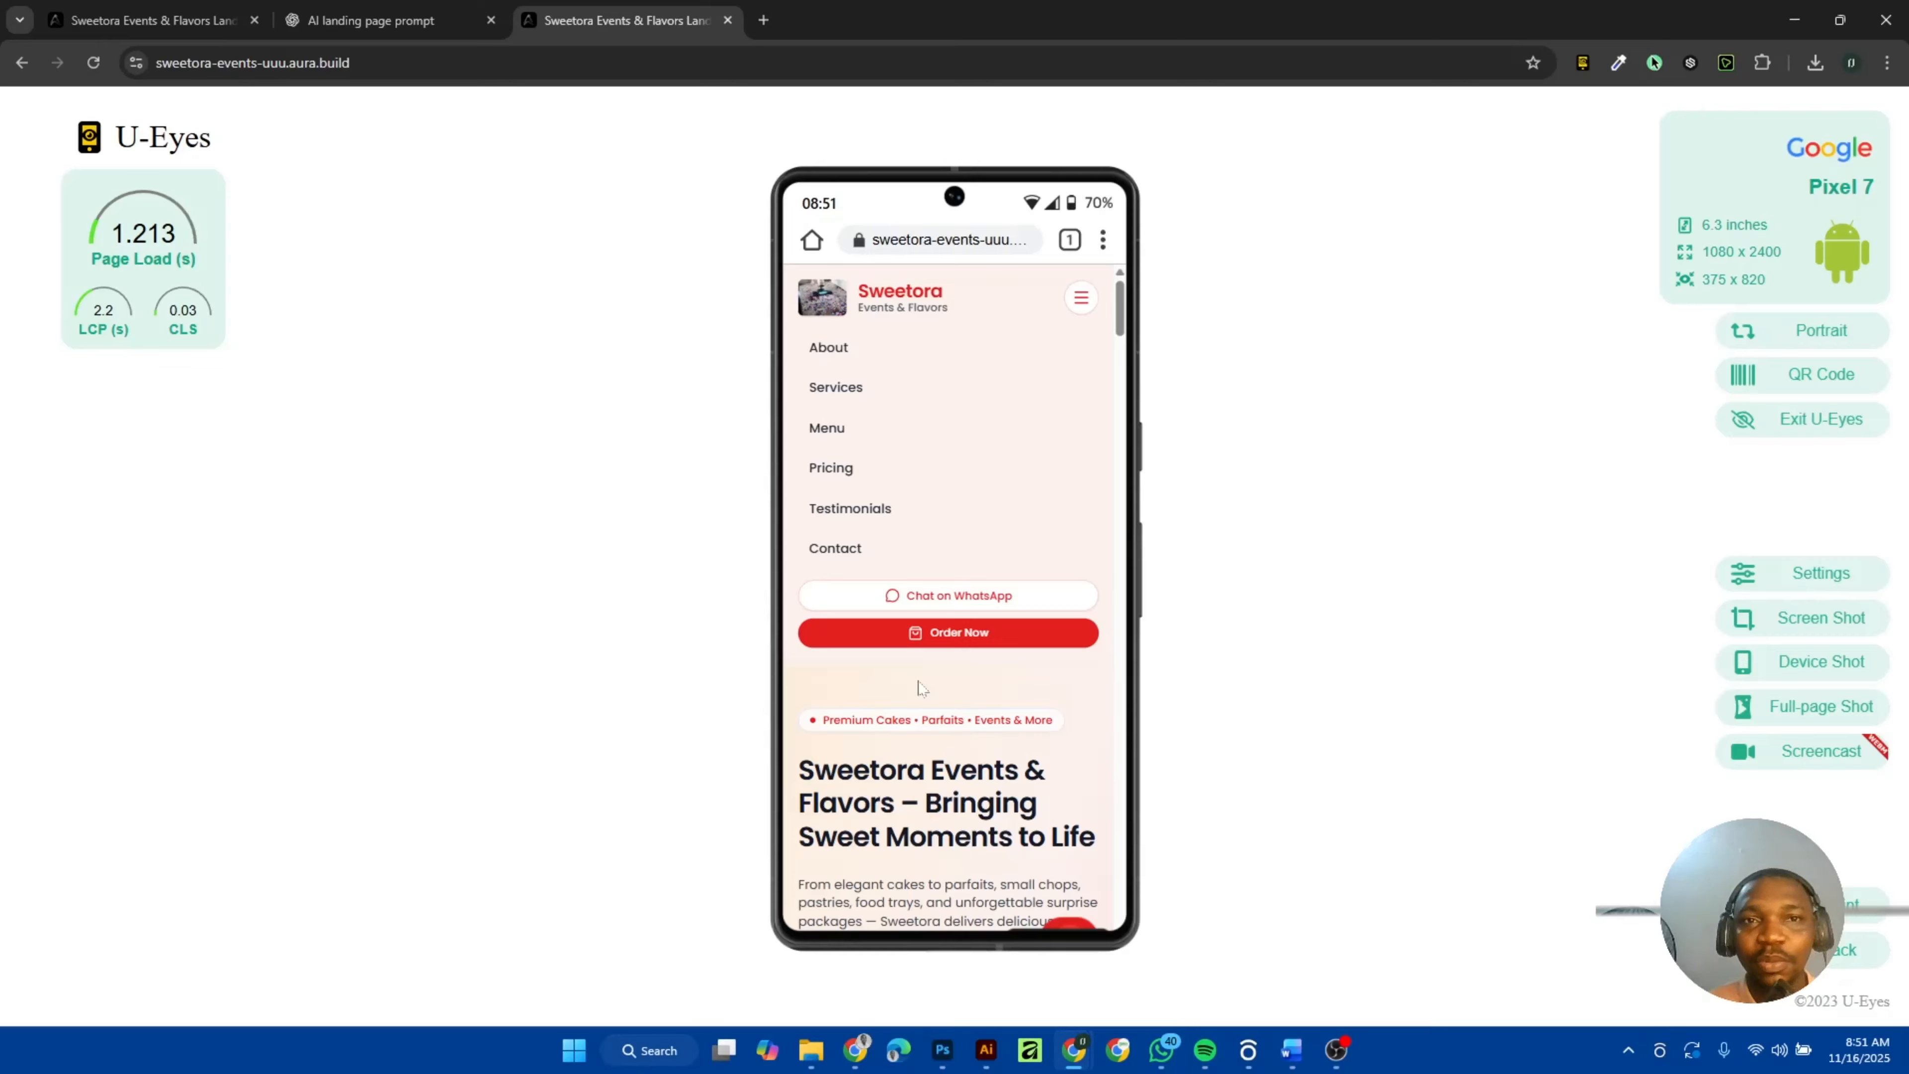
click(164, 24)
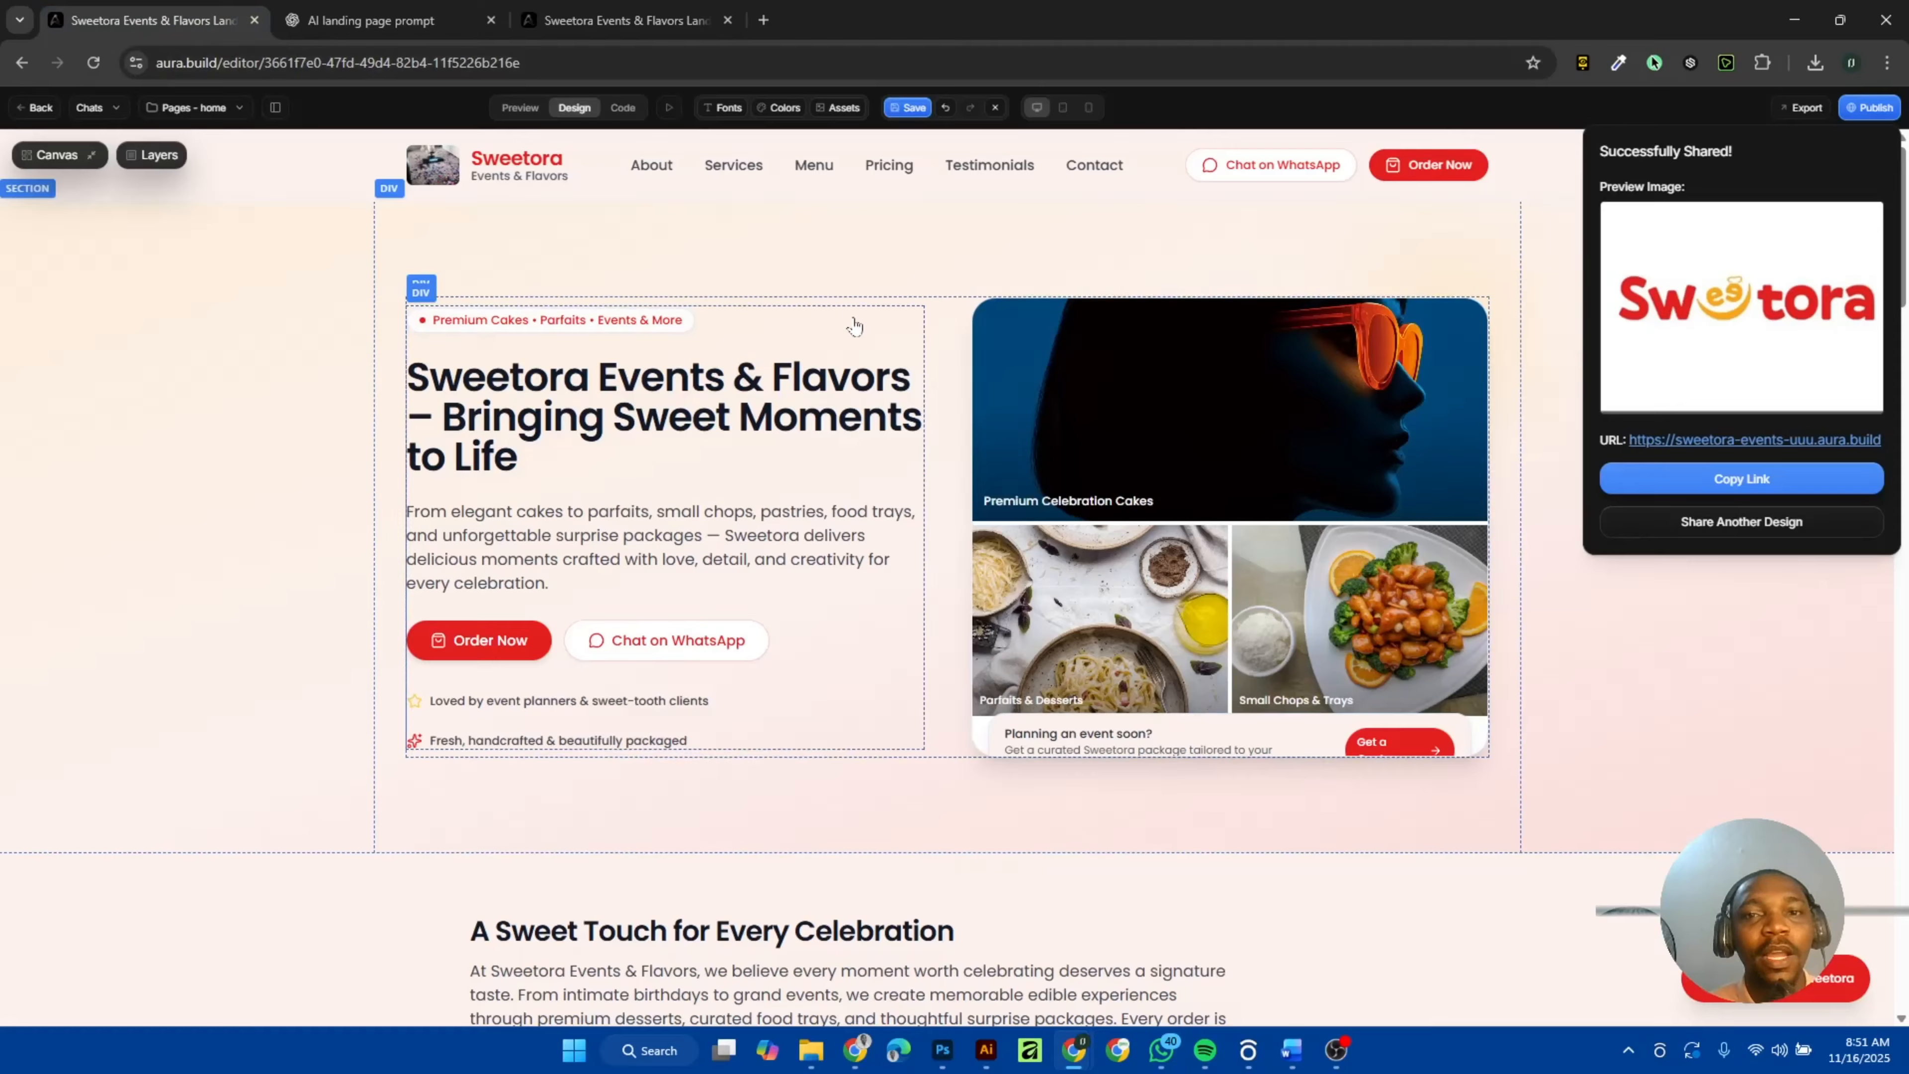